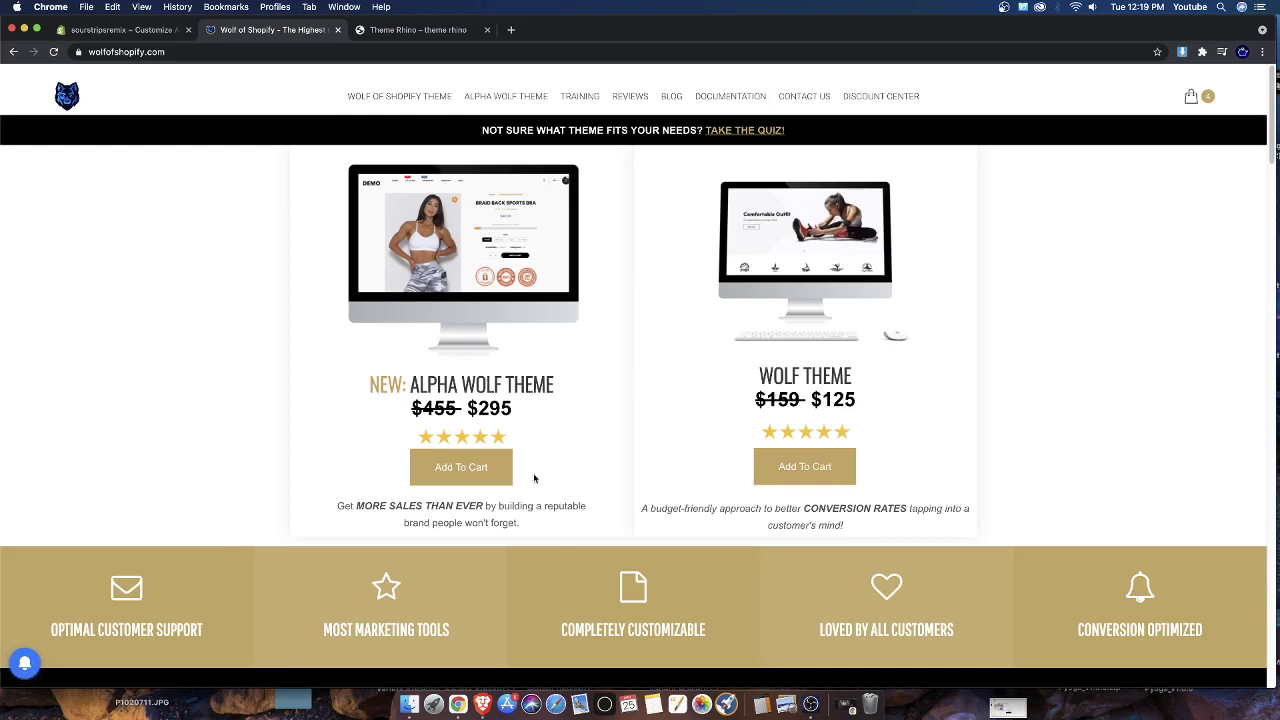
Add the Alpha Wolf Theme to the cart, and open its product page to review the demo and theme features sections
{"action": "left_click", "coordinate": [462, 467]}
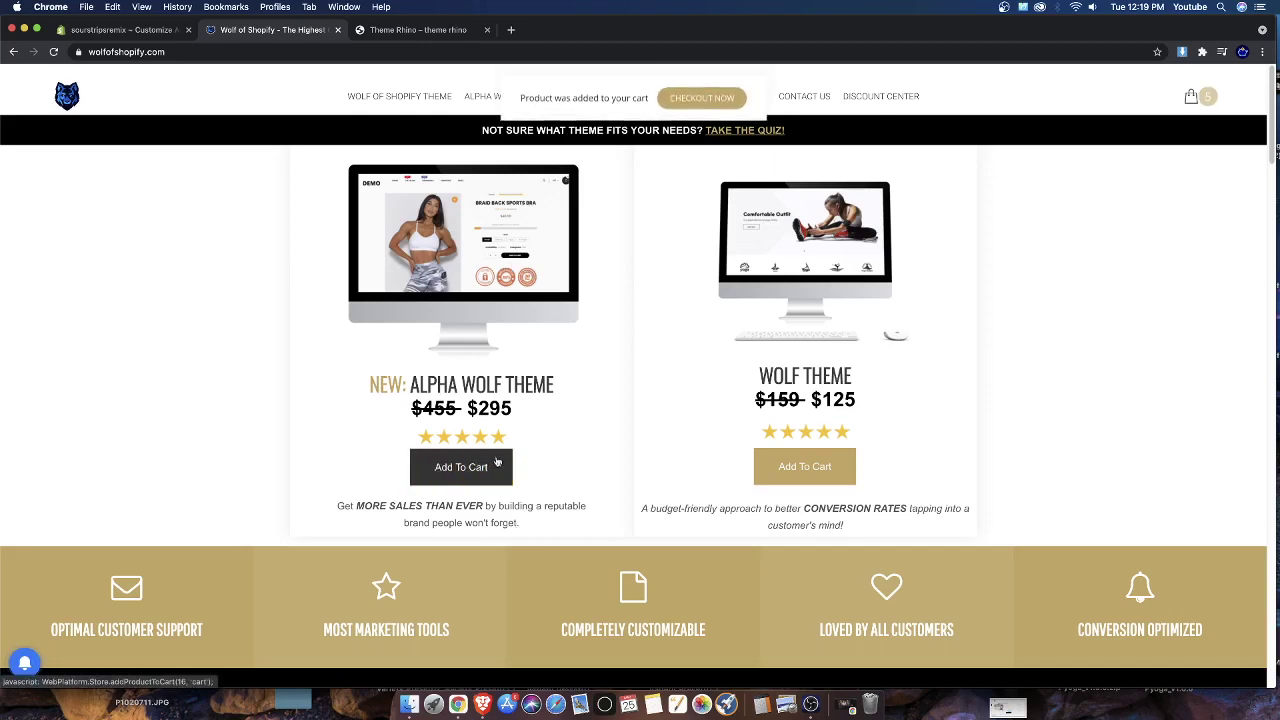
{"action": "left_click", "coordinate": [482, 99]}
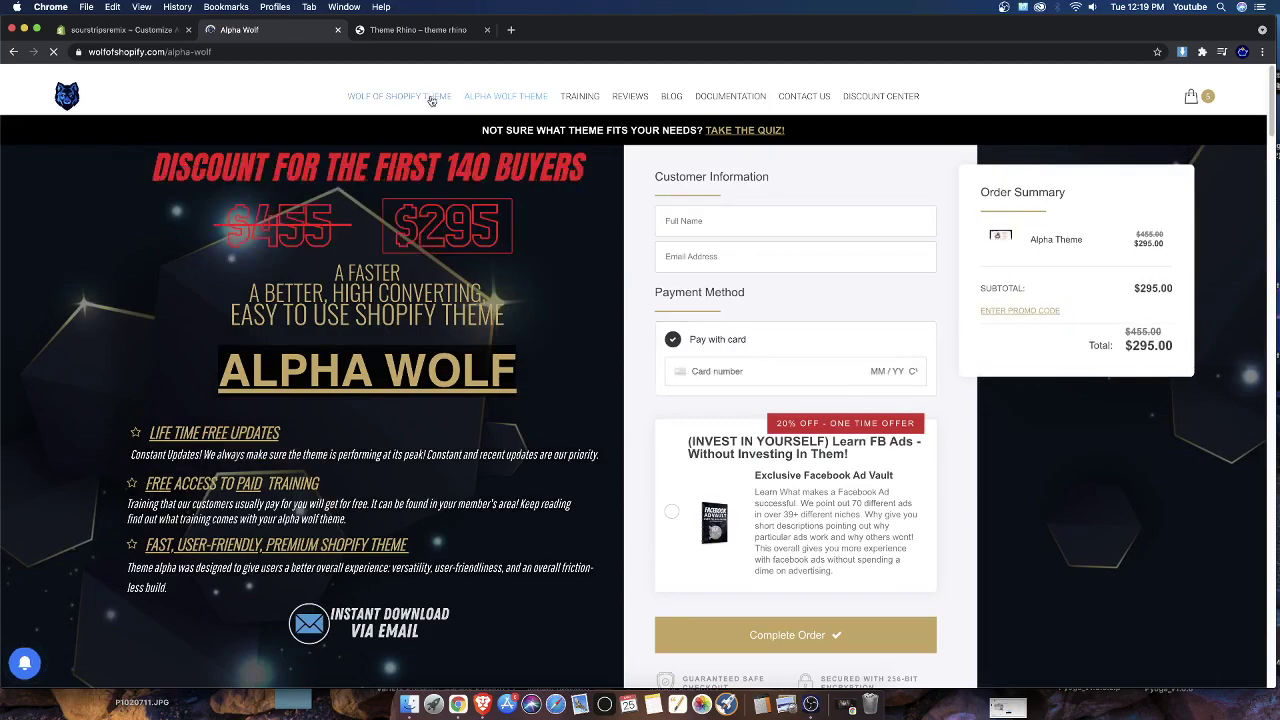
{"action": "scroll", "coordinate": [470, 120], "scroll_direction": "down", "scroll_amount": 10}
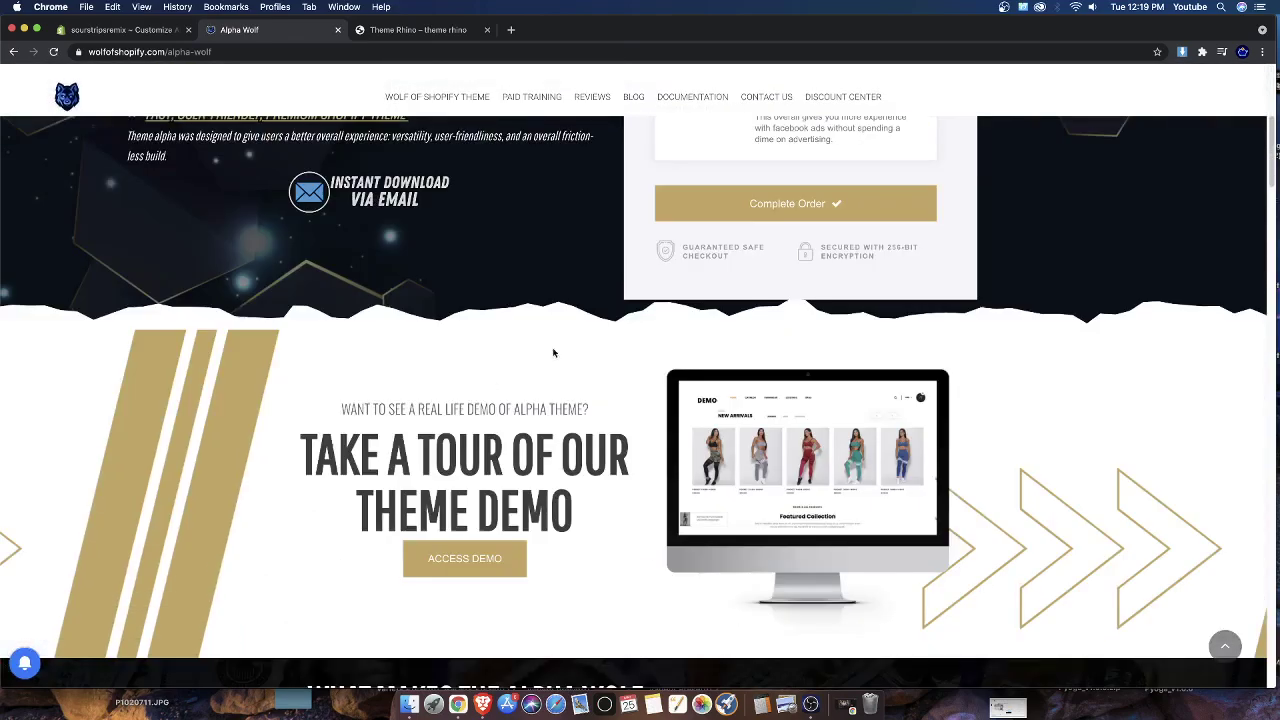
{"action": "scroll", "coordinate": [480, 200], "scroll_direction": "down", "scroll_amount": 5}
{"action": "scroll", "coordinate": [365, 365], "scroll_direction": "up", "scroll_amount": 10}
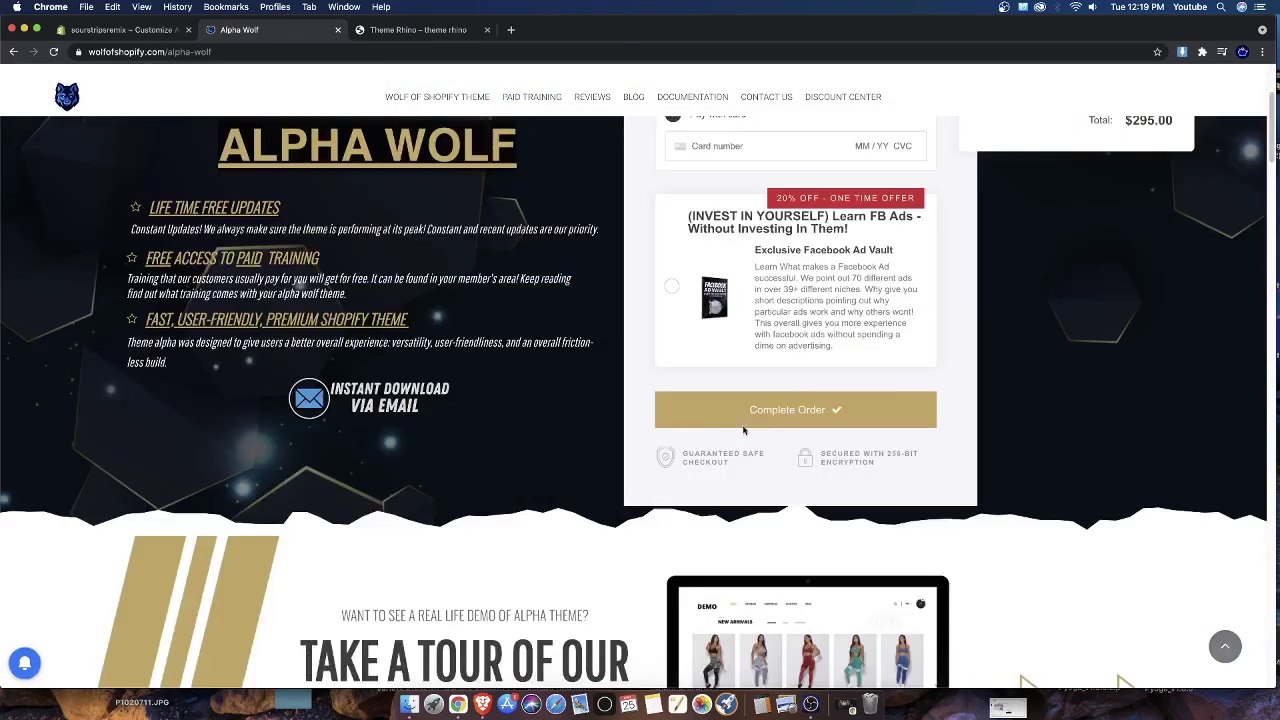
{"action": "scroll", "coordinate": [365, 365], "scroll_direction": "down", "scroll_amount": 20}
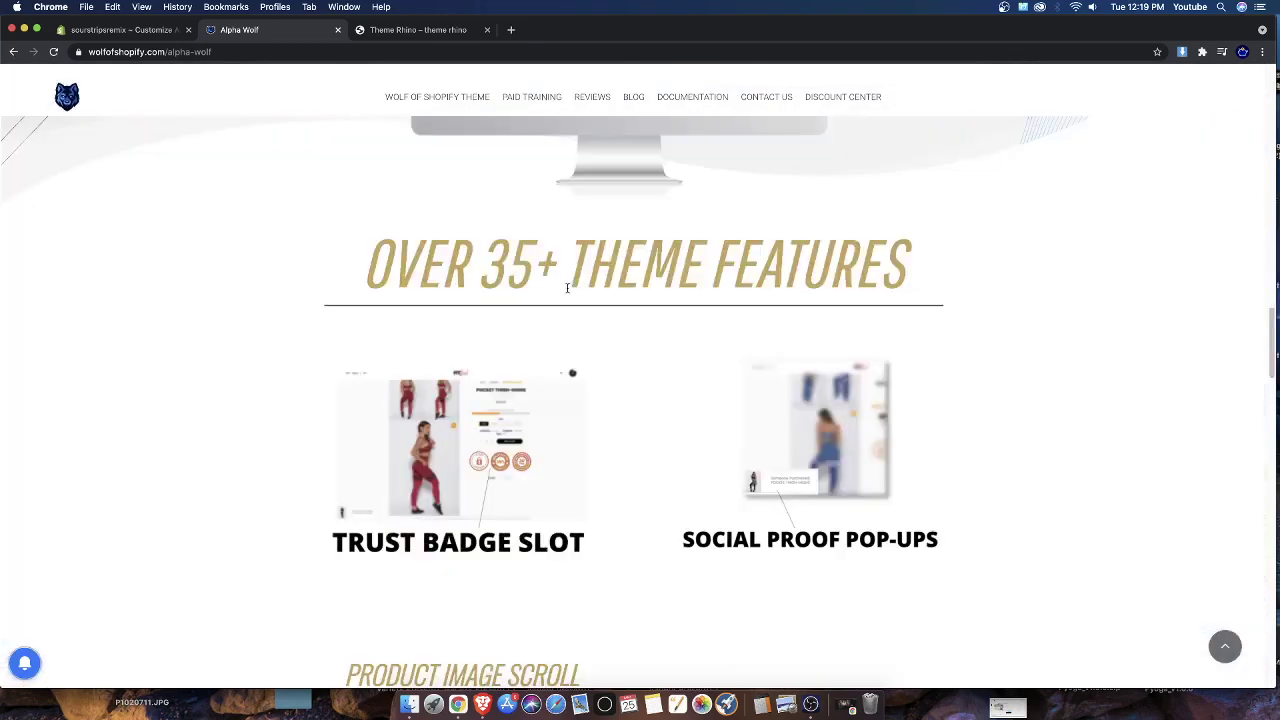
{"action": "scroll", "coordinate": [466, 283], "scroll_direction": "down", "scroll_amount": 5}
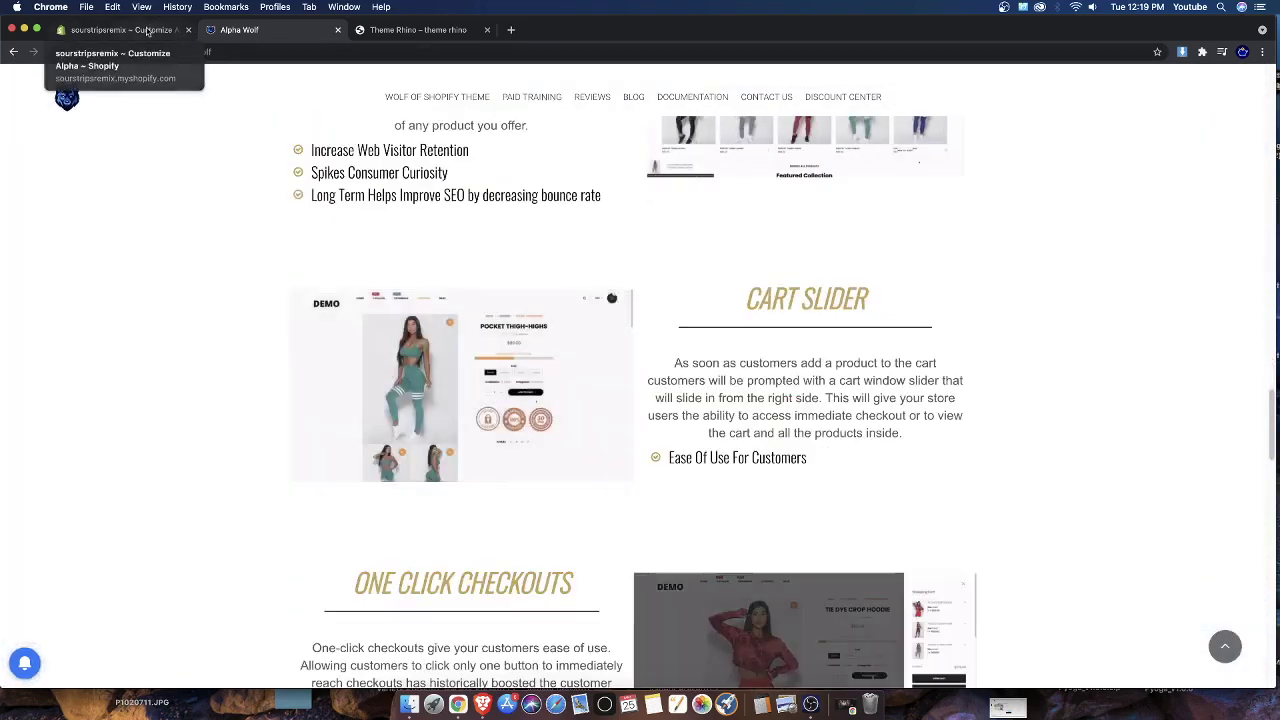
Switch to the Theme Rhino site, dismiss its newsletter popup, and browse the homepage sections and the remaining services in the carousel
{"action": "left_click", "coordinate": [120, 29]}
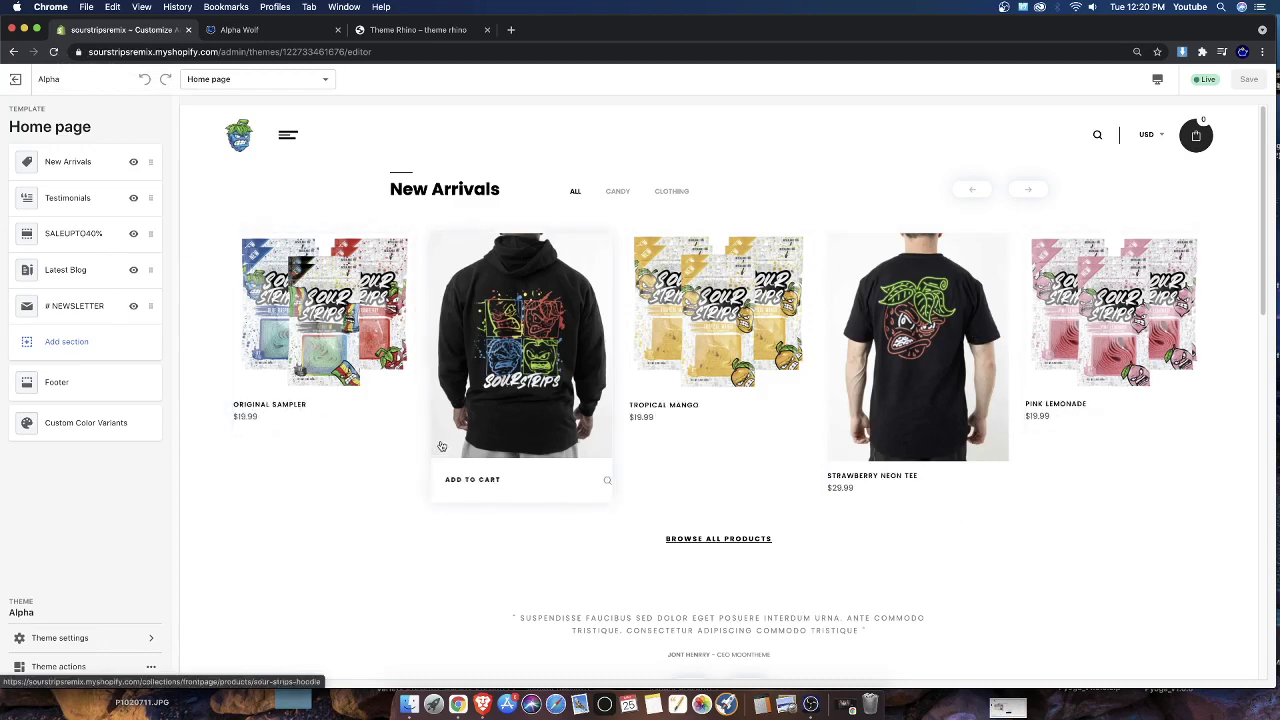
{"action": "left_click", "coordinate": [390, 30]}
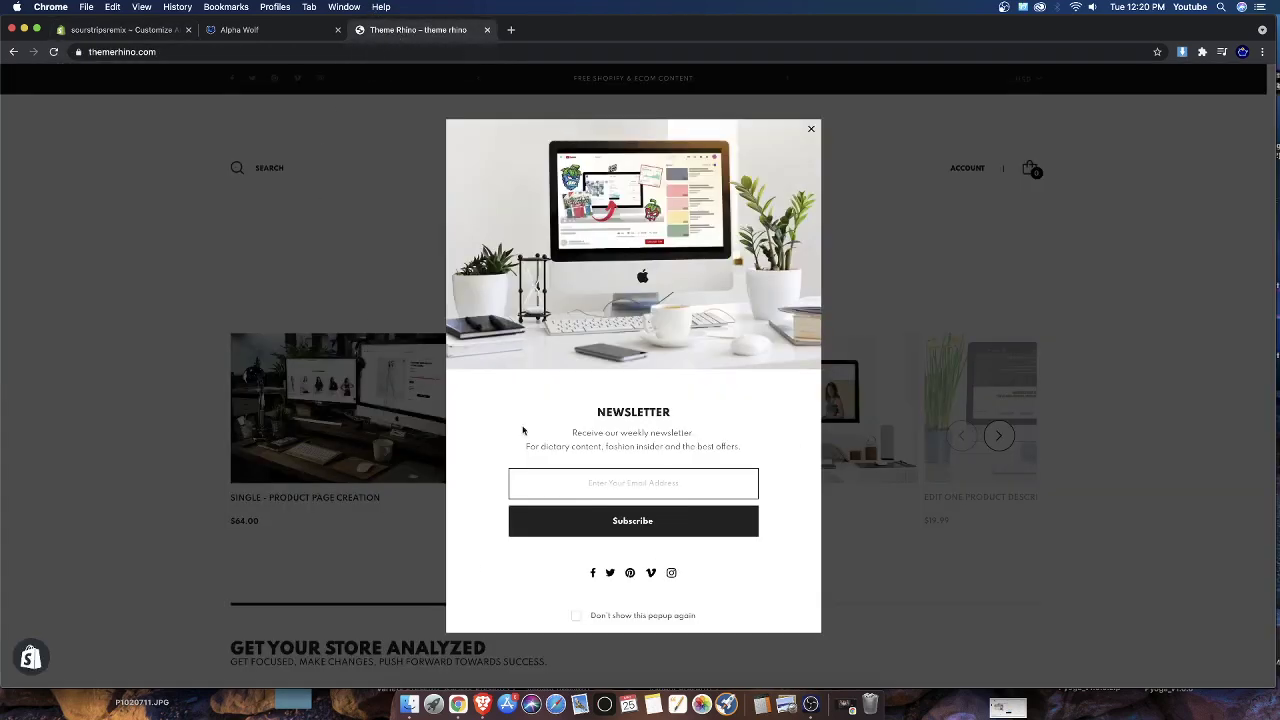
{"action": "left_click", "coordinate": [812, 131]}
{"action": "scroll", "coordinate": [975, 429], "scroll_direction": "down", "scroll_amount": 5}
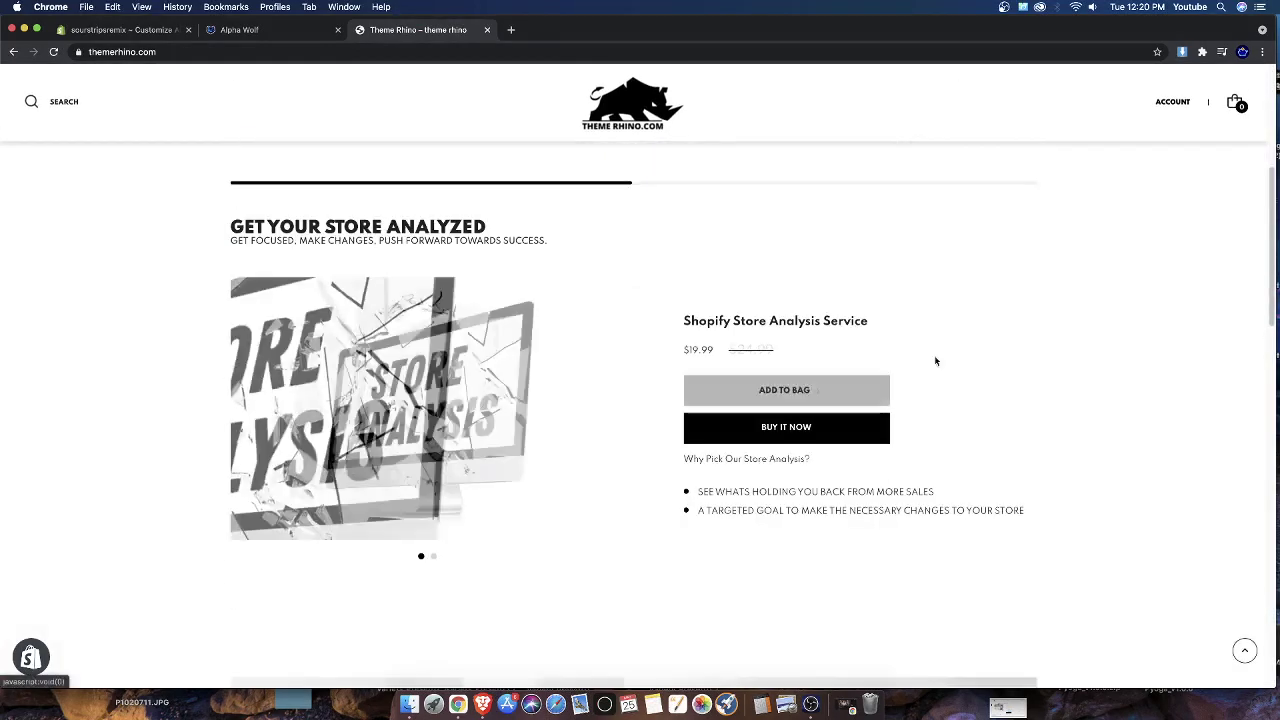
{"action": "scroll", "coordinate": [936, 361], "scroll_direction": "down", "scroll_amount": 10}
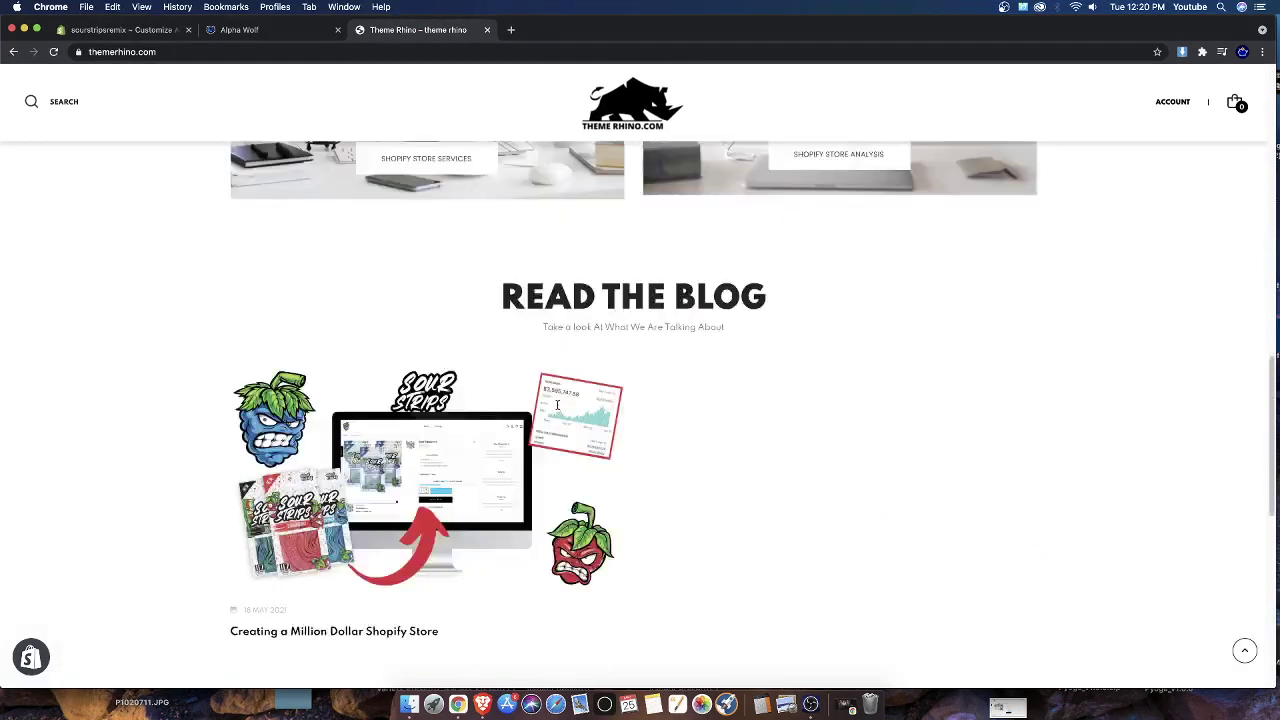
{"action": "scroll", "coordinate": [557, 404], "scroll_direction": "up", "scroll_amount": 15}
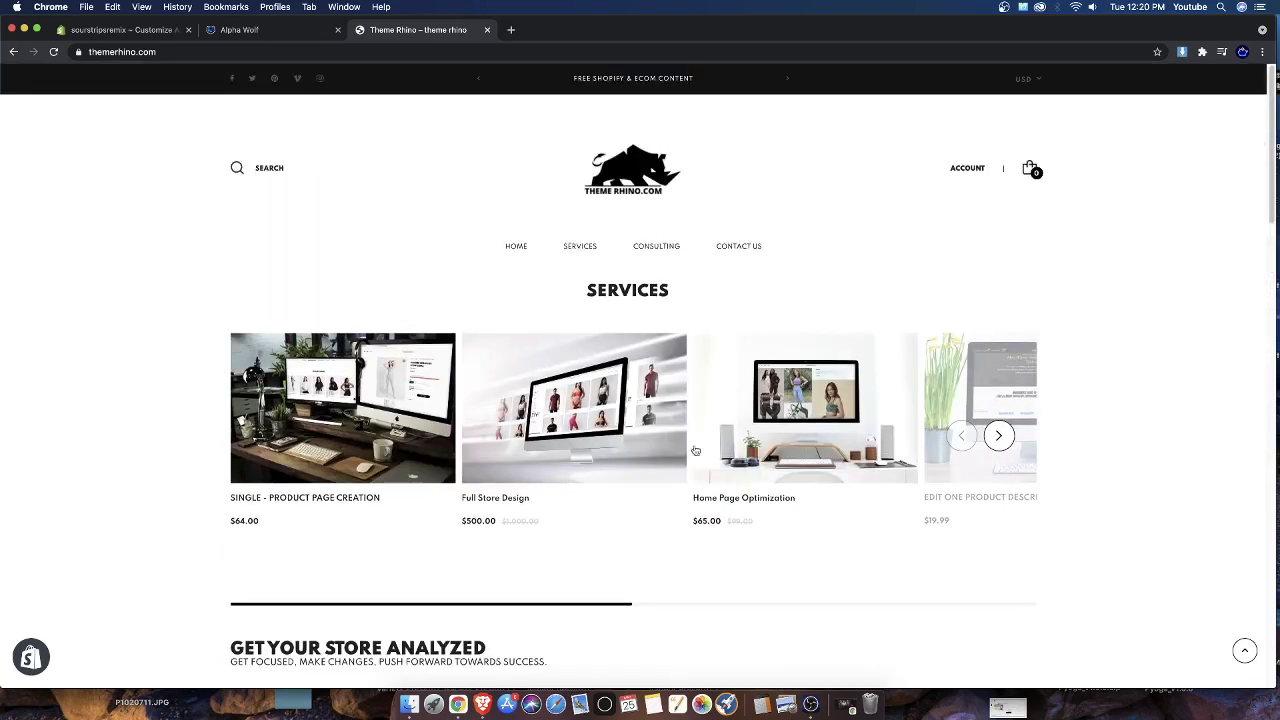
{"action": "left_click_drag", "start_coordinate": [615, 607], "coordinate": [780, 614]}
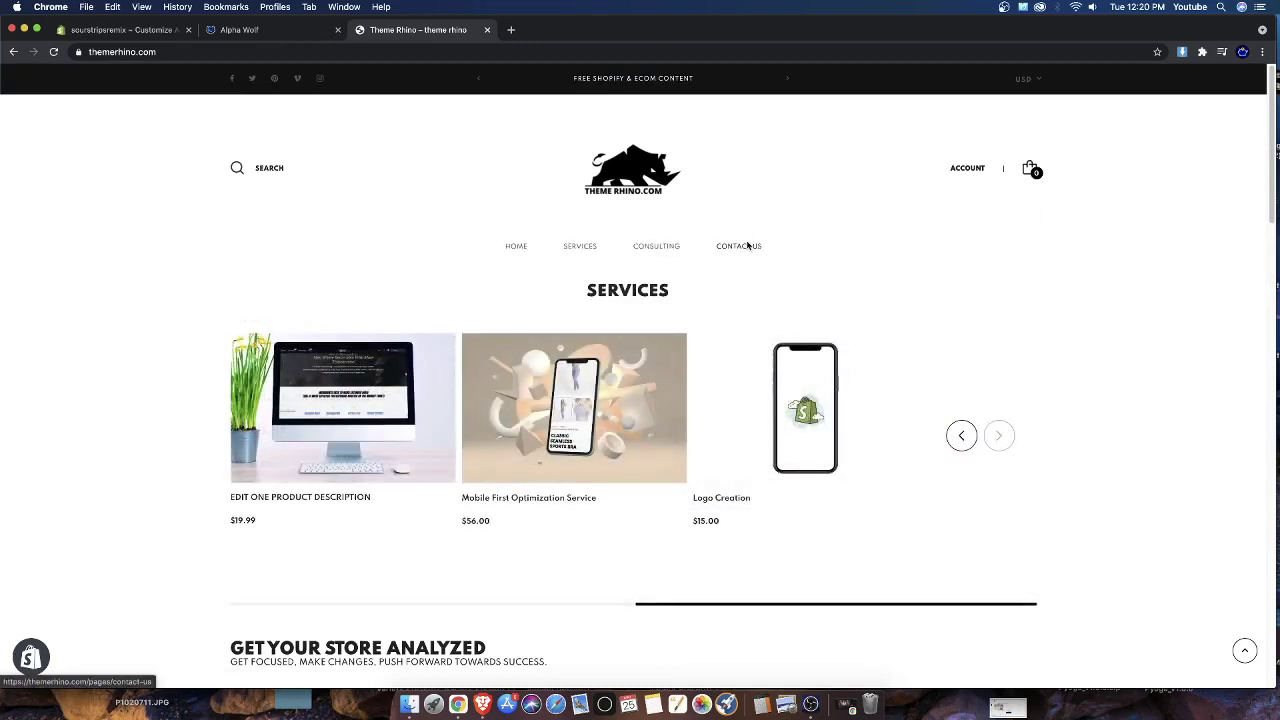
Open Theme Rhino's Contact Us page and view the message form below the map
{"action": "left_click", "coordinate": [454, 418]}
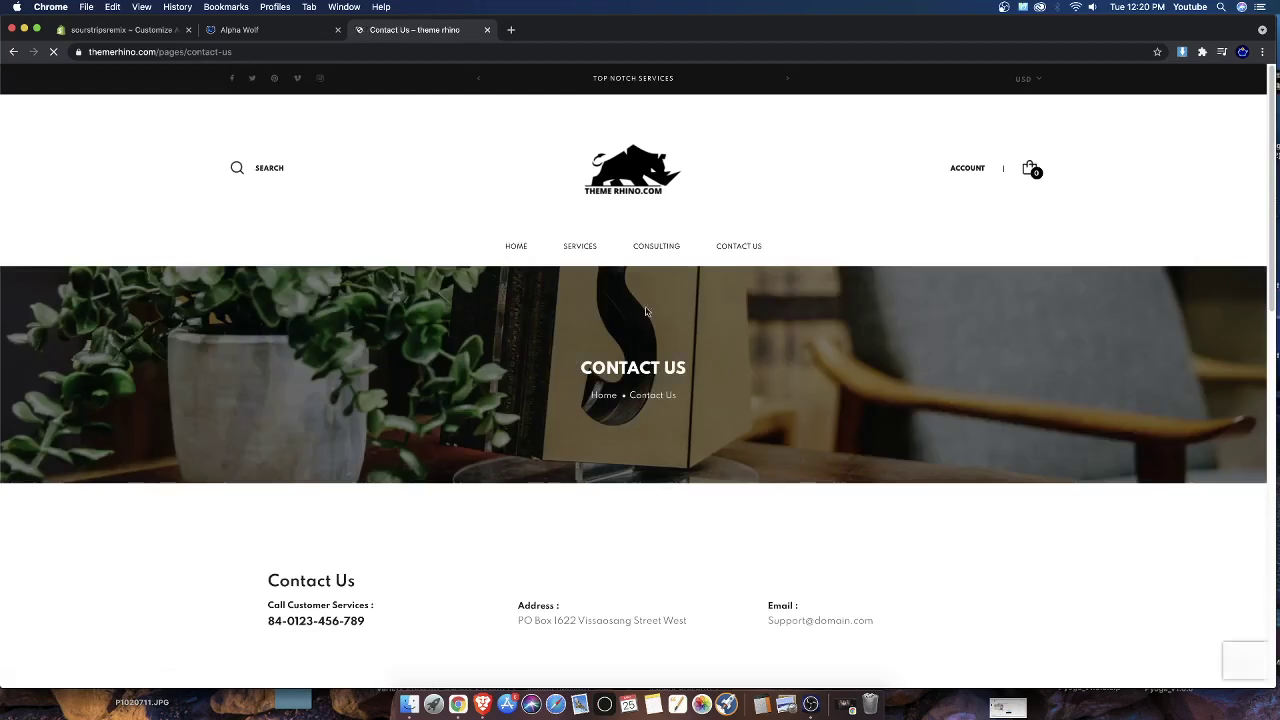
{"action": "scroll", "coordinate": [803, 457], "scroll_direction": "down", "scroll_amount": 5}
{"action": "scroll", "coordinate": [824, 369], "scroll_direction": "down", "scroll_amount": 3}
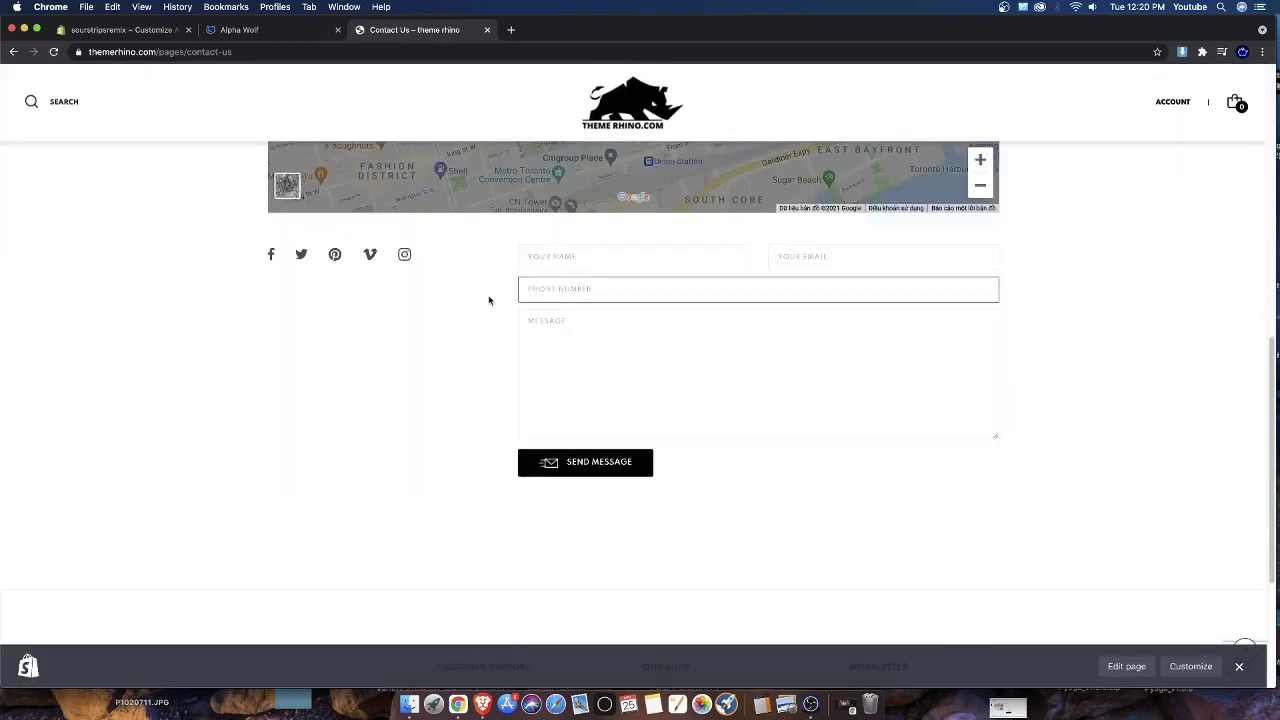
Return to the Shopify store's theme editor and exit it to the Themes page
{"action": "left_click", "coordinate": [163, 32]}
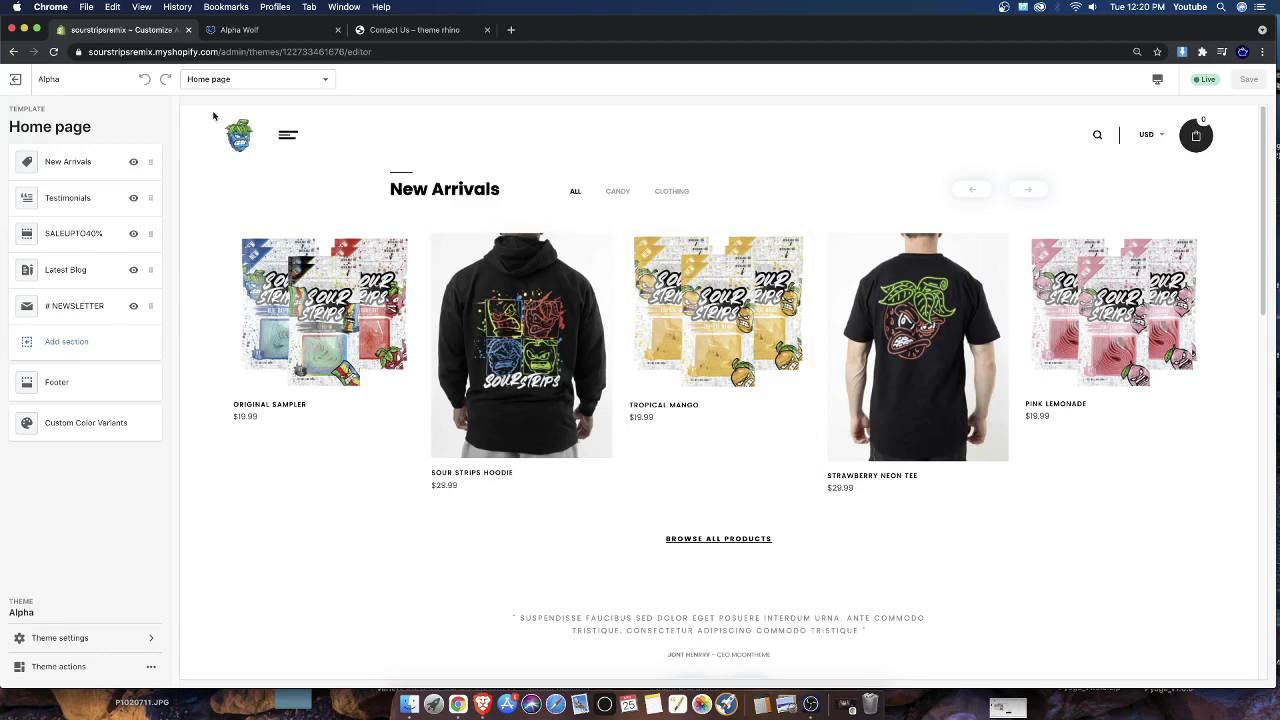
{"action": "left_click", "coordinate": [15, 80]}
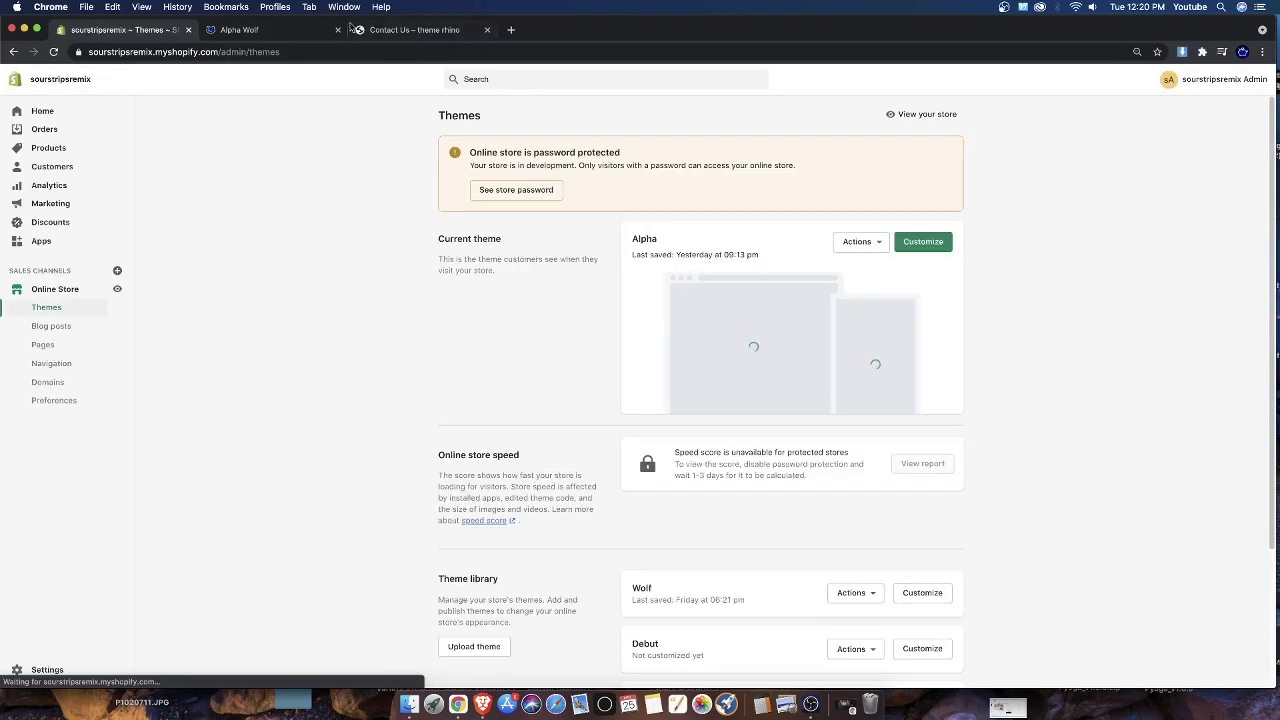
Return to the Wolf of Shopify homepage to compare the two themes, and open the Wolf of Shopify Theme package page
{"action": "left_click", "coordinate": [300, 29]}
{"action": "scroll", "coordinate": [217, 300], "scroll_direction": "up", "scroll_amount": 15}
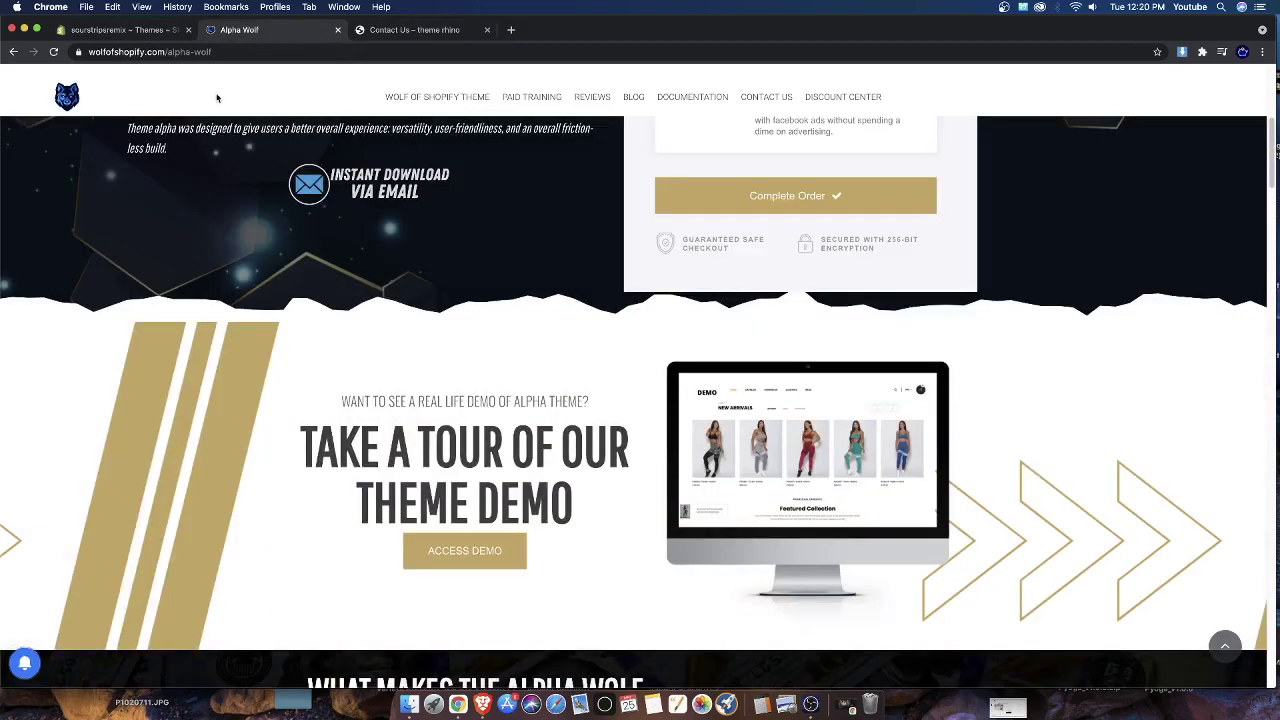
{"action": "scroll", "coordinate": [217, 97], "scroll_direction": "up", "scroll_amount": 5}
{"action": "left_click", "coordinate": [67, 96]}
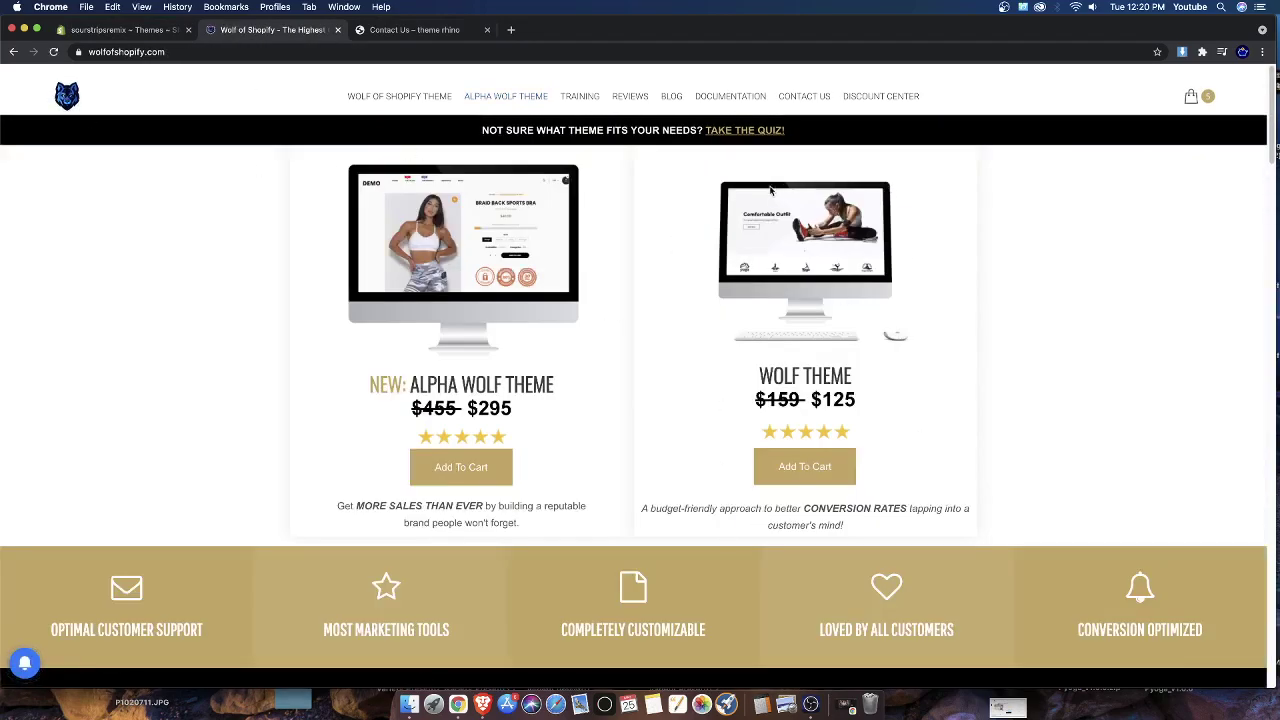
{"action": "left_click", "coordinate": [404, 104]}
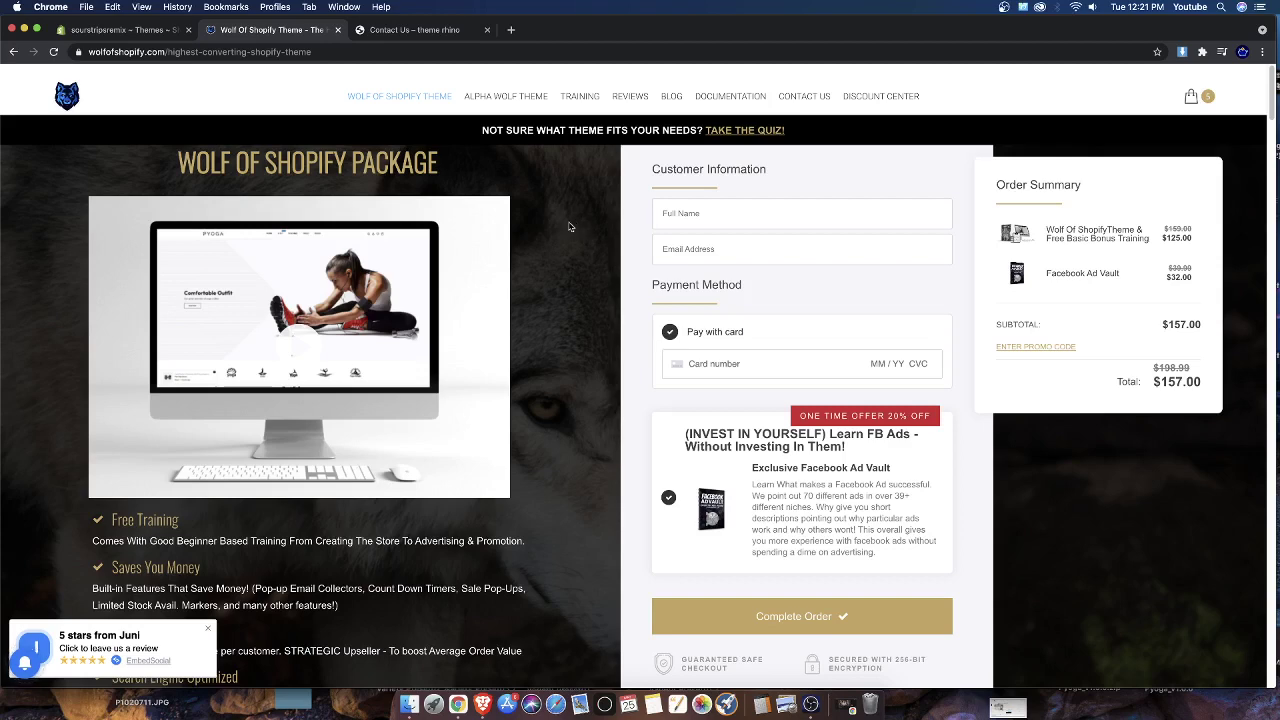
From the Shopify store's Themes page, preview the Wolf theme in the theme library and dismiss the mailing list popup
{"action": "left_click", "coordinate": [101, 31]}
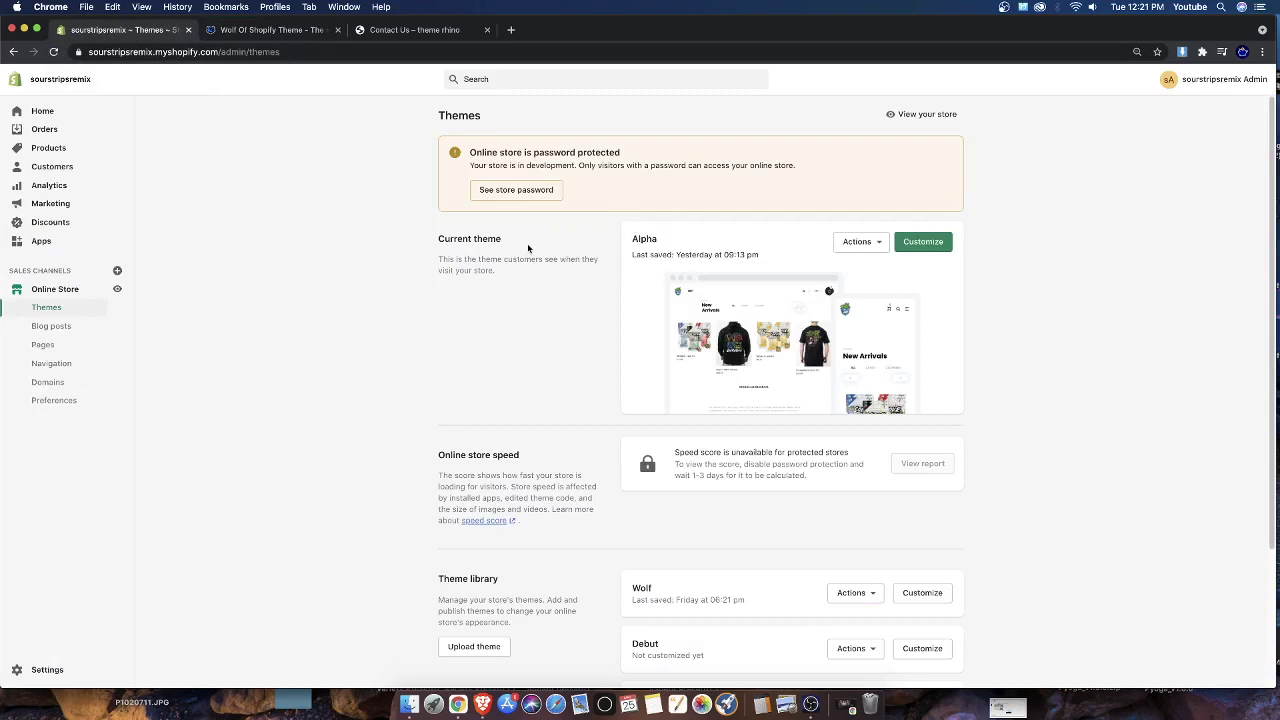
{"action": "left_click_drag", "start_coordinate": [527, 243], "coordinate": [453, 240]}
{"action": "left_click", "coordinate": [478, 269]}
{"action": "left_click", "coordinate": [868, 596]}
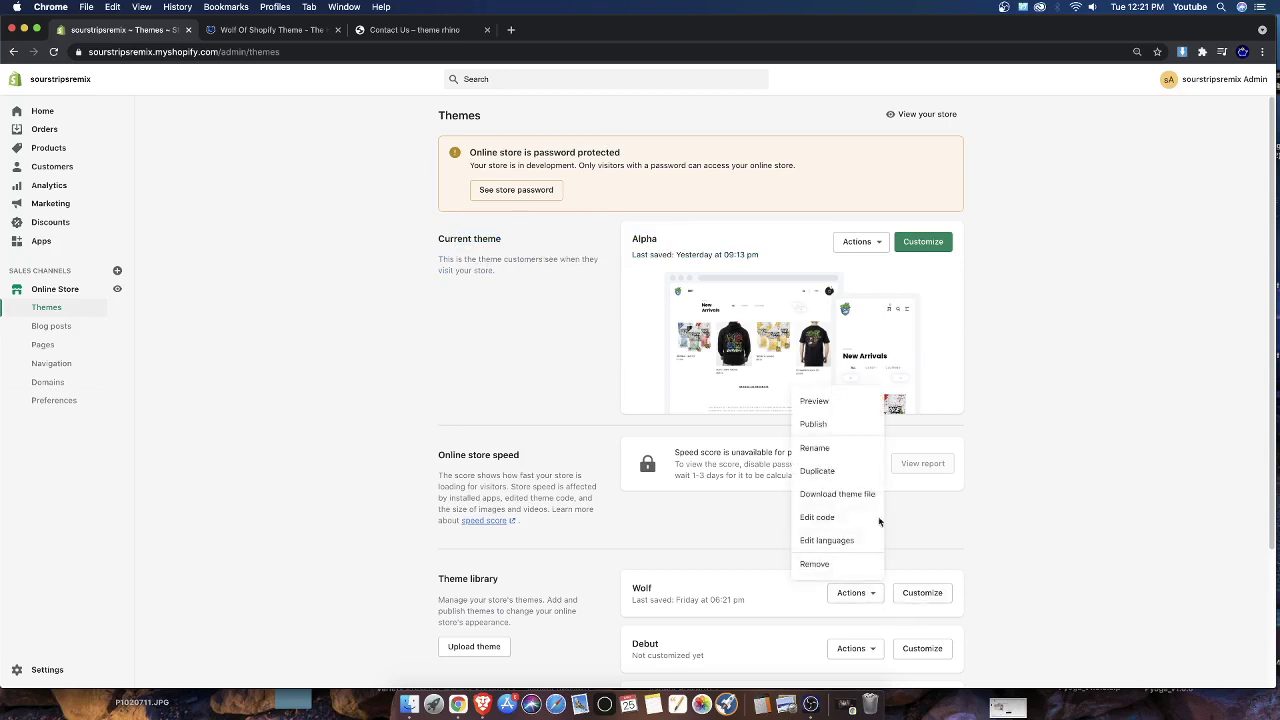
{"action": "left_click", "coordinate": [818, 402]}
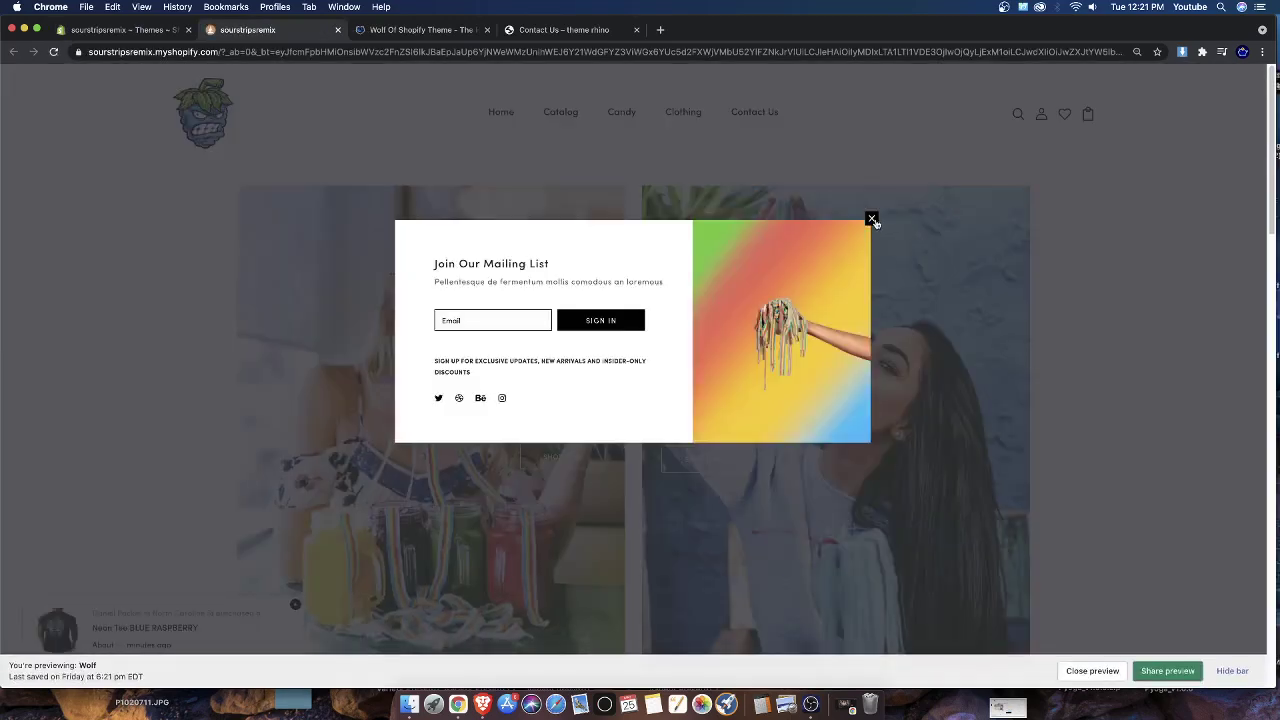
{"action": "left_click", "coordinate": [871, 218]}
Open the Original Sampler product from the Shop All section and highlight its stock, live visitor and recent sales notices
{"action": "scroll", "coordinate": [528, 440], "scroll_direction": "down", "scroll_amount": 5}
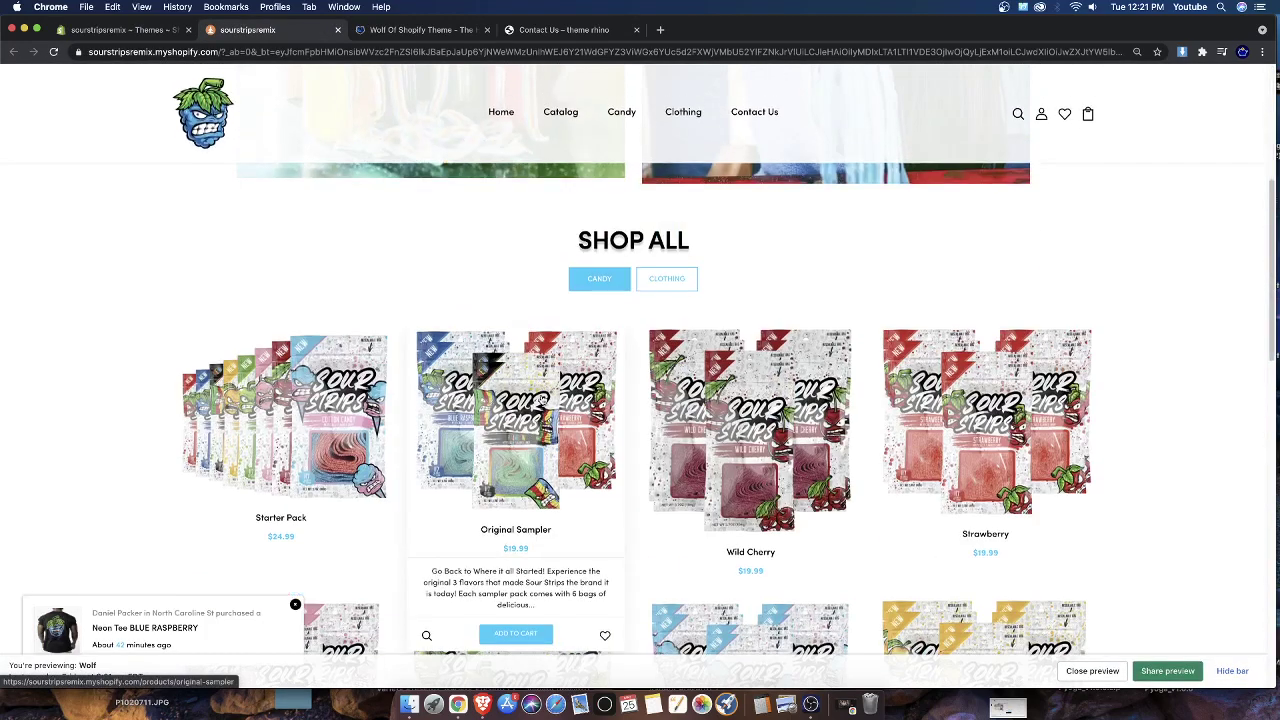
{"action": "left_click", "coordinate": [528, 440]}
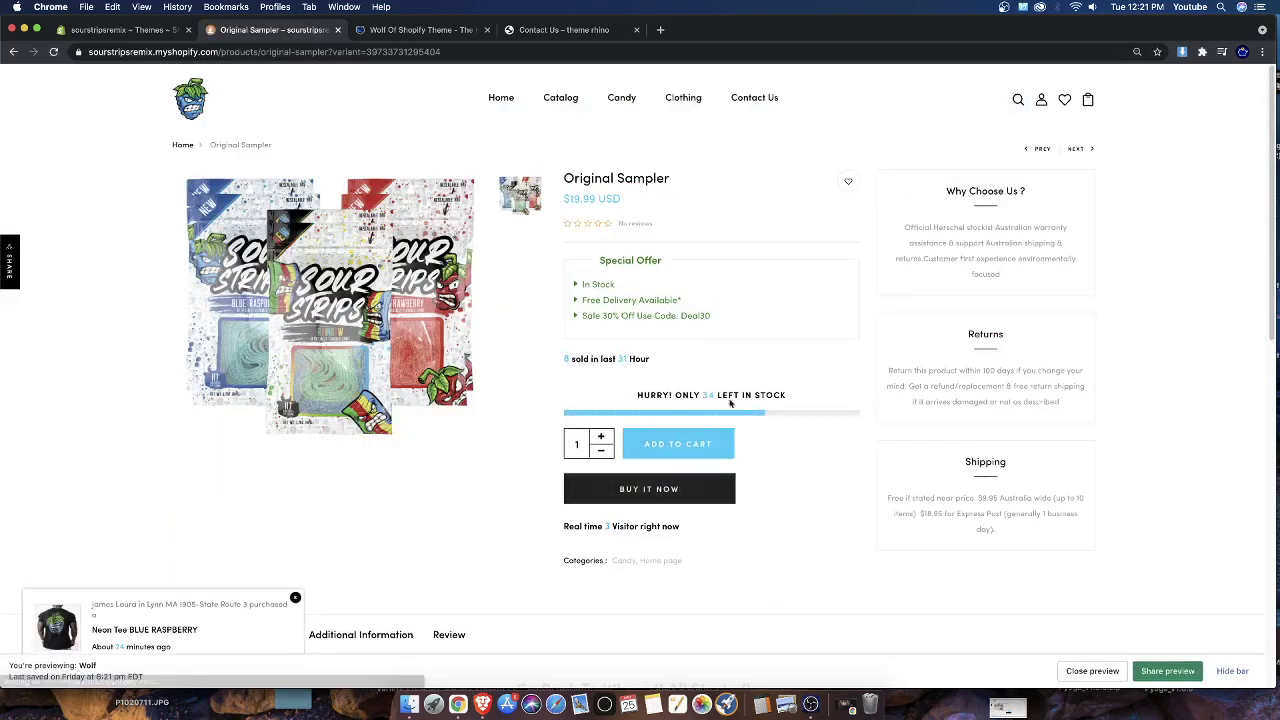
{"action": "left_click_drag", "start_coordinate": [566, 358], "coordinate": [764, 410]}
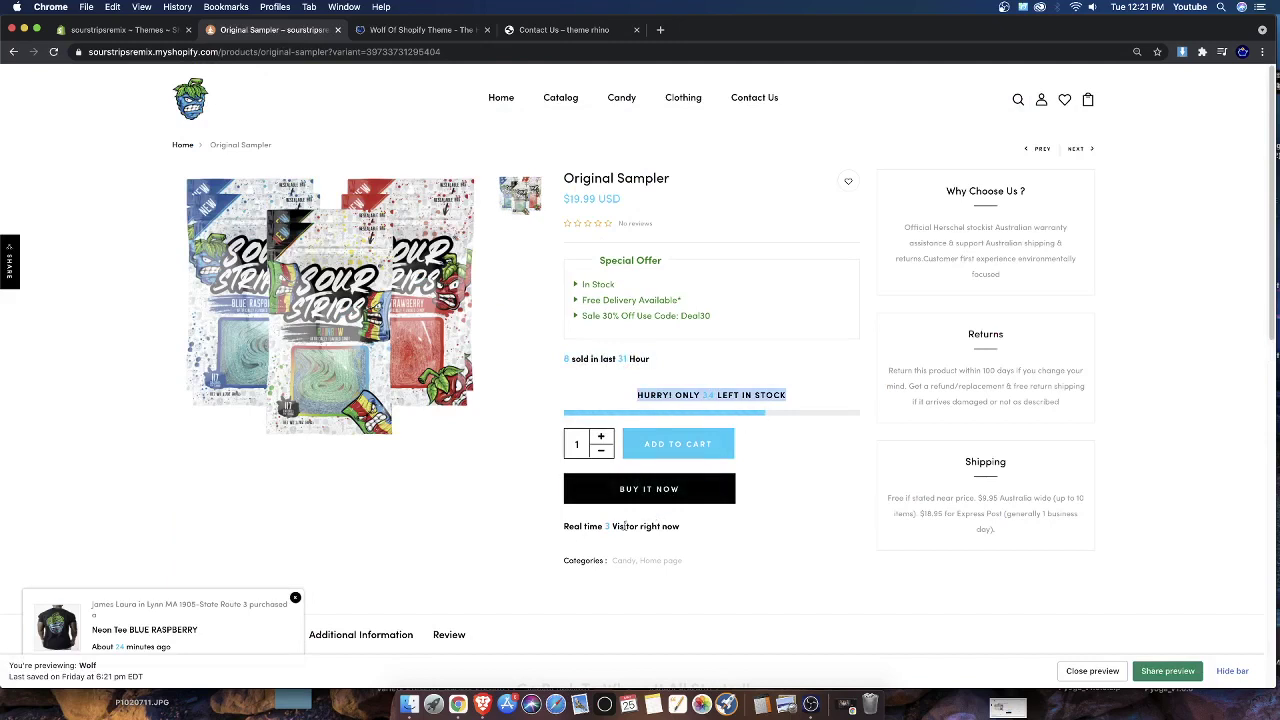
{"action": "left_click_drag", "start_coordinate": [564, 527], "coordinate": [679, 527]}
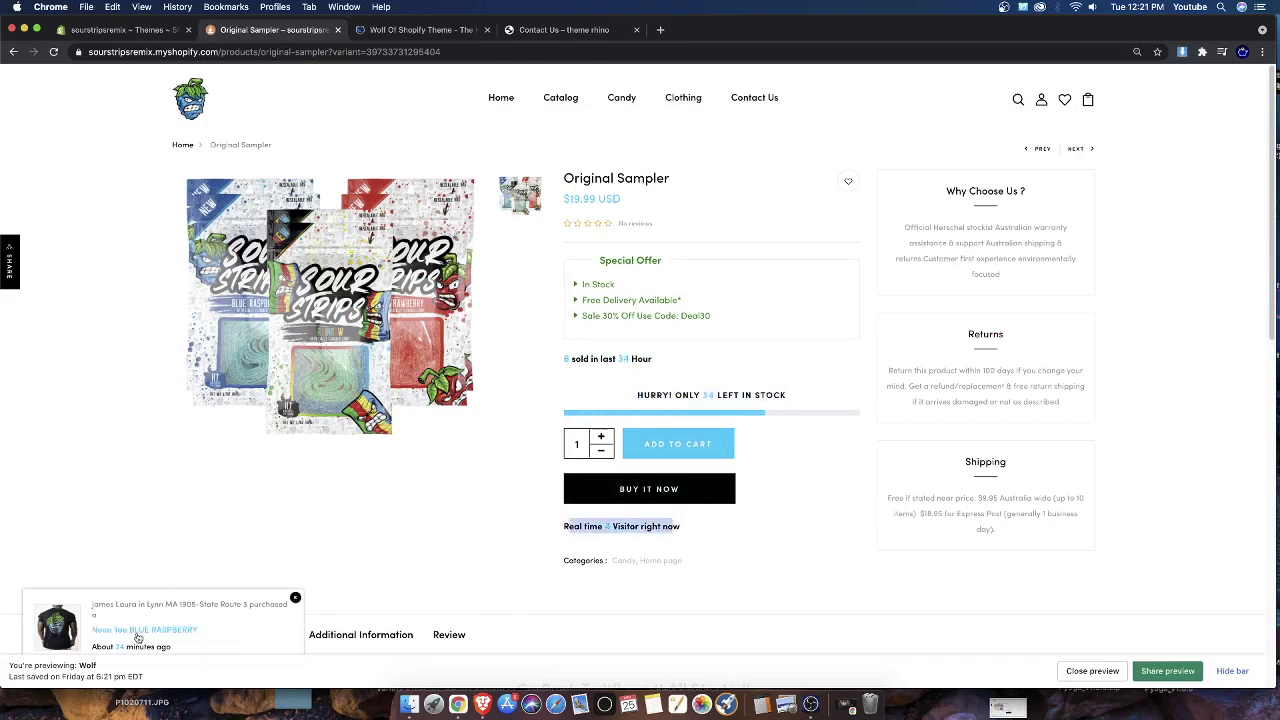
{"action": "left_click_drag", "start_coordinate": [563, 362], "coordinate": [657, 365]}
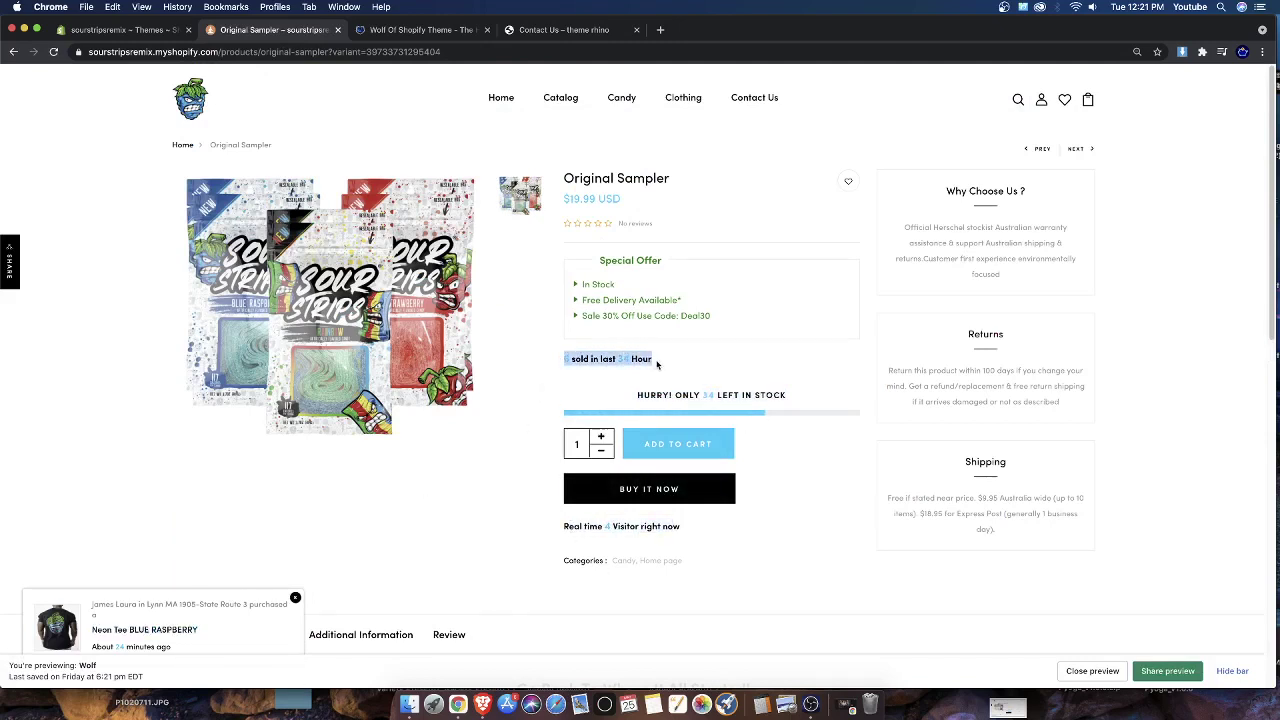
Hide the theme preview bar and examine the Original Sampler page's description and sticky add-to-cart bar
{"action": "scroll", "coordinate": [474, 440], "scroll_direction": "down", "scroll_amount": 2}
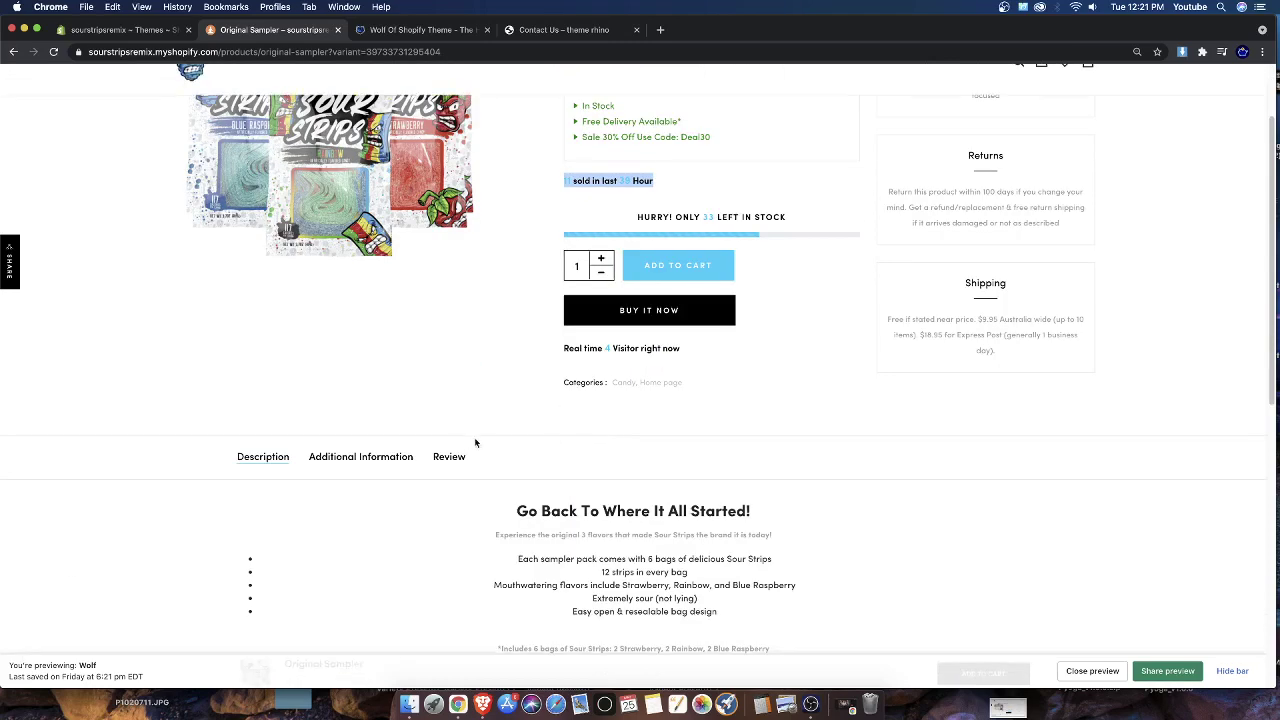
{"action": "scroll", "coordinate": [463, 449], "scroll_direction": "up", "scroll_amount": 2}
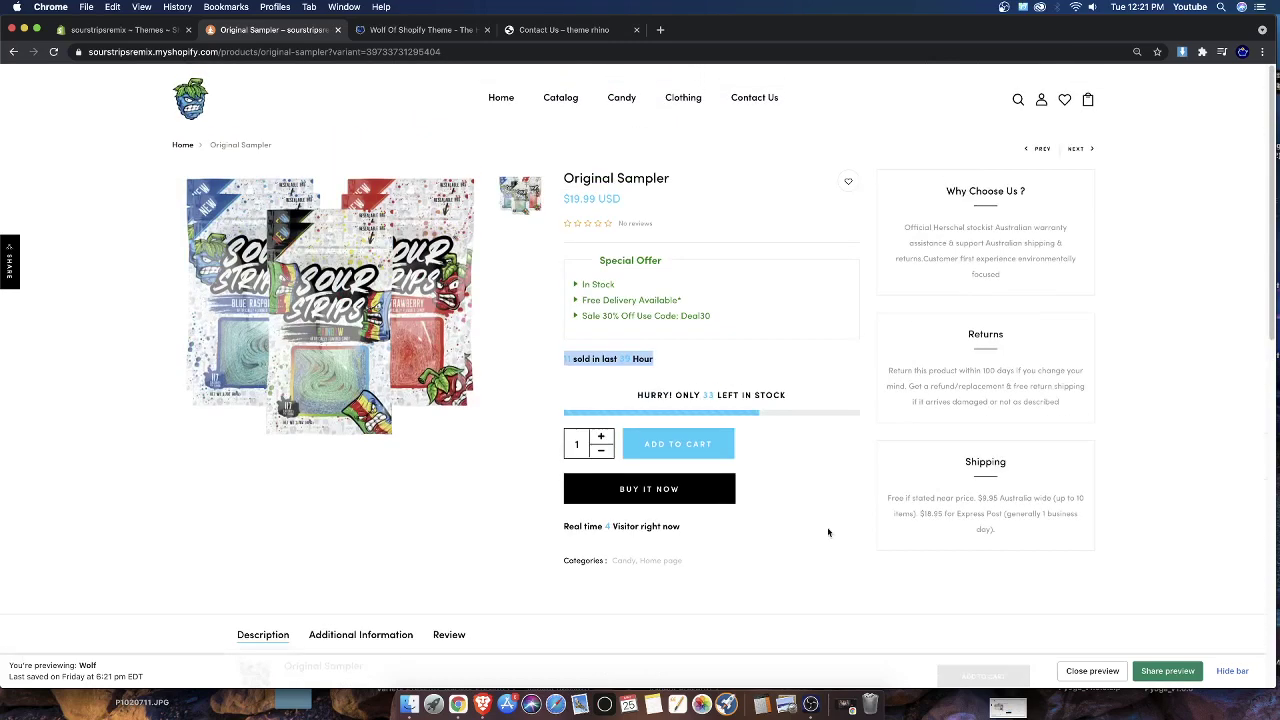
{"action": "left_click", "coordinate": [1232, 671]}
{"action": "scroll", "coordinate": [610, 527], "scroll_direction": "down", "scroll_amount": 3}
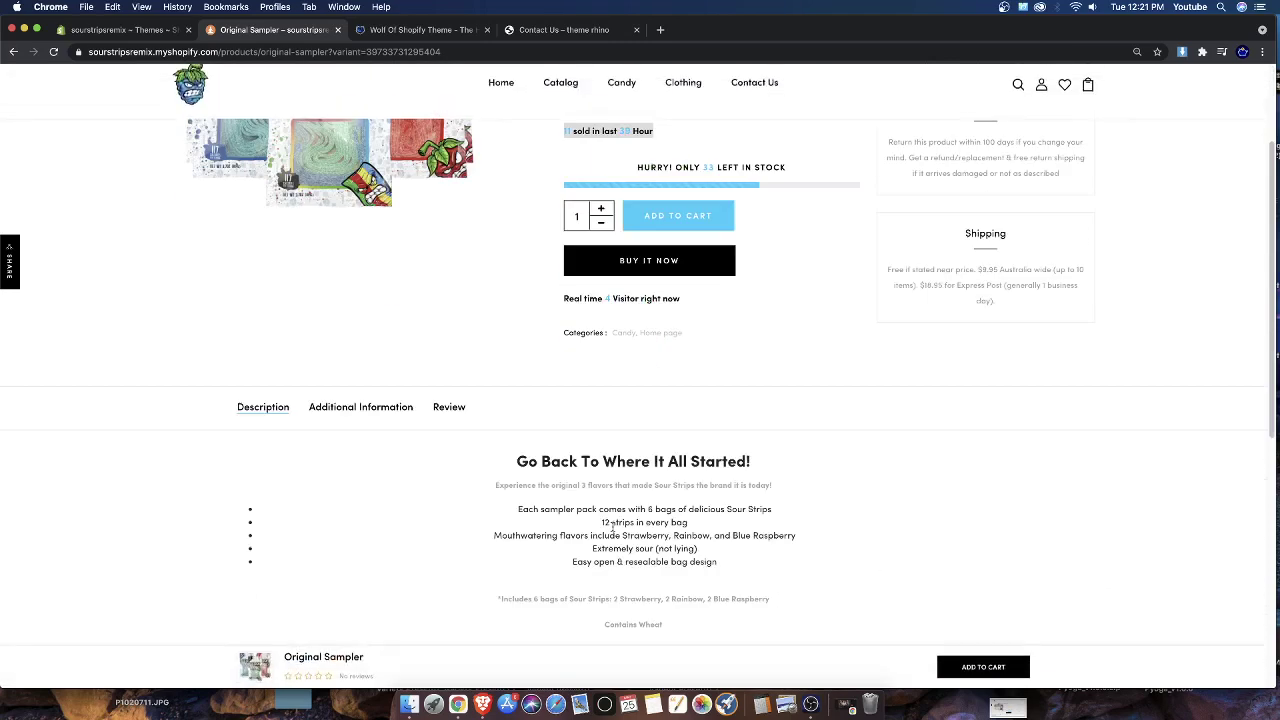
{"action": "scroll", "coordinate": [562, 545], "scroll_direction": "up", "scroll_amount": 3}
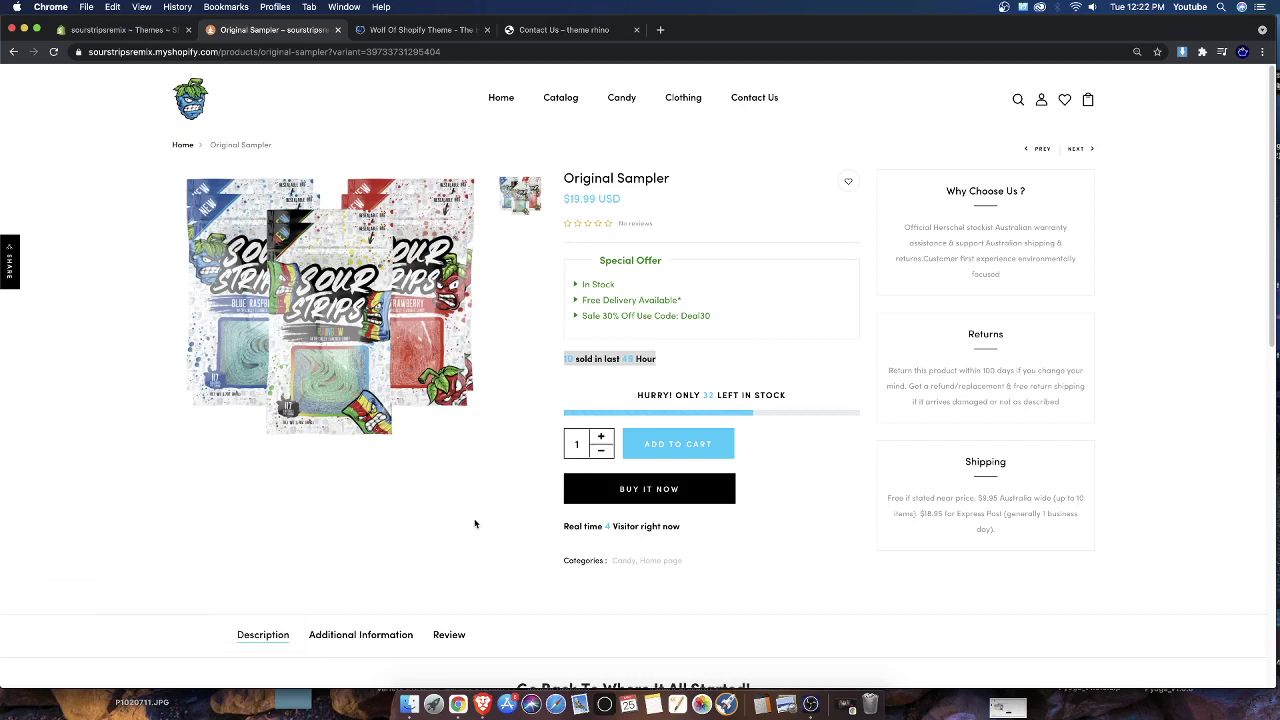
{"action": "scroll", "coordinate": [475, 524], "scroll_direction": "down", "scroll_amount": 1}
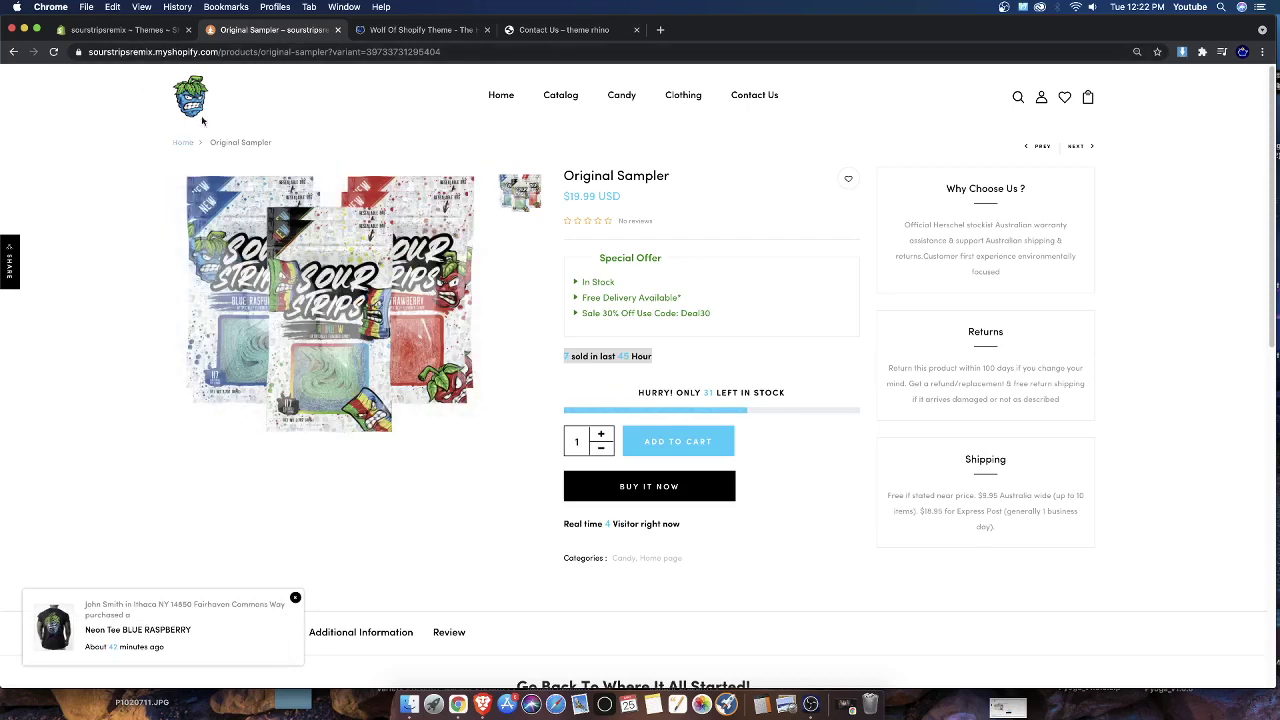
Return to the Wolf of Shopify site and open the Alpha Wolf theme page at its theme demo section
{"action": "left_click", "coordinate": [410, 30]}
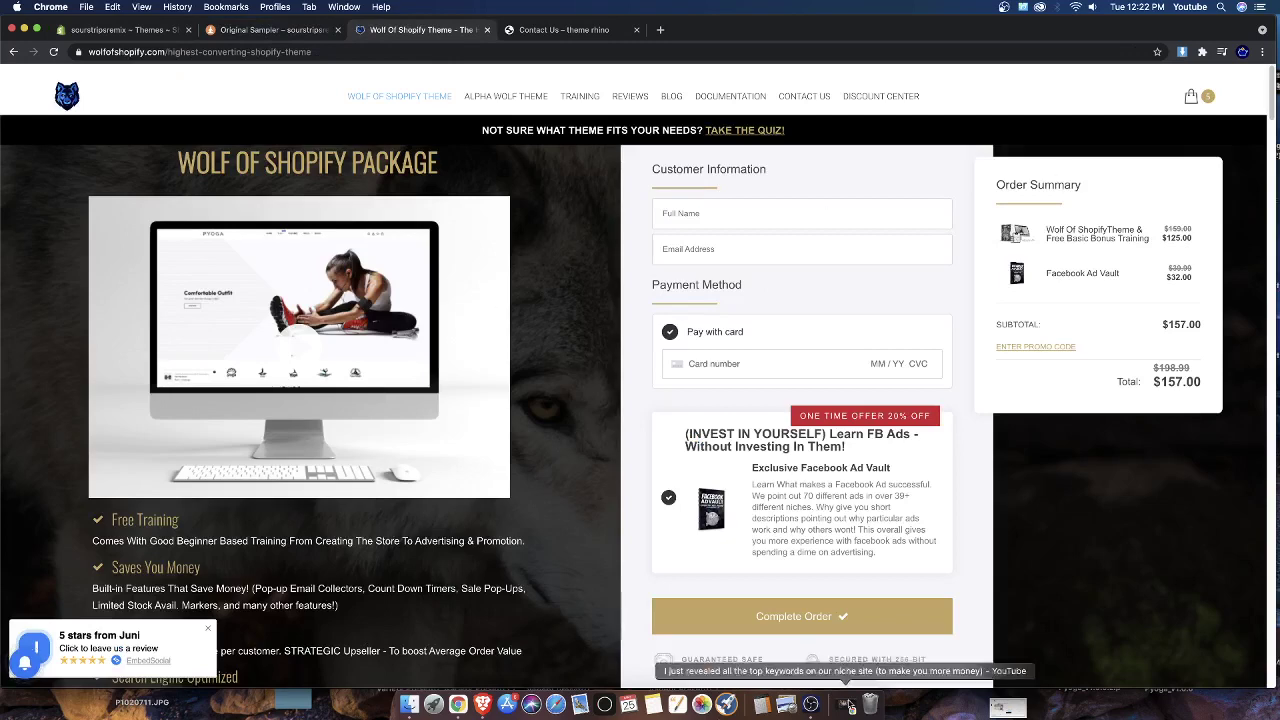
{"action": "left_click", "coordinate": [72, 92]}
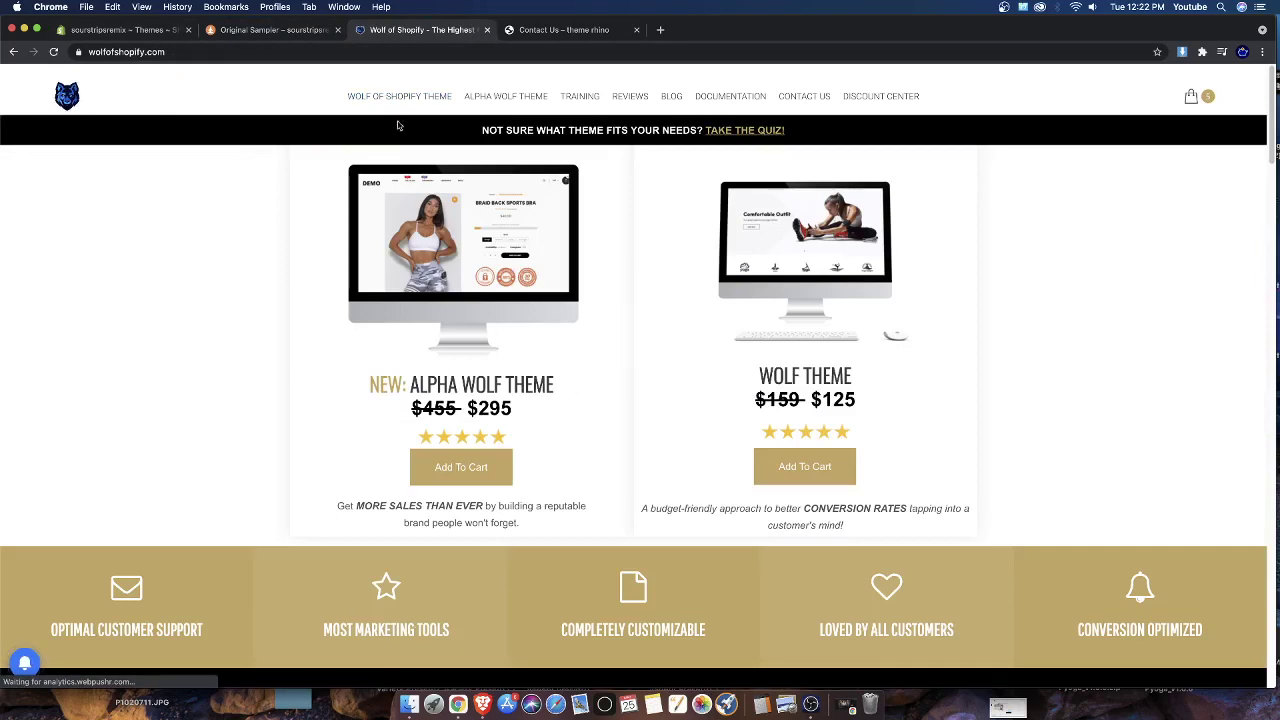
{"action": "left_click", "coordinate": [484, 100]}
{"action": "scroll", "coordinate": [330, 337], "scroll_direction": "down", "scroll_amount": 10}
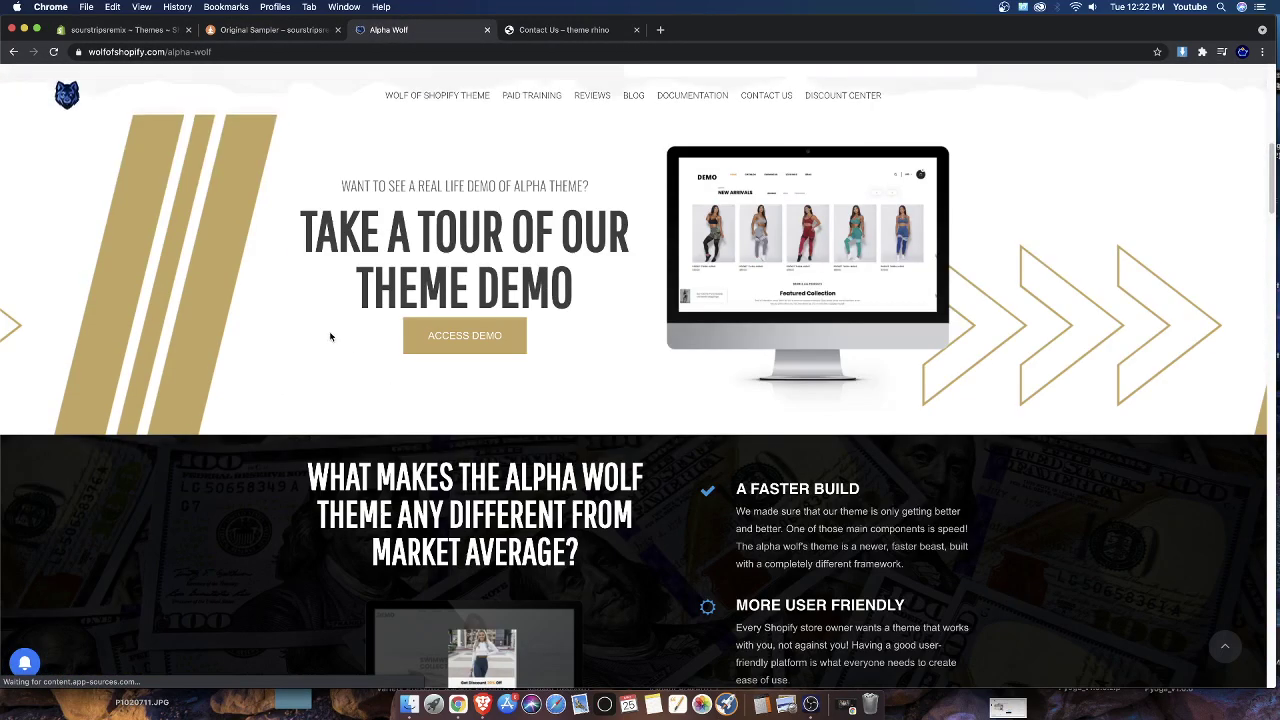
Return to the store's Themes page and open the current Alpha theme in the theme editor
{"action": "scroll", "coordinate": [330, 337], "scroll_direction": "down", "scroll_amount": 6}
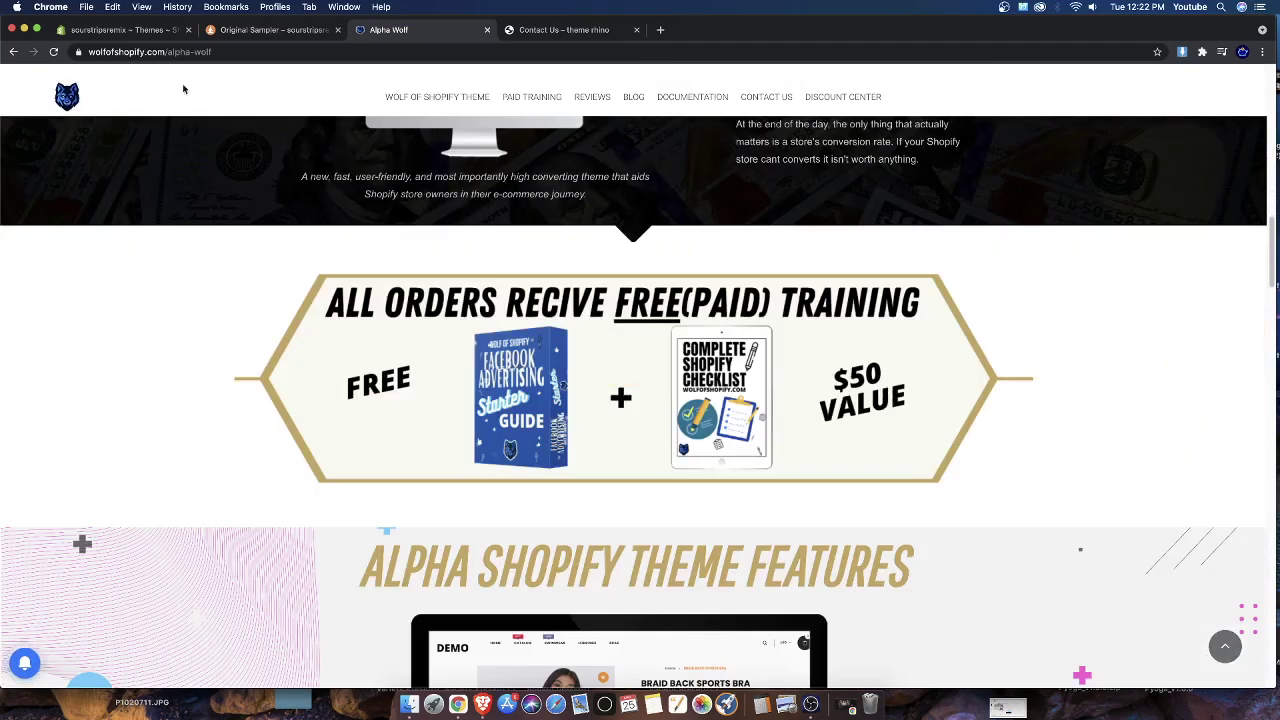
{"action": "left_click", "coordinate": [170, 30]}
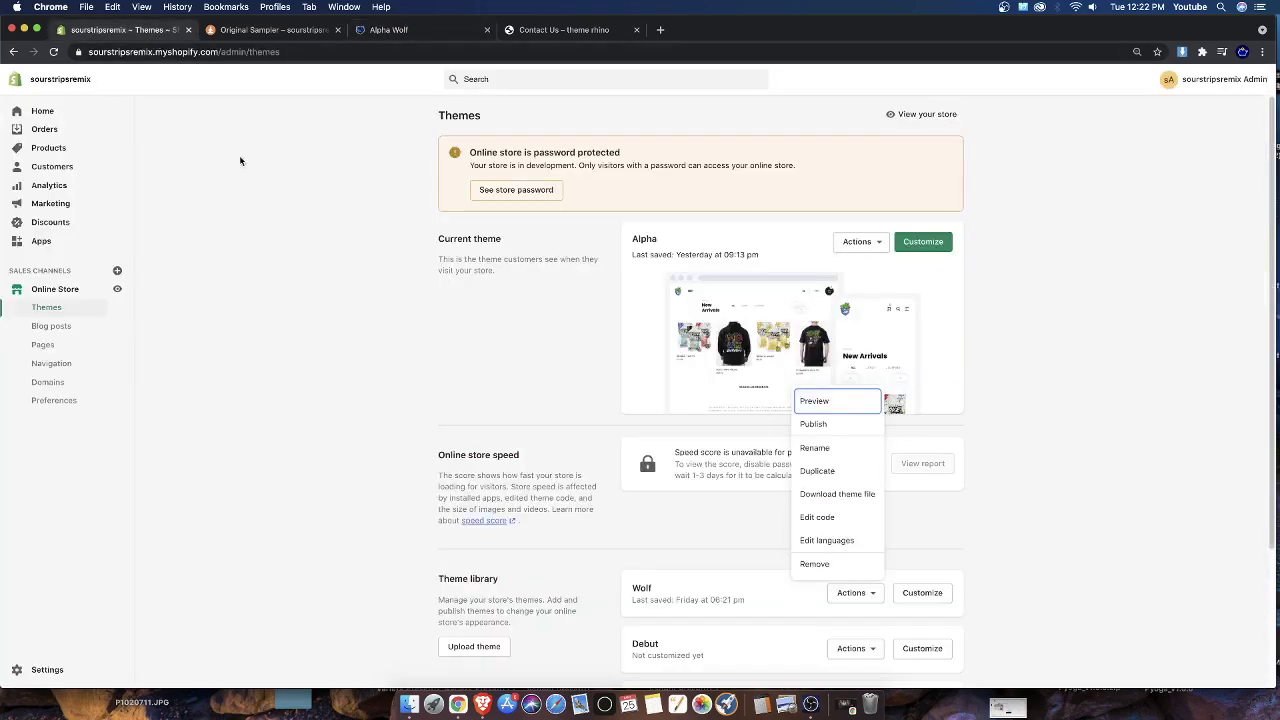
{"action": "left_click", "coordinate": [303, 188]}
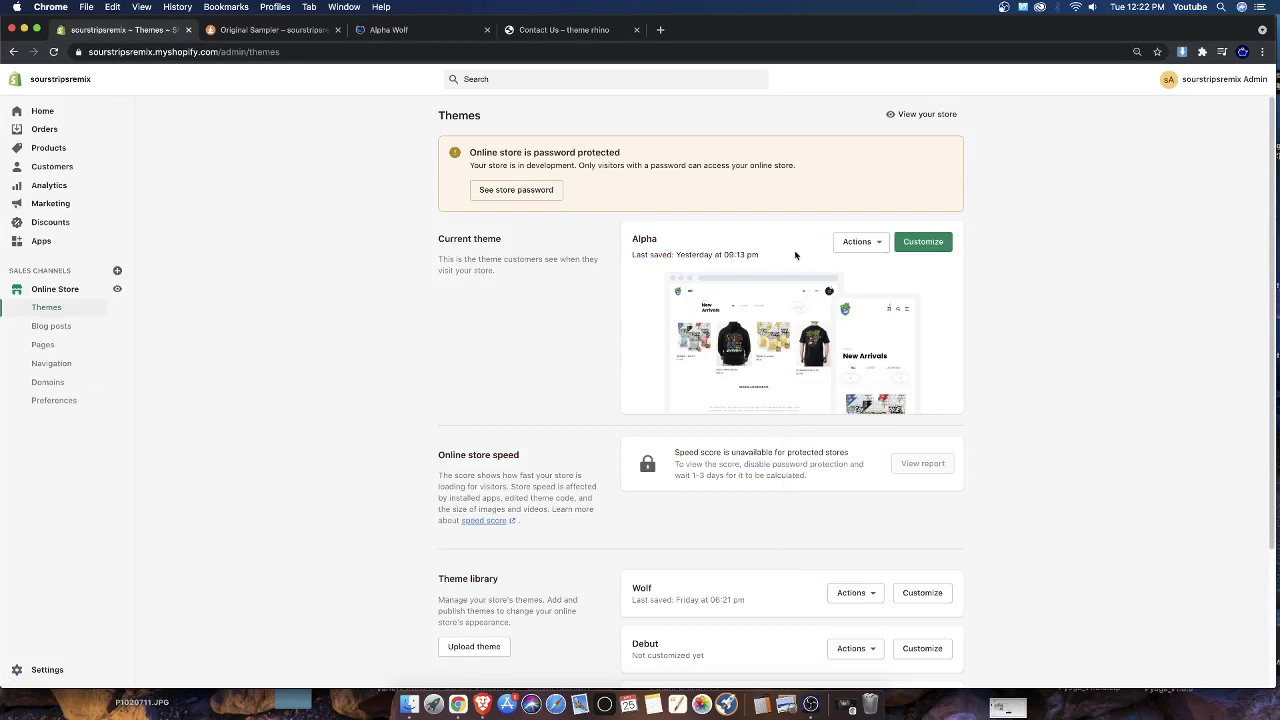
{"action": "left_click_drag", "start_coordinate": [584, 246], "coordinate": [760, 256]}
{"action": "left_click", "coordinate": [678, 241]}
{"action": "left_click", "coordinate": [919, 243]}
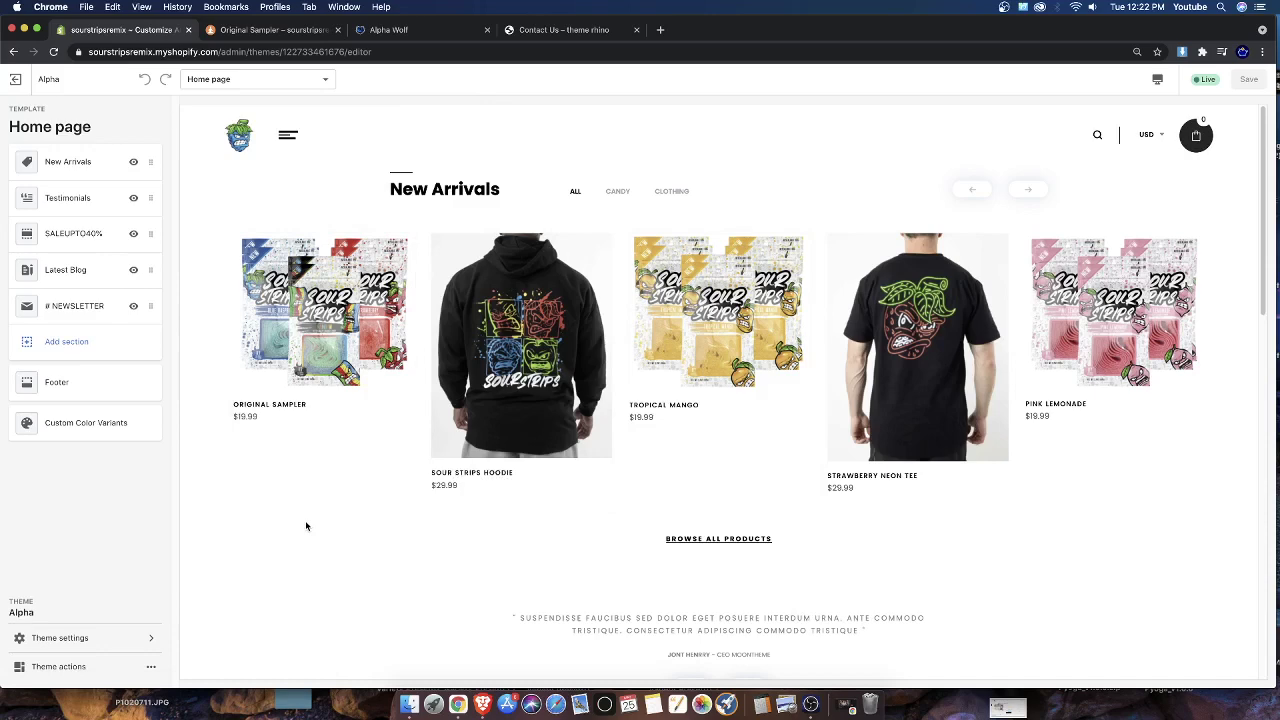
Open the Original Sampler product in the Alpha theme preview and examine its stock notice and progress bar
{"action": "left_click", "coordinate": [318, 302]}
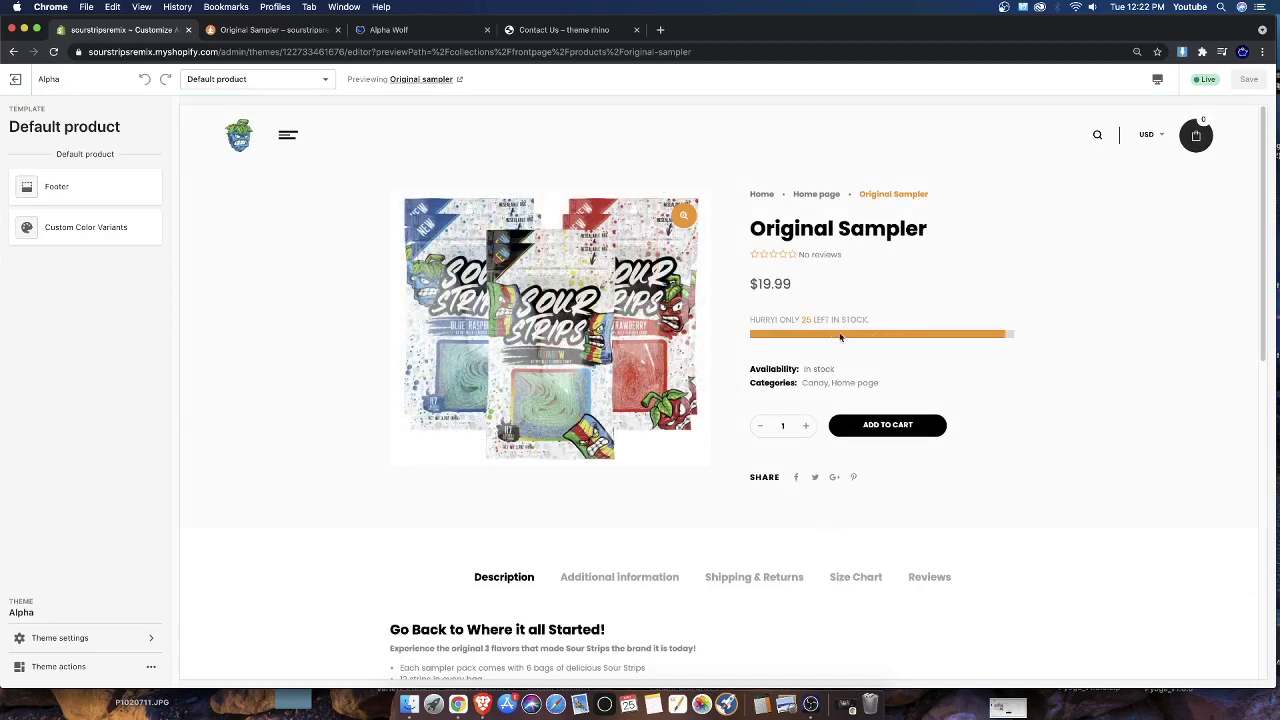
{"action": "left_click_drag", "start_coordinate": [764, 320], "coordinate": [845, 330]}
{"action": "left_click_drag", "start_coordinate": [905, 337], "coordinate": [873, 365]}
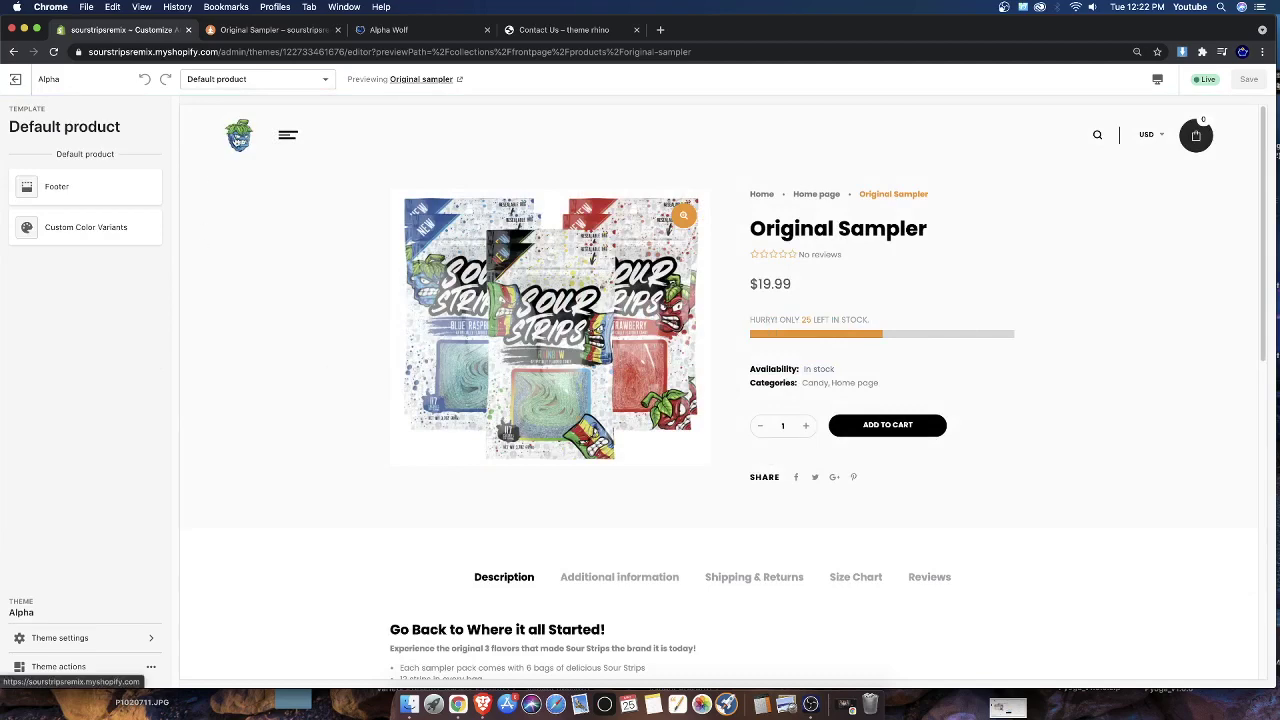
Go back to the Alpha home page preview and examine the New Arrivals products and the testimonial section
{"action": "left_click", "coordinate": [236, 138]}
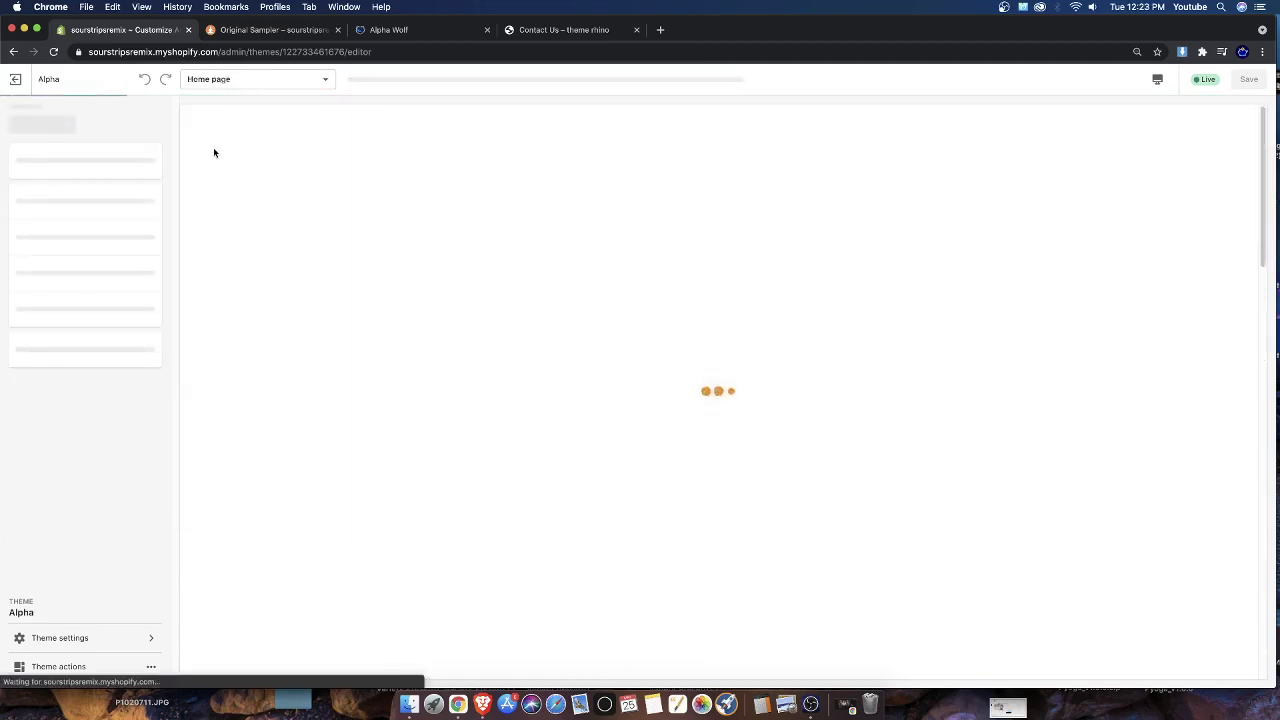
{"action": "scroll", "coordinate": [419, 586], "scroll_direction": "down", "scroll_amount": 2}
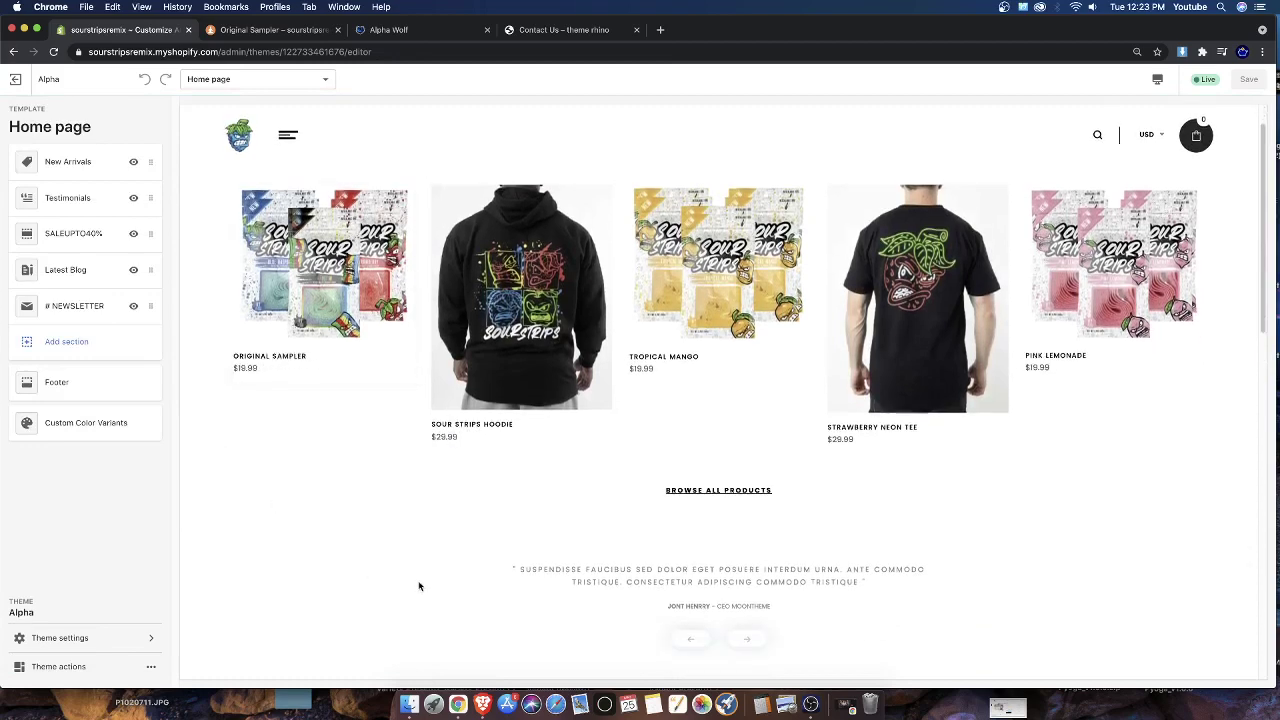
{"action": "scroll", "coordinate": [380, 500], "scroll_direction": "up", "scroll_amount": 1}
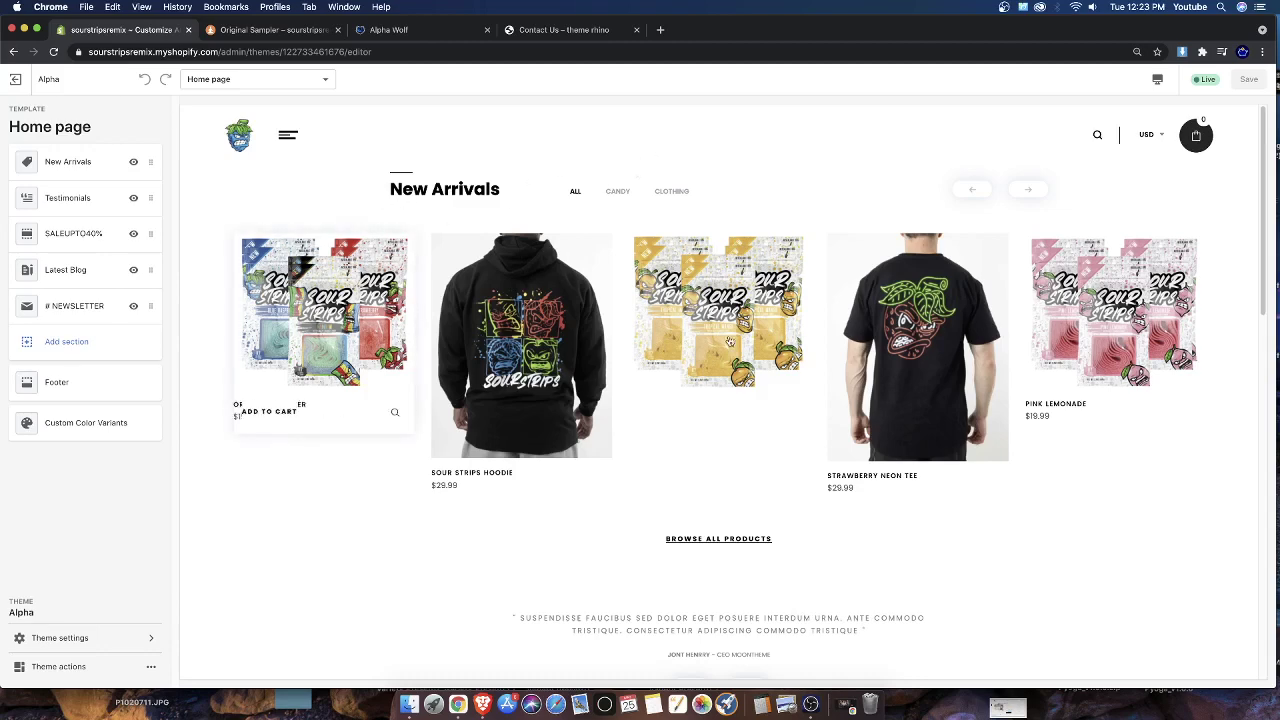
{"action": "scroll", "coordinate": [805, 459], "scroll_direction": "down", "scroll_amount": 1}
{"action": "scroll", "coordinate": [741, 520], "scroll_direction": "down", "scroll_amount": 4}
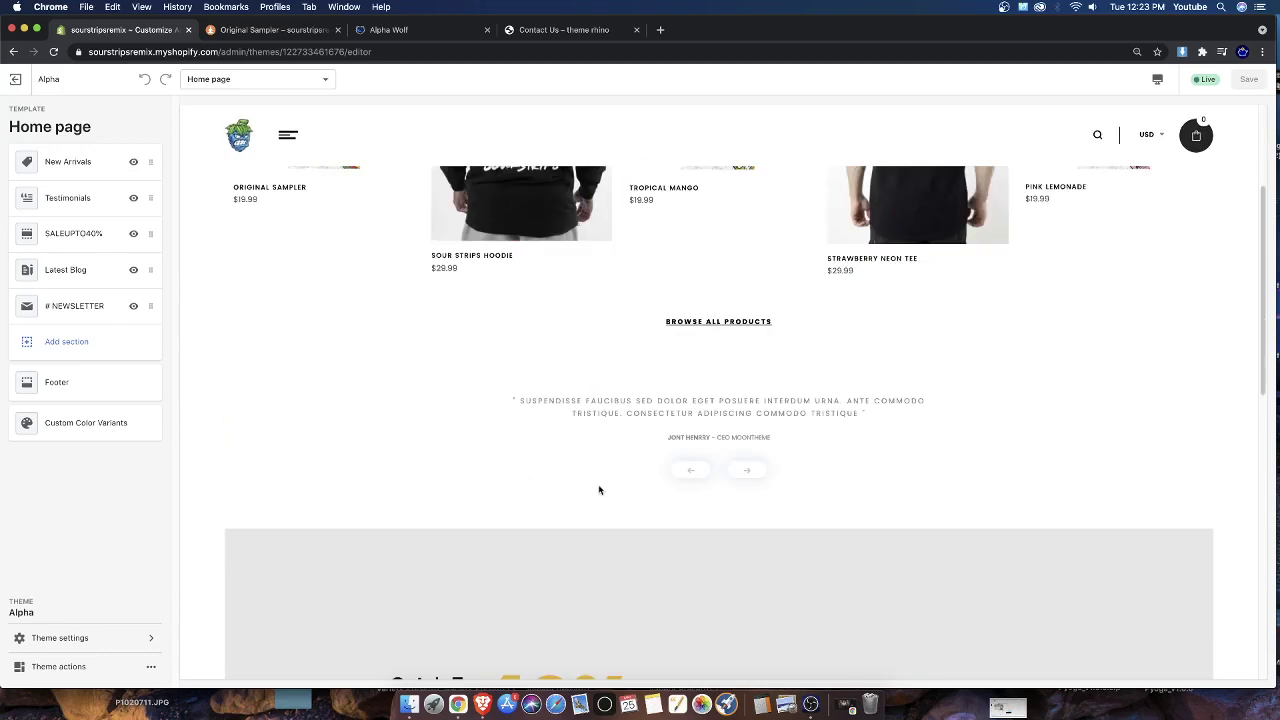
{"action": "scroll", "coordinate": [600, 491], "scroll_direction": "up", "scroll_amount": 4}
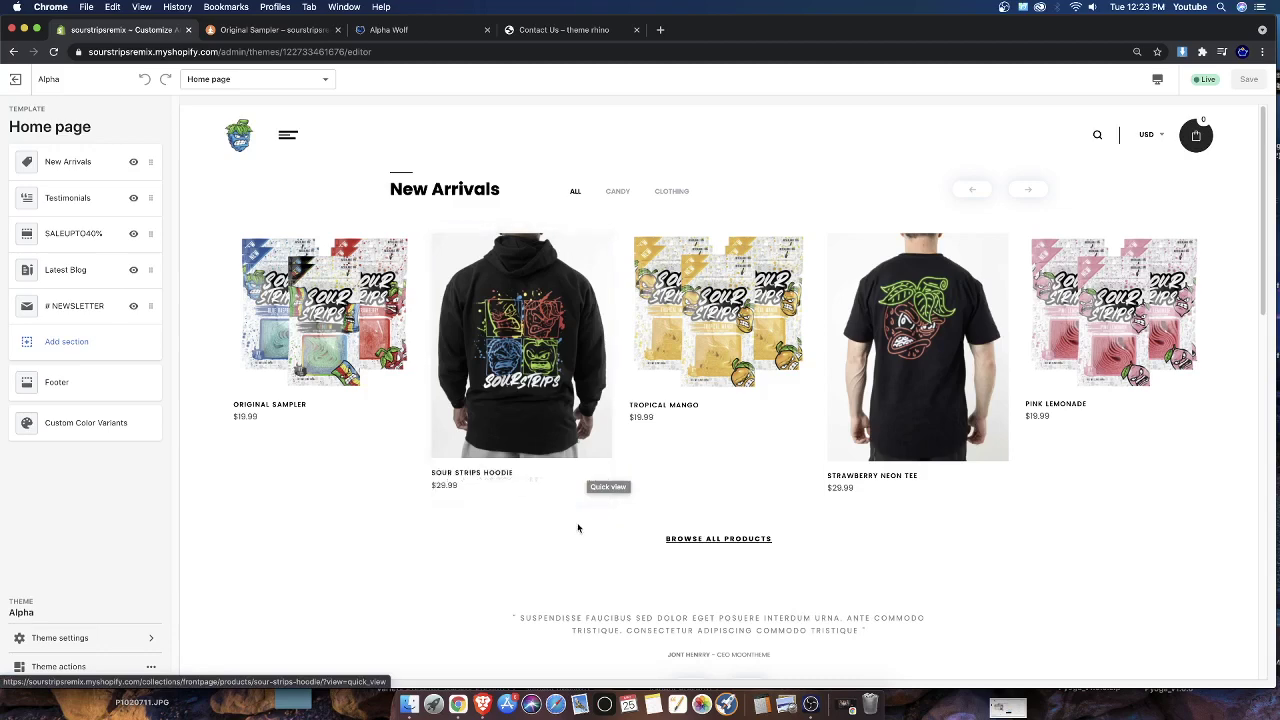
Revisit the Wolf theme's Original Sampler preview, view the Wolf of Shopify Theme sales page, and go to that site's home page
{"action": "left_click", "coordinate": [272, 29]}
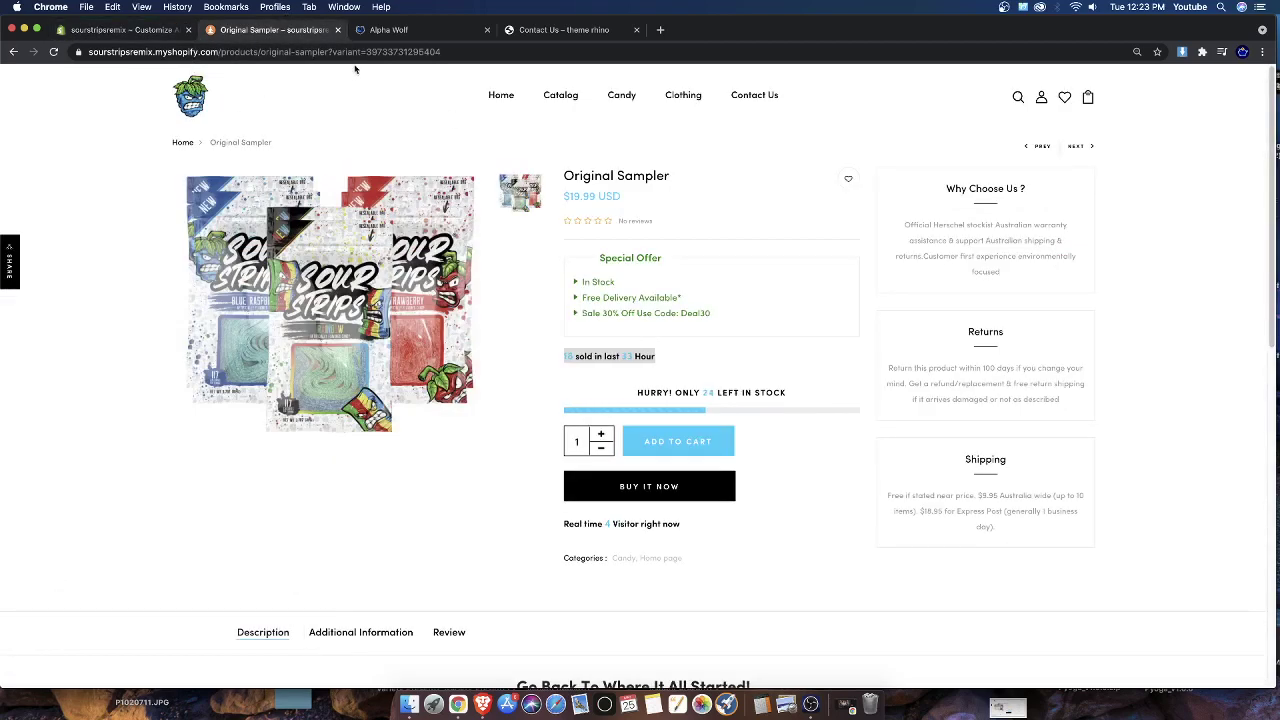
{"action": "left_click", "coordinate": [390, 30]}
{"action": "left_click", "coordinate": [437, 96]}
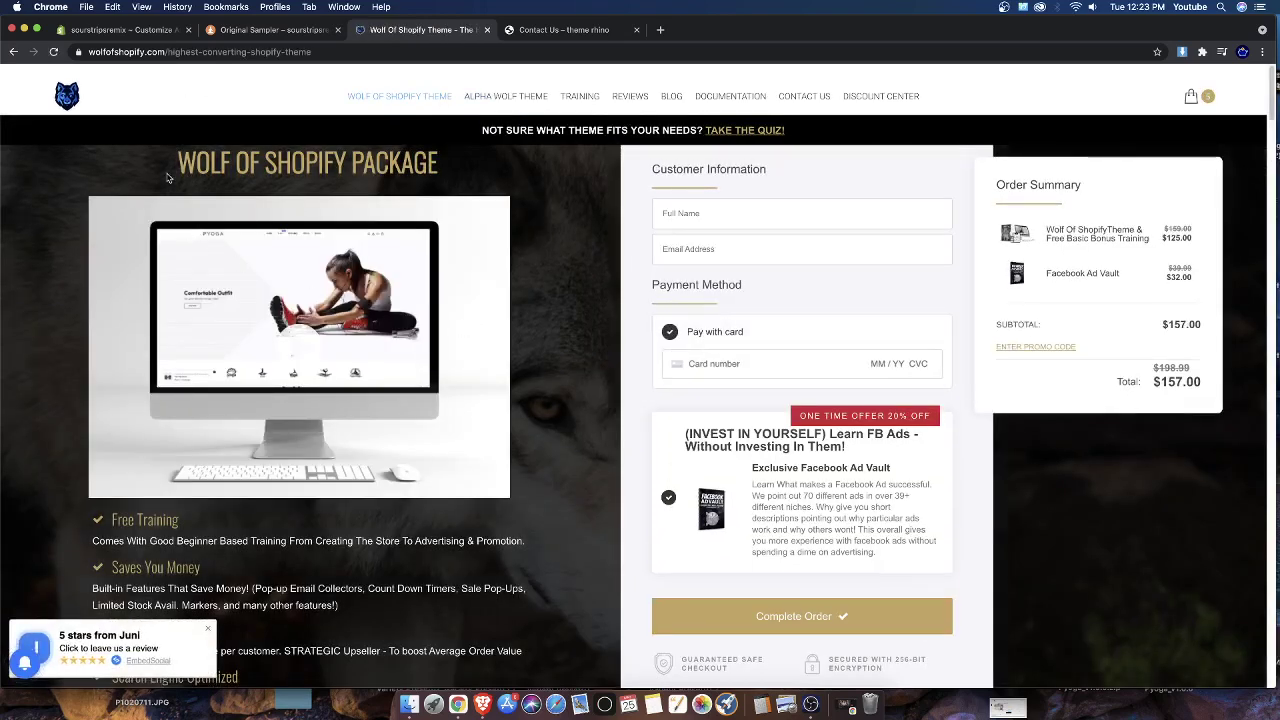
{"action": "left_click", "coordinate": [70, 97]}
Return to the Alpha theme editor and review the home page's sections down to the footer
{"action": "left_click", "coordinate": [120, 30]}
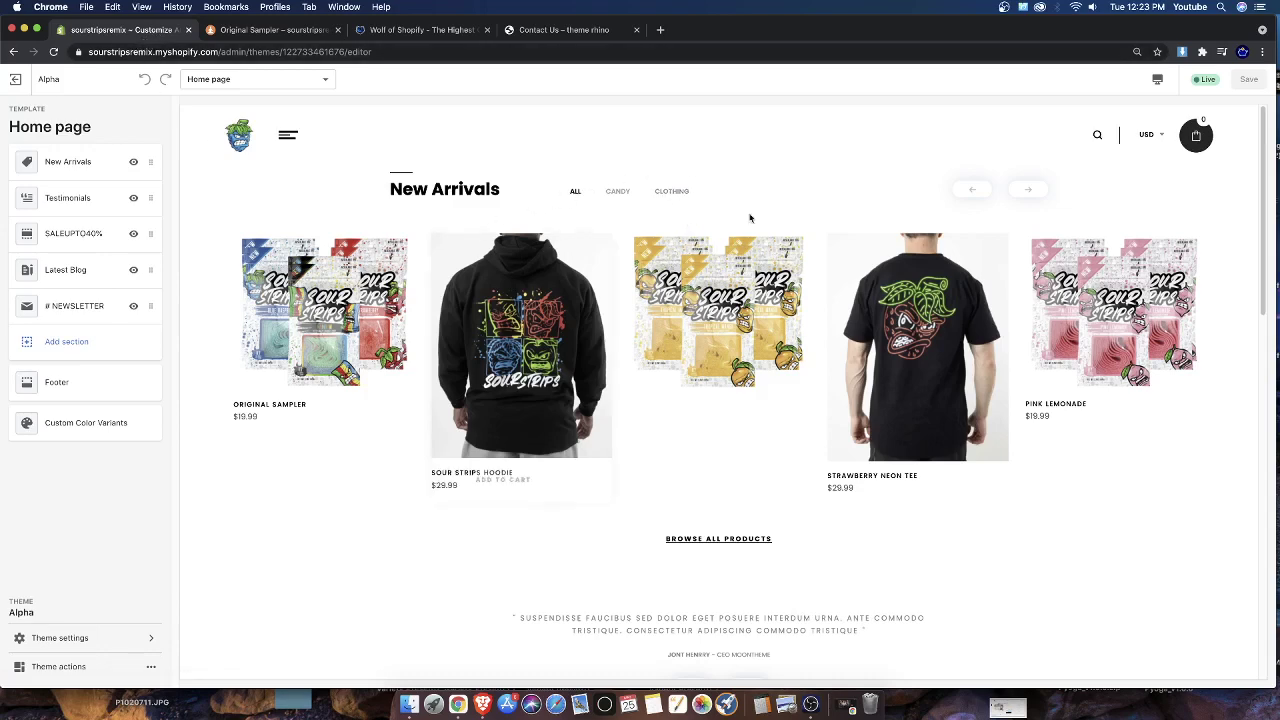
{"action": "scroll", "coordinate": [489, 525], "scroll_direction": "down", "scroll_amount": 15}
{"action": "scroll", "coordinate": [530, 505], "scroll_direction": "down", "scroll_amount": 2}
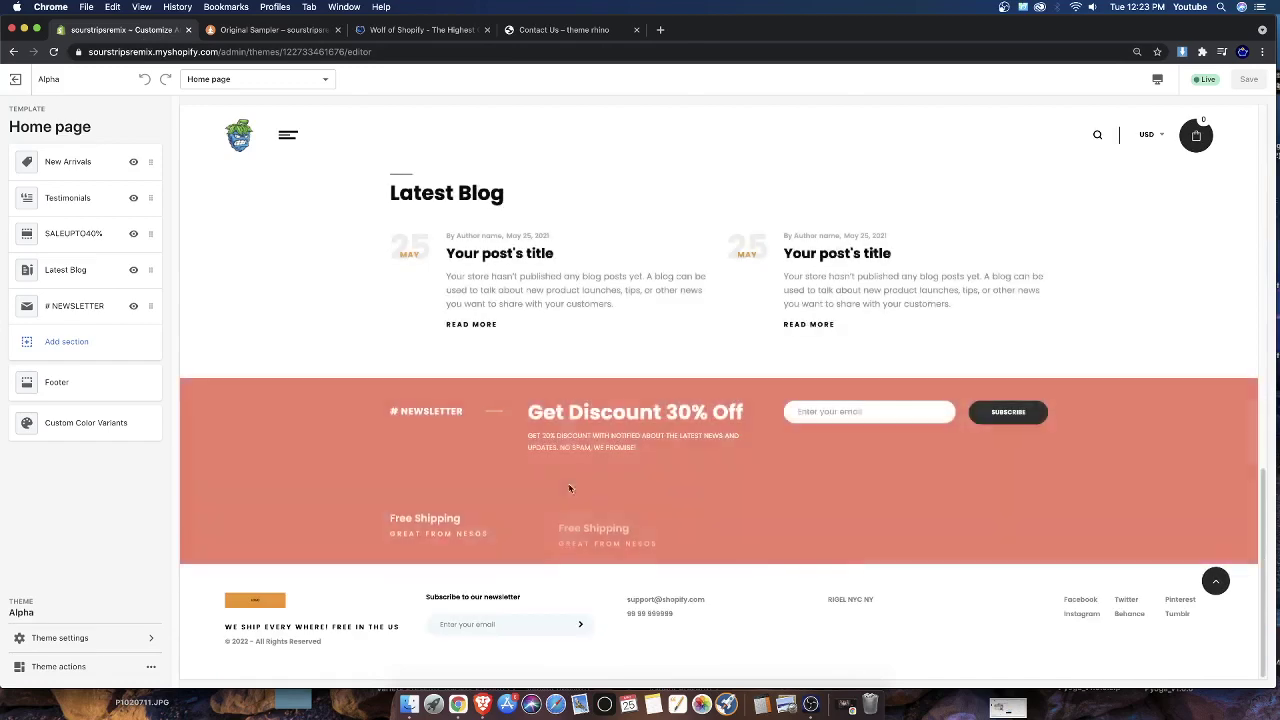
{"action": "scroll", "coordinate": [475, 440], "scroll_direction": "up", "scroll_amount": 10}
Open the list of sections that can be added to the home page, load more, and browse the Blog and Categories & Banner groups
{"action": "left_click", "coordinate": [54, 343]}
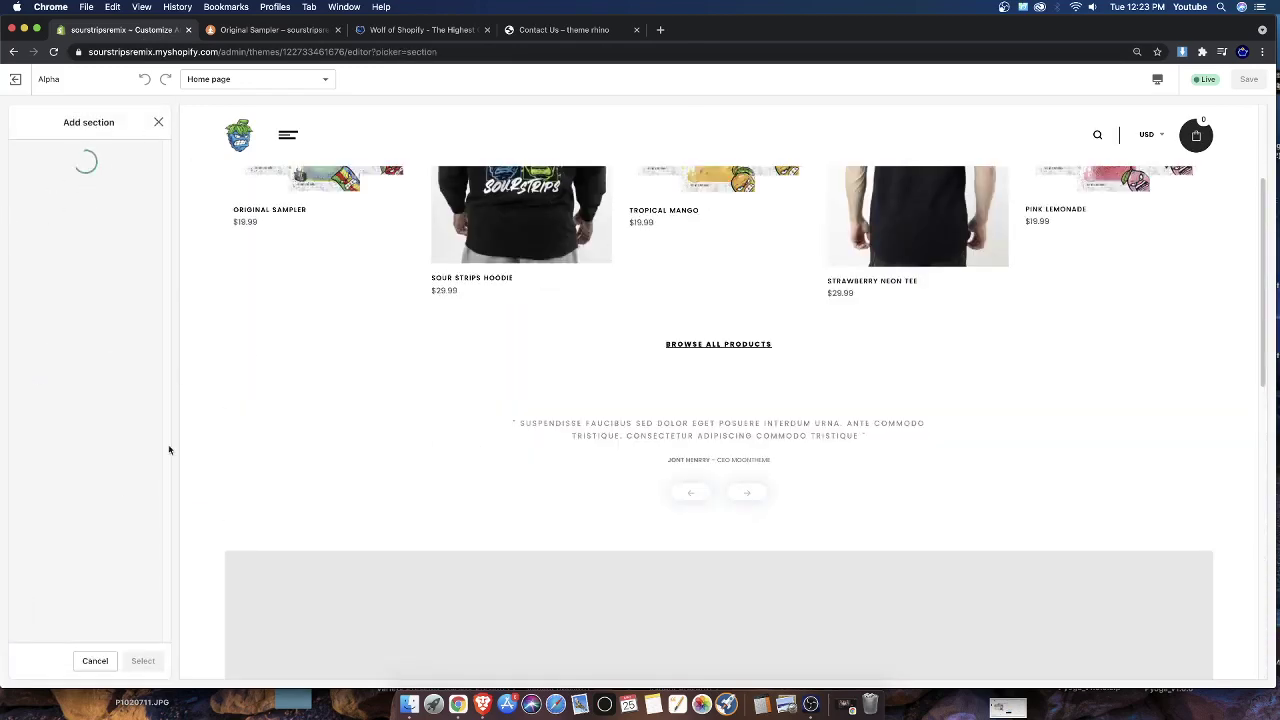
{"action": "scroll", "coordinate": [213, 345], "scroll_direction": "up", "scroll_amount": 2}
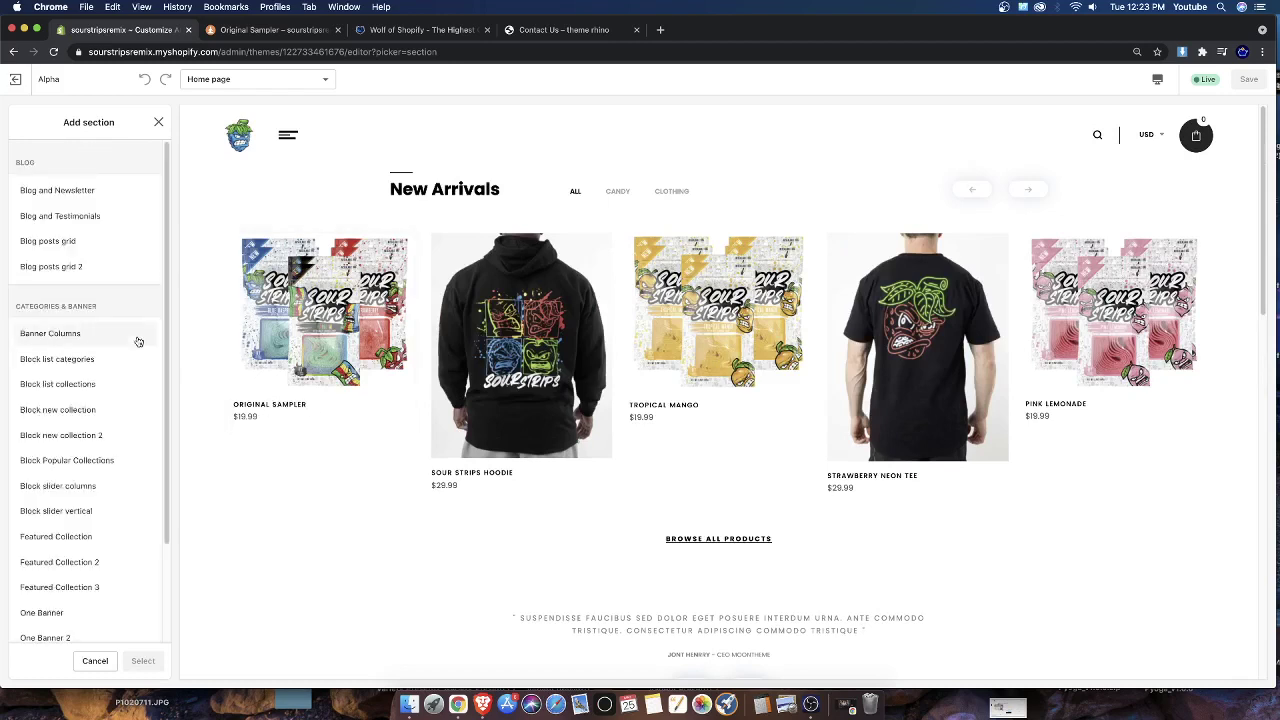
{"action": "scroll", "coordinate": [132, 350], "scroll_direction": "down", "scroll_amount": 3}
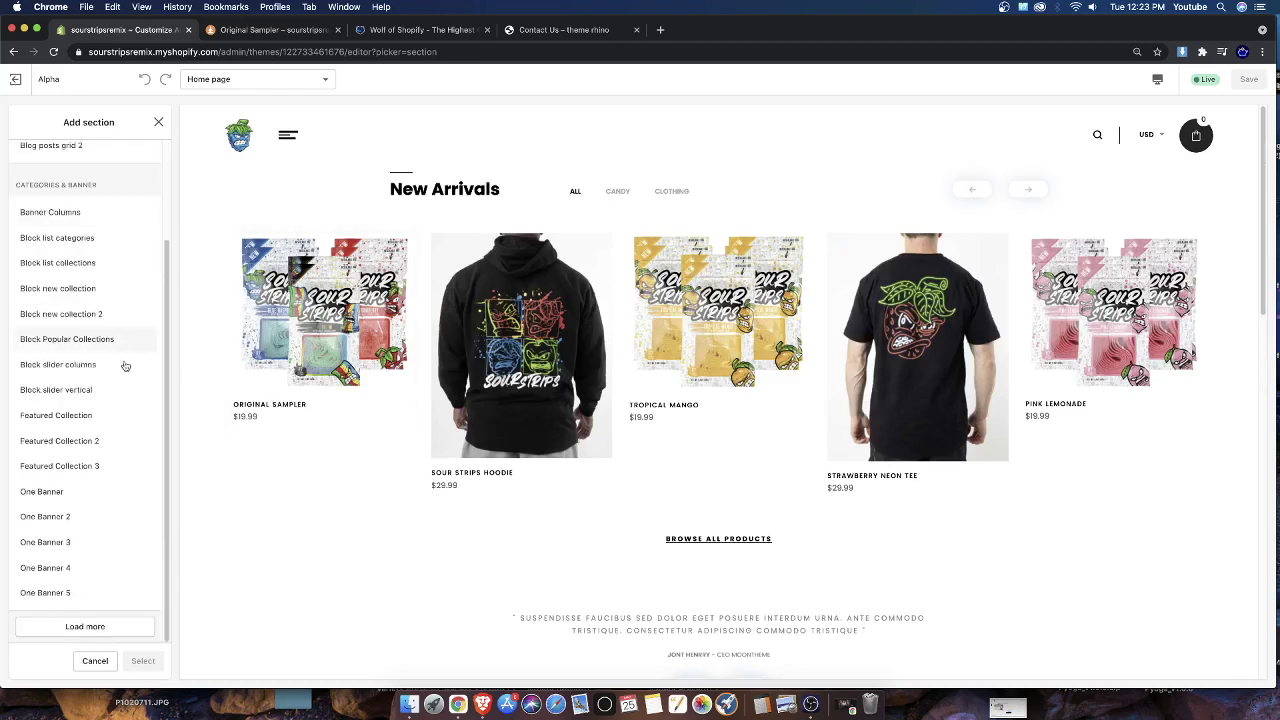
{"action": "left_click", "coordinate": [128, 630]}
{"action": "scroll", "coordinate": [124, 554], "scroll_direction": "down", "scroll_amount": 5}
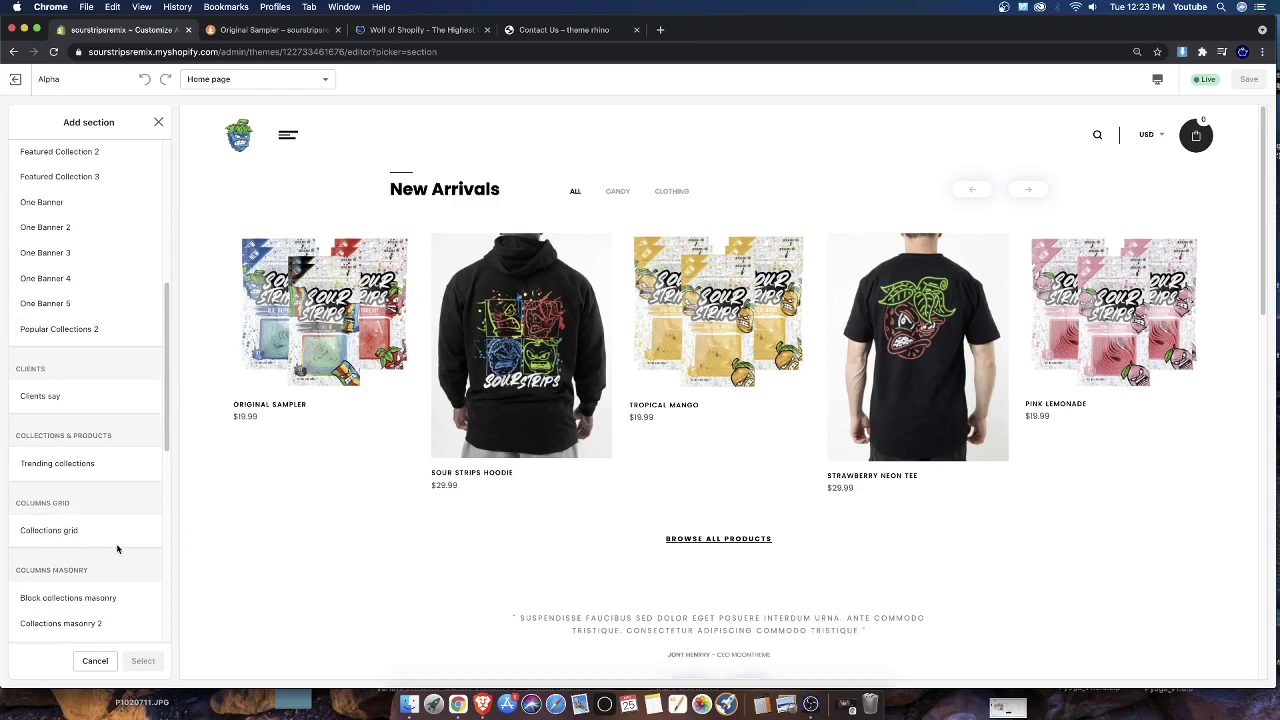
{"action": "scroll", "coordinate": [116, 549], "scroll_direction": "up", "scroll_amount": 4}
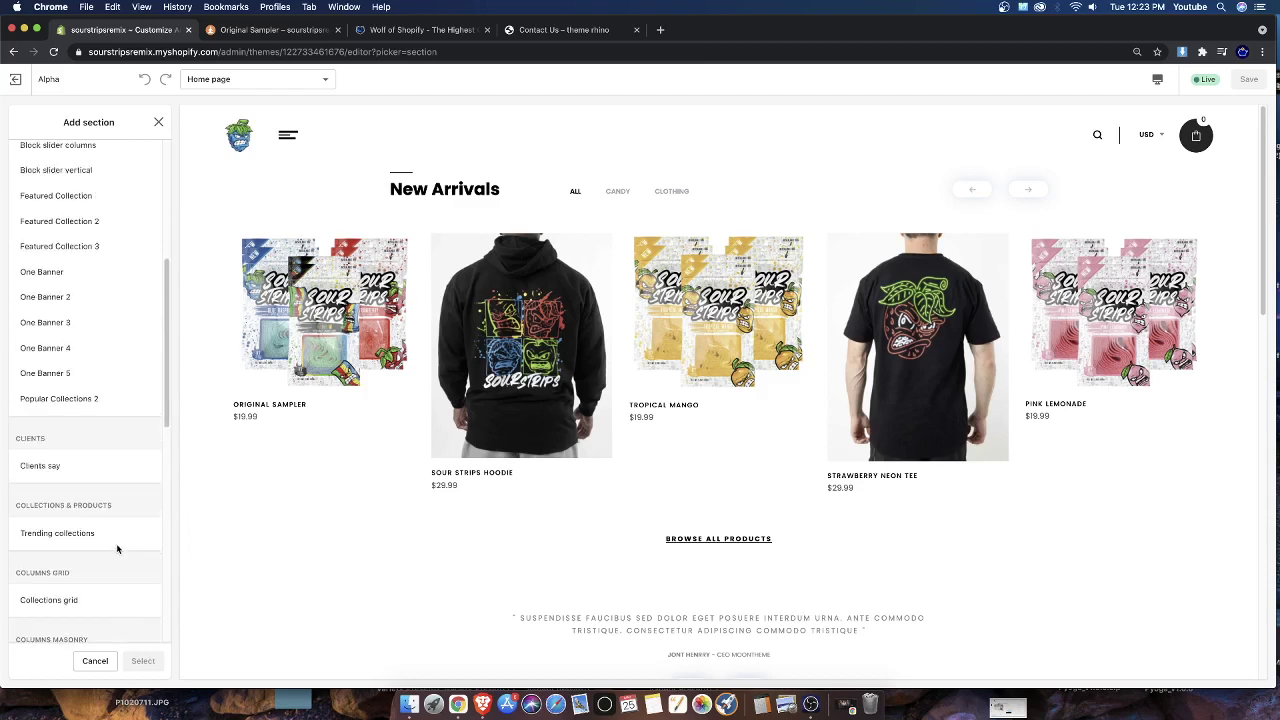
{"action": "scroll", "coordinate": [117, 549], "scroll_direction": "up", "scroll_amount": 3}
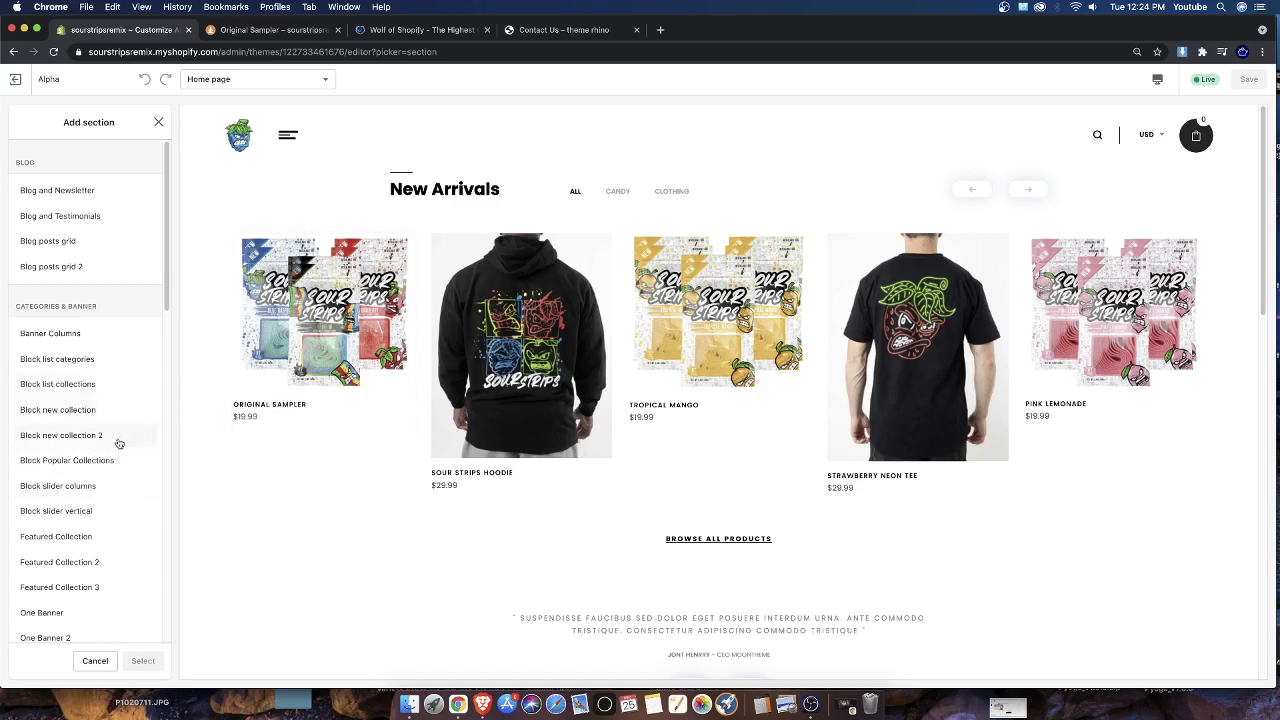
Load the rest of the section list and browse from the Columns Grid group through the Text group
{"action": "scroll", "coordinate": [119, 441], "scroll_direction": "down", "scroll_amount": 10}
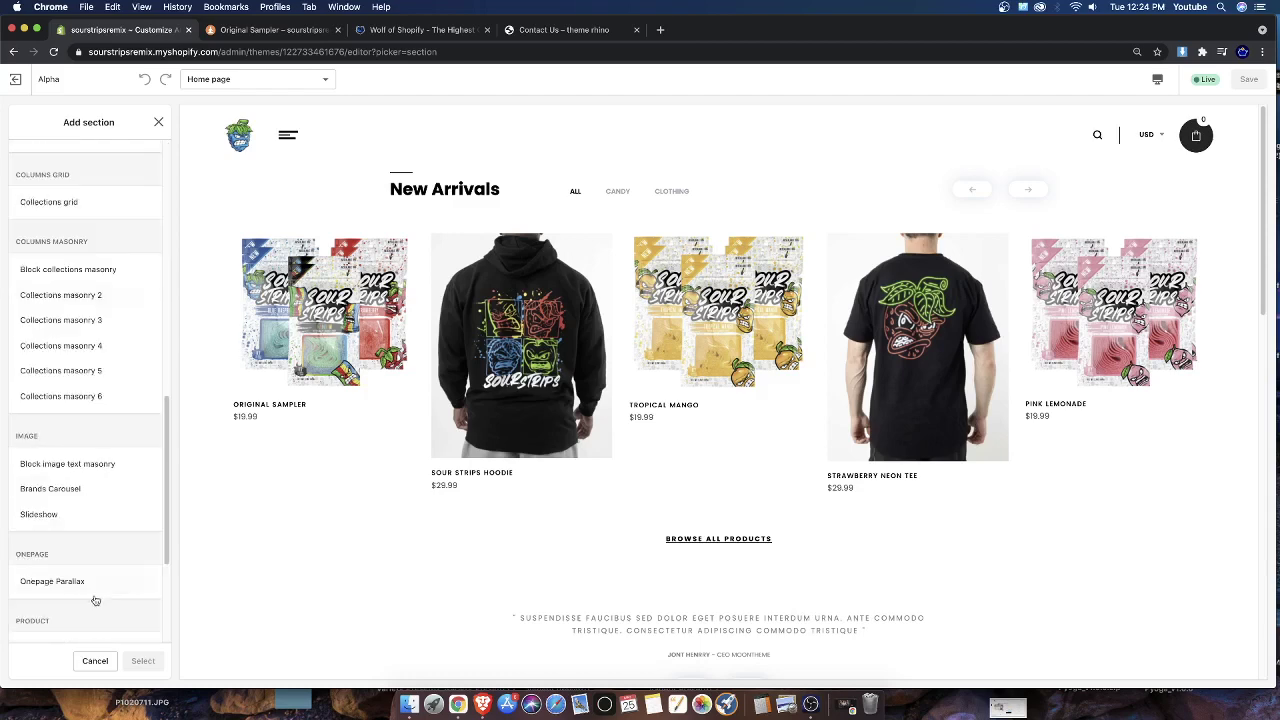
{"action": "scroll", "coordinate": [79, 614], "scroll_direction": "down", "scroll_amount": 5}
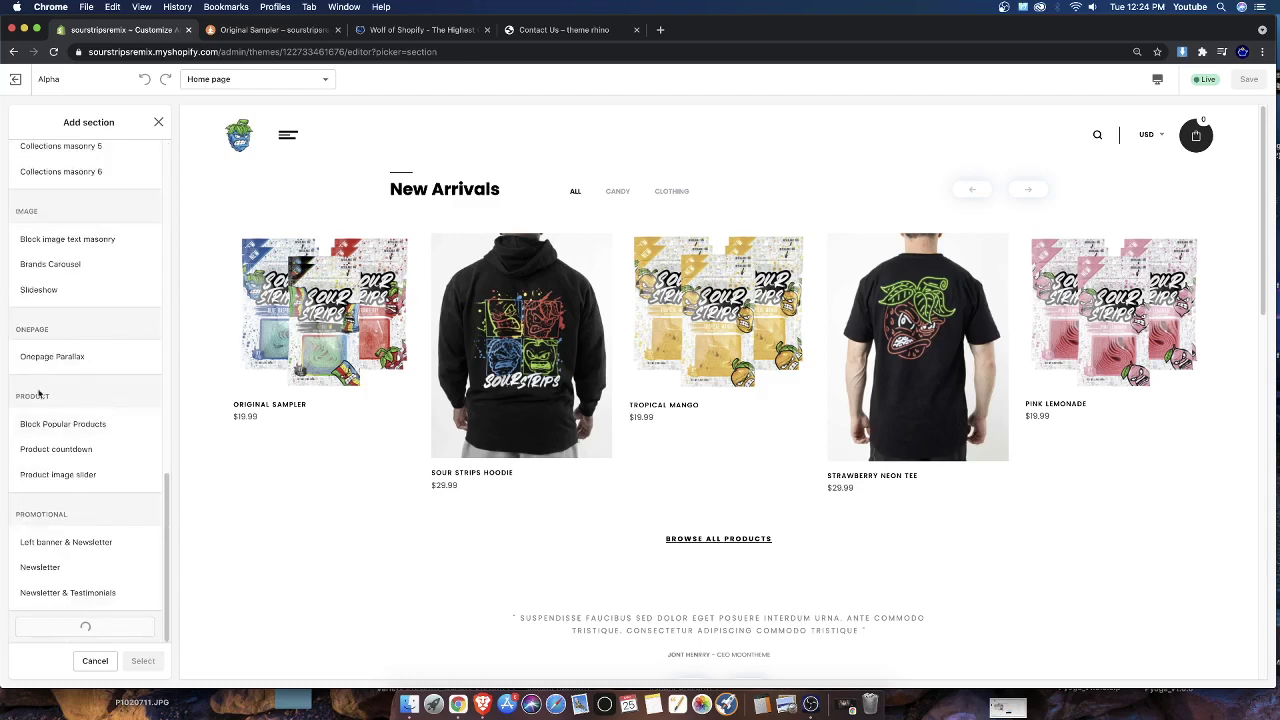
{"action": "scroll", "coordinate": [80, 588], "scroll_direction": "down", "scroll_amount": 10}
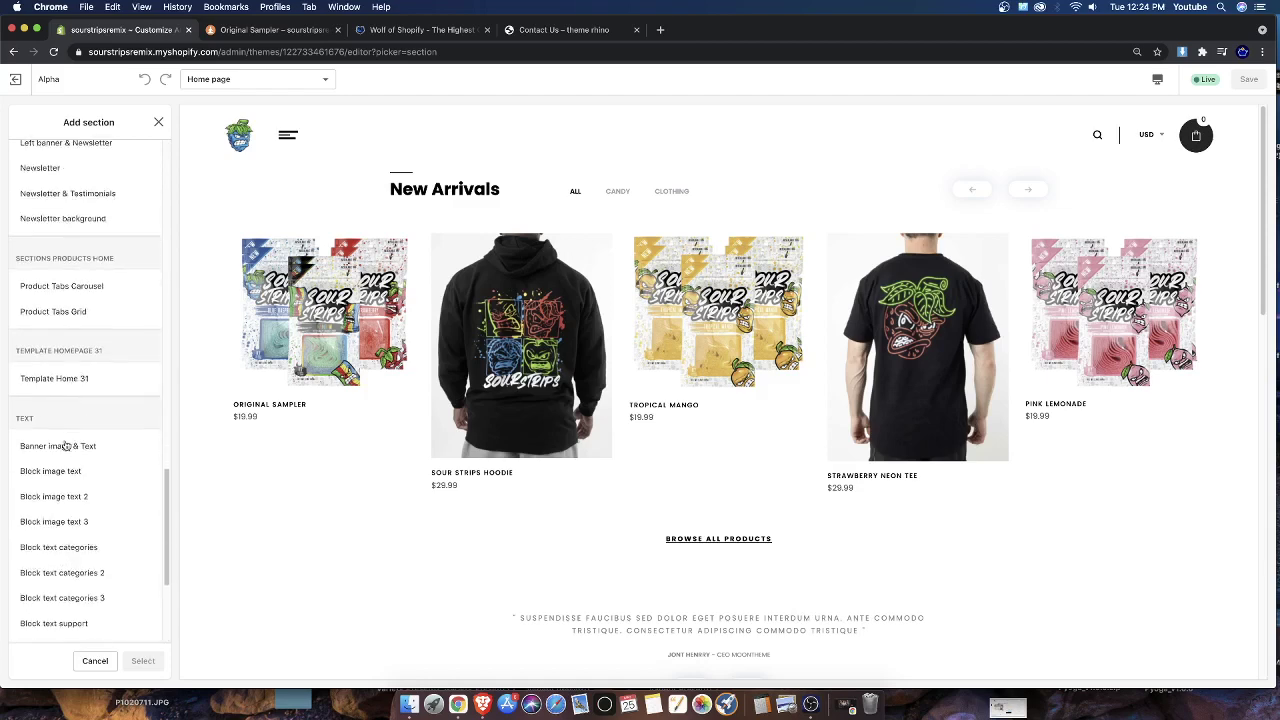
{"action": "left_click", "coordinate": [86, 633]}
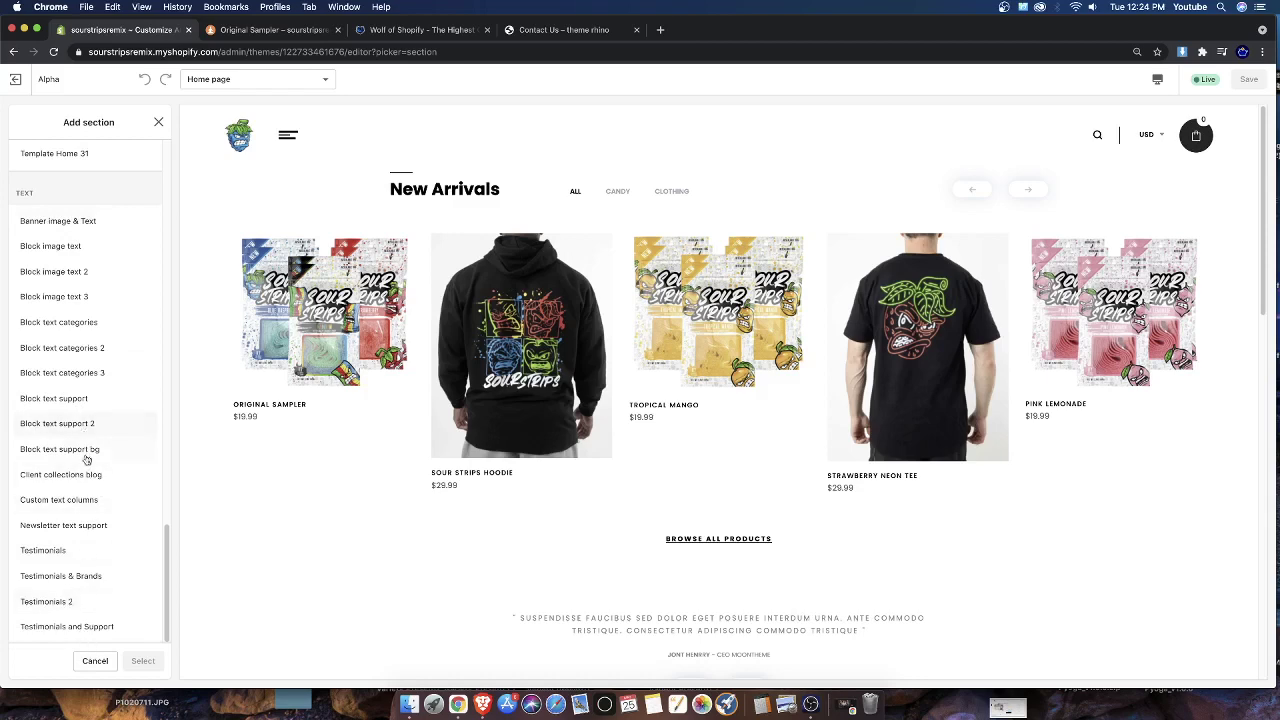
{"action": "scroll", "coordinate": [316, 465], "scroll_direction": "down", "scroll_amount": 2}
{"action": "scroll", "coordinate": [400, 431], "scroll_direction": "up", "scroll_amount": 2}
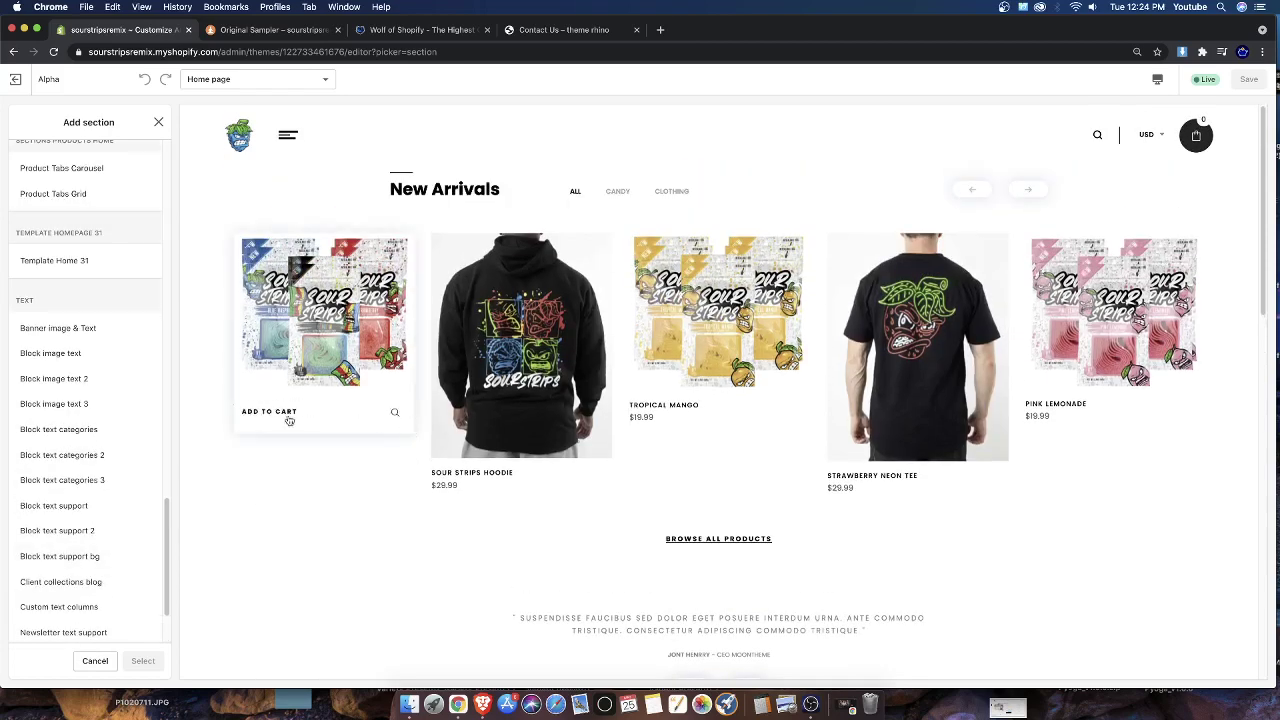
Review the current home page layout and preview the Block image text section on it
{"action": "scroll", "coordinate": [712, 460], "scroll_direction": "down", "scroll_amount": 15}
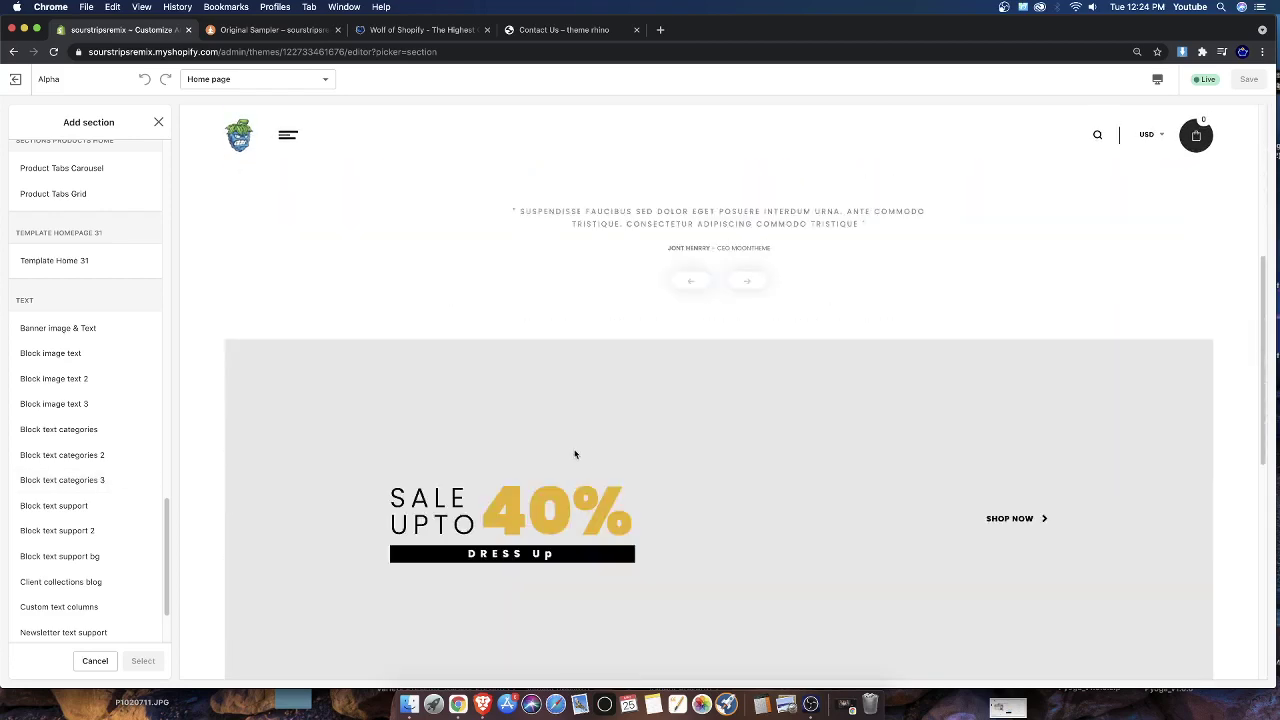
{"action": "scroll", "coordinate": [564, 424], "scroll_direction": "down", "scroll_amount": 2}
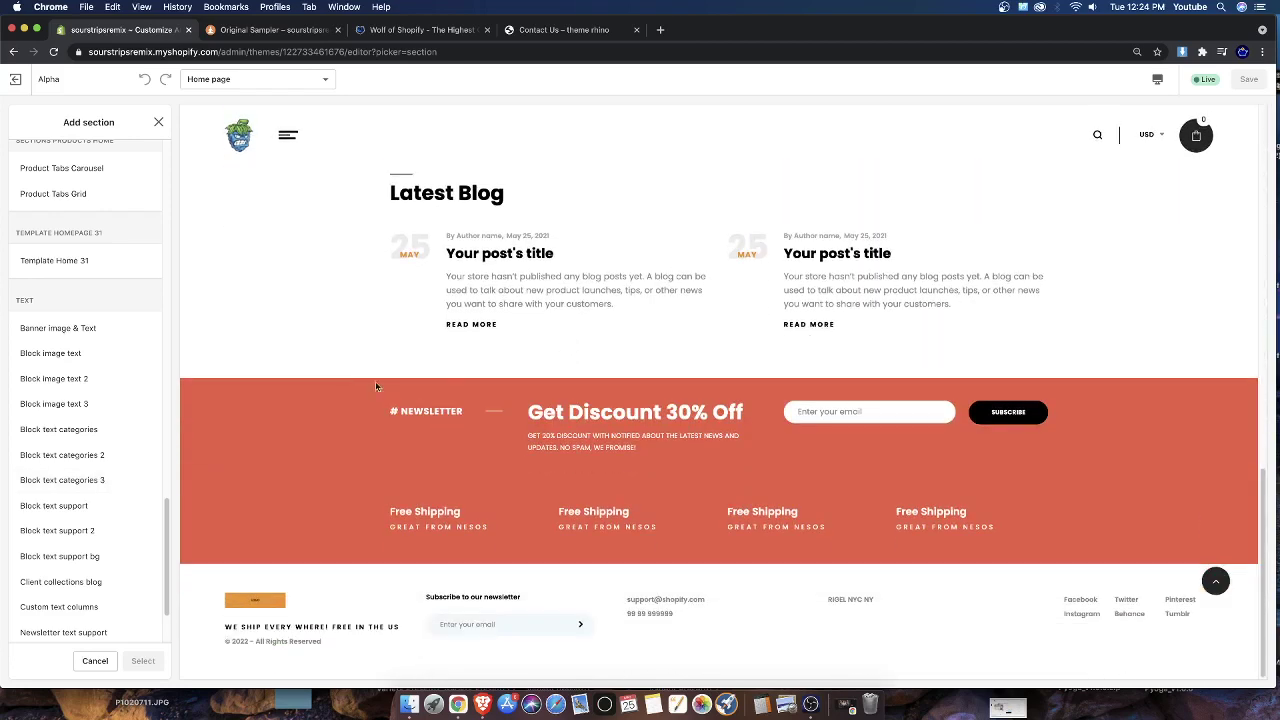
{"action": "scroll", "coordinate": [375, 381], "scroll_direction": "up", "scroll_amount": 8}
{"action": "left_click", "coordinate": [74, 355]}
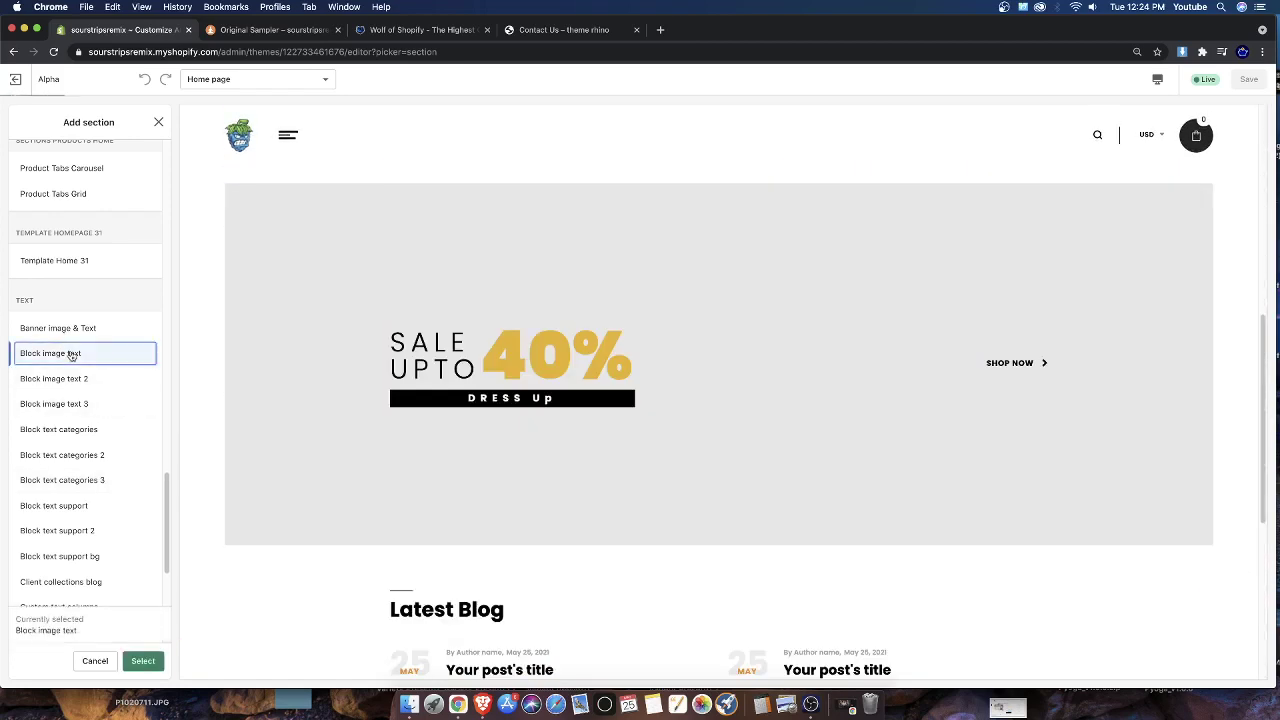
{"action": "scroll", "coordinate": [604, 577], "scroll_direction": "down", "scroll_amount": 3}
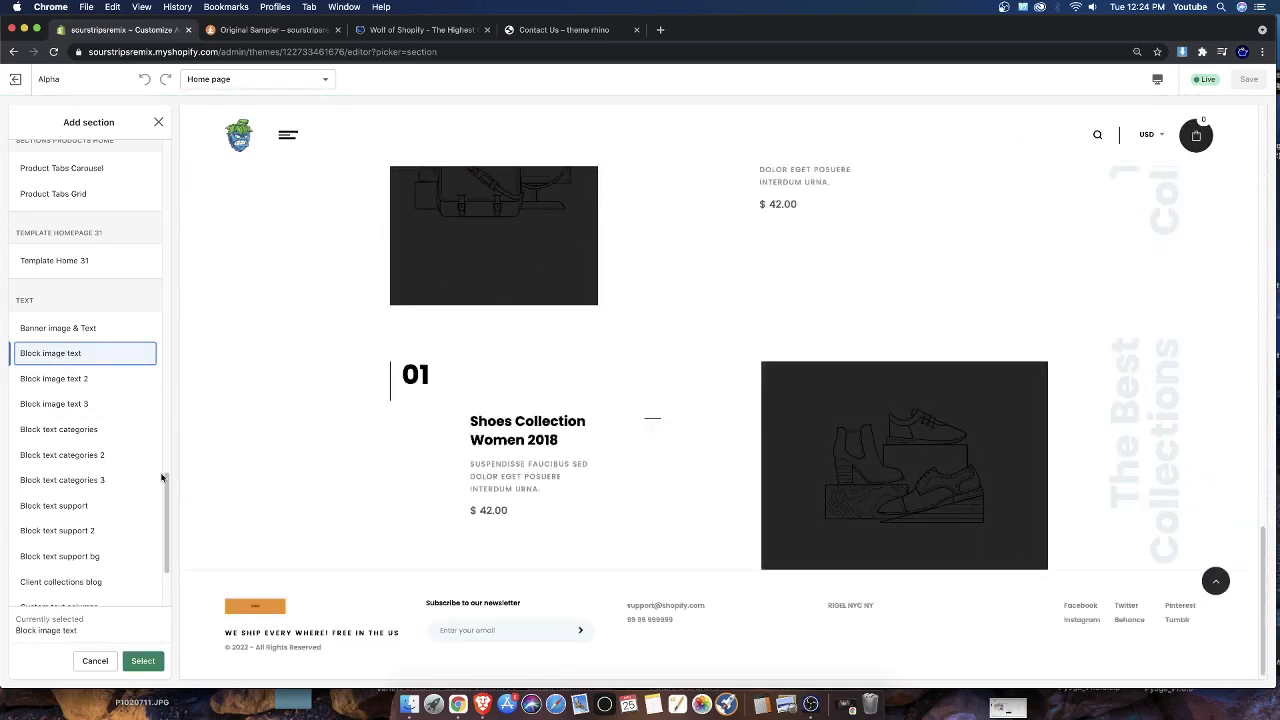
Preview the Block image text 2, Banner image & Text and Block text categories 2 sections on the home page
{"action": "left_click", "coordinate": [61, 382]}
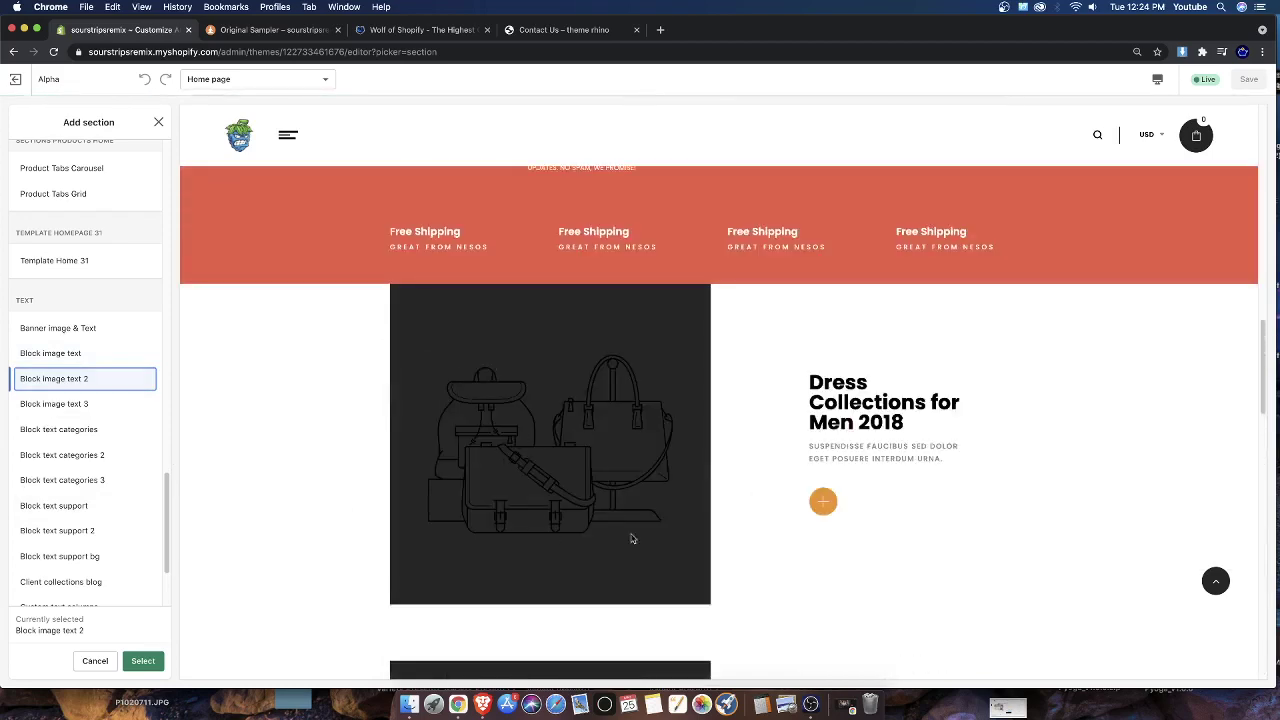
{"action": "left_click", "coordinate": [88, 330]}
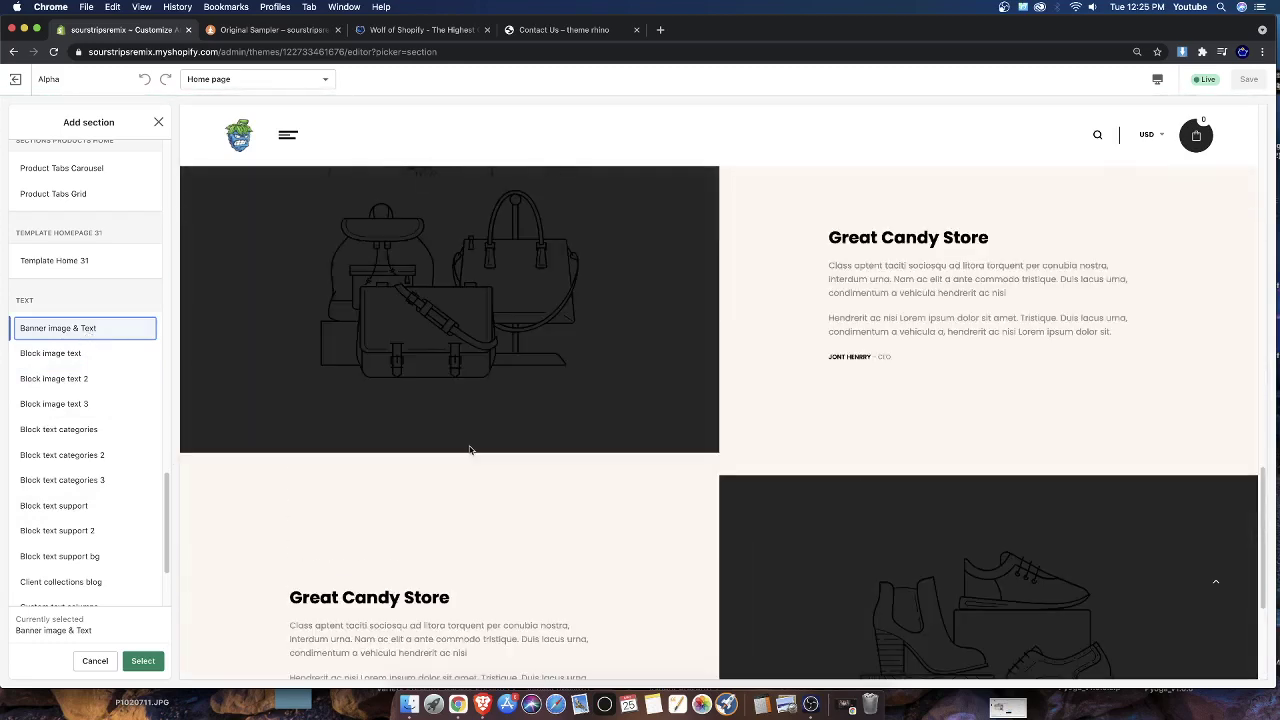
{"action": "scroll", "coordinate": [745, 425], "scroll_direction": "up", "scroll_amount": 2}
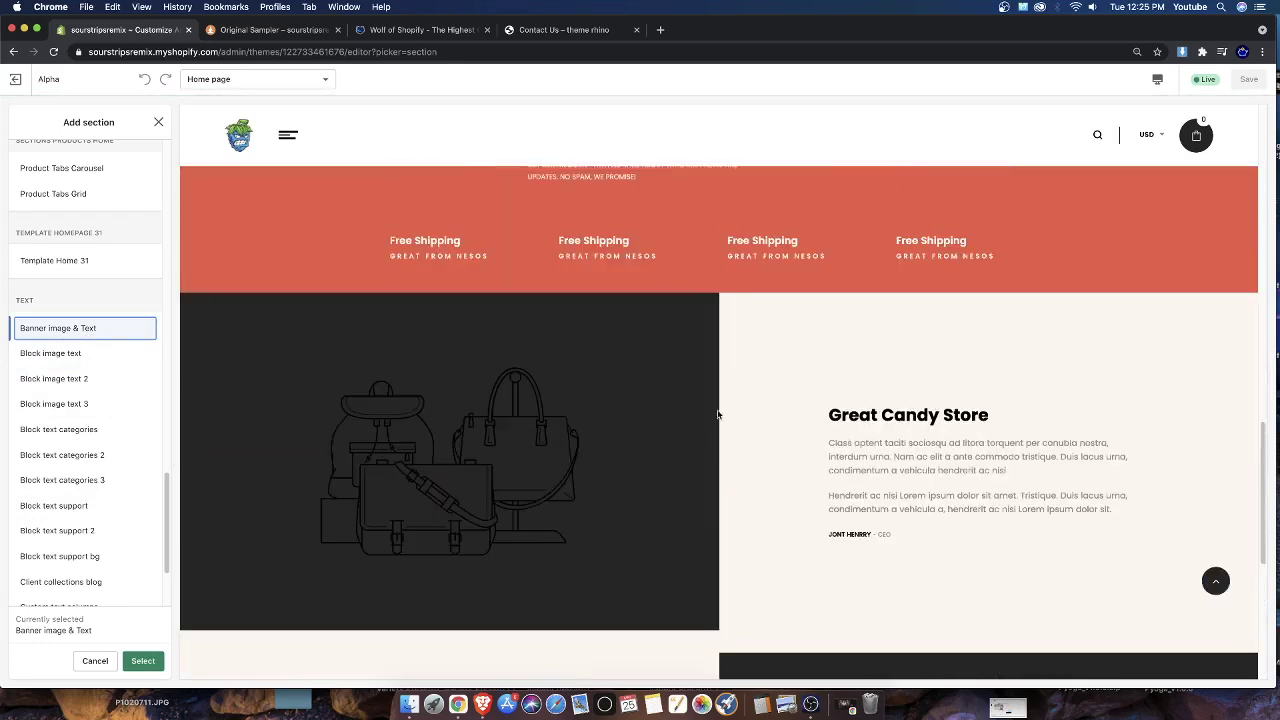
{"action": "scroll", "coordinate": [964, 462], "scroll_direction": "down", "scroll_amount": 4}
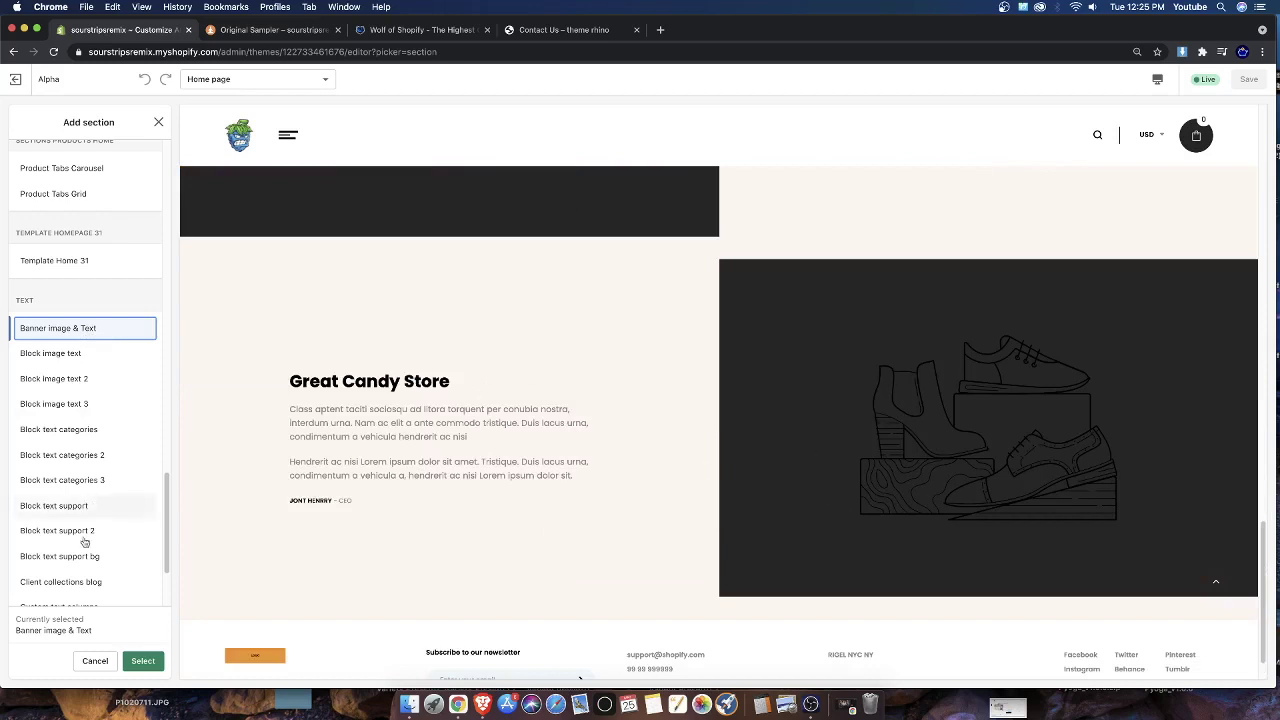
{"action": "left_click", "coordinate": [78, 458]}
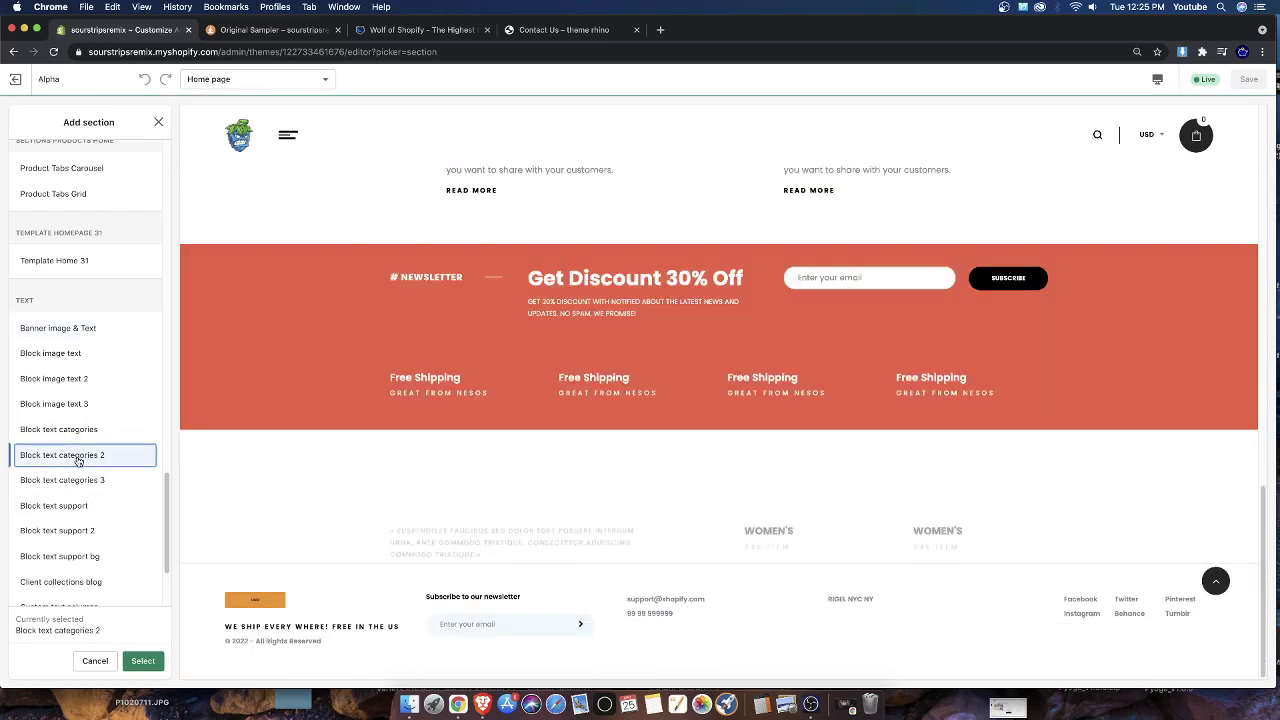
Preview the Block text categories, Block image text 3 and Banner image & Text sections on the home page
{"action": "left_click", "coordinate": [62, 432]}
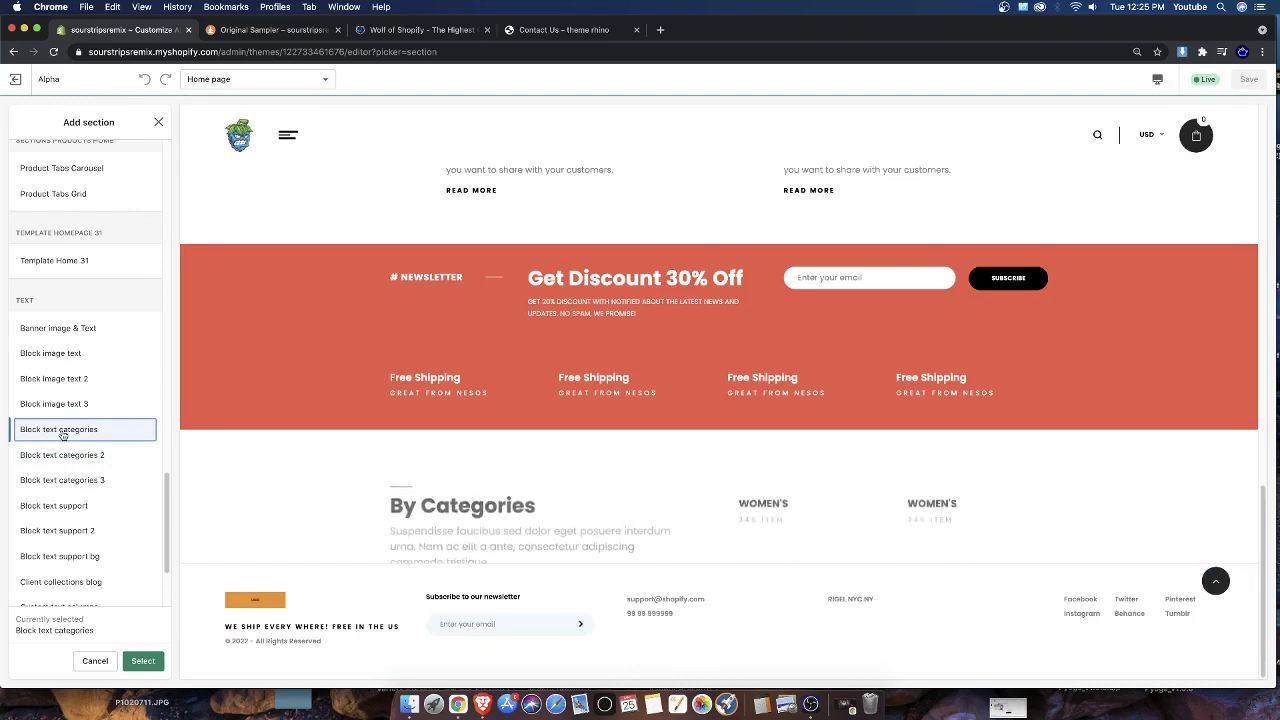
{"action": "left_click", "coordinate": [62, 404]}
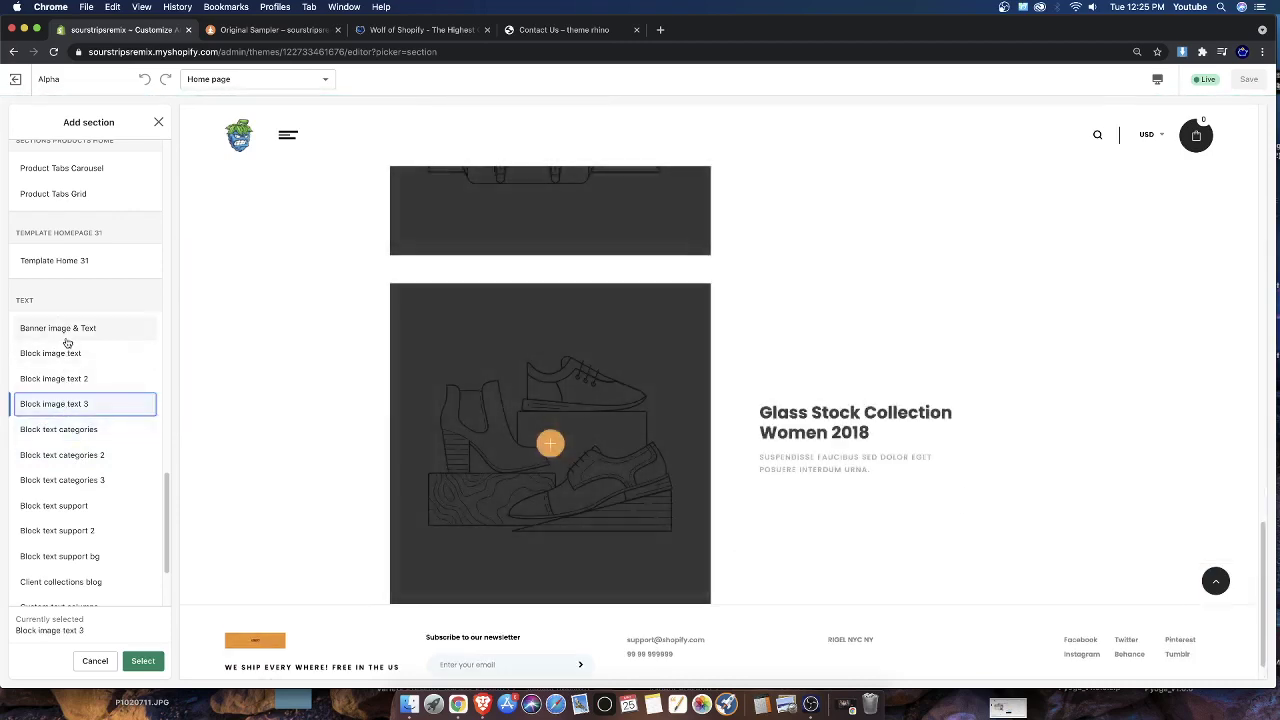
{"action": "left_click", "coordinate": [66, 339]}
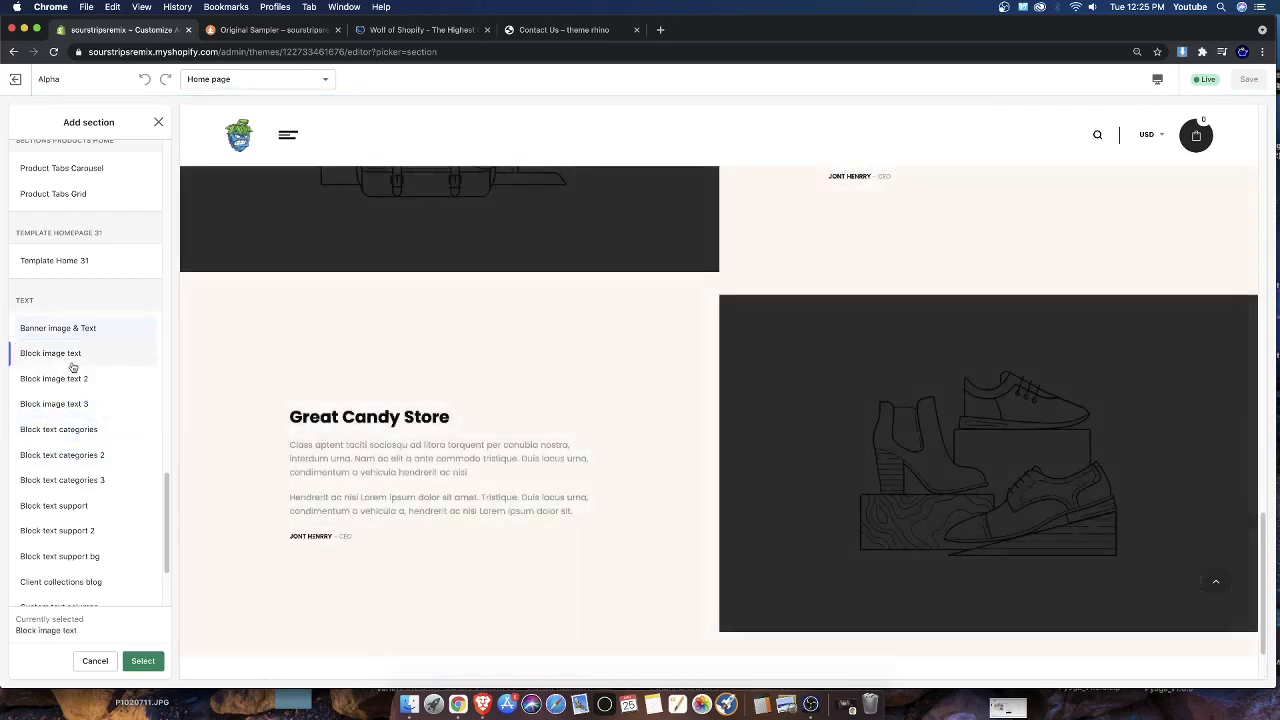
Add the Block image text section to the home page and open its Dress Collection Women 2018 block
{"action": "left_click", "coordinate": [70, 357]}
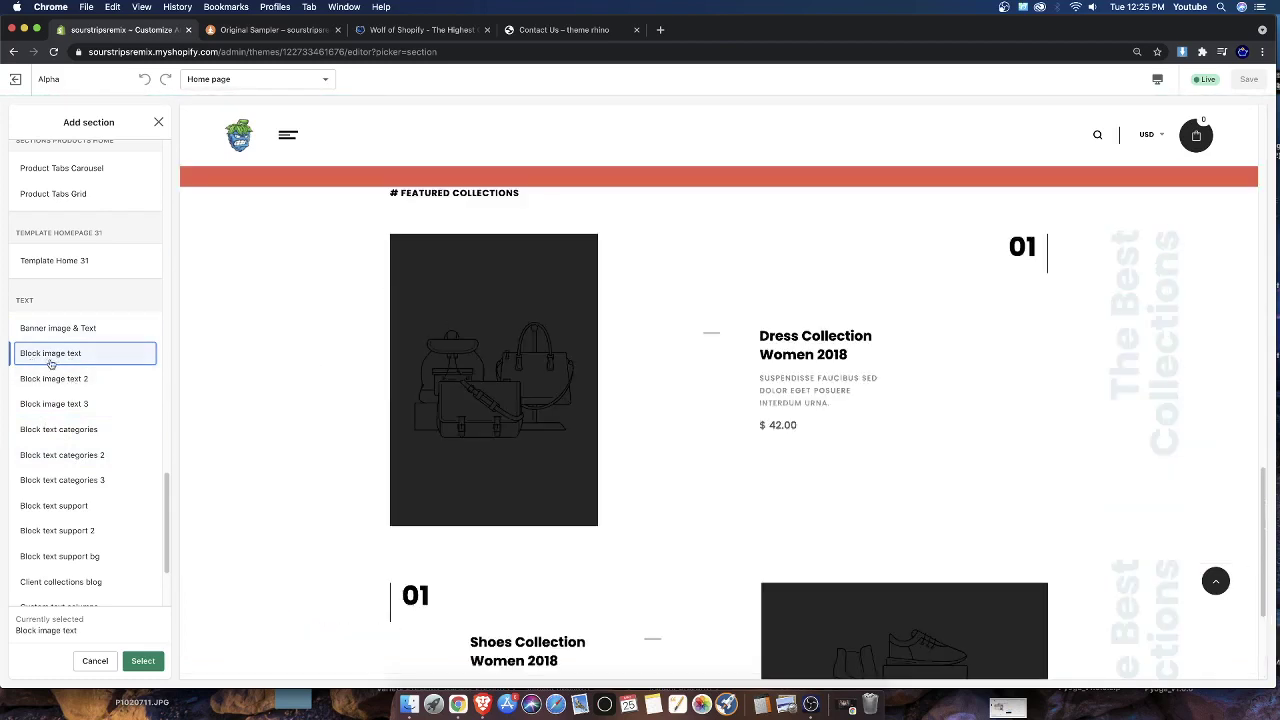
{"action": "left_click", "coordinate": [143, 661]}
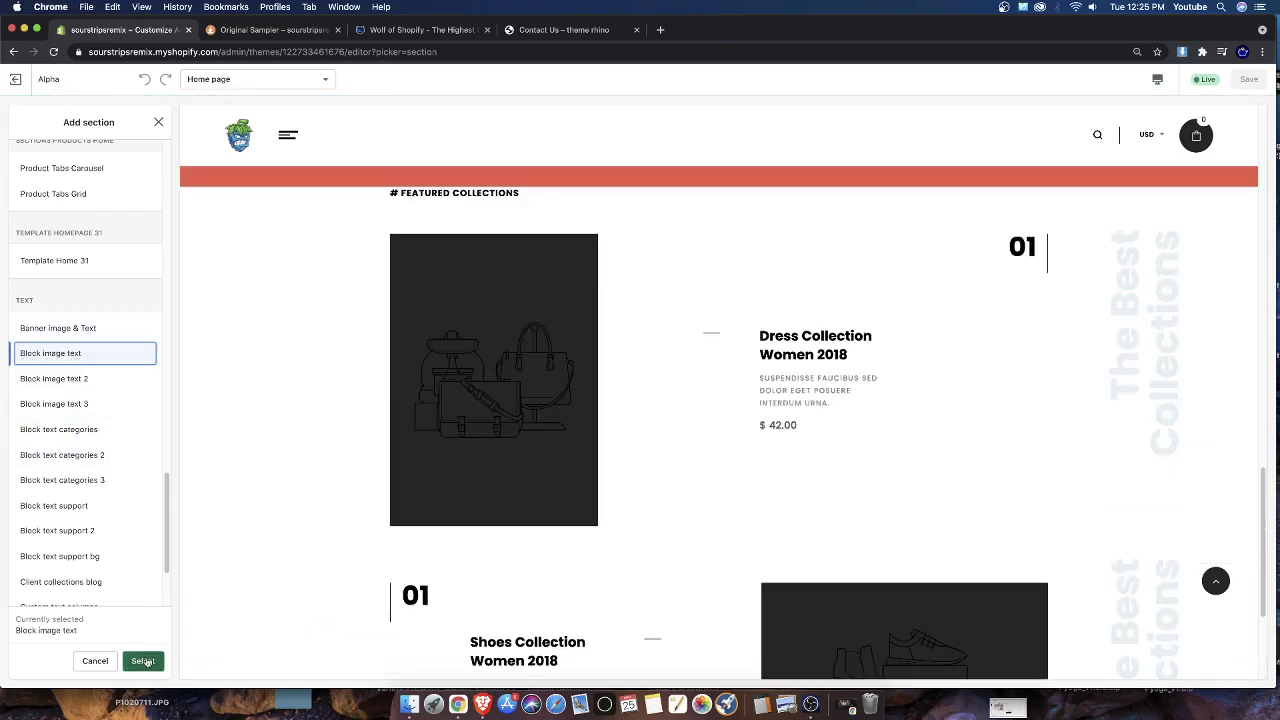
{"action": "left_click", "coordinate": [95, 199]}
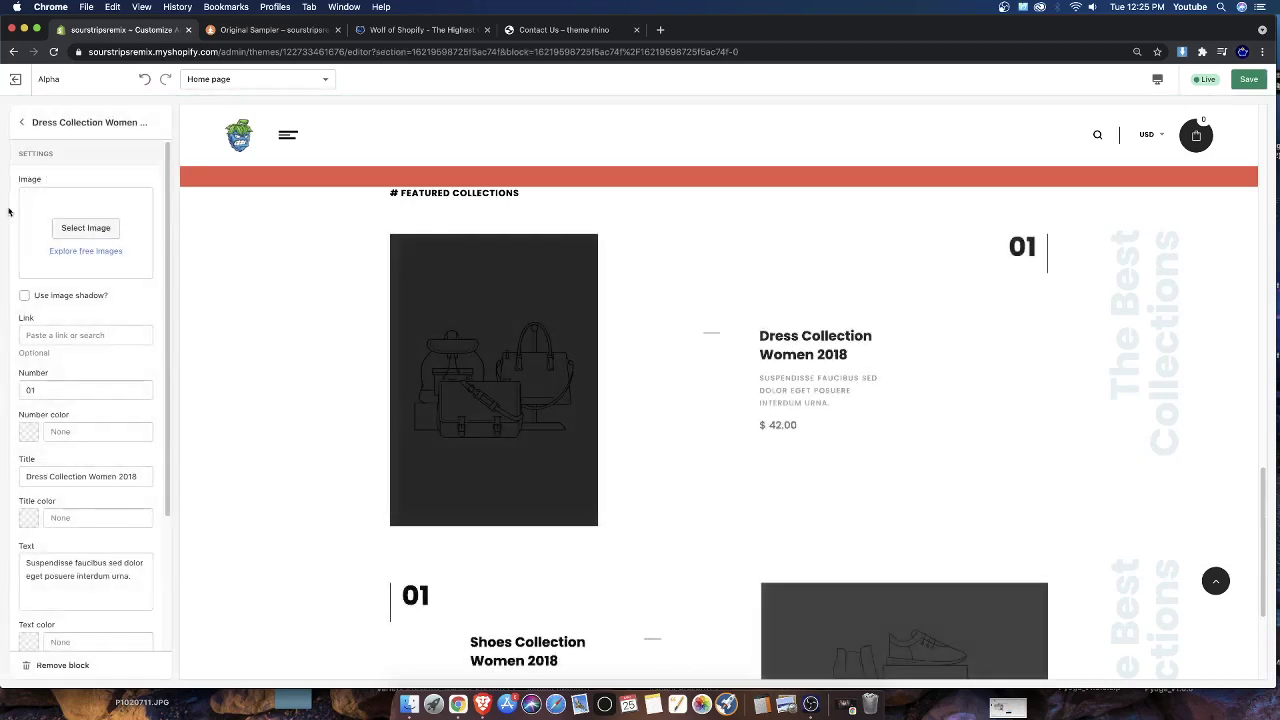
Open the image library for the Dress Collection Women 2018 block and preview several of the store's model photos in it
{"action": "left_click", "coordinate": [106, 232]}
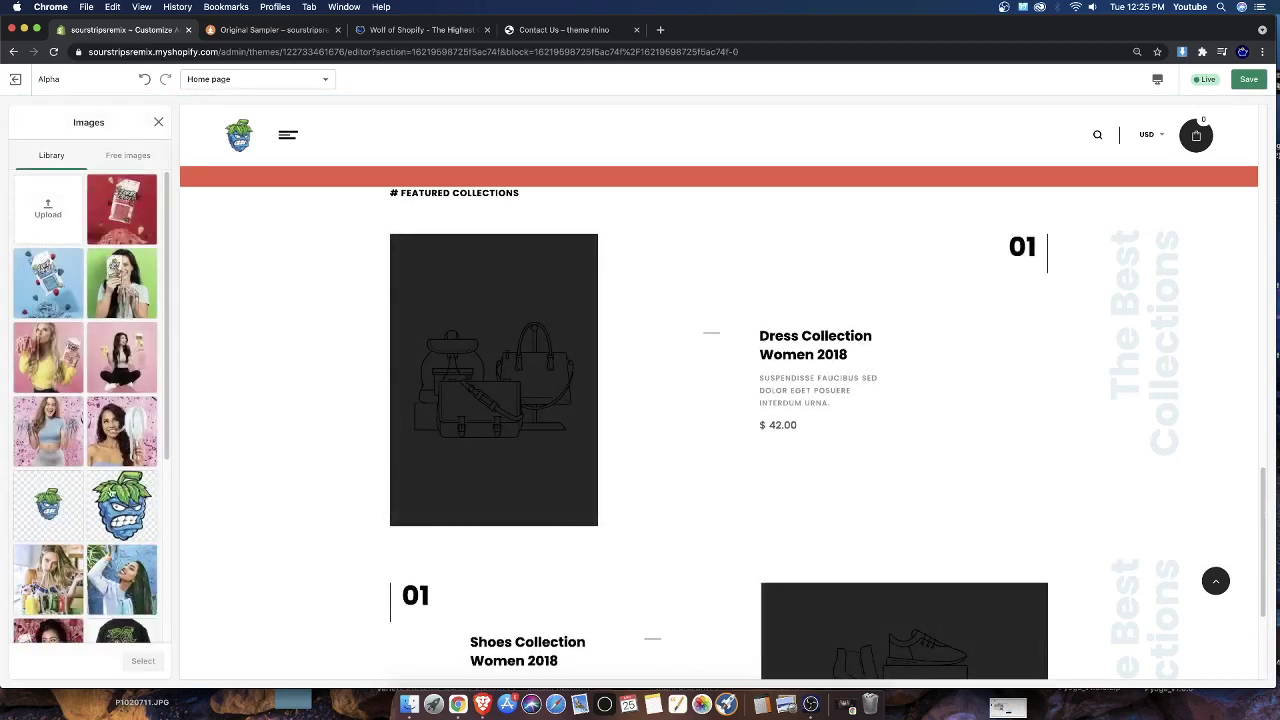
{"action": "left_click", "coordinate": [121, 283]}
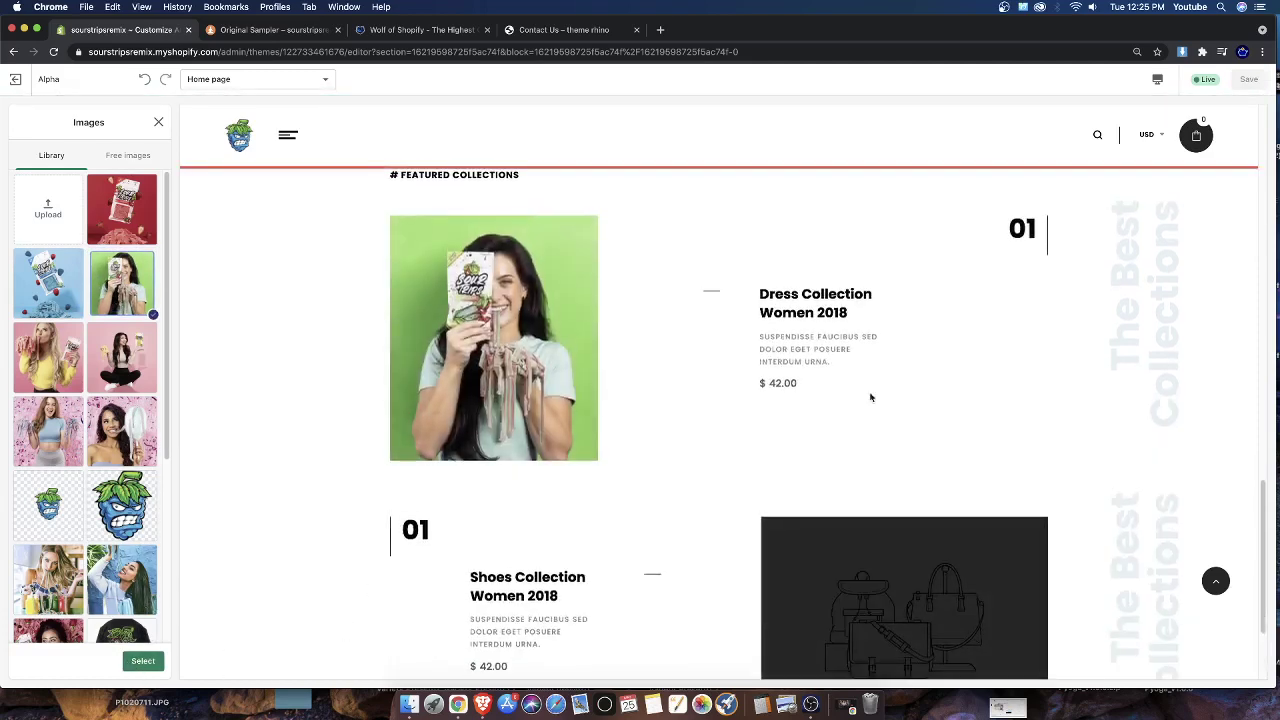
{"action": "left_click", "coordinate": [50, 365]}
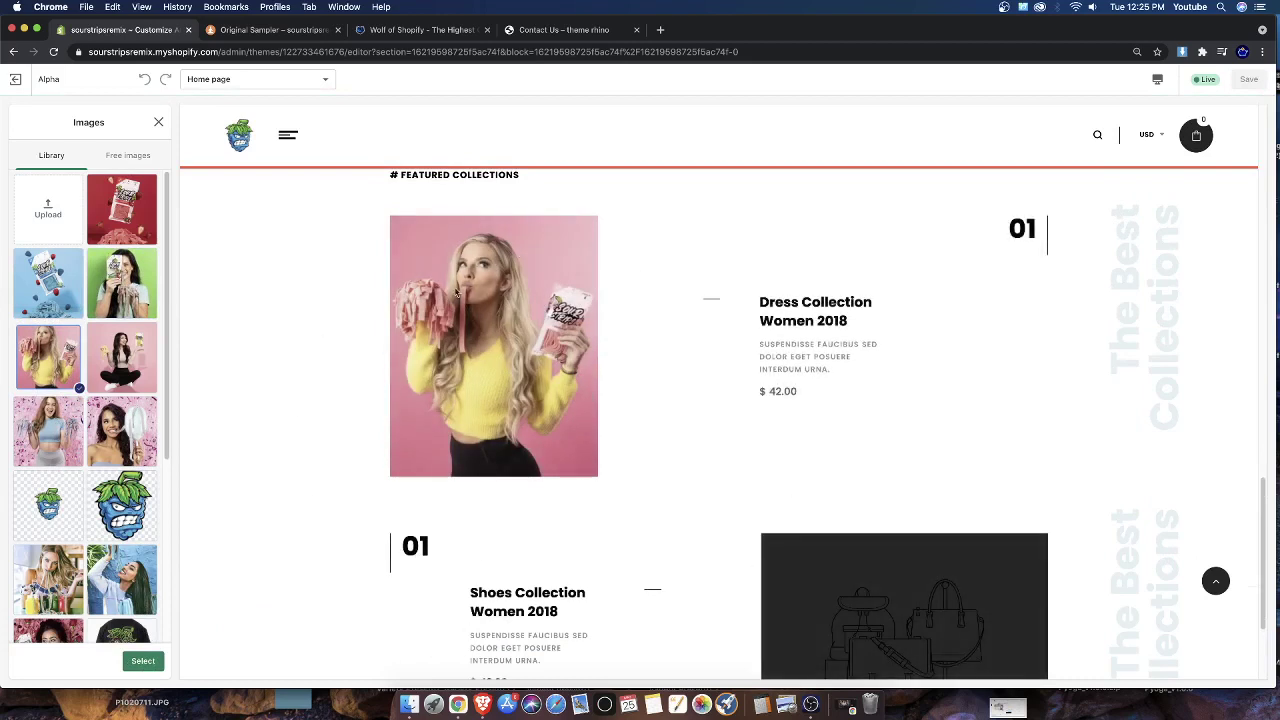
{"action": "left_click", "coordinate": [115, 438]}
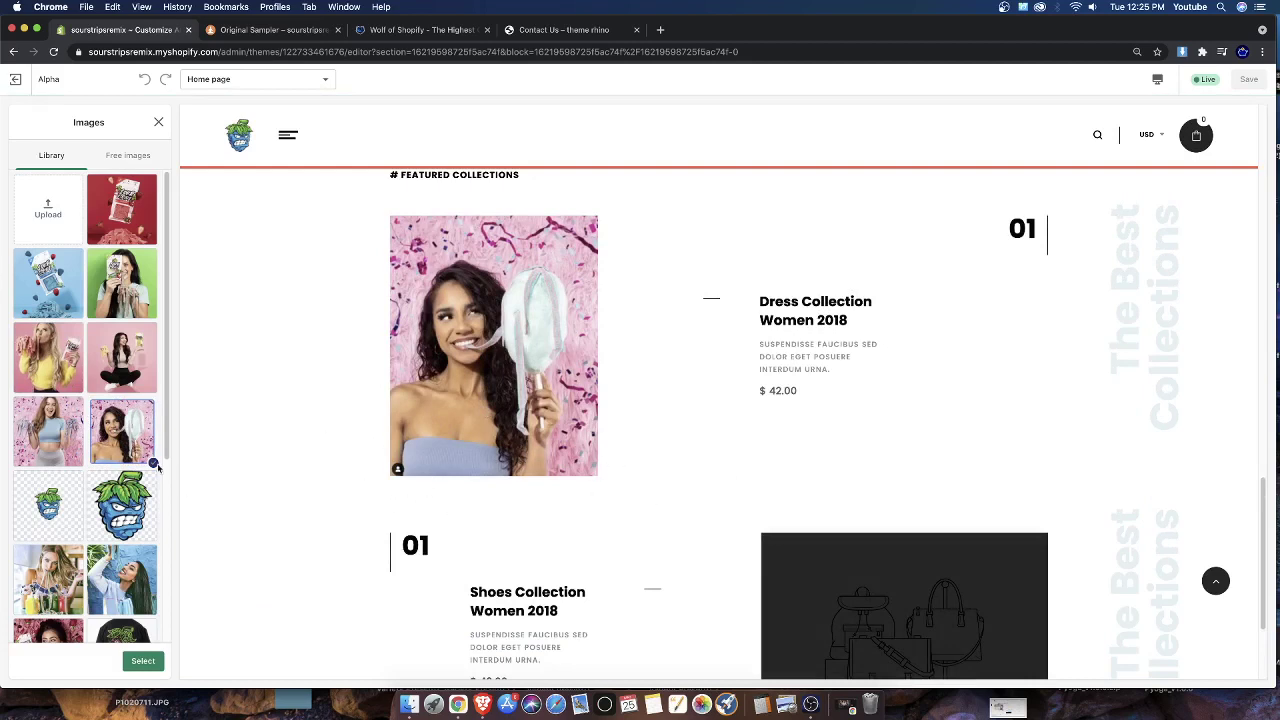
{"action": "left_click", "coordinate": [48, 432]}
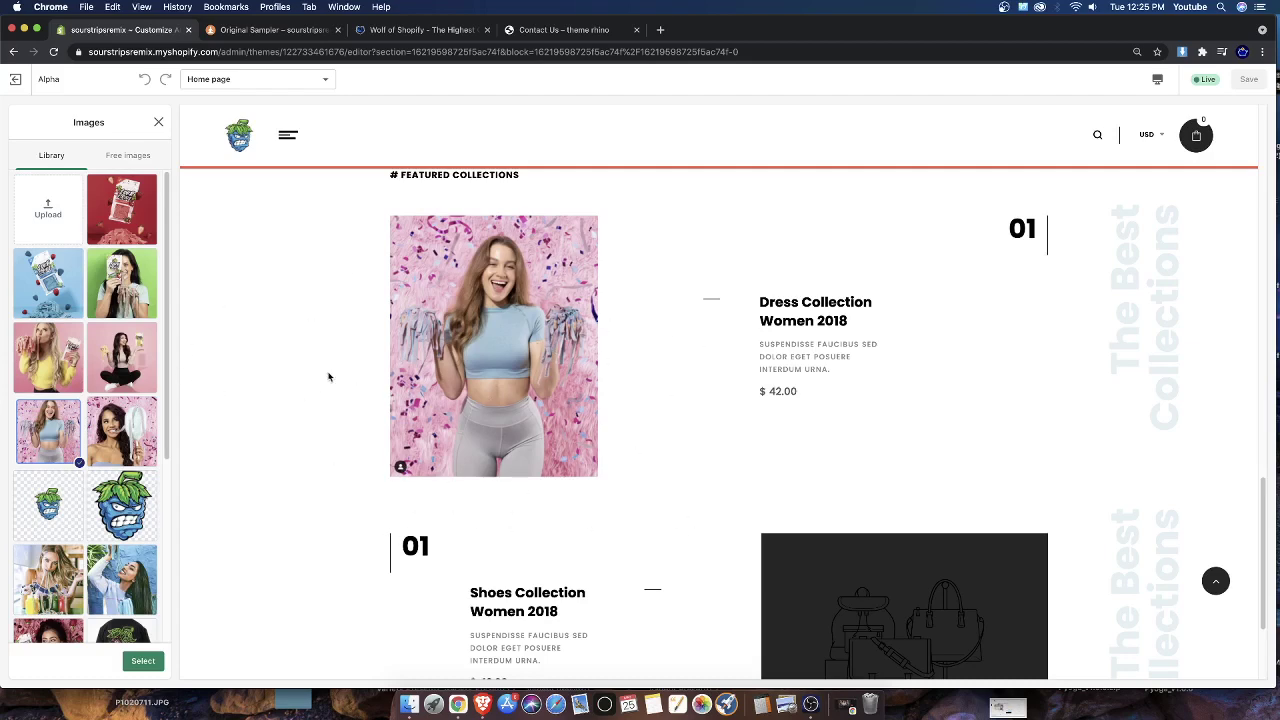
{"action": "scroll", "coordinate": [108, 620], "scroll_direction": "down", "scroll_amount": 2}
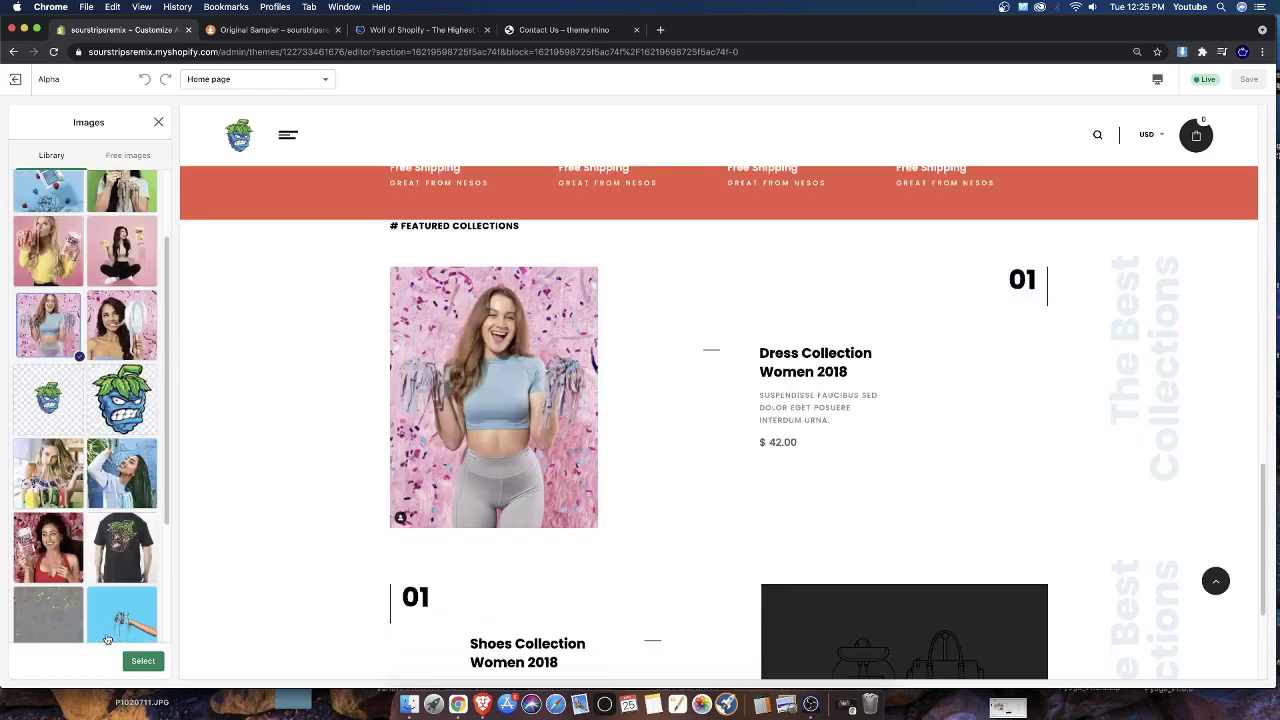
{"action": "left_click", "coordinate": [122, 490]}
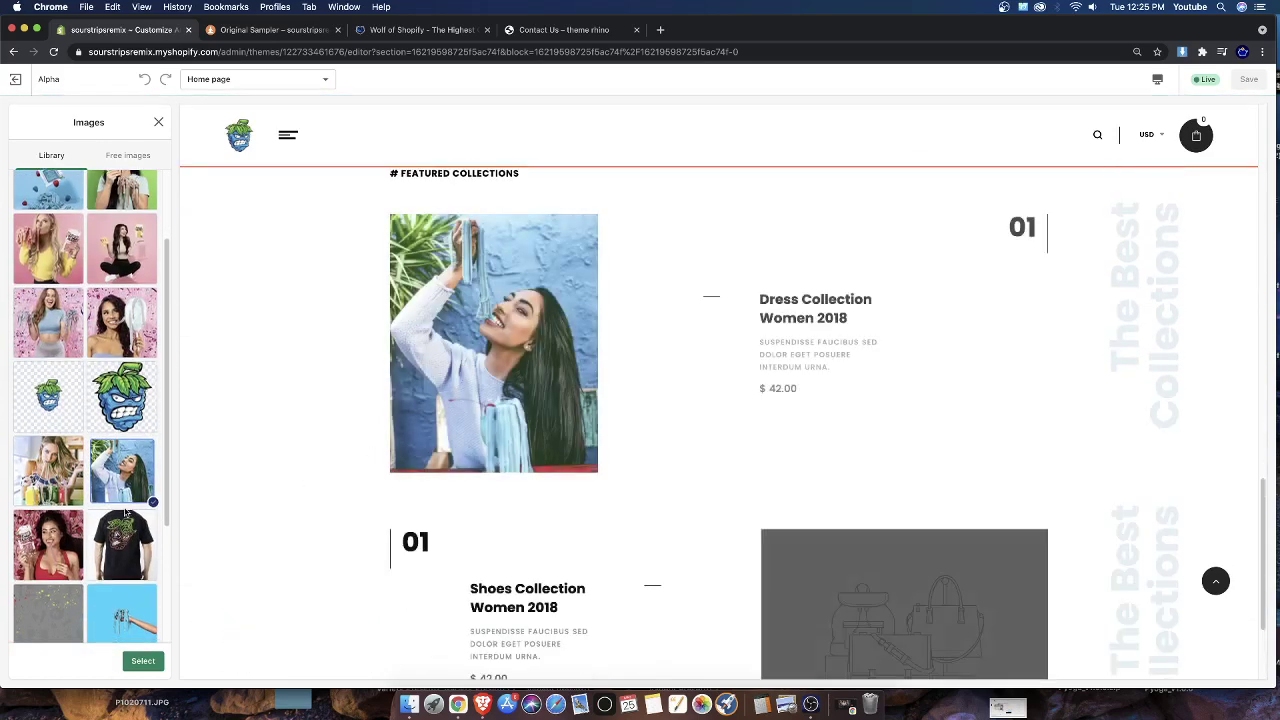
{"action": "left_click", "coordinate": [76, 488]}
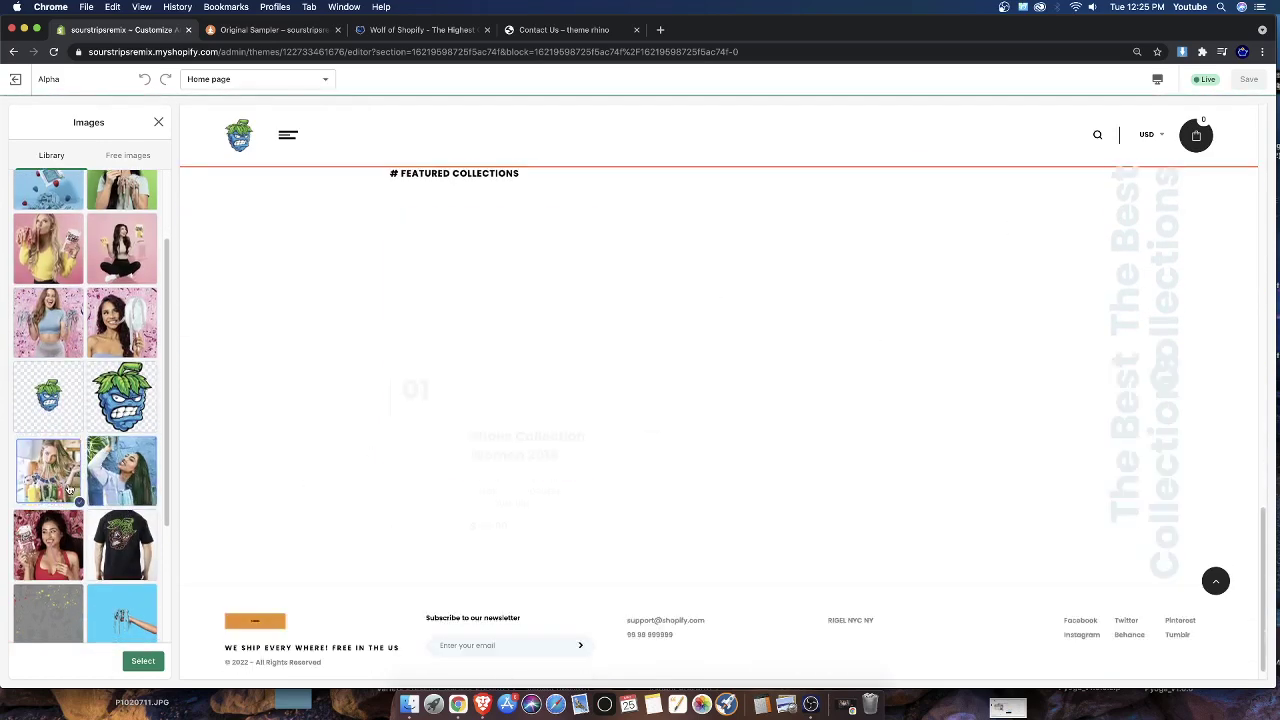
{"action": "left_click", "coordinate": [122, 488]}
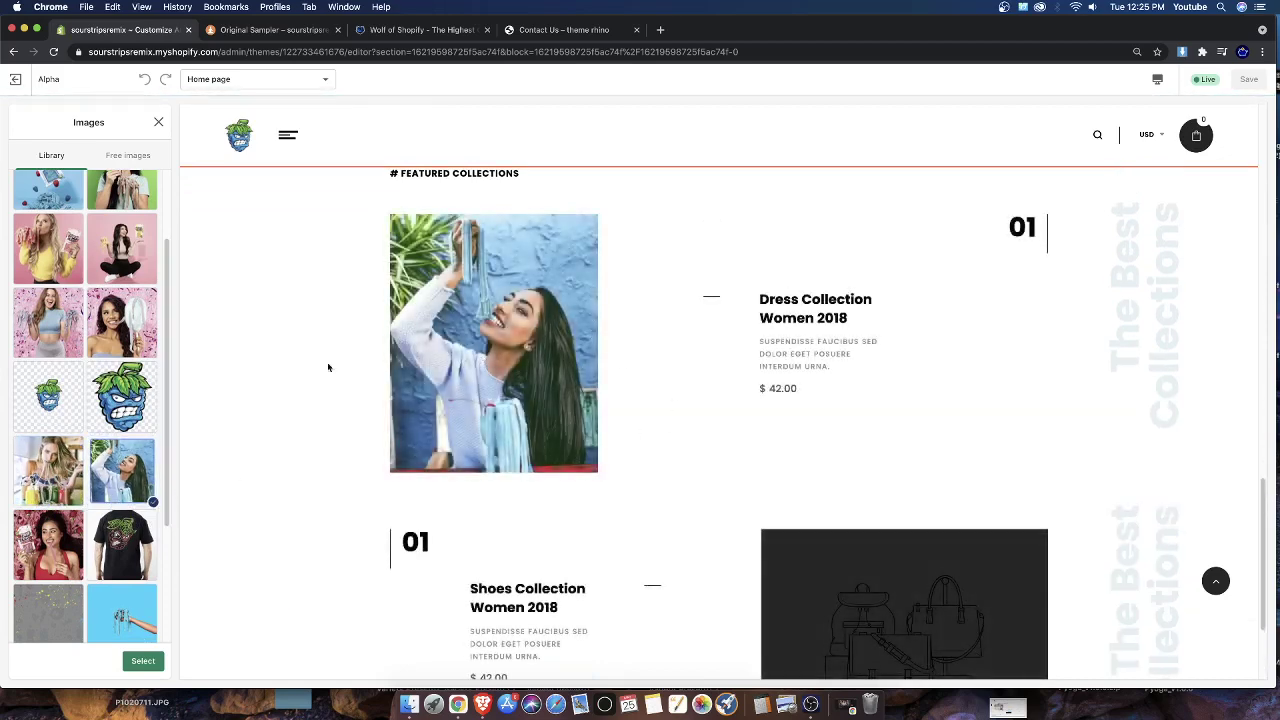
Set the pink-background photo of the blonde woman in the yellow sweater as the Dress Collection Women 2018 image
{"action": "scroll", "coordinate": [85, 380], "scroll_direction": "up", "scroll_amount": 3}
{"action": "left_click", "coordinate": [50, 356]}
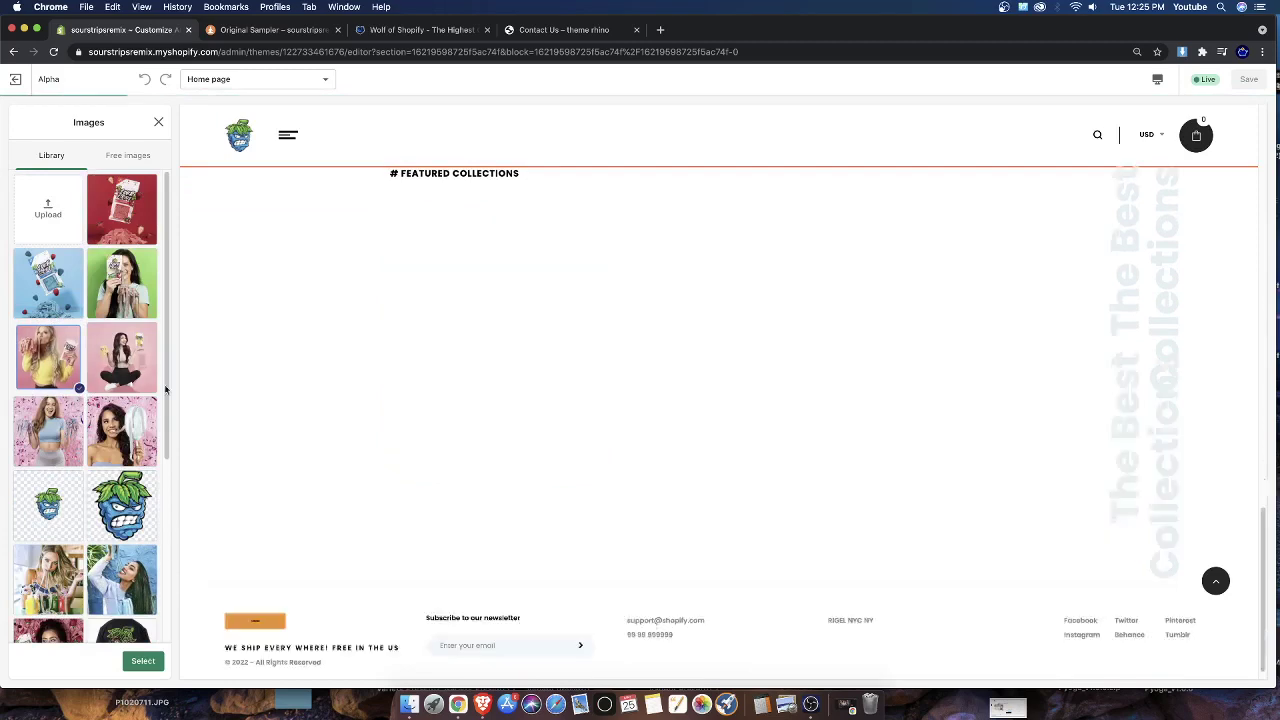
{"action": "left_click", "coordinate": [143, 661]}
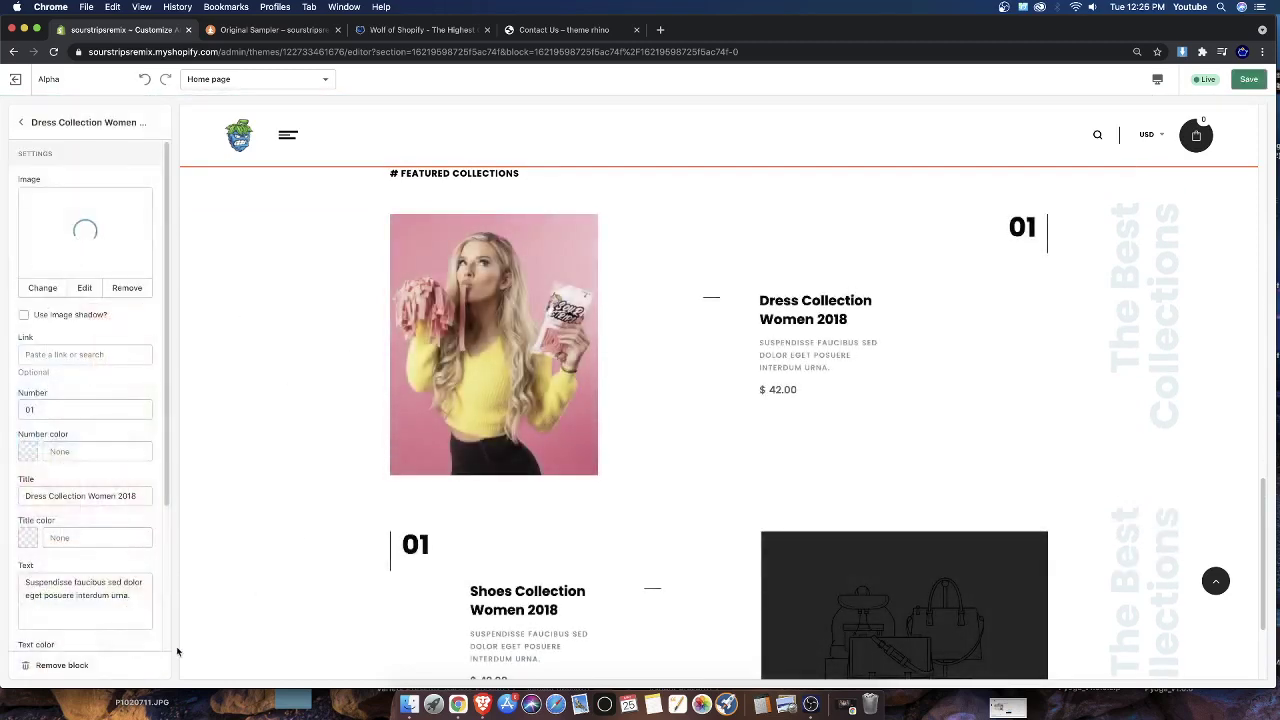
Turn on the image shadow for the Dress Collection Women 2018 block and compare the photo with and without it
{"action": "scroll", "coordinate": [340, 437], "scroll_direction": "down", "scroll_amount": 3}
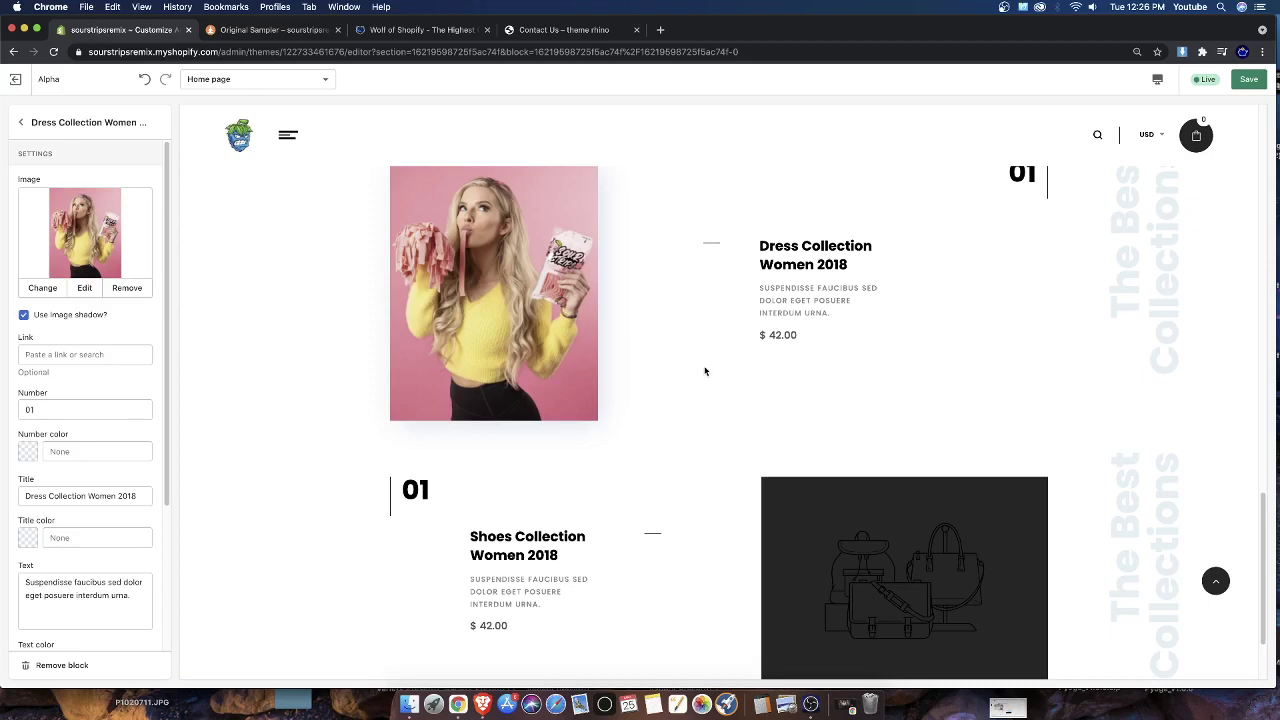
{"action": "scroll", "coordinate": [704, 371], "scroll_direction": "up", "scroll_amount": 5}
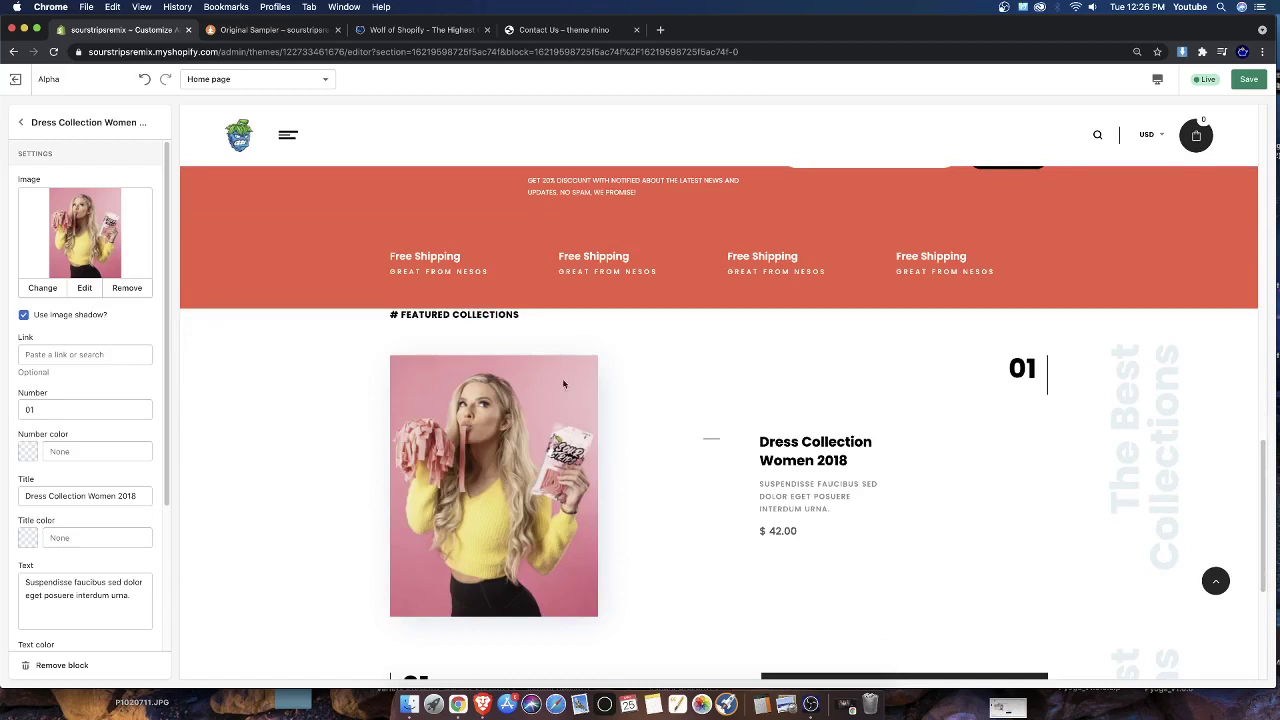
{"action": "scroll", "coordinate": [68, 285], "scroll_direction": "down", "scroll_amount": 2}
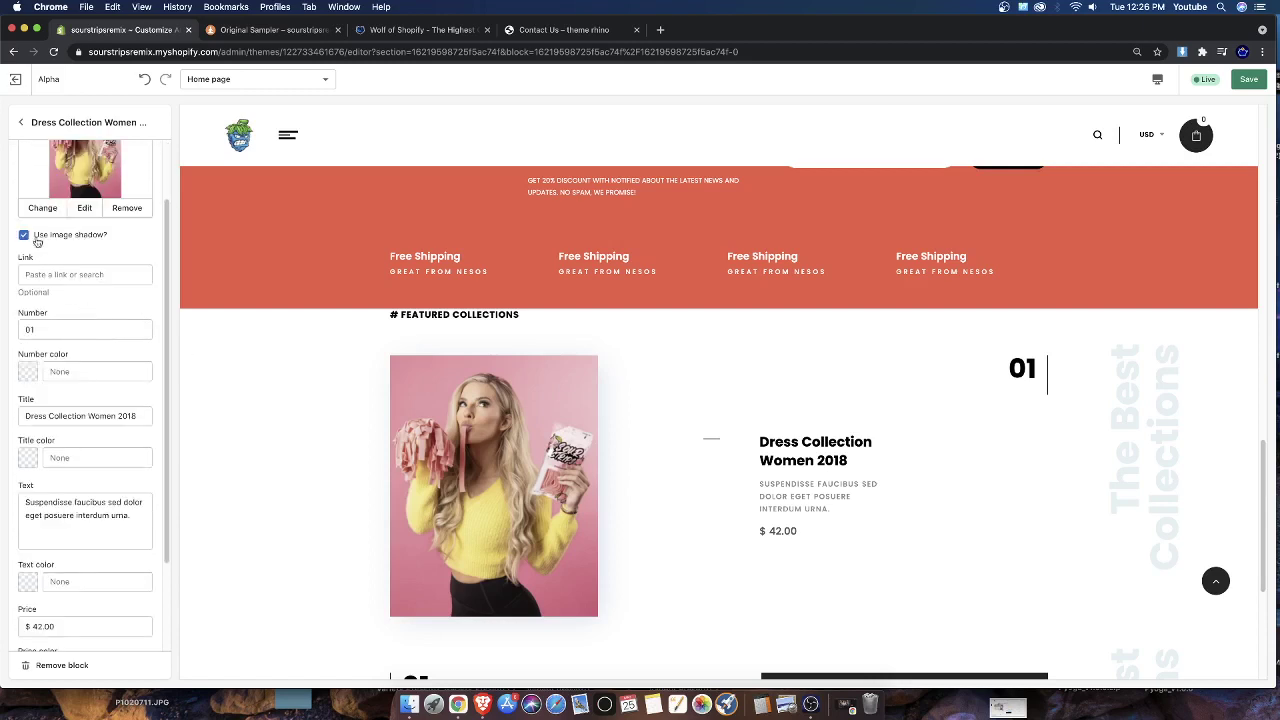
{"action": "scroll", "coordinate": [633, 406], "scroll_direction": "down", "scroll_amount": 1}
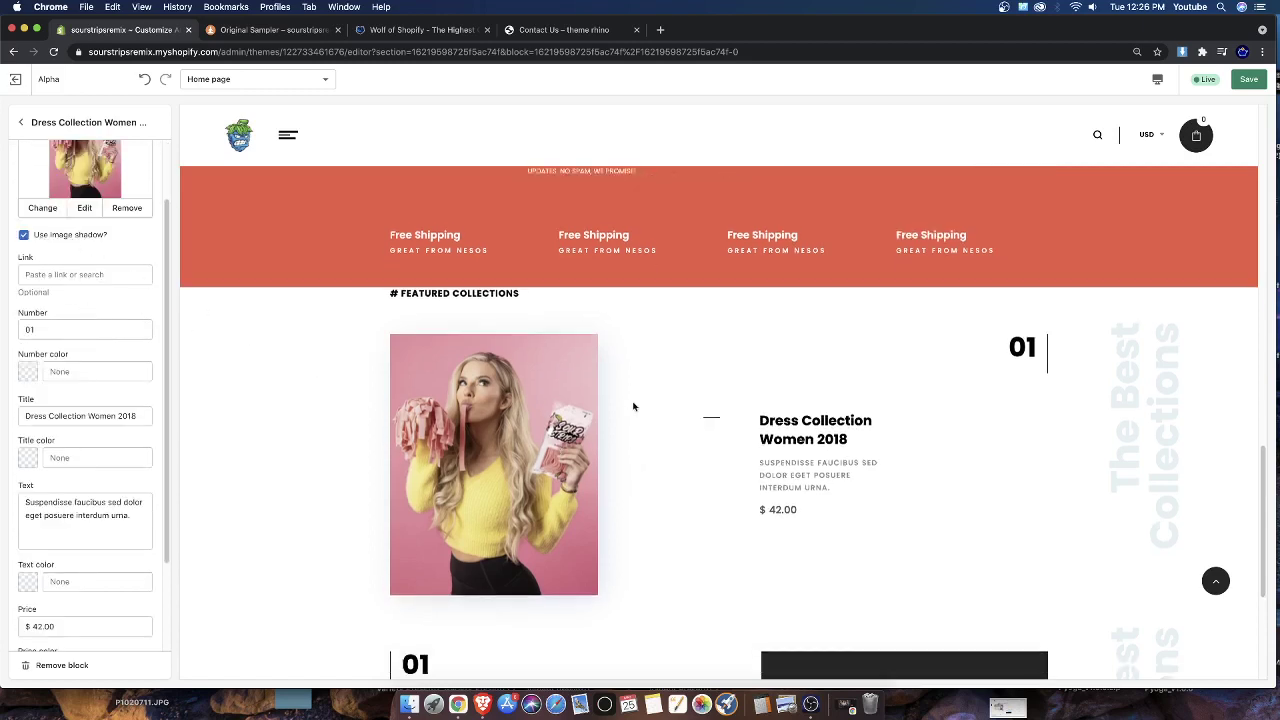
{"action": "scroll", "coordinate": [538, 555], "scroll_direction": "down", "scroll_amount": 1}
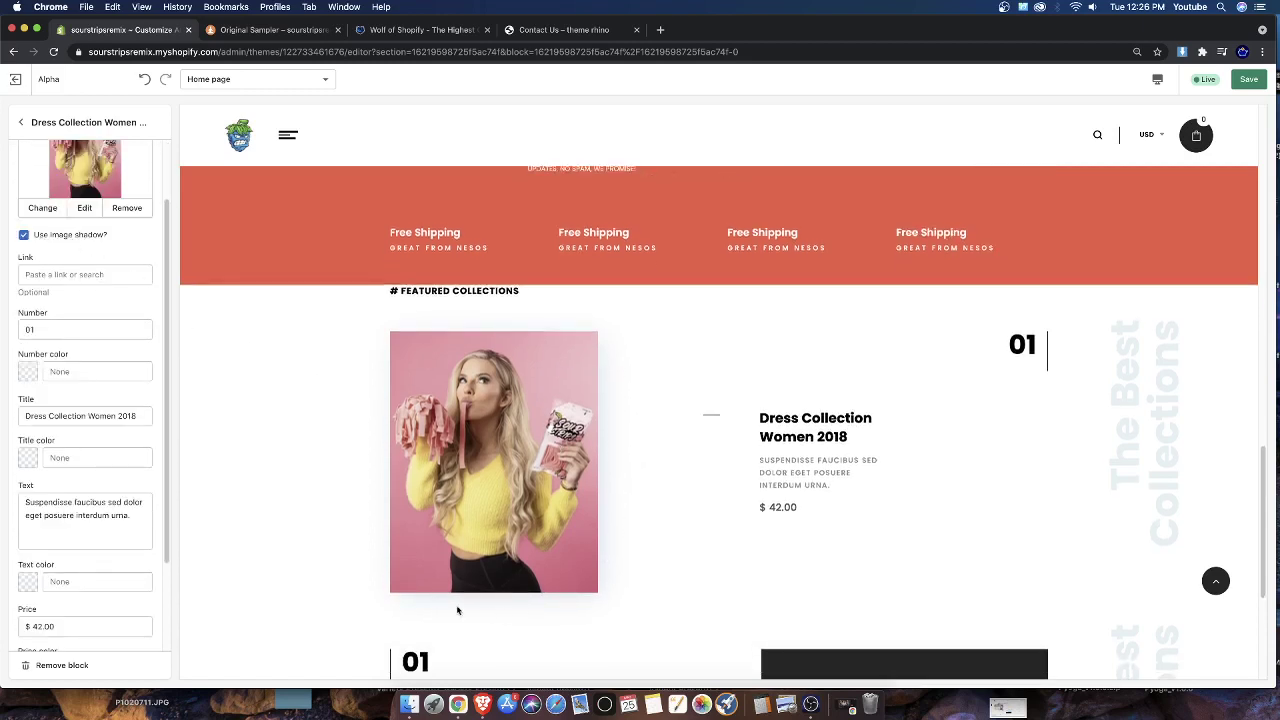
{"action": "left_click", "coordinate": [24, 235]}
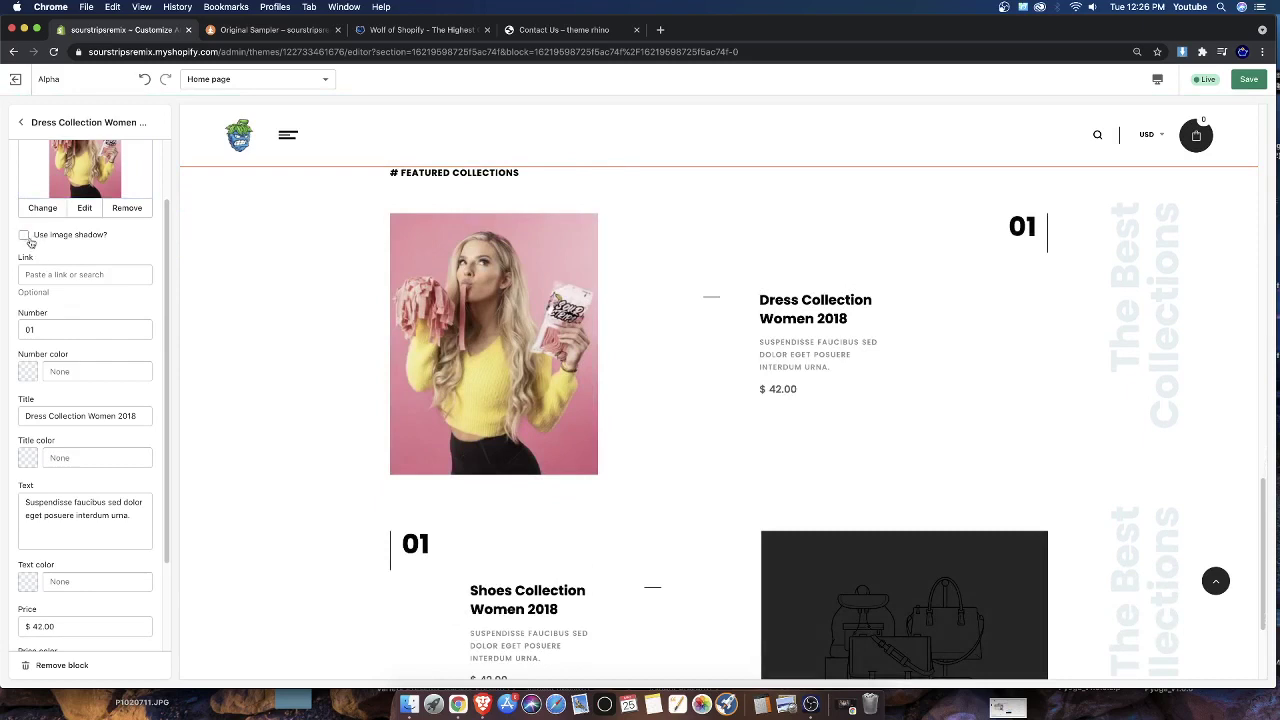
{"action": "left_click", "coordinate": [28, 238]}
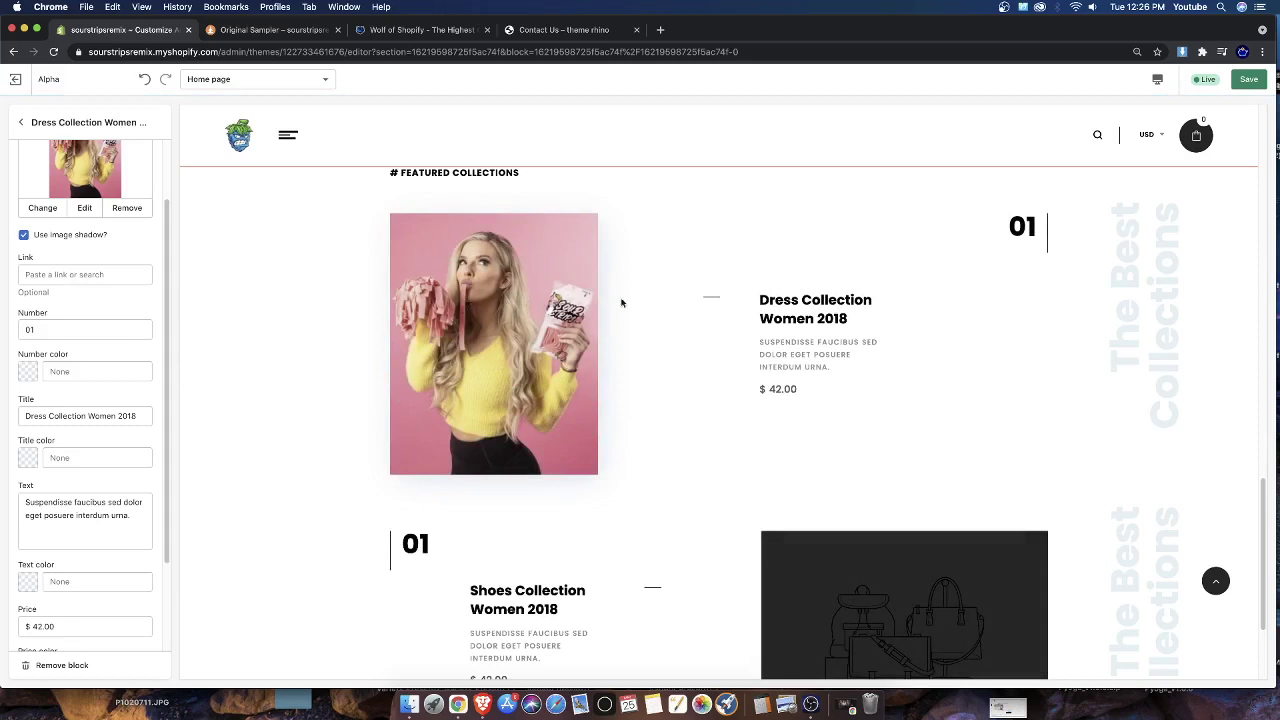
Link the Dress Collection Women 2018 block to the Pink Lemonade product and follow the image's link in the preview
{"action": "left_click", "coordinate": [63, 275]}
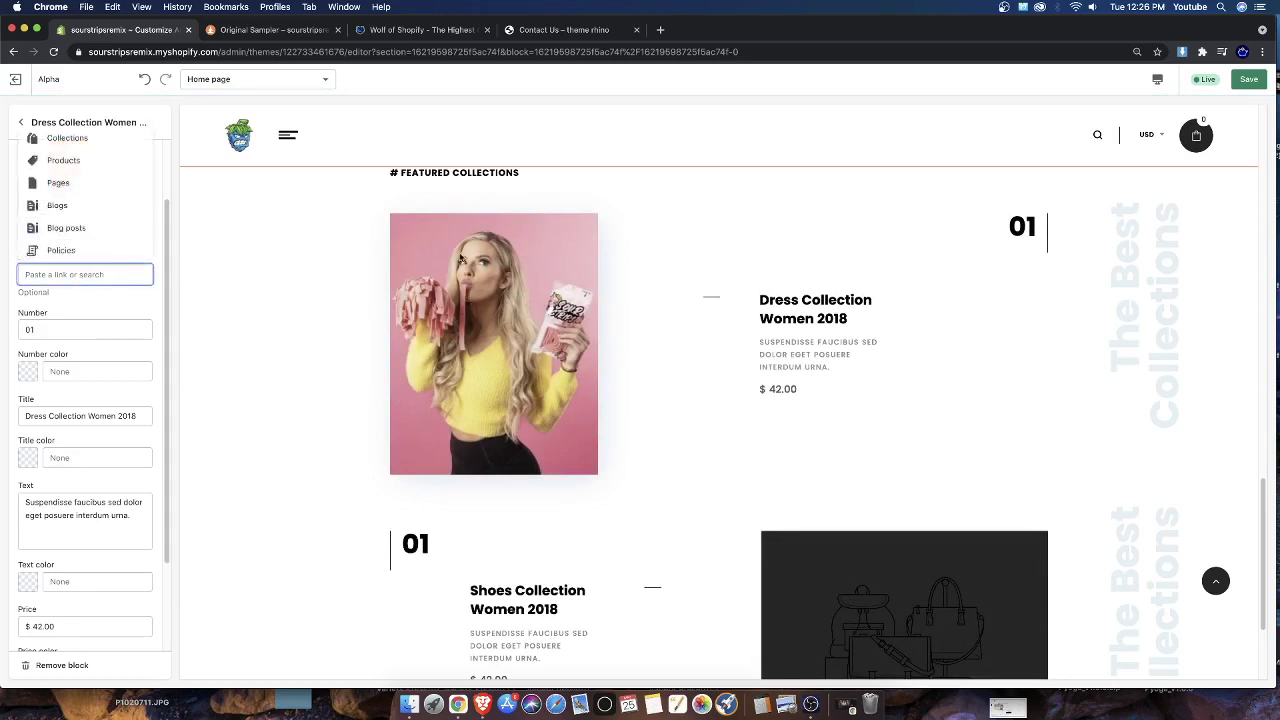
{"action": "left_click", "coordinate": [63, 160]}
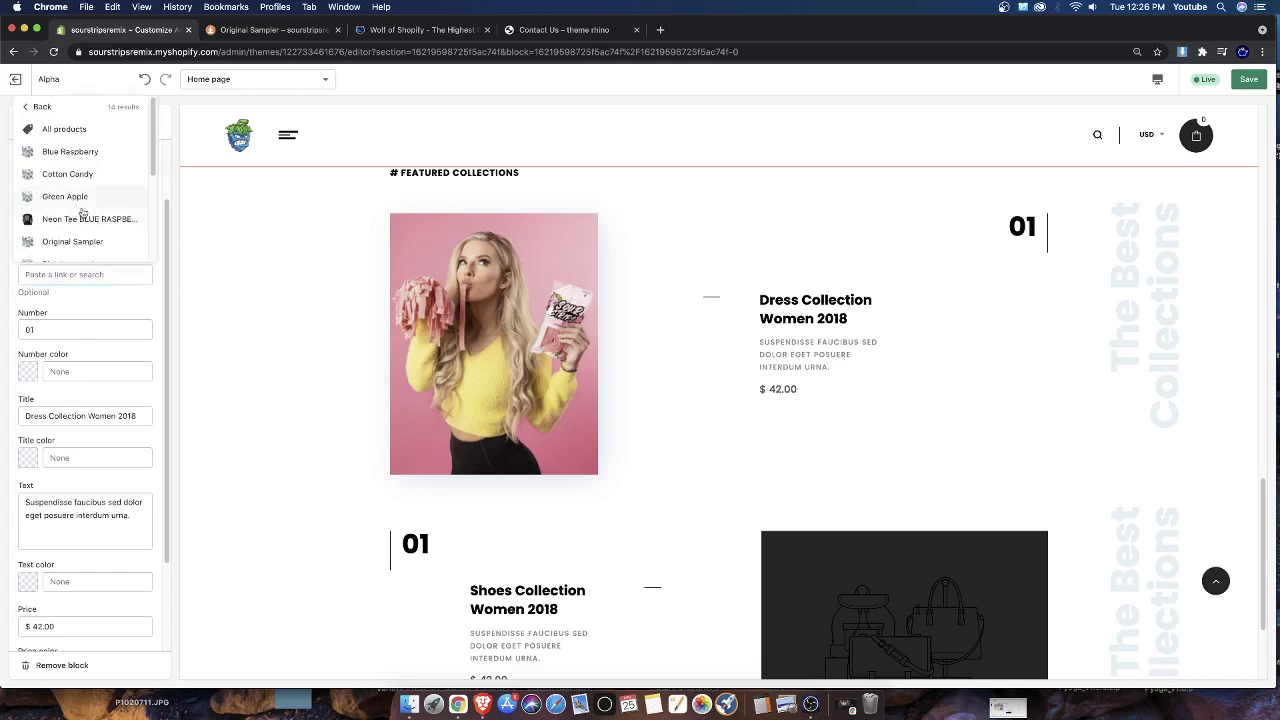
{"action": "scroll", "coordinate": [100, 240], "scroll_direction": "down", "scroll_amount": 1}
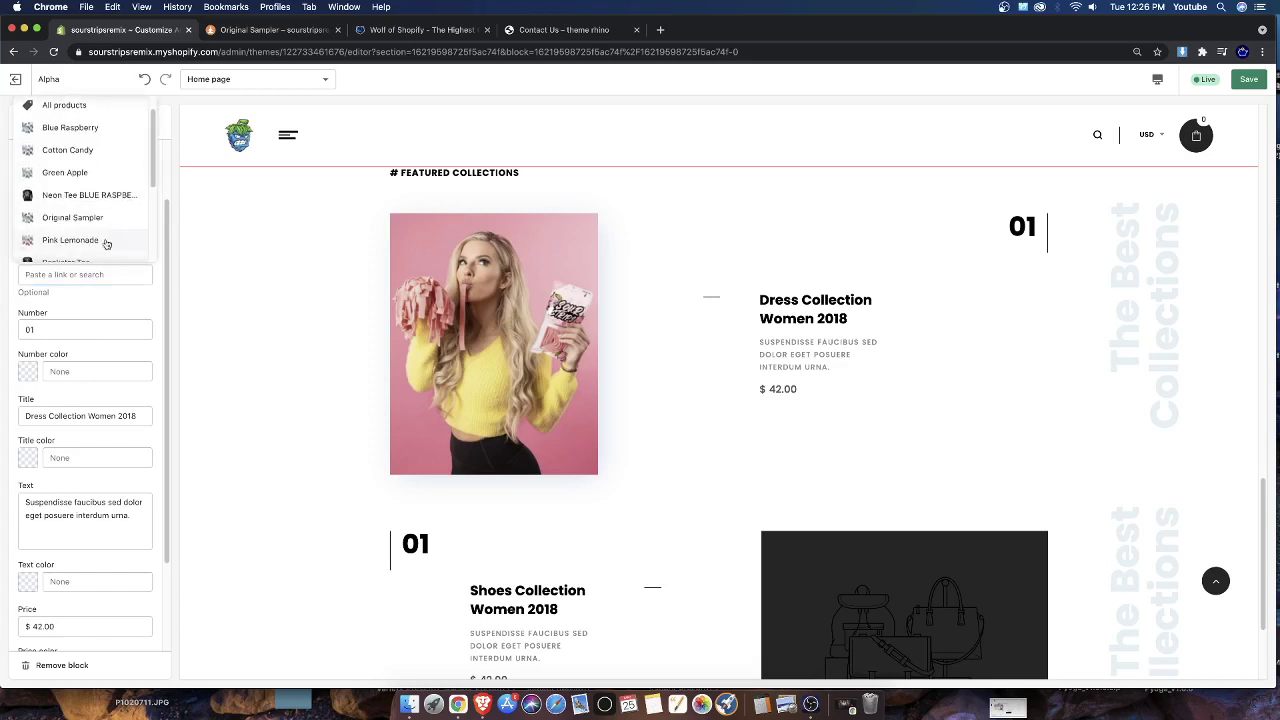
{"action": "left_click", "coordinate": [70, 240]}
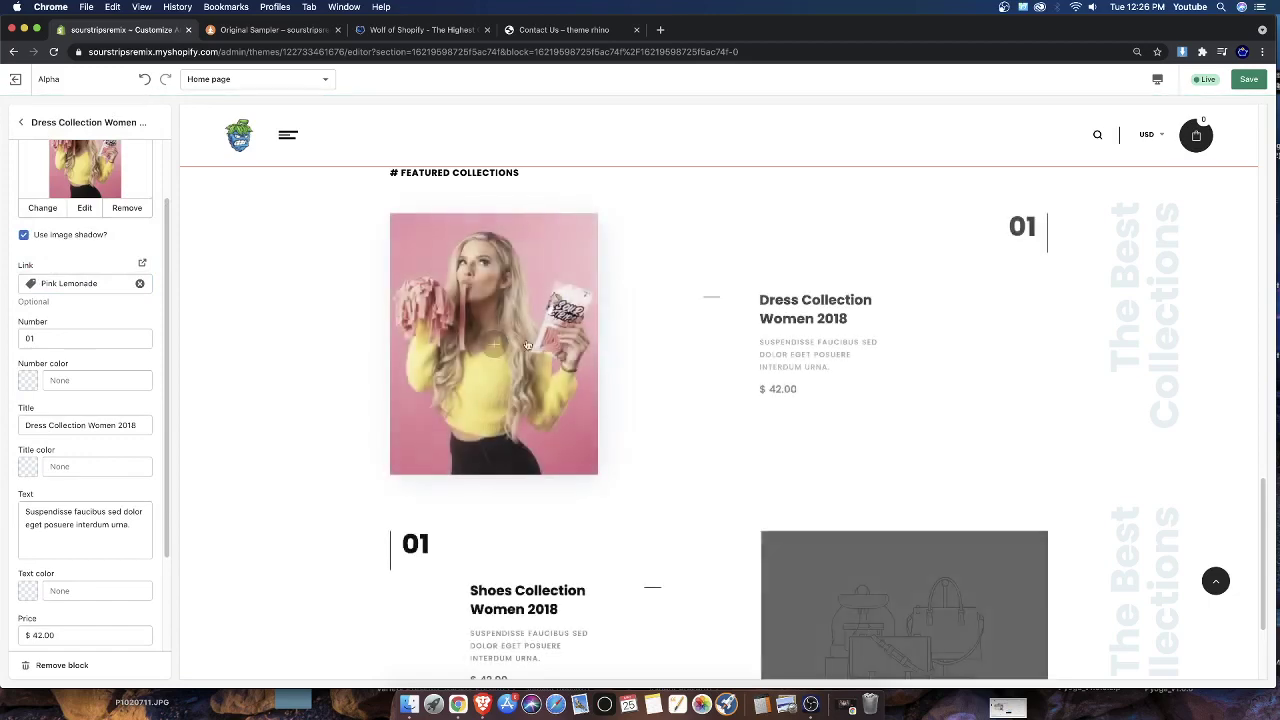
{"action": "left_click", "coordinate": [497, 344]}
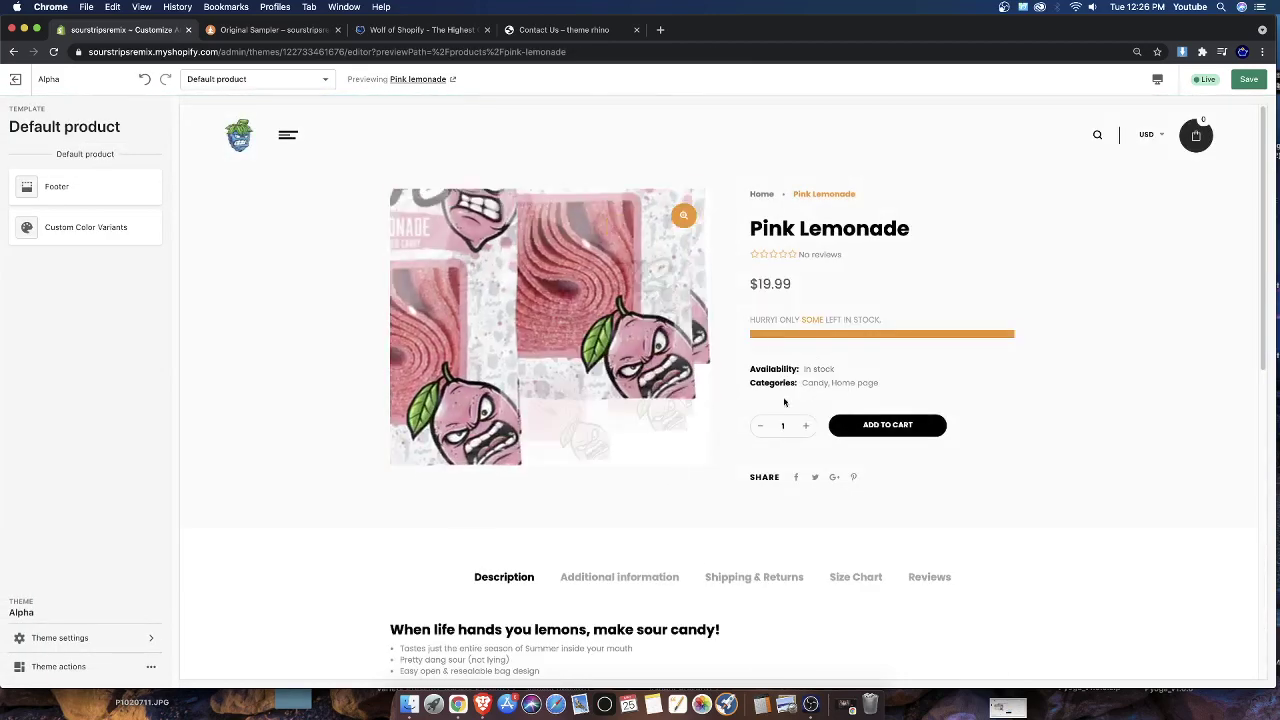
Save the theme changes and review the home page down to the Featured collections section
{"action": "left_click", "coordinate": [1250, 82]}
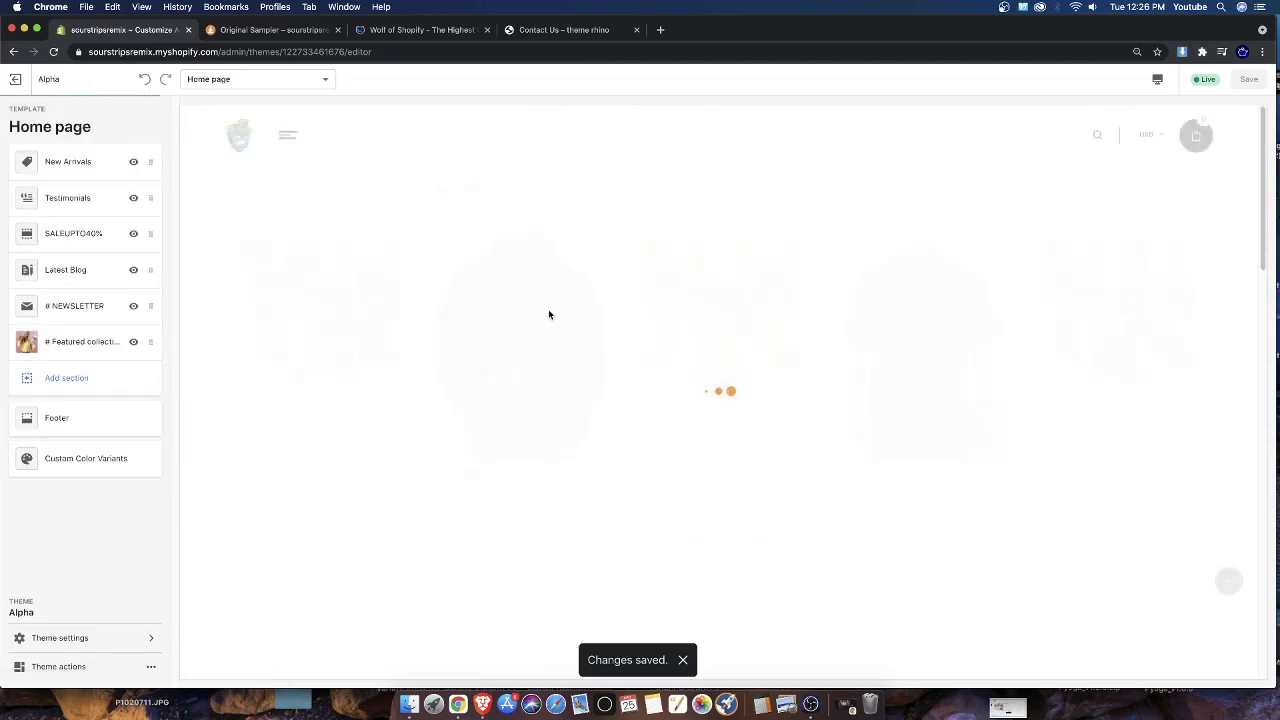
{"action": "scroll", "coordinate": [417, 364], "scroll_direction": "down", "scroll_amount": 10}
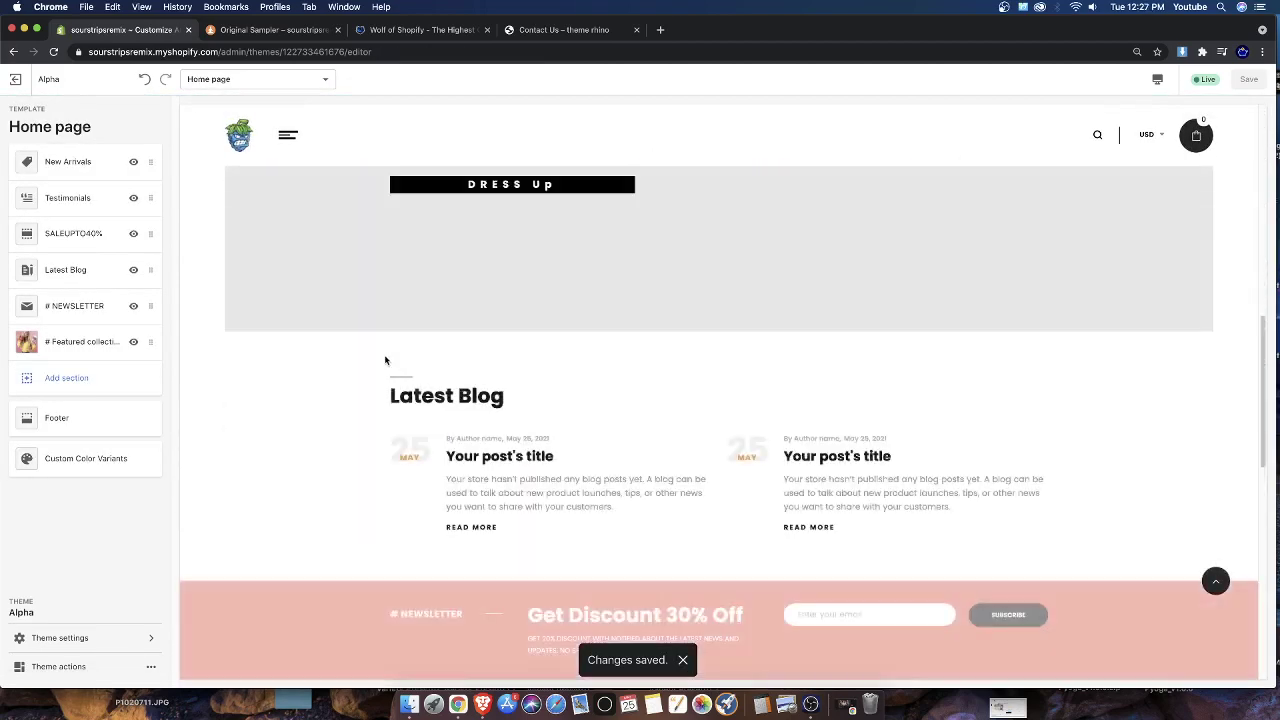
{"action": "scroll", "coordinate": [385, 360], "scroll_direction": "down", "scroll_amount": 3}
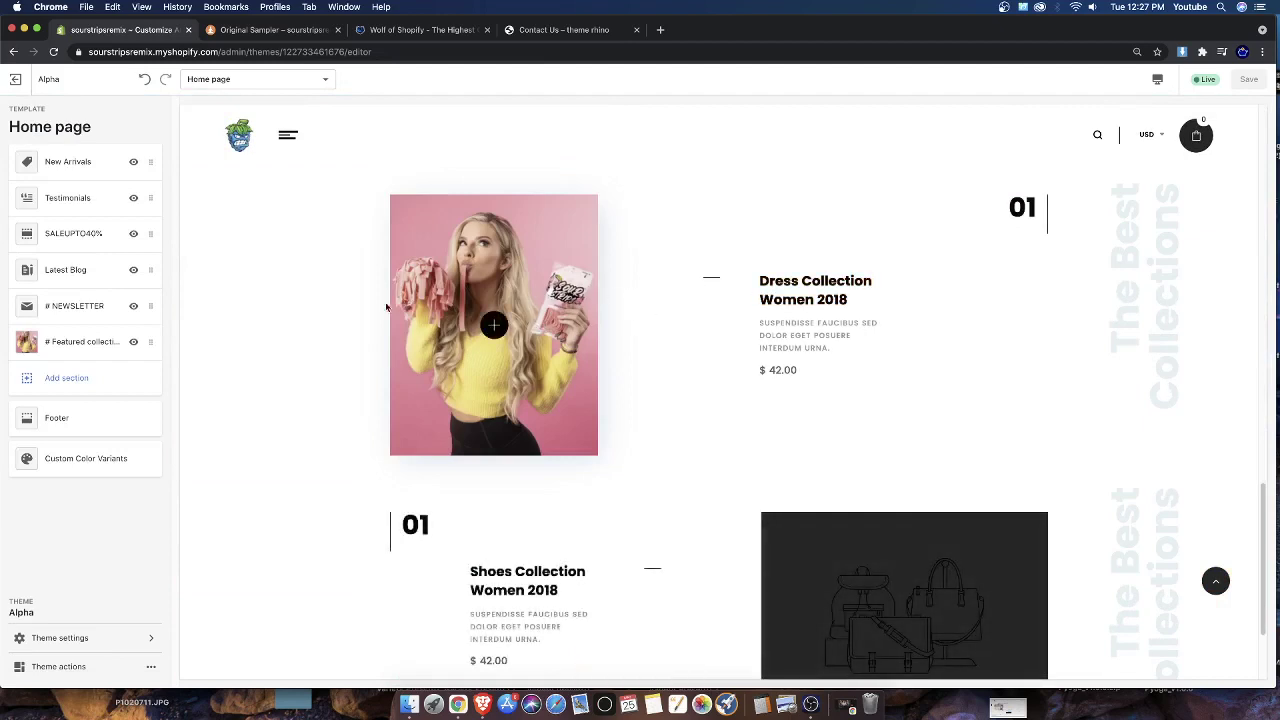
Open the Shoes Collection Women 2018 block within the Featured collections section and bring it into view in the preview
{"action": "left_click", "coordinate": [76, 338]}
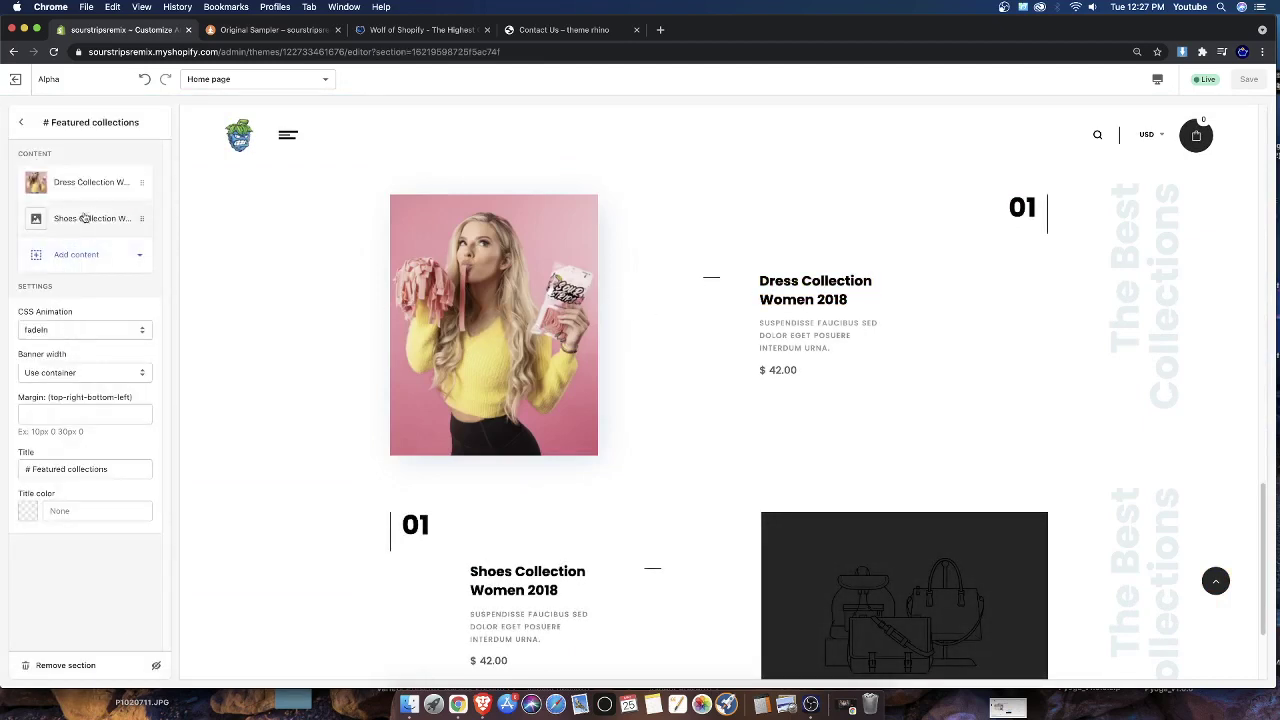
{"action": "scroll", "coordinate": [383, 254], "scroll_direction": "down", "scroll_amount": 2}
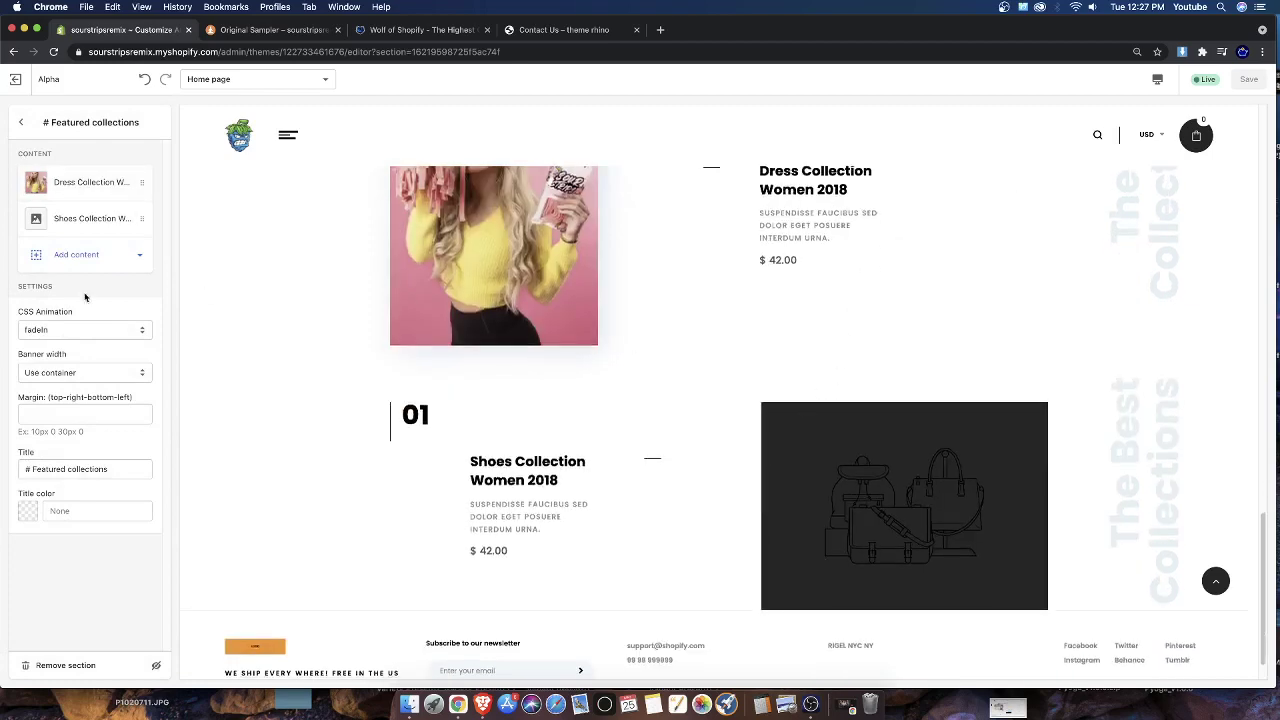
{"action": "left_click", "coordinate": [60, 220]}
{"action": "scroll", "coordinate": [983, 403], "scroll_direction": "down", "scroll_amount": 1}
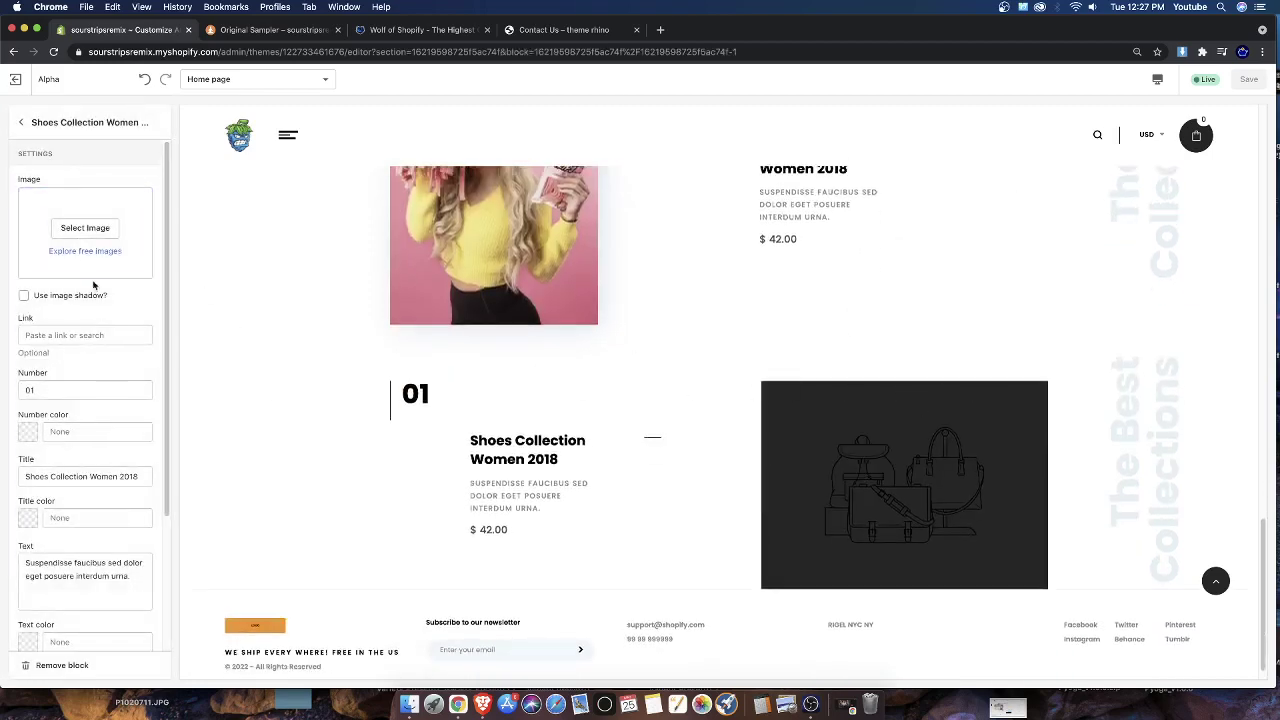
Preview the blue-wall woman, black T-shirt and woman-in-red library photos as the Shoes Collection Women 2018 block's image
{"action": "left_click", "coordinate": [82, 229]}
{"action": "scroll", "coordinate": [68, 447], "scroll_direction": "down", "scroll_amount": 3}
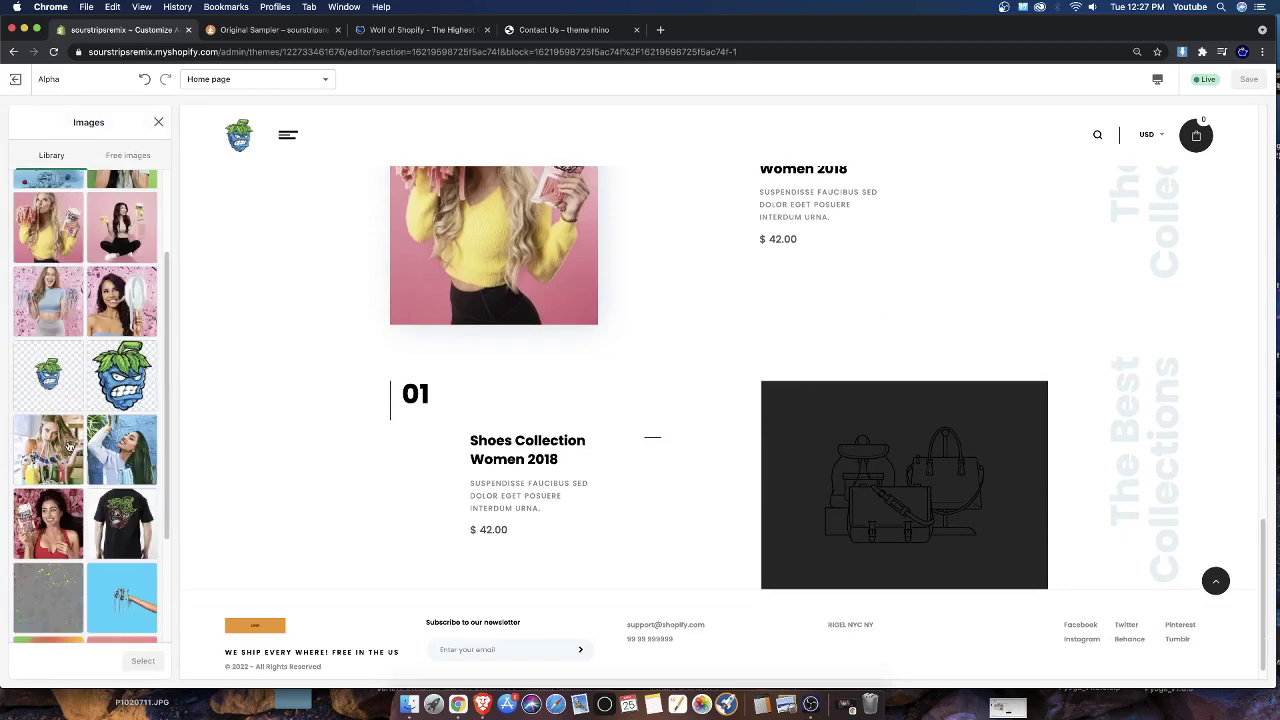
{"action": "left_click", "coordinate": [121, 450]}
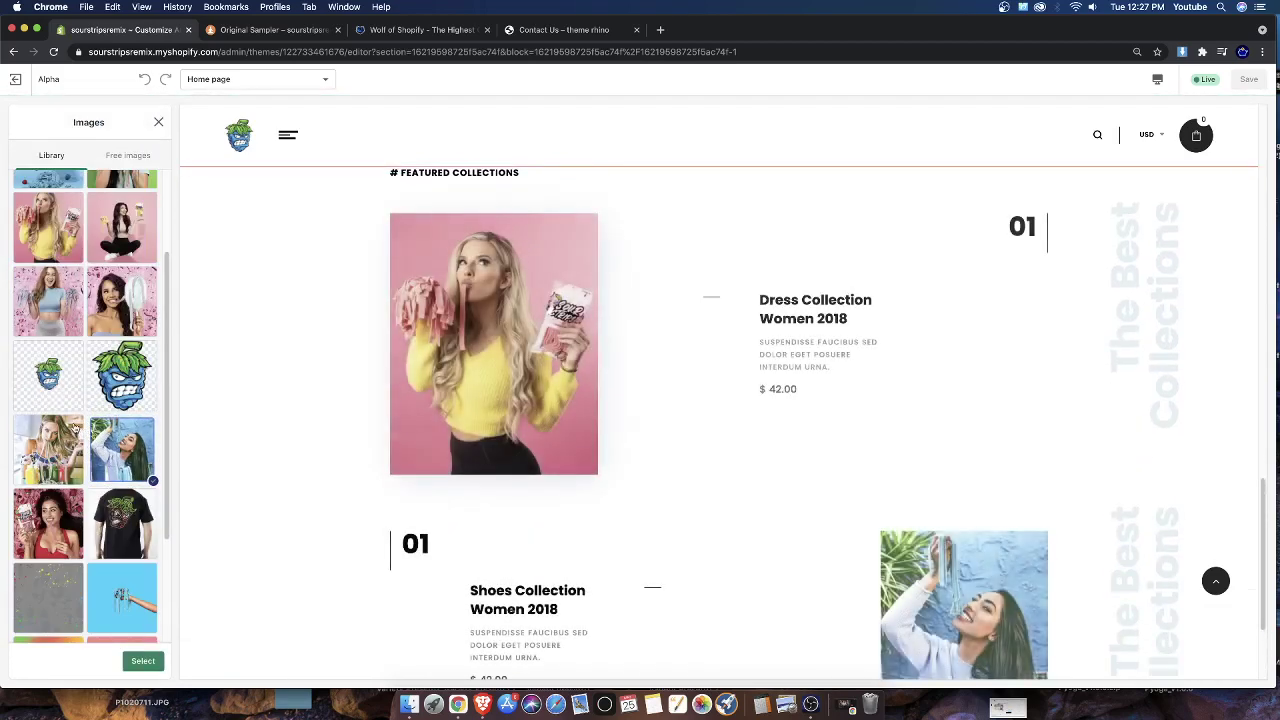
{"action": "scroll", "coordinate": [592, 405], "scroll_direction": "down", "scroll_amount": 4}
{"action": "scroll", "coordinate": [100, 420], "scroll_direction": "down", "scroll_amount": 4}
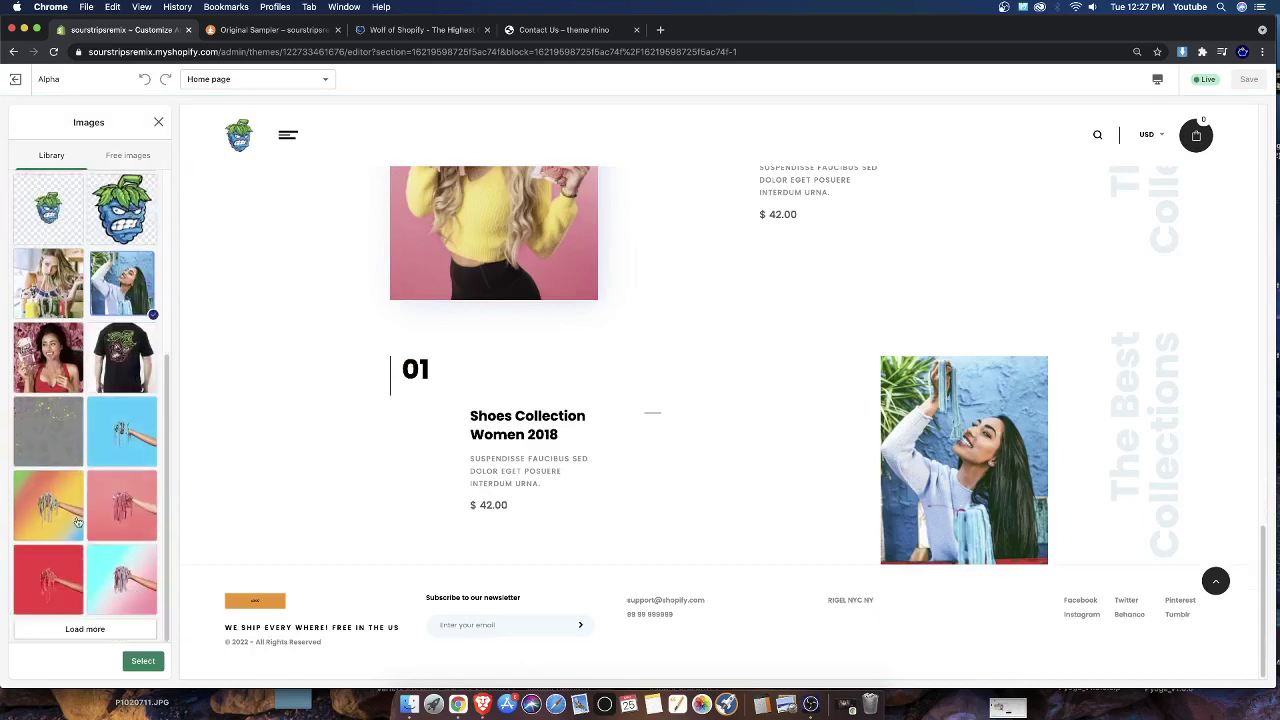
{"action": "left_click", "coordinate": [101, 368]}
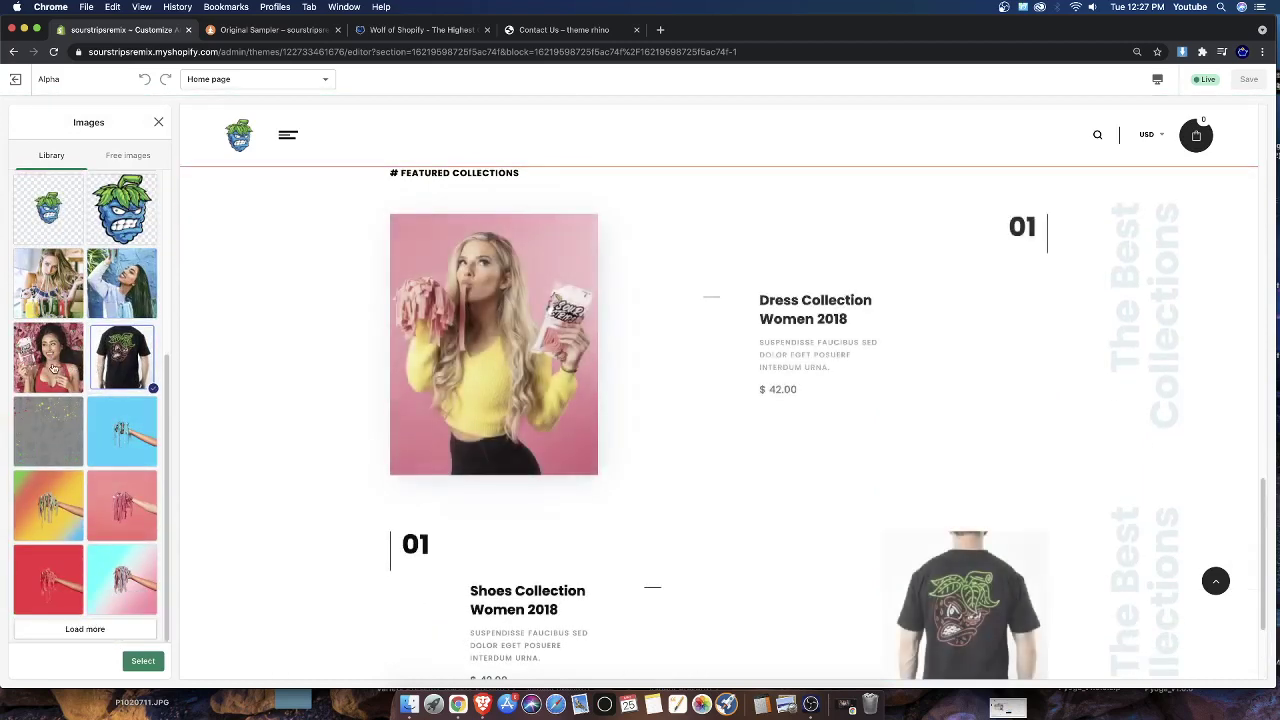
{"action": "left_click", "coordinate": [38, 371]}
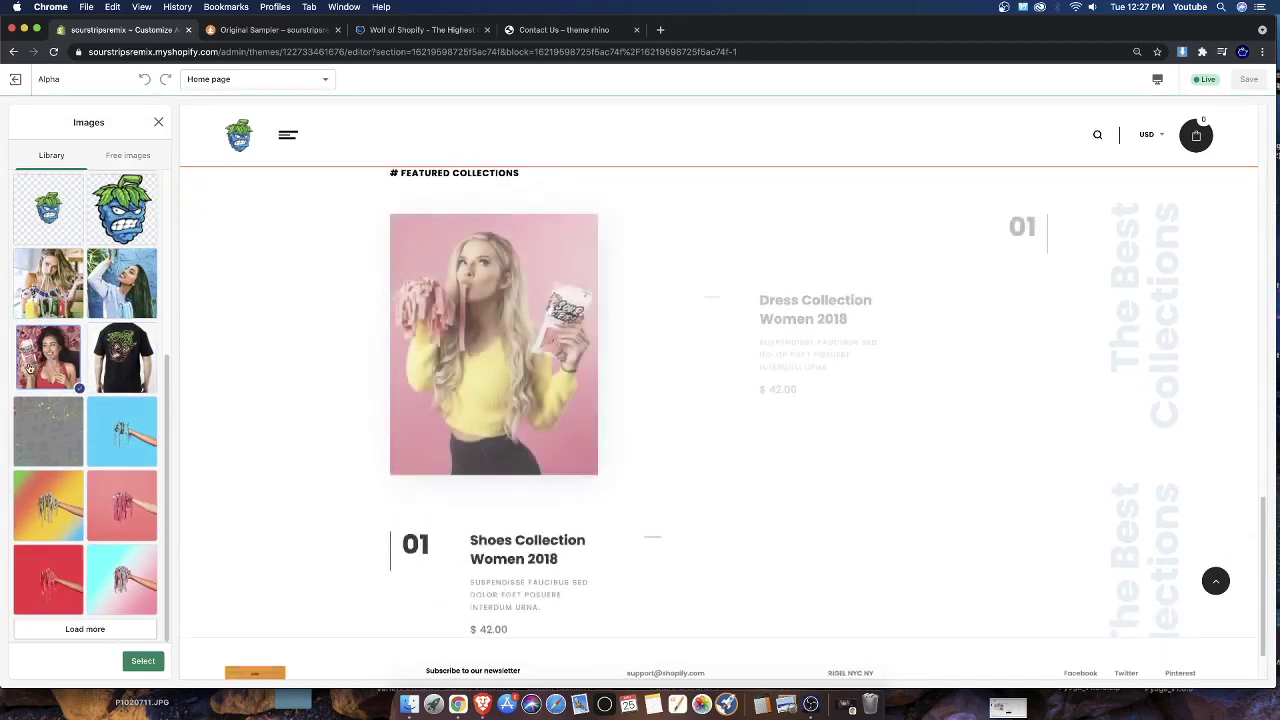
{"action": "scroll", "coordinate": [687, 477], "scroll_direction": "down", "scroll_amount": 4}
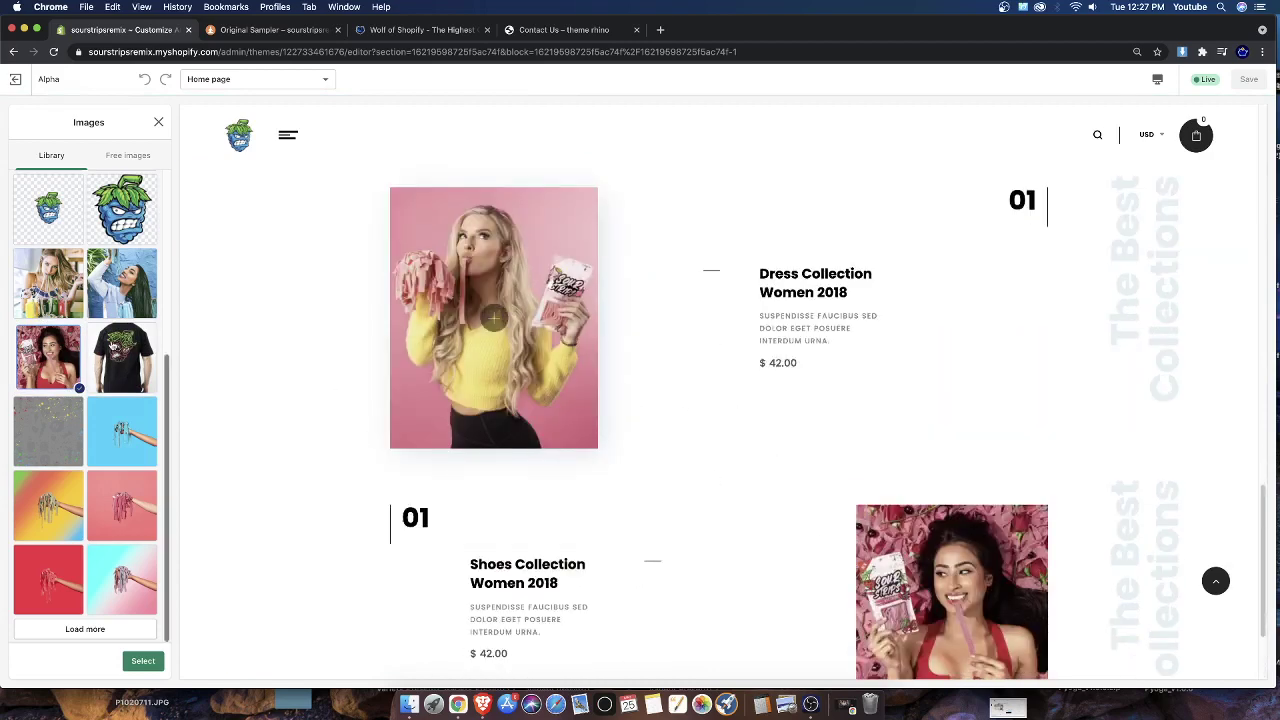
Load more library images and try the blue candy bag, seated woman and yellow-sweater woman photos in the Shoes Collection block
{"action": "left_click", "coordinate": [76, 627]}
{"action": "scroll", "coordinate": [90, 400], "scroll_direction": "down", "scroll_amount": 5}
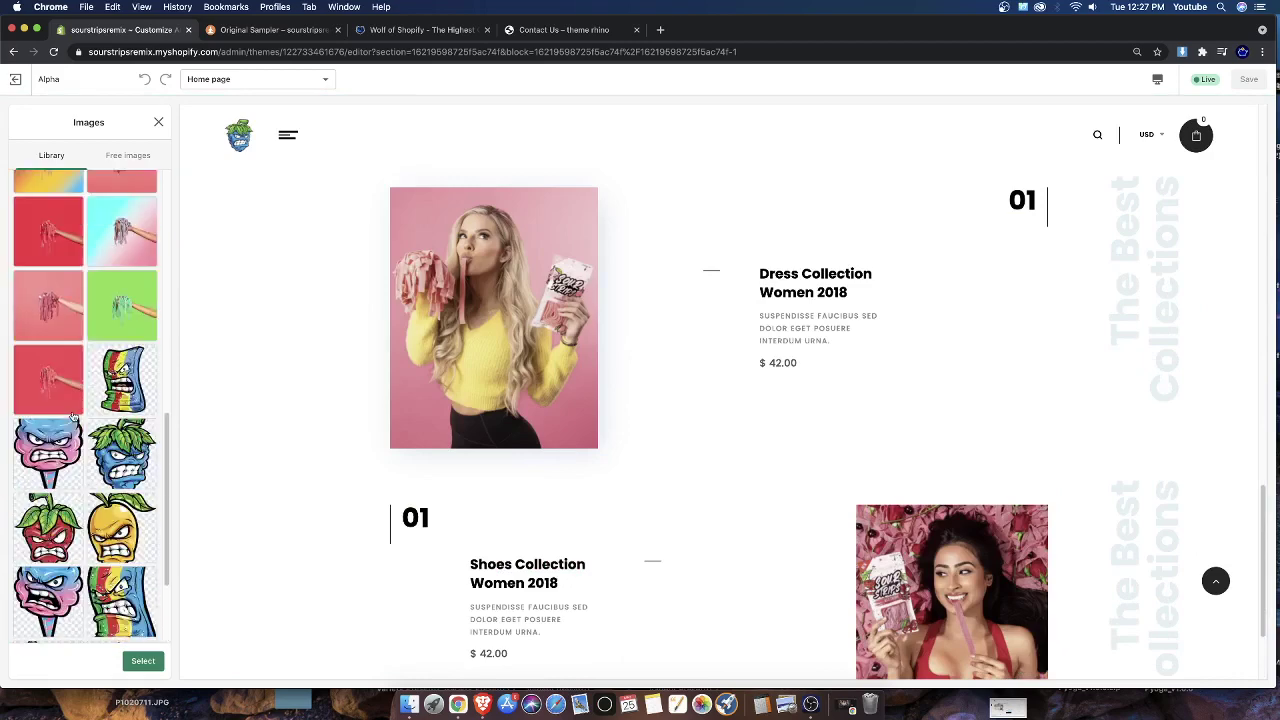
{"action": "scroll", "coordinate": [73, 415], "scroll_direction": "up", "scroll_amount": 10}
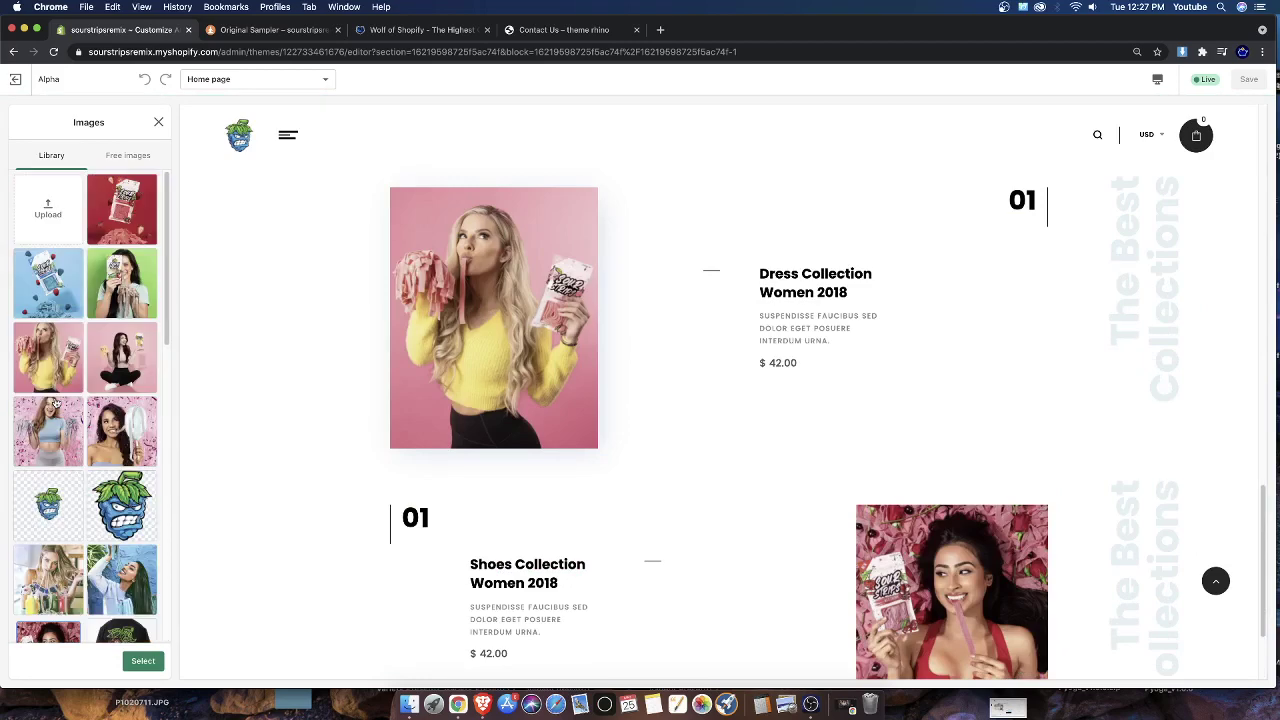
{"action": "left_click", "coordinate": [73, 292]}
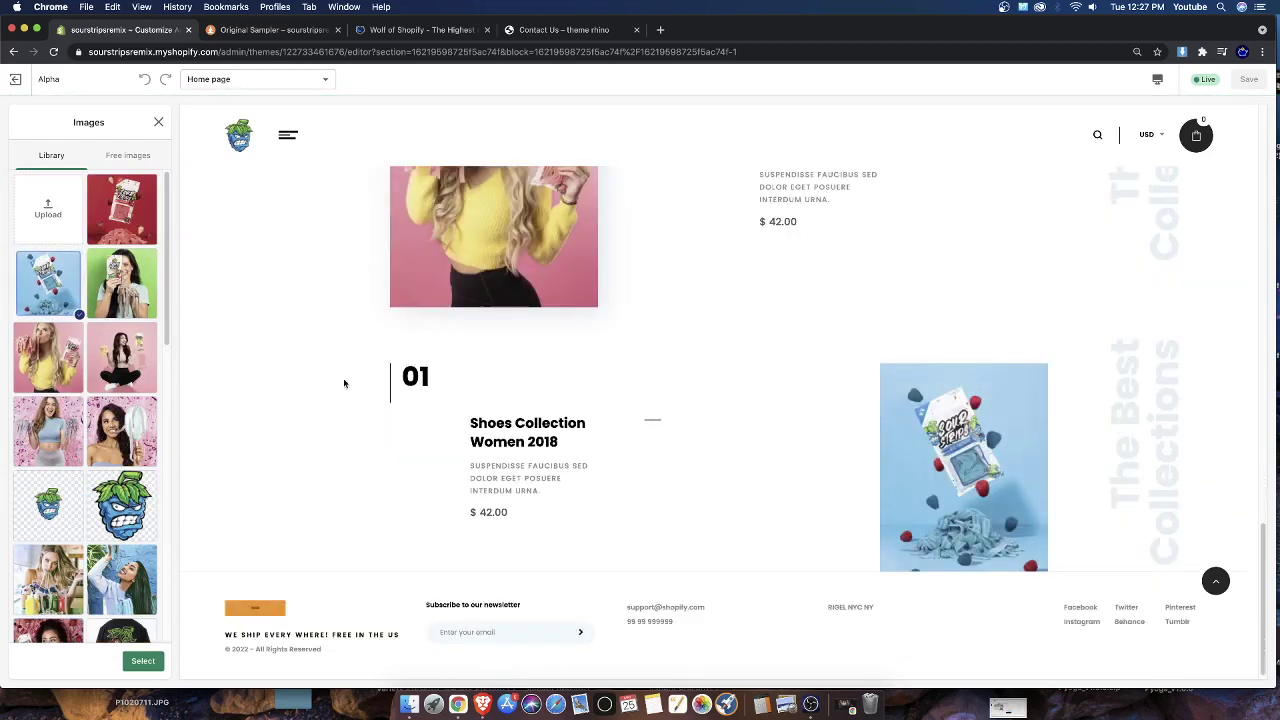
{"action": "left_click", "coordinate": [120, 368]}
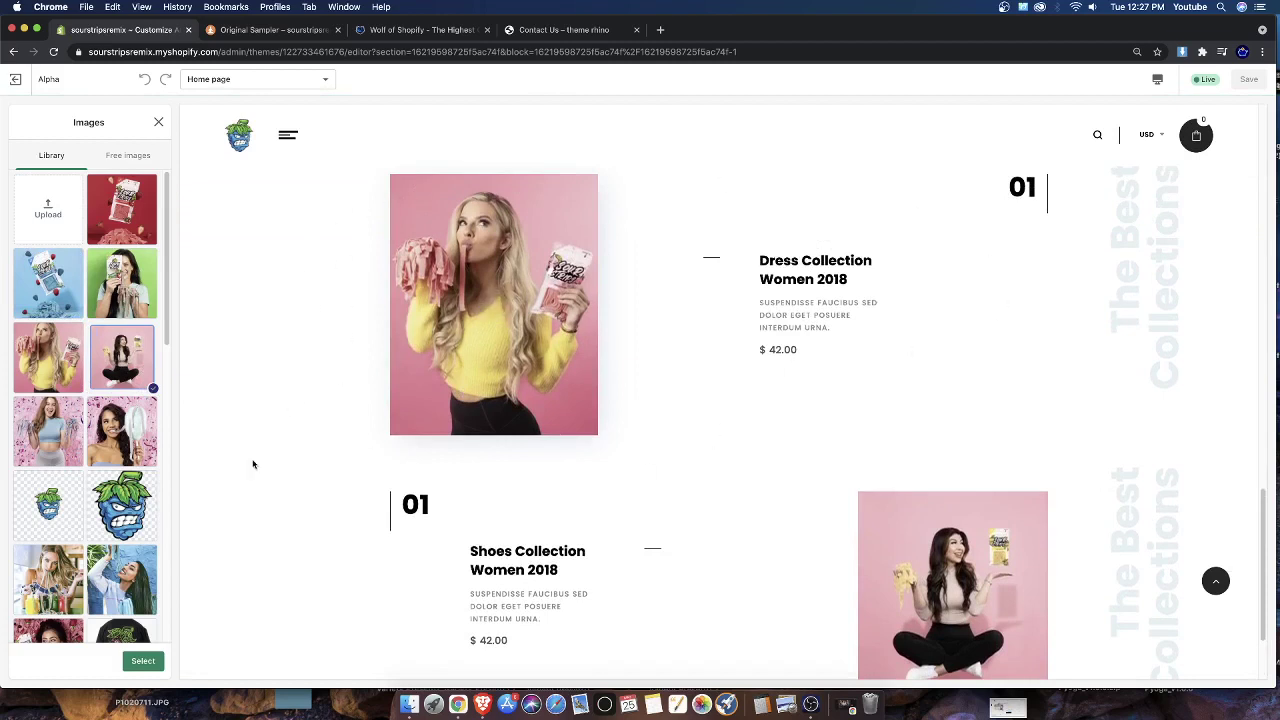
{"action": "left_click", "coordinate": [41, 365]}
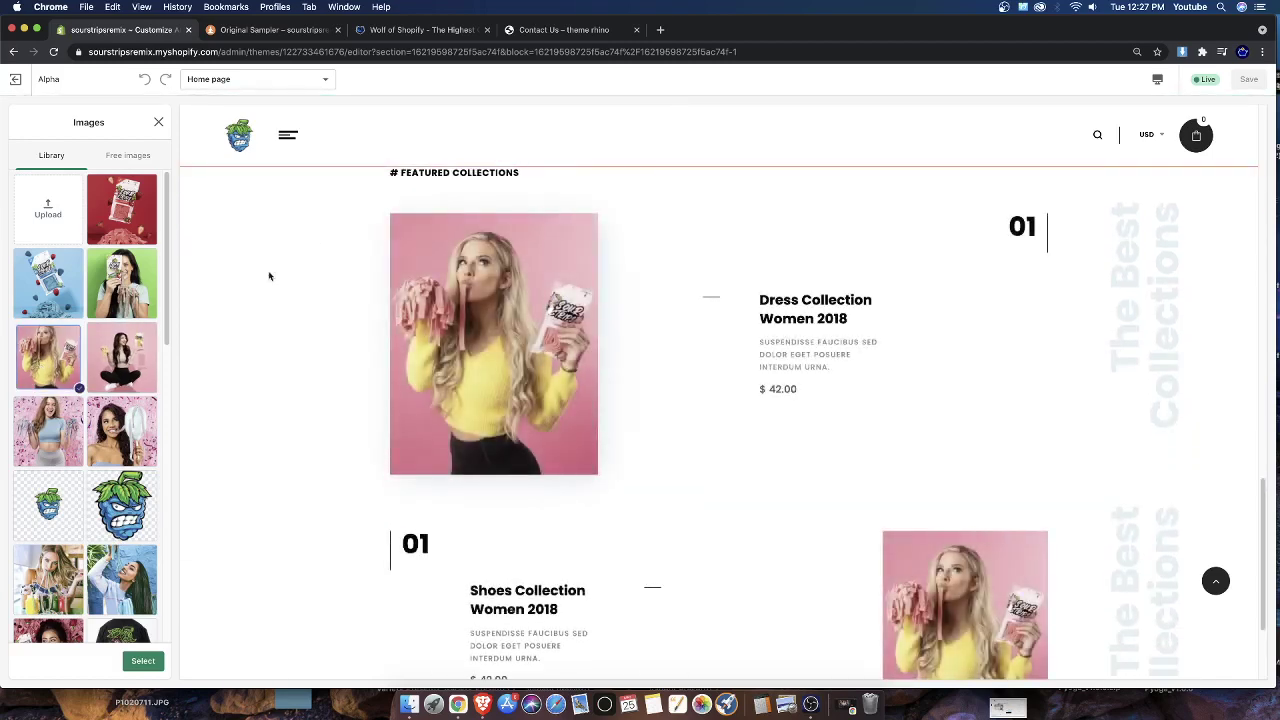
{"action": "scroll", "coordinate": [319, 438], "scroll_direction": "down", "scroll_amount": 3}
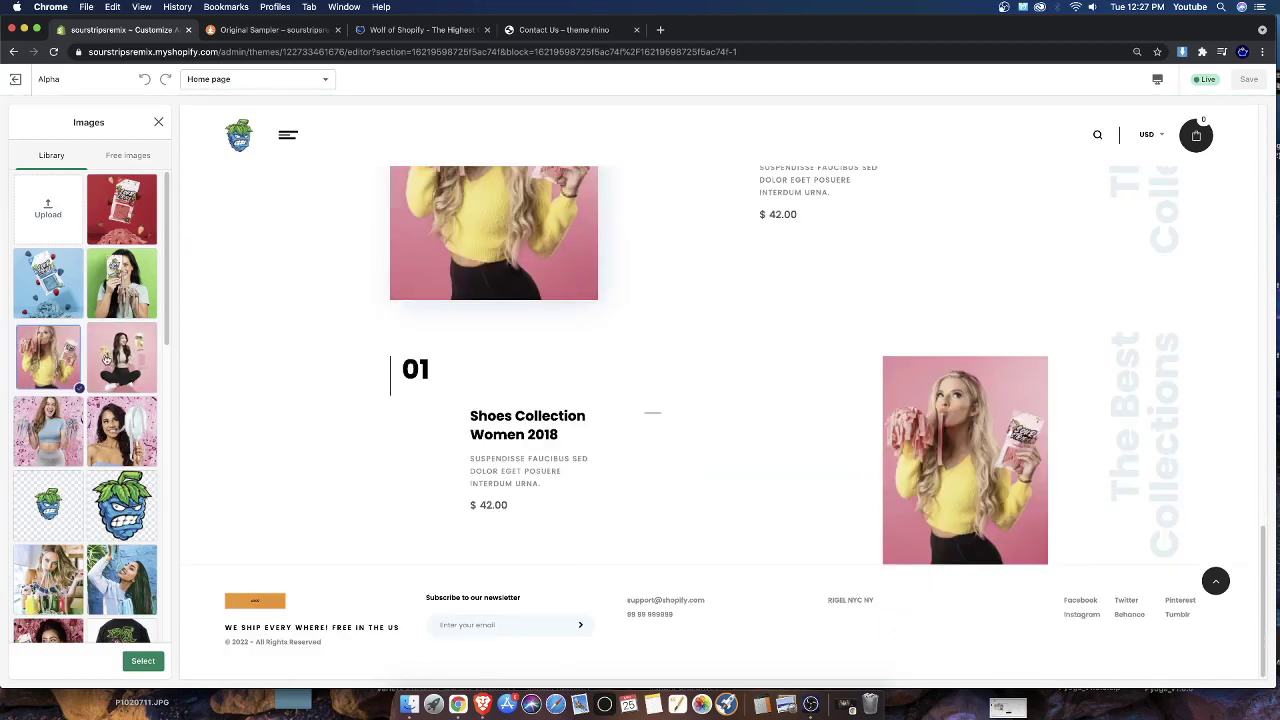
Try the seated woman, green-background woman and blue-top woman photos in the Shoes Collection block and compare them in the preview
{"action": "left_click", "coordinate": [140, 342]}
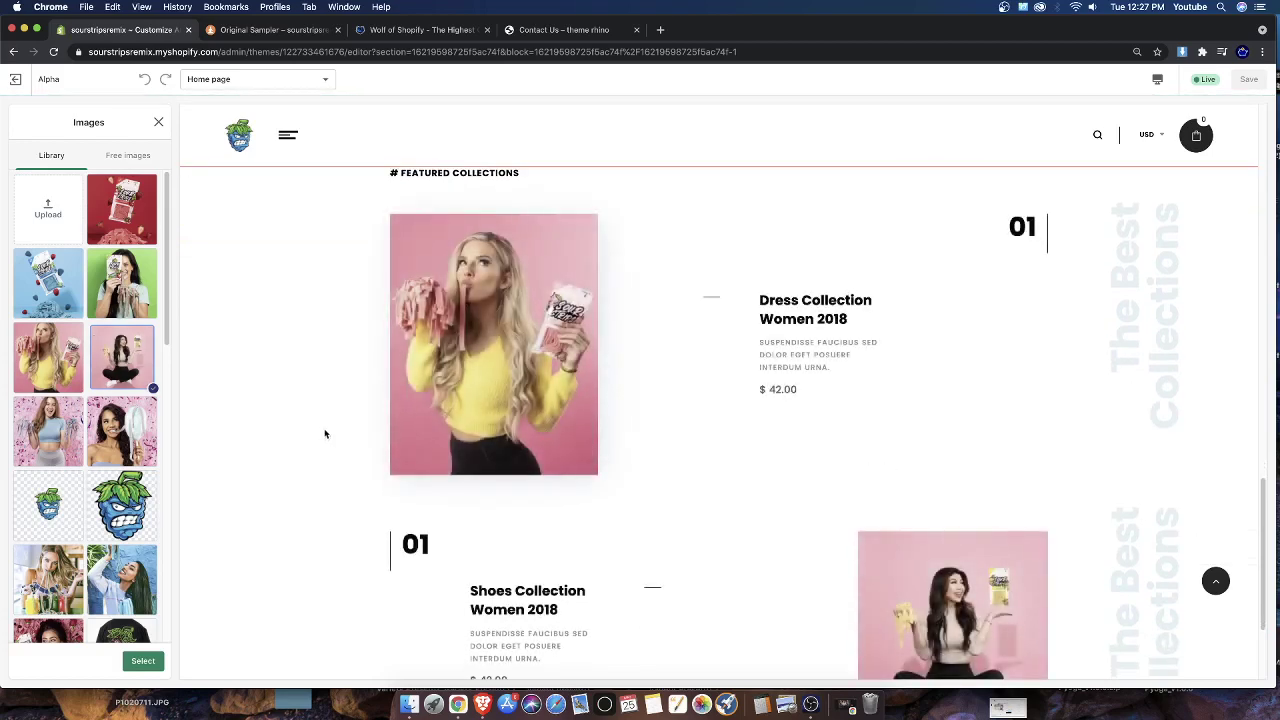
{"action": "left_click", "coordinate": [117, 275]}
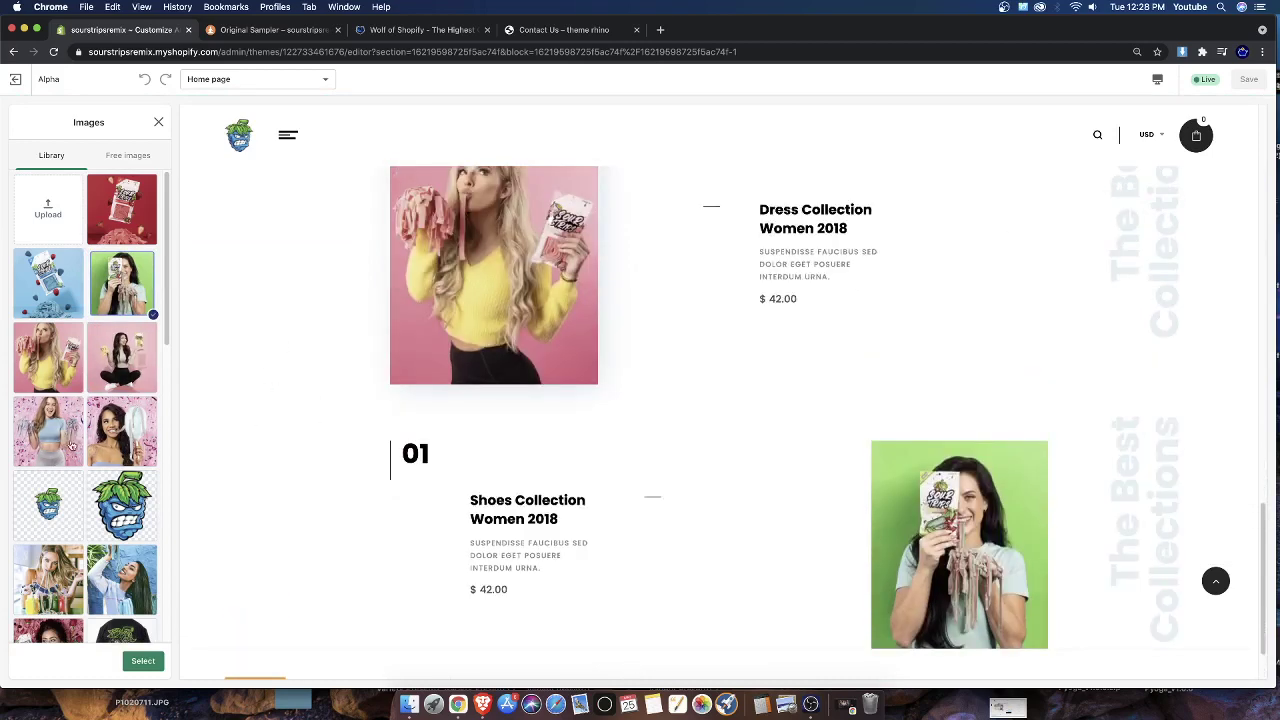
{"action": "left_click", "coordinate": [42, 440]}
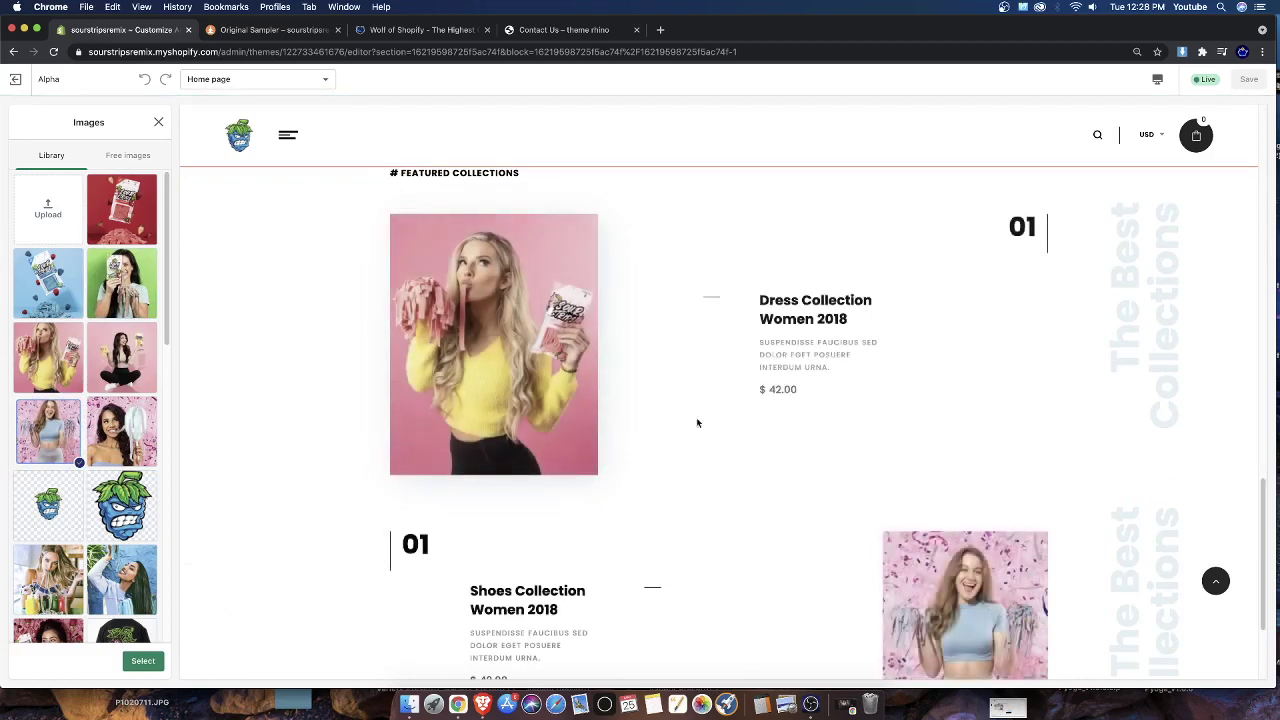
{"action": "scroll", "coordinate": [460, 410], "scroll_direction": "down", "scroll_amount": 2}
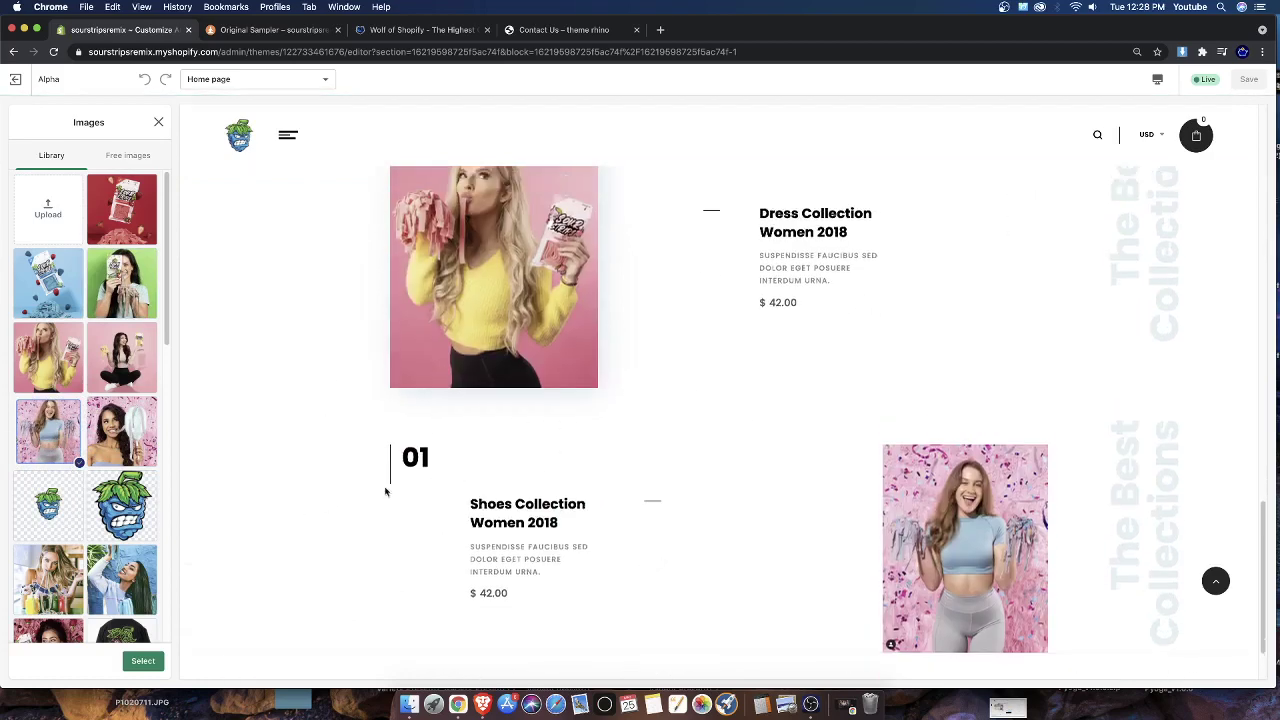
{"action": "scroll", "coordinate": [922, 493], "scroll_direction": "down", "scroll_amount": 2}
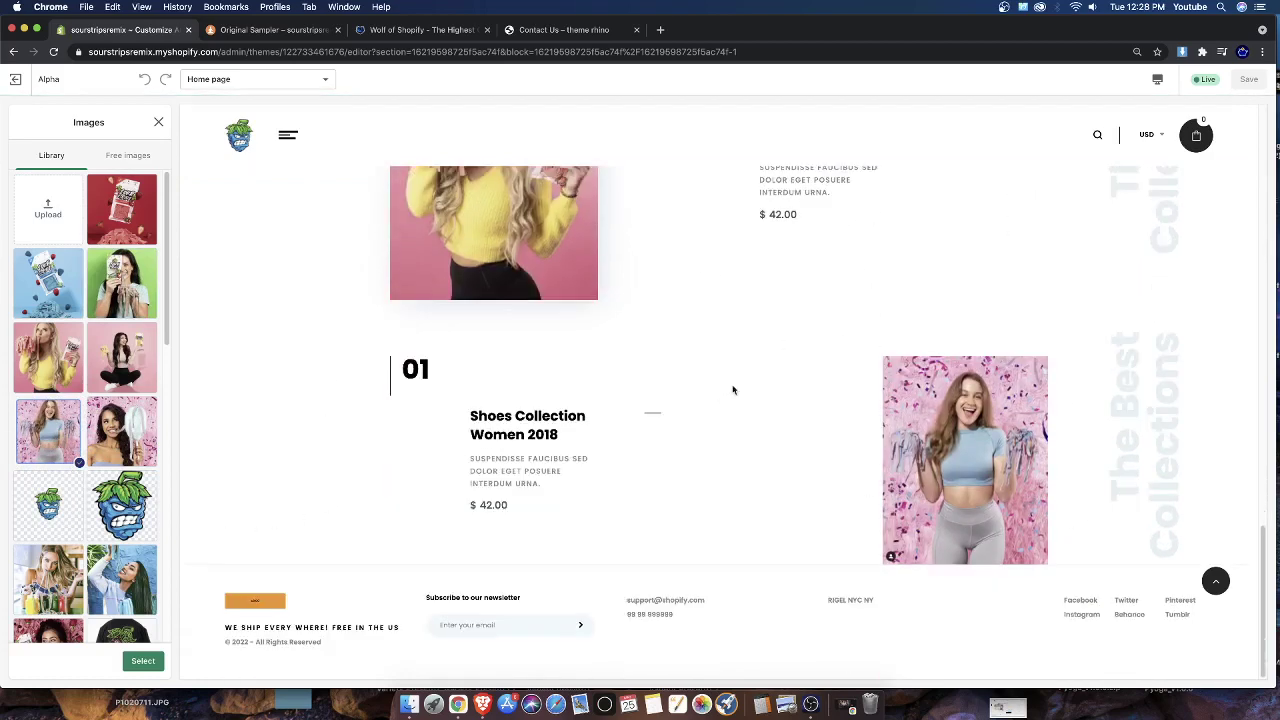
Try the henna hands photo from the Staff Favorites free images in the Shoes Collection block, and leave the picker without selecting it
{"action": "left_click", "coordinate": [128, 156]}
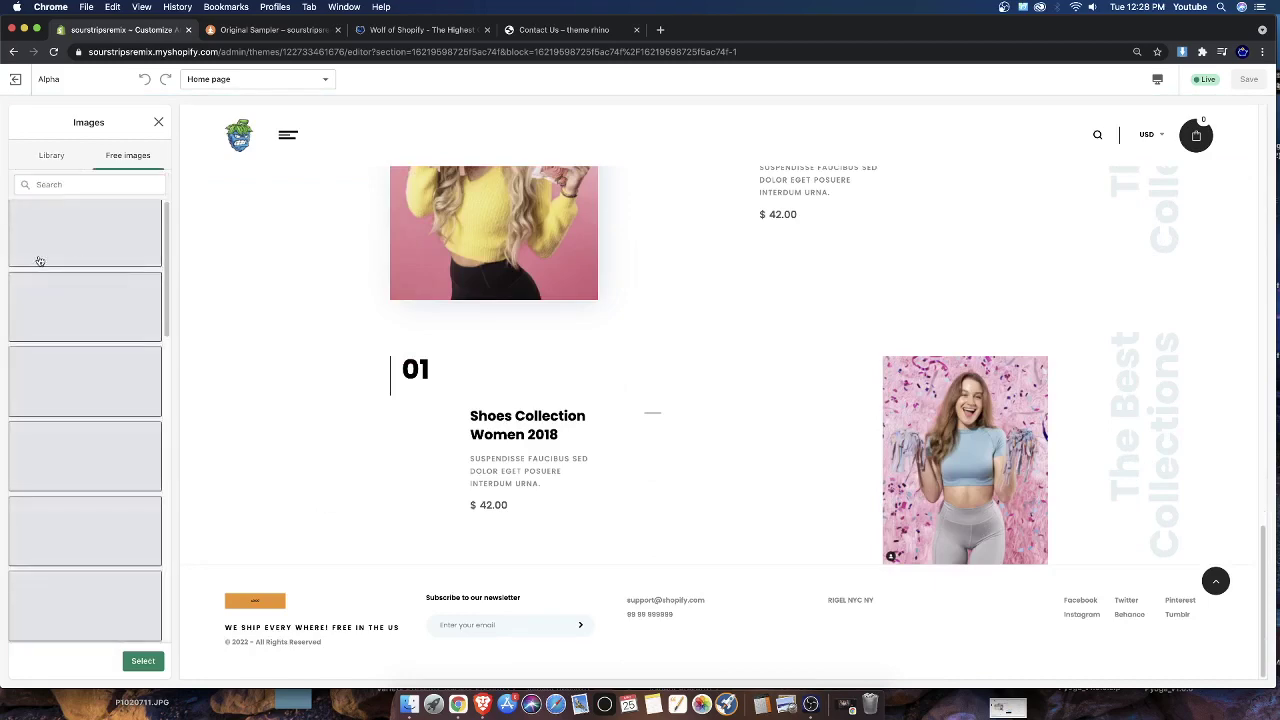
{"action": "left_click", "coordinate": [80, 232]}
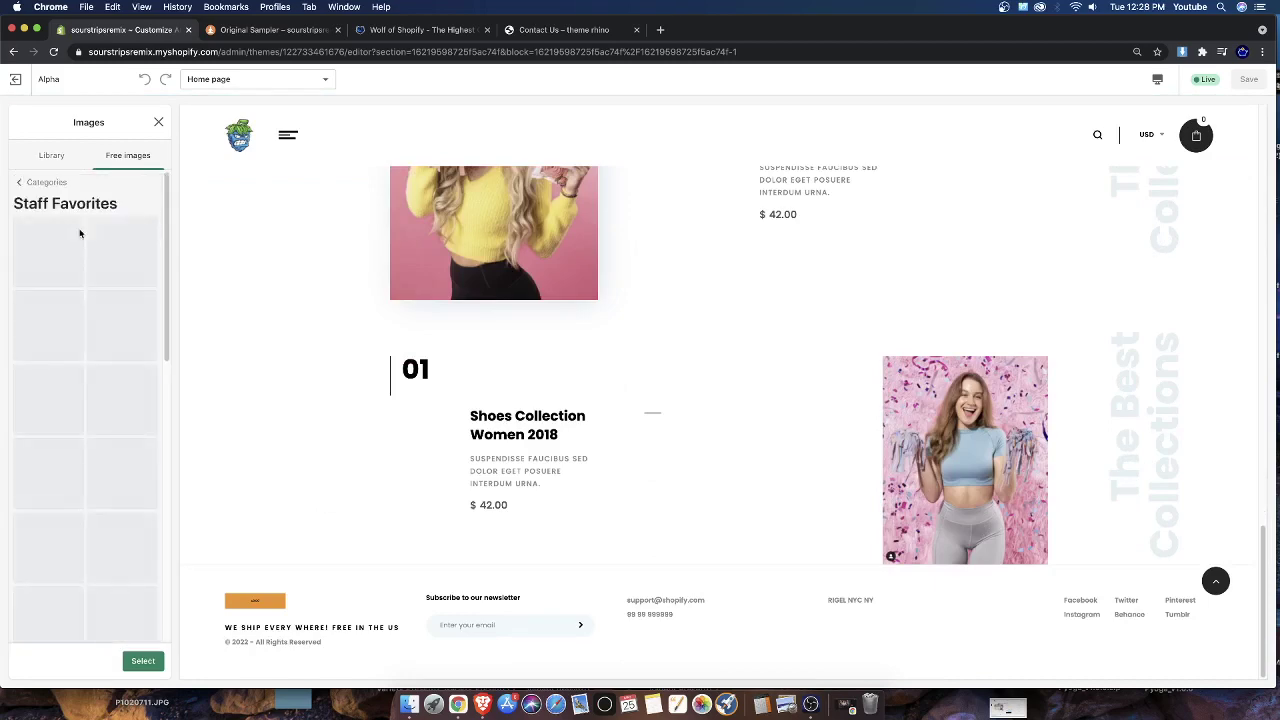
{"action": "left_click", "coordinate": [50, 330]}
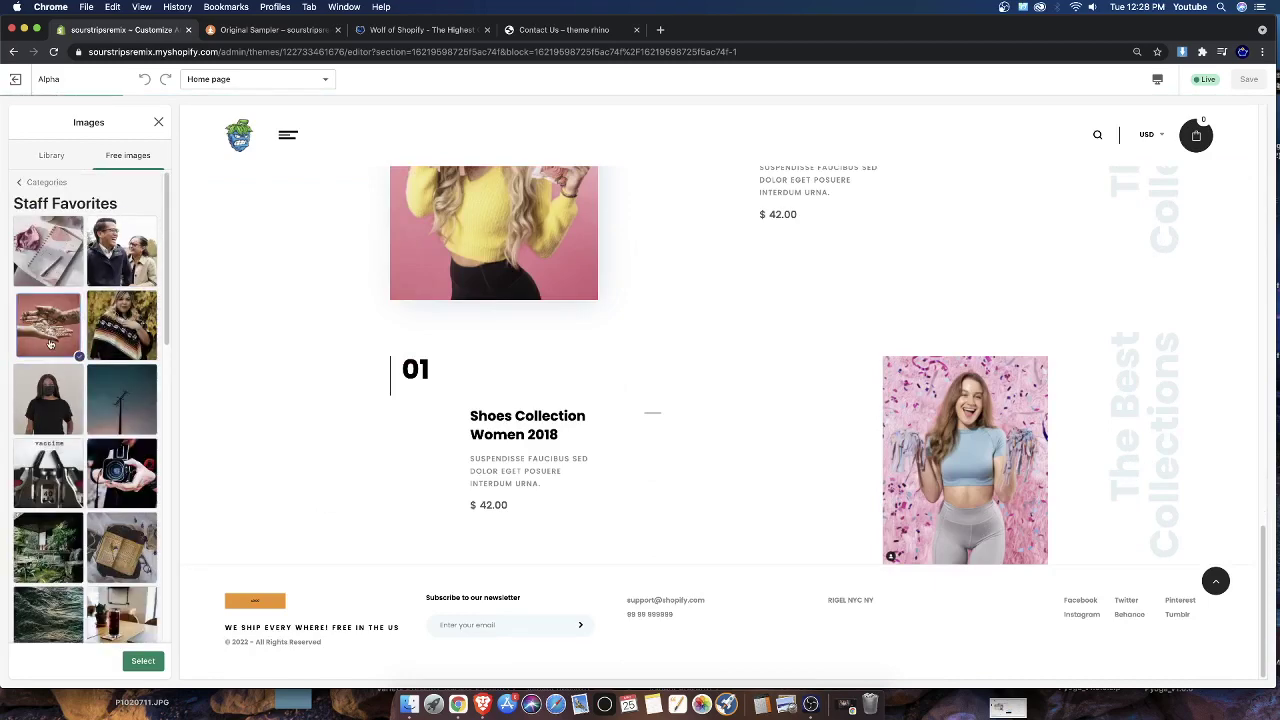
{"action": "scroll", "coordinate": [741, 355], "scroll_direction": "down", "scroll_amount": 3}
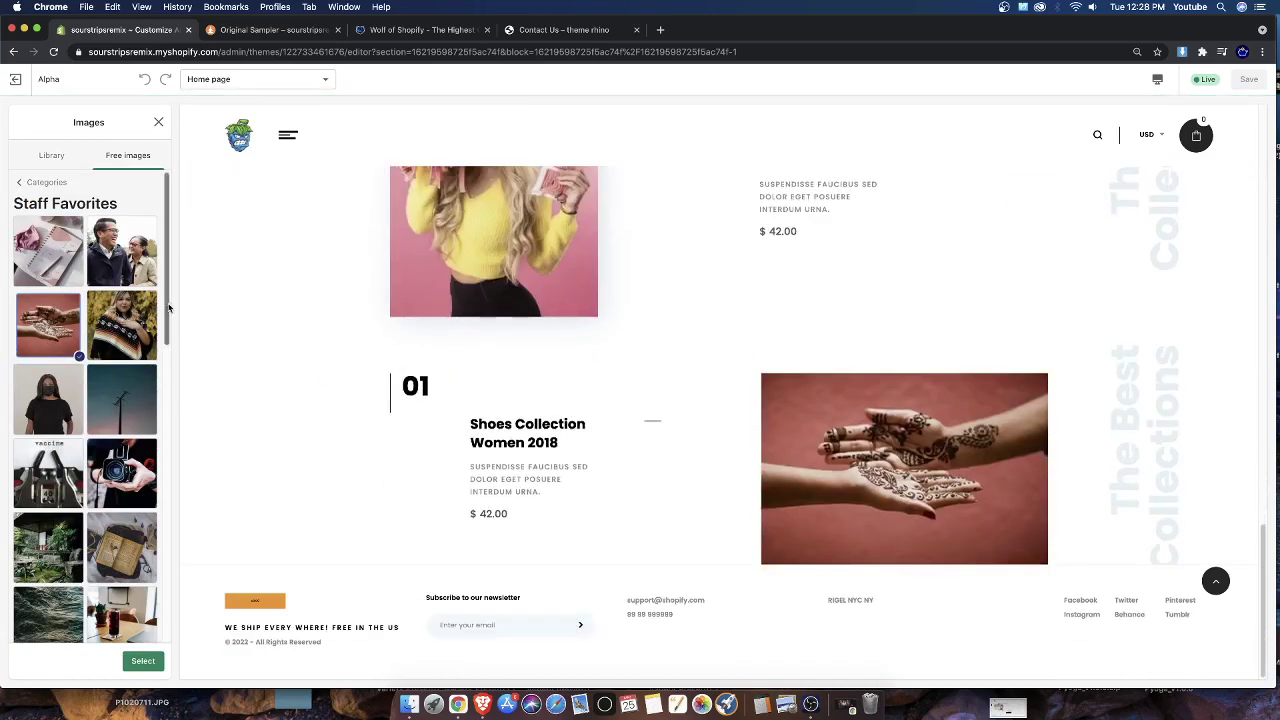
{"action": "left_click", "coordinate": [158, 122]}
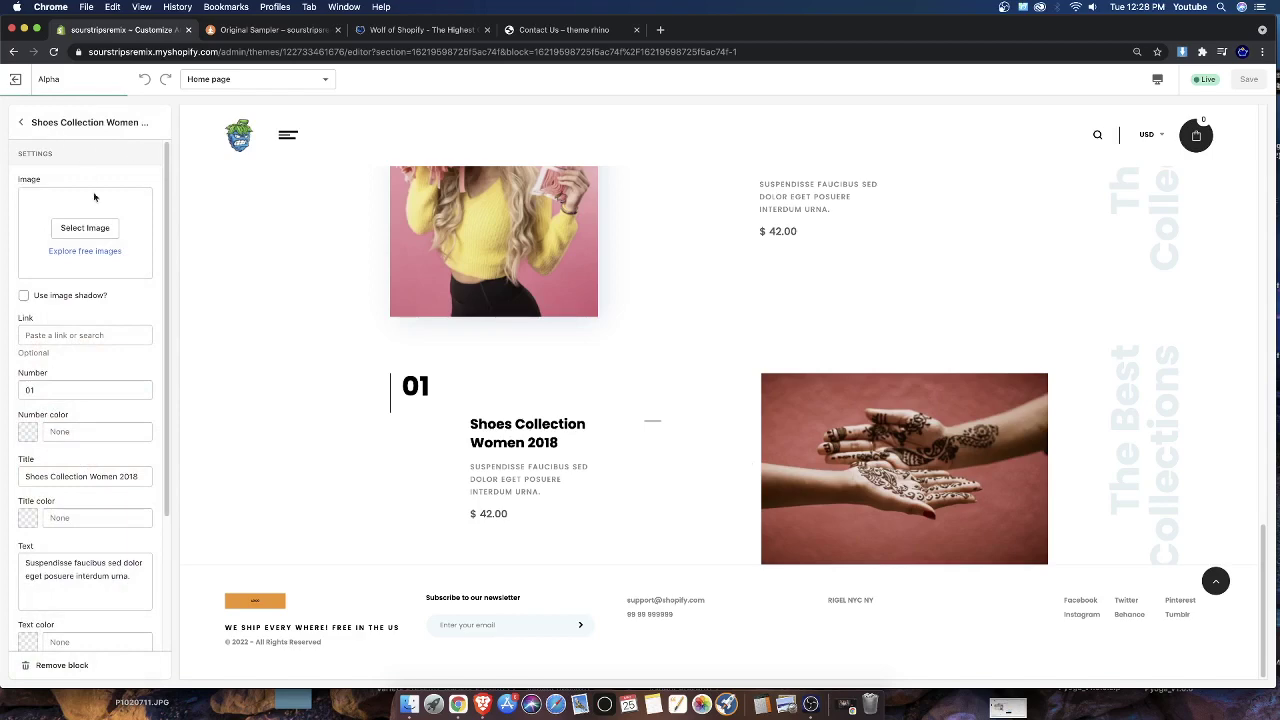
Set the Shoes Collection Women 2018 block's image to the green-background woman photo with image shadow enabled, and return to the Featured collections settings
{"action": "left_click", "coordinate": [85, 228]}
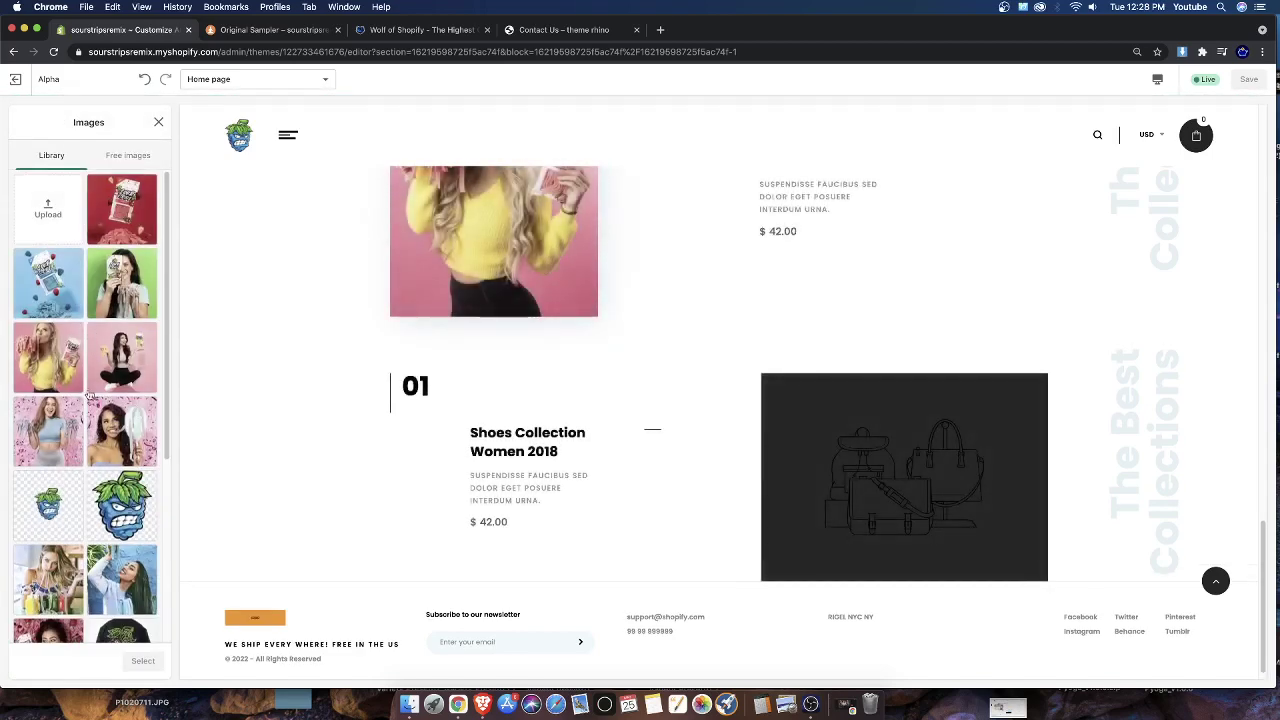
{"action": "left_click", "coordinate": [121, 283]}
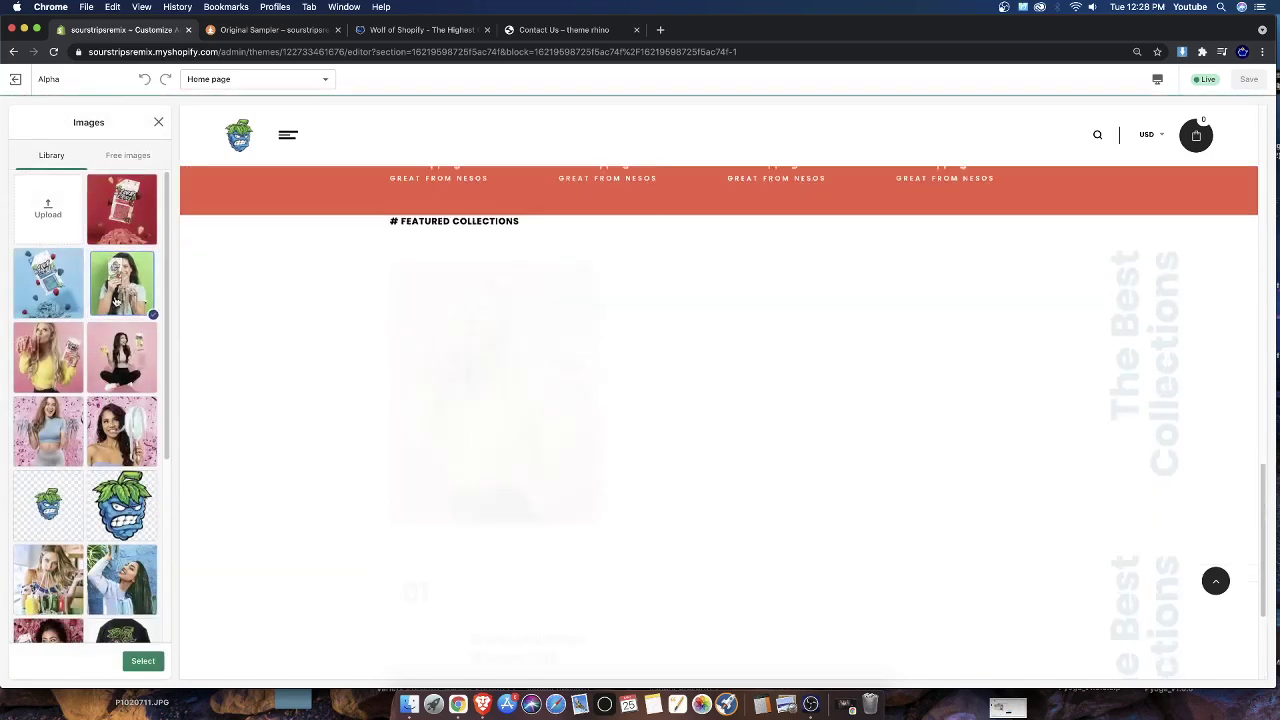
{"action": "scroll", "coordinate": [247, 512], "scroll_direction": "down", "scroll_amount": 4}
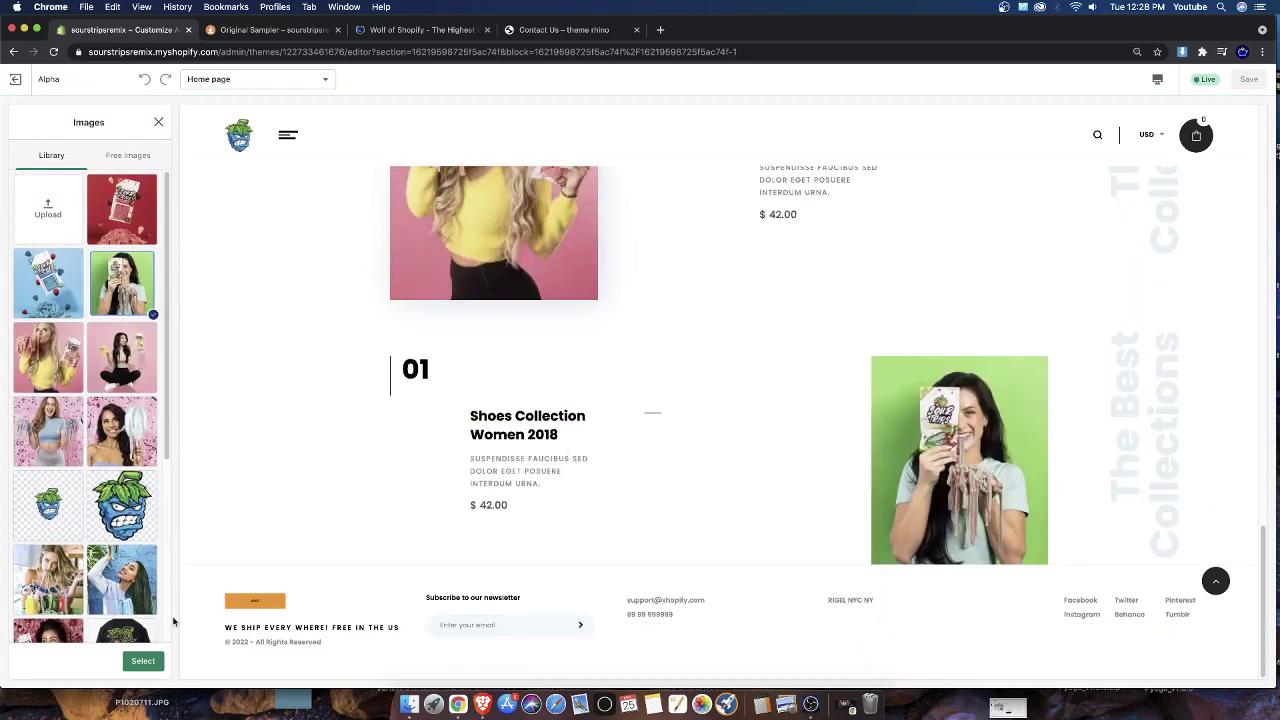
{"action": "left_click", "coordinate": [143, 661]}
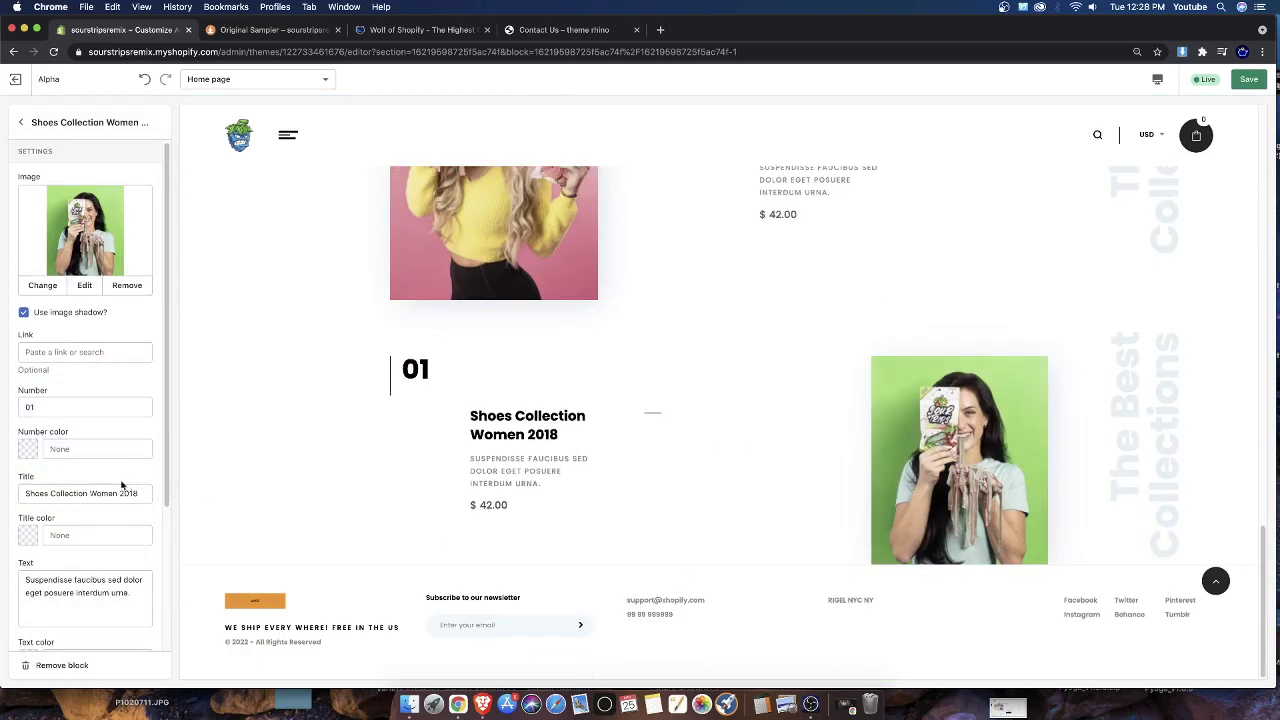
{"action": "scroll", "coordinate": [94, 459], "scroll_direction": "down", "scroll_amount": 4}
{"action": "left_click", "coordinate": [21, 122]}
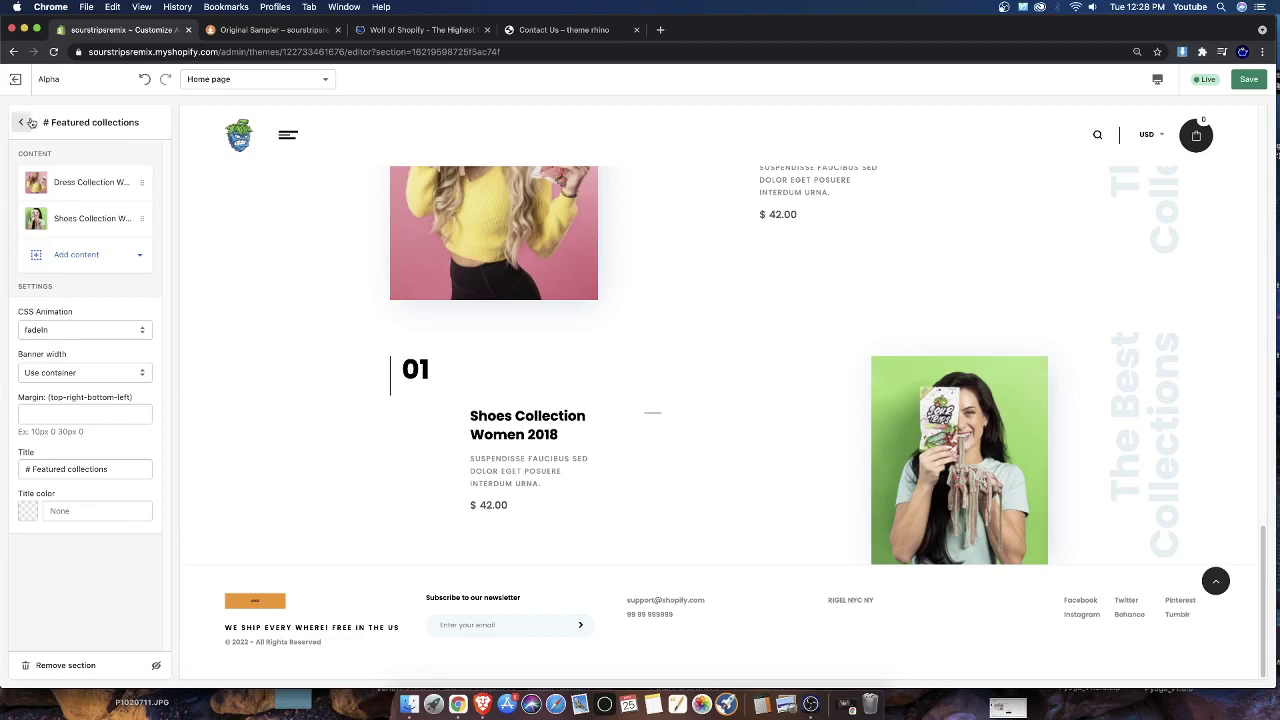
{"action": "left_click", "coordinate": [21, 122]}
Set the Featured collections section's margin to 10px
{"action": "left_click", "coordinate": [120, 337]}
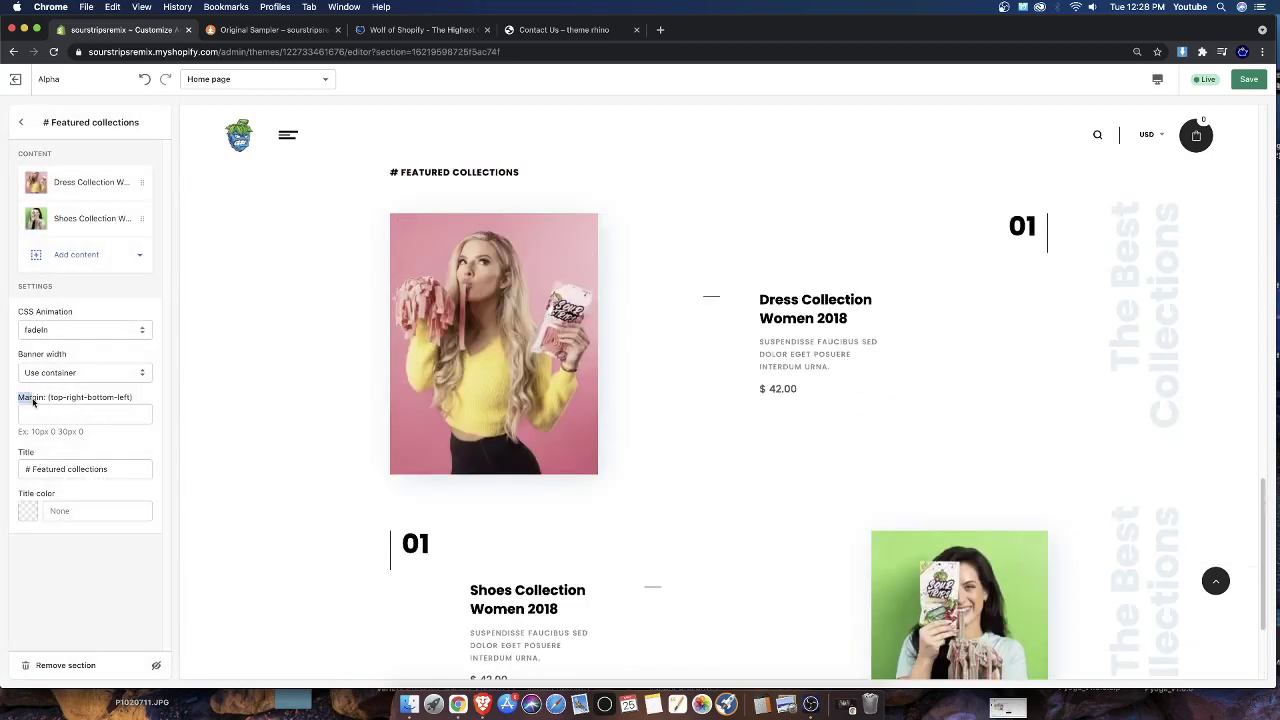
{"action": "left_click_drag", "start_coordinate": [33, 401], "coordinate": [115, 400]}
{"action": "left_click", "coordinate": [132, 411]}
{"action": "left_click", "coordinate": [46, 415]}
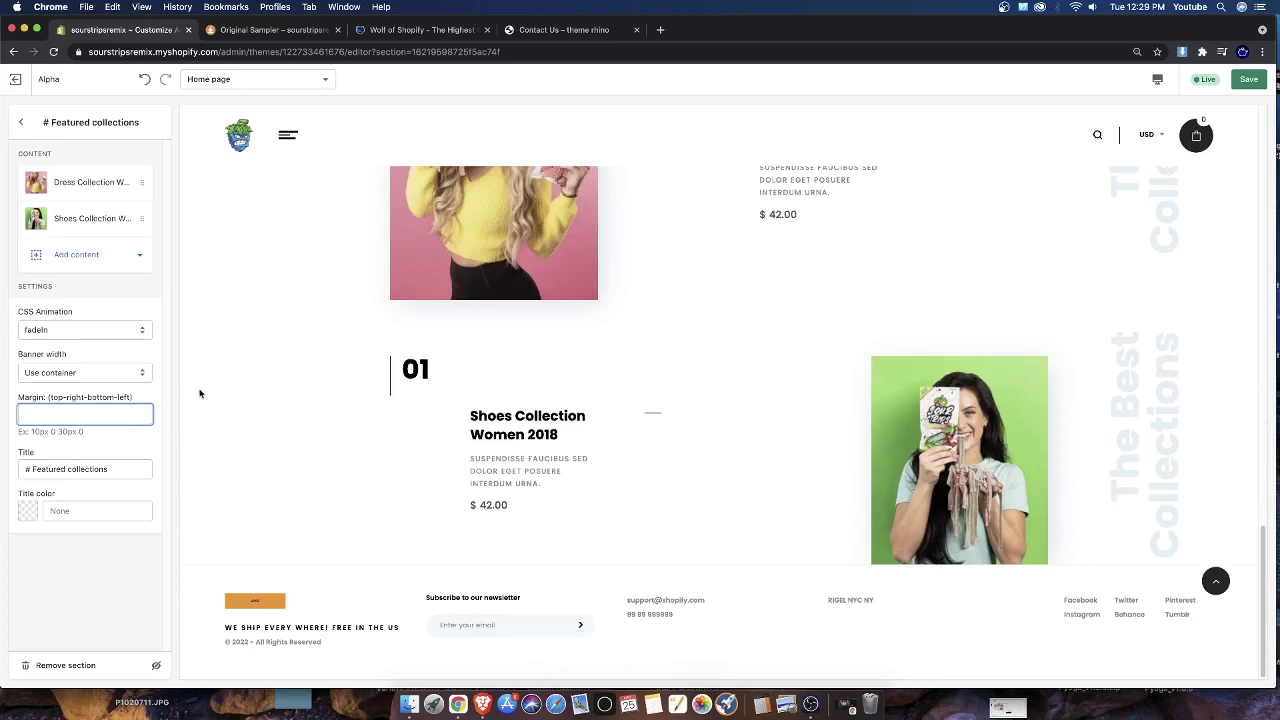
{"action": "type", "text": "px"}
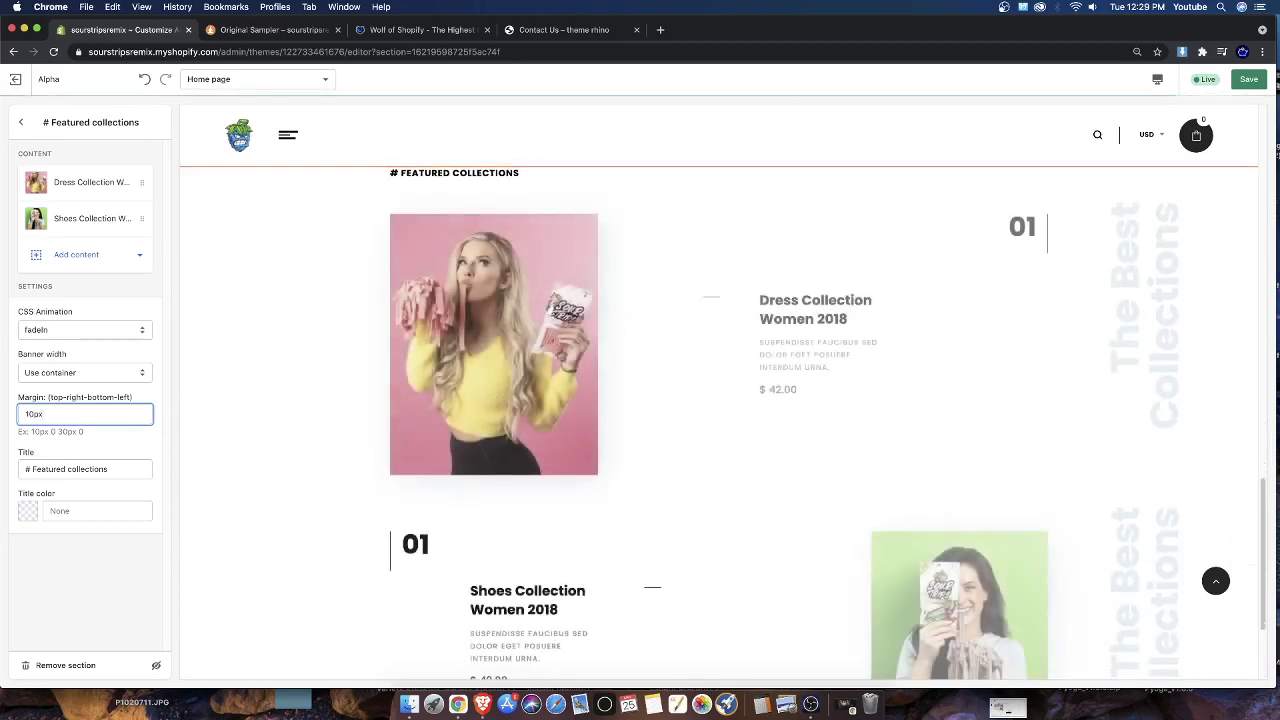
Copy the example margin value 10px 0 30px 0 and clear the Featured collections section's margin
{"action": "left_click_drag", "start_coordinate": [84, 431], "coordinate": [31, 432]}
{"action": "key", "text": "cmd+c"}
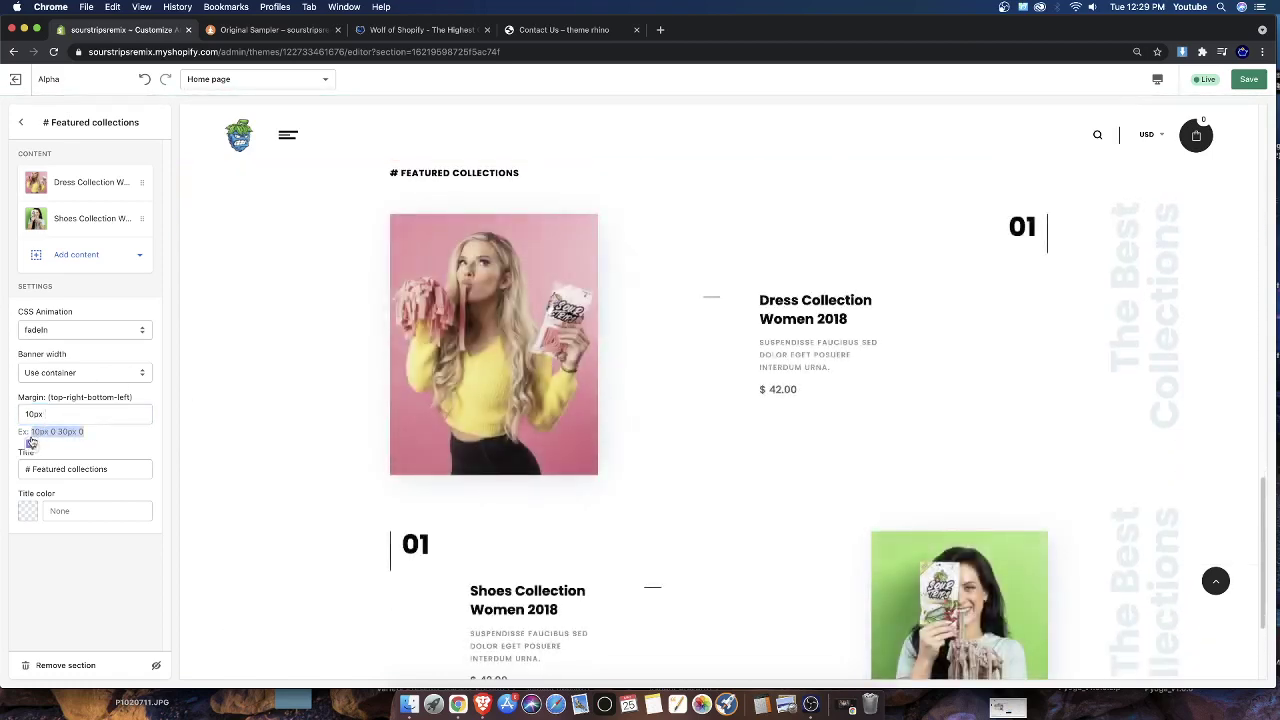
{"action": "left_click_drag", "start_coordinate": [52, 406], "coordinate": [52, 410]}
{"action": "key", "text": "BackSpace"}
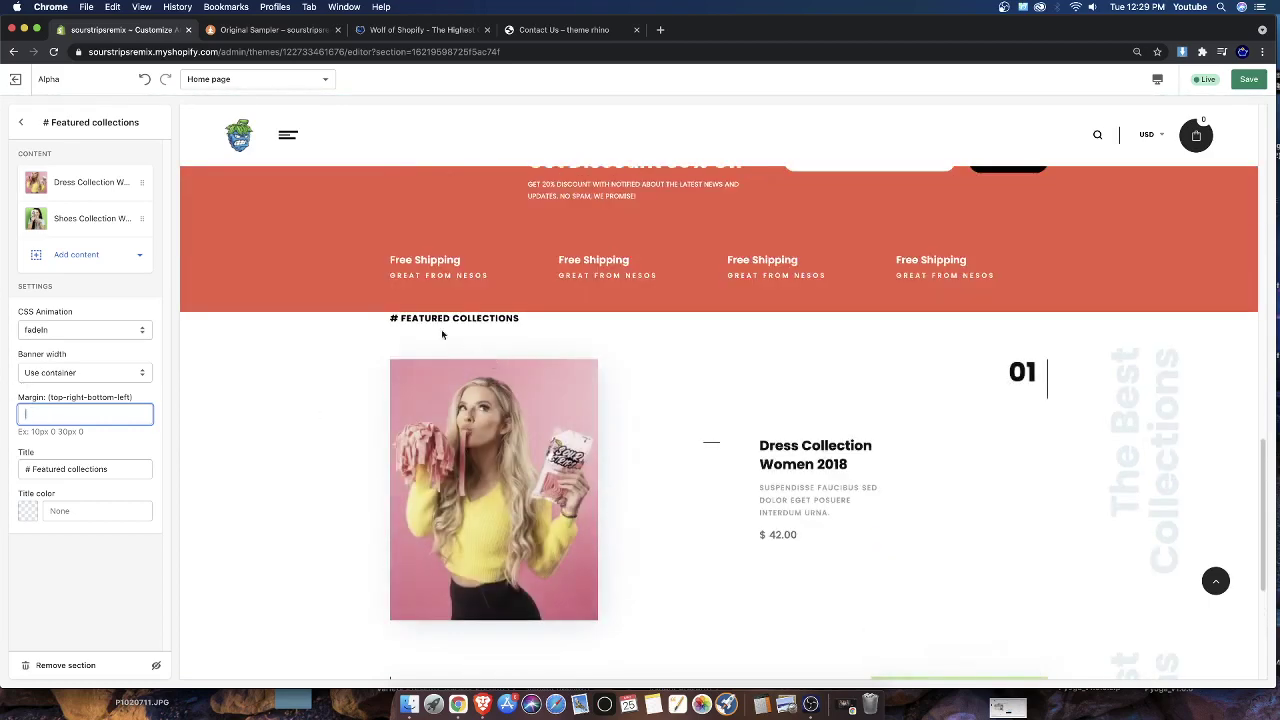
Check the spacing around the Featured collections heading and content, and set the section's margin to the copied value 10px 0 30px 0
{"action": "left_click_drag", "start_coordinate": [395, 318], "coordinate": [521, 346]}
{"action": "left_click", "coordinate": [395, 355]}
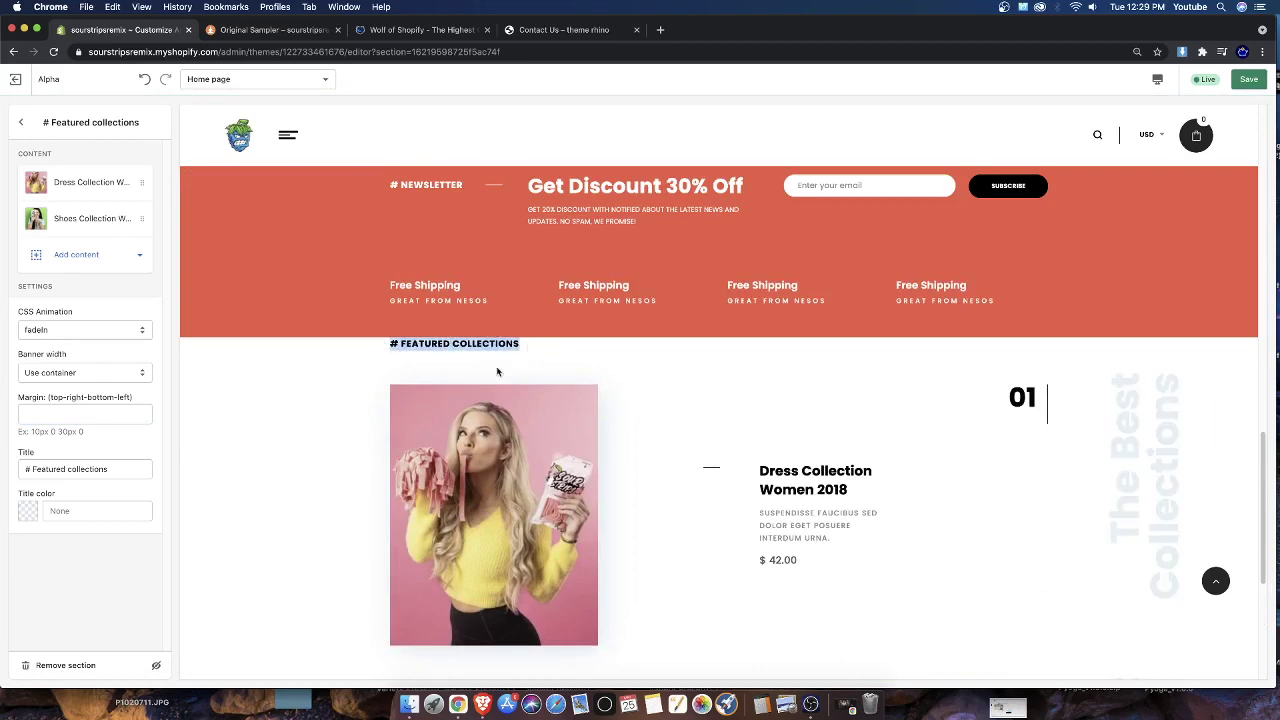
{"action": "scroll", "coordinate": [515, 380], "scroll_direction": "down", "scroll_amount": 4}
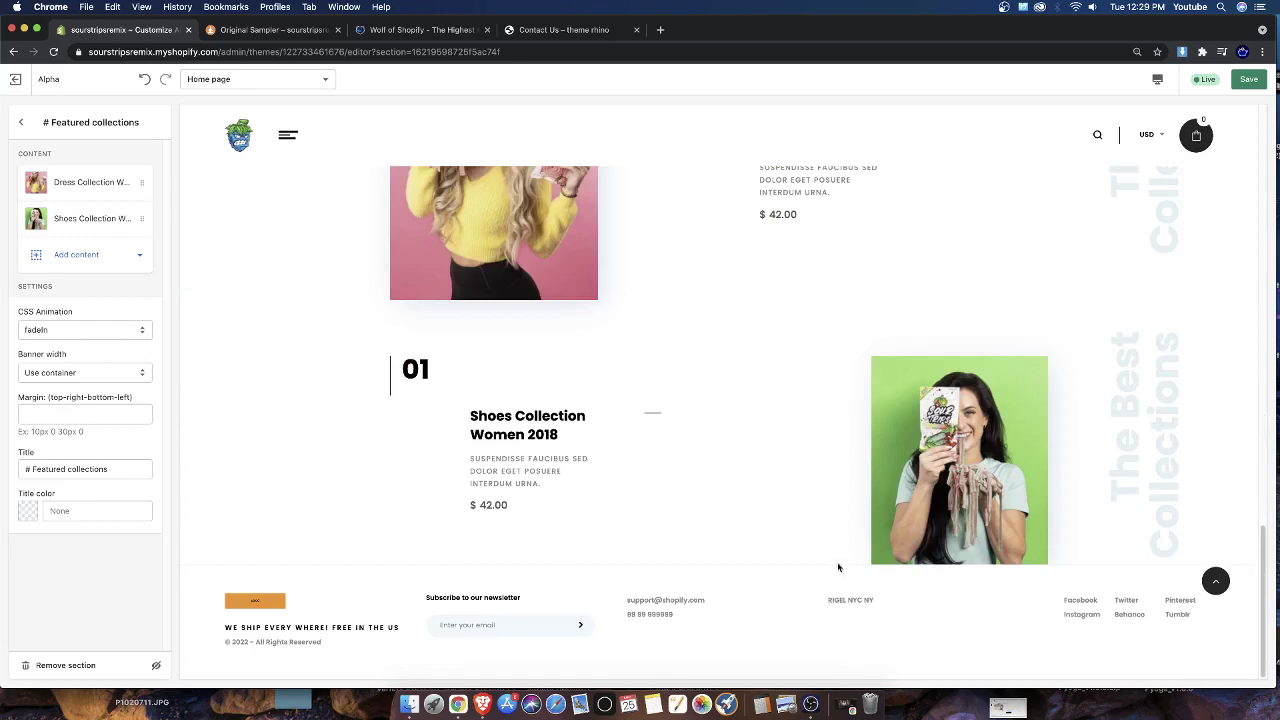
{"action": "left_click", "coordinate": [66, 416]}
{"action": "key", "text": "cmd+v"}
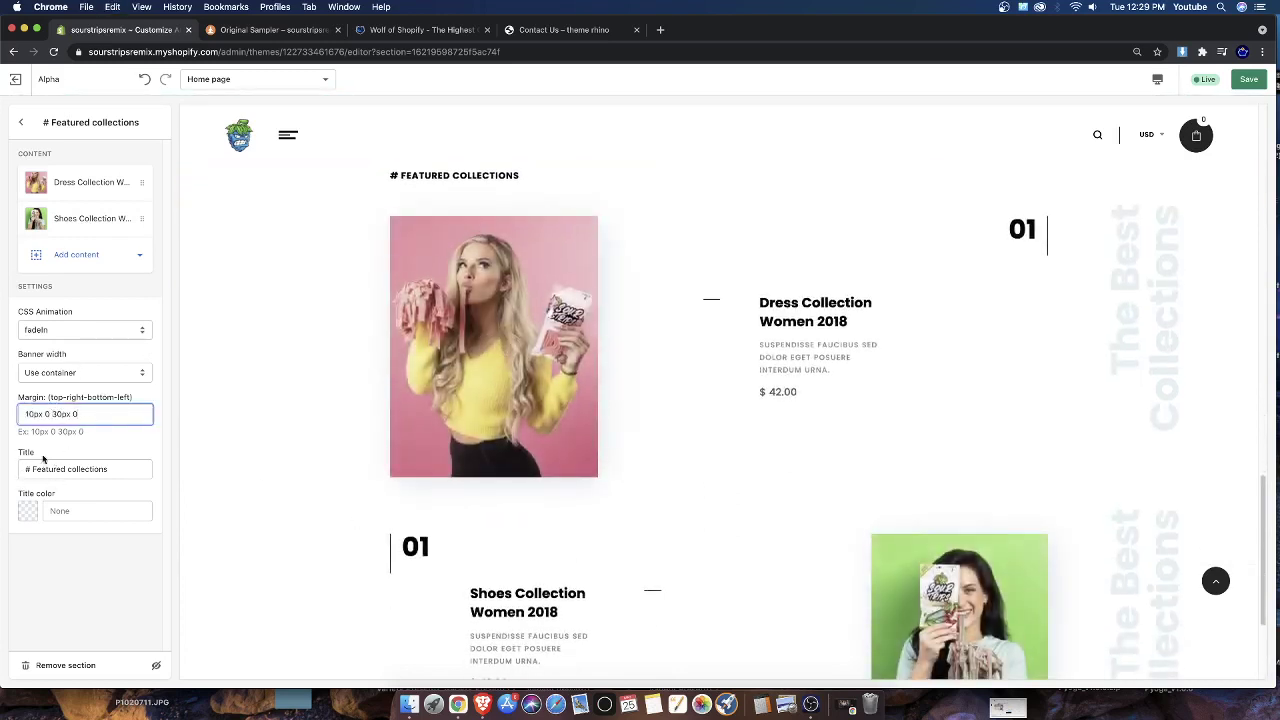
Set the Featured collections section's margin to 30px 0 30px 0 and check the spacing above and below the section
{"action": "left_click_drag", "start_coordinate": [86, 433], "coordinate": [35, 432]}
{"action": "scroll", "coordinate": [680, 406], "scroll_direction": "up", "scroll_amount": 1}
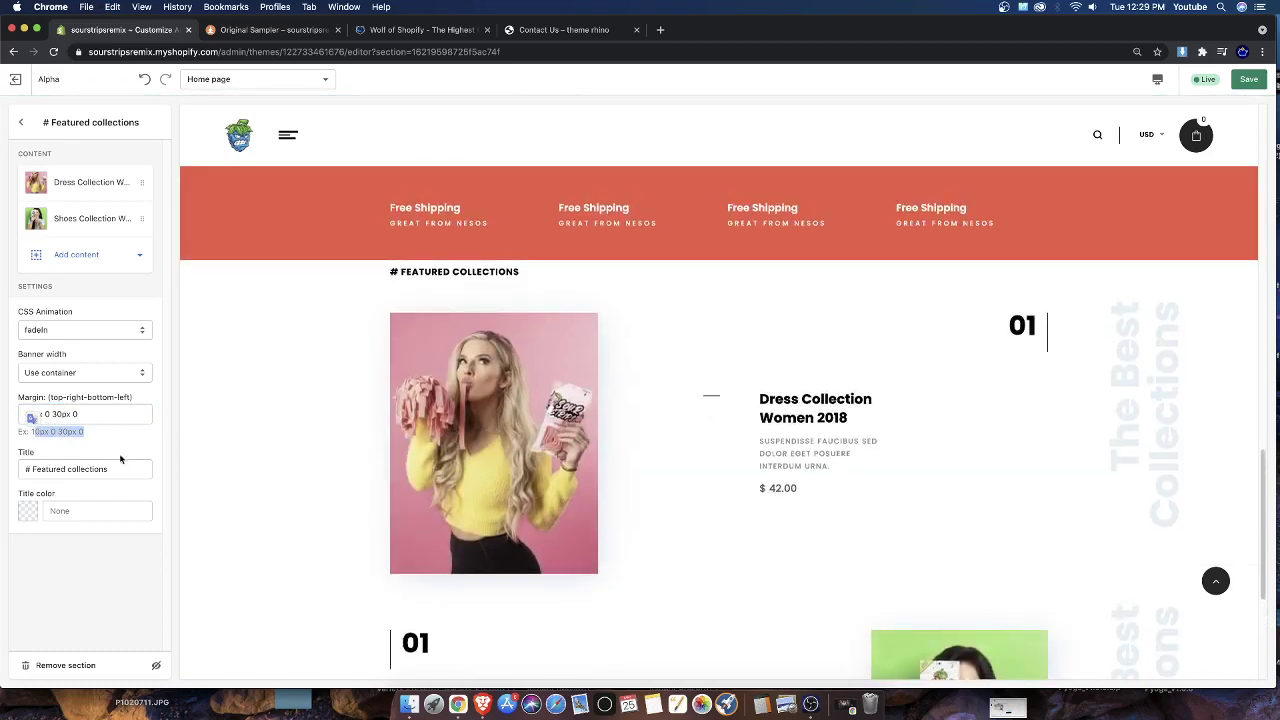
{"action": "left_click", "coordinate": [86, 418]}
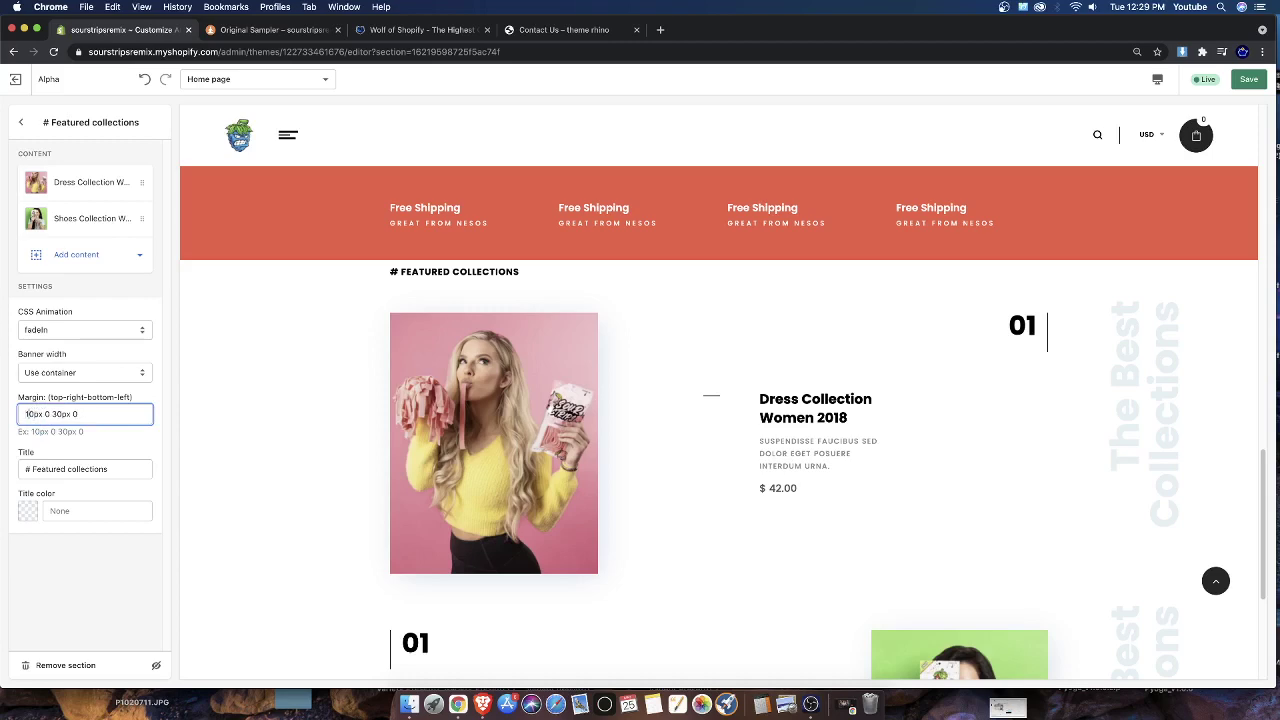
{"action": "left_click", "coordinate": [28, 414]}
{"action": "key", "text": "BackSpace"}
{"action": "type", "text": "3"}
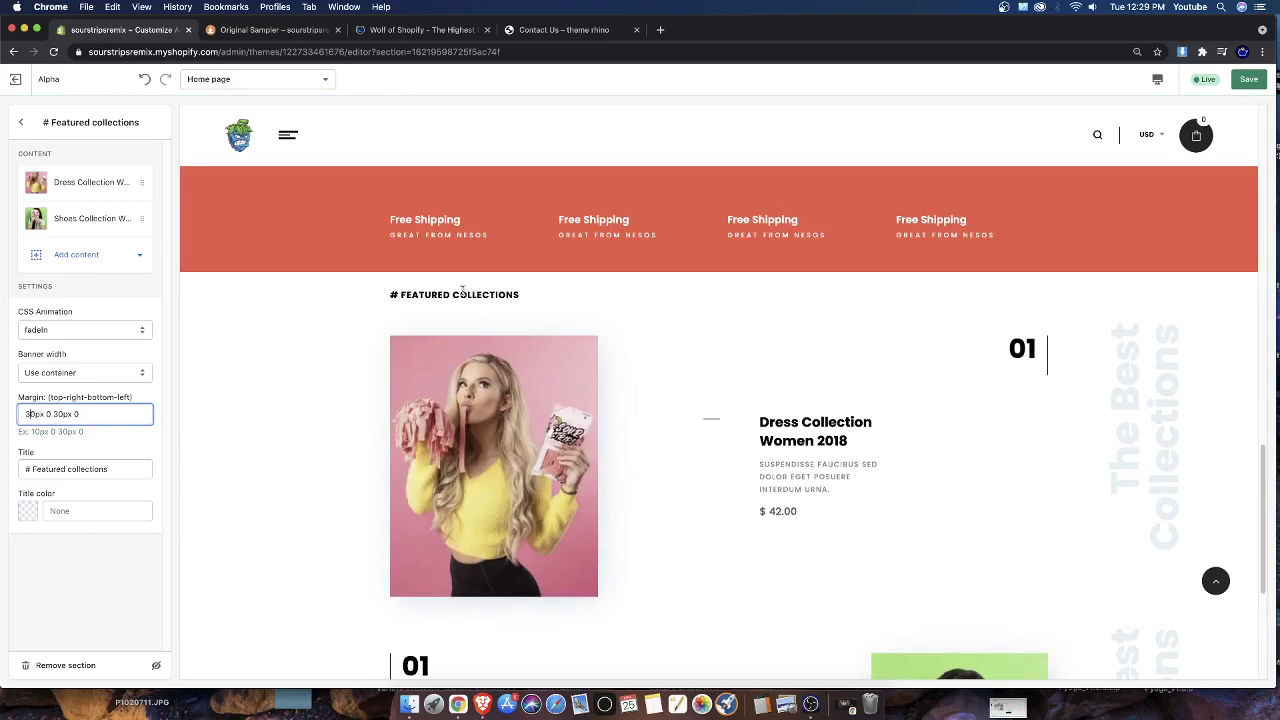
{"action": "scroll", "coordinate": [462, 290], "scroll_direction": "down", "scroll_amount": 5}
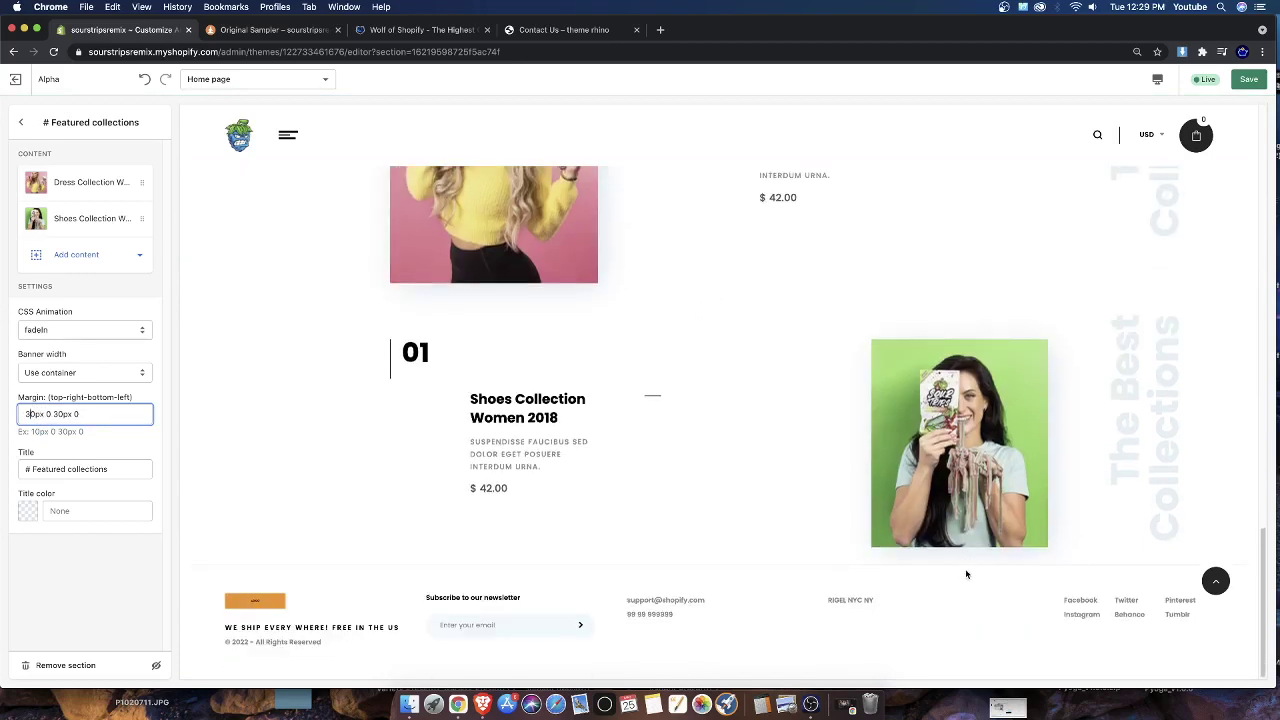
{"action": "scroll", "coordinate": [677, 481], "scroll_direction": "down", "scroll_amount": 2}
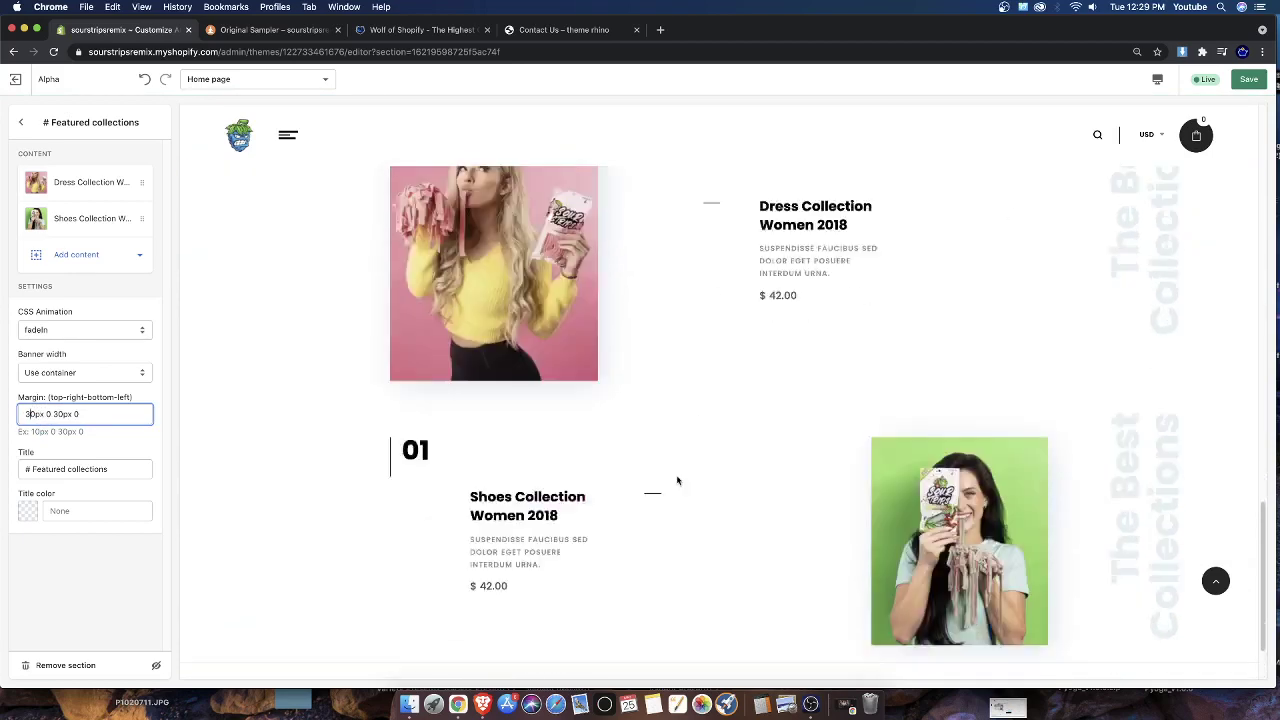
{"action": "scroll", "coordinate": [677, 481], "scroll_direction": "down", "scroll_amount": 1}
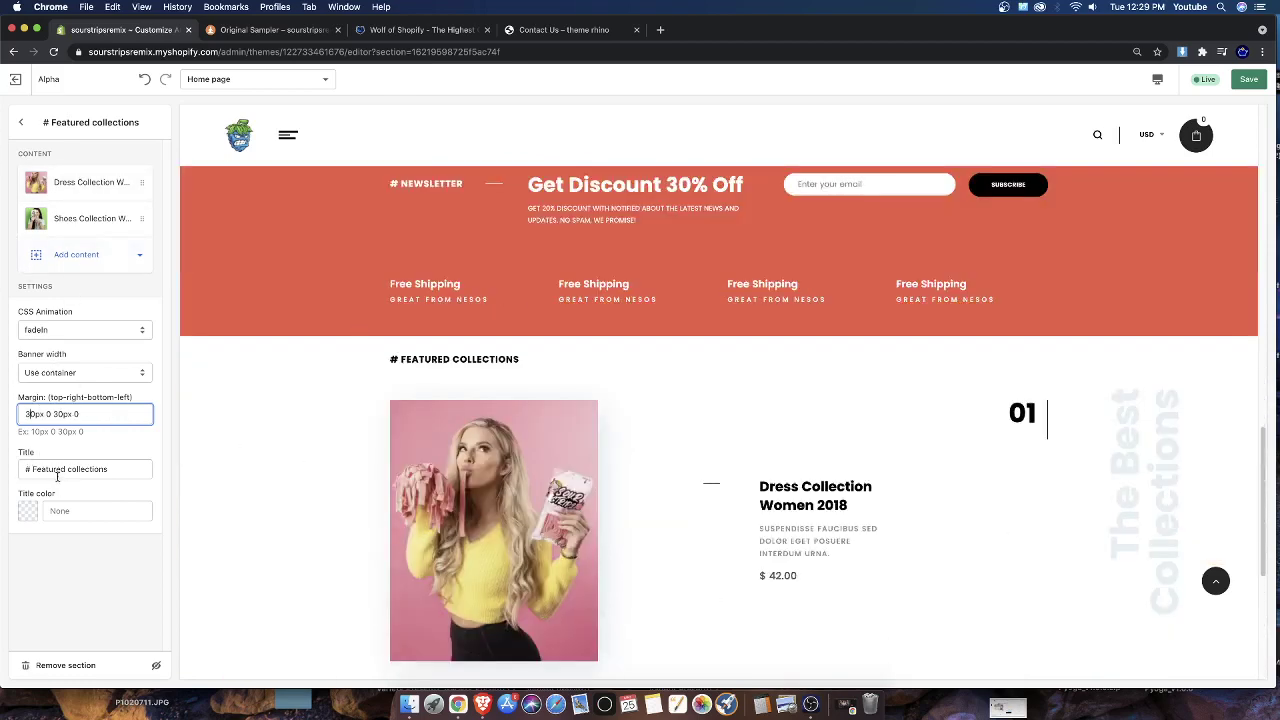
Change the Featured collections section's title to SHOP OUR BEST SELLING CANDY
{"action": "triple_click", "coordinate": [50, 469]}
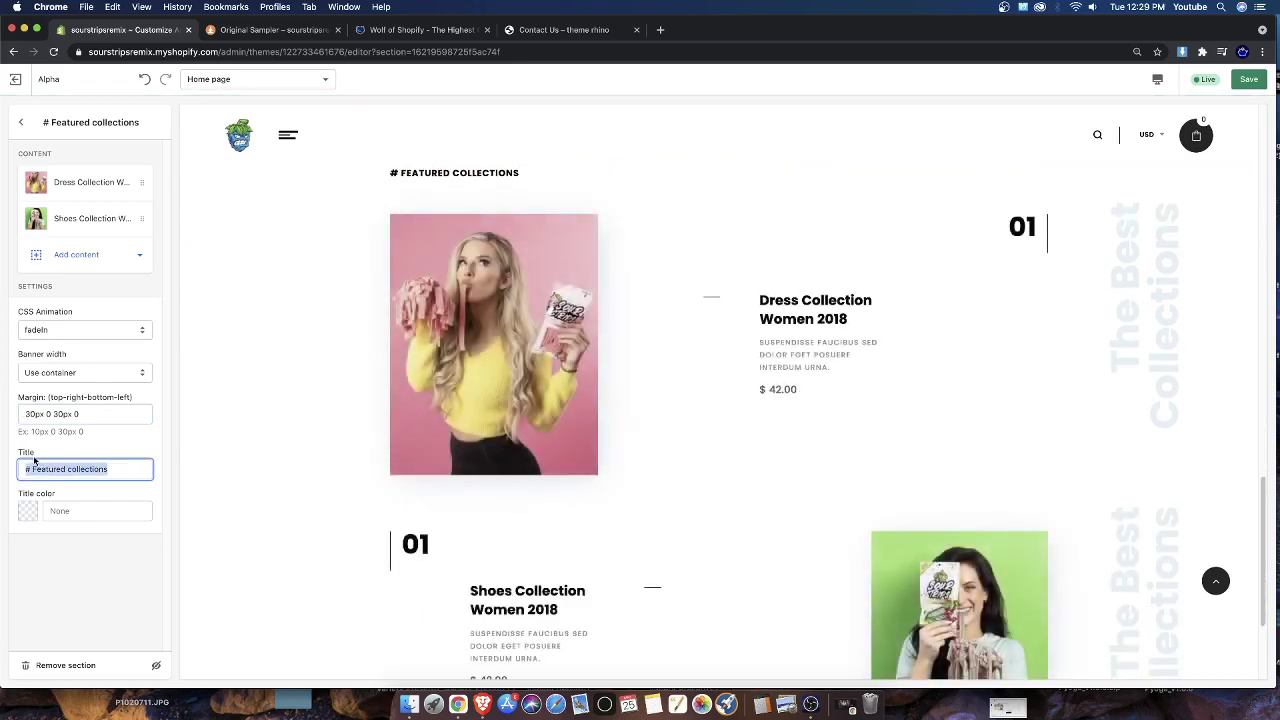
{"action": "key", "text": "BackSpace"}
{"action": "type", "text": "SHOP"}
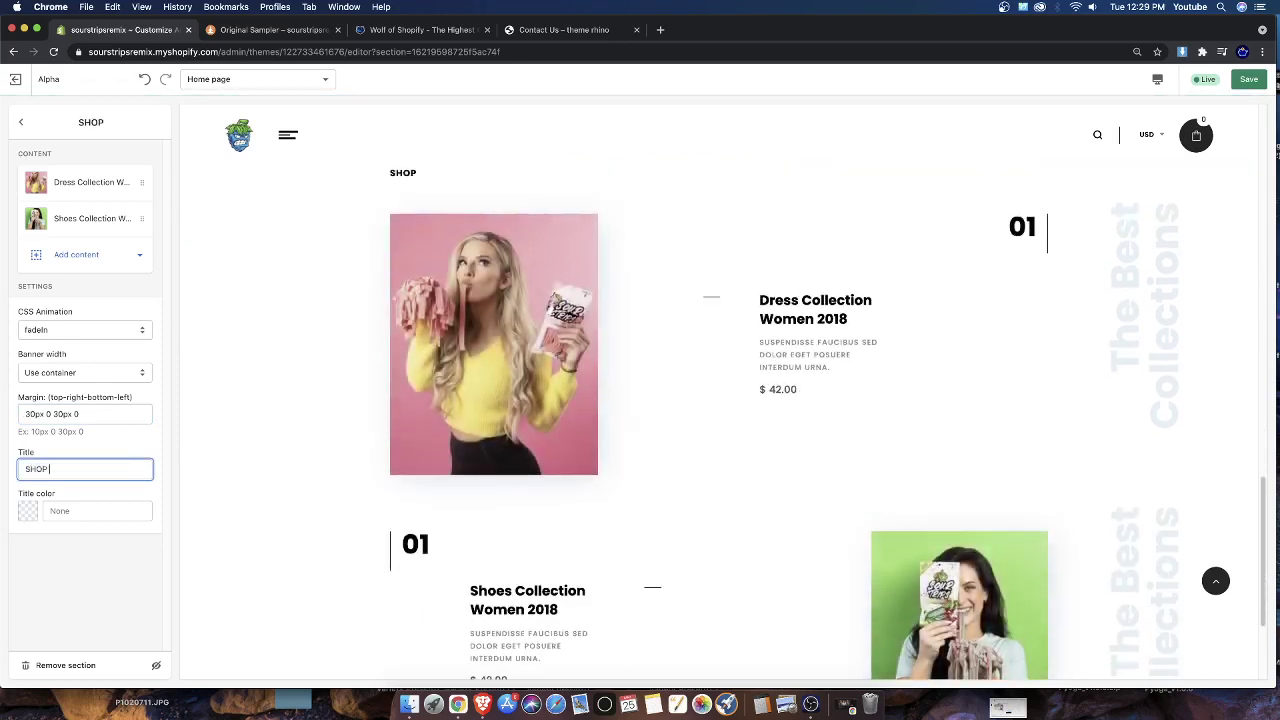
{"action": "type", "text": " OUR BEST CAN"}
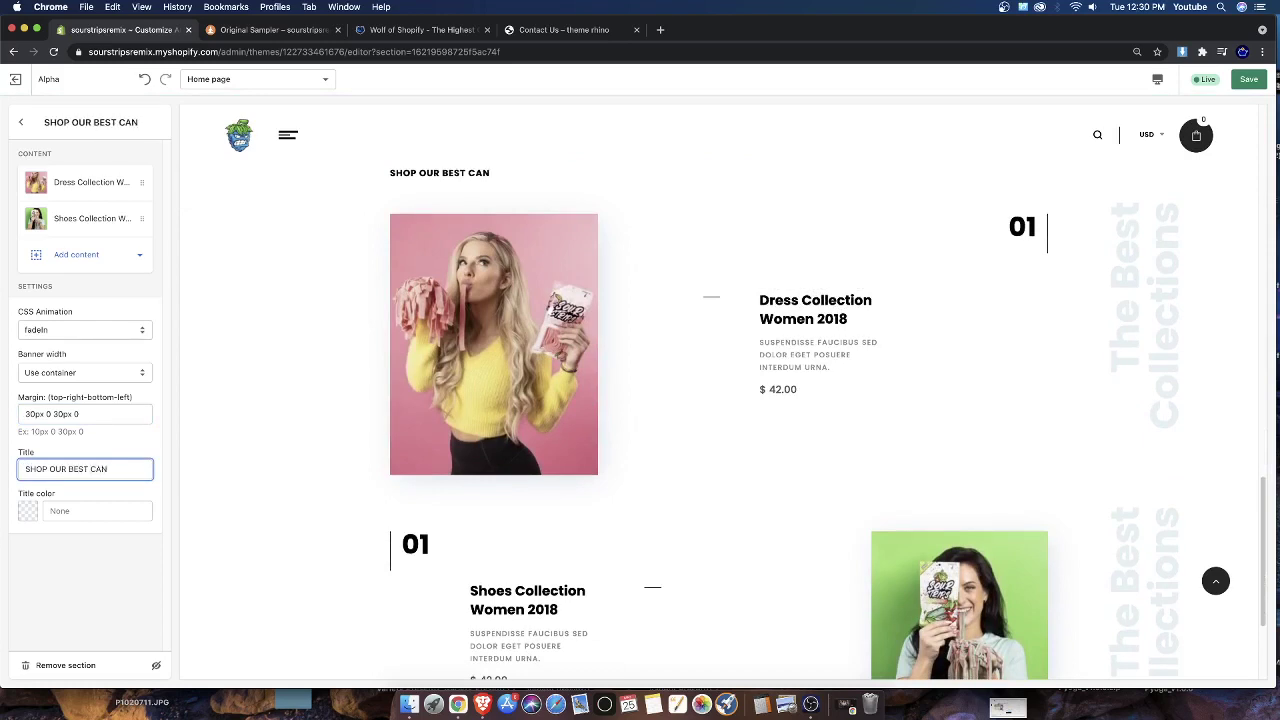
{"action": "type", "text": "DY"}
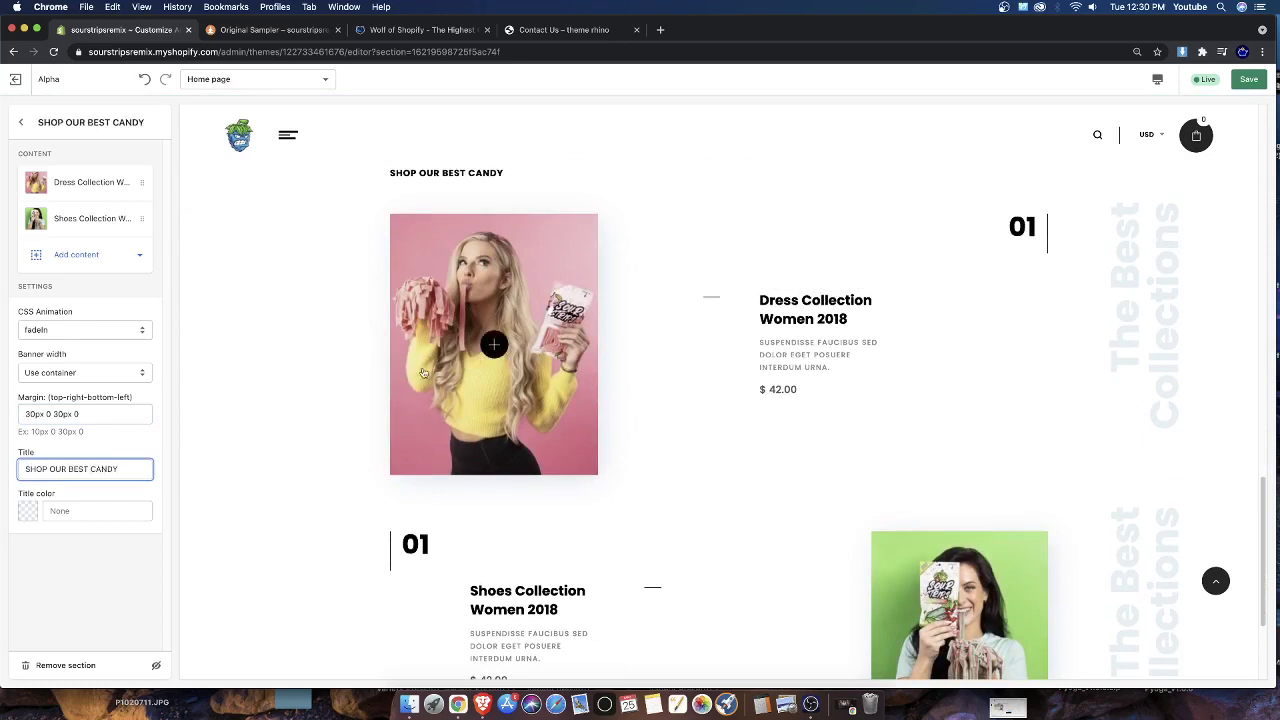
{"action": "type", "text": " SELLING"}
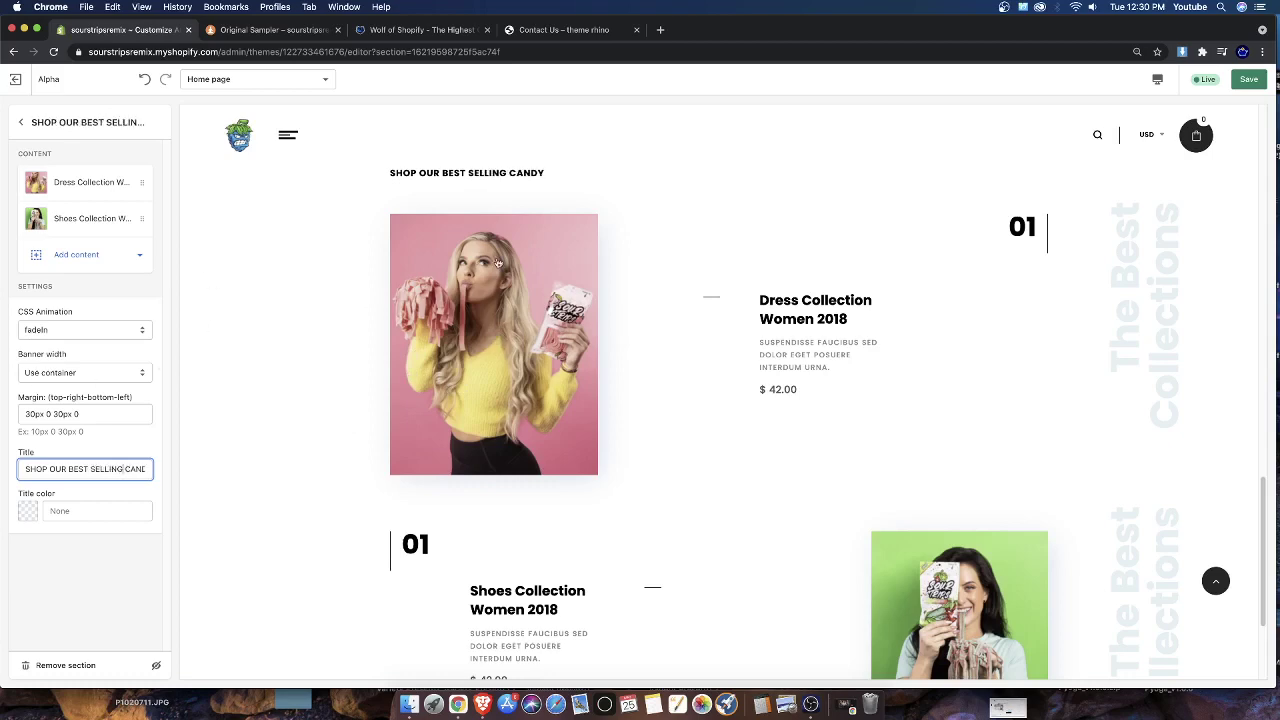
{"action": "double_click", "coordinate": [404, 173]}
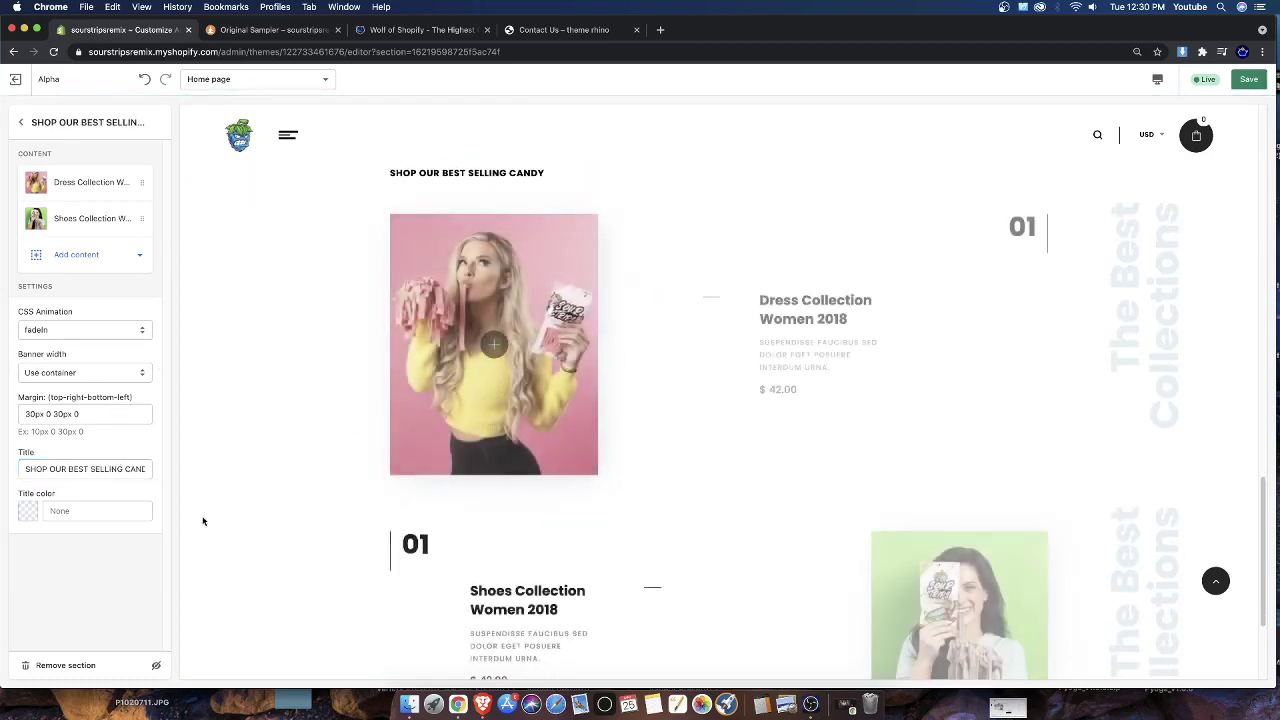
Try coral, orange and purple title colors, and set the section's title color to light purple E8BFFB
{"action": "left_click", "coordinate": [33, 510]}
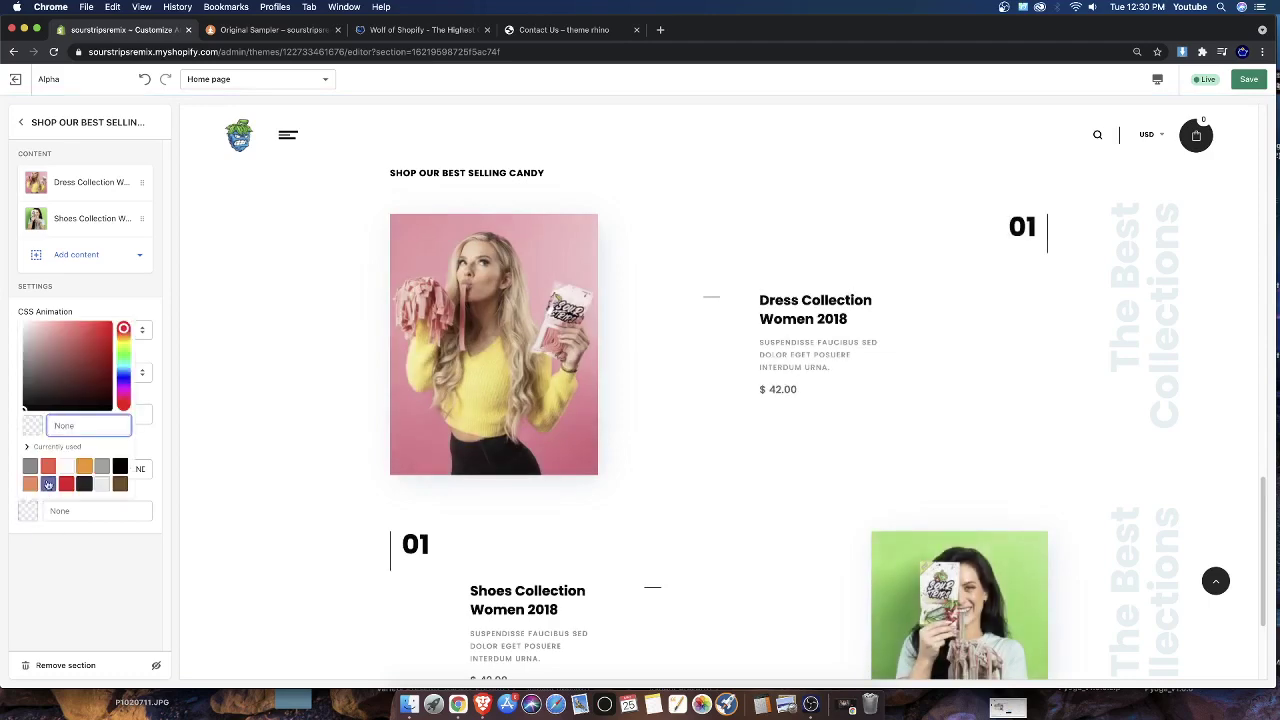
{"action": "left_click", "coordinate": [48, 466]}
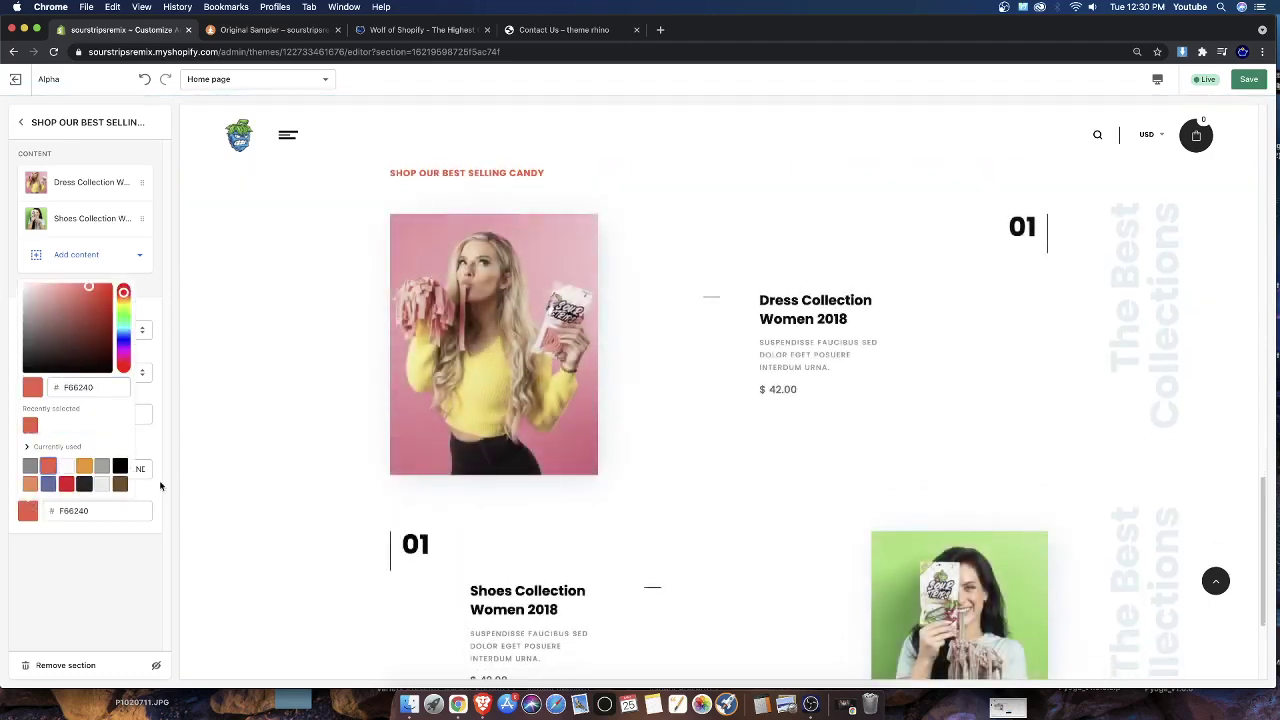
{"action": "left_click", "coordinate": [84, 466]}
{"action": "left_click_drag", "start_coordinate": [122, 320], "coordinate": [128, 354]}
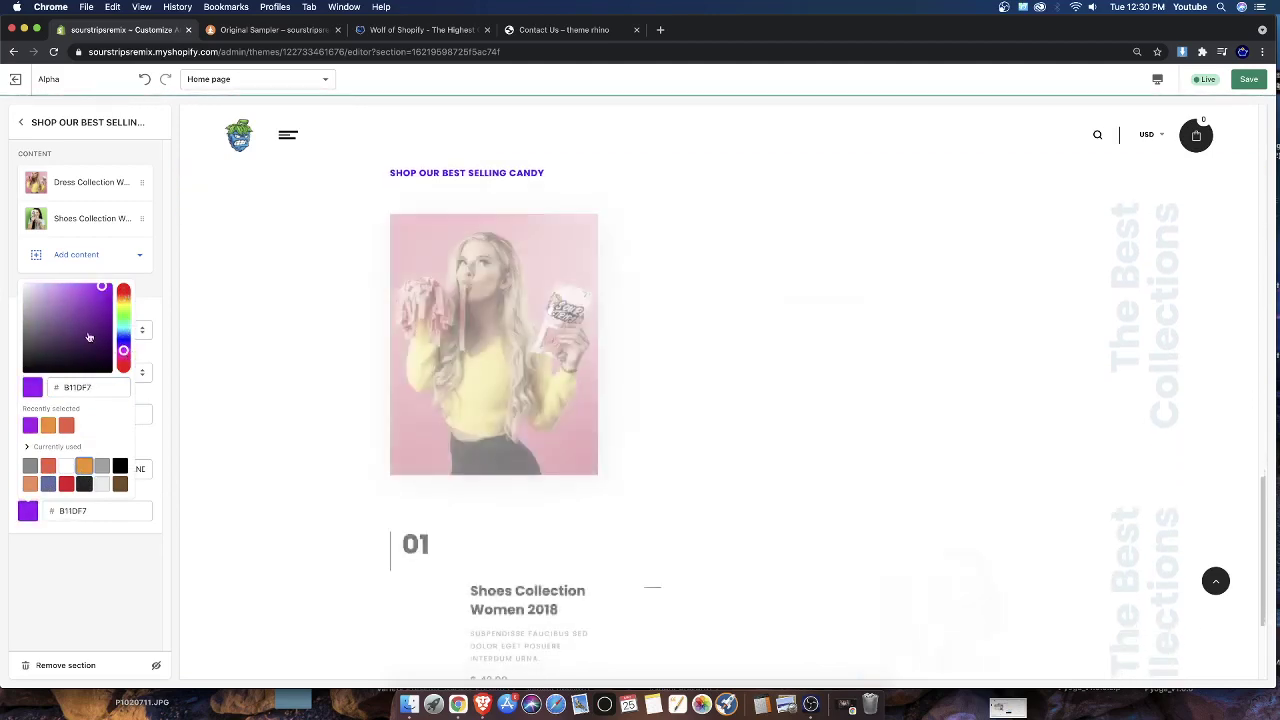
{"action": "left_click", "coordinate": [66, 287]}
{"action": "left_click", "coordinate": [43, 286]}
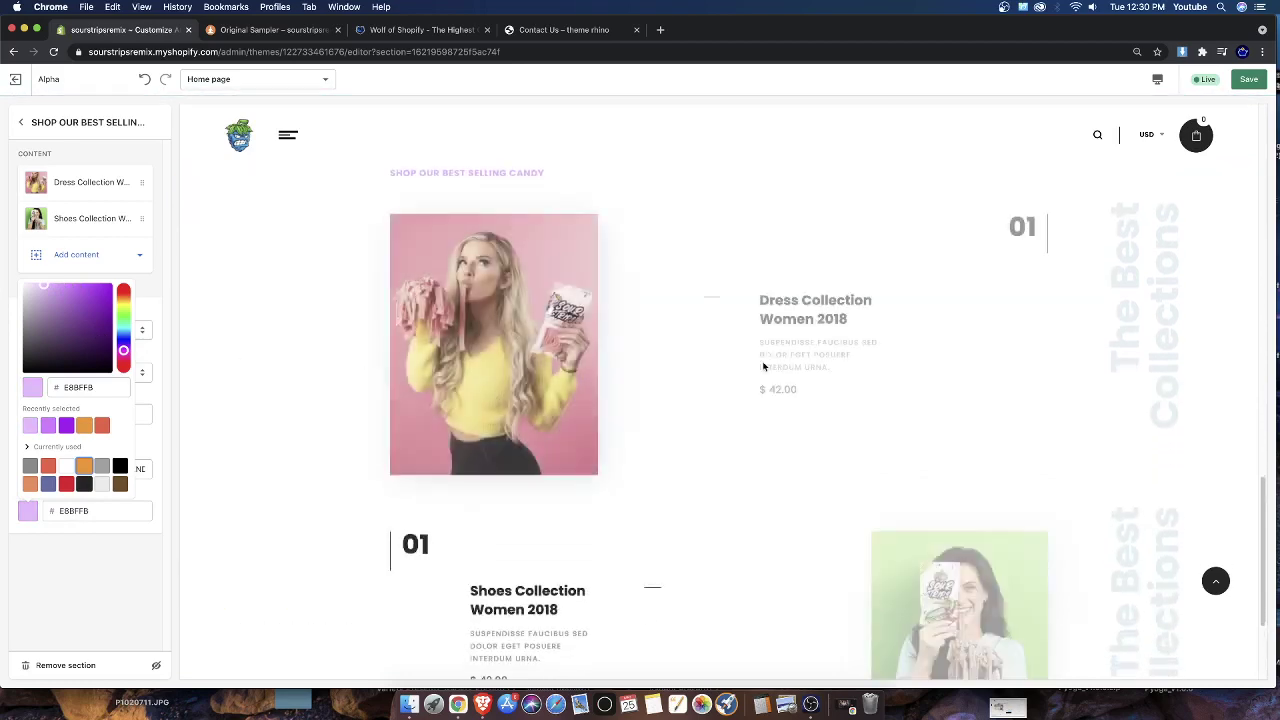
{"action": "scroll", "coordinate": [677, 280], "scroll_direction": "down", "scroll_amount": 2}
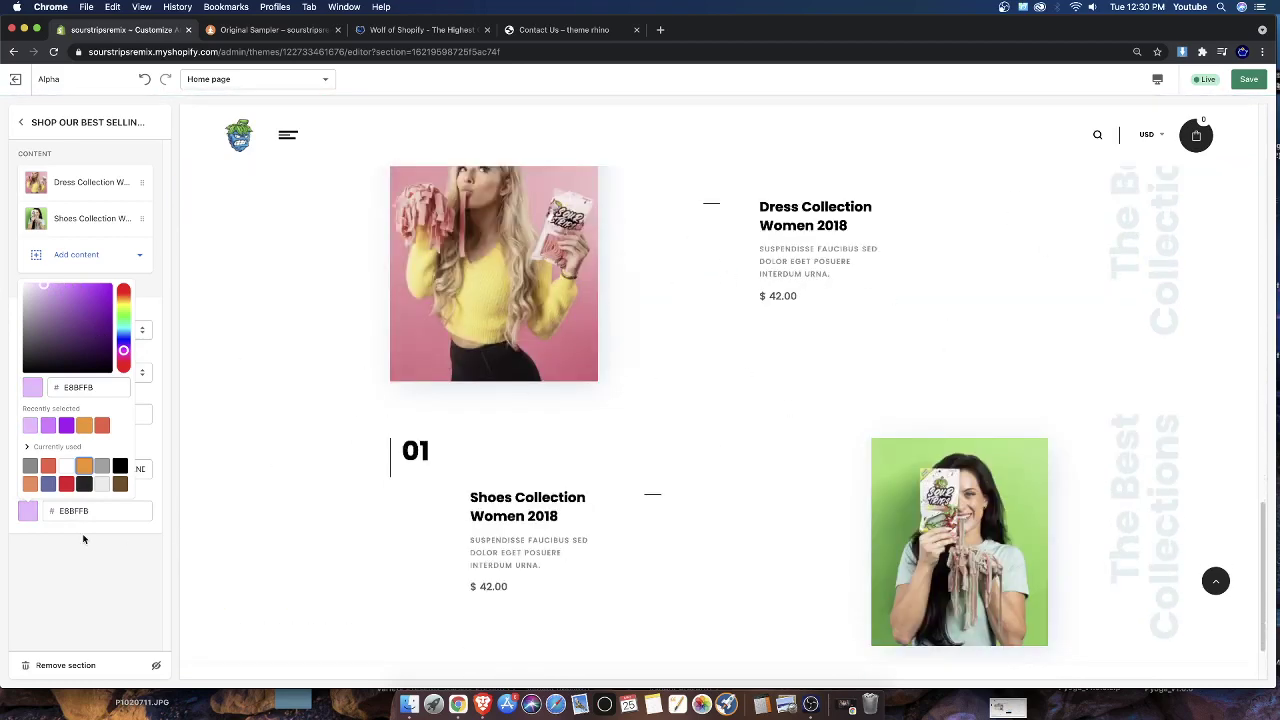
{"action": "left_click", "coordinate": [85, 538]}
{"action": "scroll", "coordinate": [301, 308], "scroll_direction": "up", "scroll_amount": 3}
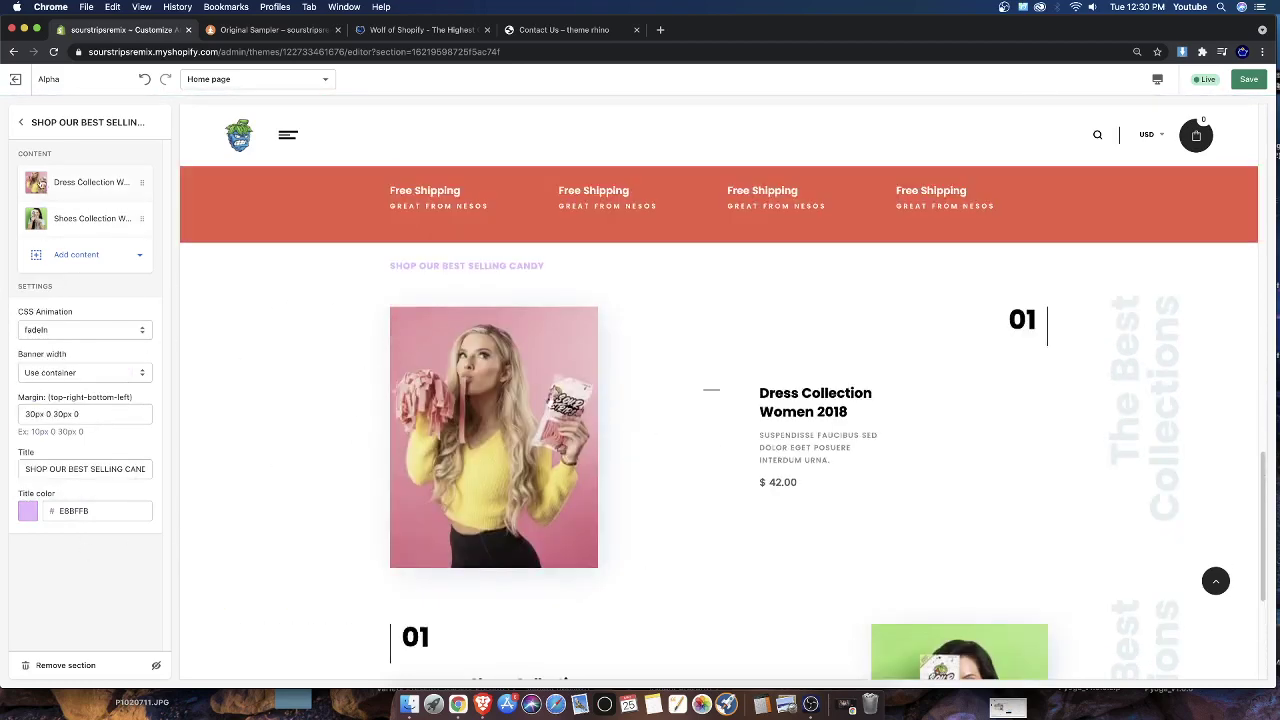
Open the Dress Collection Women 2018 block and examine its number, title, text and price settings against the preview
{"action": "left_click", "coordinate": [97, 182]}
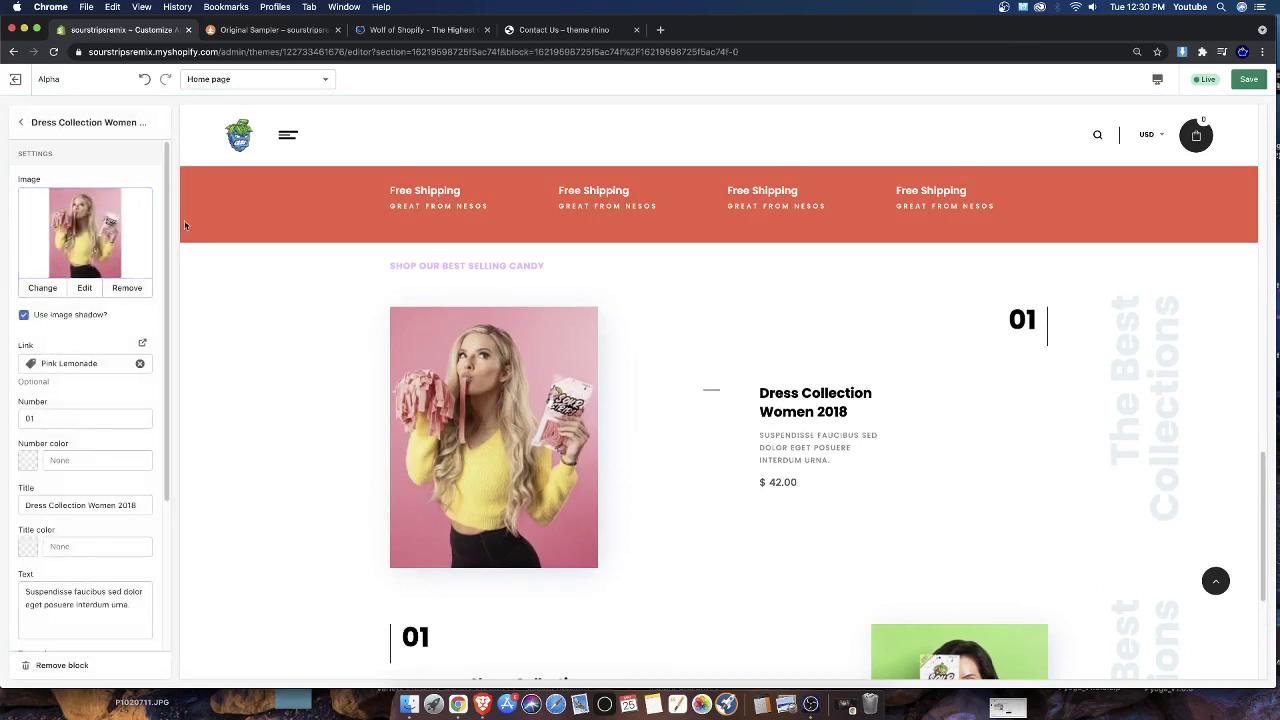
{"action": "scroll", "coordinate": [120, 405], "scroll_direction": "down", "scroll_amount": 2}
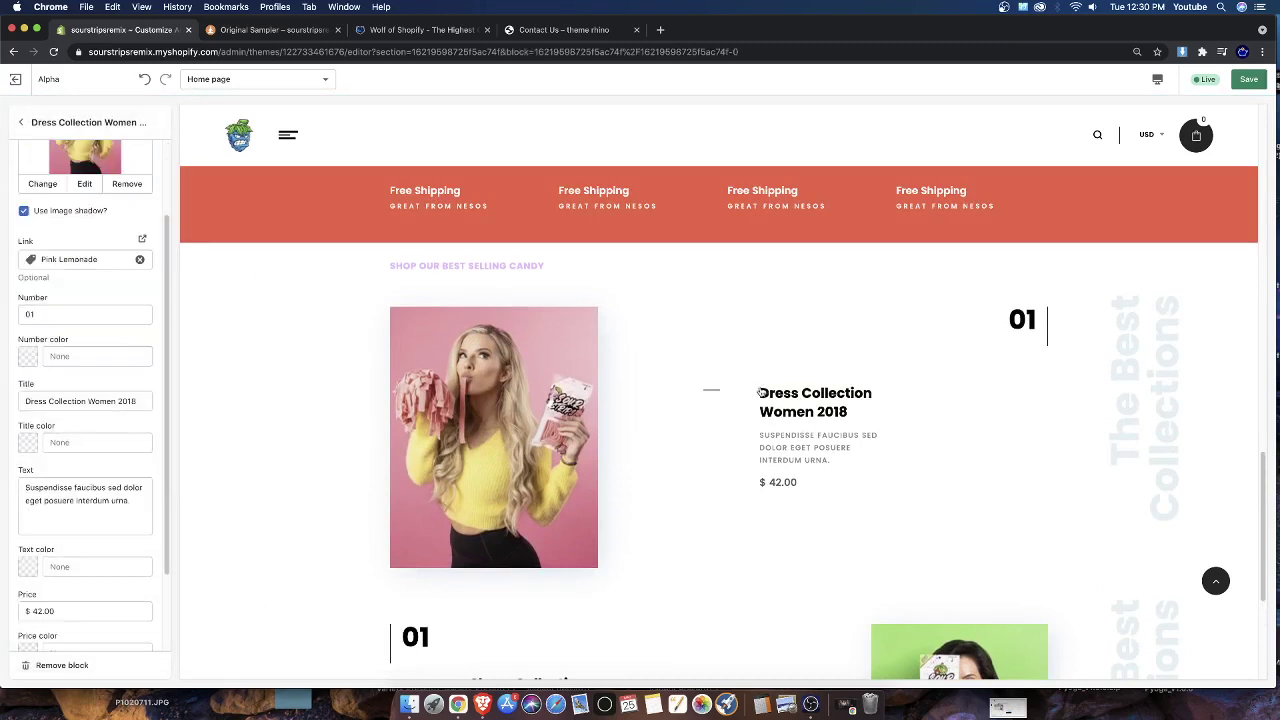
{"action": "scroll", "coordinate": [33, 300], "scroll_direction": "down", "scroll_amount": 1}
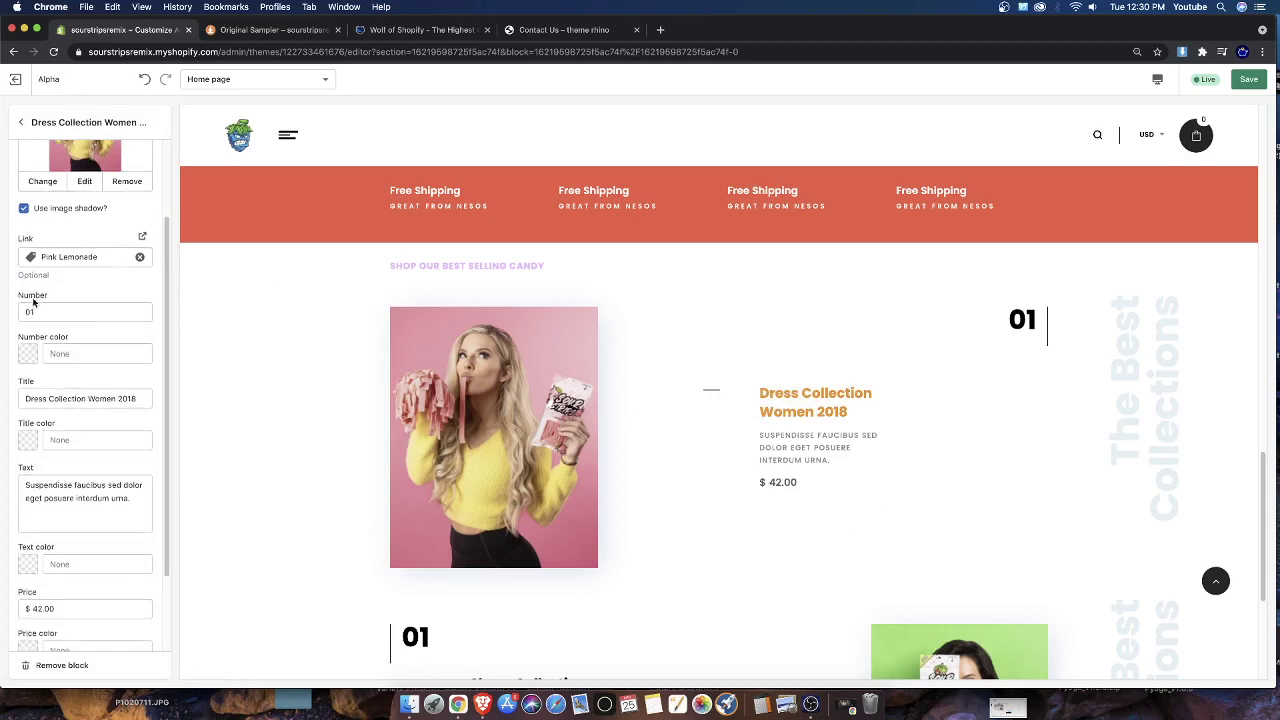
{"action": "scroll", "coordinate": [33, 300], "scroll_direction": "up", "scroll_amount": 1}
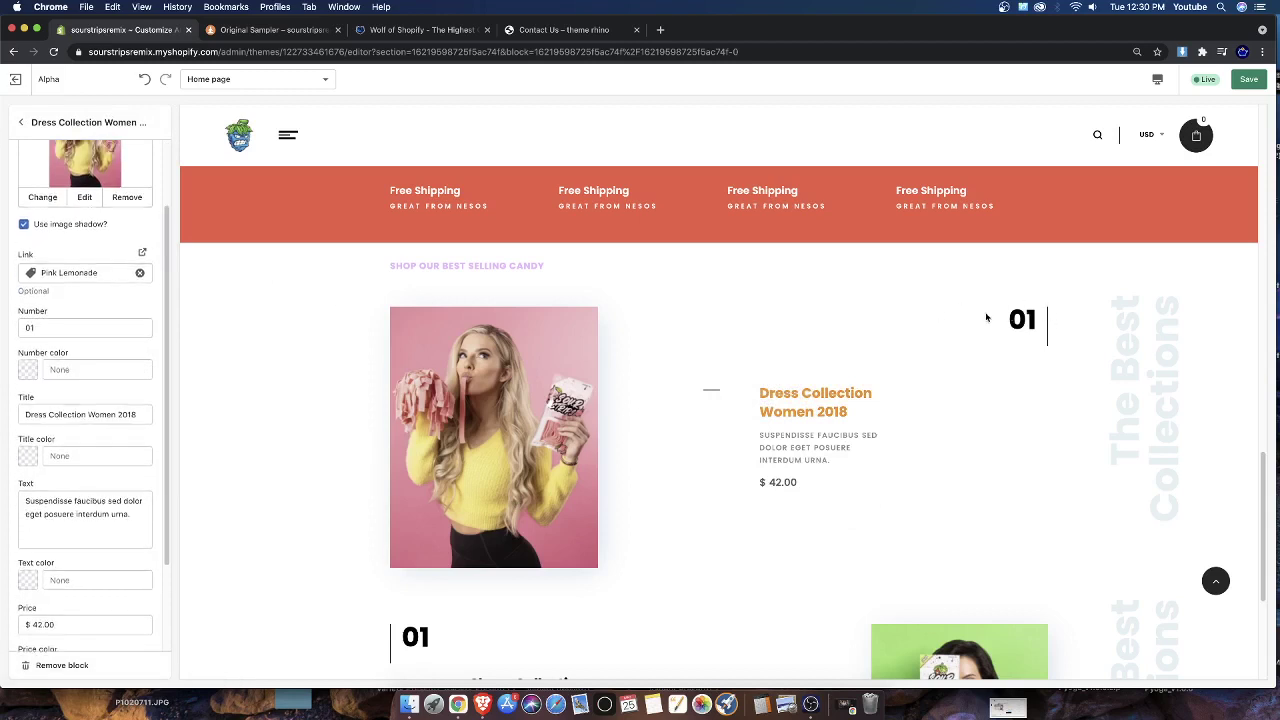
{"action": "left_click", "coordinate": [90, 328]}
{"action": "scroll", "coordinate": [857, 350], "scroll_direction": "down", "scroll_amount": 3}
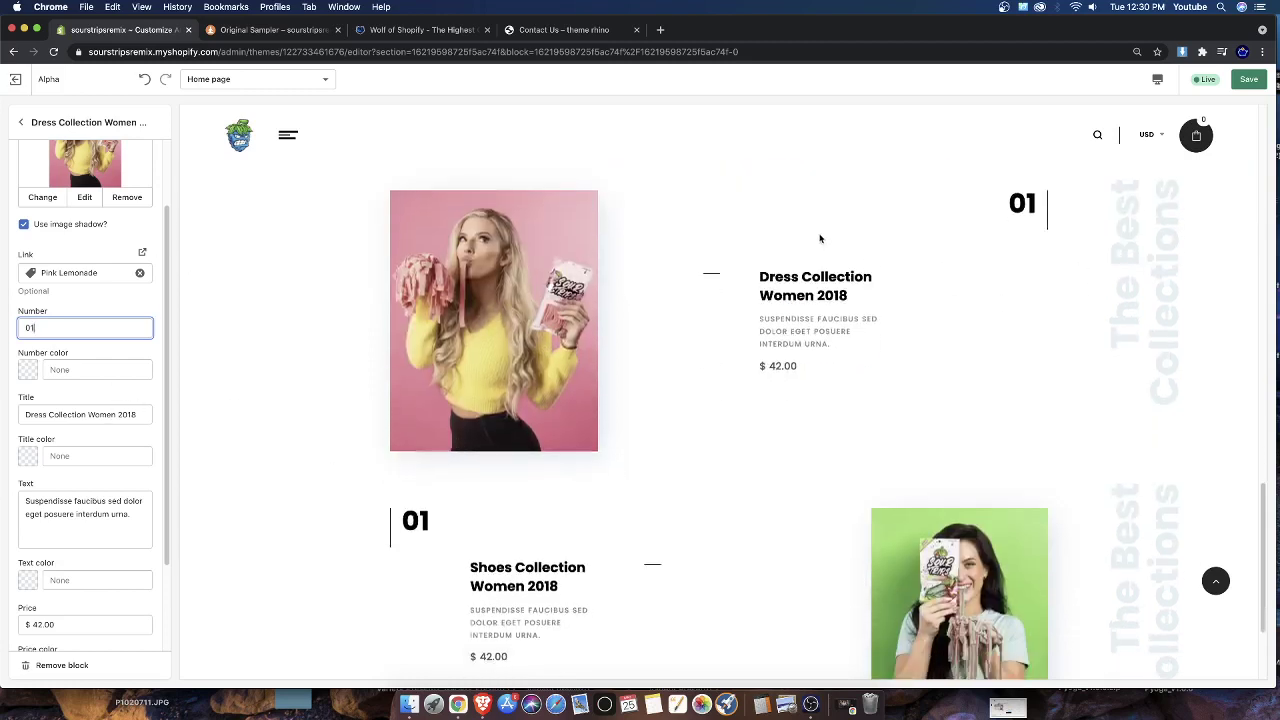
Try removing the Dress Collection Women 2018 block's number, and restore it as 01
{"action": "double_click", "coordinate": [34, 327]}
{"action": "left_click", "coordinate": [35, 323]}
{"action": "key", "text": "BackSpace"}
{"action": "key", "text": "BackSpace"}
{"action": "scroll", "coordinate": [800, 400], "scroll_direction": "up", "scroll_amount": 1}
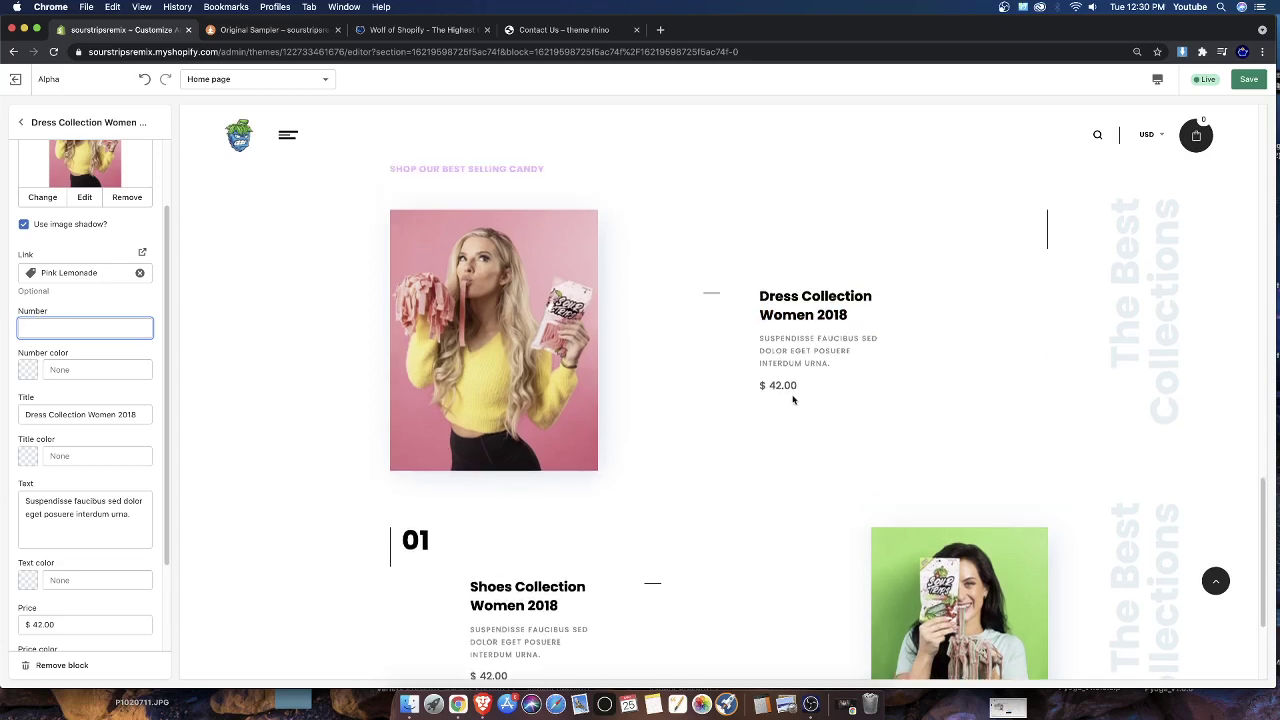
{"action": "type", "text": "01"}
{"action": "scroll", "coordinate": [68, 431], "scroll_direction": "down", "scroll_amount": 1}
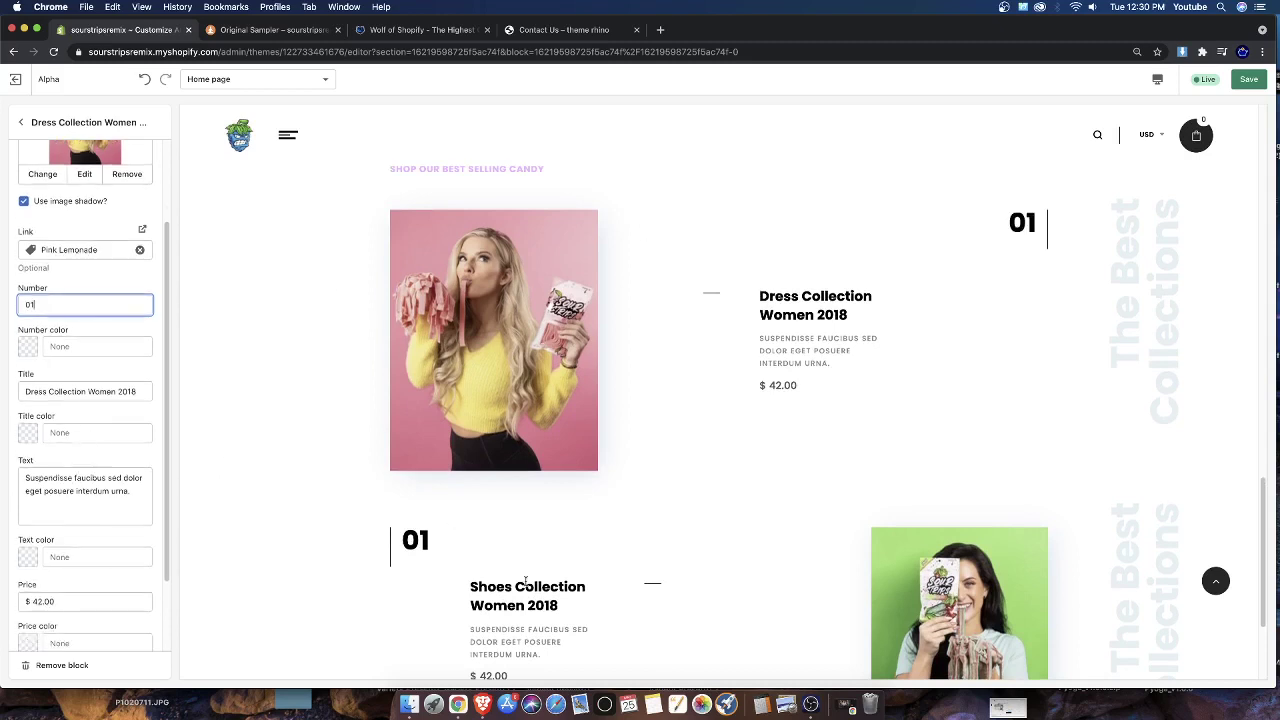
Set the Shoes Collection Women 2018 block's number to 02 and return to the section settings
{"action": "left_click", "coordinate": [22, 124]}
{"action": "left_click", "coordinate": [40, 216]}
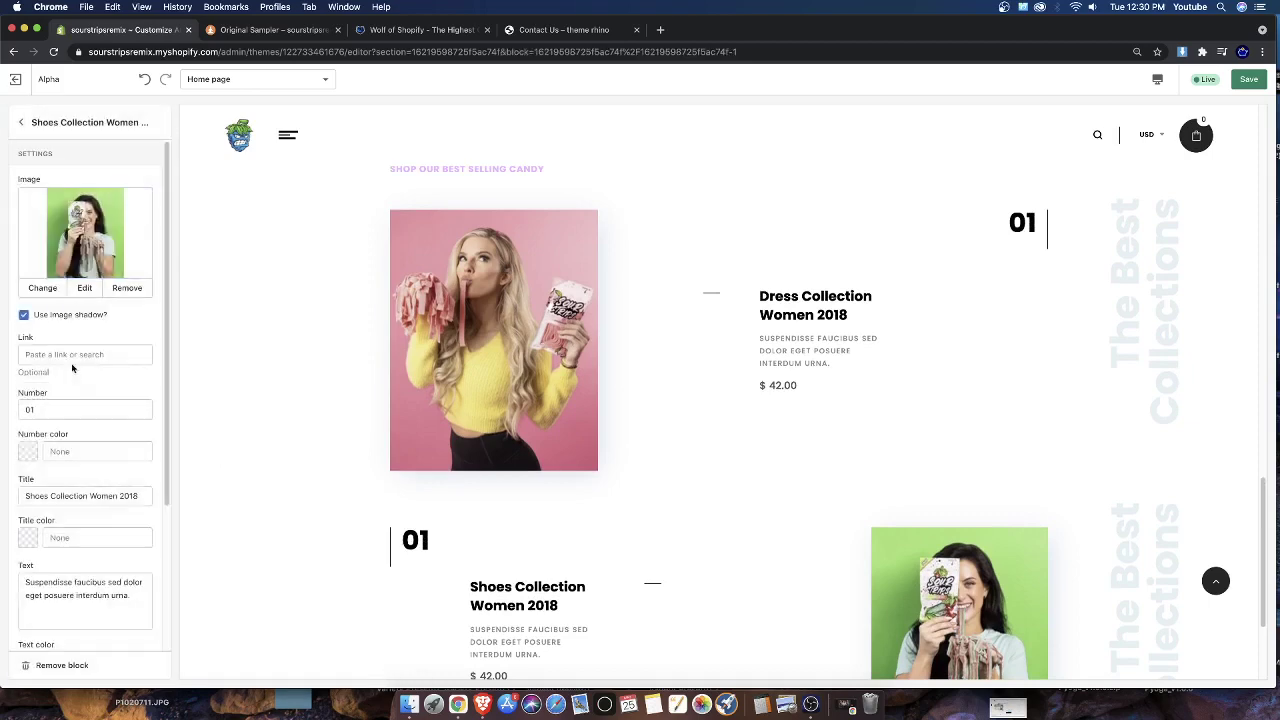
{"action": "left_click", "coordinate": [48, 414]}
{"action": "key", "text": "BackSpace"}
{"action": "type", "text": "2"}
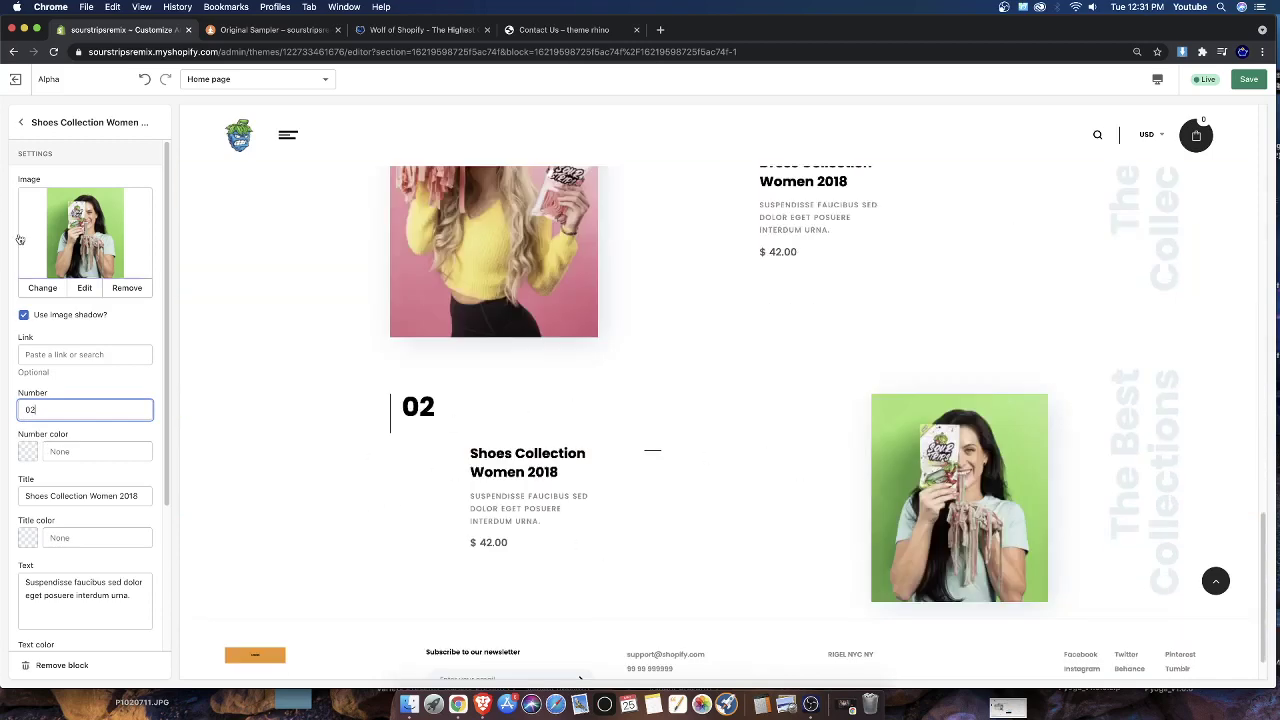
{"action": "left_click", "coordinate": [21, 123]}
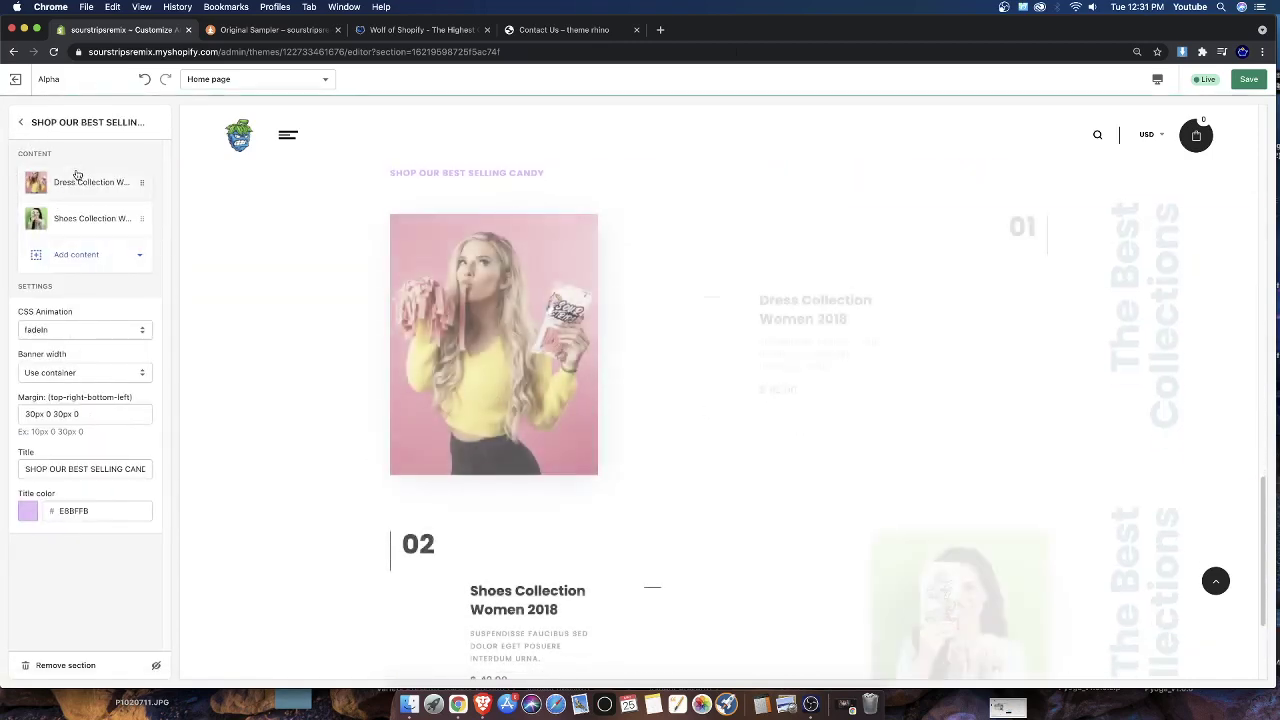
Review the Dress Collection Women 2018 block's image and product link, and return to the section settings
{"action": "left_click", "coordinate": [38, 178]}
{"action": "scroll", "coordinate": [57, 474], "scroll_direction": "down", "scroll_amount": 1}
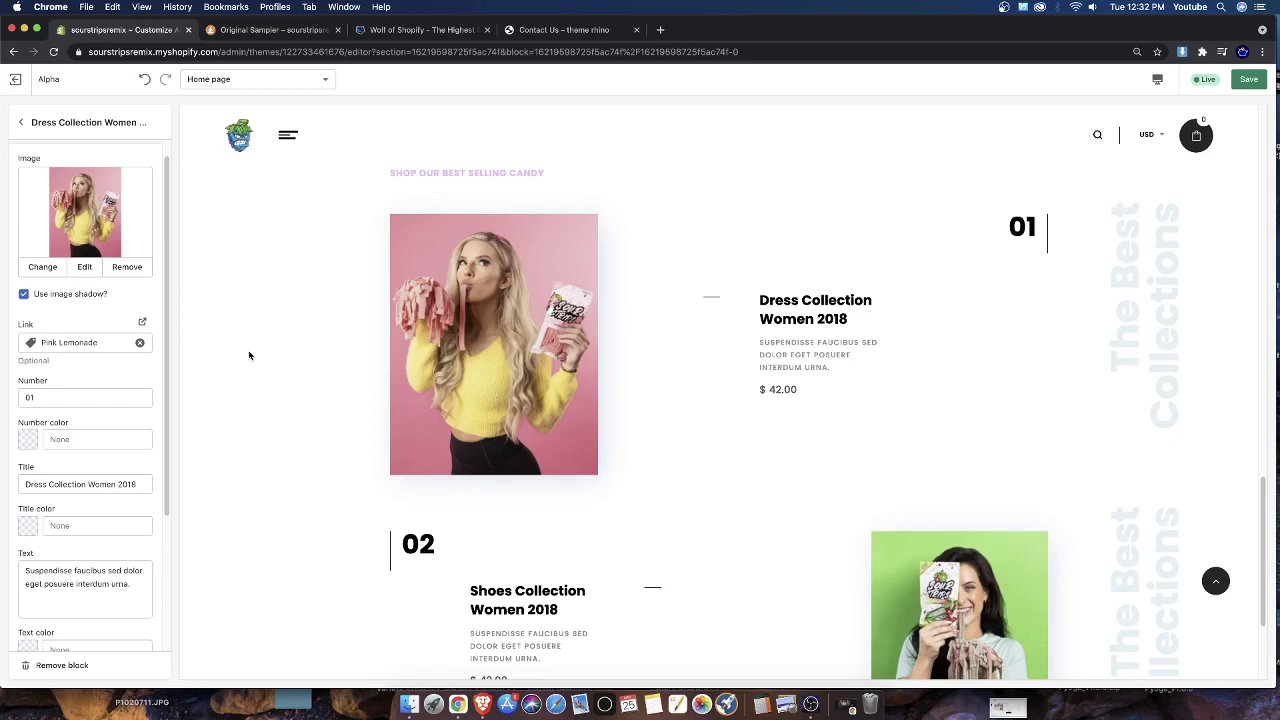
{"action": "scroll", "coordinate": [250, 370], "scroll_direction": "down", "scroll_amount": 1}
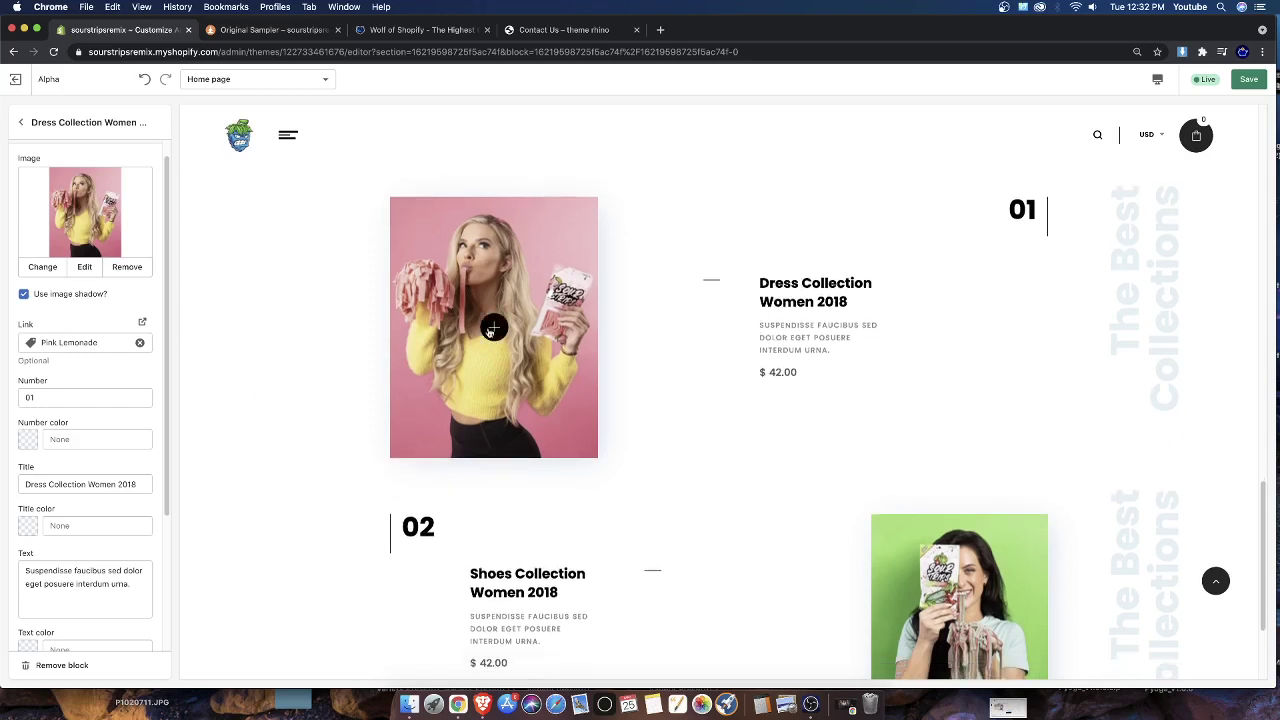
{"action": "left_click", "coordinate": [22, 122]}
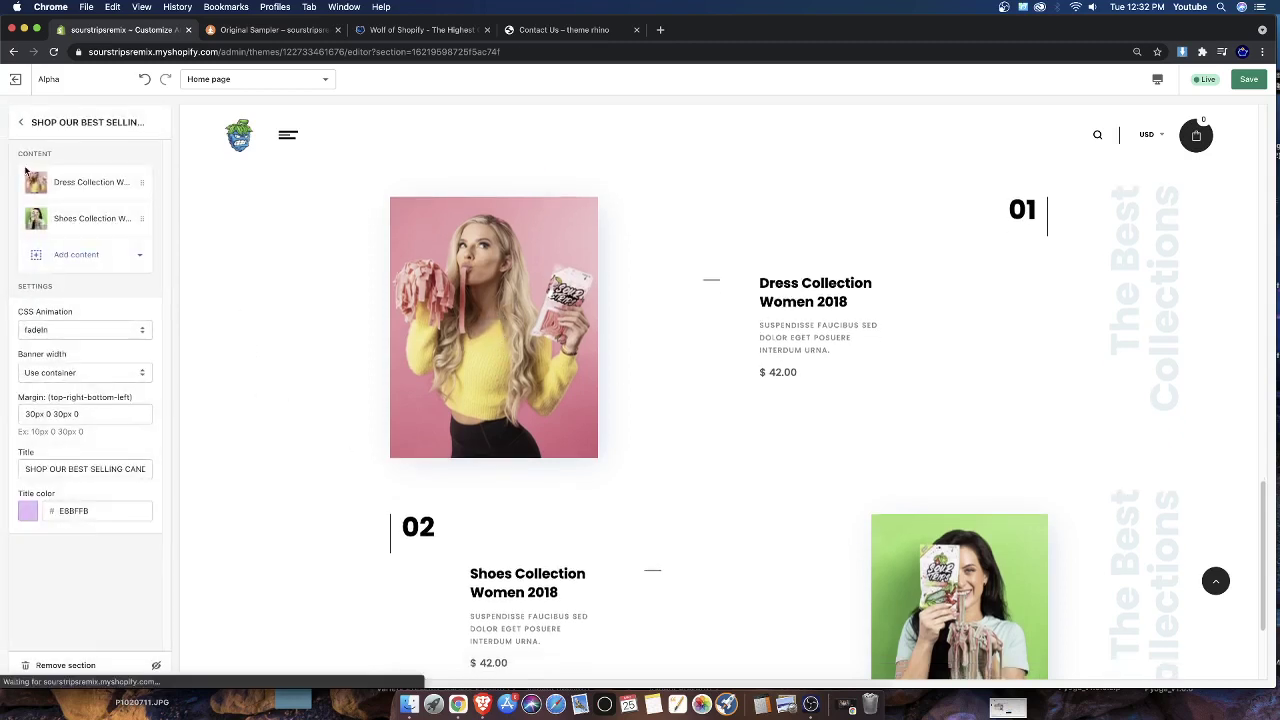
Link the Shoes Collection Women 2018 block to the Green Apple product
{"action": "left_click", "coordinate": [78, 220]}
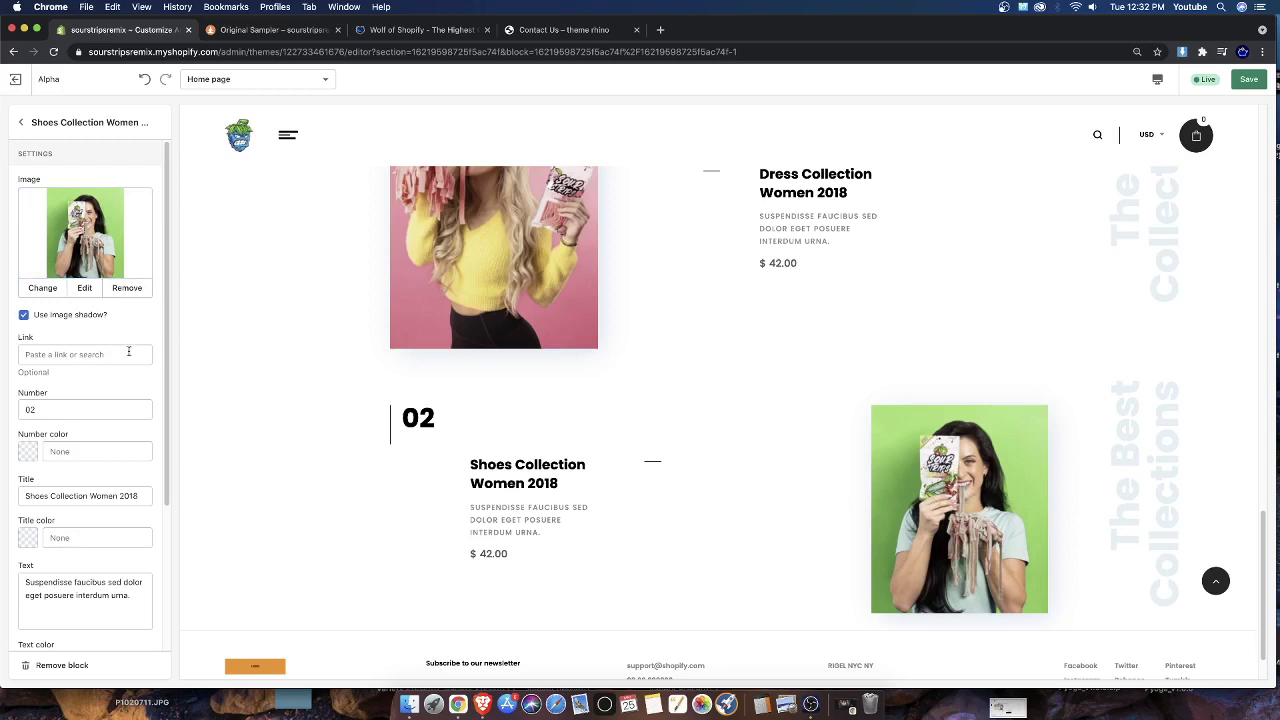
{"action": "left_click", "coordinate": [97, 355]}
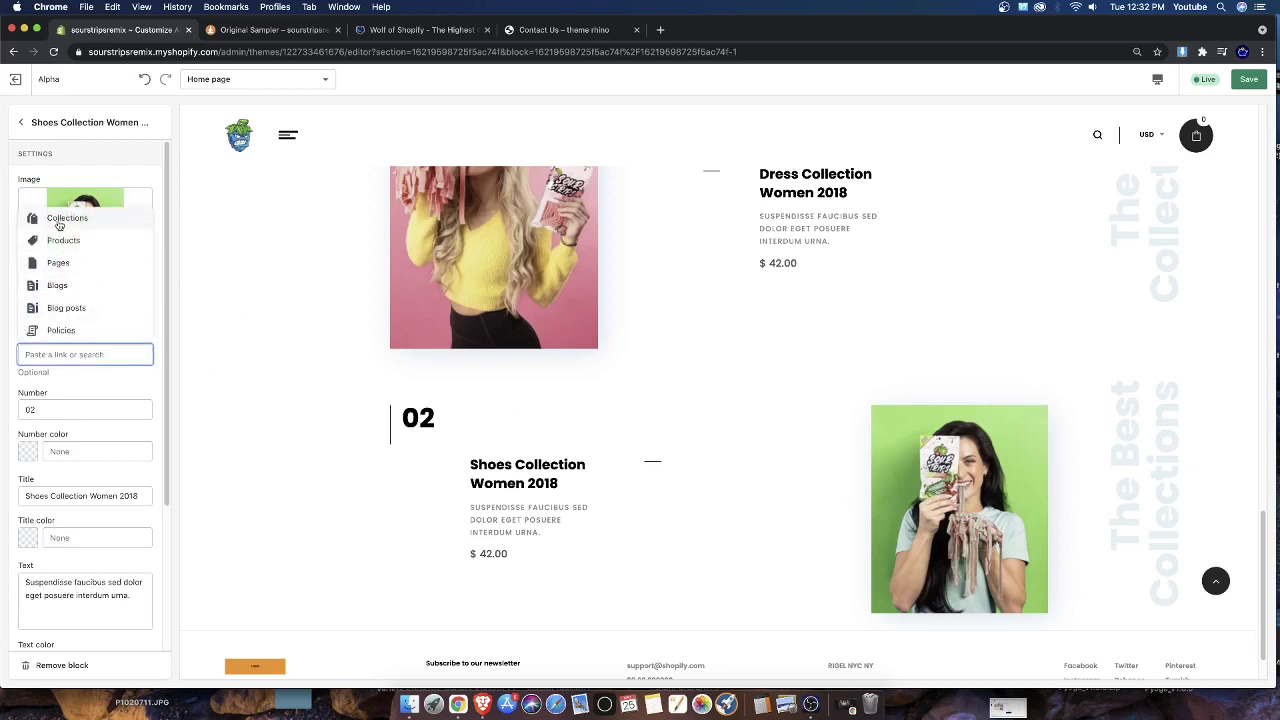
{"action": "left_click", "coordinate": [59, 226]}
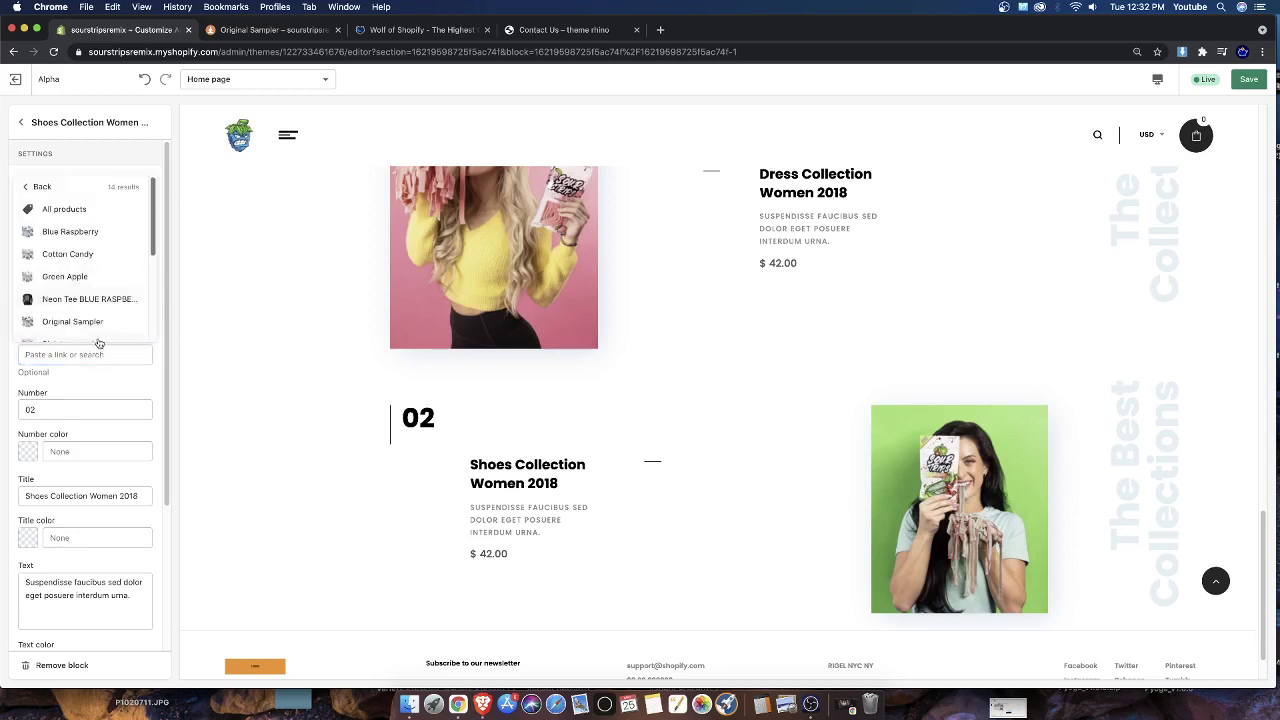
{"action": "left_click", "coordinate": [68, 276]}
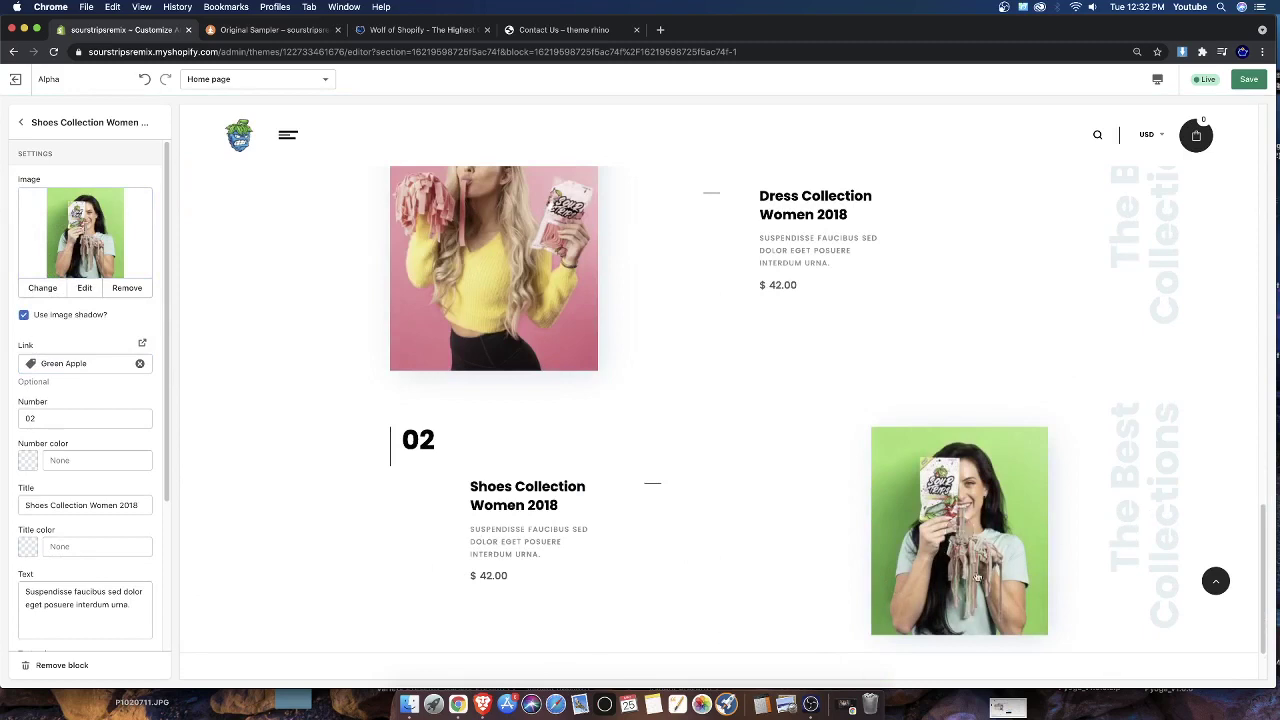
Check the remaining settings of the Shoes Collection Women 2018 block and save the home page changes
{"action": "scroll", "coordinate": [112, 535], "scroll_direction": "down", "scroll_amount": 1}
{"action": "scroll", "coordinate": [112, 535], "scroll_direction": "down", "scroll_amount": 2}
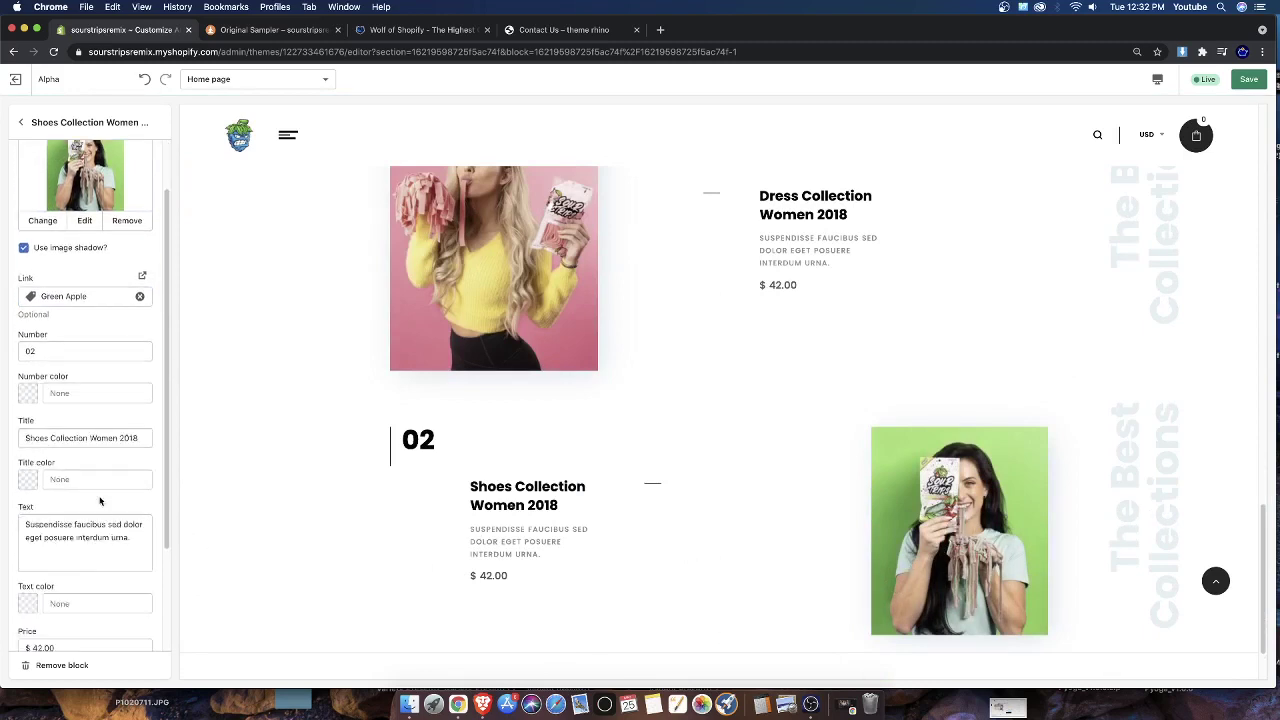
{"action": "scroll", "coordinate": [98, 595], "scroll_direction": "down", "scroll_amount": 4}
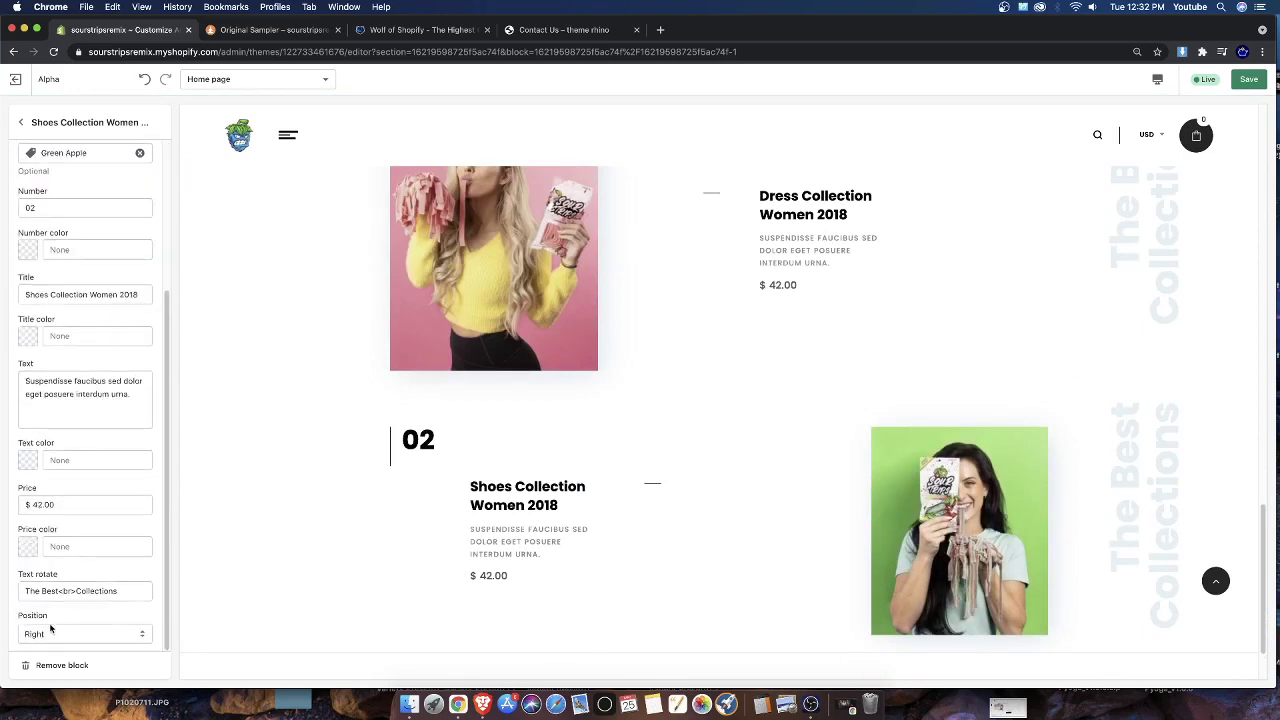
{"action": "scroll", "coordinate": [47, 428], "scroll_direction": "up", "scroll_amount": 6}
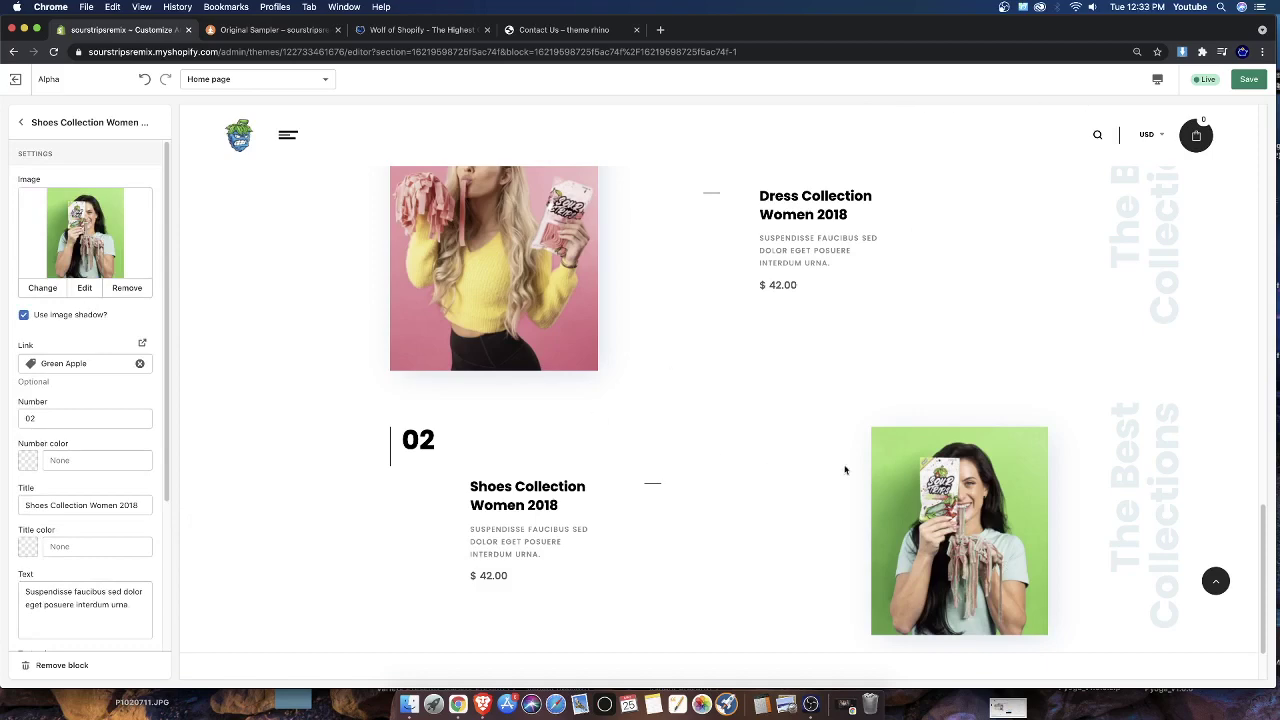
{"action": "left_click", "coordinate": [1249, 79]}
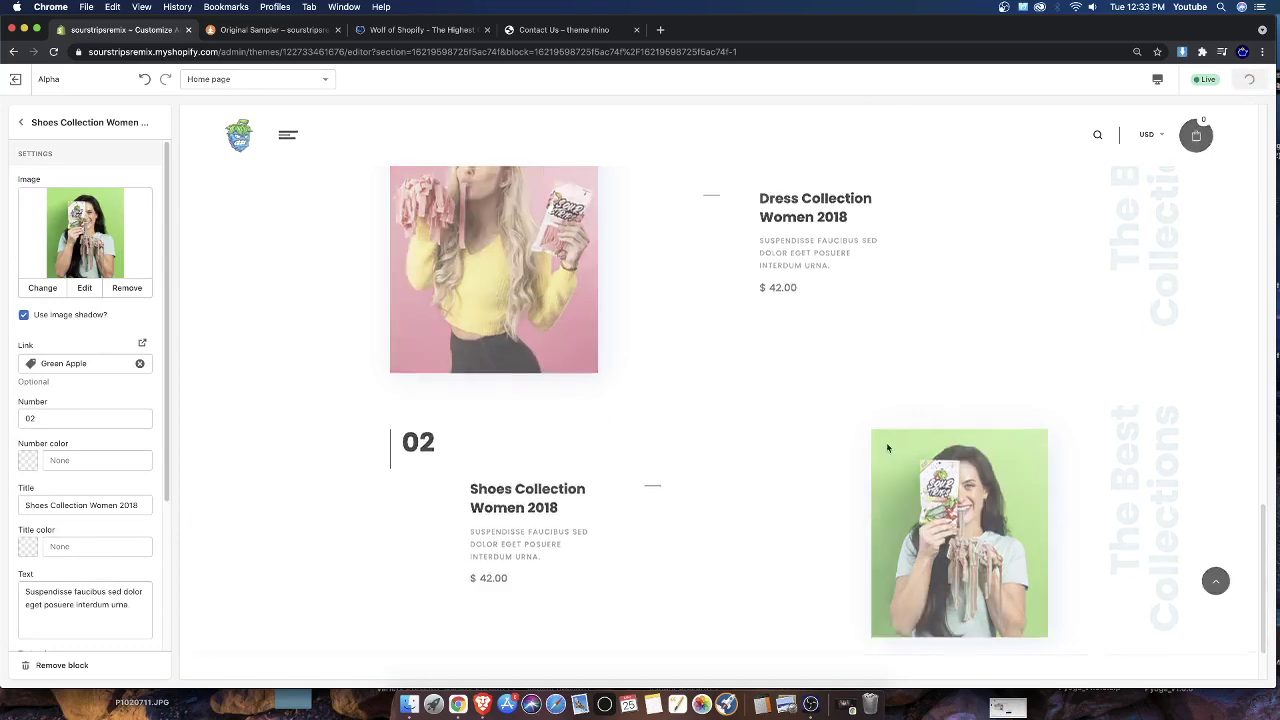
{"action": "left_click", "coordinate": [20, 122]}
{"action": "left_click", "coordinate": [77, 217]}
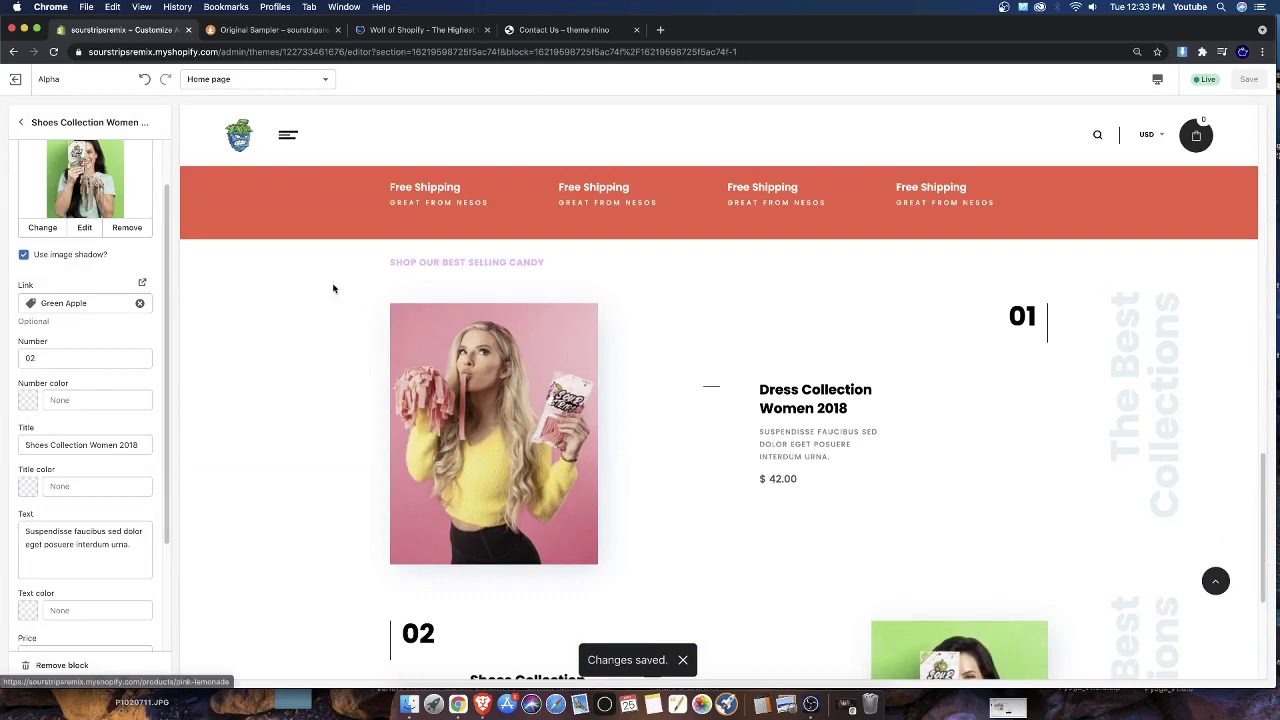
Review the section title and both collection blocks in the home page preview
{"action": "left_click_drag", "start_coordinate": [395, 263], "coordinate": [531, 264]}
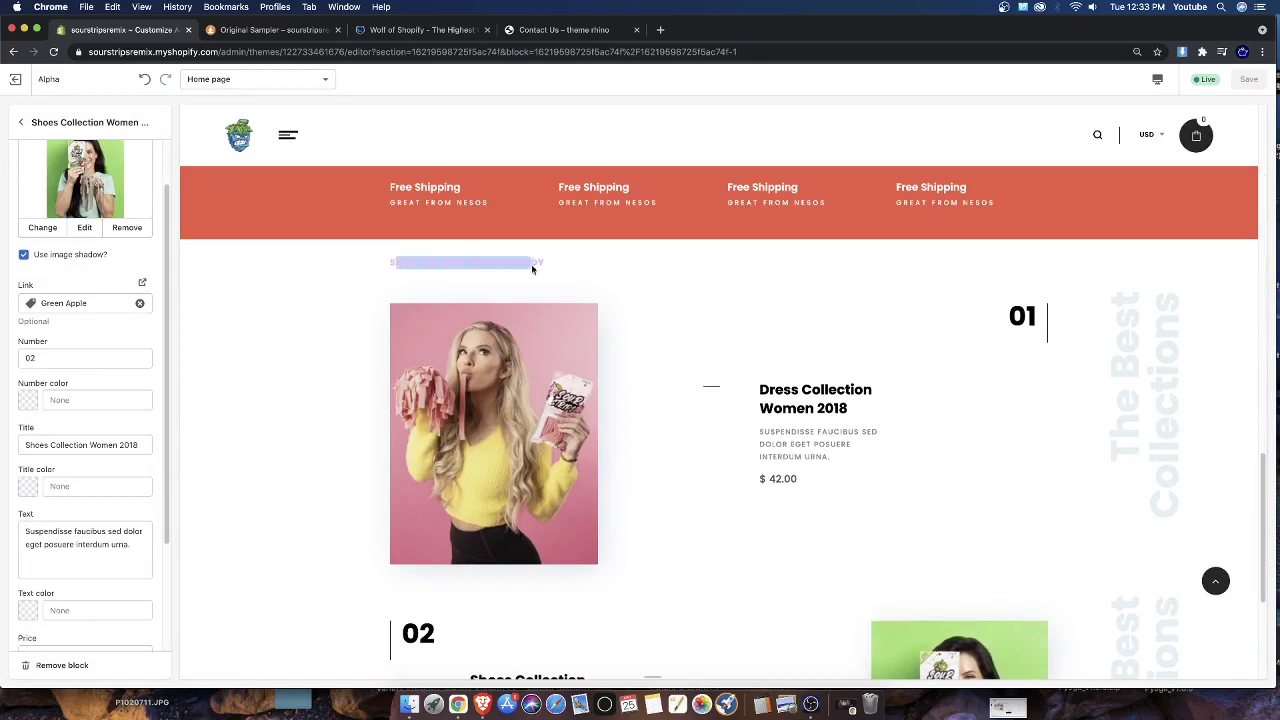
{"action": "left_click", "coordinate": [457, 271]}
{"action": "scroll", "coordinate": [551, 412], "scroll_direction": "down", "scroll_amount": 2}
{"action": "scroll", "coordinate": [551, 412], "scroll_direction": "down", "scroll_amount": 2}
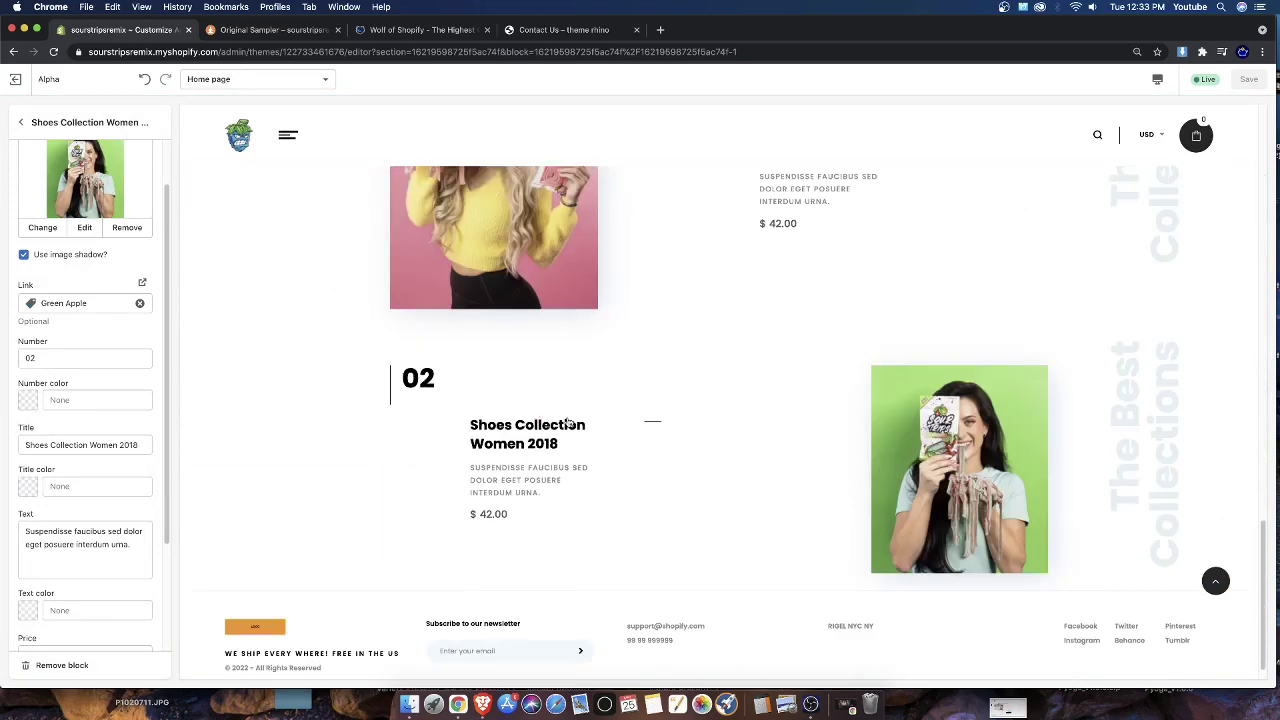
{"action": "scroll", "coordinate": [530, 432], "scroll_direction": "up", "scroll_amount": 4}
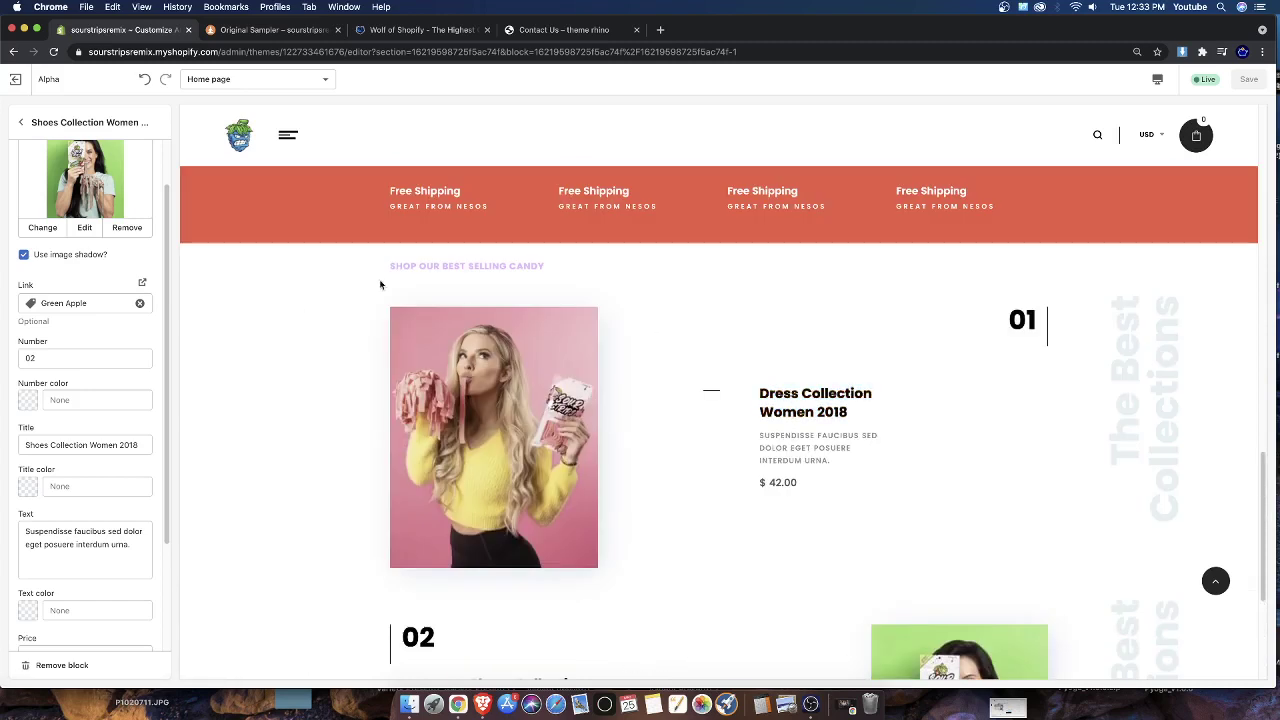
{"action": "left_click_drag", "start_coordinate": [399, 264], "coordinate": [465, 265]}
{"action": "scroll", "coordinate": [314, 395], "scroll_direction": "down", "scroll_amount": 5}
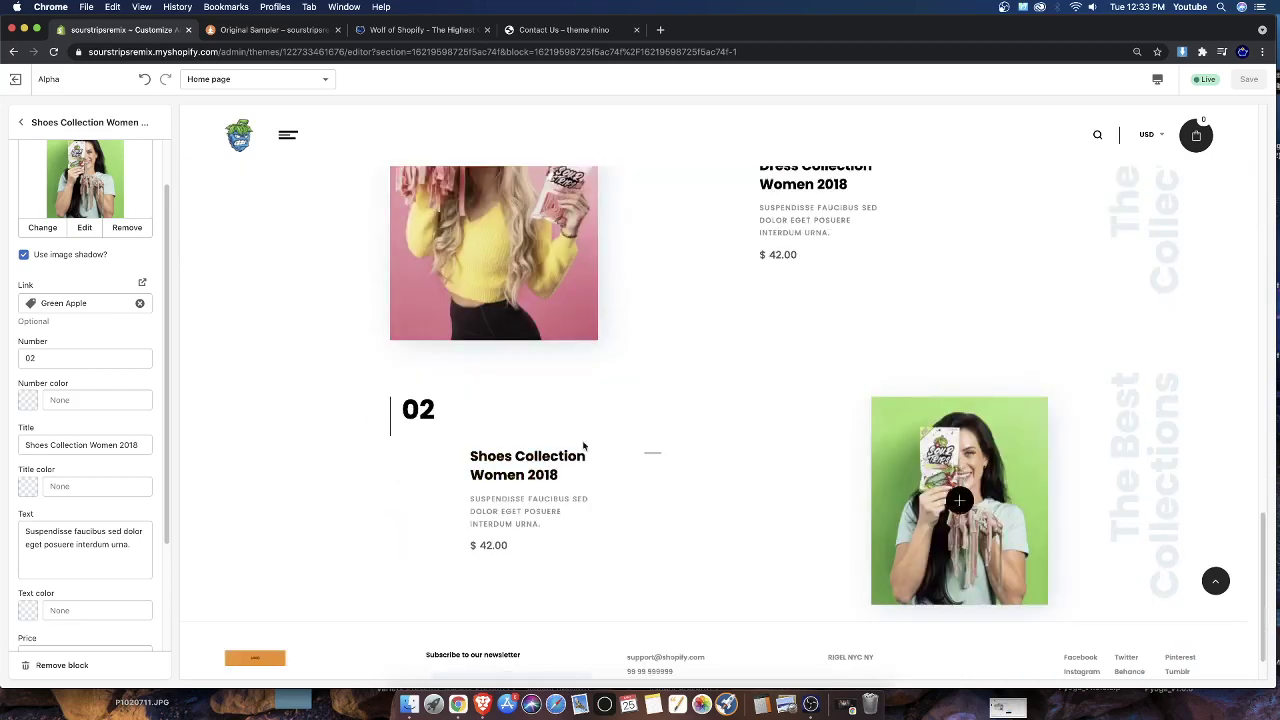
Set the Shoes Collection Women 2018 block's number color and title color to bright green #13E91C
{"action": "left_click", "coordinate": [27, 399]}
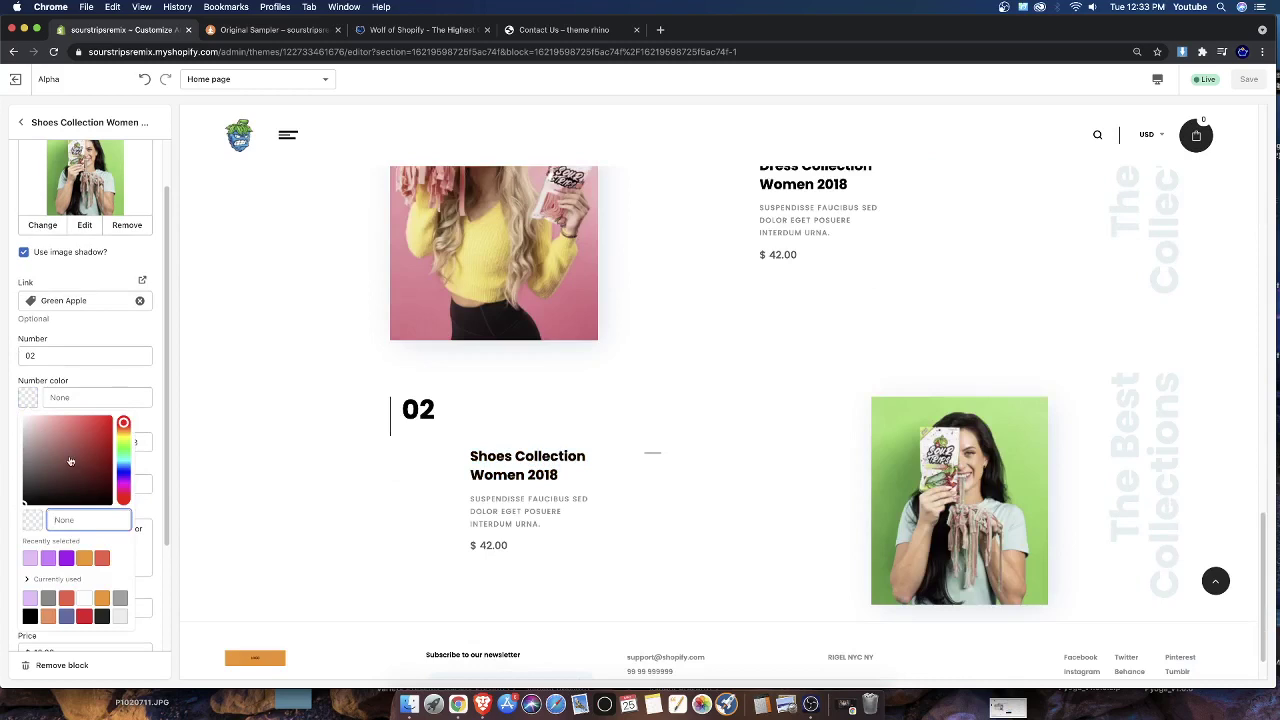
{"action": "left_click", "coordinate": [124, 450]}
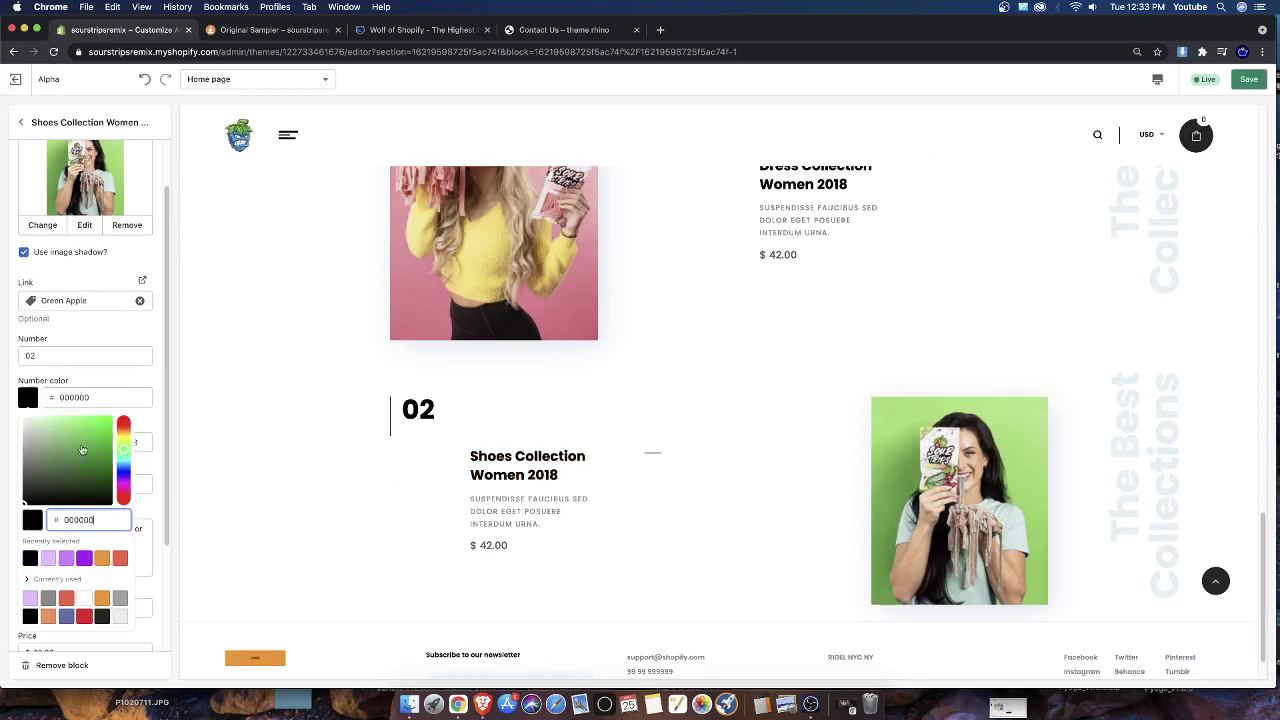
{"action": "left_click_drag", "start_coordinate": [84, 449], "coordinate": [105, 424]}
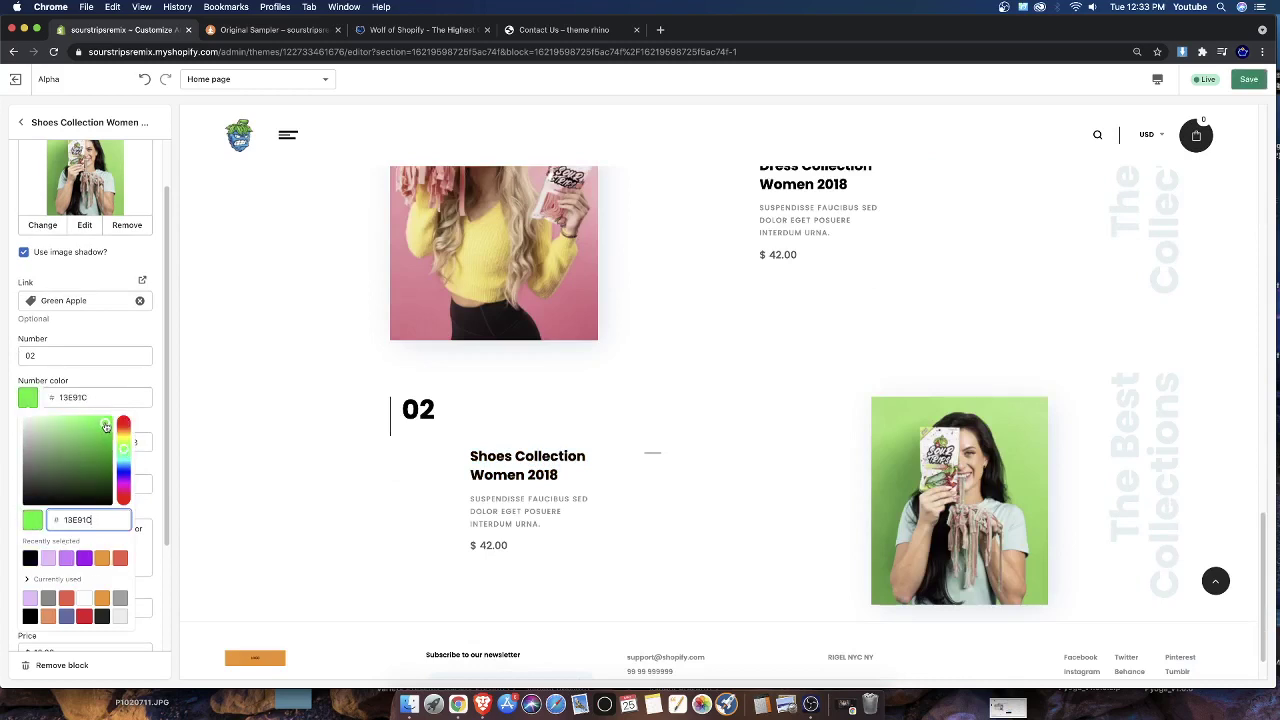
{"action": "left_click", "coordinate": [151, 371]}
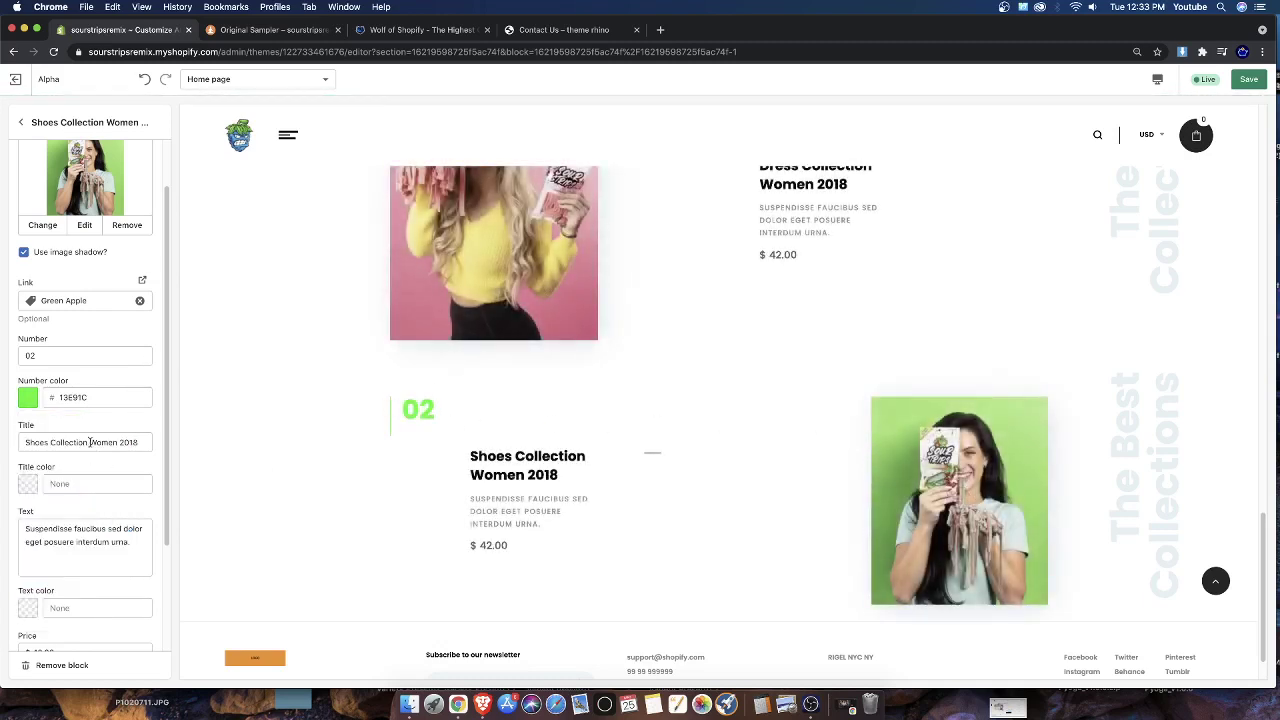
{"action": "left_click", "coordinate": [30, 483]}
{"action": "left_click", "coordinate": [31, 396]}
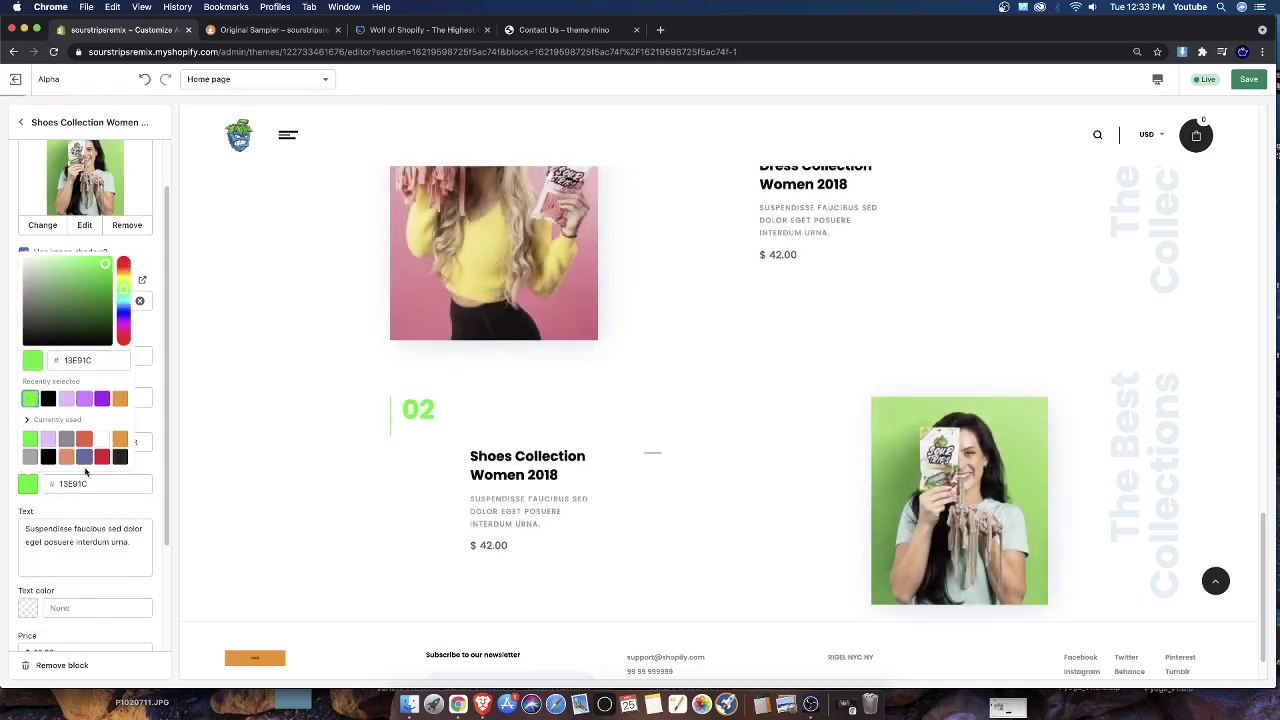
{"action": "left_click", "coordinate": [118, 510]}
Set the Shoes Collection Women 2018 block's text color to the darker green #05A40C
{"action": "scroll", "coordinate": [118, 510], "scroll_direction": "down", "scroll_amount": 2}
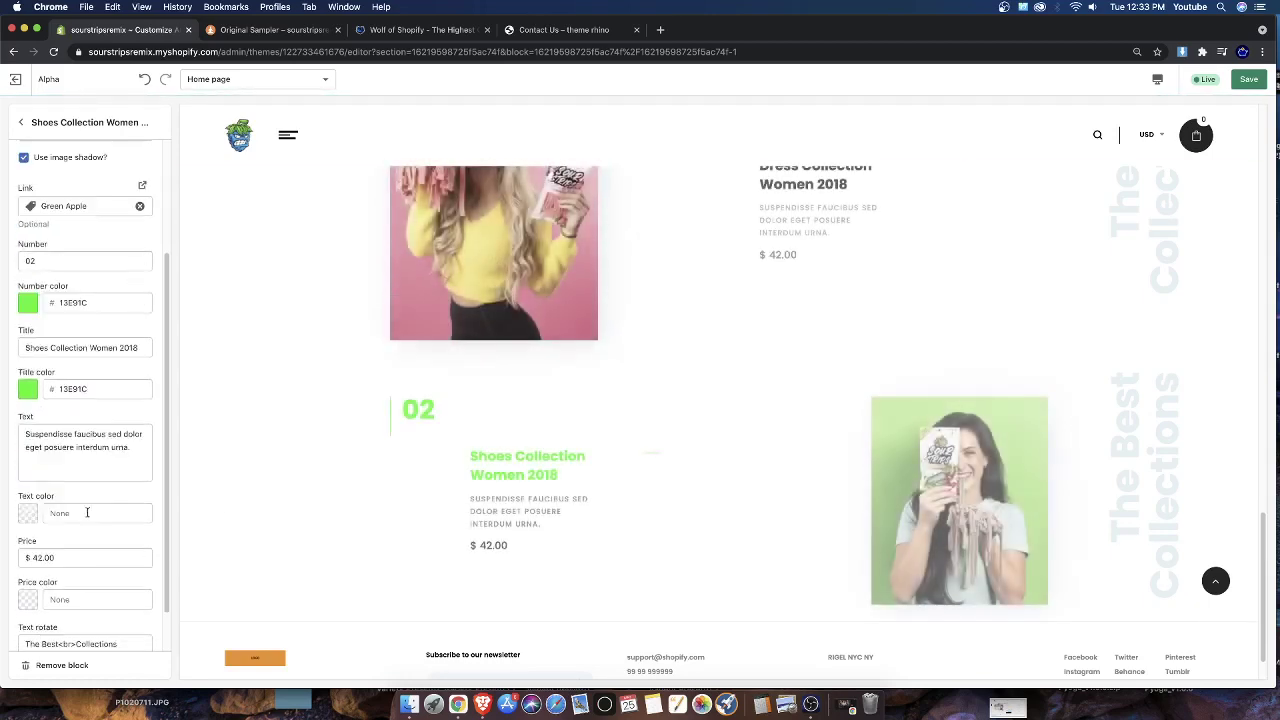
{"action": "left_click", "coordinate": [27, 513]}
{"action": "left_click", "coordinate": [30, 468]}
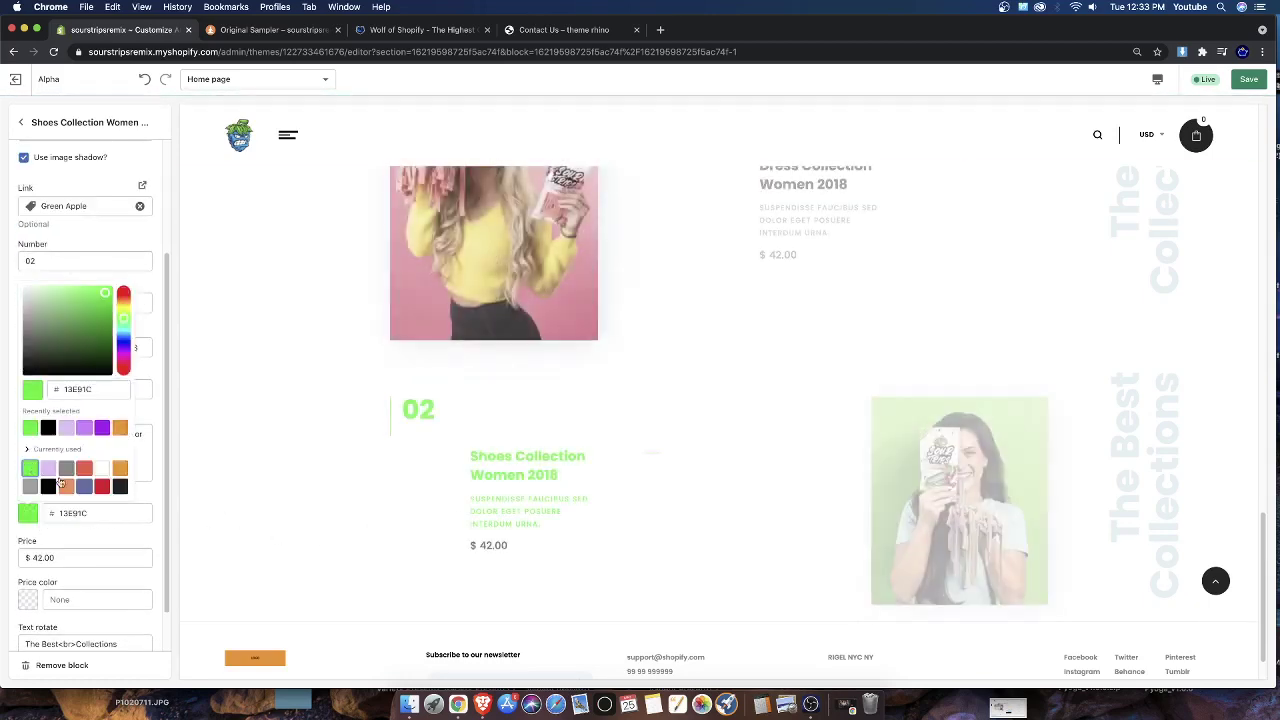
{"action": "left_click", "coordinate": [27, 513]}
{"action": "left_click", "coordinate": [27, 513]}
{"action": "left_click", "coordinate": [367, 516]}
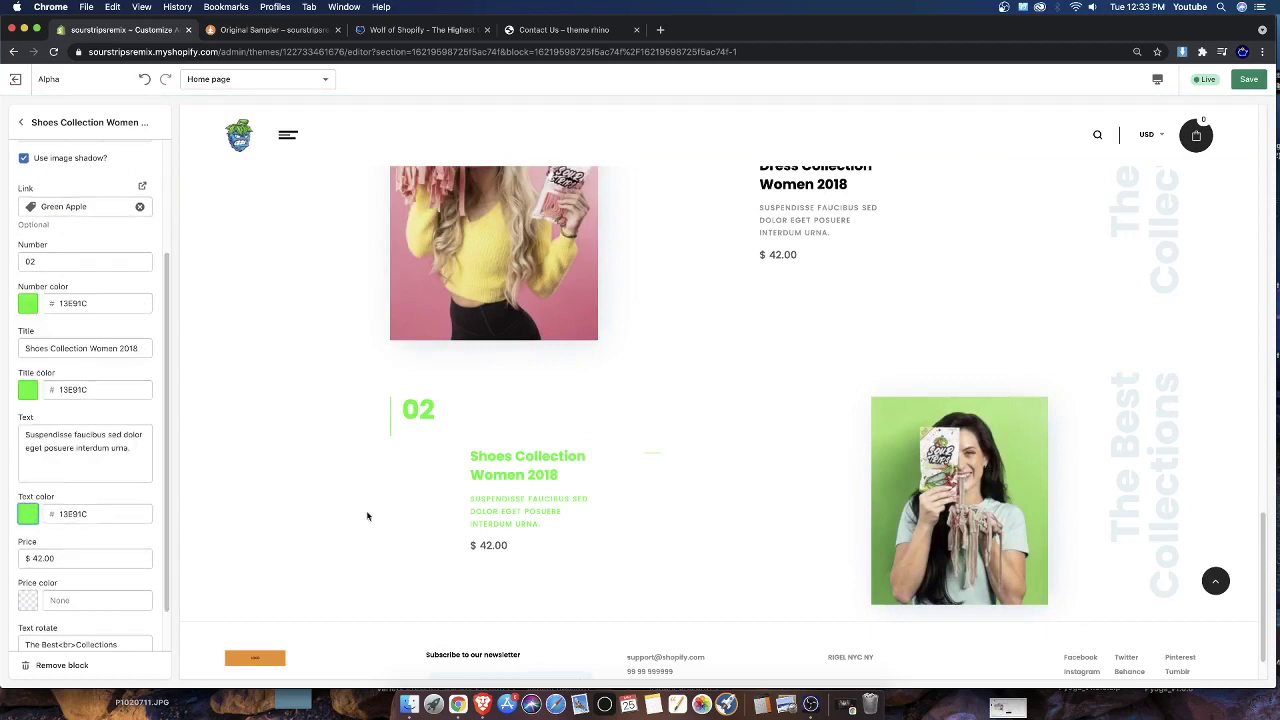
{"action": "left_click_drag", "start_coordinate": [566, 530], "coordinate": [484, 506]}
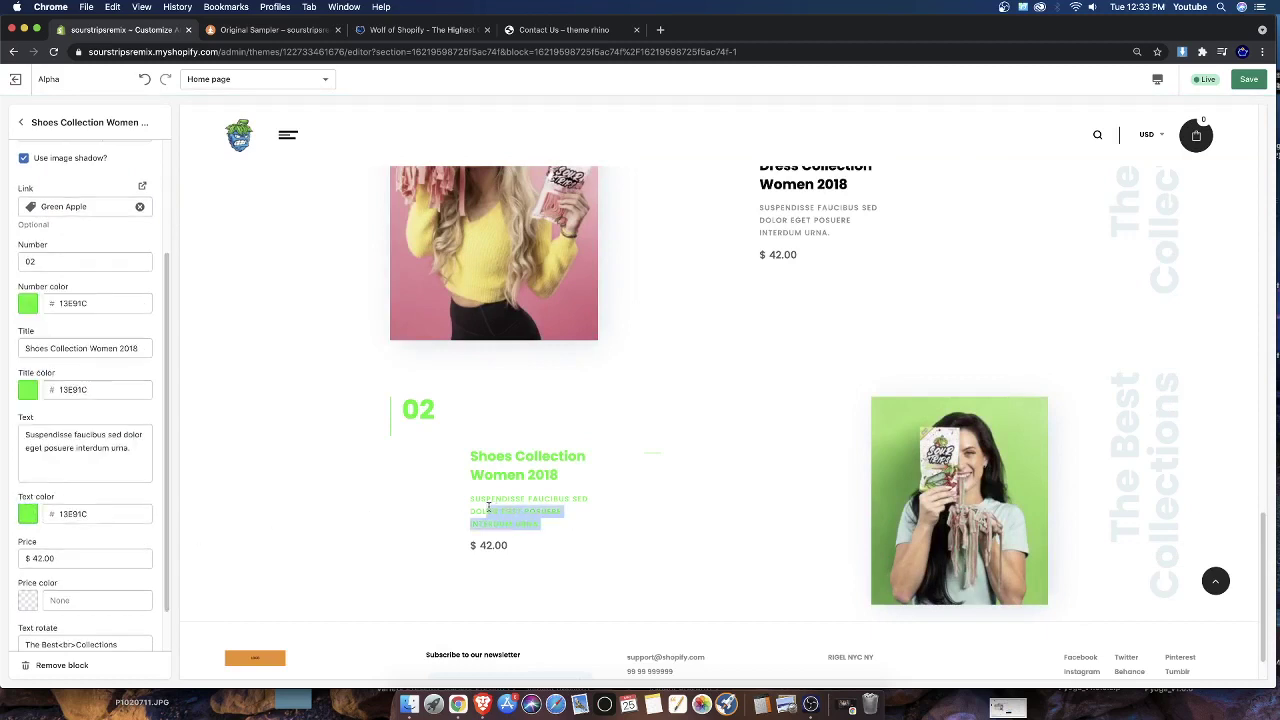
{"action": "left_click", "coordinate": [30, 514]}
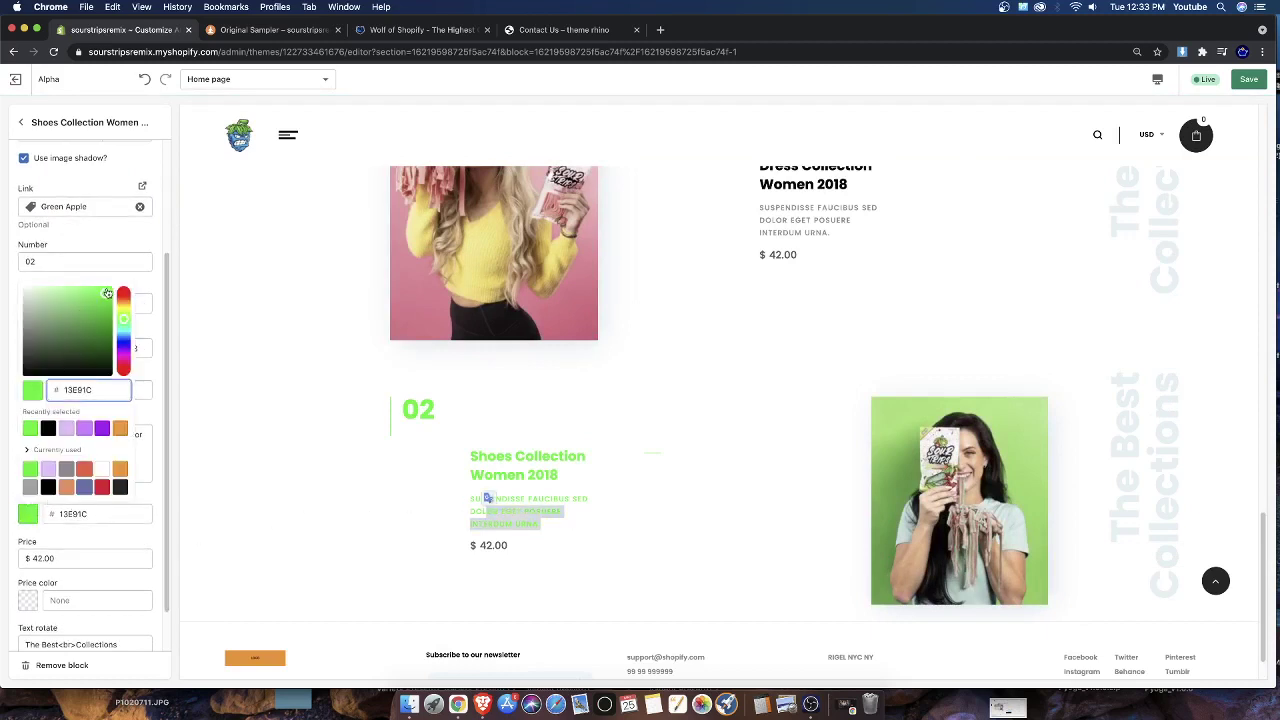
{"action": "left_click_drag", "start_coordinate": [108, 293], "coordinate": [110, 318]}
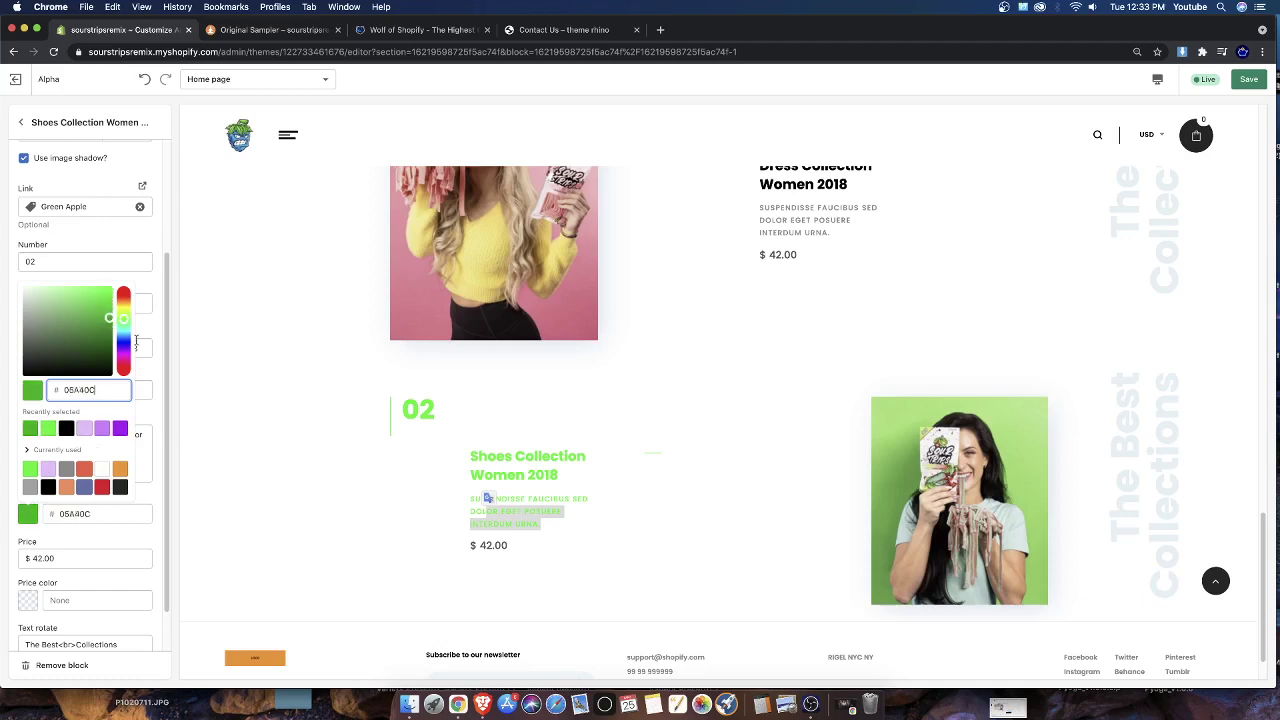
{"action": "left_click", "coordinate": [157, 377]}
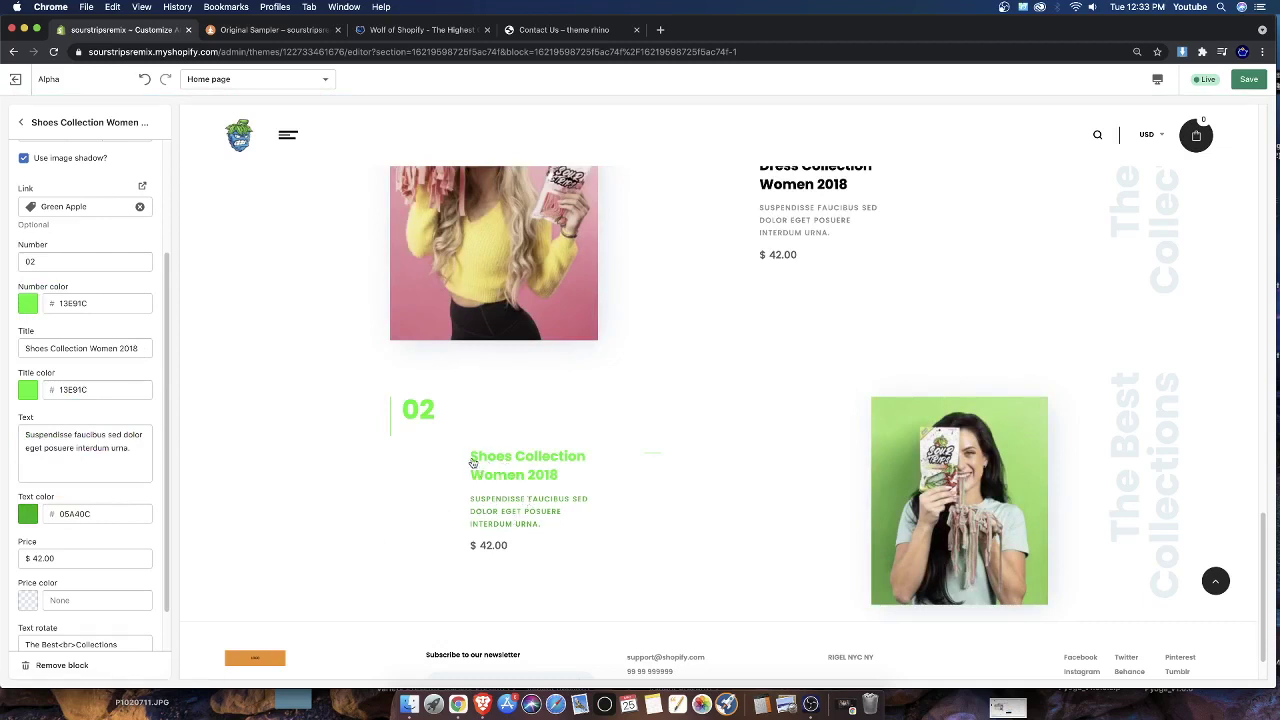
Set the Shoes Collection Women 2018 block's price color to pale green #8FDD93
{"action": "scroll", "coordinate": [38, 600], "scroll_direction": "down", "scroll_amount": 1}
{"action": "left_click", "coordinate": [28, 580]}
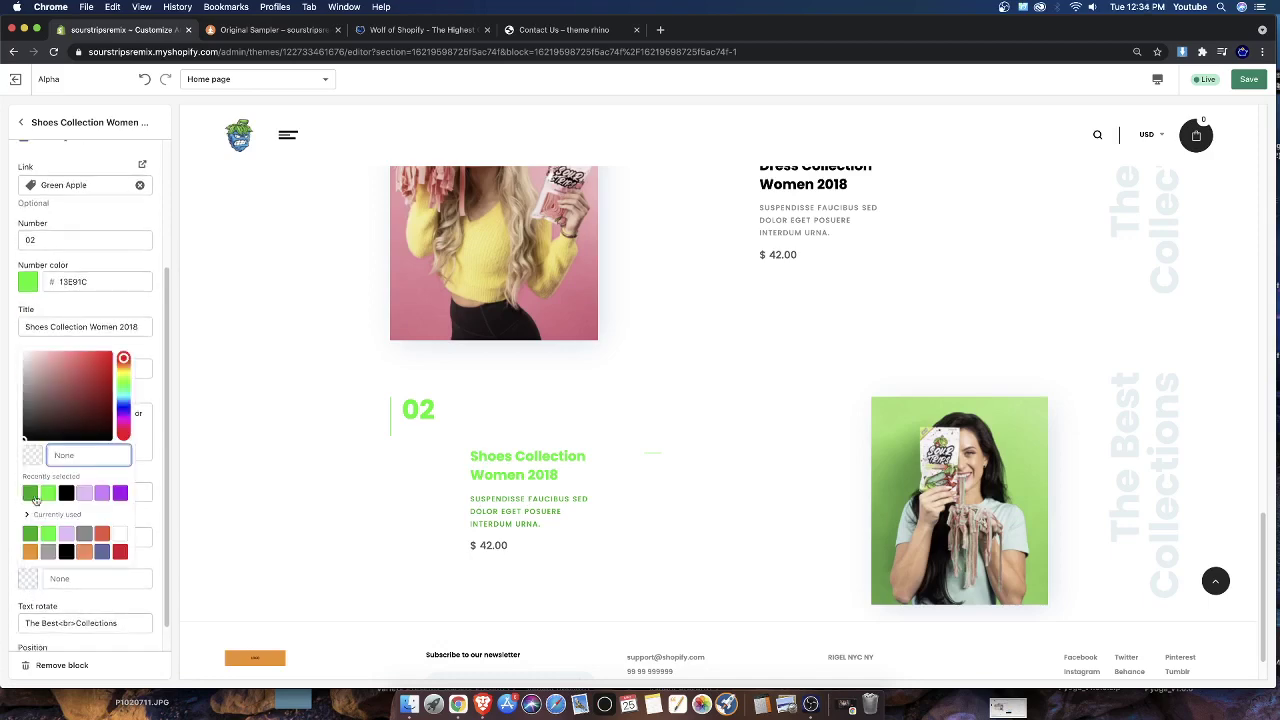
{"action": "left_click", "coordinate": [32, 493]}
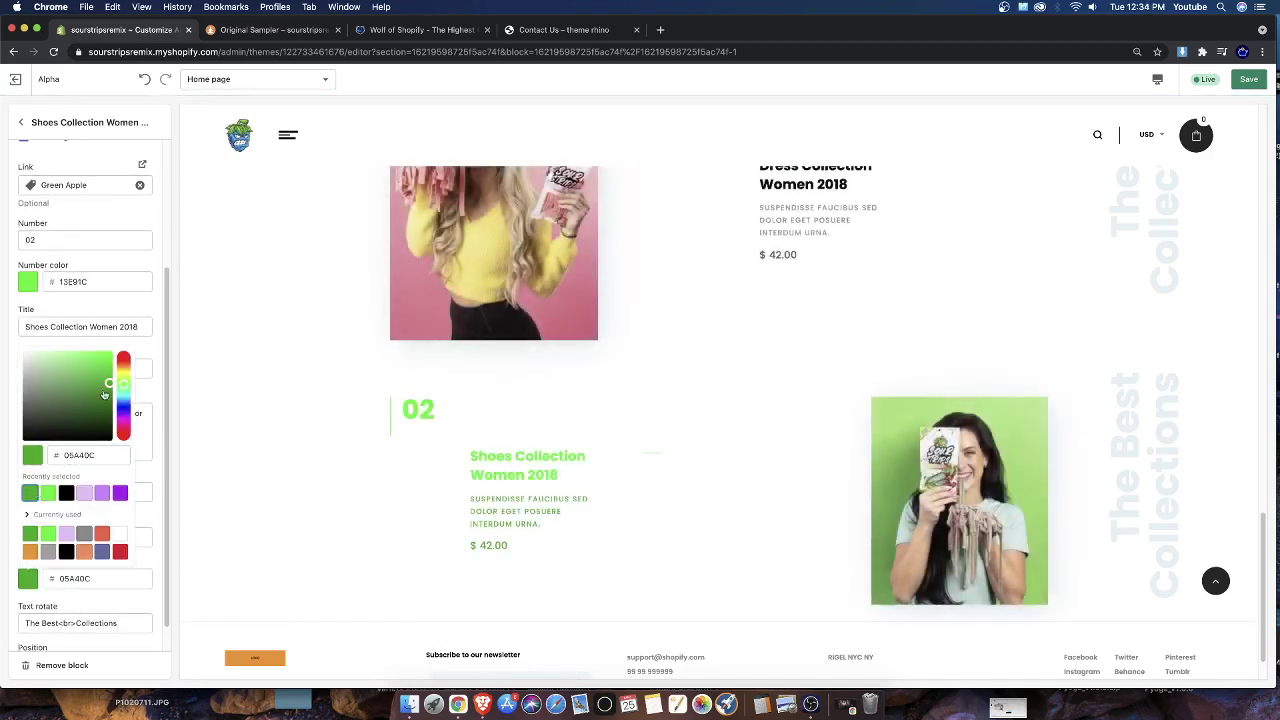
{"action": "left_click_drag", "start_coordinate": [104, 395], "coordinate": [82, 378]}
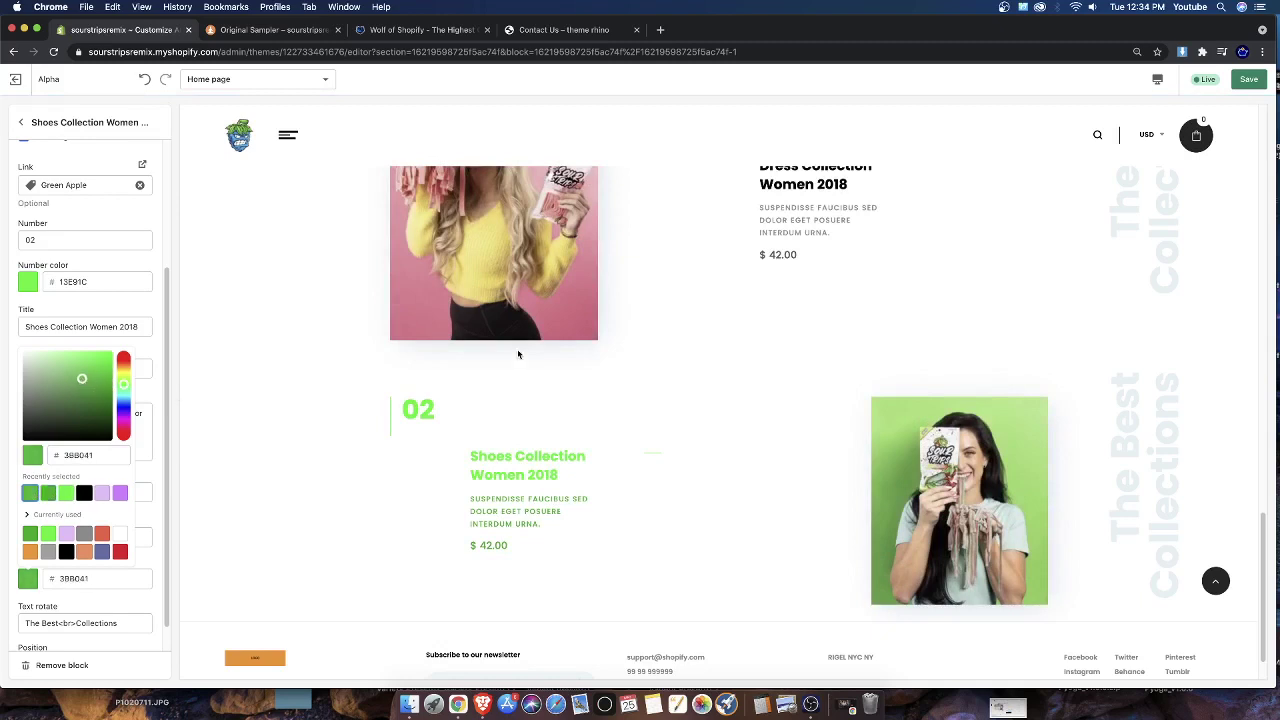
{"action": "left_click", "coordinate": [76, 373]}
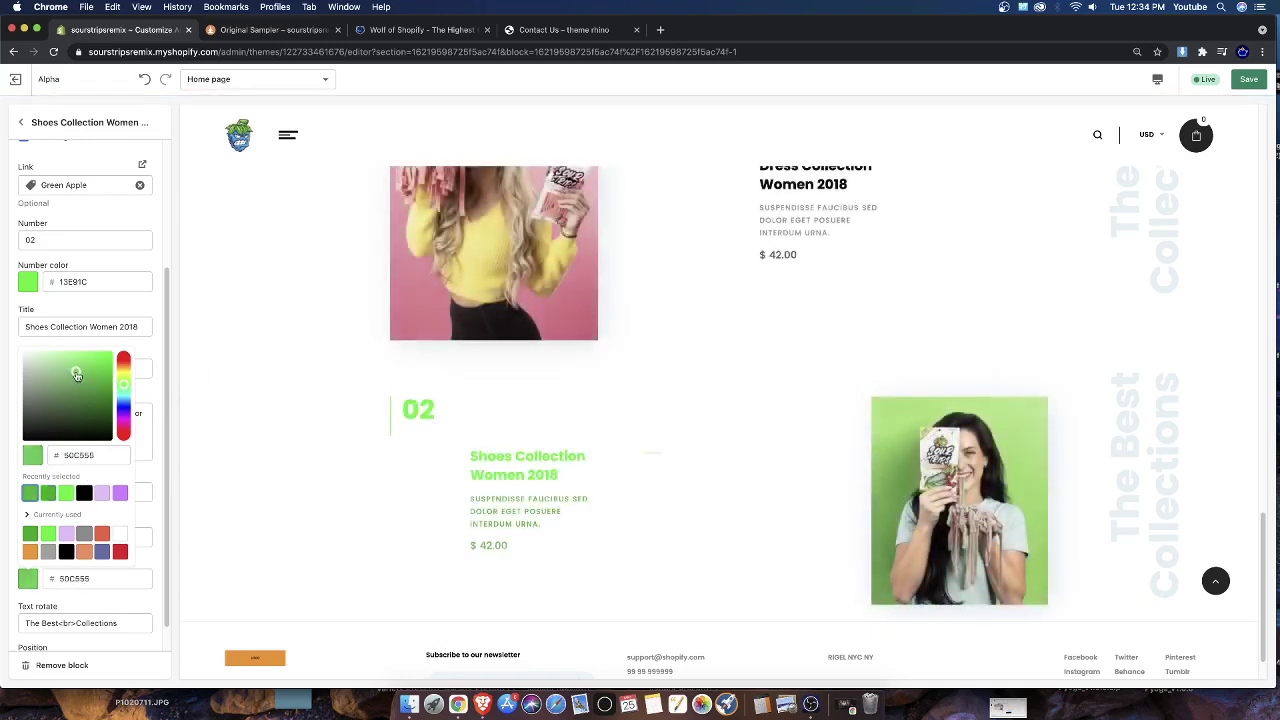
{"action": "left_click", "coordinate": [54, 363]}
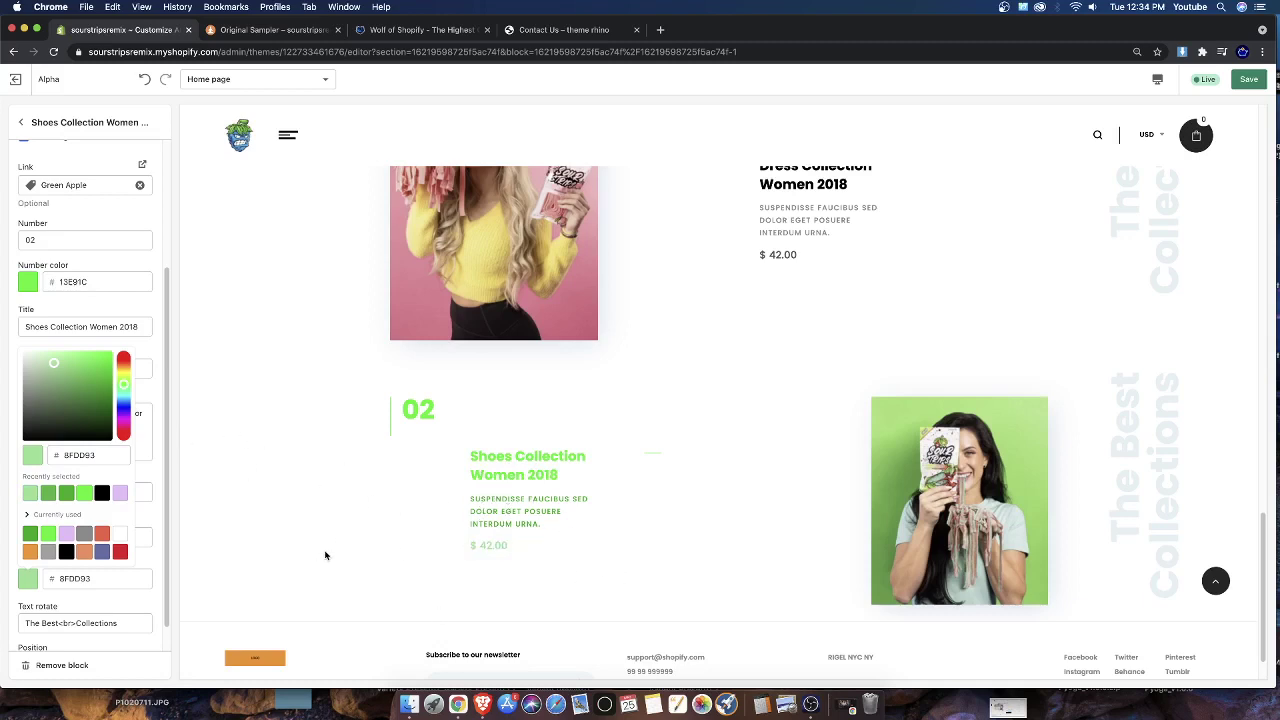
{"action": "left_click", "coordinate": [174, 465]}
Change the Shoes Collection Women 2018 block's price to $19.99
{"action": "scroll", "coordinate": [87, 572], "scroll_direction": "down", "scroll_amount": 1}
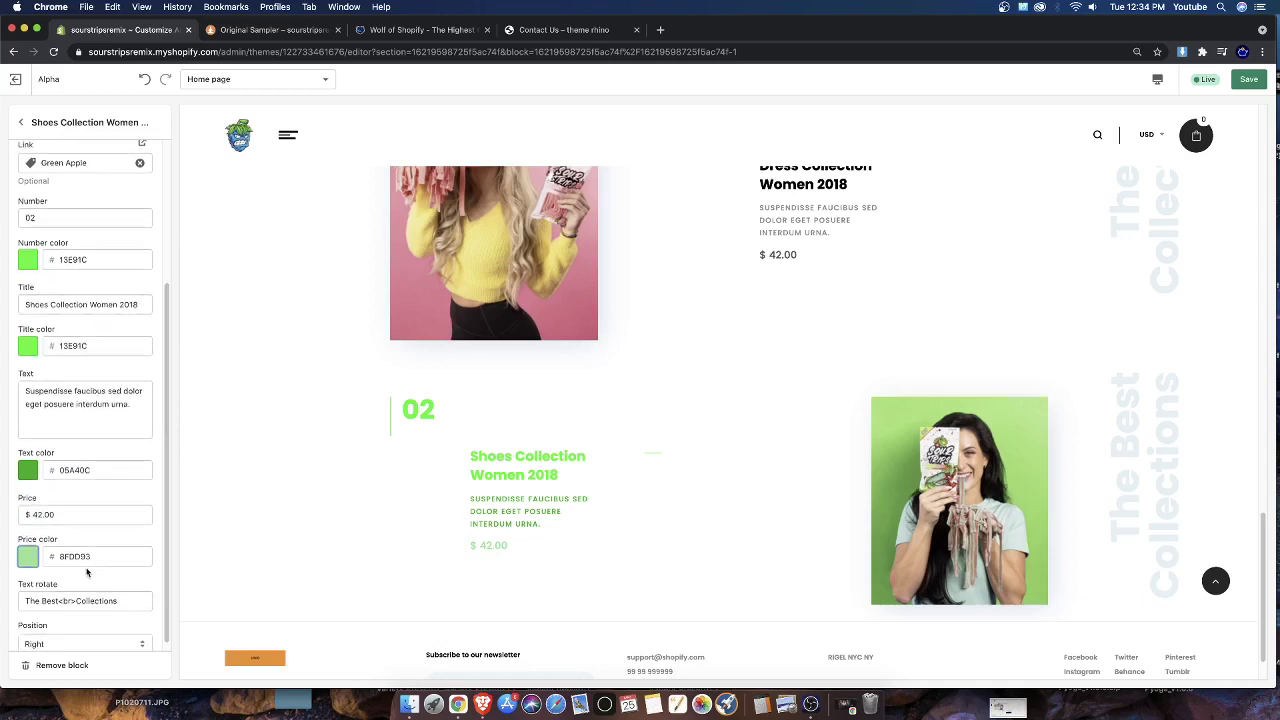
{"action": "left_click", "coordinate": [68, 518]}
{"action": "key", "text": "BackSpace"}
{"action": "key", "text": "BackSpace"}
{"action": "key", "text": "BackSpace"}
{"action": "key", "text": "BackSpace"}
{"action": "key", "text": "BackSpace"}
{"action": "key", "text": "BackSpace"}
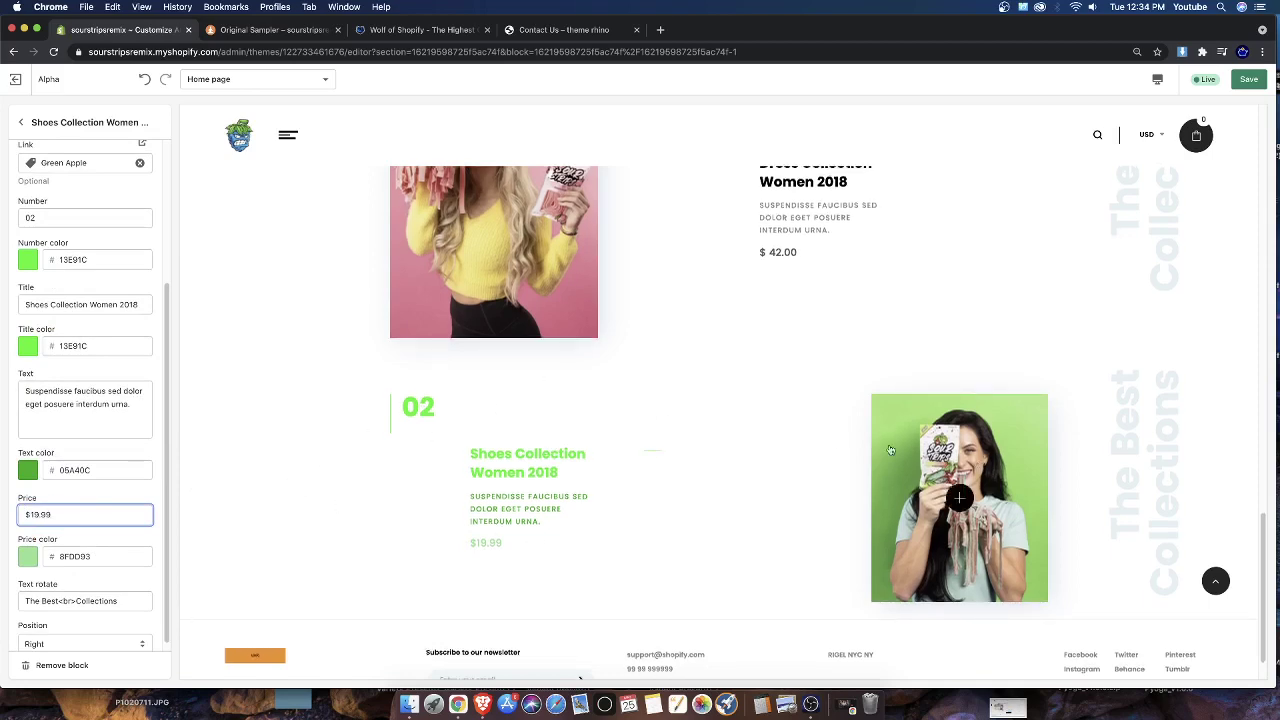
Return to the section settings and compare the two collection blocks in the home page preview
{"action": "scroll", "coordinate": [765, 468], "scroll_direction": "up", "scroll_amount": 3}
{"action": "left_click", "coordinate": [110, 325]}
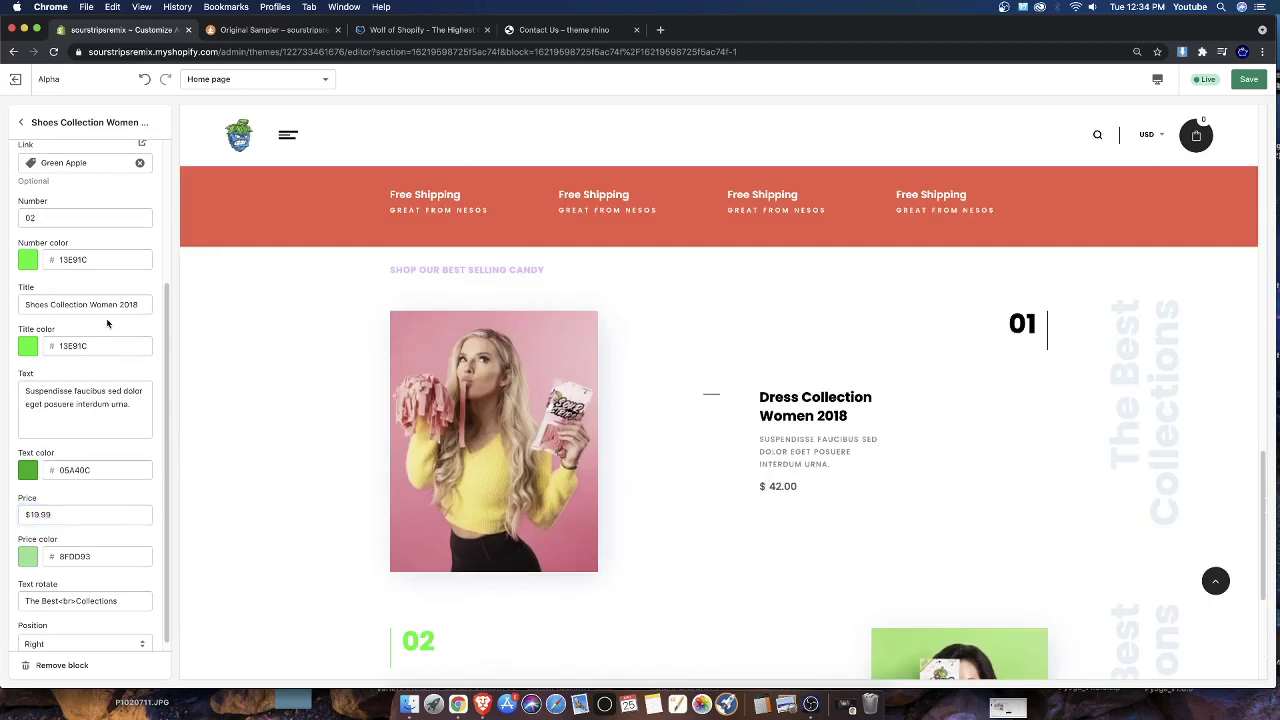
{"action": "left_click", "coordinate": [22, 122]}
{"action": "scroll", "coordinate": [326, 359], "scroll_direction": "down", "scroll_amount": 3}
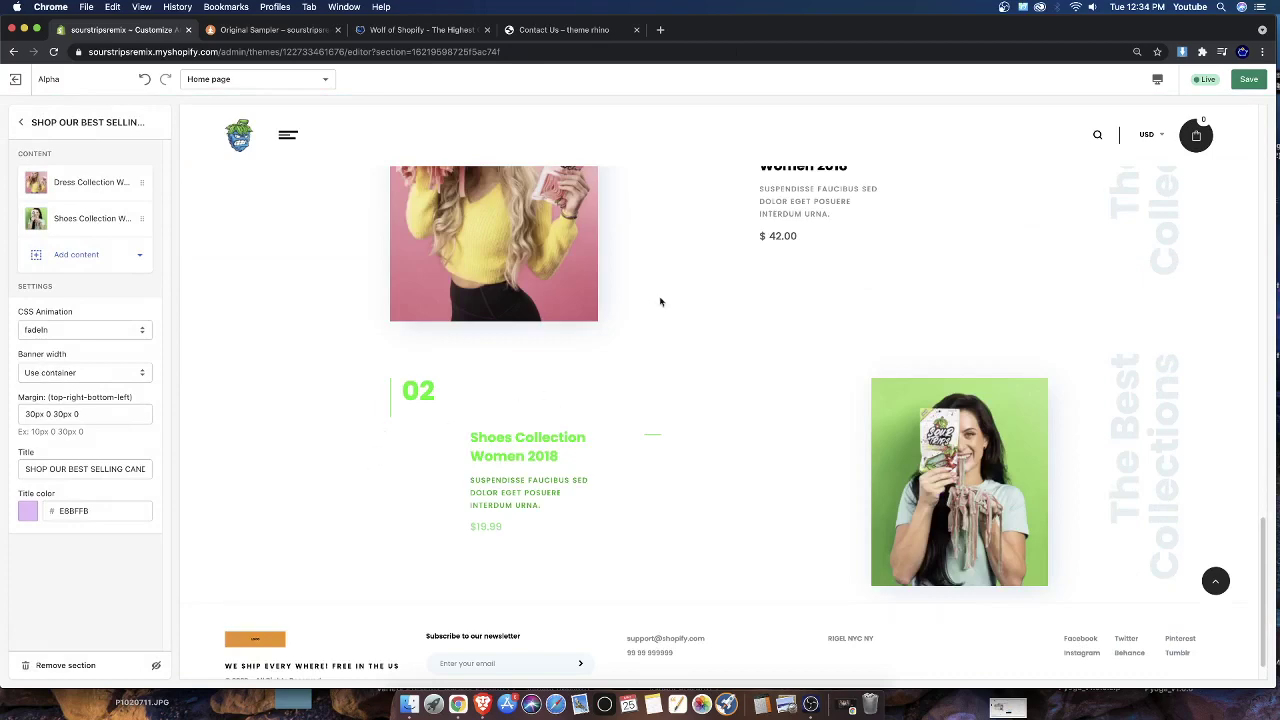
{"action": "scroll", "coordinate": [789, 314], "scroll_direction": "up", "scroll_amount": 2}
{"action": "scroll", "coordinate": [690, 404], "scroll_direction": "down", "scroll_amount": 3}
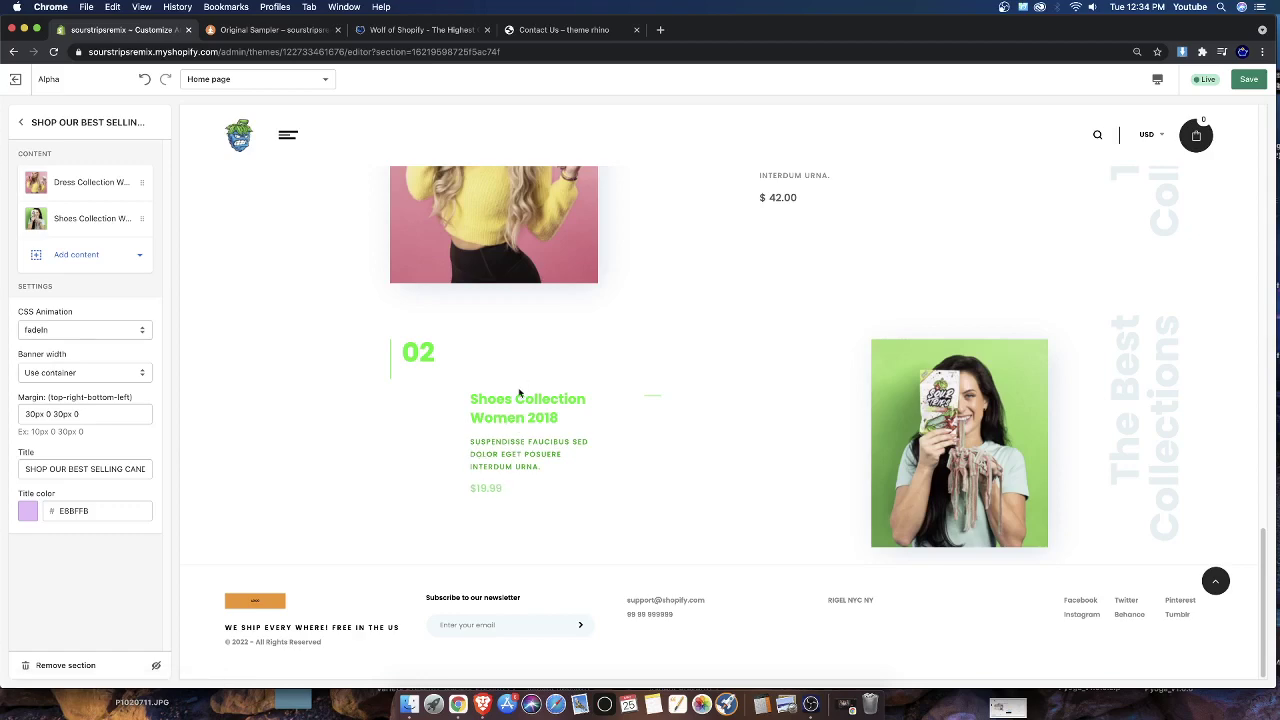
{"action": "scroll", "coordinate": [508, 493], "scroll_direction": "up", "scroll_amount": 2}
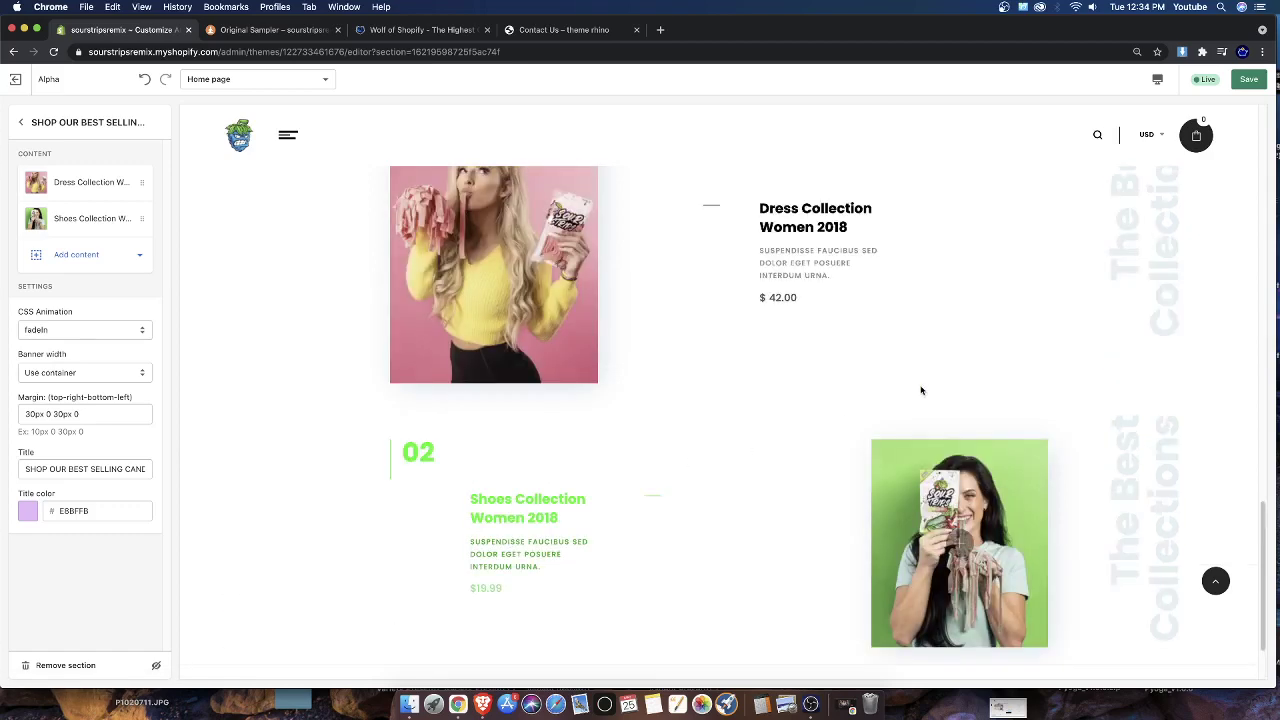
Set the Dress Collection Women 2018 block's number color to light purple #E483EE
{"action": "left_click", "coordinate": [82, 182]}
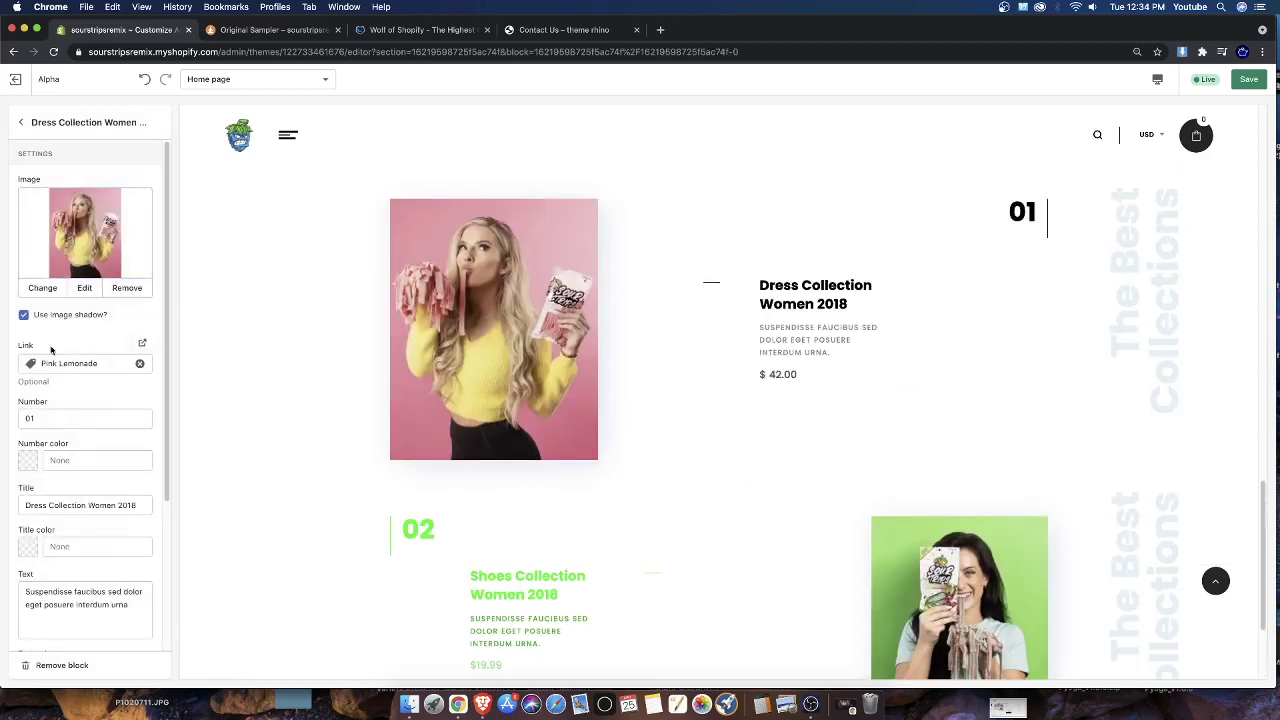
{"action": "left_click", "coordinate": [24, 449]}
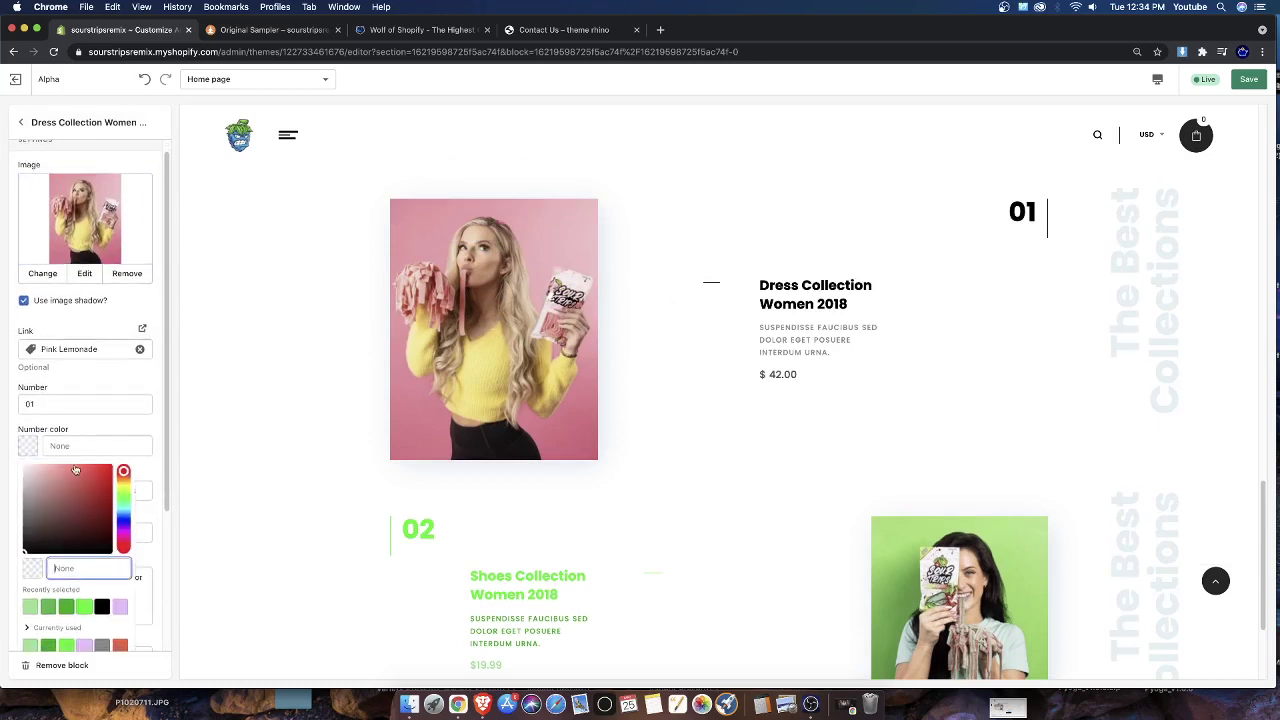
{"action": "scroll", "coordinate": [80, 480], "scroll_direction": "down", "scroll_amount": 1}
{"action": "left_click_drag", "start_coordinate": [123, 471], "coordinate": [128, 533]}
{"action": "left_click_drag", "start_coordinate": [75, 534], "coordinate": [63, 470]}
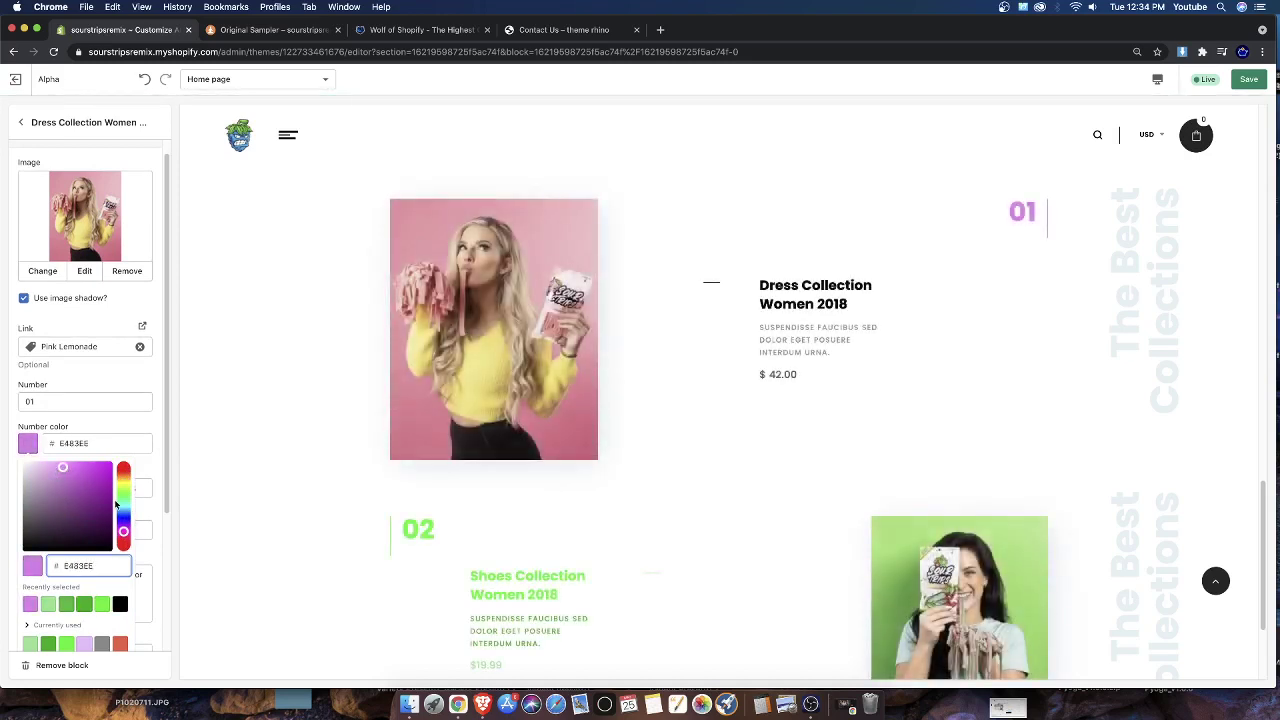
Change the Dress Collection Women 2018 block's number color to light pink #EDA4D4
{"action": "left_click_drag", "start_coordinate": [123, 534], "coordinate": [124, 540]}
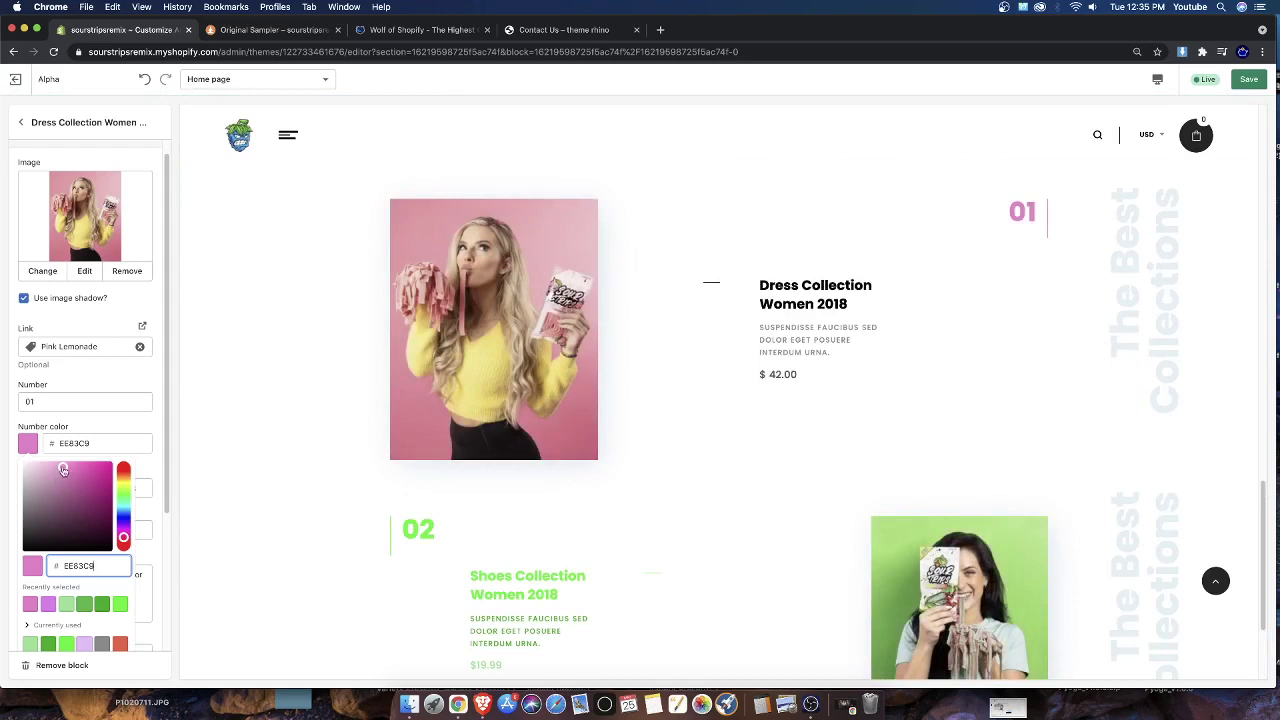
{"action": "left_click_drag", "start_coordinate": [63, 470], "coordinate": [50, 472]}
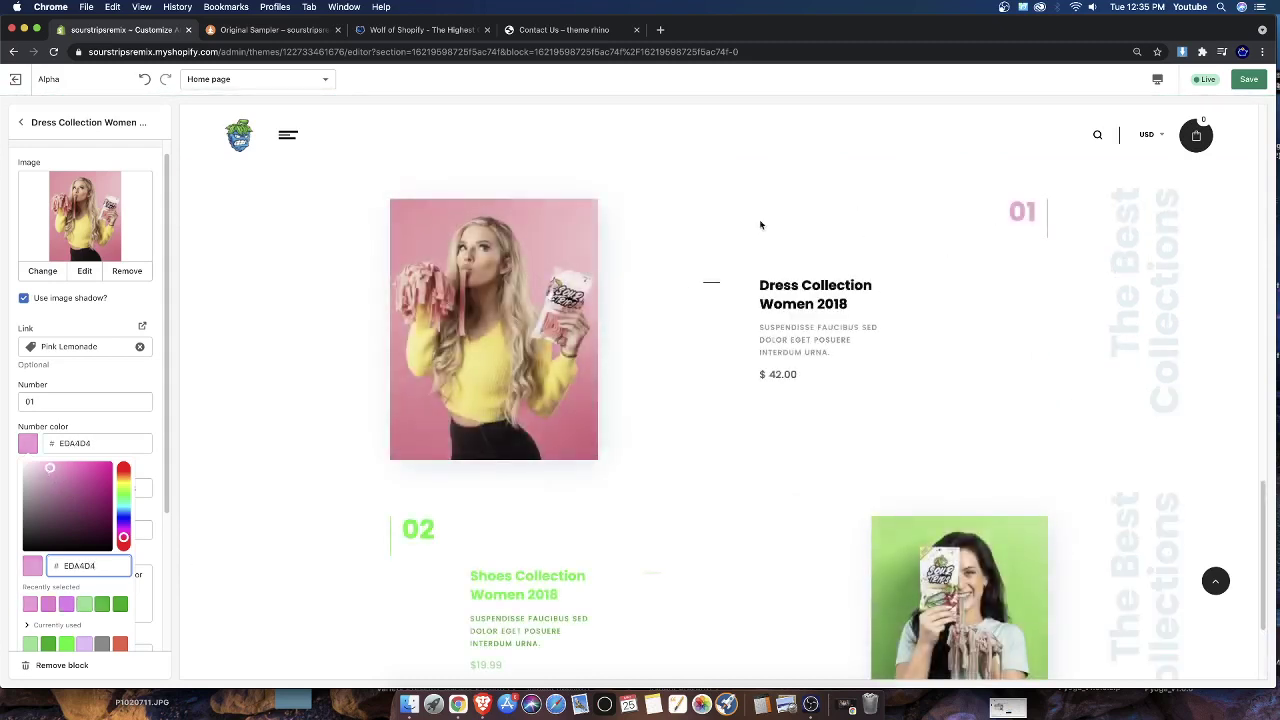
{"action": "left_click", "coordinate": [145, 406]}
{"action": "scroll", "coordinate": [57, 478], "scroll_direction": "down", "scroll_amount": 1}
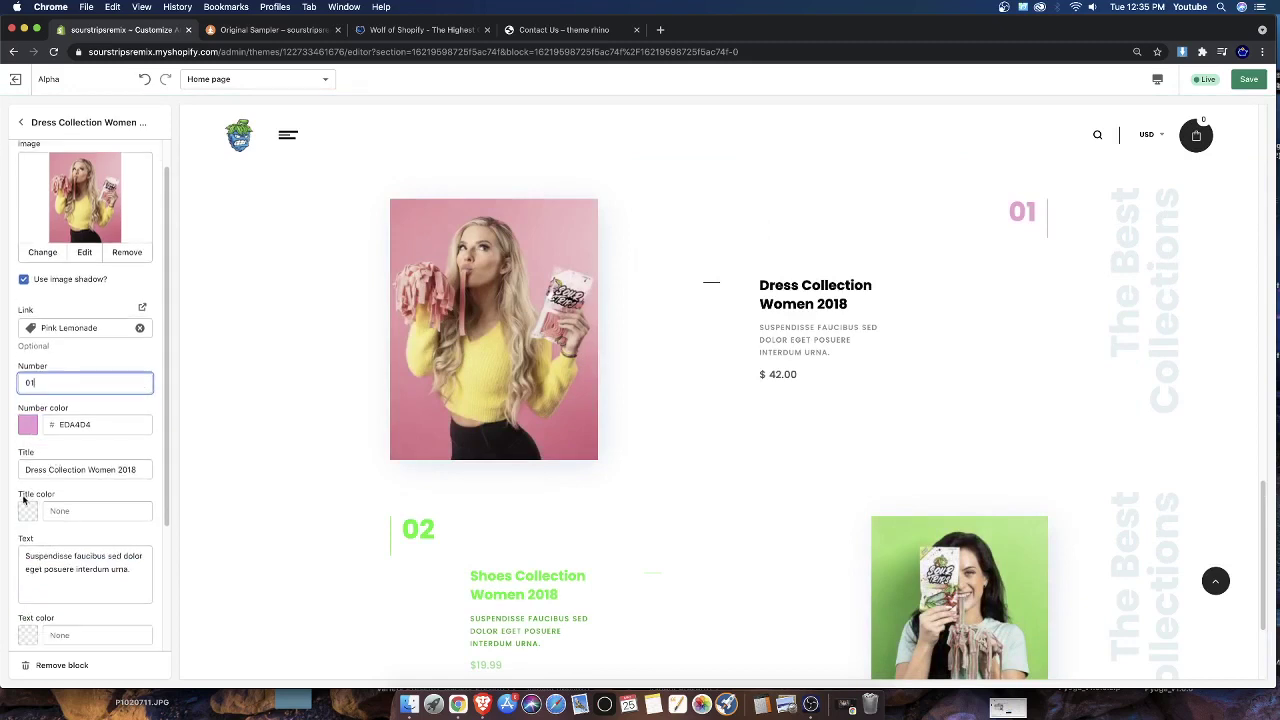
{"action": "left_click", "coordinate": [27, 509]}
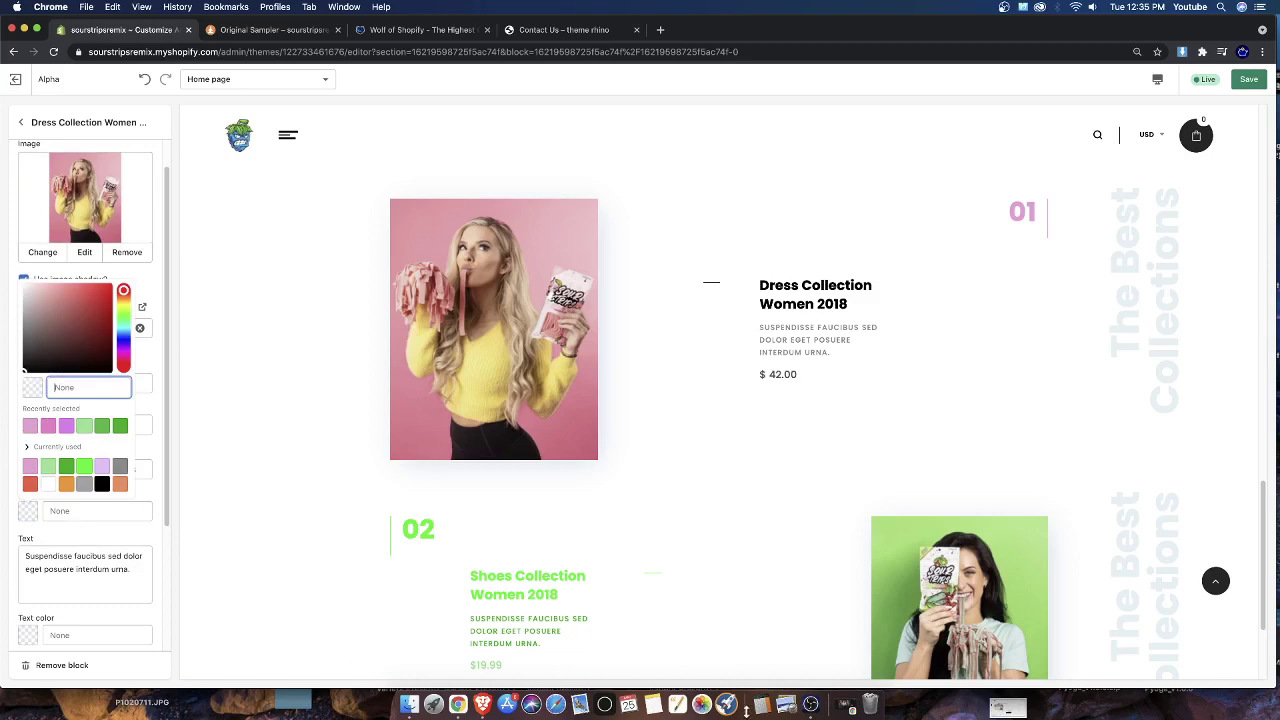
{"action": "left_click", "coordinate": [810, 704]}
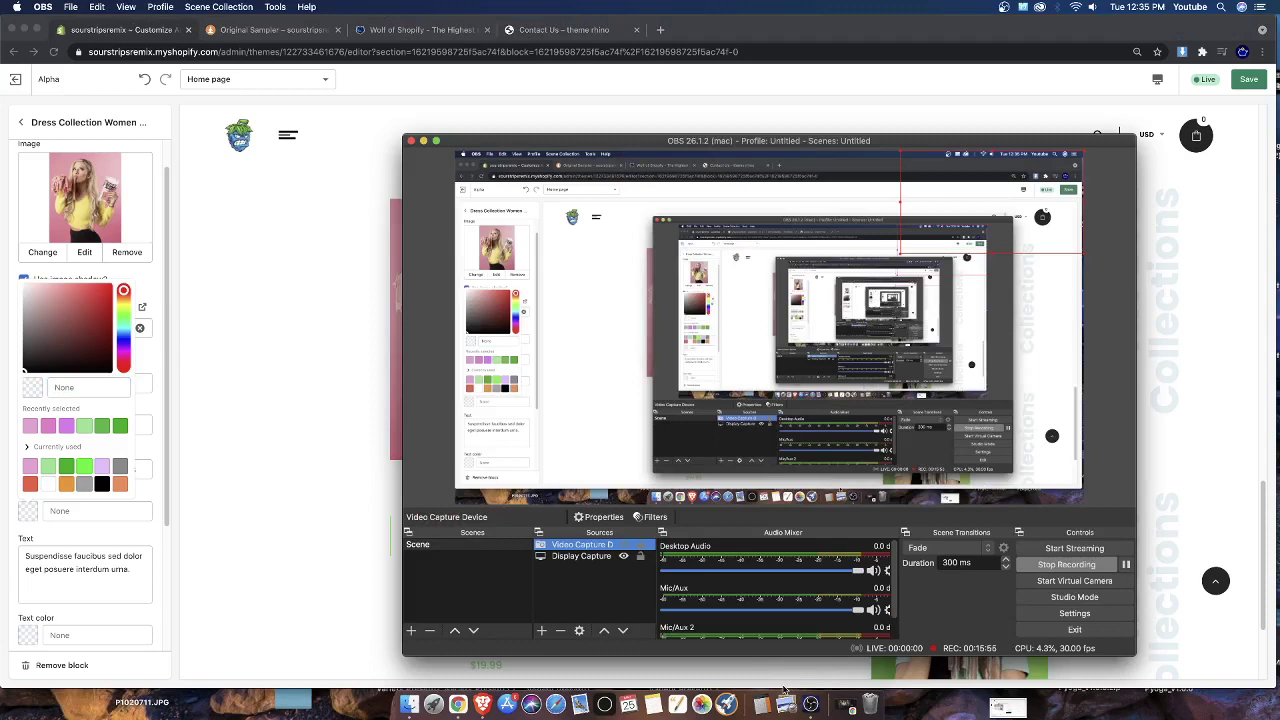
{"action": "left_click", "coordinate": [274, 554]}
{"action": "left_click", "coordinate": [67, 385]}
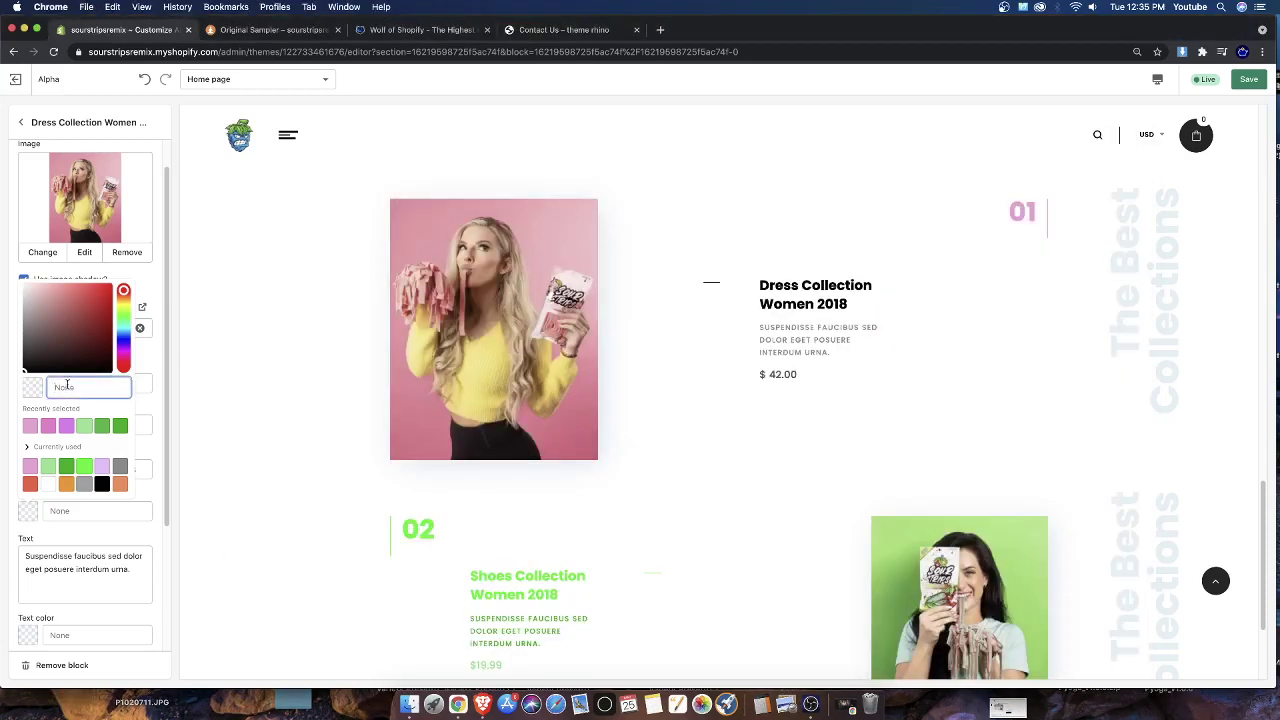
{"action": "left_click", "coordinate": [140, 368]}
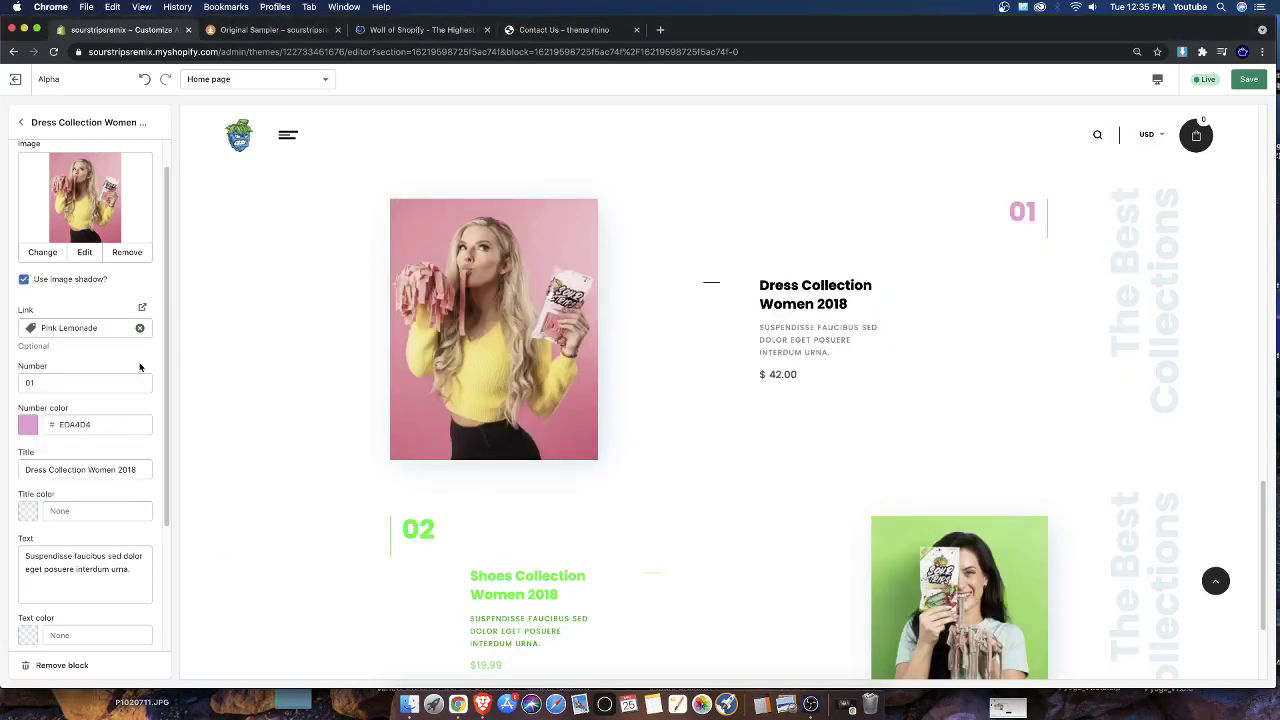
{"action": "left_click", "coordinate": [38, 427]}
{"action": "left_click", "coordinate": [73, 418]}
Set the Dress Collection Women 2018 block's title color to pink #FF7BD2
{"action": "left_click", "coordinate": [28, 512]}
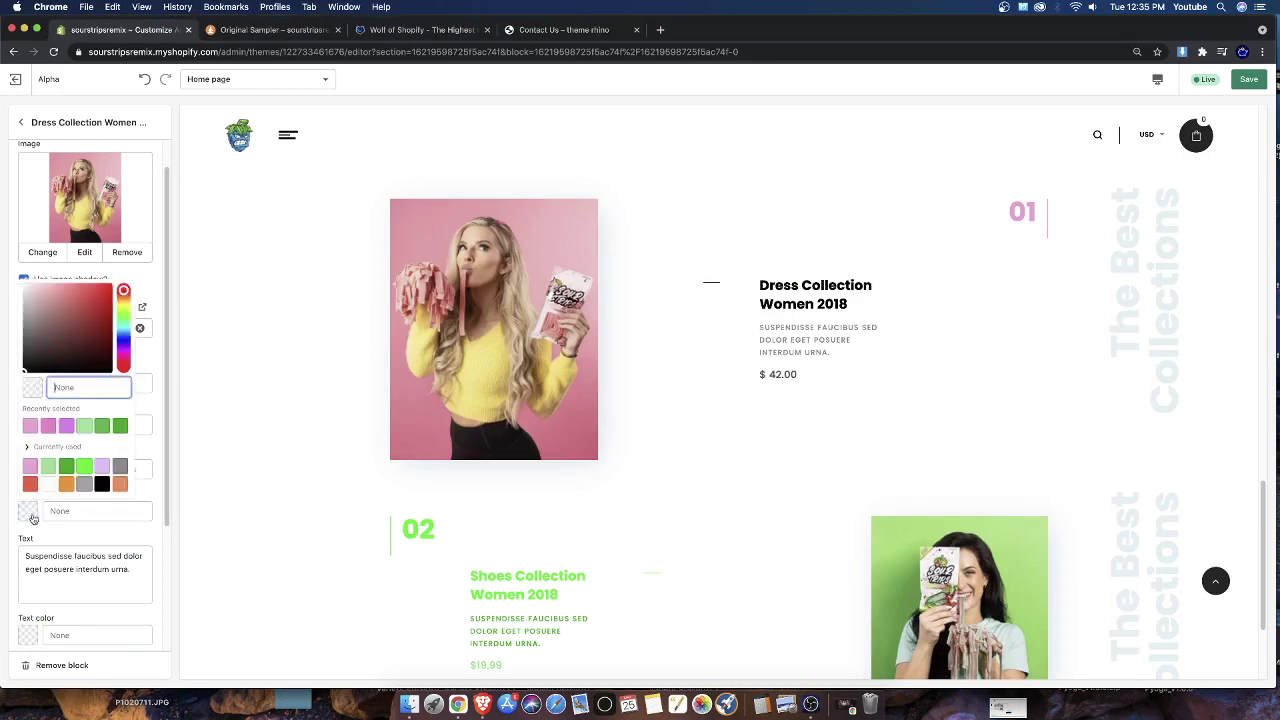
{"action": "left_click", "coordinate": [30, 426]}
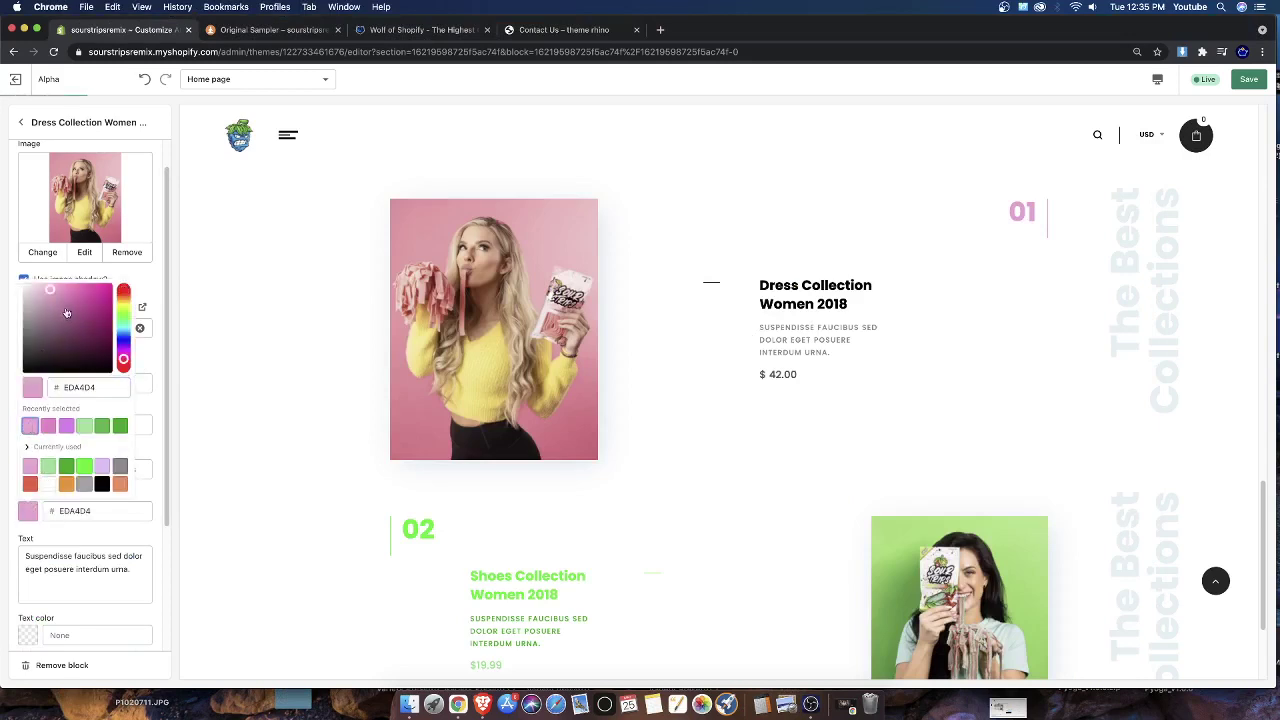
{"action": "left_click_drag", "start_coordinate": [91, 297], "coordinate": [69, 279]}
{"action": "left_click", "coordinate": [146, 277]}
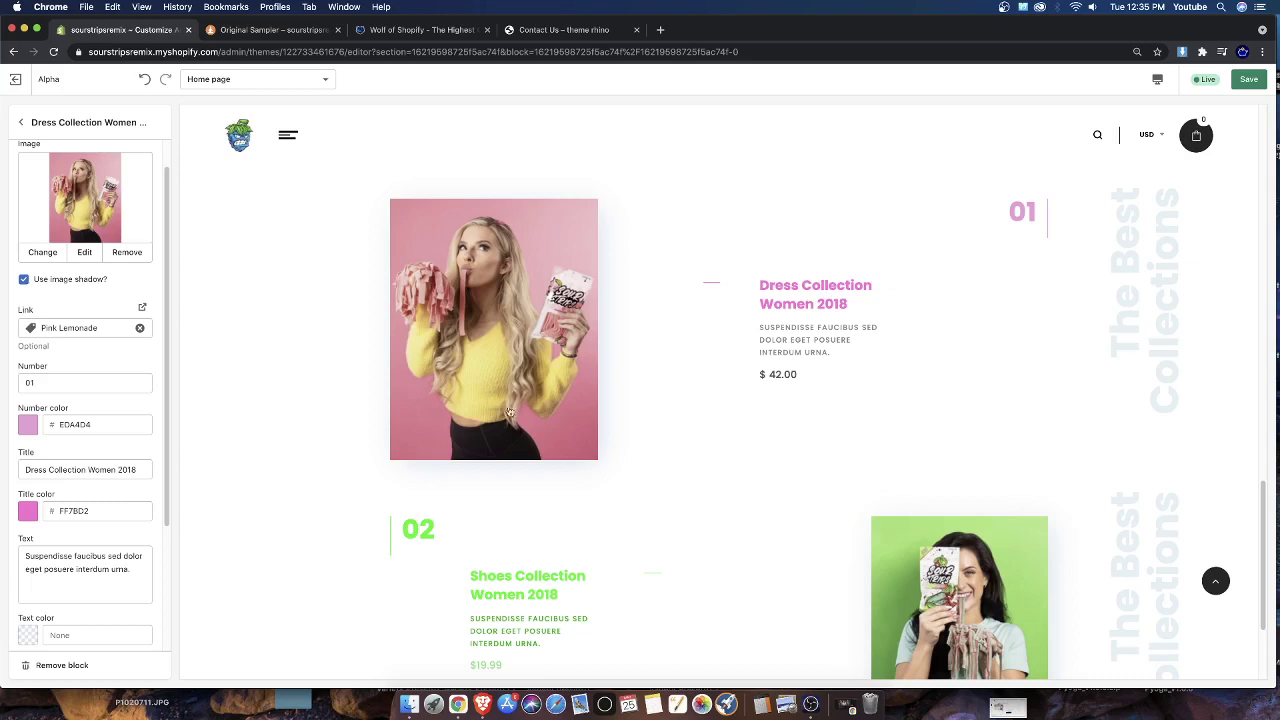
Set the Dress Collection Women 2018 block's text color to deep pink #F91FAF
{"action": "scroll", "coordinate": [75, 520], "scroll_direction": "down", "scroll_amount": 3}
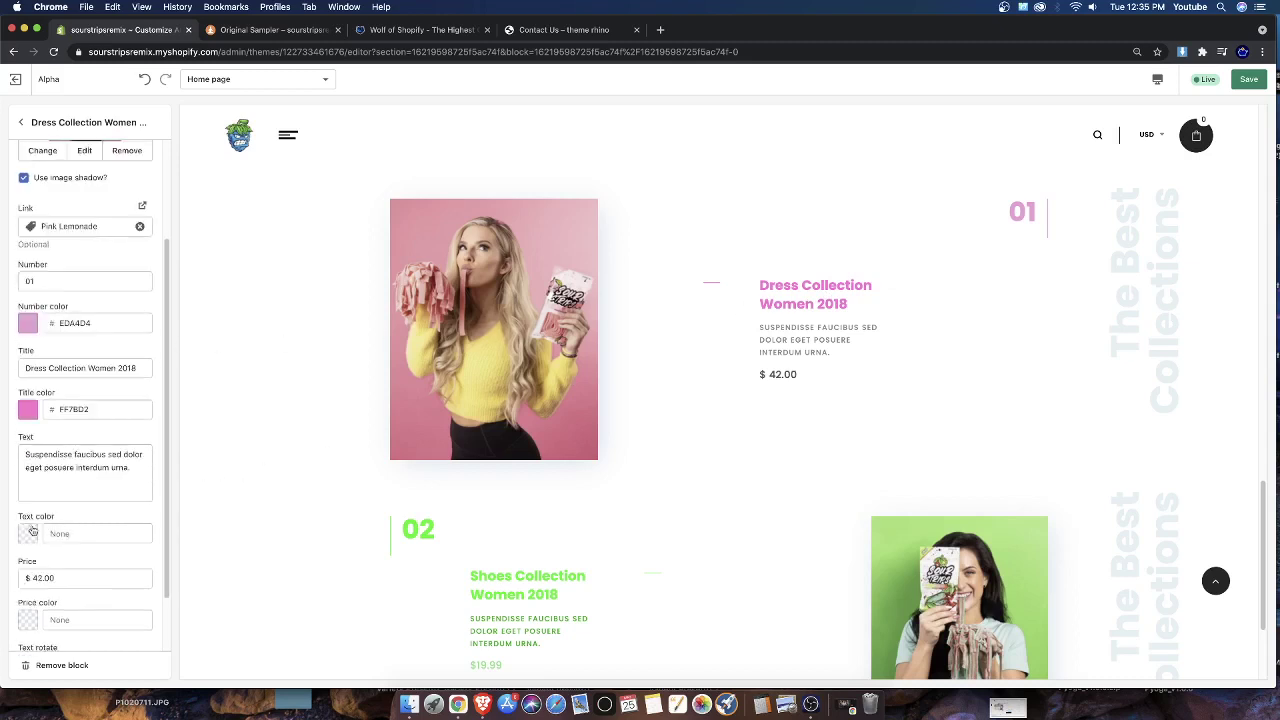
{"action": "left_click", "coordinate": [27, 535]}
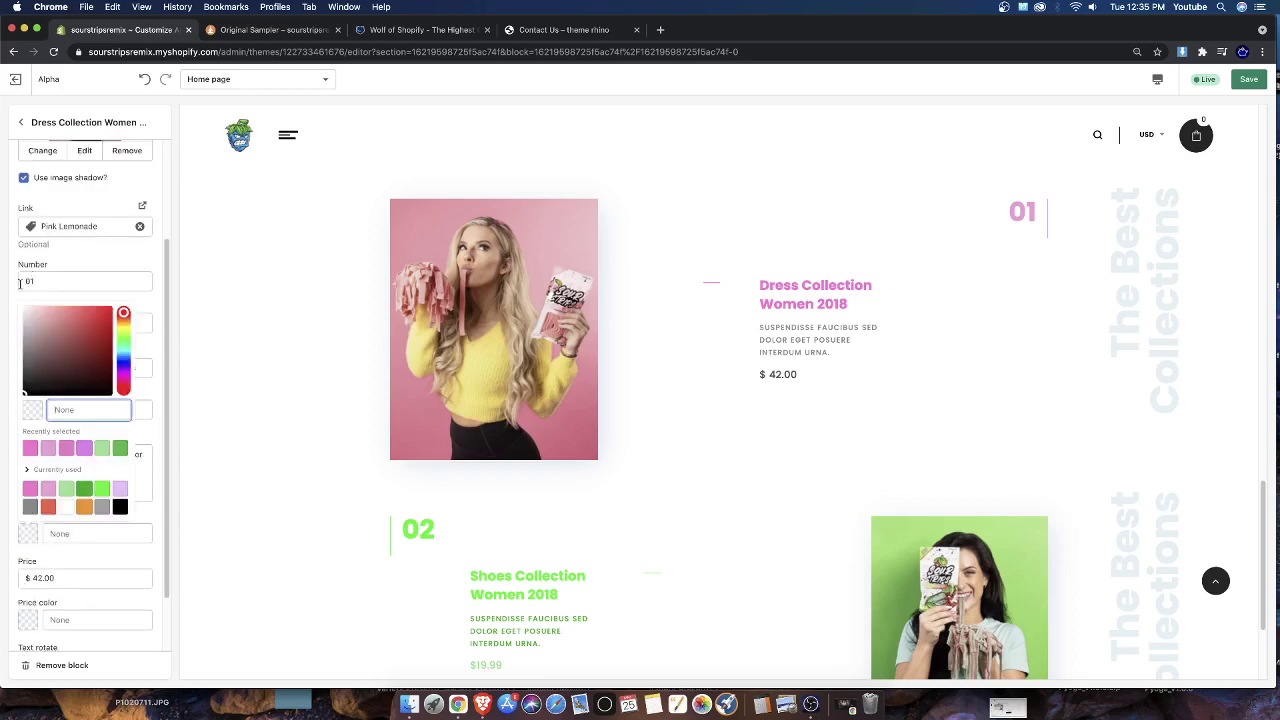
{"action": "left_click", "coordinate": [46, 451]}
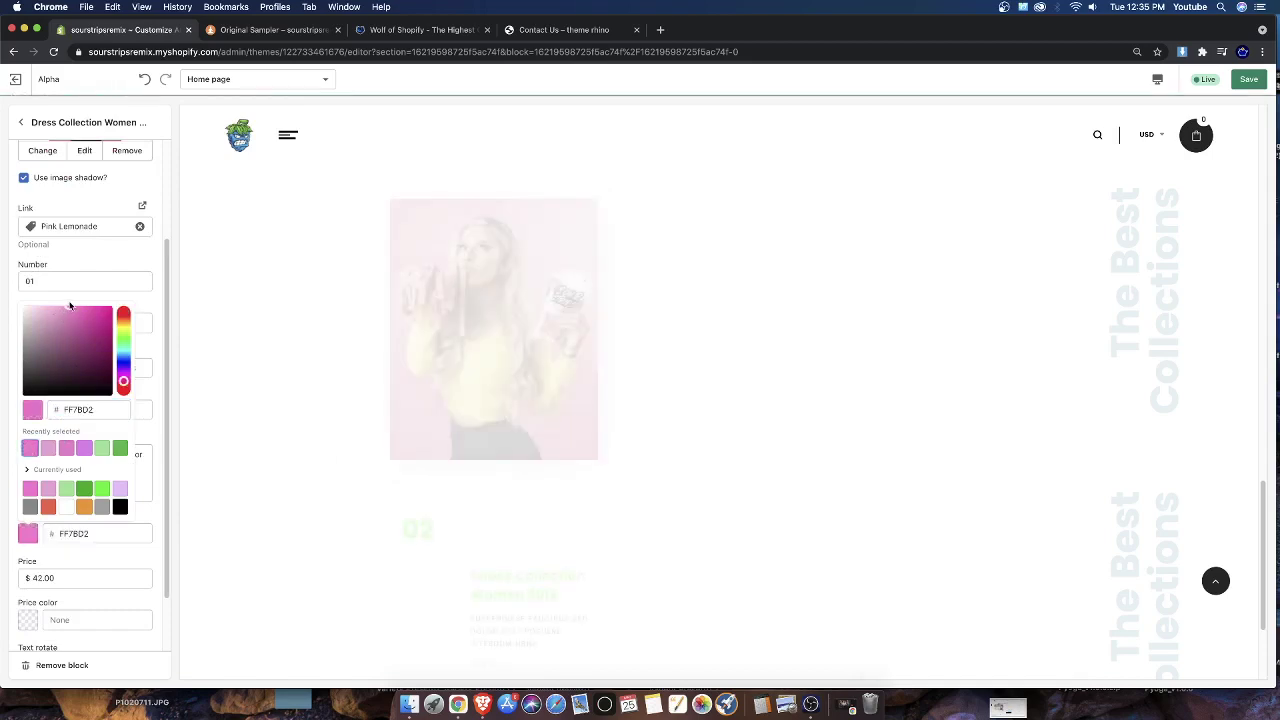
{"action": "left_click_drag", "start_coordinate": [79, 311], "coordinate": [98, 310]}
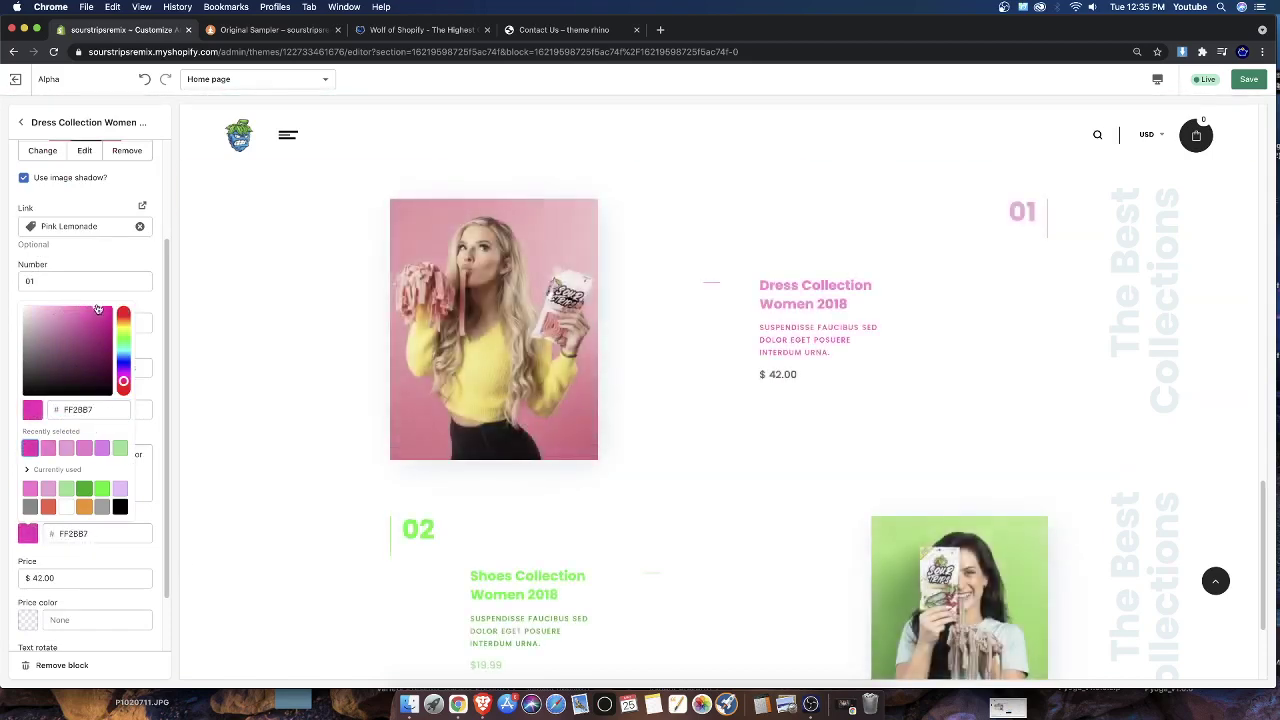
{"action": "left_click_drag", "start_coordinate": [100, 316], "coordinate": [102, 313]}
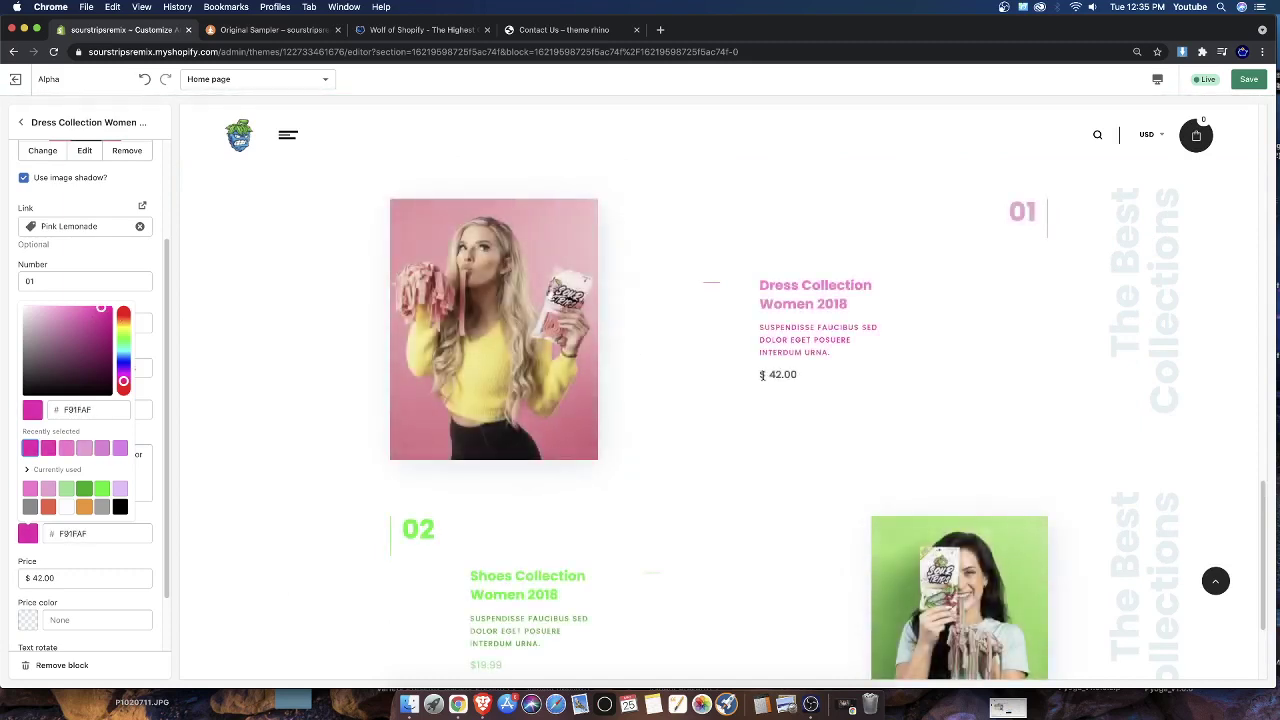
{"action": "left_click", "coordinate": [143, 300]}
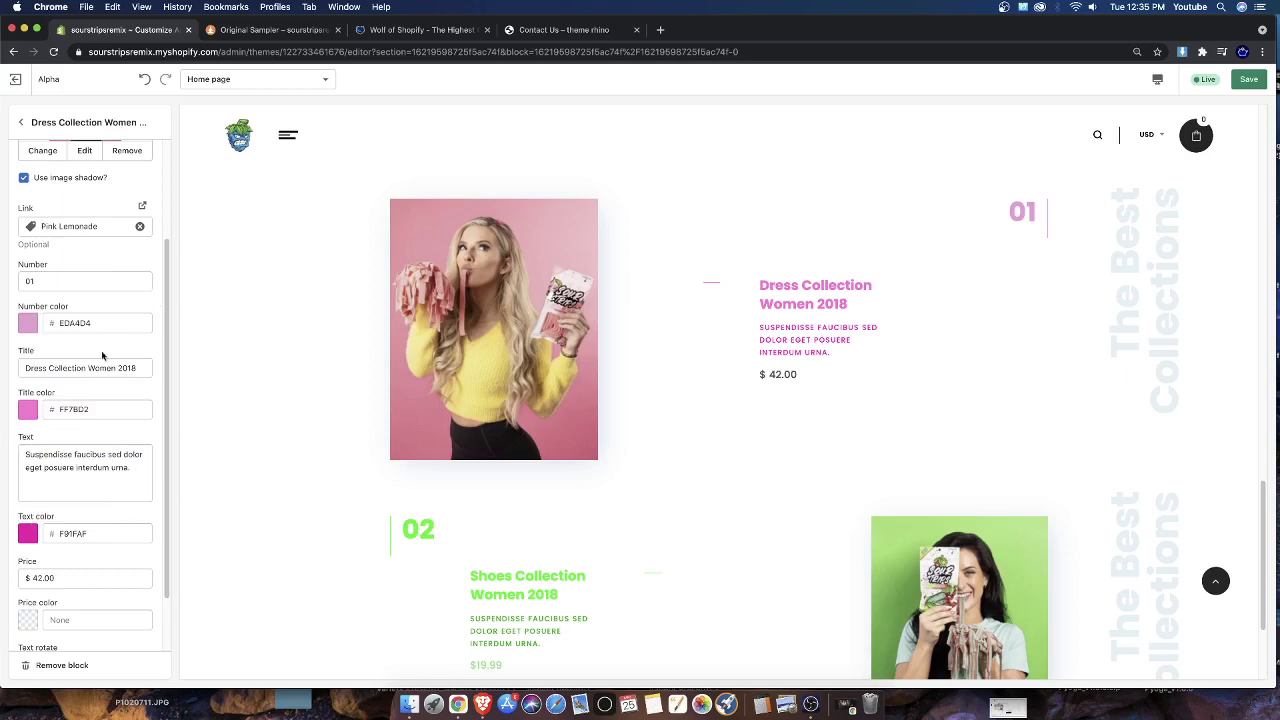
Set the Dress Collection Women 2018 block's price color to pale pink #FFA9E2 and review both collection blocks in the preview
{"action": "scroll", "coordinate": [57, 497], "scroll_direction": "down", "scroll_amount": 2}
{"action": "left_click", "coordinate": [28, 547]}
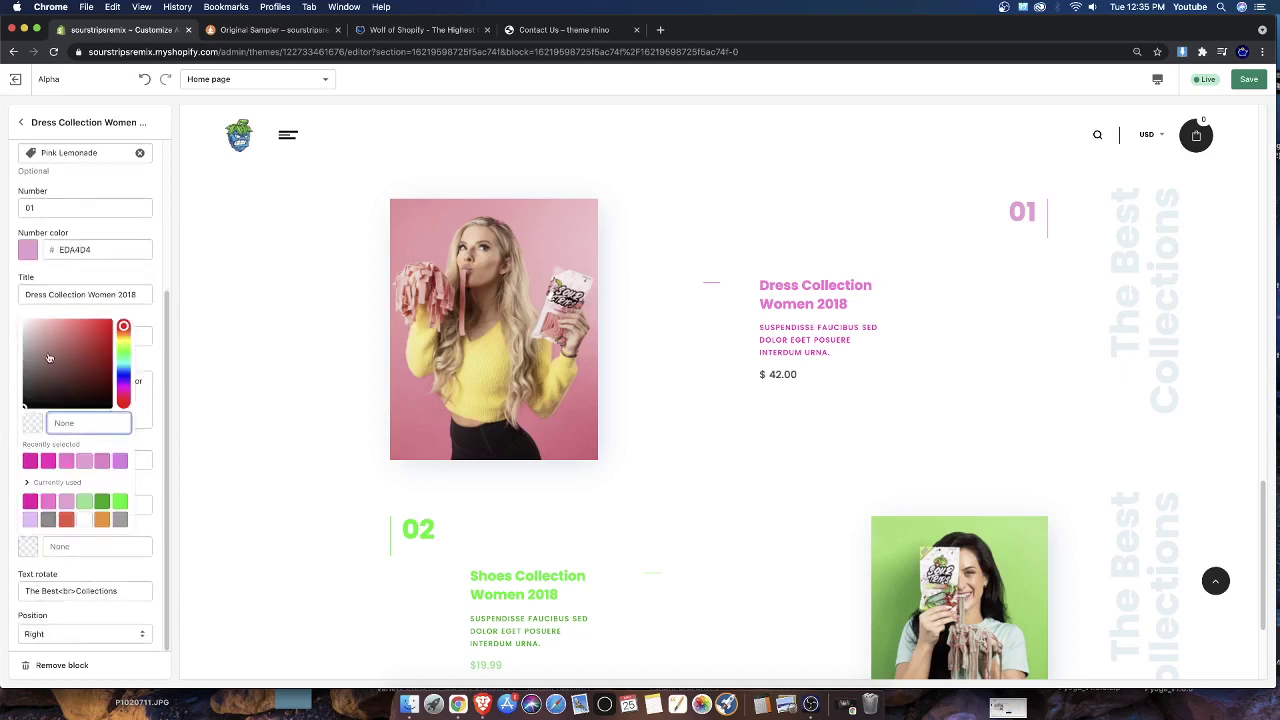
{"action": "left_click", "coordinate": [30, 460]}
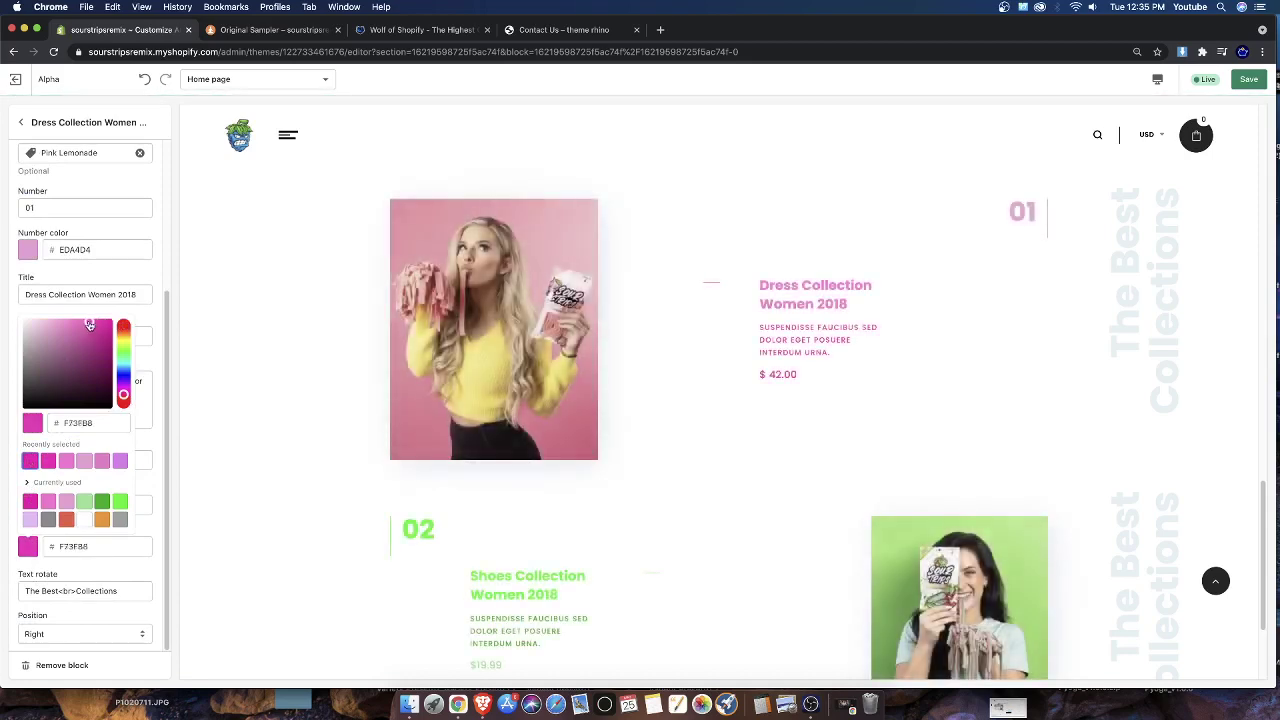
{"action": "left_click_drag", "start_coordinate": [89, 325], "coordinate": [54, 323]}
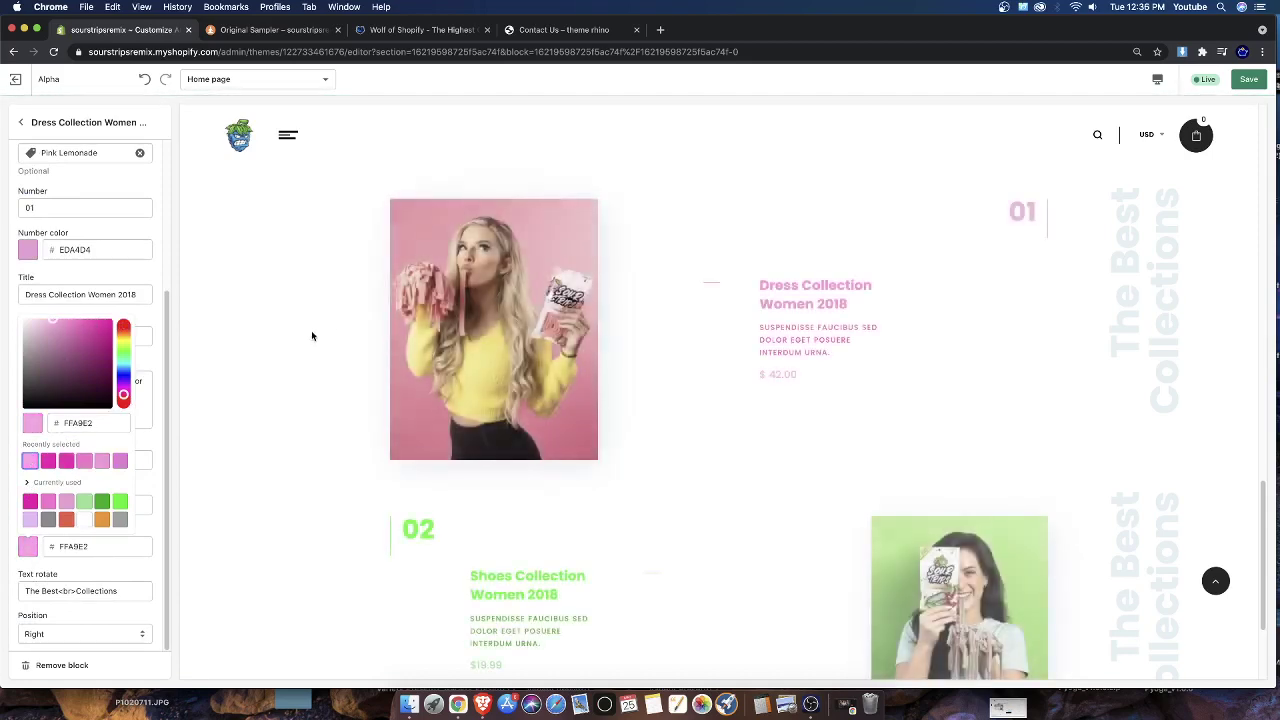
{"action": "scroll", "coordinate": [786, 446], "scroll_direction": "down", "scroll_amount": 3}
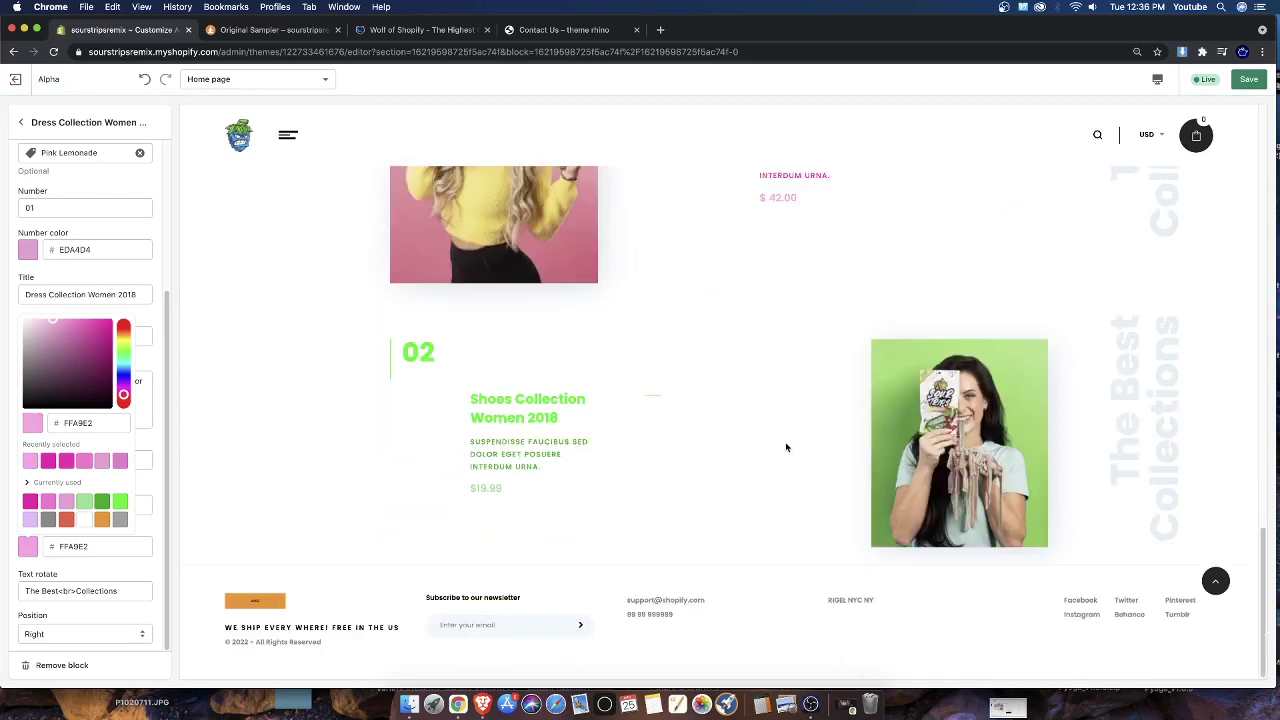
{"action": "scroll", "coordinate": [786, 446], "scroll_direction": "up", "scroll_amount": 5}
{"action": "scroll", "coordinate": [669, 386], "scroll_direction": "down", "scroll_amount": 2}
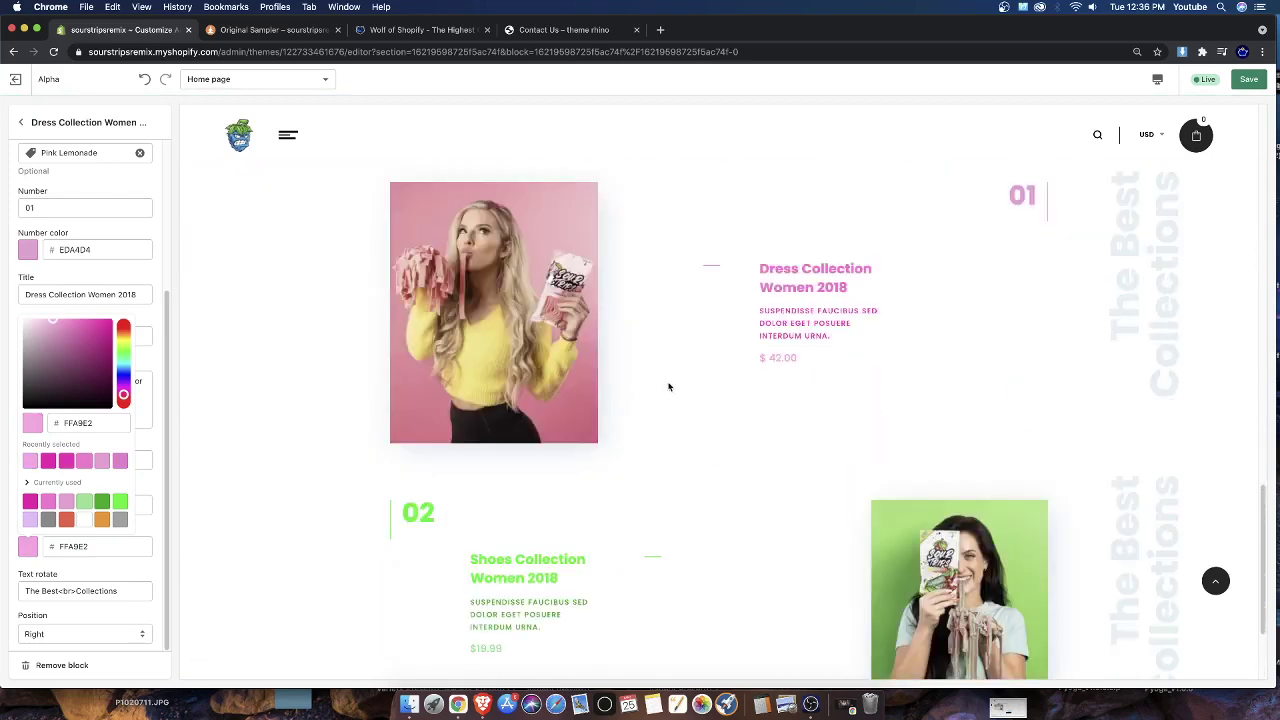
{"action": "left_click", "coordinate": [91, 180]}
Return to the section settings and clear the section's title
{"action": "left_click", "coordinate": [18, 122]}
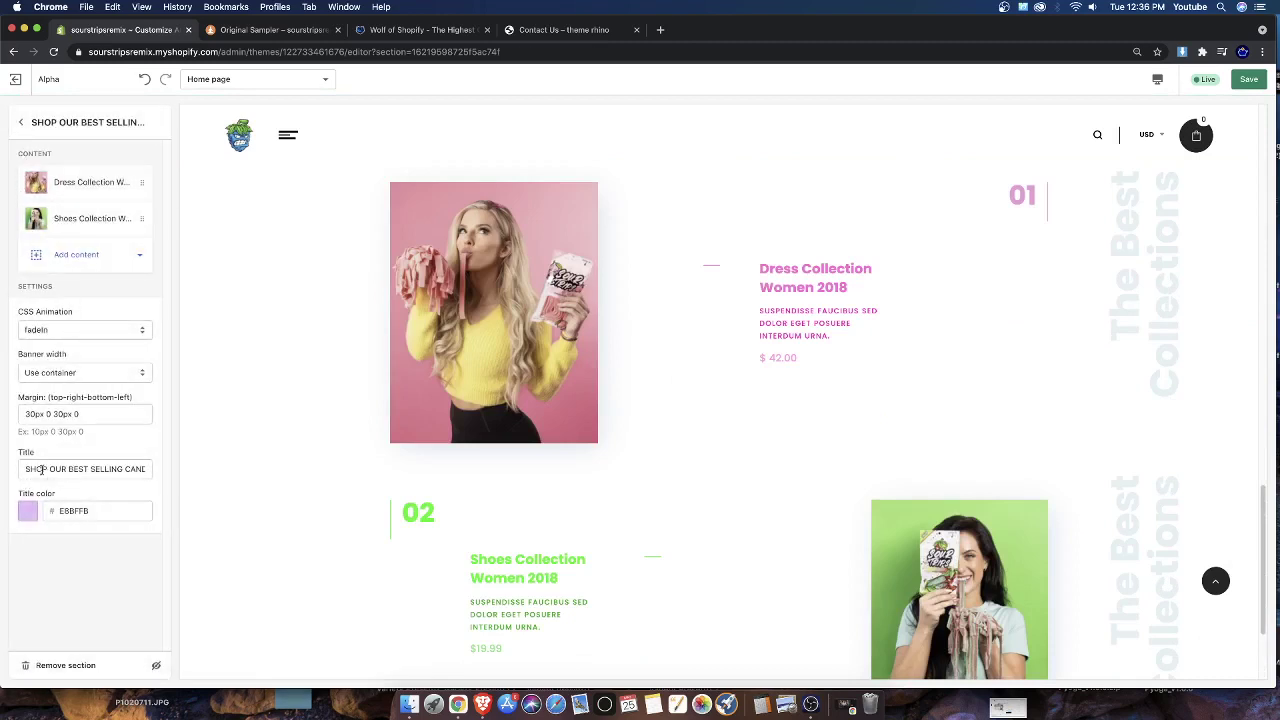
{"action": "triple_click", "coordinate": [42, 469]}
{"action": "key", "text": "BackSpace"}
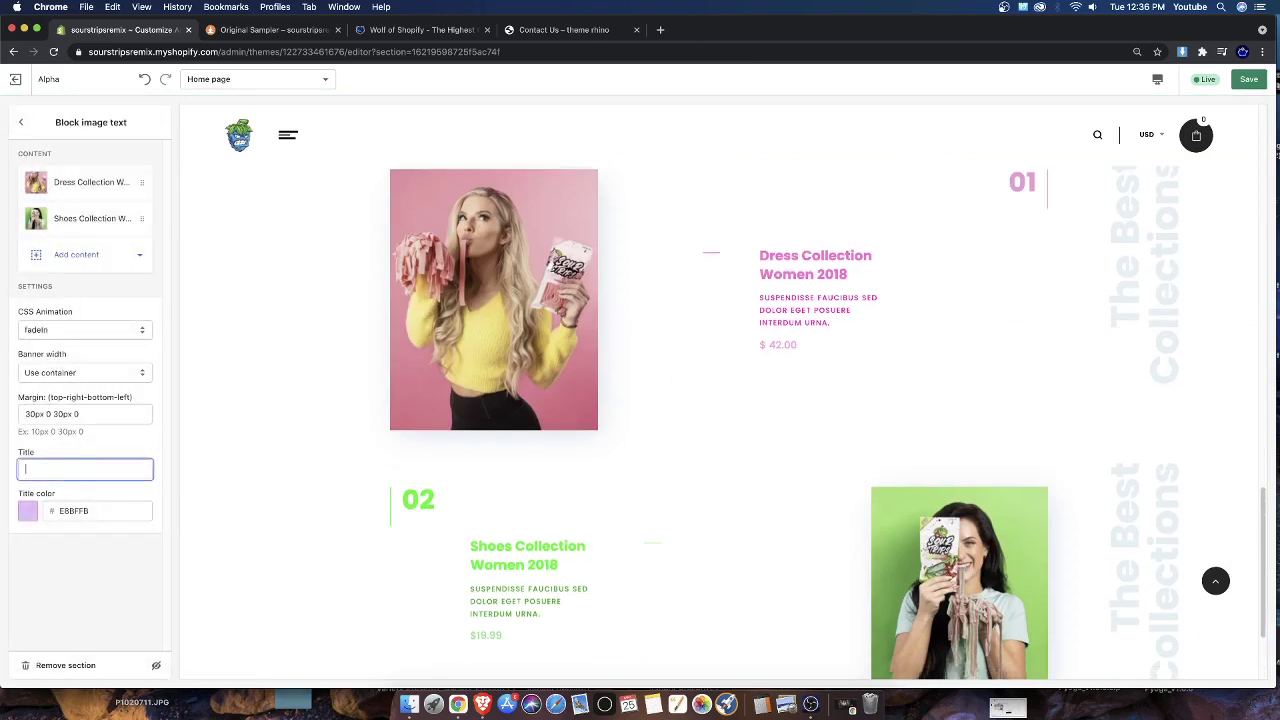
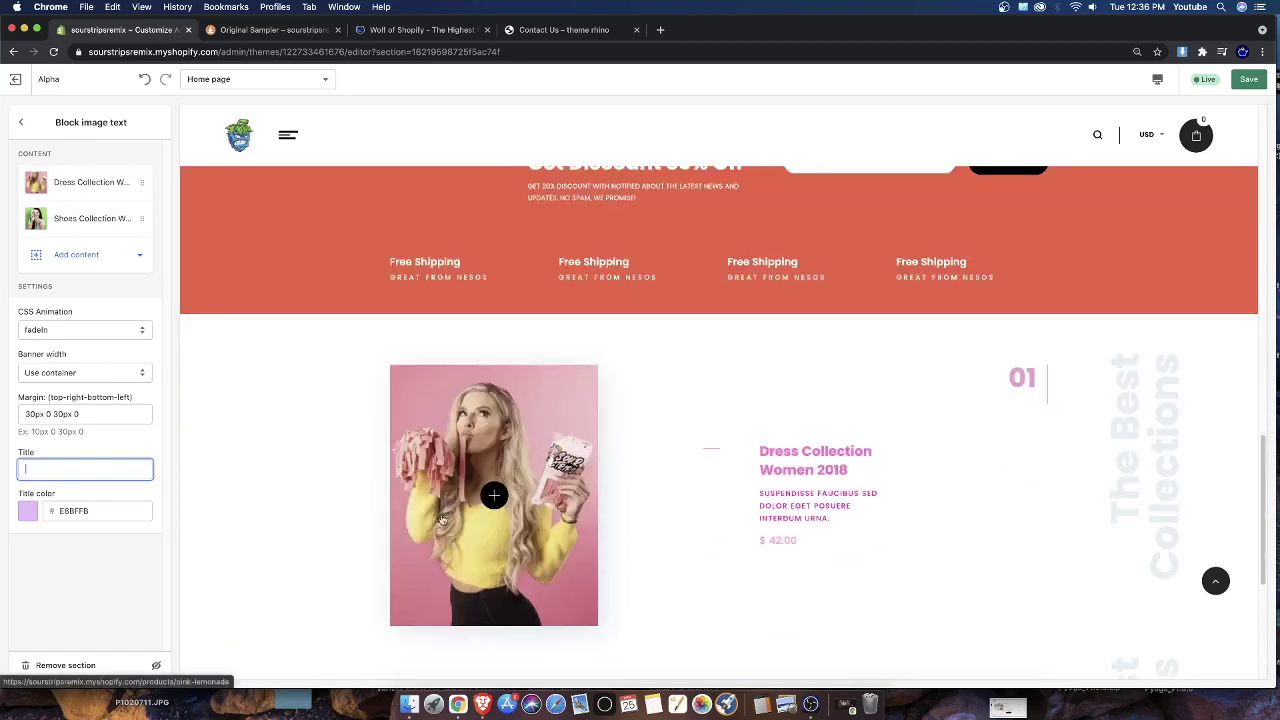
Replace the Dress Collection Women 2018 block's rotated text with "Pink Lemonade"
{"action": "left_click", "coordinate": [82, 183]}
{"action": "scroll", "coordinate": [93, 555], "scroll_direction": "down", "scroll_amount": 4}
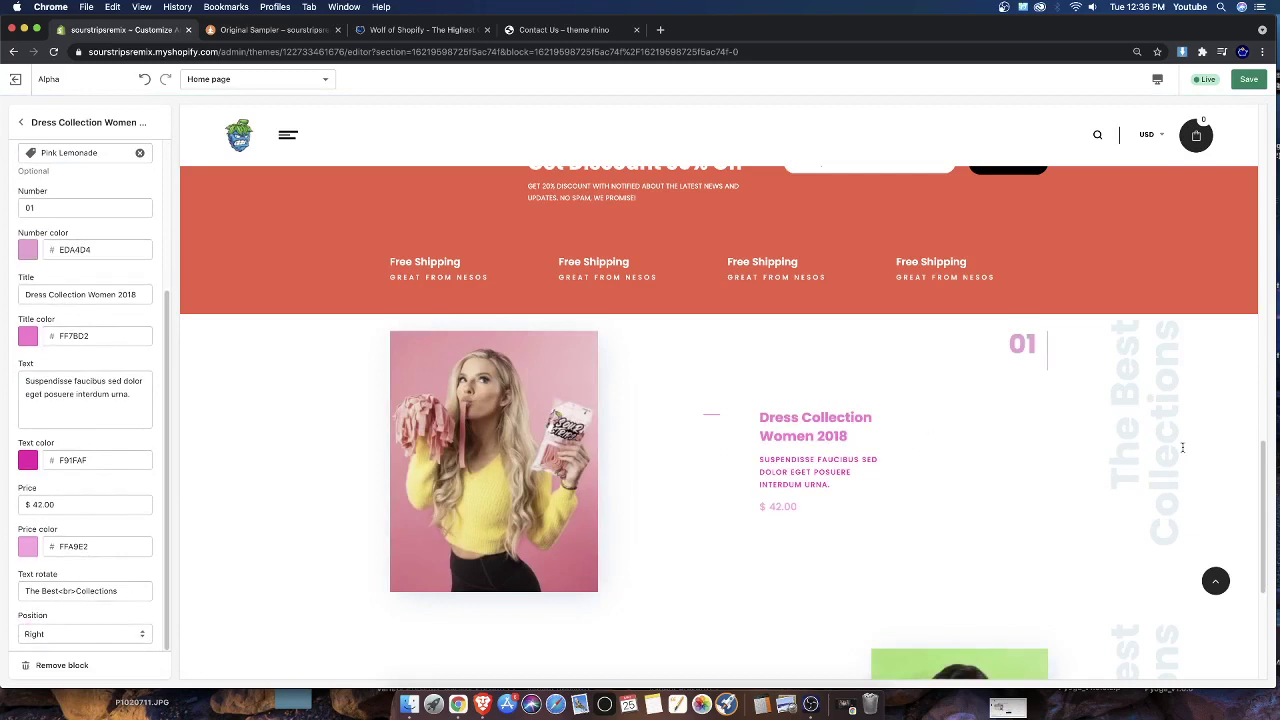
{"action": "scroll", "coordinate": [1151, 413], "scroll_direction": "up", "scroll_amount": 1}
{"action": "scroll", "coordinate": [1149, 424], "scroll_direction": "down", "scroll_amount": 1}
{"action": "left_click_drag", "start_coordinate": [1143, 469], "coordinate": [1148, 448]}
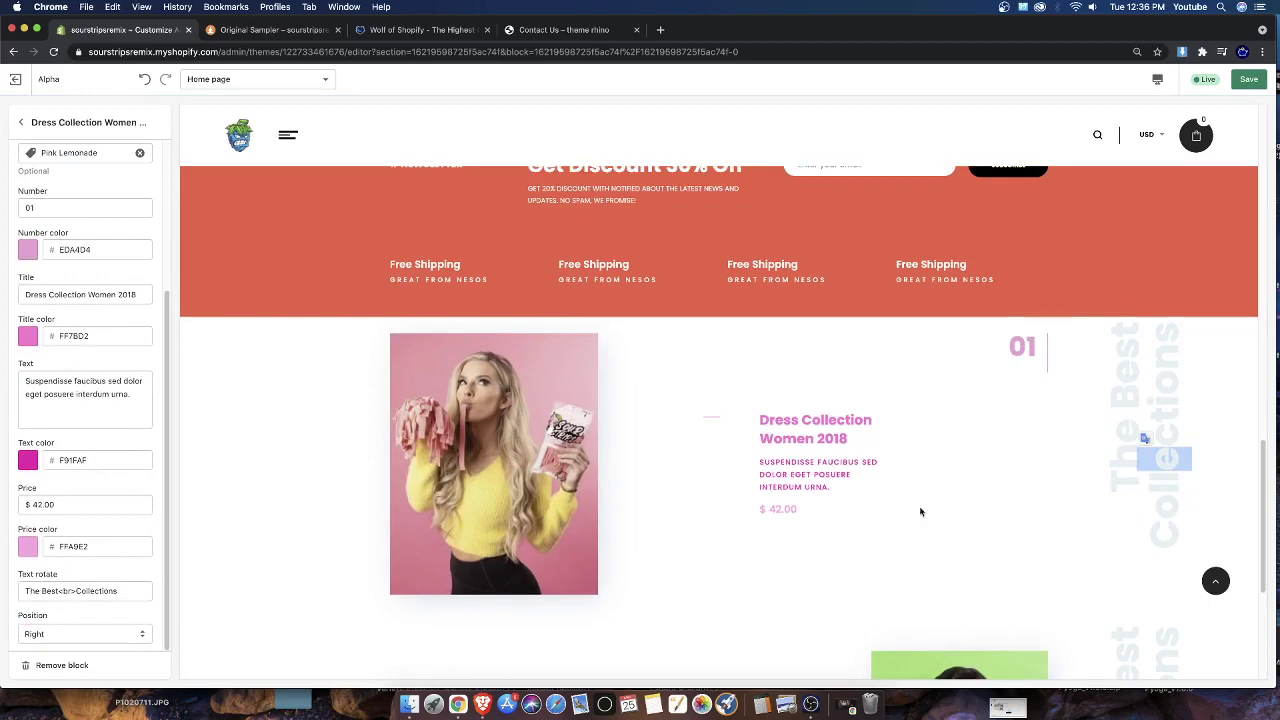
{"action": "scroll", "coordinate": [920, 512], "scroll_direction": "down", "scroll_amount": 5}
{"action": "scroll", "coordinate": [452, 328], "scroll_direction": "up", "scroll_amount": 2}
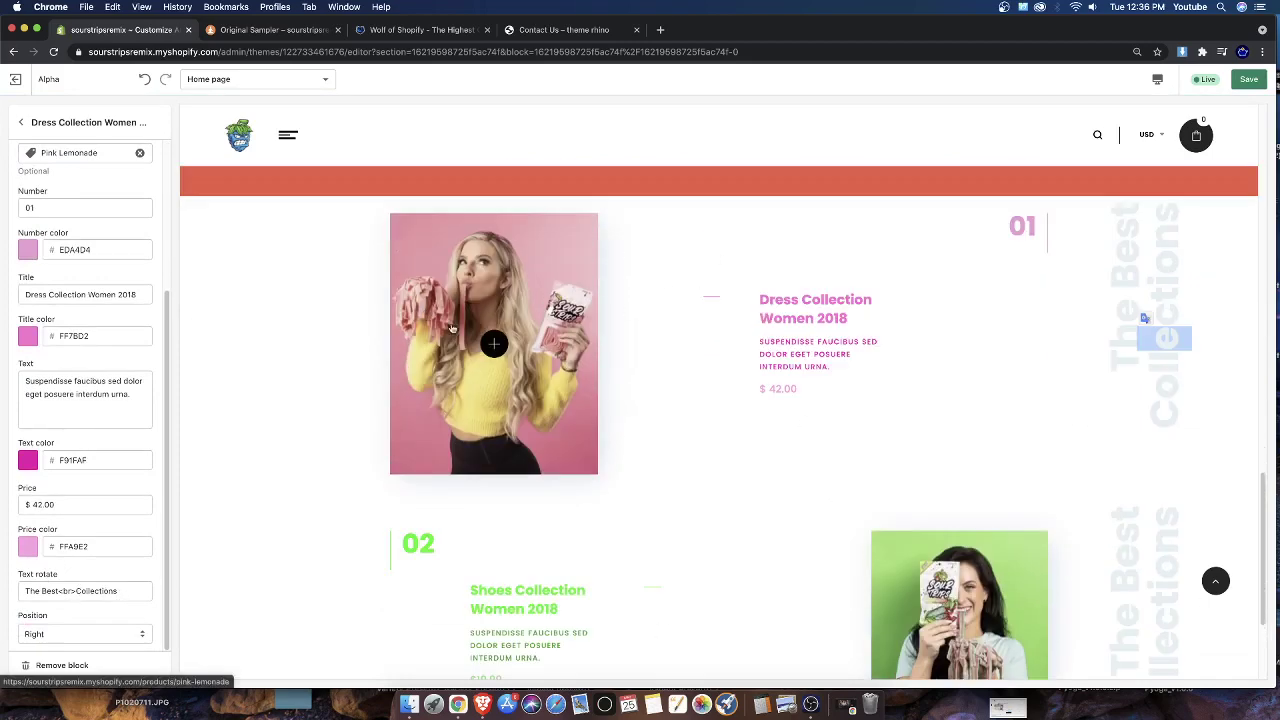
{"action": "triple_click", "coordinate": [49, 586]}
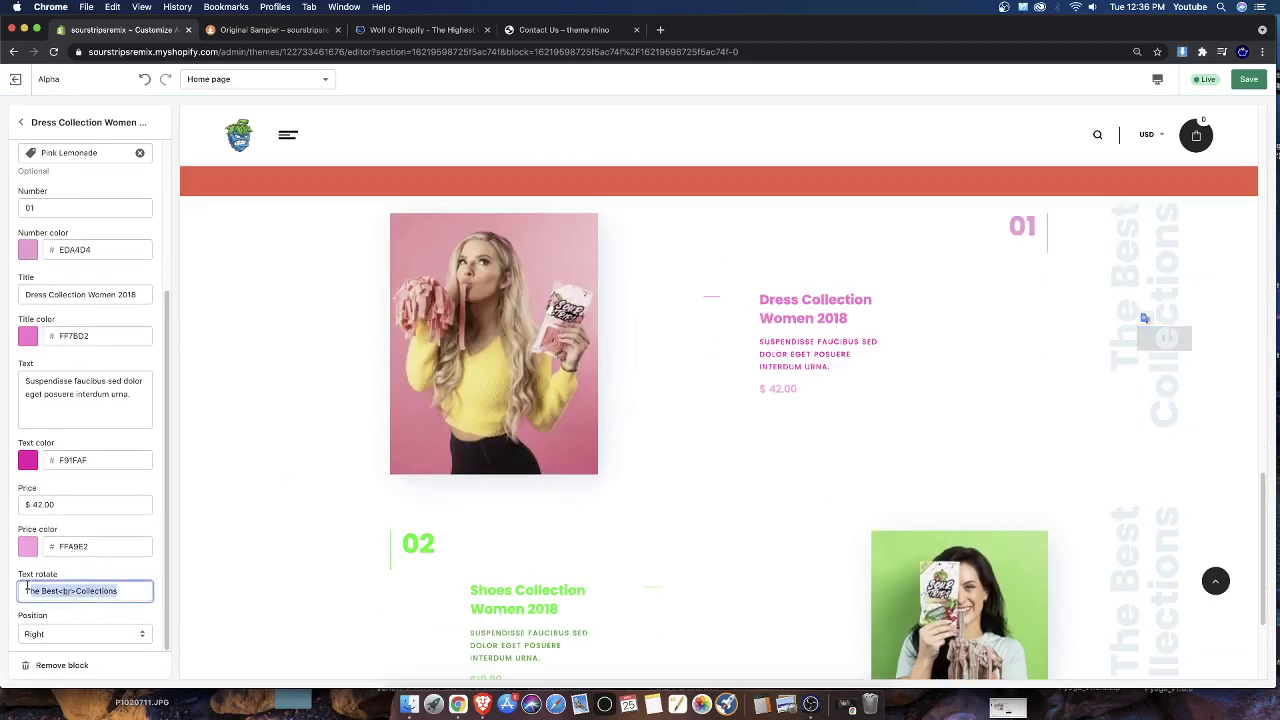
{"action": "key", "text": "BackSpace"}
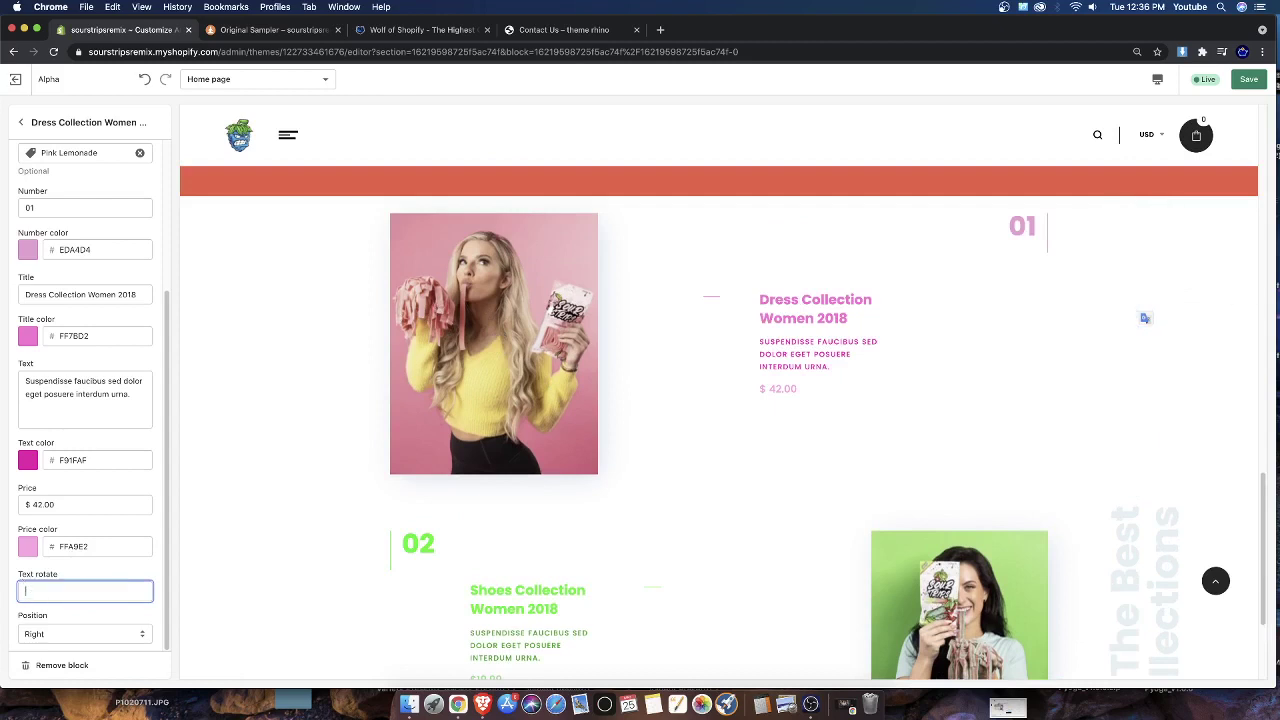
{"action": "type", "text": "Pink"}
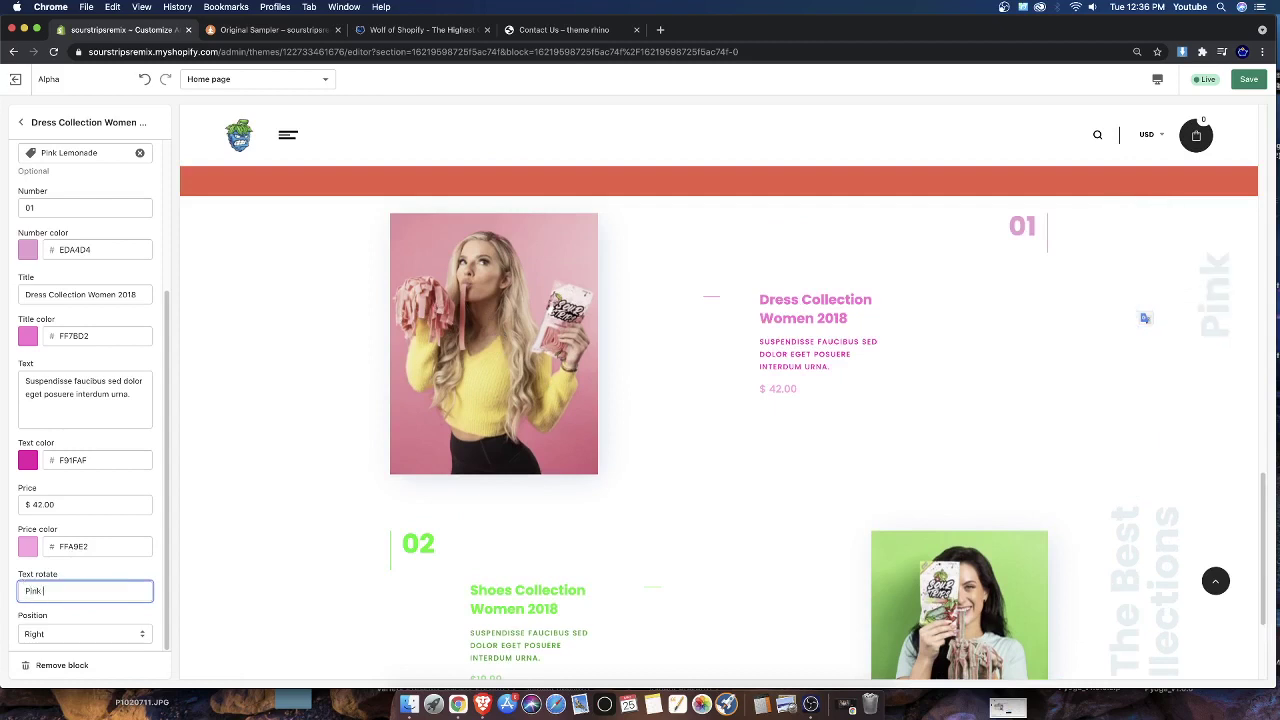
{"action": "type", "text": " Lemonade"}
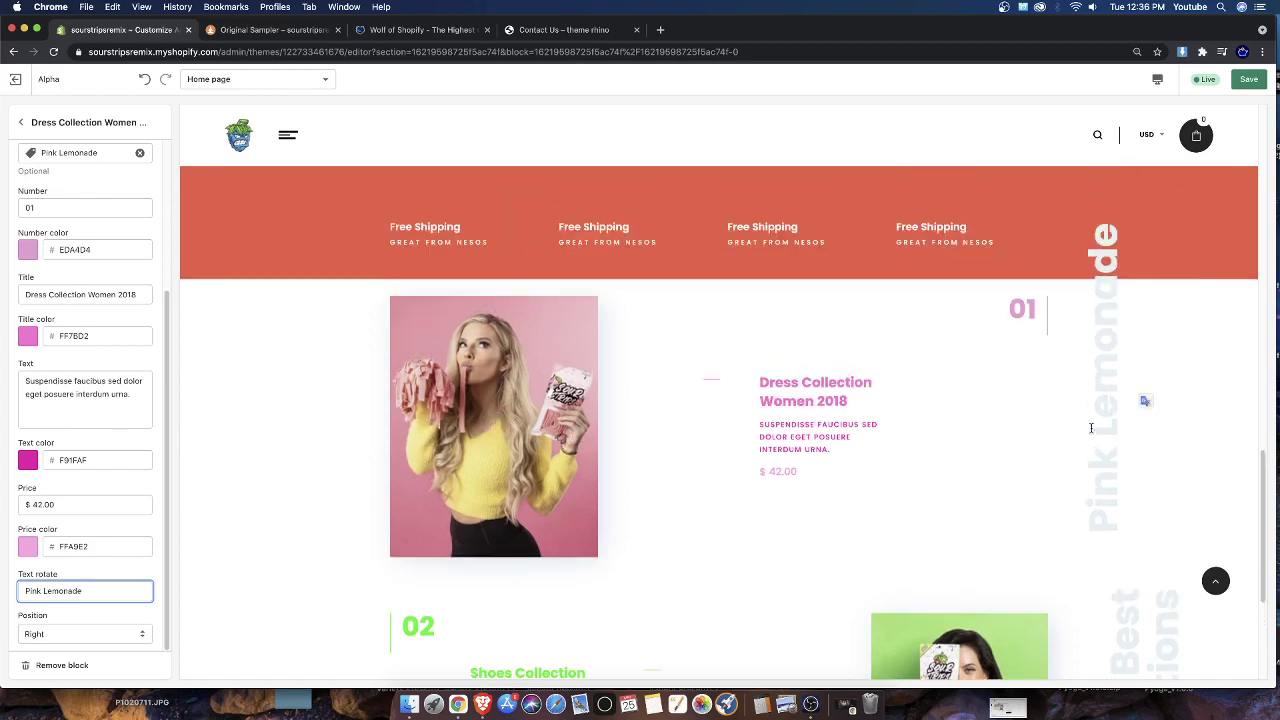
Insert a <br> line break between the words Pink and Lemonade in the block's rotated text
{"action": "left_click_drag", "start_coordinate": [1104, 506], "coordinate": [1110, 258]}
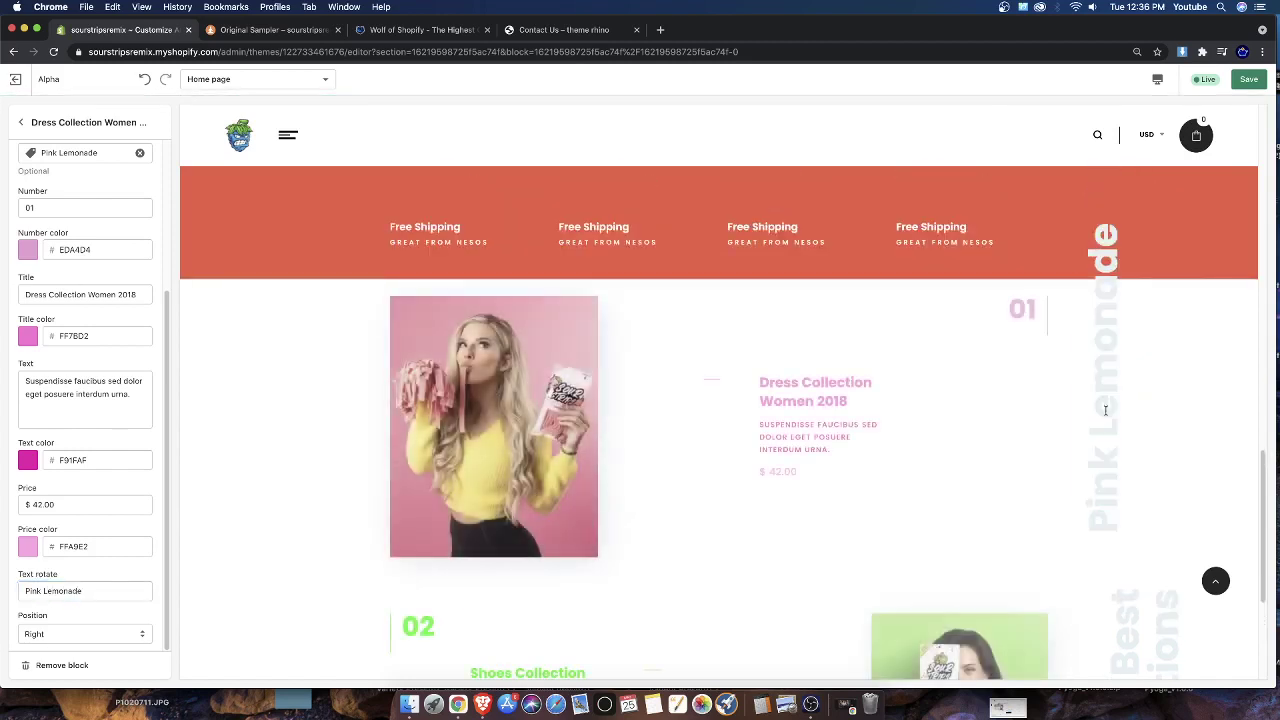
{"action": "left_click_drag", "start_coordinate": [1097, 433], "coordinate": [1106, 240]}
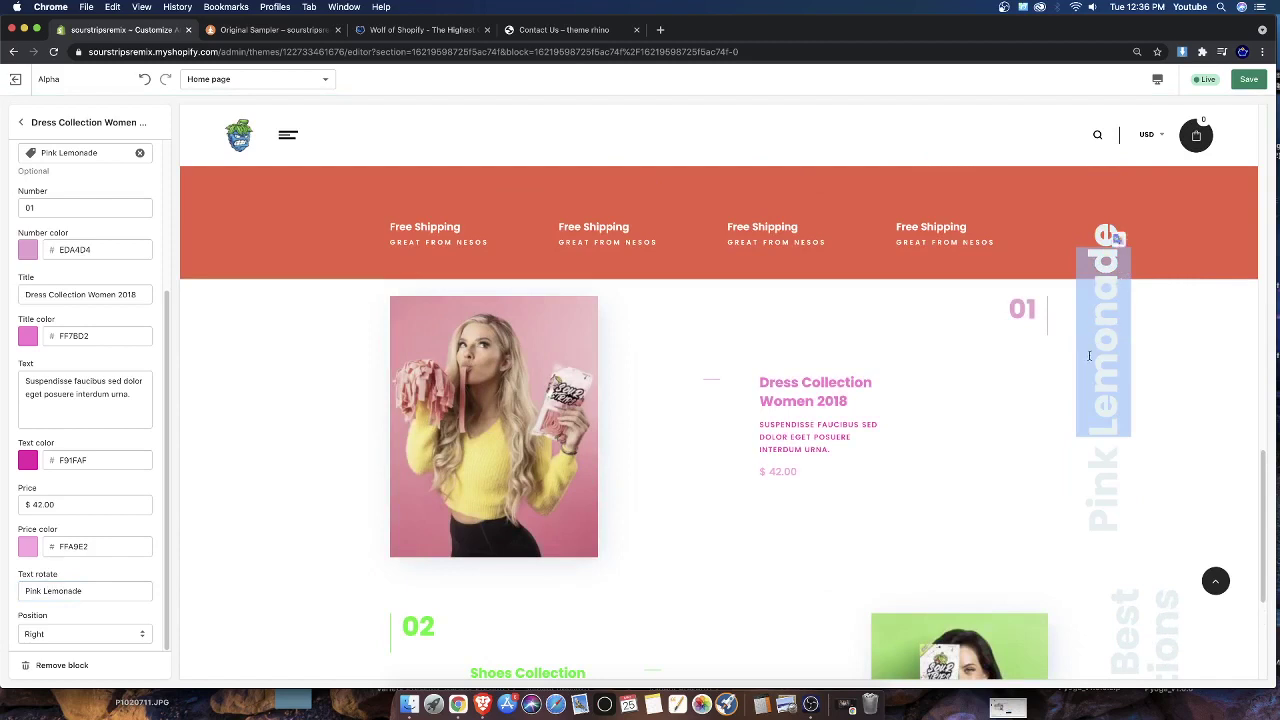
{"action": "left_click", "coordinate": [40, 591]}
{"action": "type", "text": "<>"}
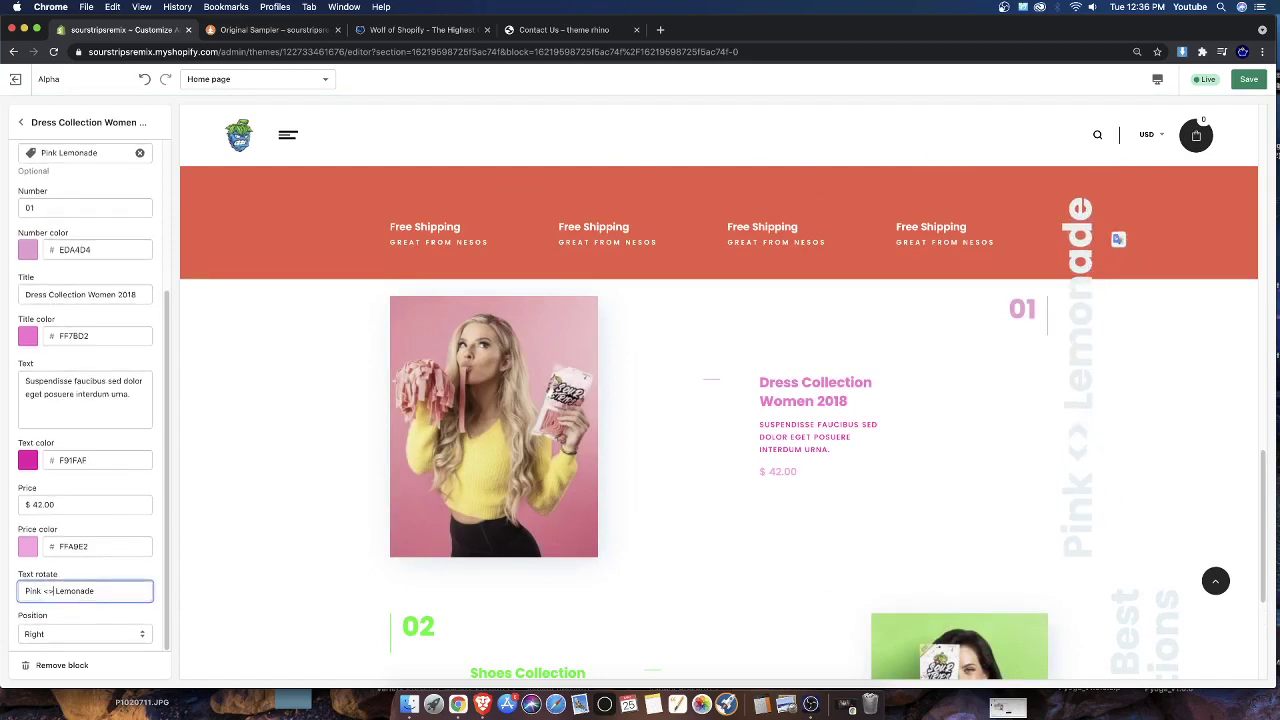
{"action": "type", "text": "br"}
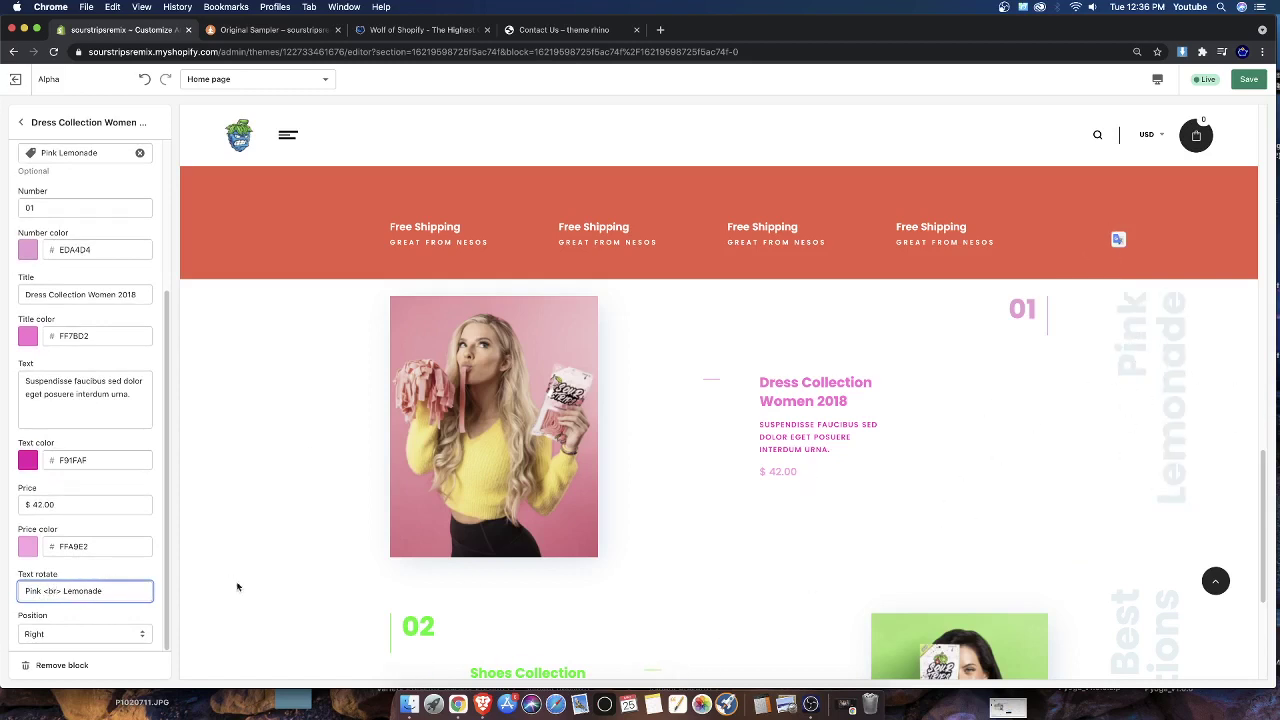
Set the position of the Dress Collection Women 2018 block's rotated text to Left and review both collection blocks in the preview
{"action": "left_click_drag", "start_coordinate": [39, 591], "coordinate": [83, 595]}
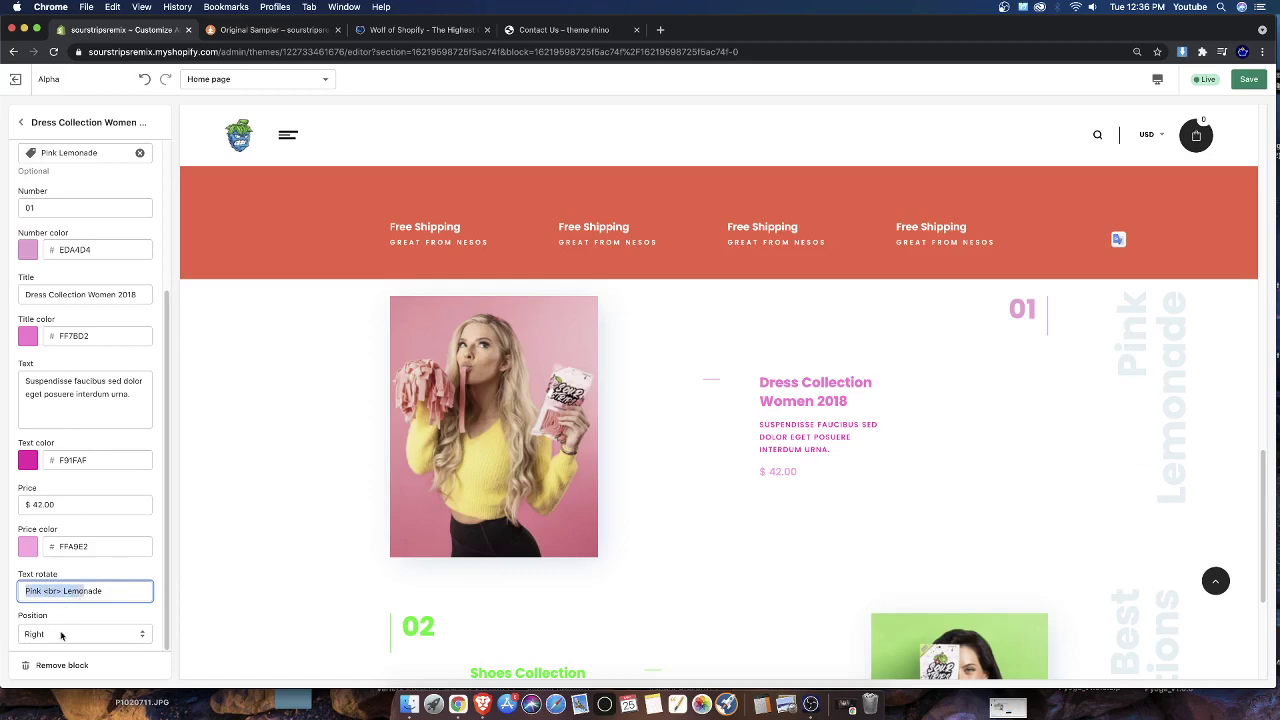
{"action": "left_click", "coordinate": [60, 634]}
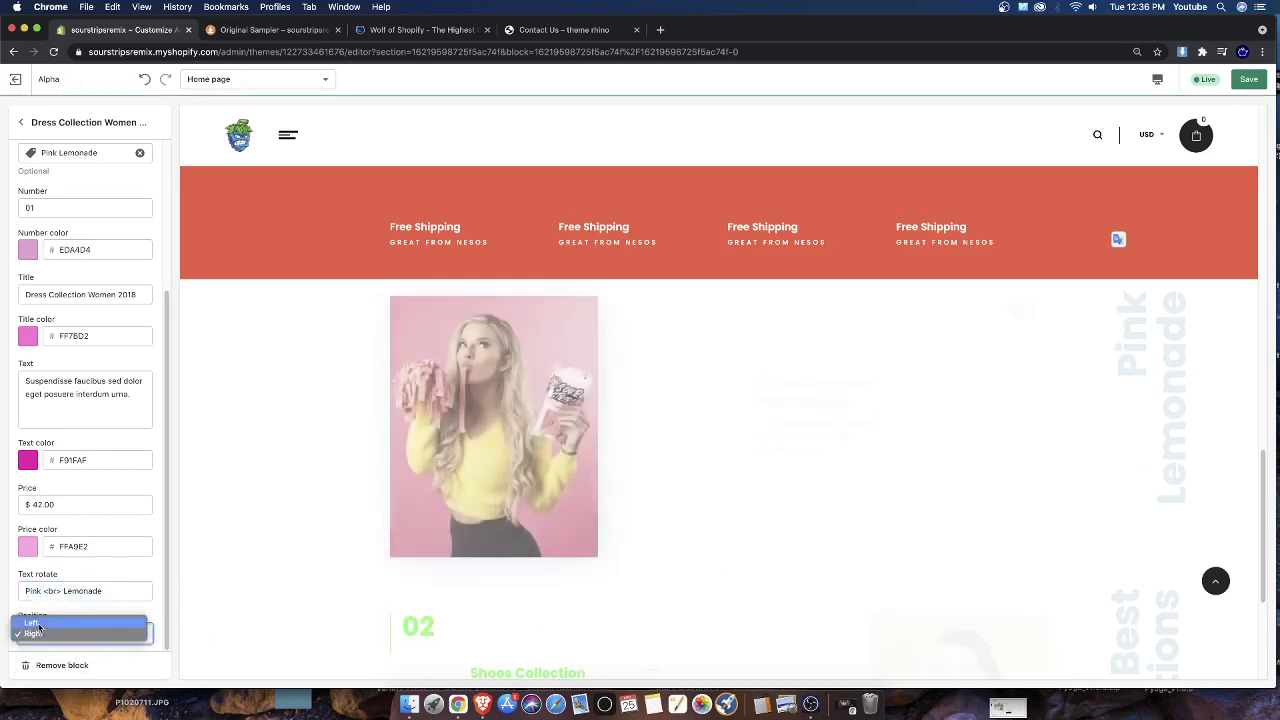
{"action": "left_click", "coordinate": [39, 621]}
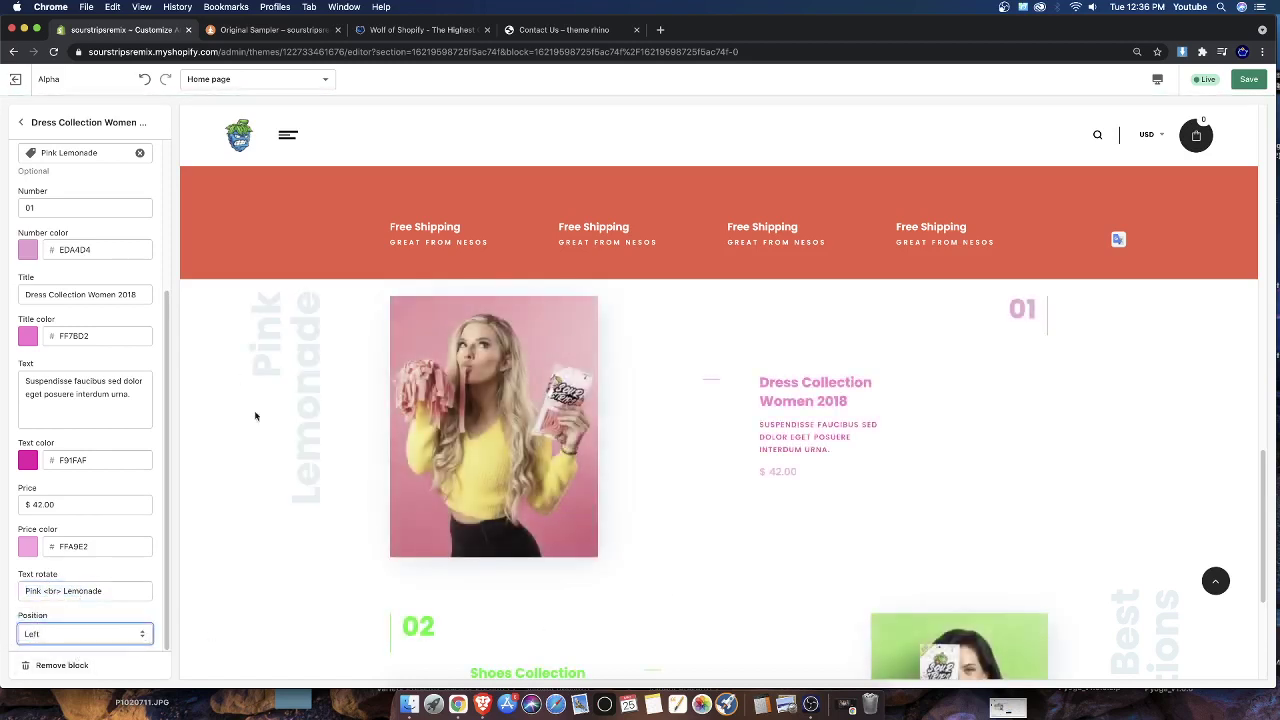
{"action": "scroll", "coordinate": [322, 474], "scroll_direction": "down", "scroll_amount": 4}
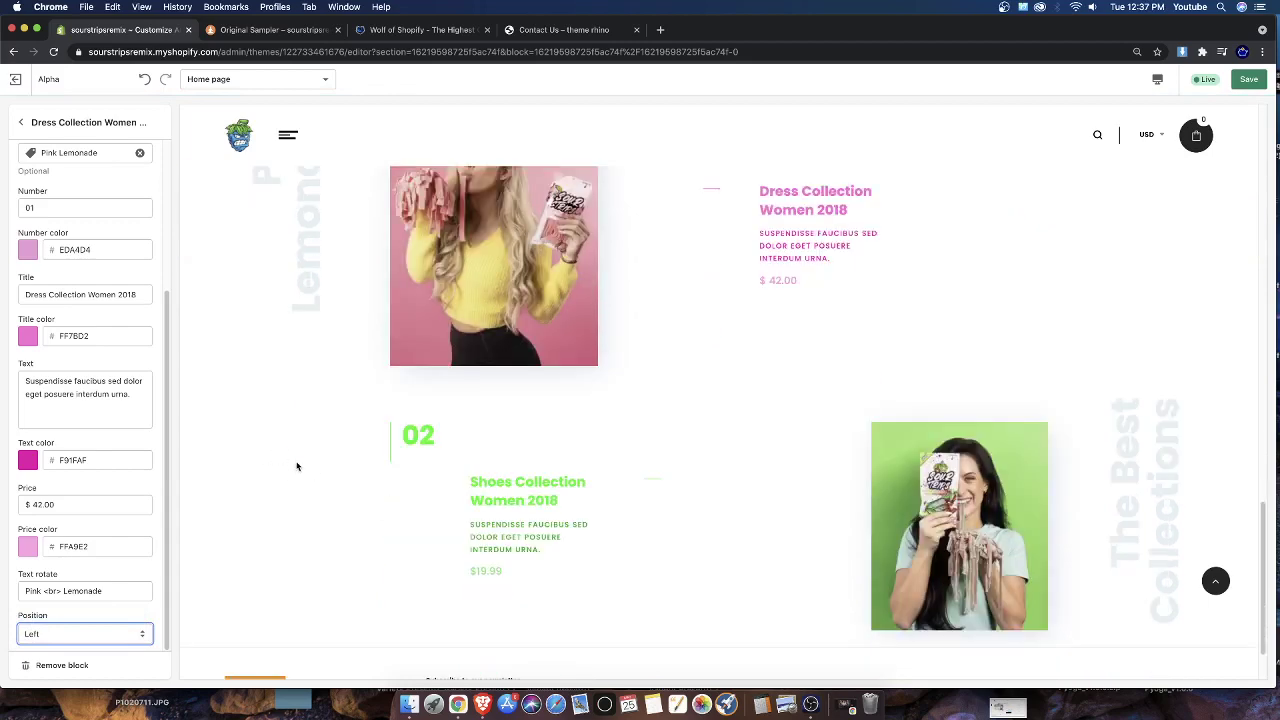
{"action": "scroll", "coordinate": [297, 466], "scroll_direction": "up", "scroll_amount": 5}
{"action": "left_click_drag", "start_coordinate": [276, 546], "coordinate": [626, 517]}
{"action": "left_click", "coordinate": [263, 482]}
{"action": "scroll", "coordinate": [891, 517], "scroll_direction": "down", "scroll_amount": 7}
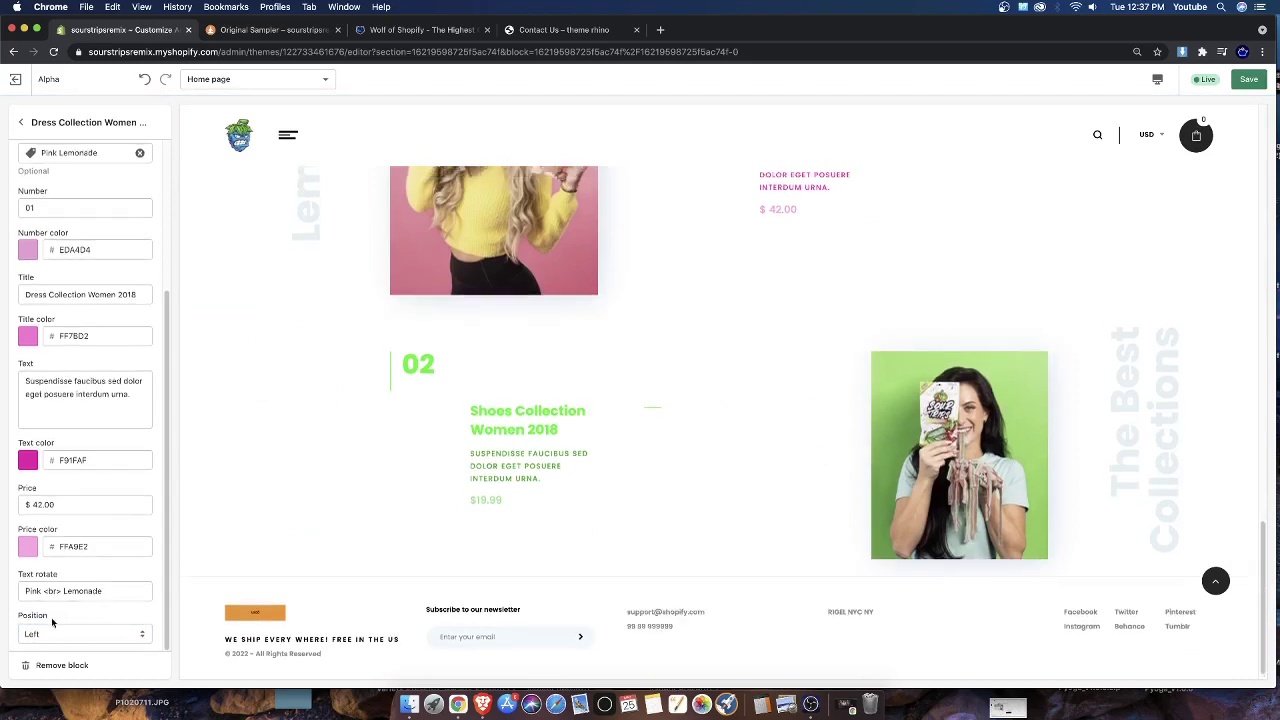
{"action": "scroll", "coordinate": [490, 380], "scroll_direction": "up", "scroll_amount": 5}
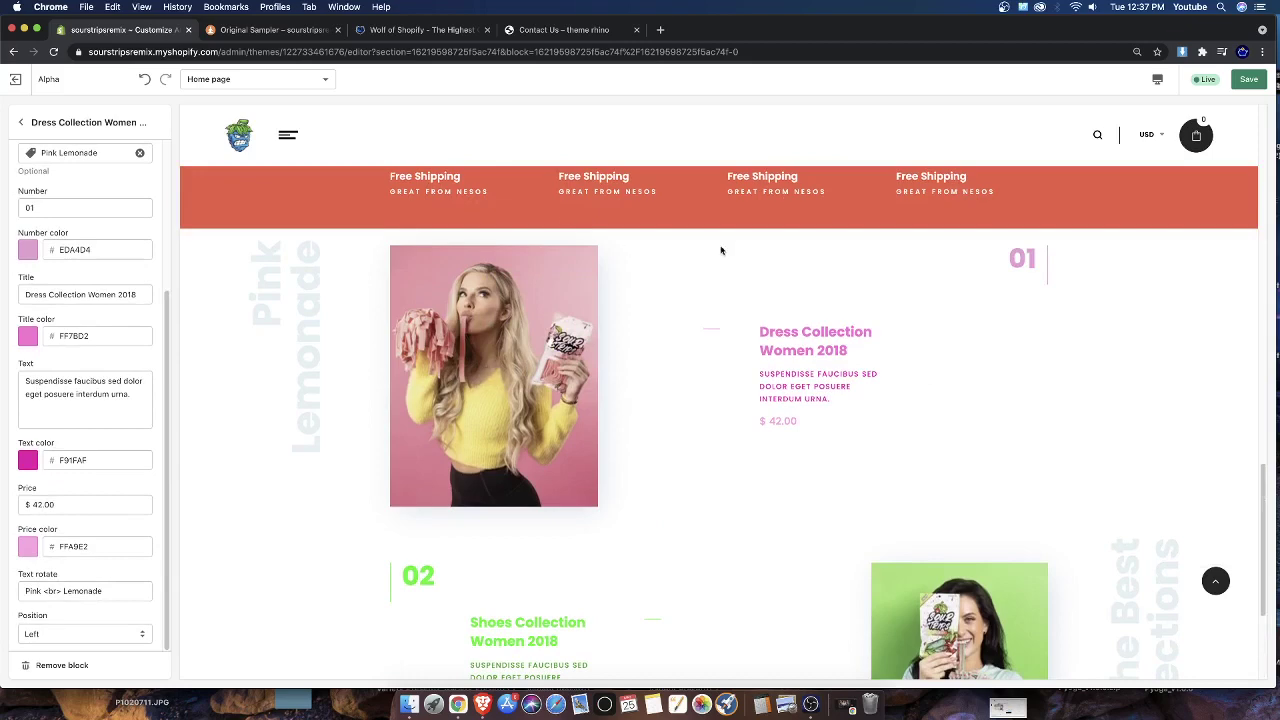
{"action": "scroll", "coordinate": [564, 378], "scroll_direction": "down", "scroll_amount": 4}
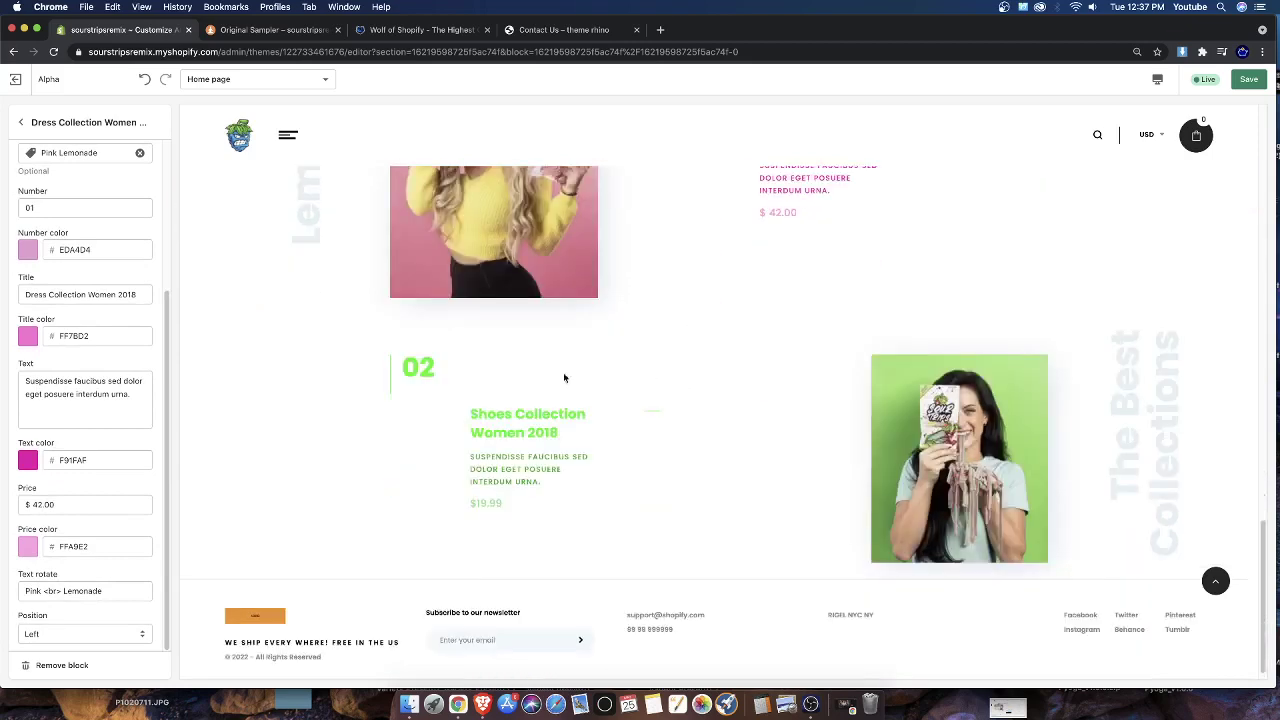
Open the Shoes Collection Women 2018 block and examine its settings, including the rotated text, against the preview
{"action": "left_click", "coordinate": [20, 122]}
{"action": "scroll", "coordinate": [474, 508], "scroll_direction": "up", "scroll_amount": 2}
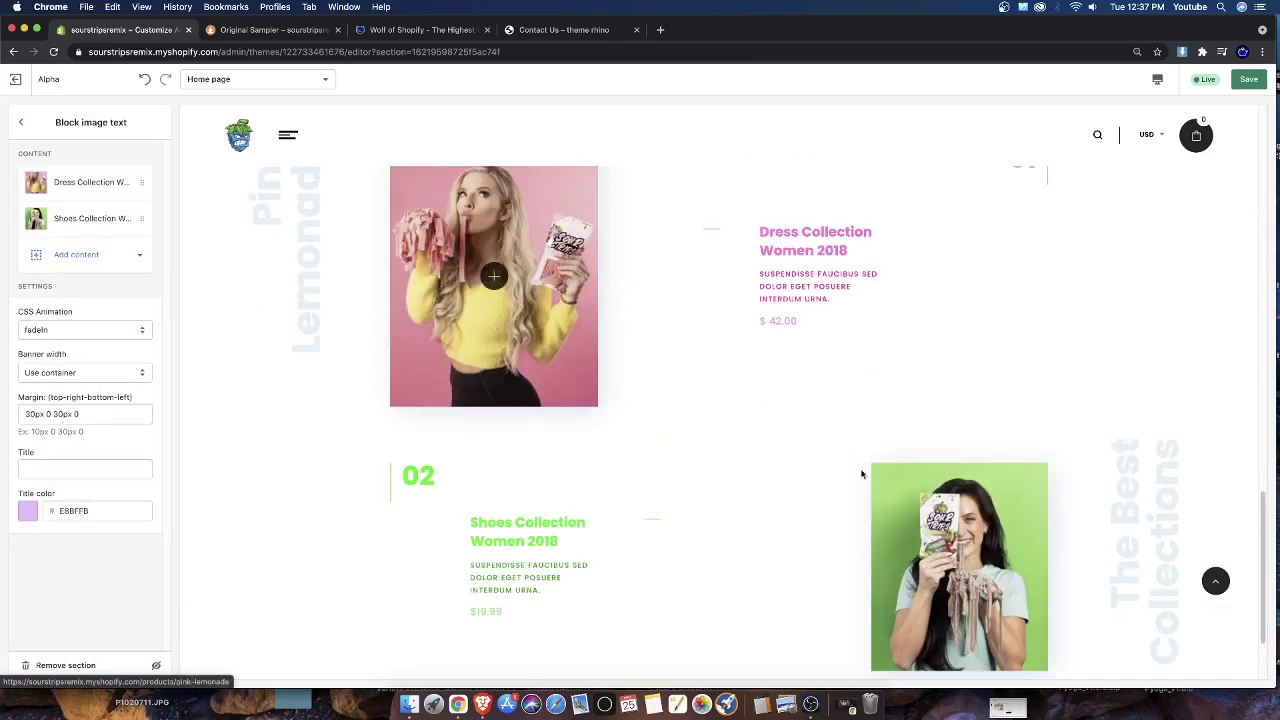
{"action": "left_click", "coordinate": [80, 219]}
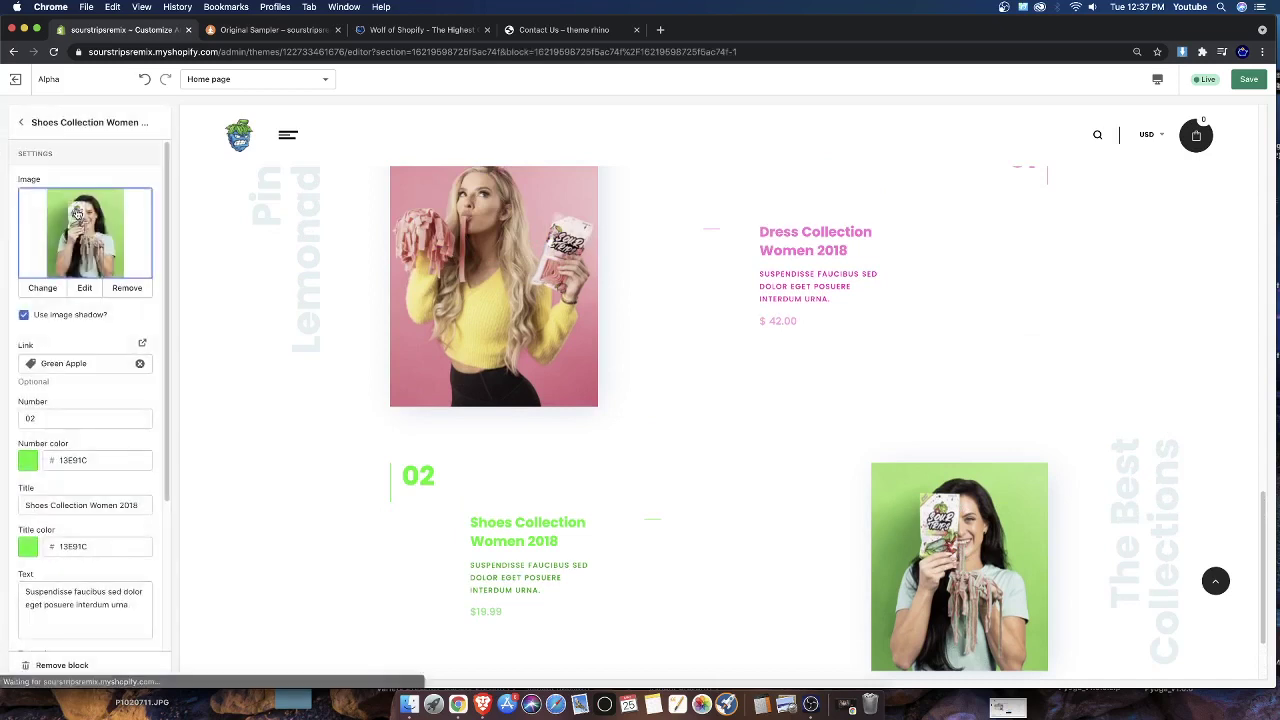
{"action": "scroll", "coordinate": [101, 412], "scroll_direction": "down", "scroll_amount": 3}
{"action": "scroll", "coordinate": [101, 412], "scroll_direction": "down", "scroll_amount": 1}
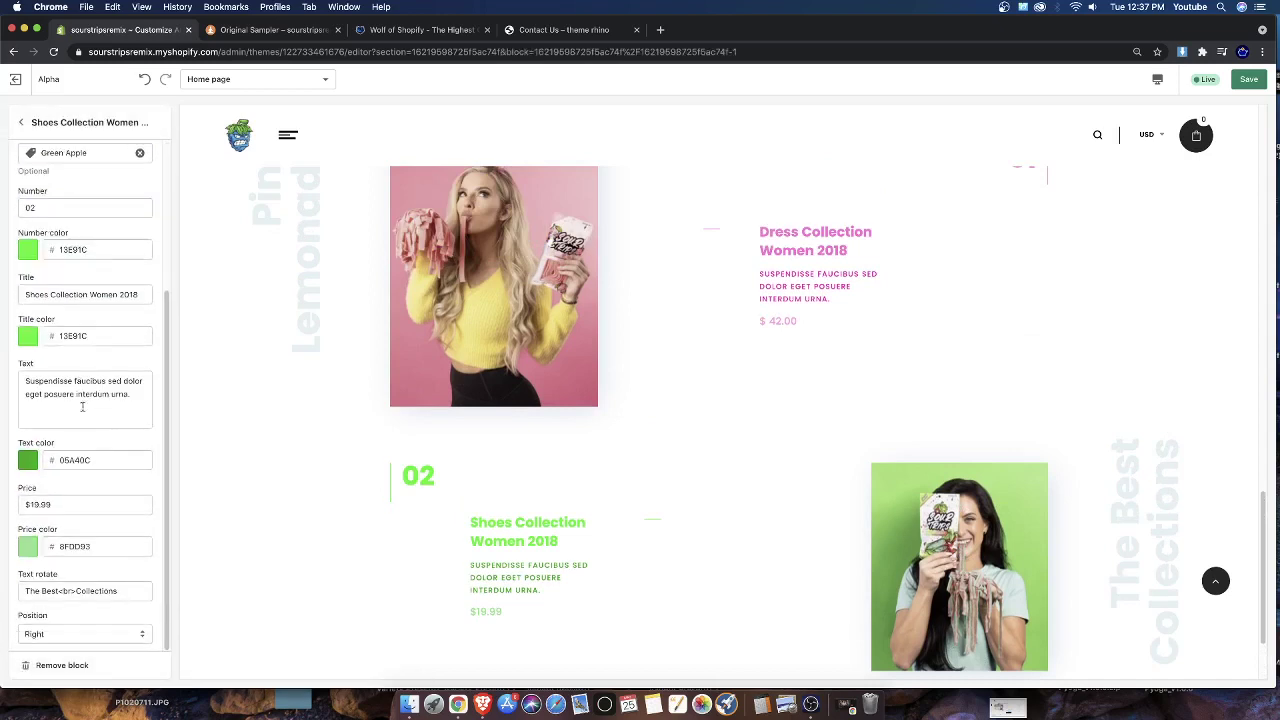
{"action": "left_click_drag", "start_coordinate": [117, 591], "coordinate": [14, 588]}
{"action": "left_click", "coordinate": [98, 582]}
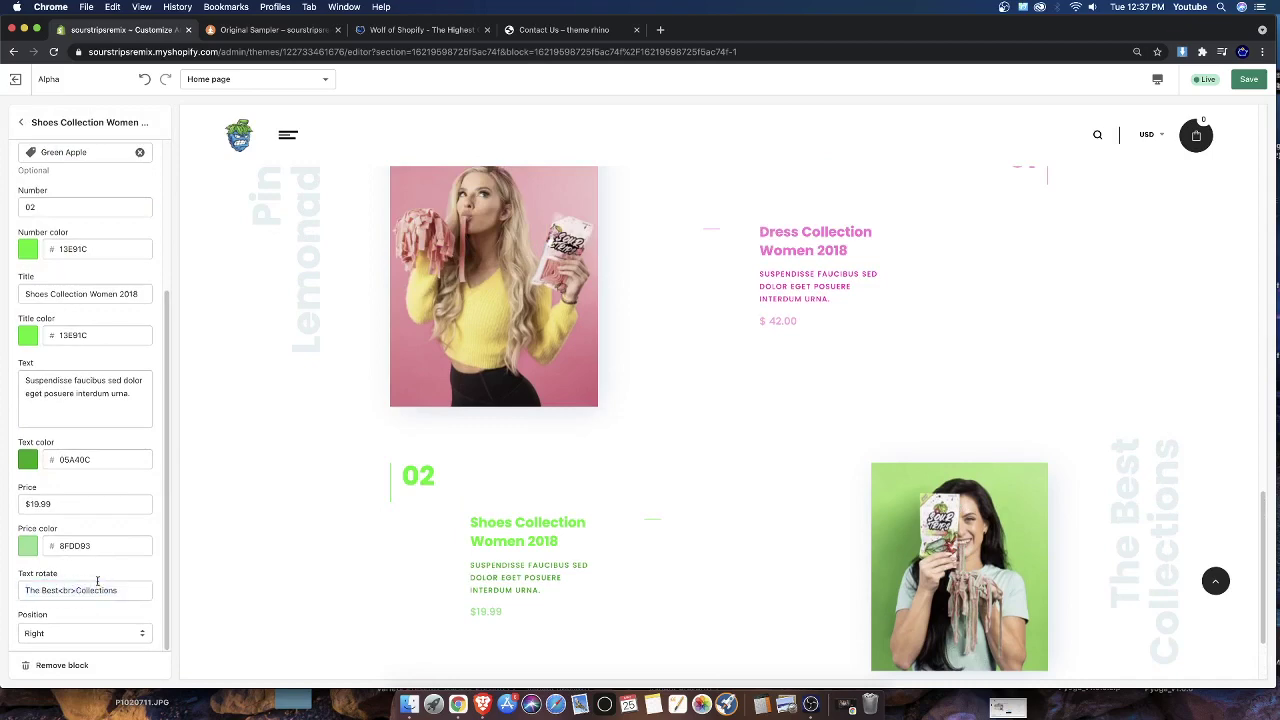
{"action": "scroll", "coordinate": [837, 455], "scroll_direction": "down", "scroll_amount": 2}
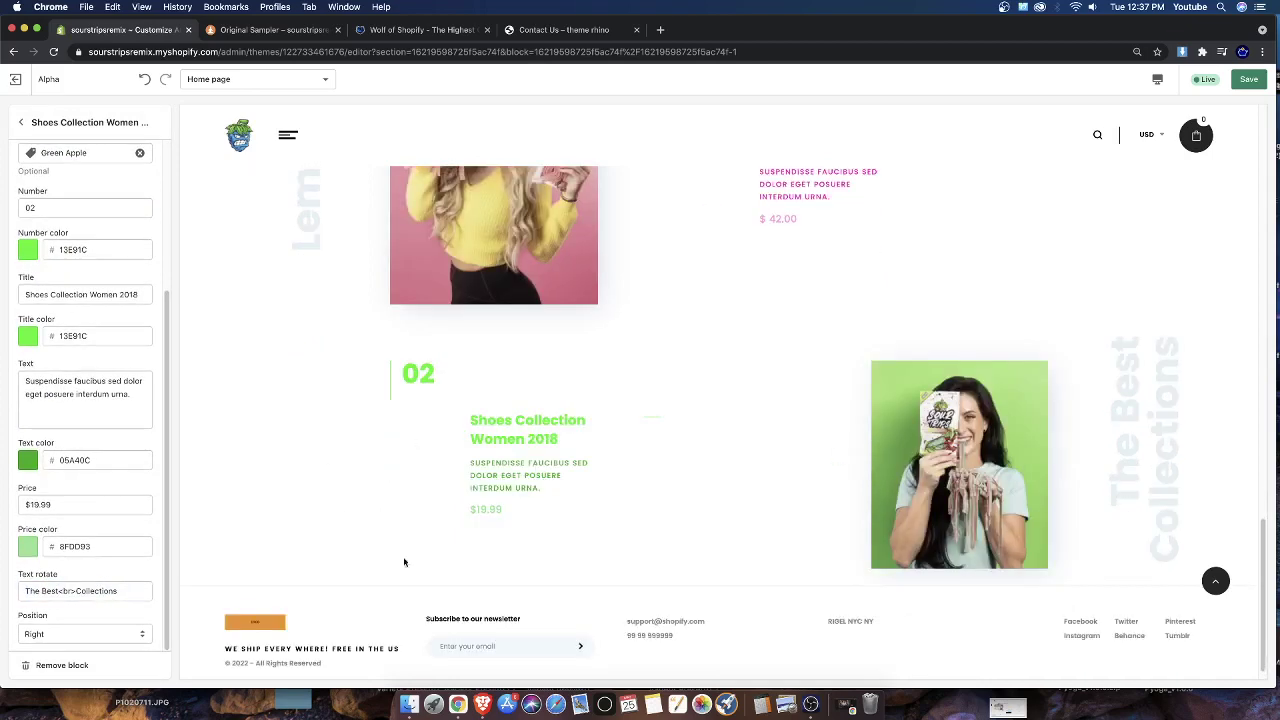
{"action": "scroll", "coordinate": [403, 563], "scroll_direction": "up", "scroll_amount": 3}
{"action": "scroll", "coordinate": [583, 362], "scroll_direction": "up", "scroll_amount": 3}
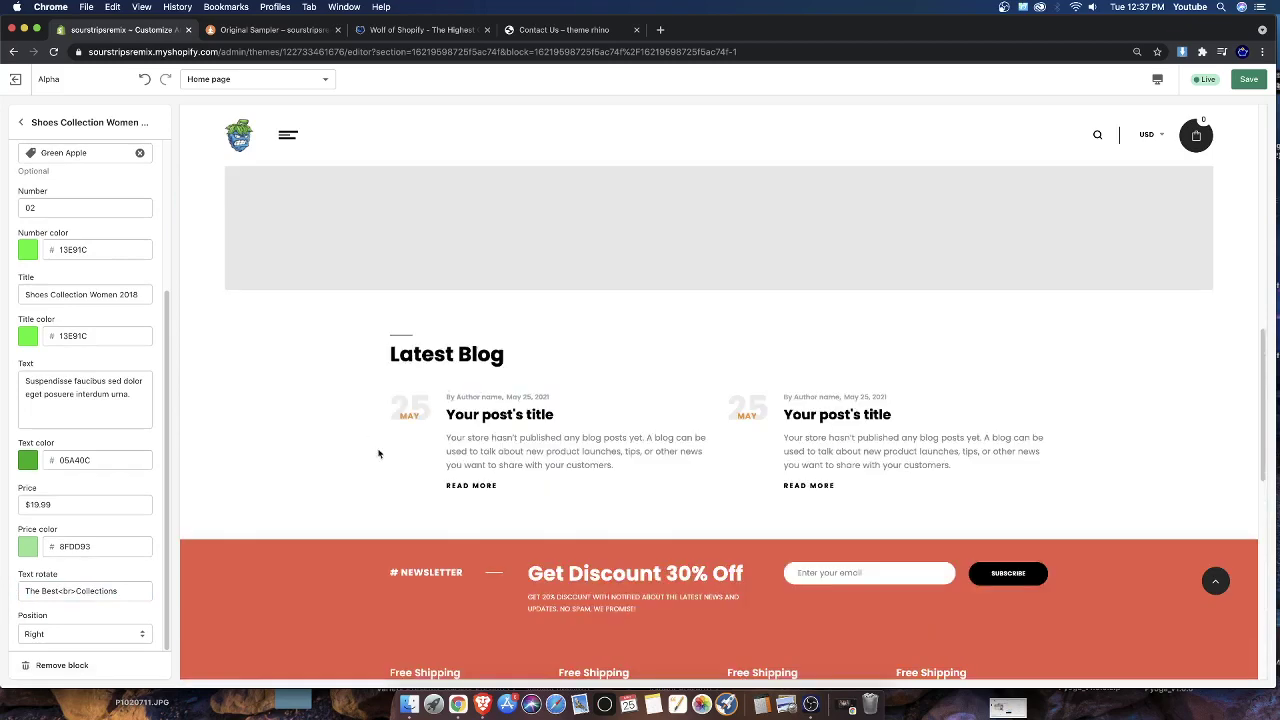
{"action": "scroll", "coordinate": [250, 400], "scroll_direction": "down", "scroll_amount": 4}
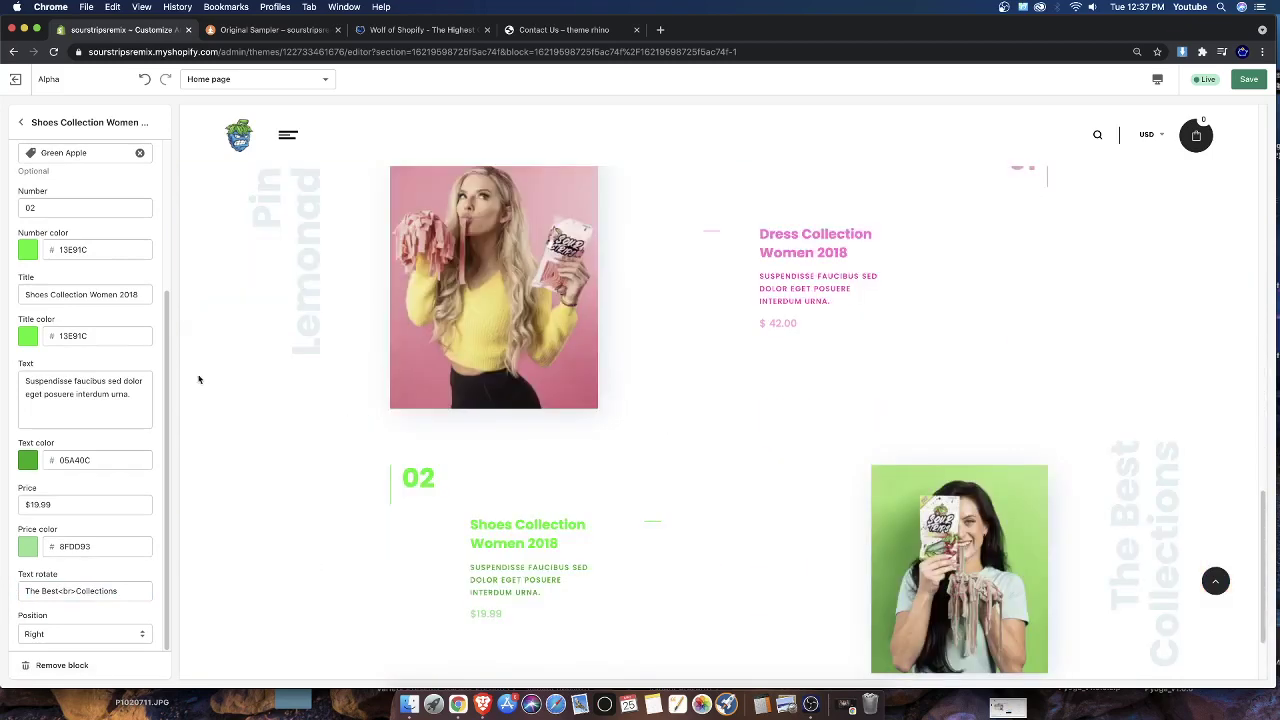
Return to the home page's section list, browse the sections available to add, and choose Banner image & Text for preview
{"action": "left_click", "coordinate": [21, 122]}
{"action": "left_click", "coordinate": [21, 122]}
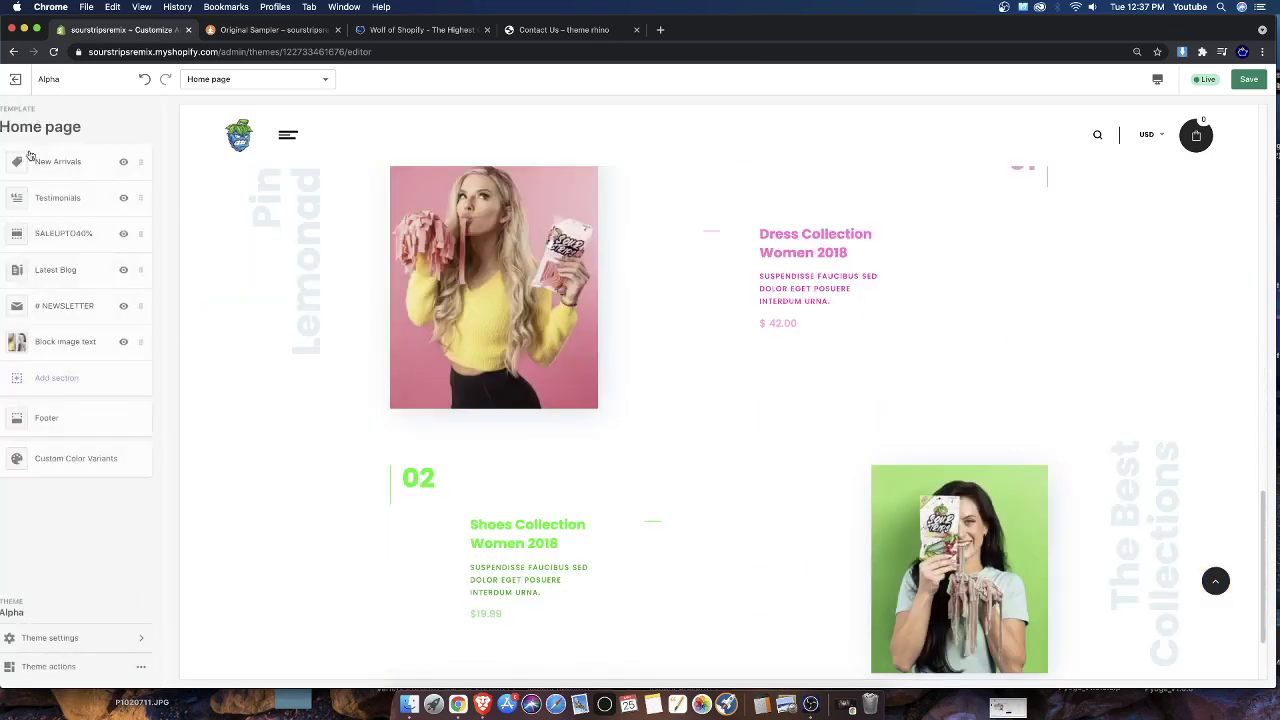
{"action": "left_click", "coordinate": [51, 372]}
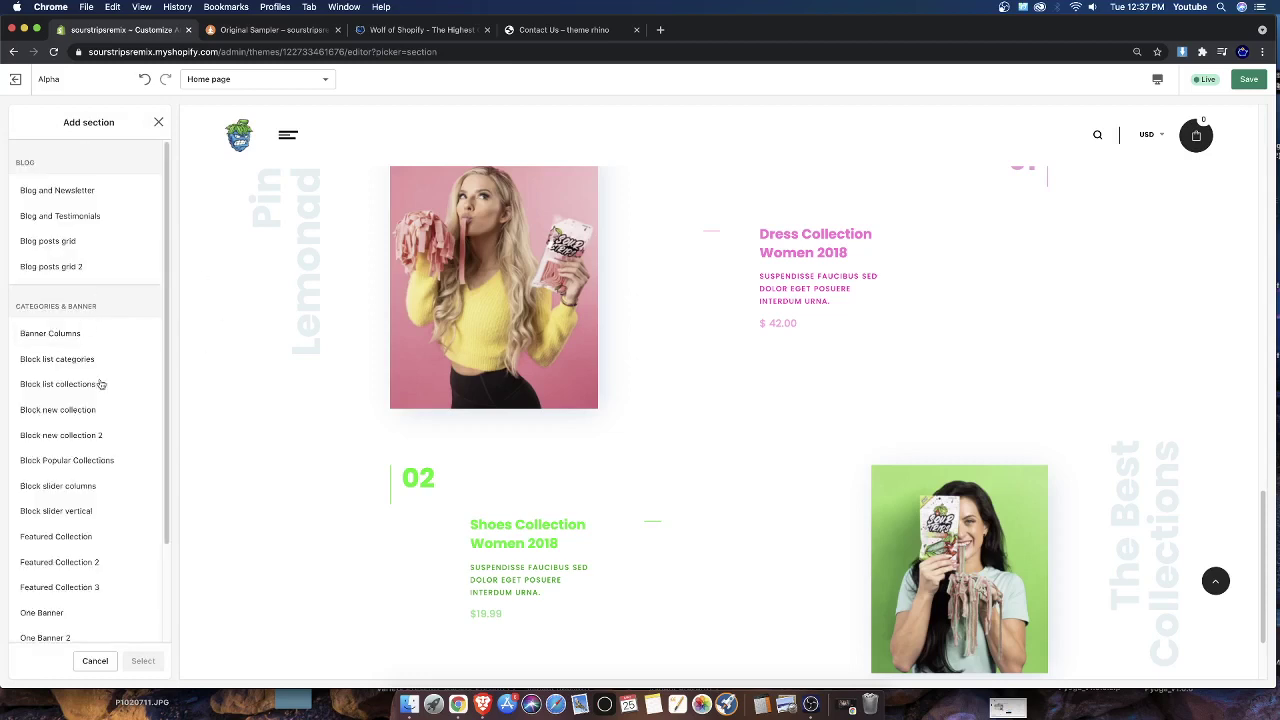
{"action": "scroll", "coordinate": [100, 400], "scroll_direction": "down", "scroll_amount": 3}
{"action": "left_click", "coordinate": [84, 627]}
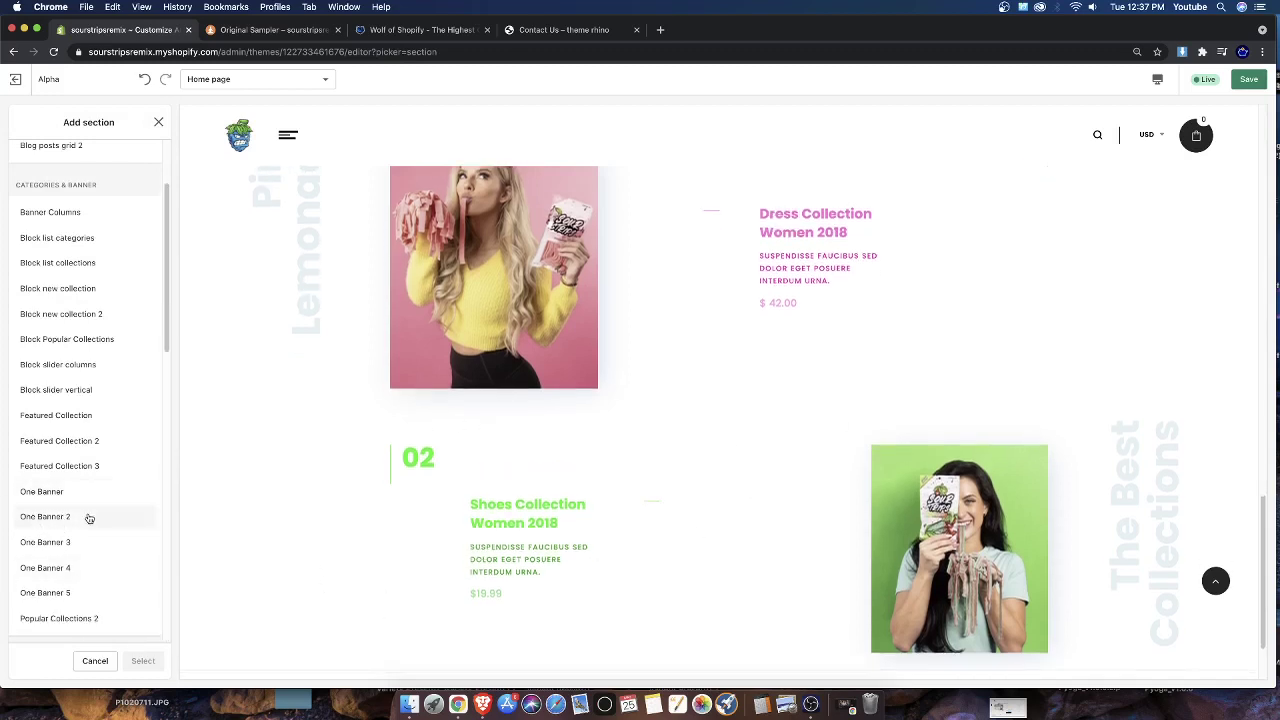
{"action": "scroll", "coordinate": [86, 515], "scroll_direction": "down", "scroll_amount": 5}
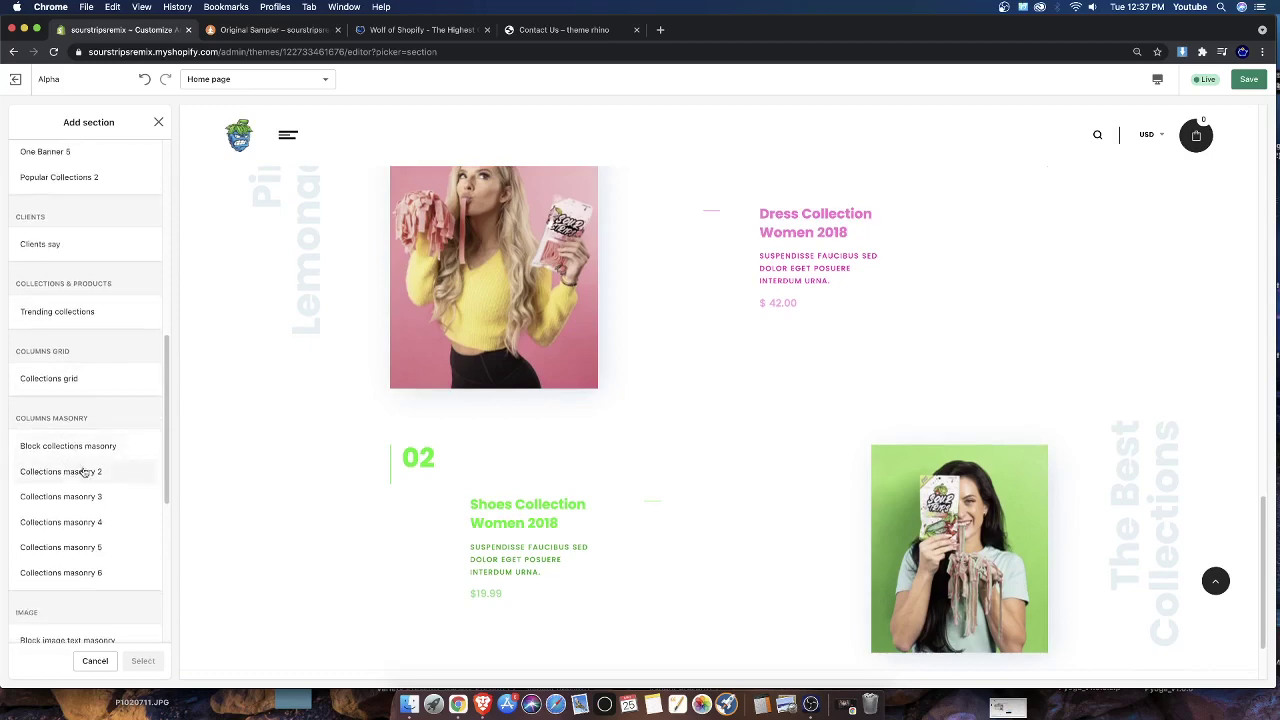
{"action": "scroll", "coordinate": [86, 477], "scroll_direction": "down", "scroll_amount": 5}
{"action": "scroll", "coordinate": [86, 480], "scroll_direction": "up", "scroll_amount": 5}
{"action": "scroll", "coordinate": [85, 505], "scroll_direction": "up", "scroll_amount": 10}
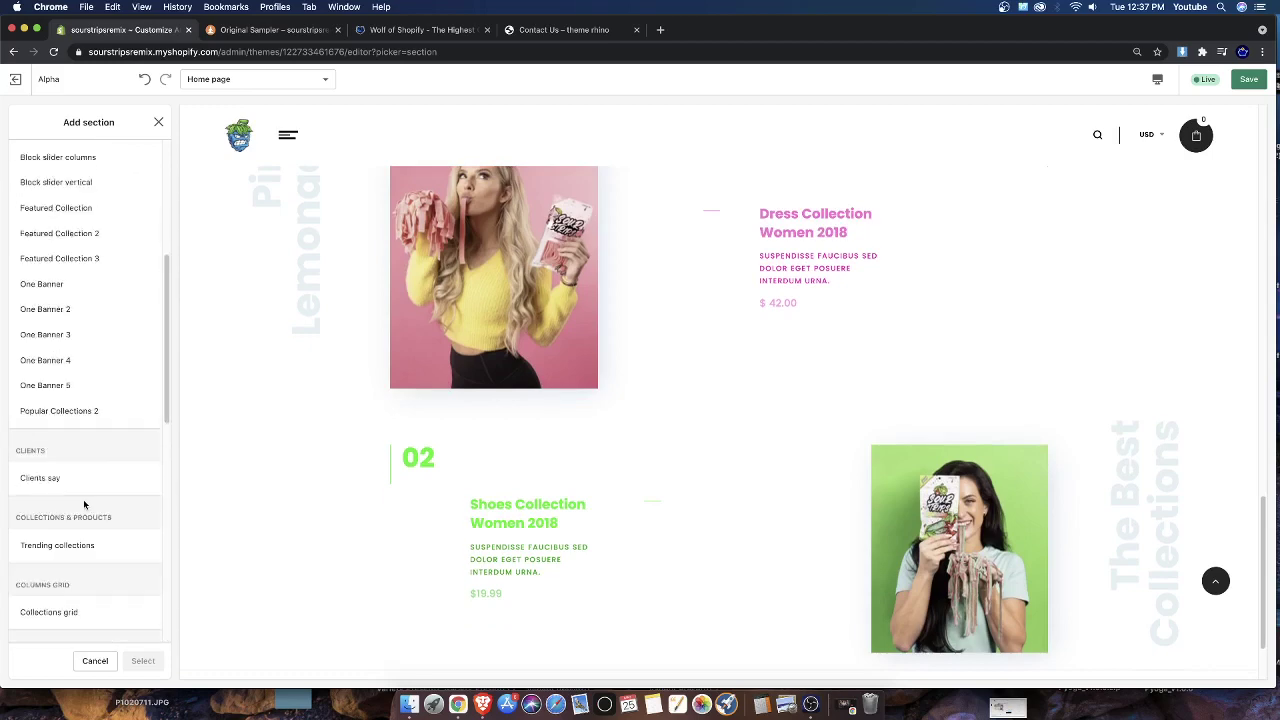
{"action": "scroll", "coordinate": [85, 505], "scroll_direction": "up", "scroll_amount": 2}
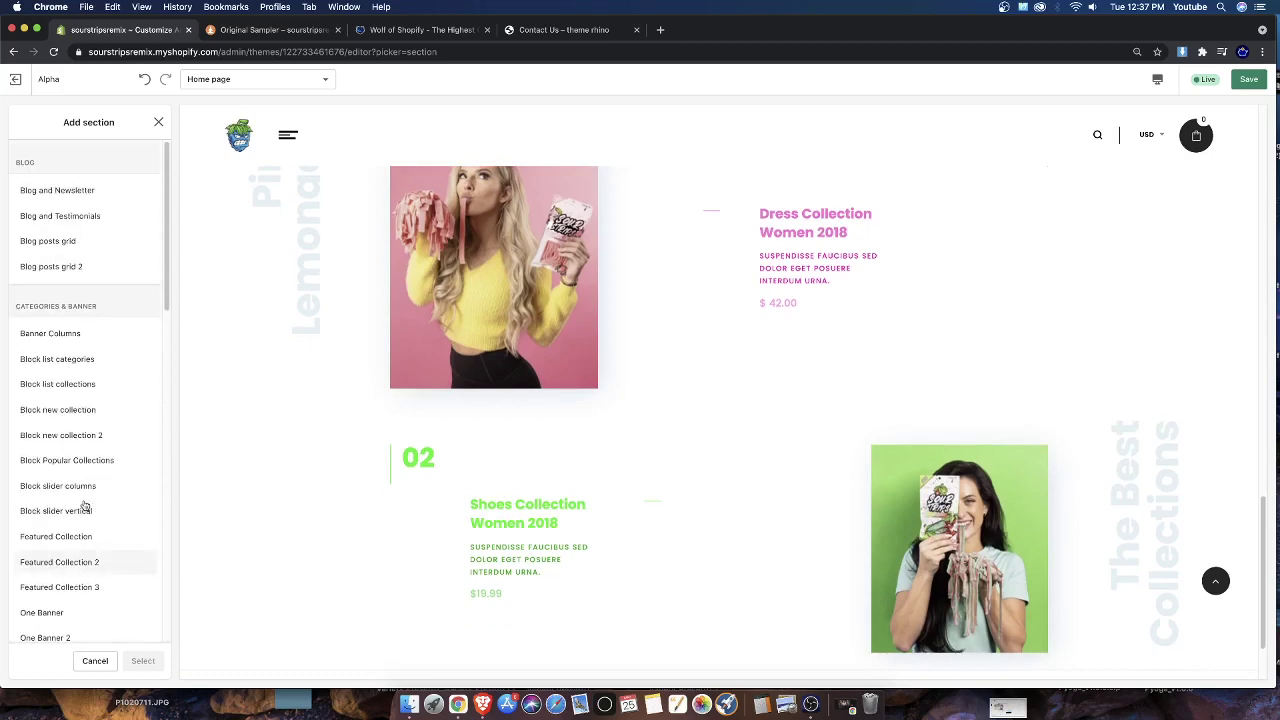
{"action": "scroll", "coordinate": [85, 507], "scroll_direction": "down", "scroll_amount": 15}
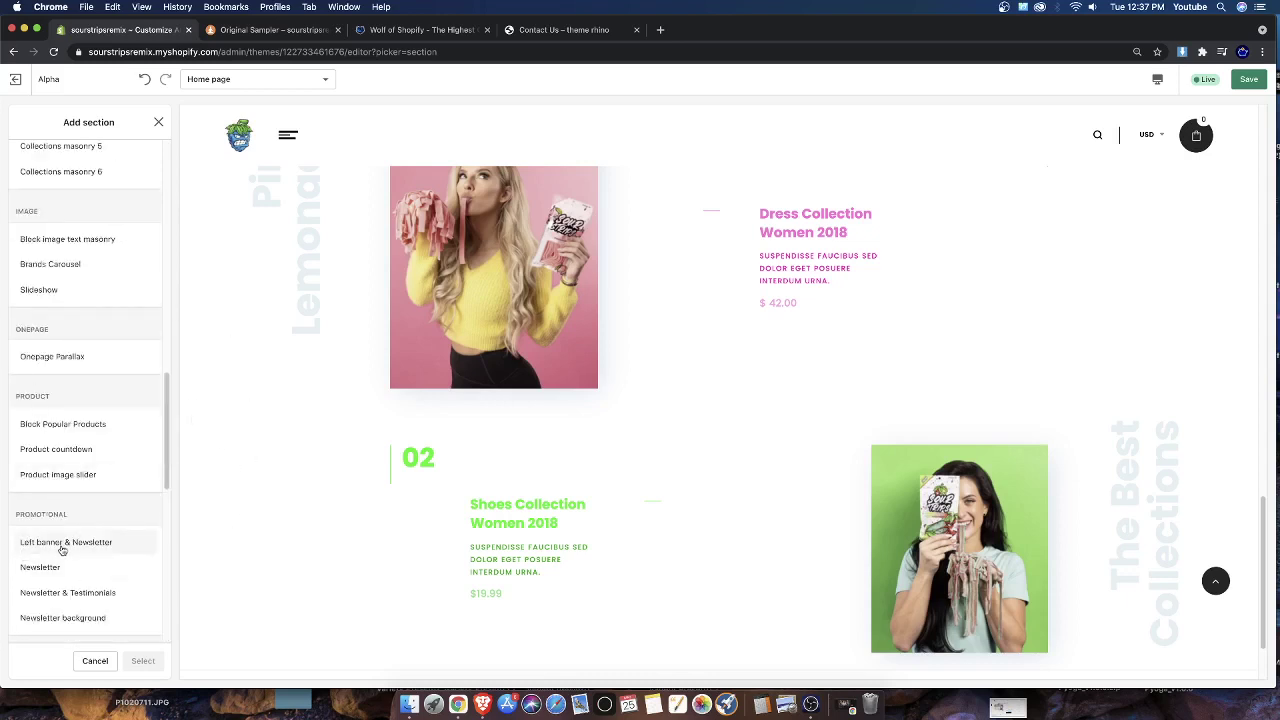
{"action": "scroll", "coordinate": [60, 550], "scroll_direction": "down", "scroll_amount": 10}
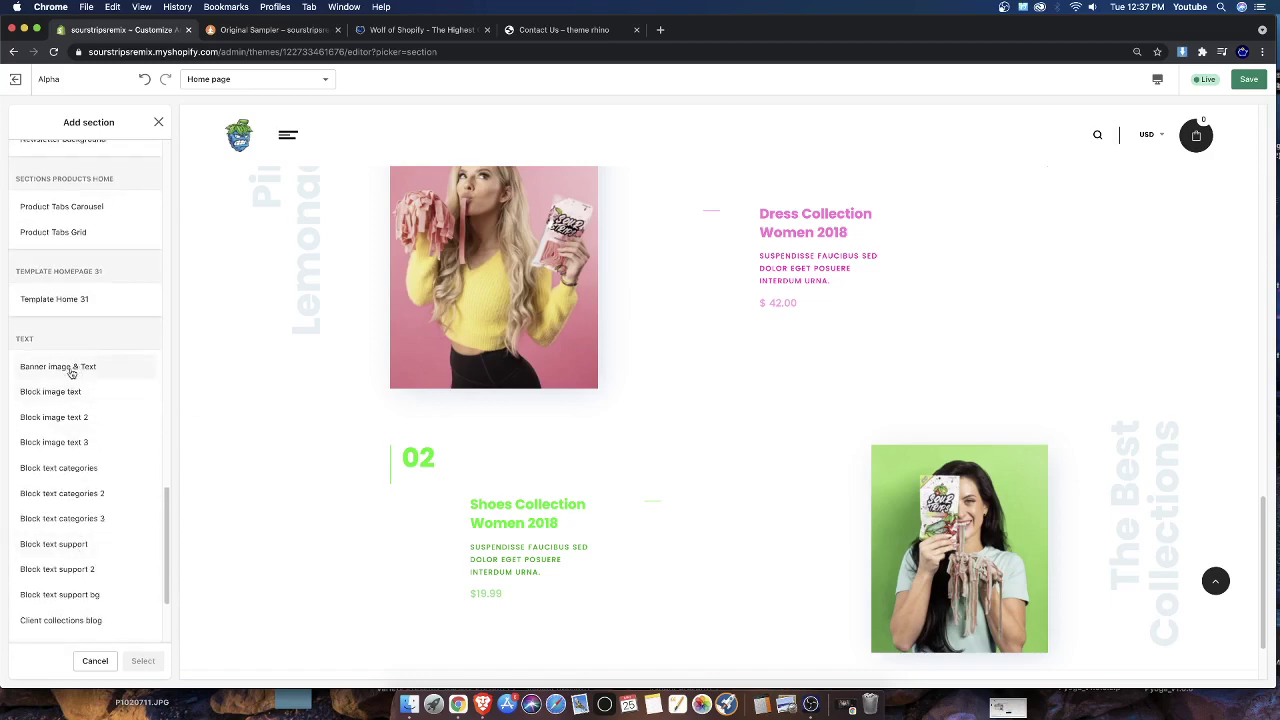
{"action": "left_click", "coordinate": [67, 371]}
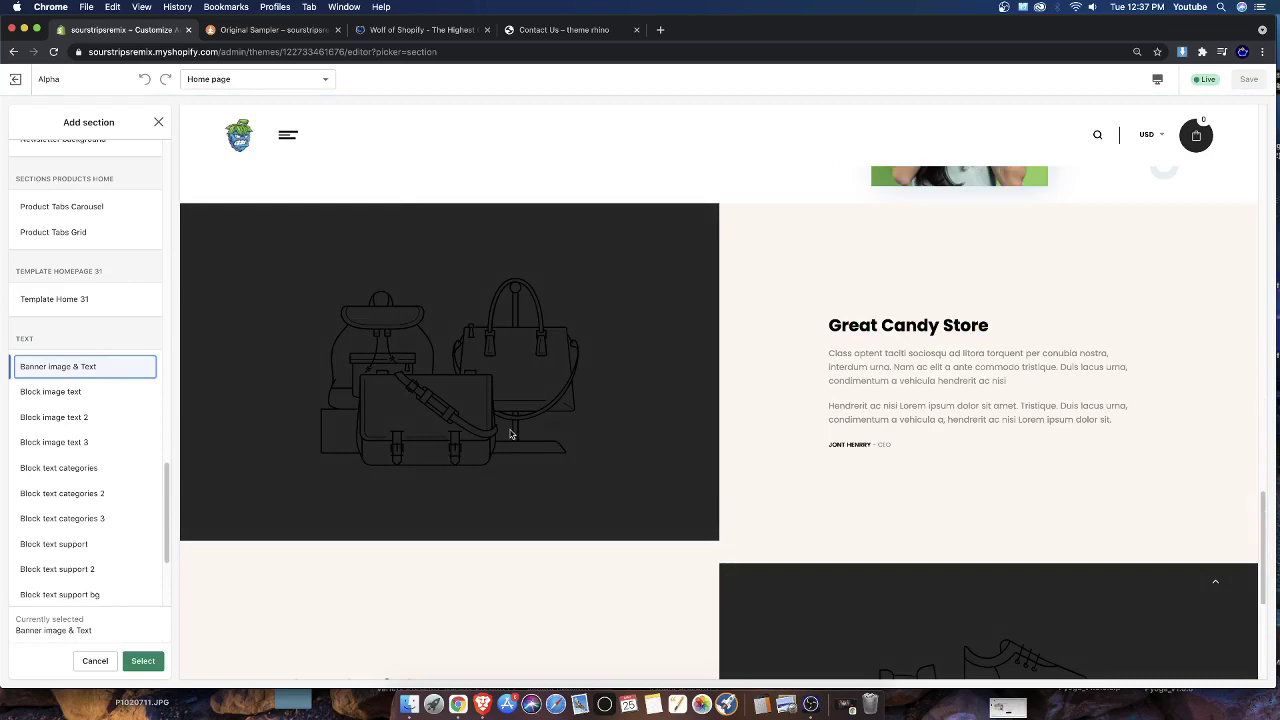
Examine the Banner image & Text preview, checking the first block's heading, paragraphs and signature line with job title
{"action": "scroll", "coordinate": [509, 436], "scroll_direction": "down", "scroll_amount": 4}
{"action": "scroll", "coordinate": [783, 550], "scroll_direction": "up", "scroll_amount": 1}
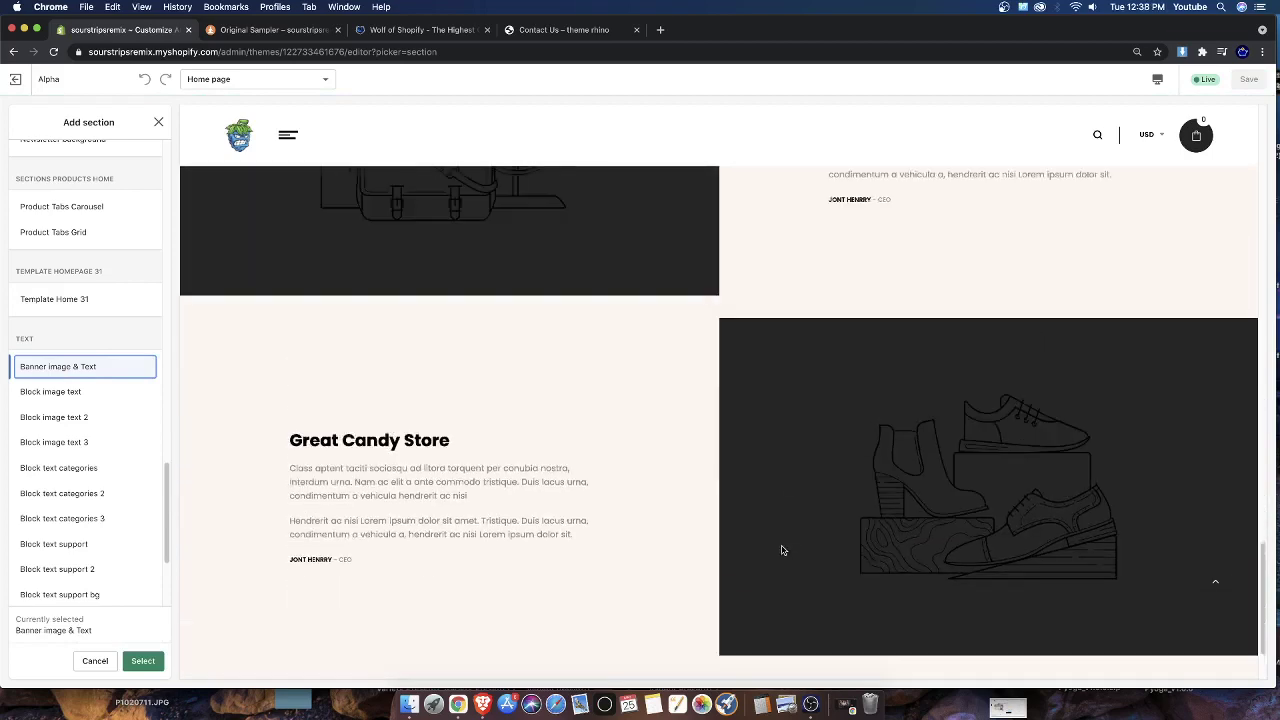
{"action": "scroll", "coordinate": [697, 536], "scroll_direction": "up", "scroll_amount": 3}
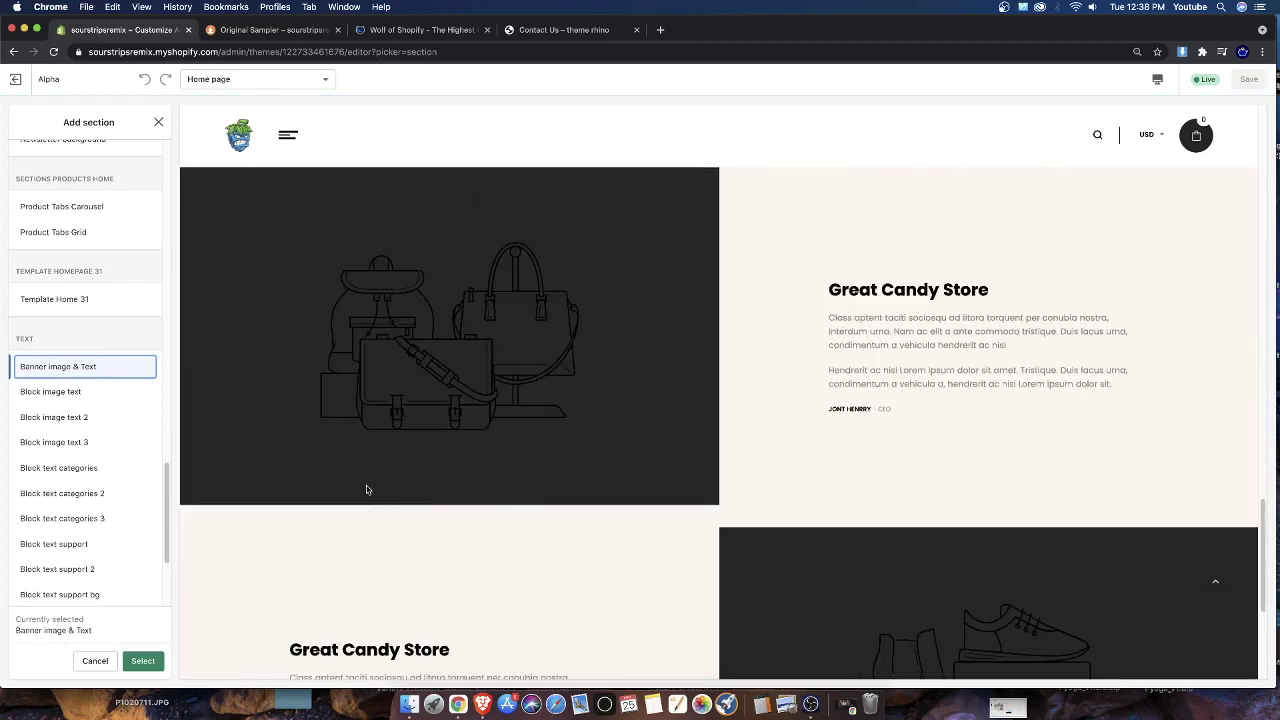
{"action": "scroll", "coordinate": [600, 445], "scroll_direction": "up", "scroll_amount": 1}
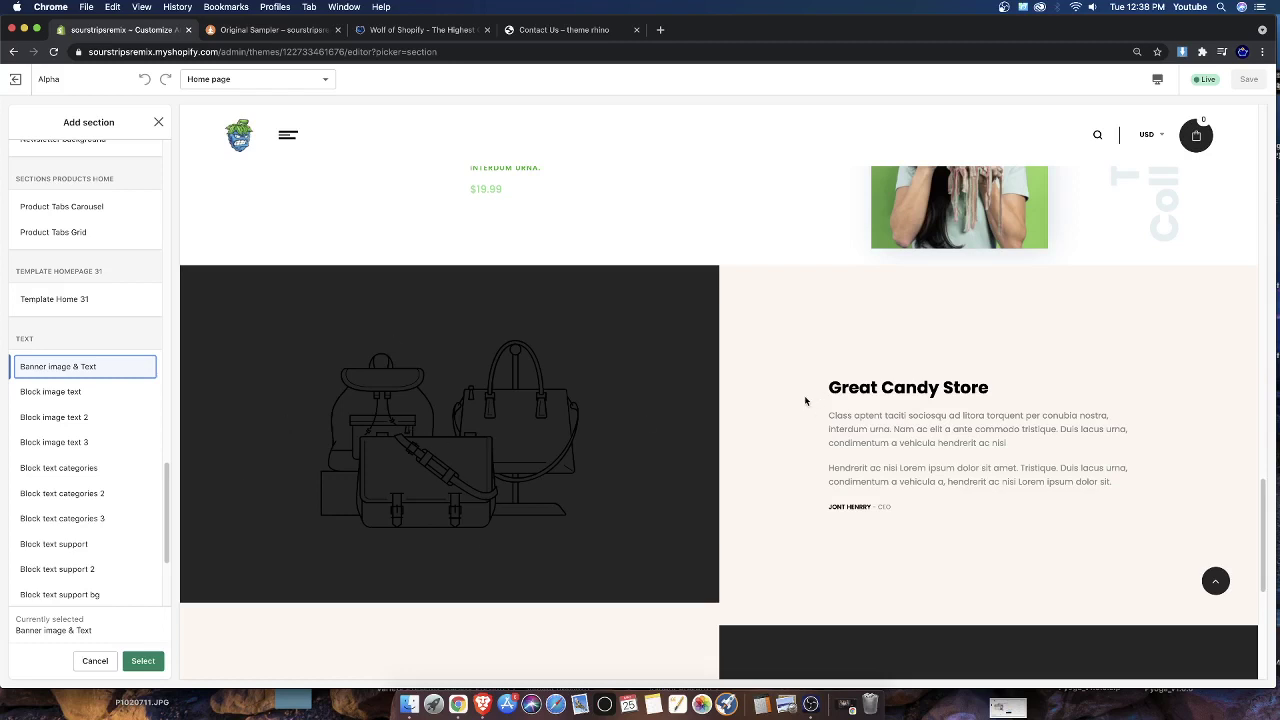
{"action": "left_click_drag", "start_coordinate": [828, 387], "coordinate": [975, 390]}
{"action": "left_click_drag", "start_coordinate": [855, 416], "coordinate": [1012, 466]}
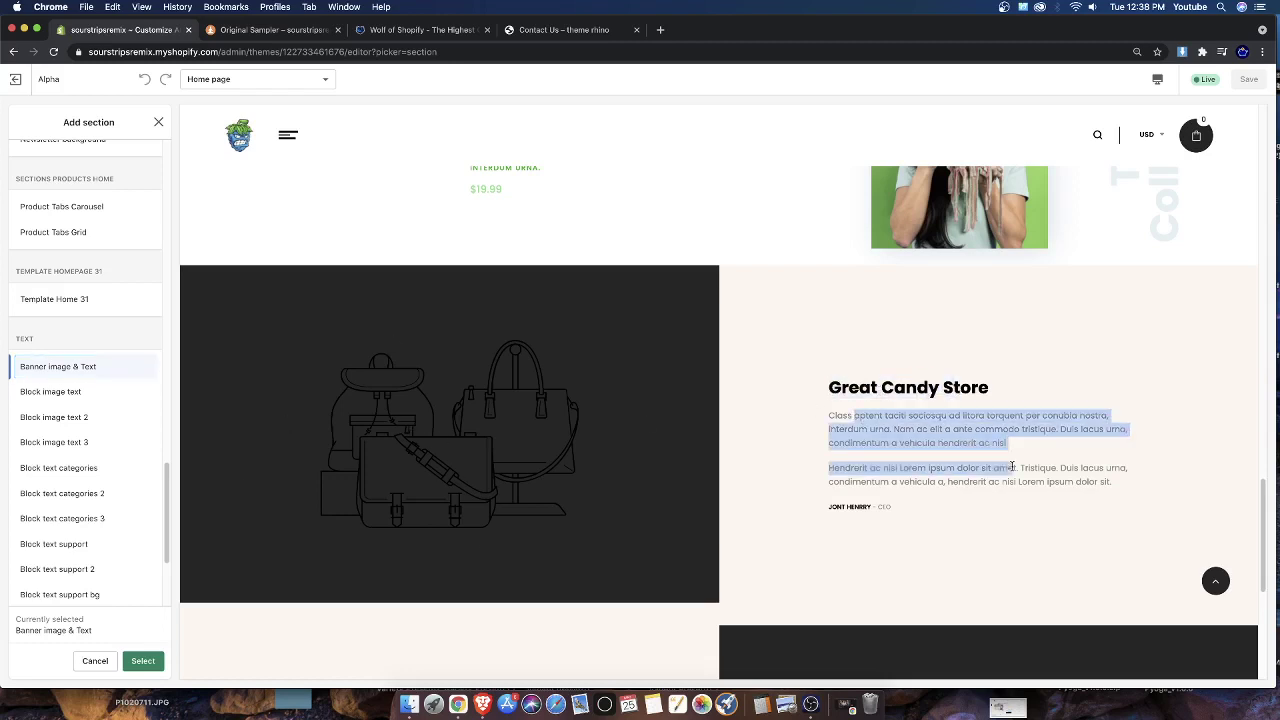
{"action": "triple_click", "coordinate": [893, 510]}
{"action": "mouse_move", "coordinate": [897, 511]}
{"action": "left_mouse_down"}
{"action": "mouse_move", "coordinate": [842, 508]}
{"action": "mouse_move", "coordinate": [879, 507]}
{"action": "left_mouse_up"}
{"action": "left_click", "coordinate": [834, 507]}
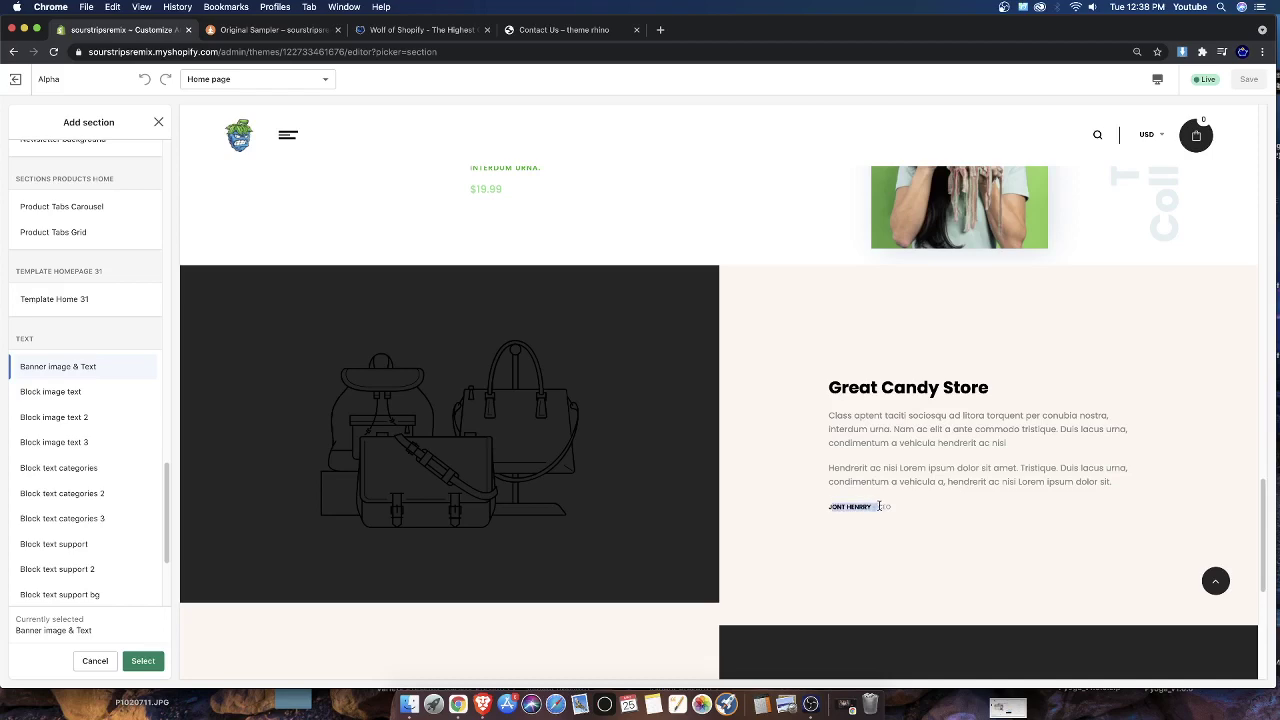
{"action": "double_click", "coordinate": [893, 508]}
Compare the two alternating image-and-text blocks of the previewed banner section and how they follow the collection blocks
{"action": "scroll", "coordinate": [812, 532], "scroll_direction": "down", "scroll_amount": 3}
{"action": "scroll", "coordinate": [493, 538], "scroll_direction": "down", "scroll_amount": 2}
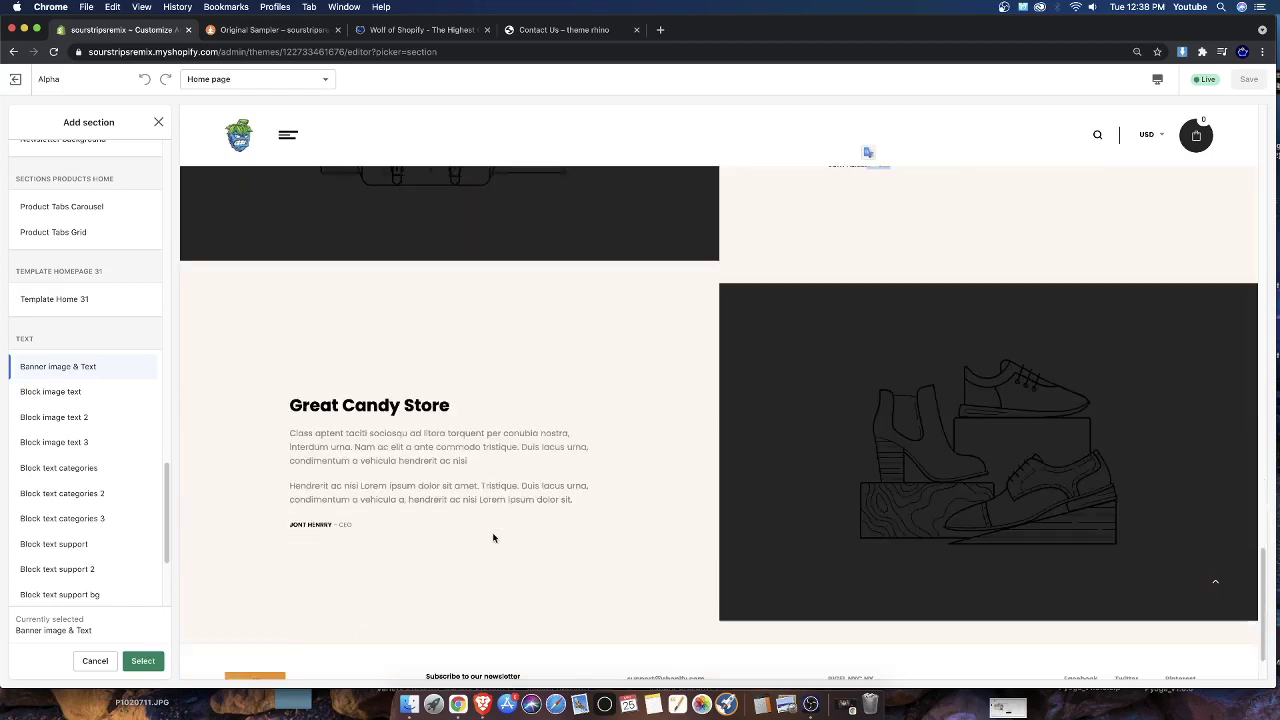
{"action": "scroll", "coordinate": [614, 416], "scroll_direction": "up", "scroll_amount": 5}
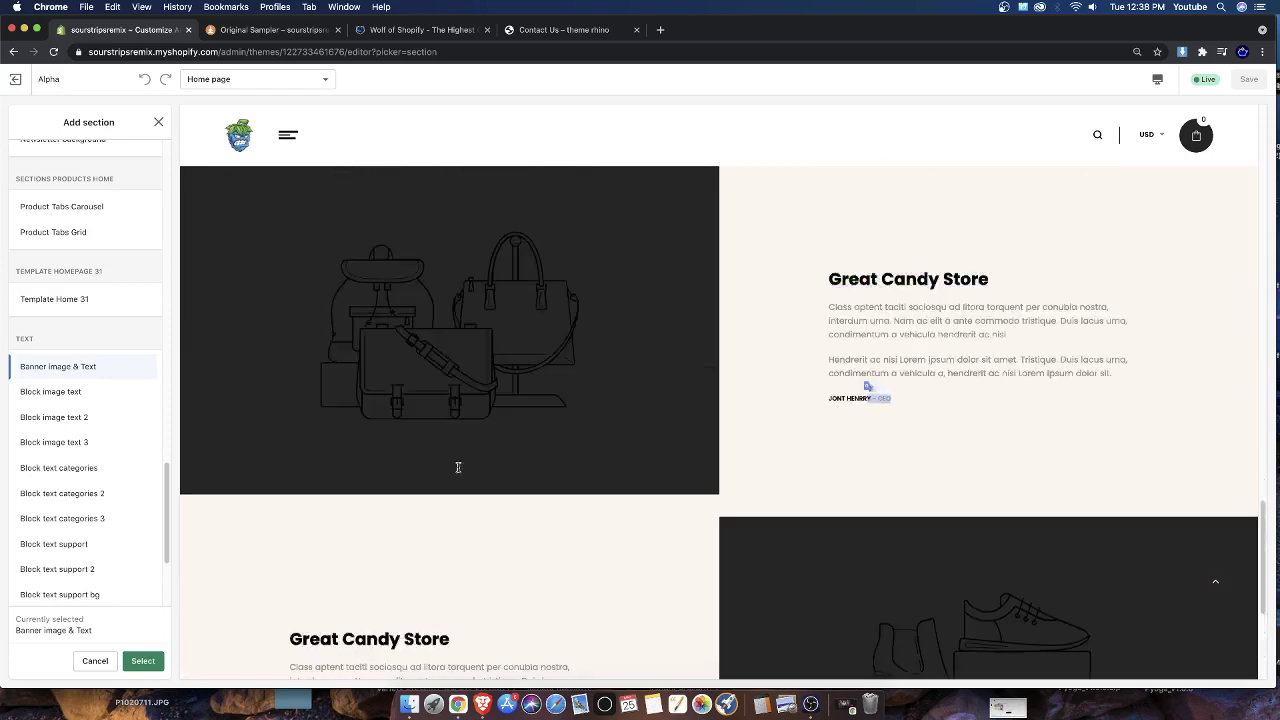
{"action": "left_click_drag", "start_coordinate": [847, 405], "coordinate": [981, 535]}
{"action": "scroll", "coordinate": [981, 535], "scroll_direction": "down", "scroll_amount": 3}
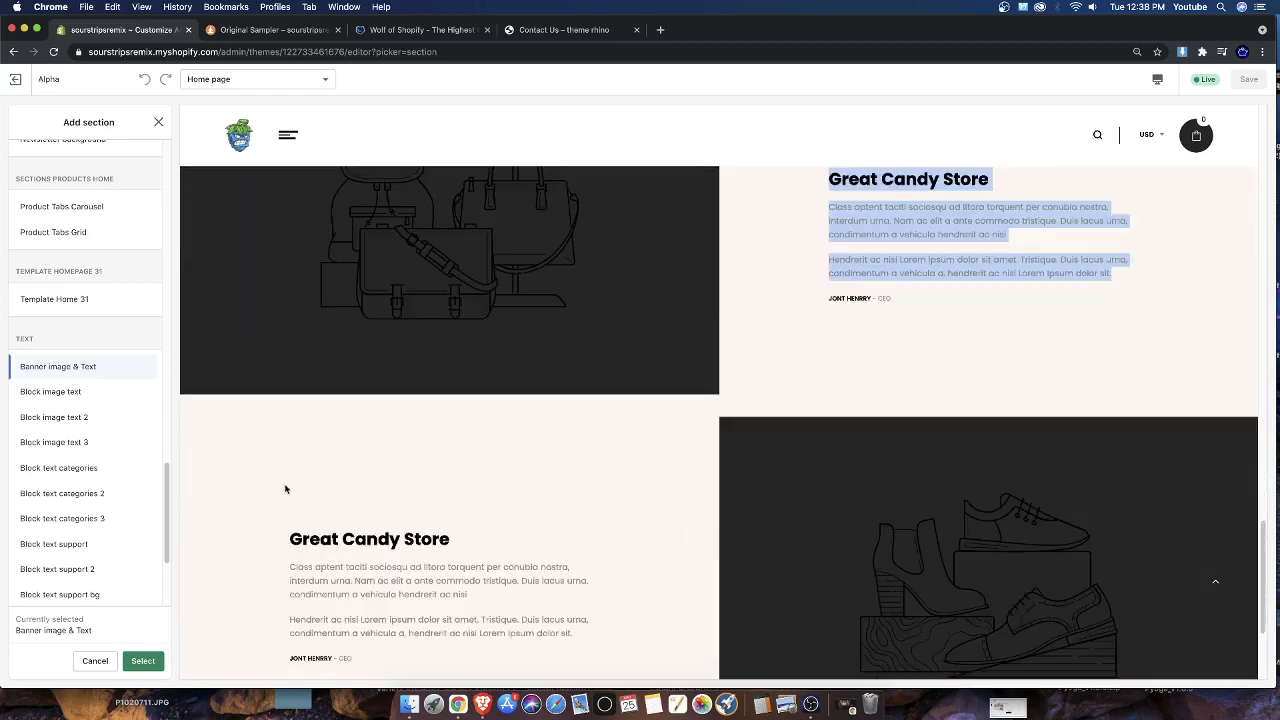
{"action": "left_click_drag", "start_coordinate": [288, 532], "coordinate": [455, 655]}
{"action": "scroll", "coordinate": [465, 606], "scroll_direction": "down", "scroll_amount": 3}
{"action": "scroll", "coordinate": [465, 606], "scroll_direction": "up", "scroll_amount": 5}
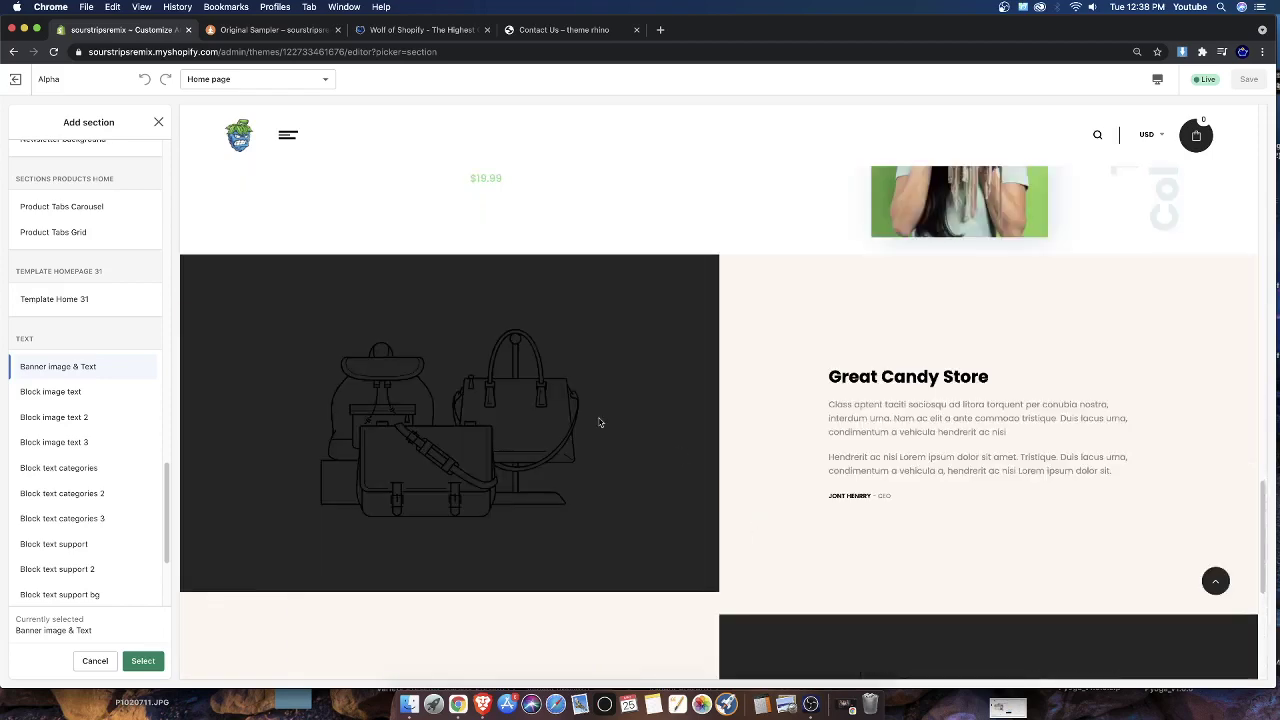
{"action": "scroll", "coordinate": [754, 424], "scroll_direction": "down", "scroll_amount": 3}
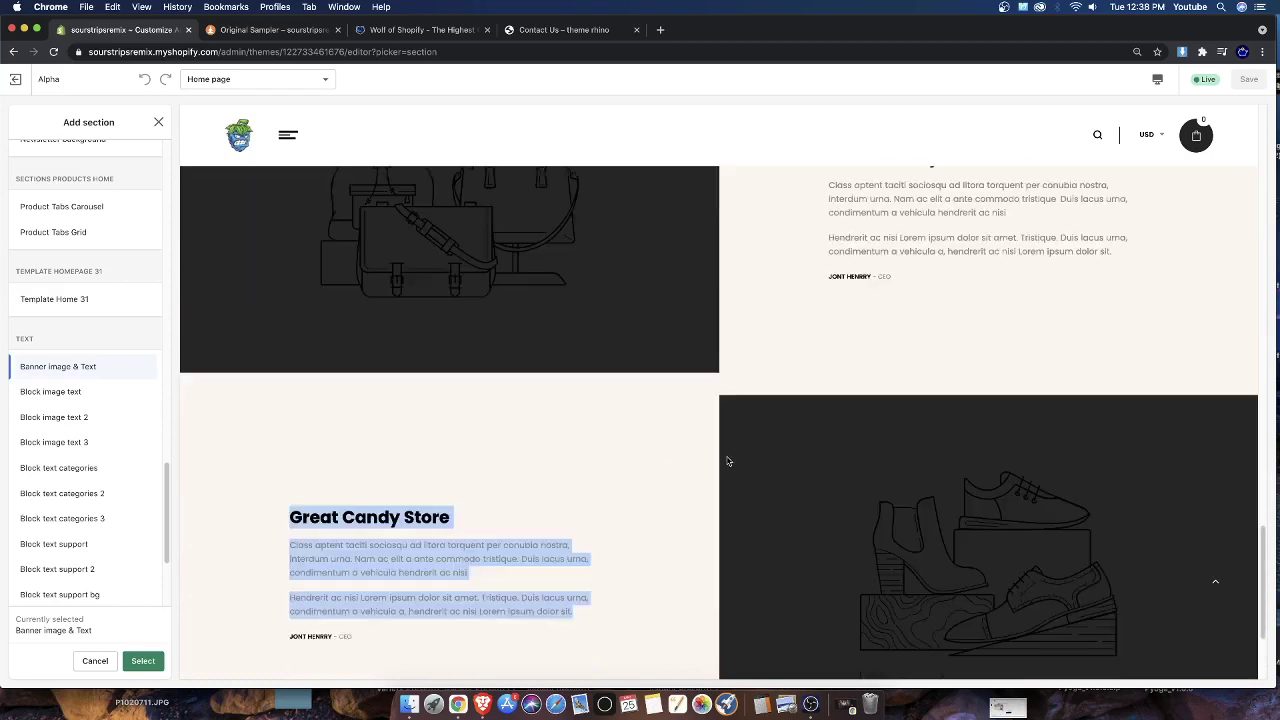
{"action": "scroll", "coordinate": [498, 432], "scroll_direction": "up", "scroll_amount": 3}
{"action": "scroll", "coordinate": [812, 341], "scroll_direction": "down", "scroll_amount": 4}
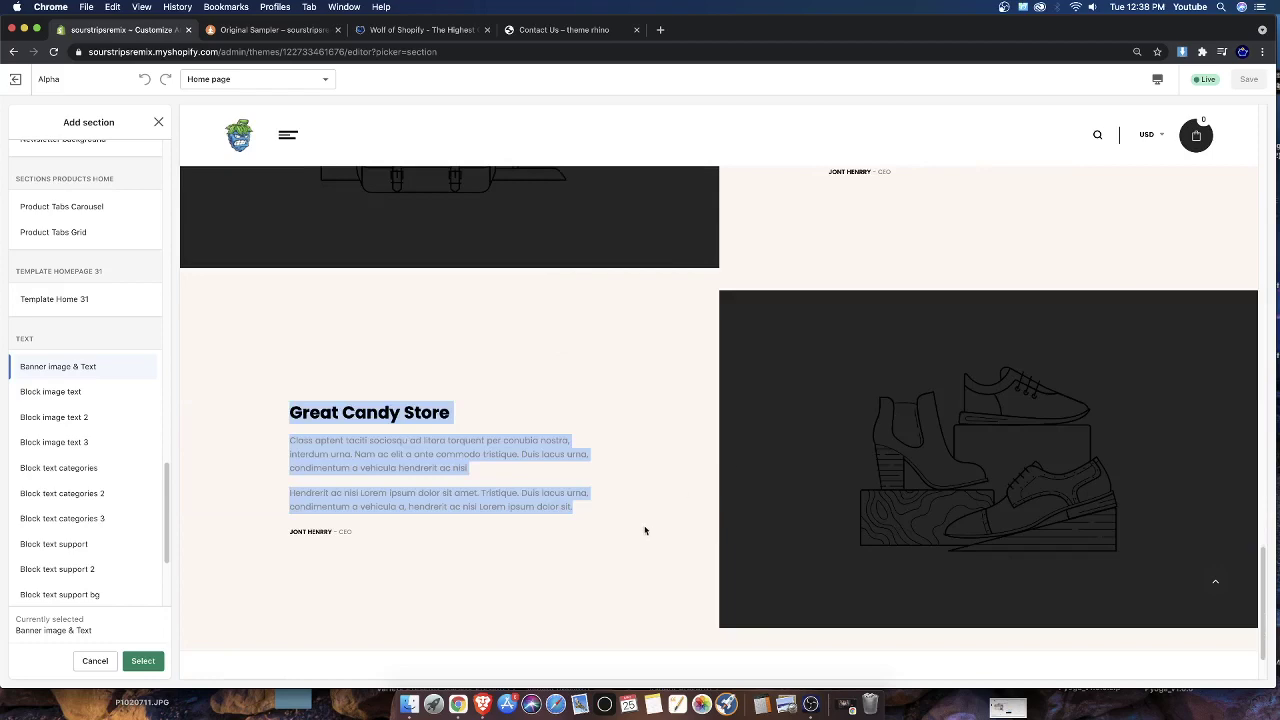
{"action": "scroll", "coordinate": [588, 373], "scroll_direction": "up", "scroll_amount": 3}
{"action": "scroll", "coordinate": [930, 400], "scroll_direction": "up", "scroll_amount": 3}
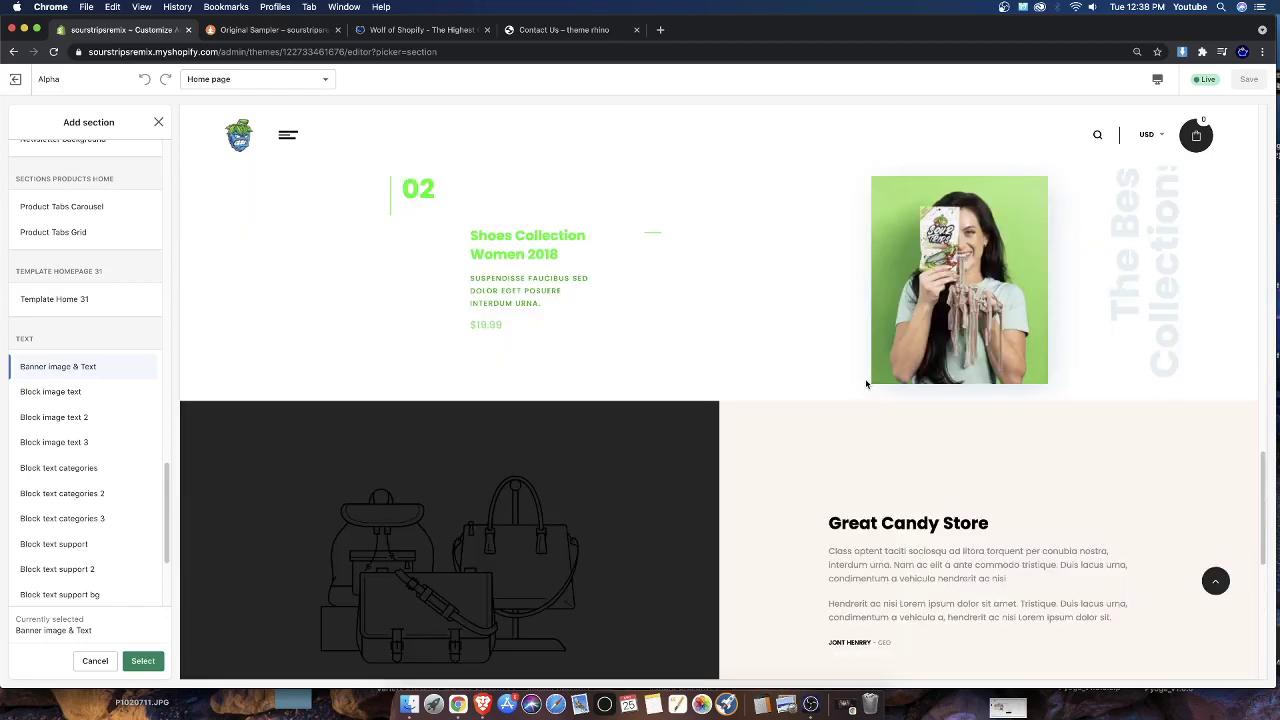
Leave the section picker without adding Banner image & Text and review the two collection blocks above the footer in the preview
{"action": "scroll", "coordinate": [865, 380], "scroll_direction": "up", "scroll_amount": 1}
{"action": "scroll", "coordinate": [755, 500], "scroll_direction": "up", "scroll_amount": 3}
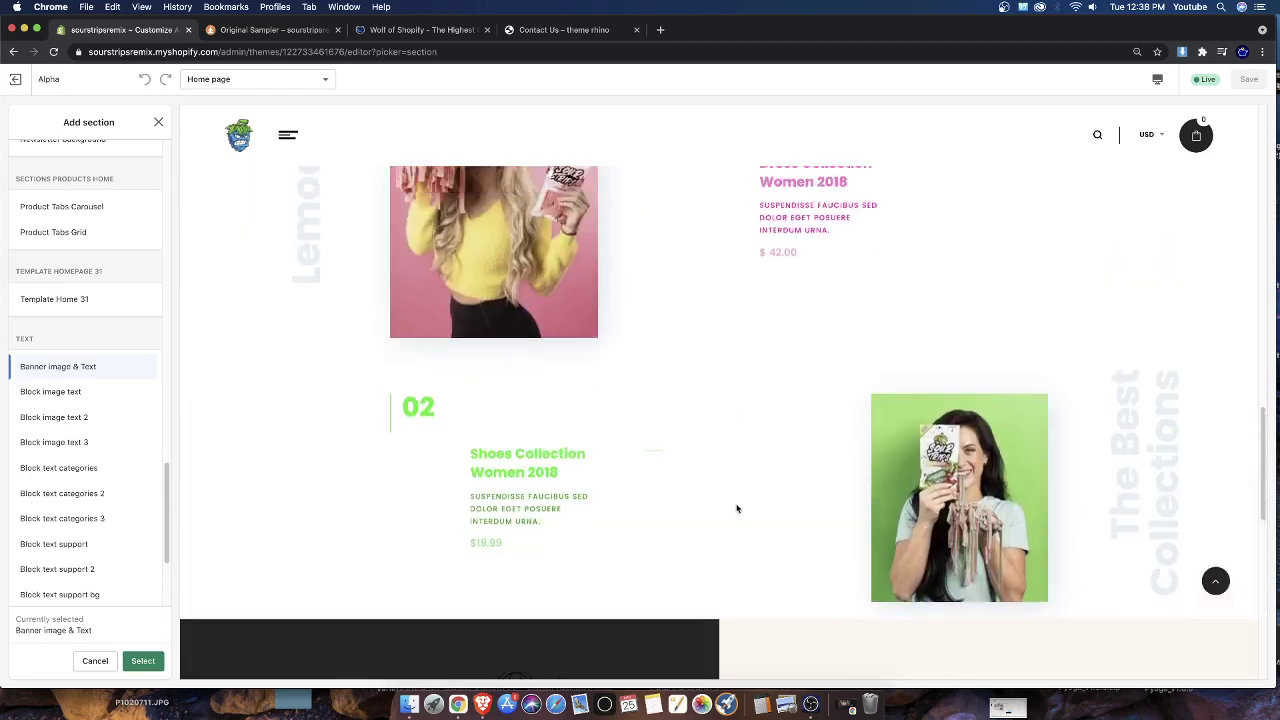
{"action": "left_click", "coordinate": [158, 122]}
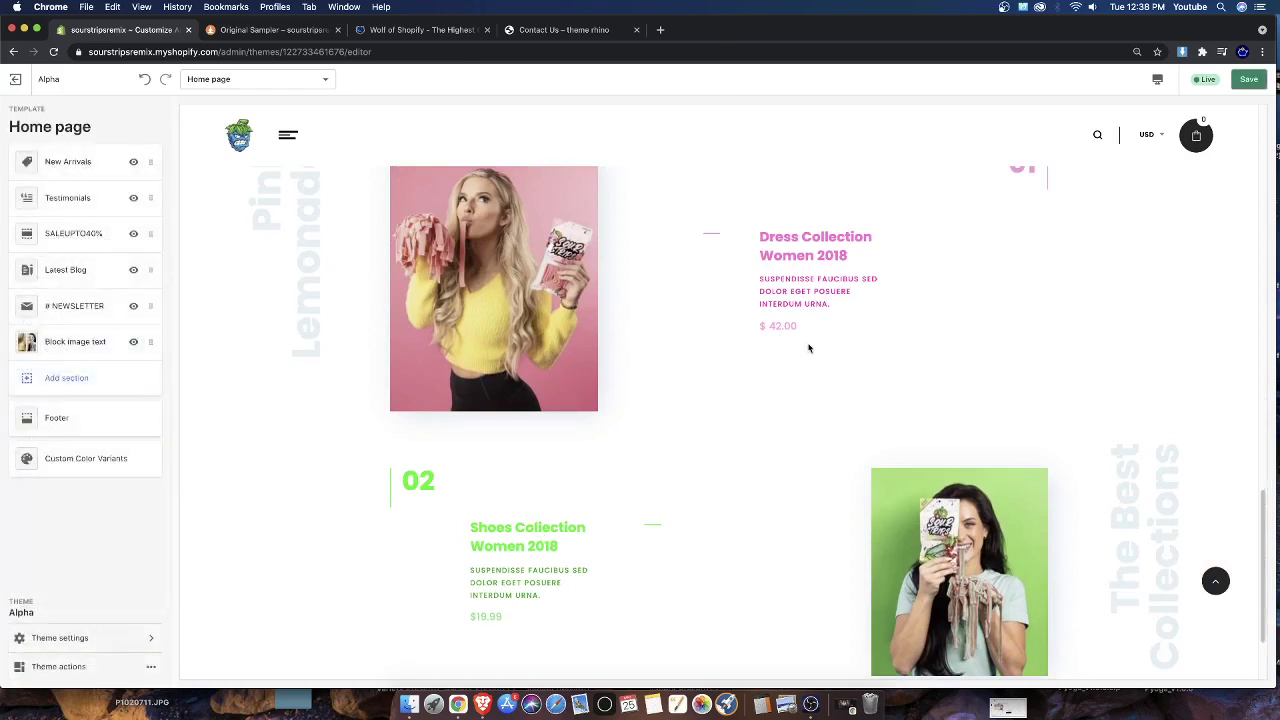
{"action": "scroll", "coordinate": [809, 346], "scroll_direction": "down", "scroll_amount": 1}
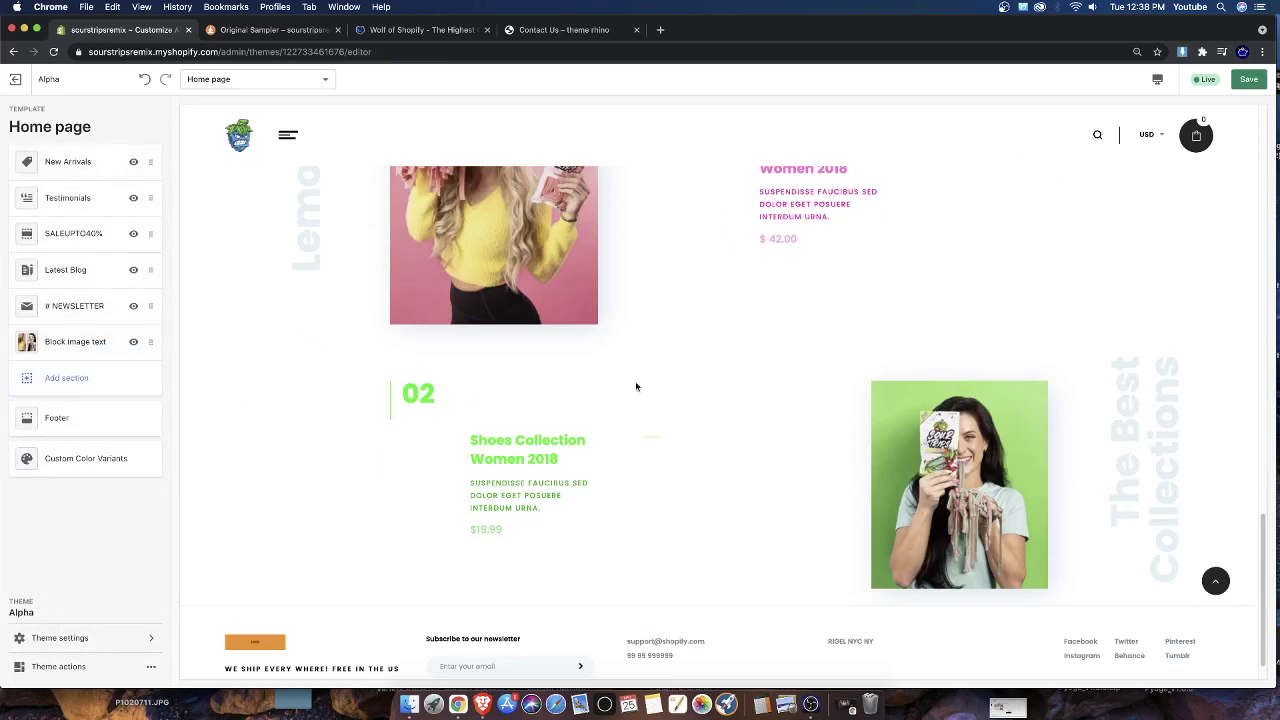
{"action": "scroll", "coordinate": [600, 380], "scroll_direction": "down", "scroll_amount": 1}
{"action": "scroll", "coordinate": [450, 395], "scroll_direction": "up", "scroll_amount": 2}
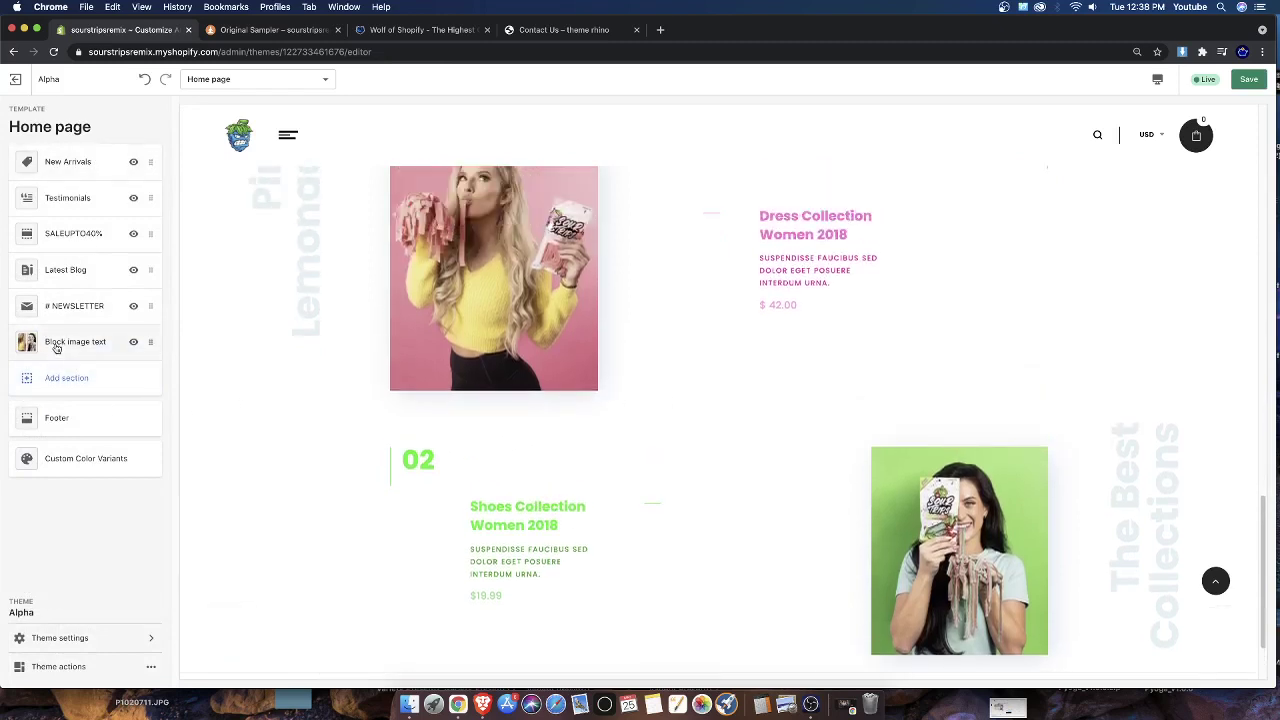
Open the Shoes Collection Women 2018 block in the Block image text section and compare its link, color, price, rotated text and position settings with the preview
{"action": "left_click", "coordinate": [70, 341]}
{"action": "left_click", "coordinate": [73, 222]}
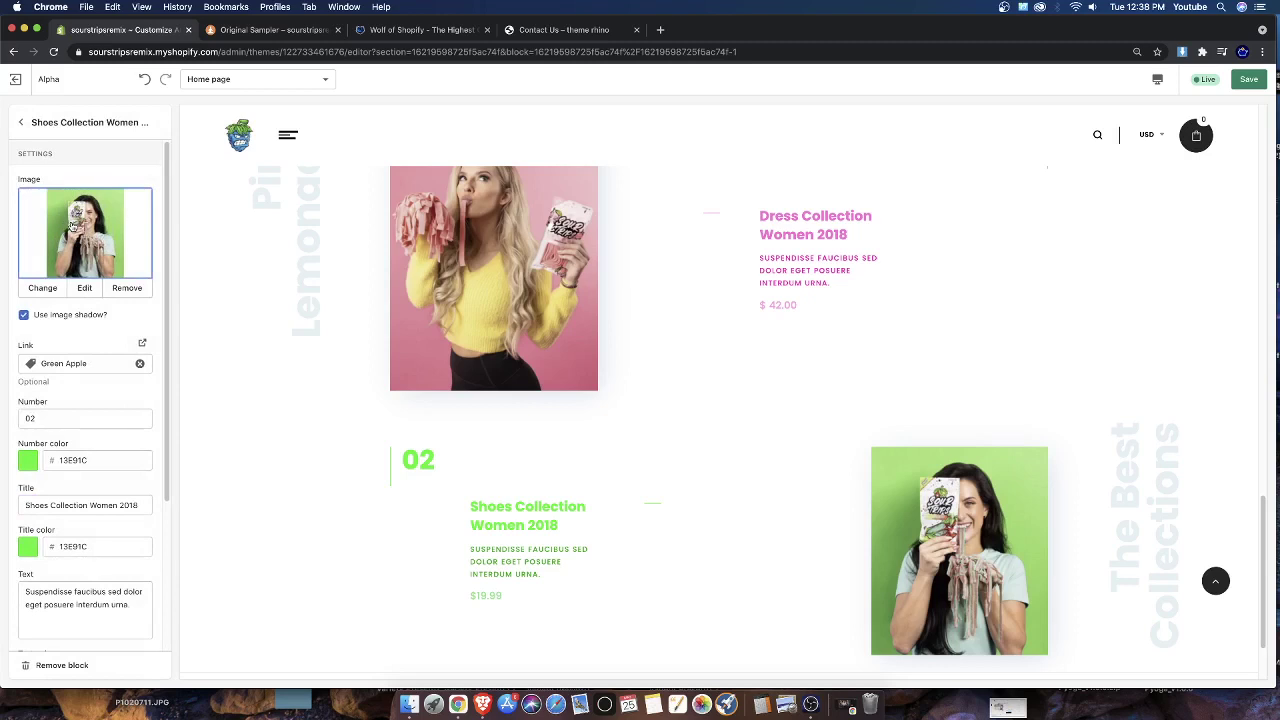
{"action": "scroll", "coordinate": [511, 497], "scroll_direction": "down", "scroll_amount": 1}
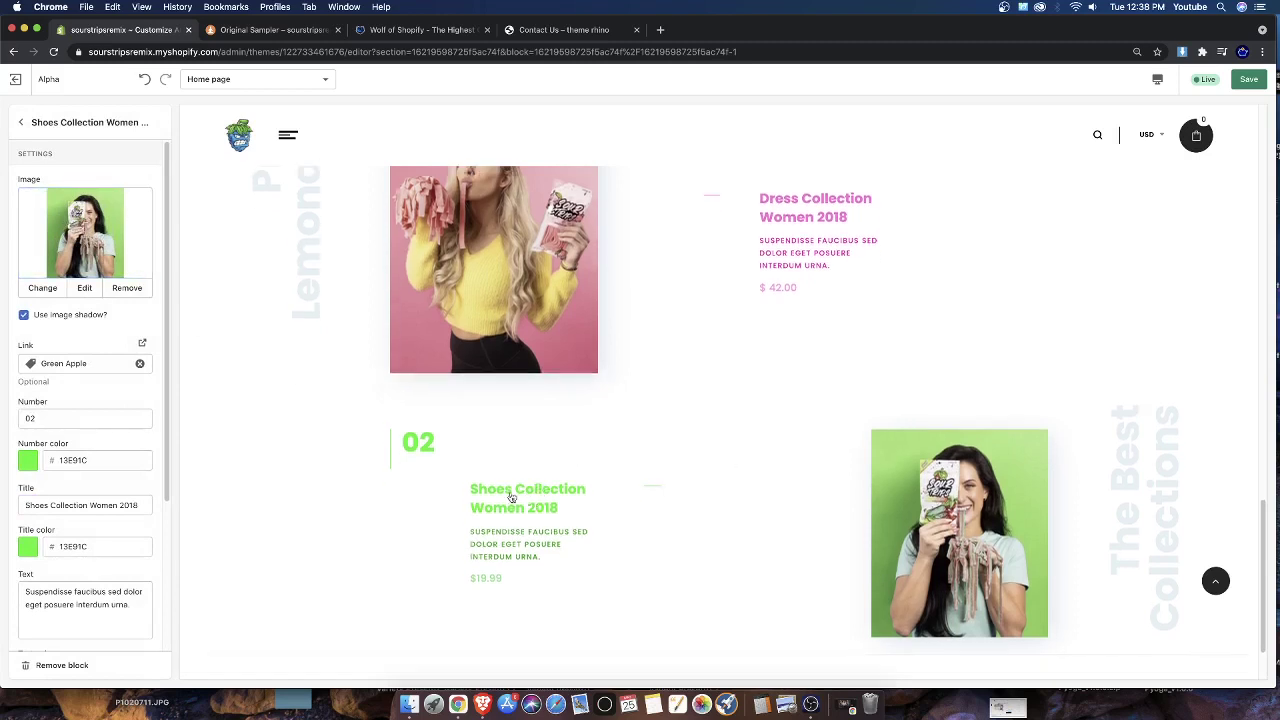
{"action": "scroll", "coordinate": [85, 585], "scroll_direction": "down", "scroll_amount": 4}
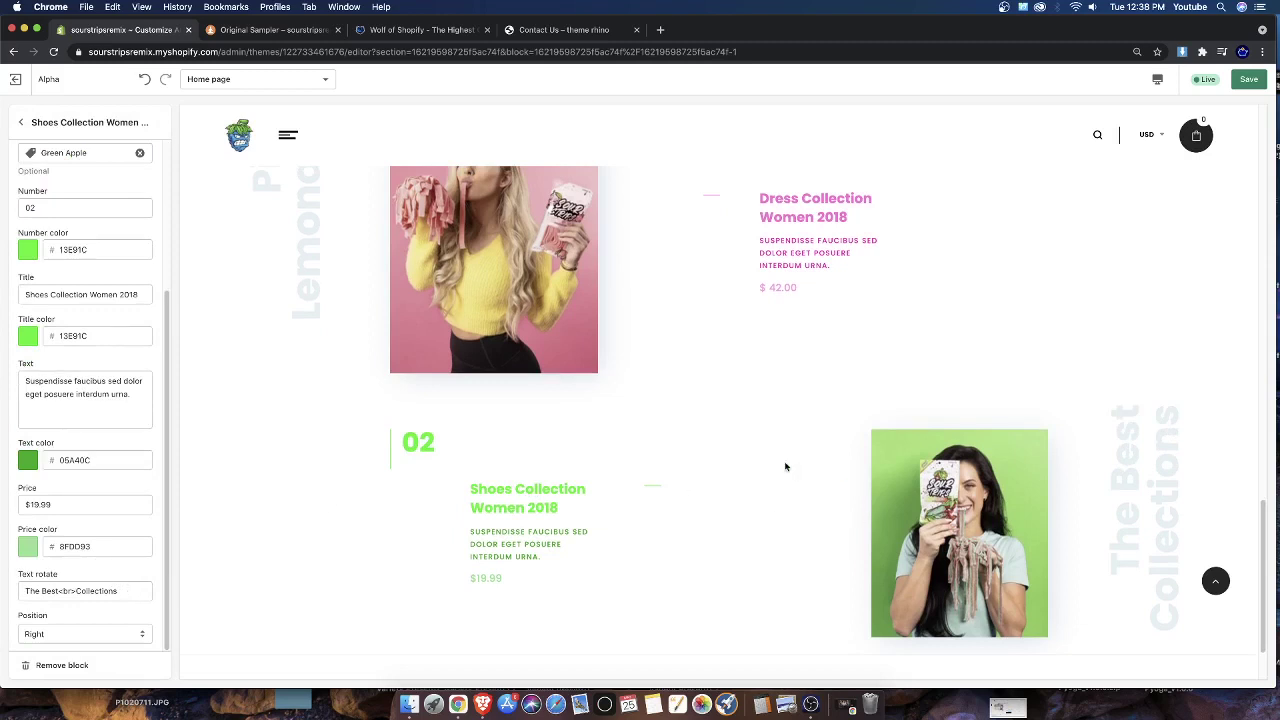
{"action": "scroll", "coordinate": [600, 555], "scroll_direction": "down", "scroll_amount": 3}
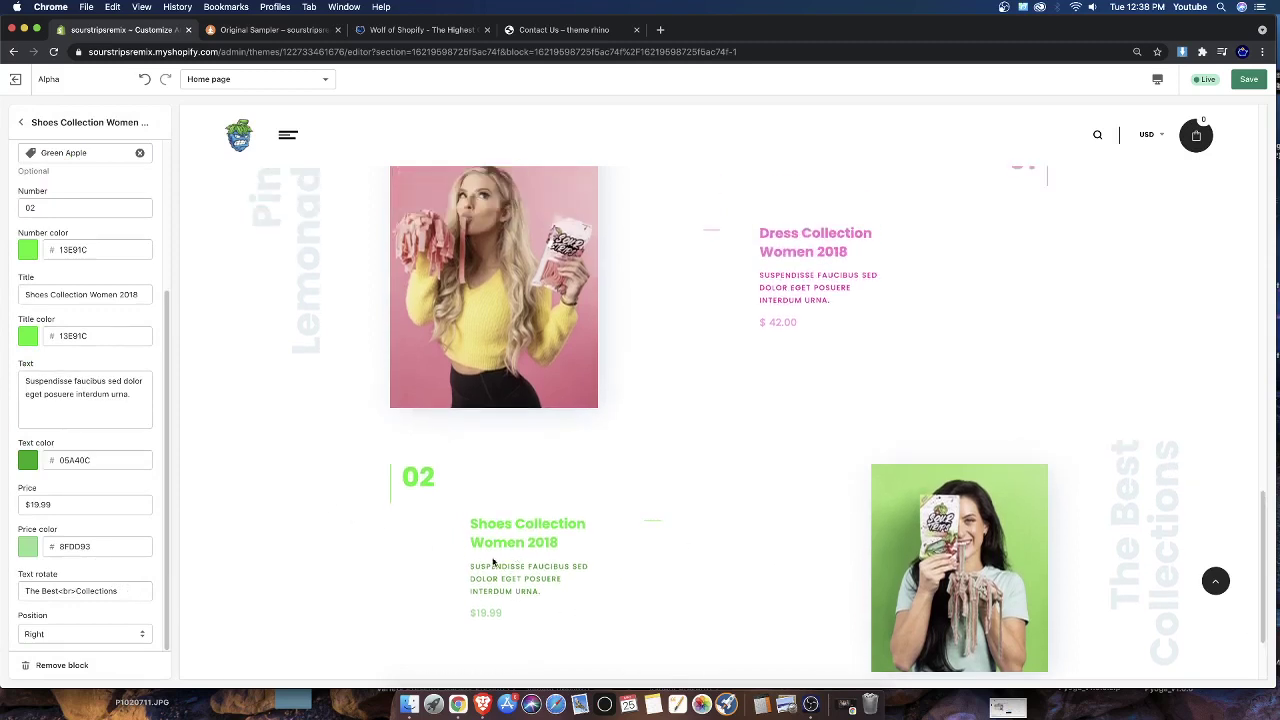
{"action": "scroll", "coordinate": [84, 494], "scroll_direction": "up", "scroll_amount": 3}
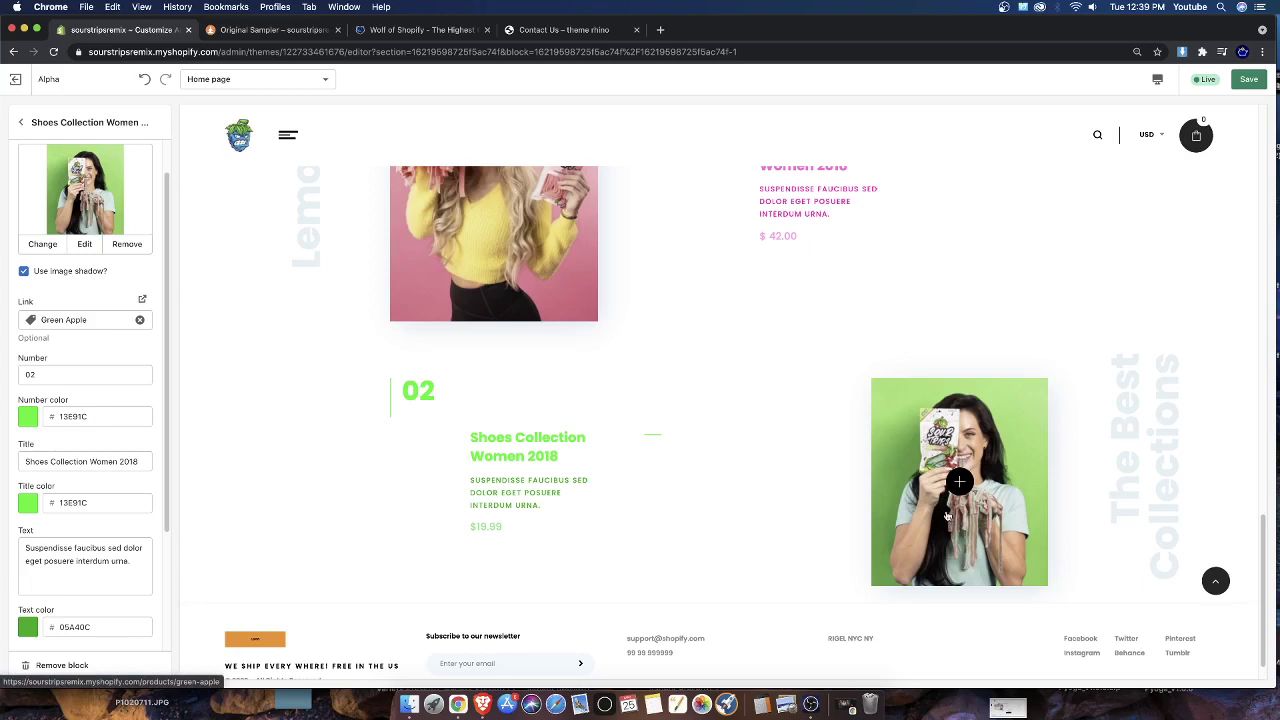
{"action": "scroll", "coordinate": [88, 486], "scroll_direction": "down", "scroll_amount": 3}
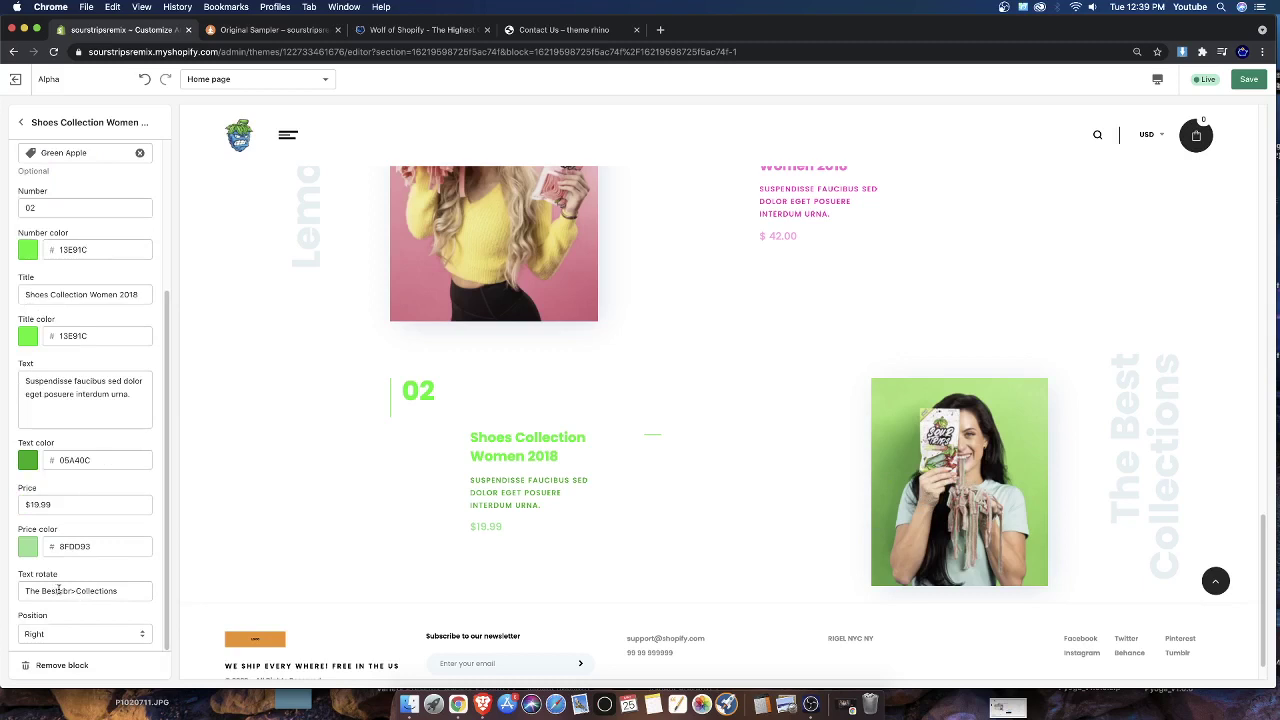
Change the Green Apple block's rotated text to "Green<br>Apple" and save the changes
{"action": "left_click_drag", "start_coordinate": [59, 590], "coordinate": [25, 590]}
{"action": "key", "text": "BackSpace"}
{"action": "type", "text": "Green"}
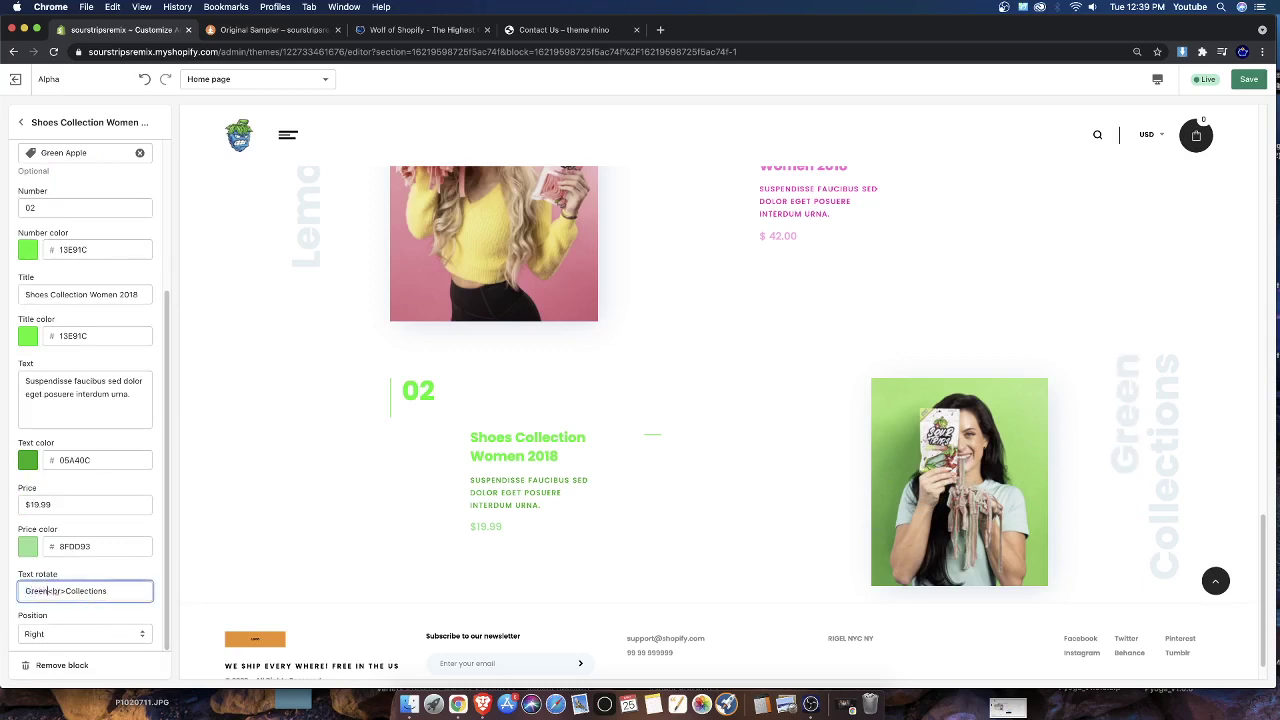
{"action": "left_click", "coordinate": [129, 592]}
{"action": "key", "text": "BackSpace"}
{"action": "key", "text": "BackSpace"}
{"action": "key", "text": "BackSpace"}
{"action": "key", "text": "BackSpace"}
{"action": "key", "text": "BackSpace"}
{"action": "key", "text": "BackSpace"}
{"action": "key", "text": "BackSpace"}
{"action": "key", "text": "BackSpace"}
{"action": "key", "text": "BackSpace"}
{"action": "key", "text": "BackSpace"}
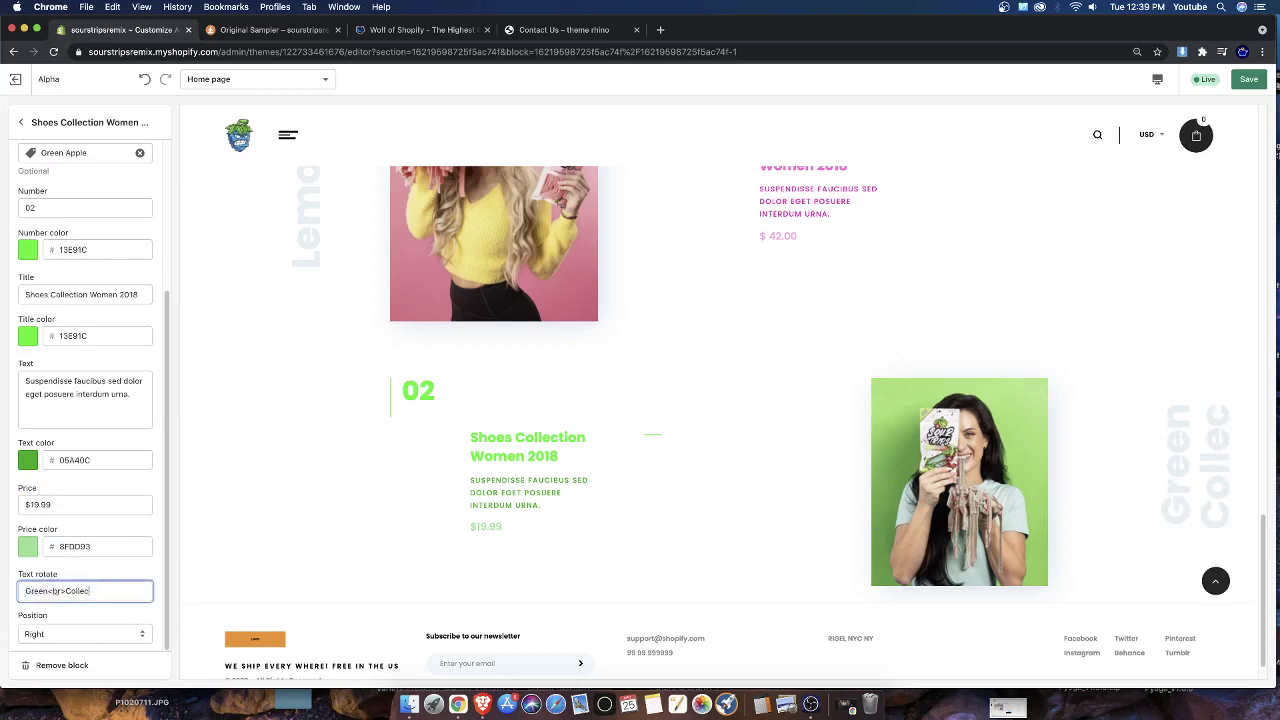
{"action": "key", "text": "BackSpace"}
{"action": "type", "text": "Ap"}
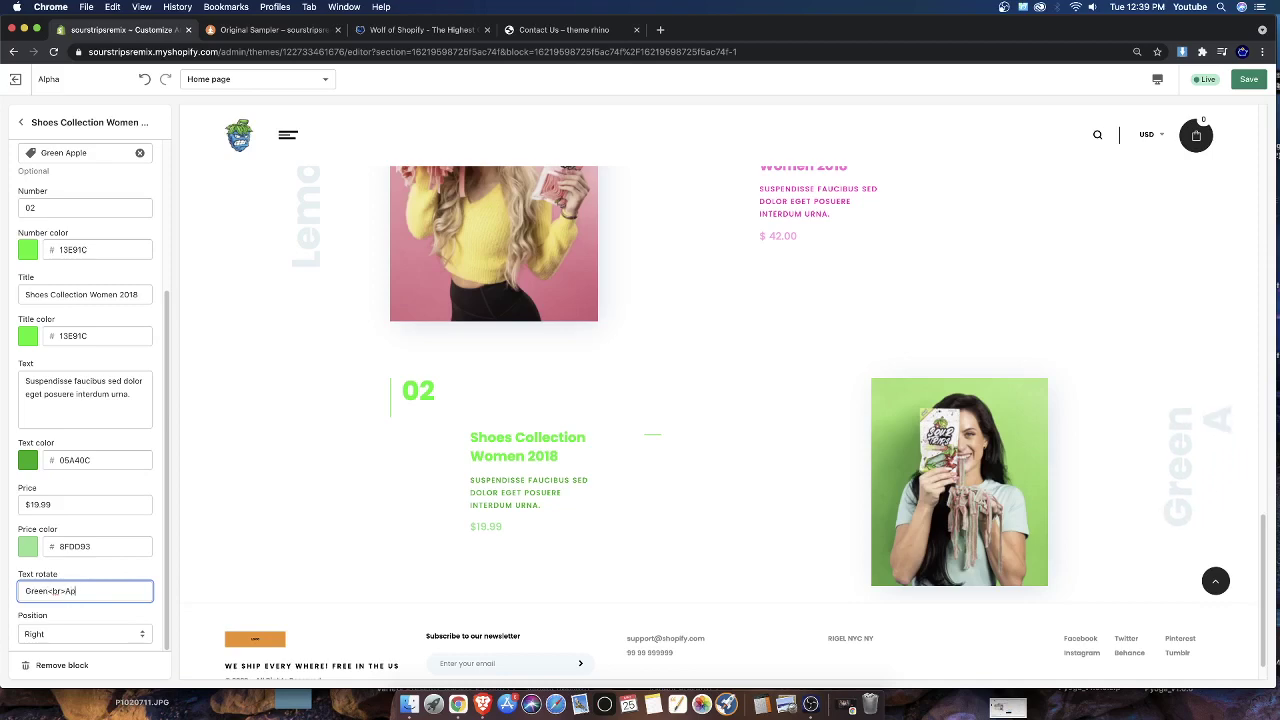
{"action": "type", "text": "ple"}
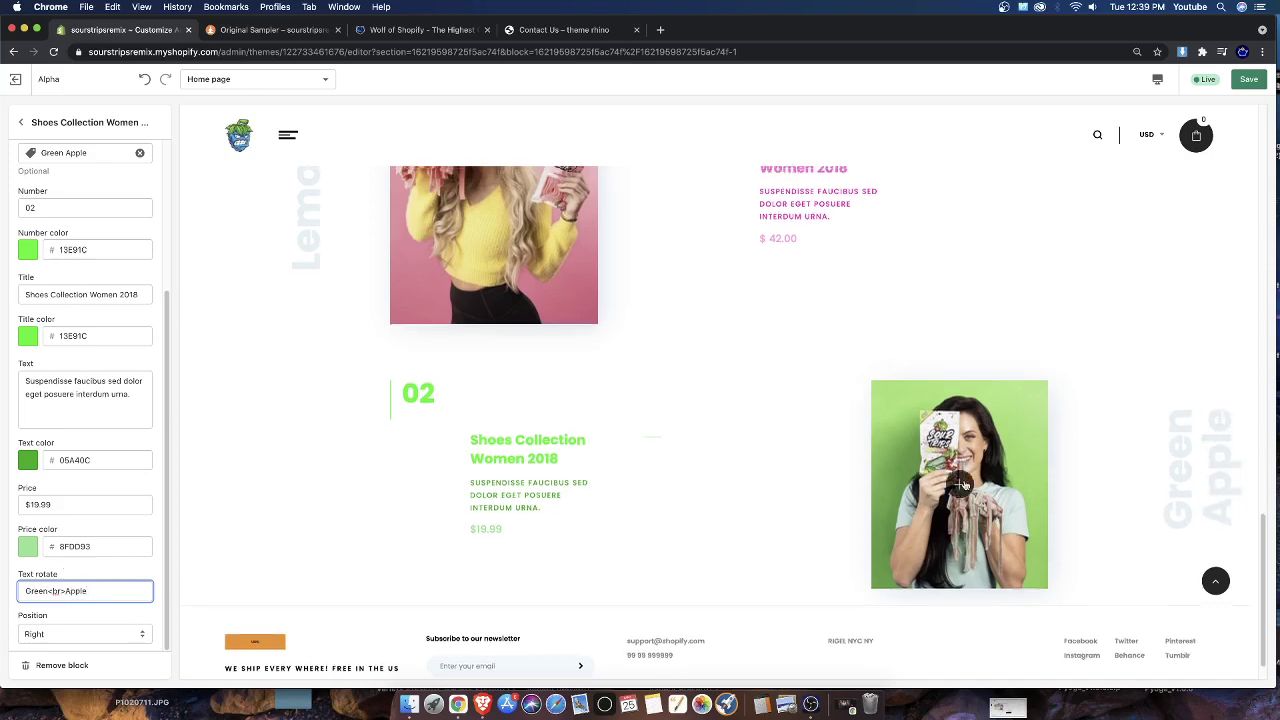
{"action": "scroll", "coordinate": [1030, 440], "scroll_direction": "up", "scroll_amount": 5}
{"action": "scroll", "coordinate": [350, 470], "scroll_direction": "down", "scroll_amount": 1}
{"action": "scroll", "coordinate": [1020, 465], "scroll_direction": "down", "scroll_amount": 3}
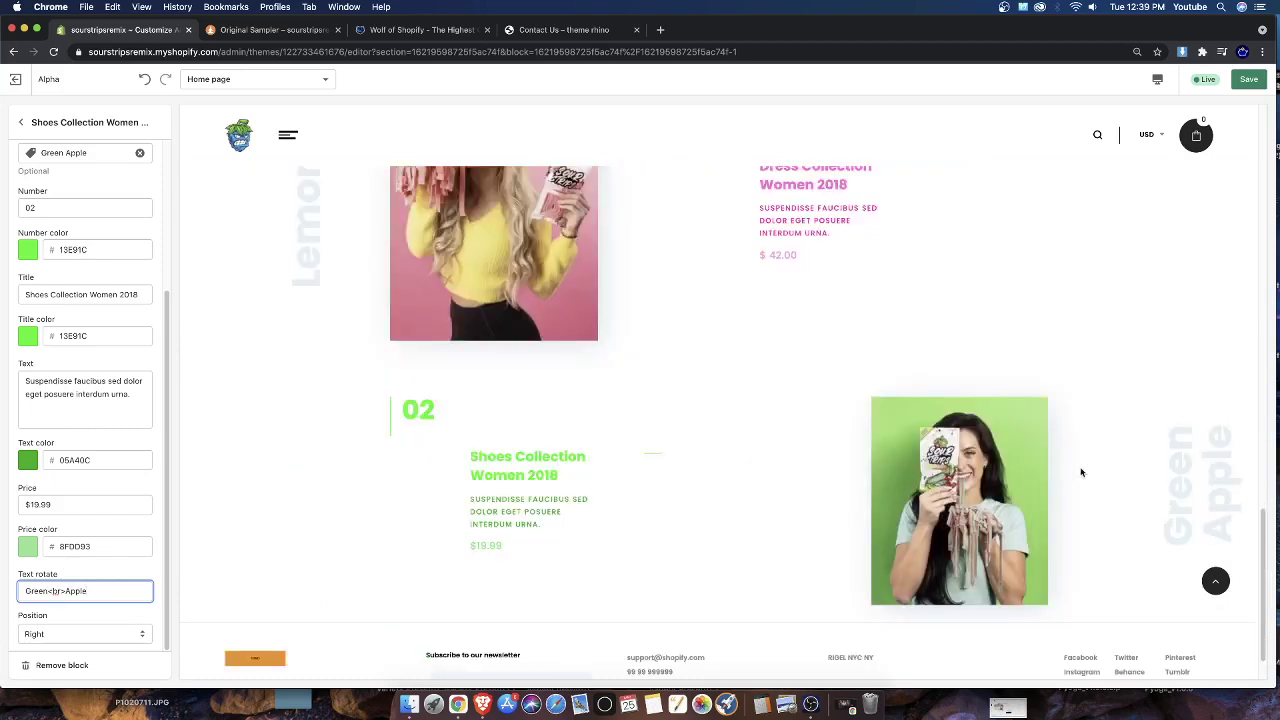
{"action": "scroll", "coordinate": [210, 430], "scroll_direction": "down", "scroll_amount": 1}
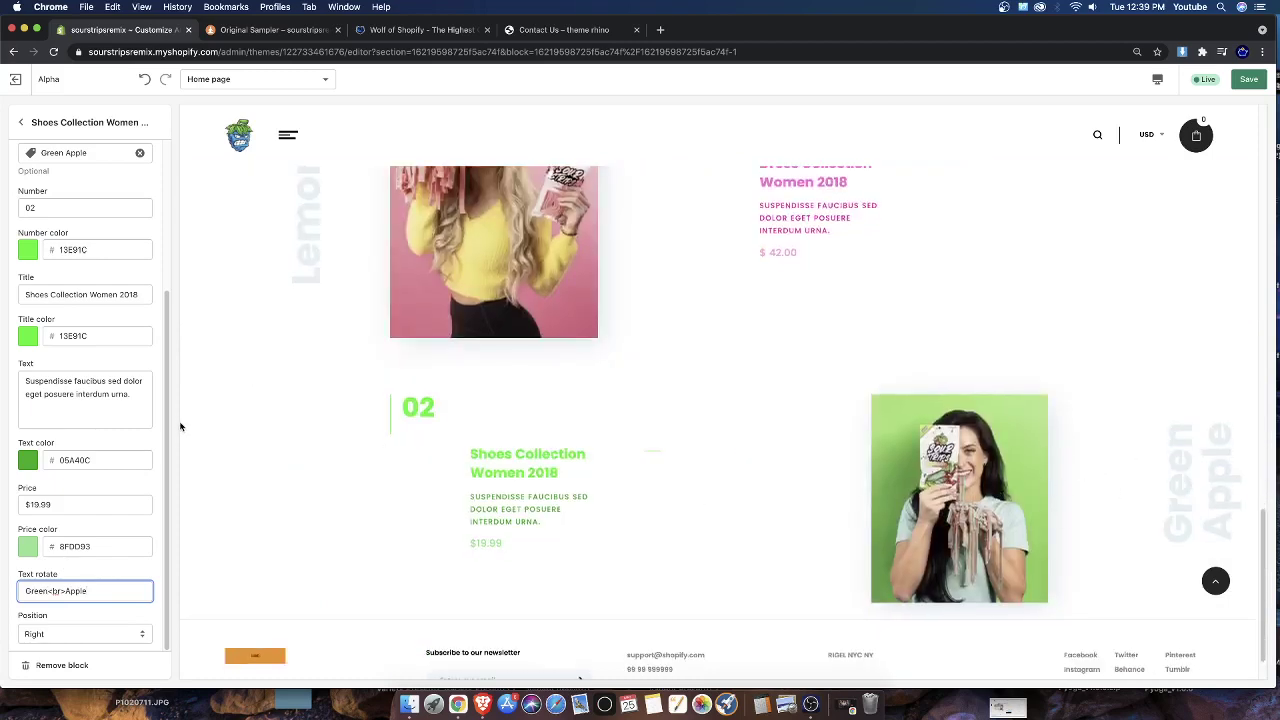
{"action": "left_click", "coordinate": [21, 122]}
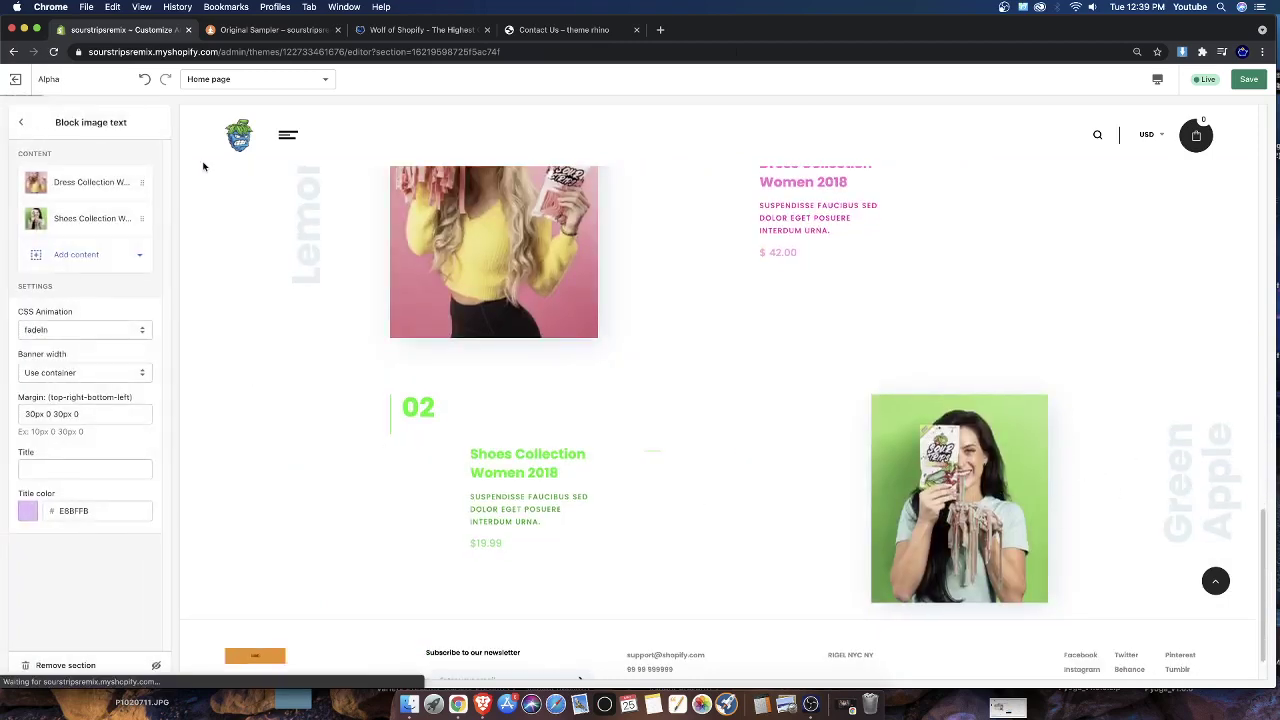
{"action": "left_click", "coordinate": [24, 120]}
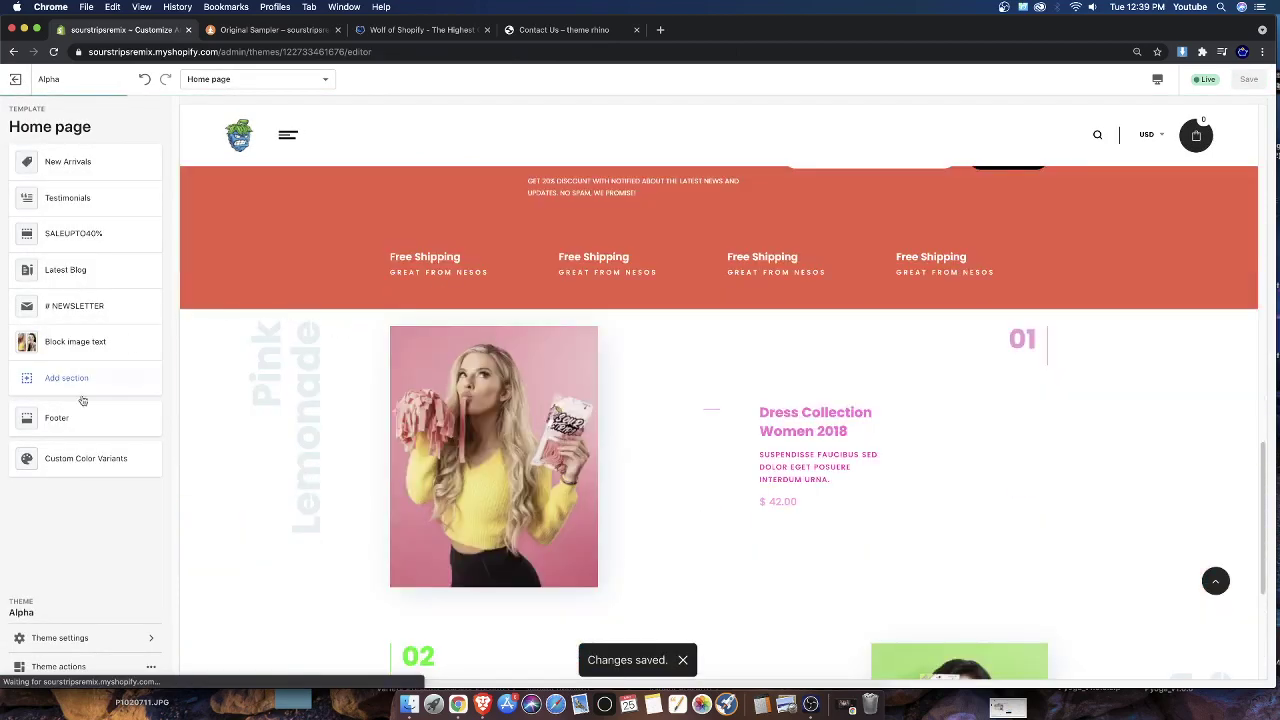
Remove the # NEWSLETTER, Latest Blog, SALEUPTO40% and Testimonials sections from the home page
{"action": "left_click", "coordinate": [76, 310]}
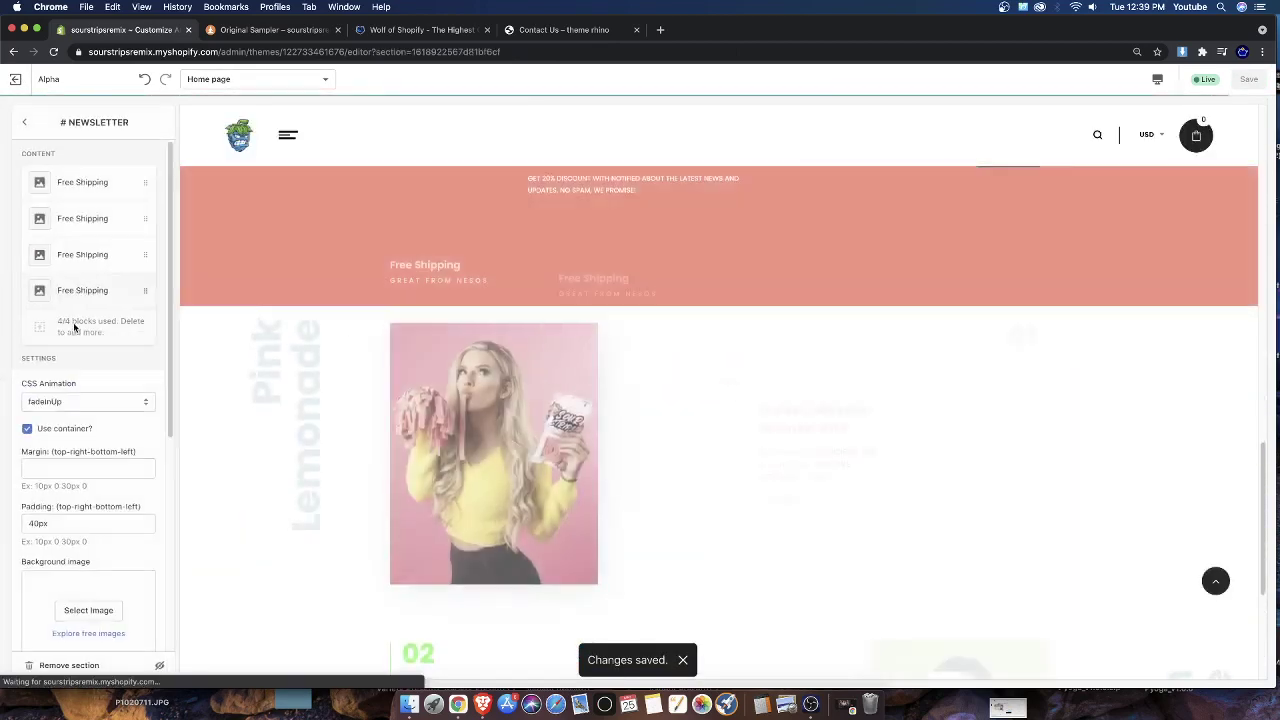
{"action": "left_click", "coordinate": [55, 666]}
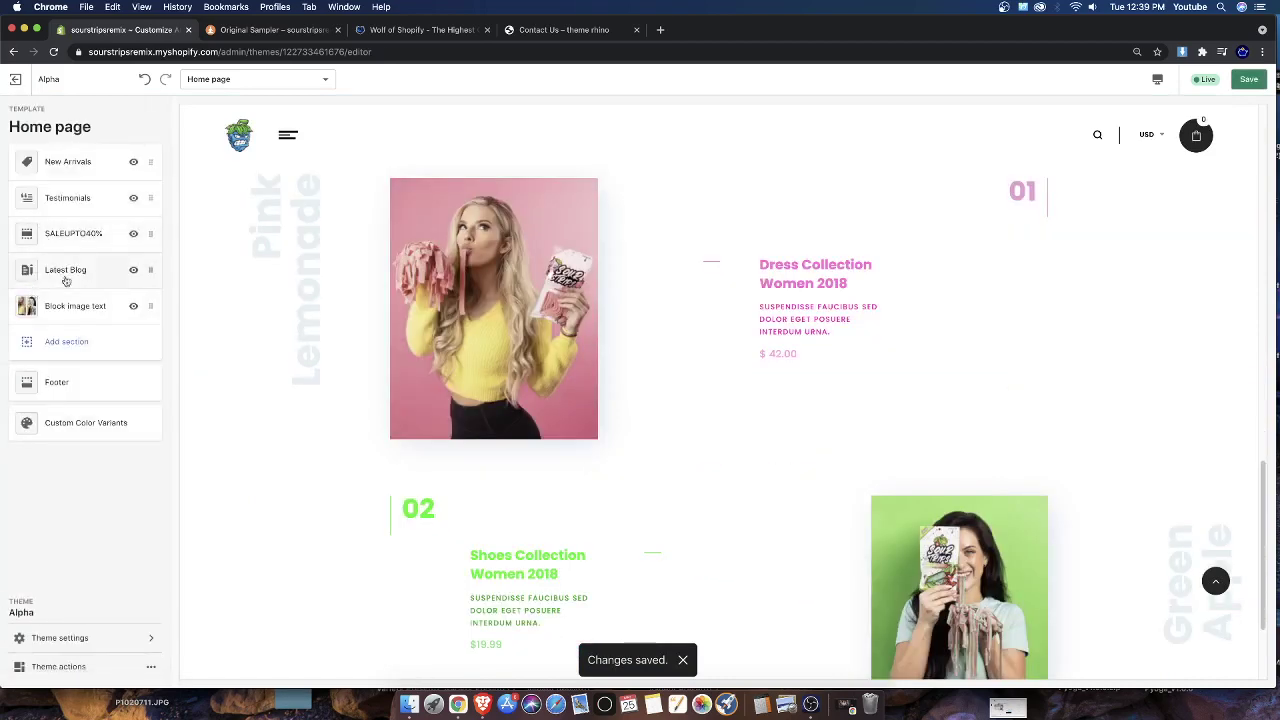
{"action": "left_click", "coordinate": [66, 268]}
{"action": "left_click", "coordinate": [61, 666]}
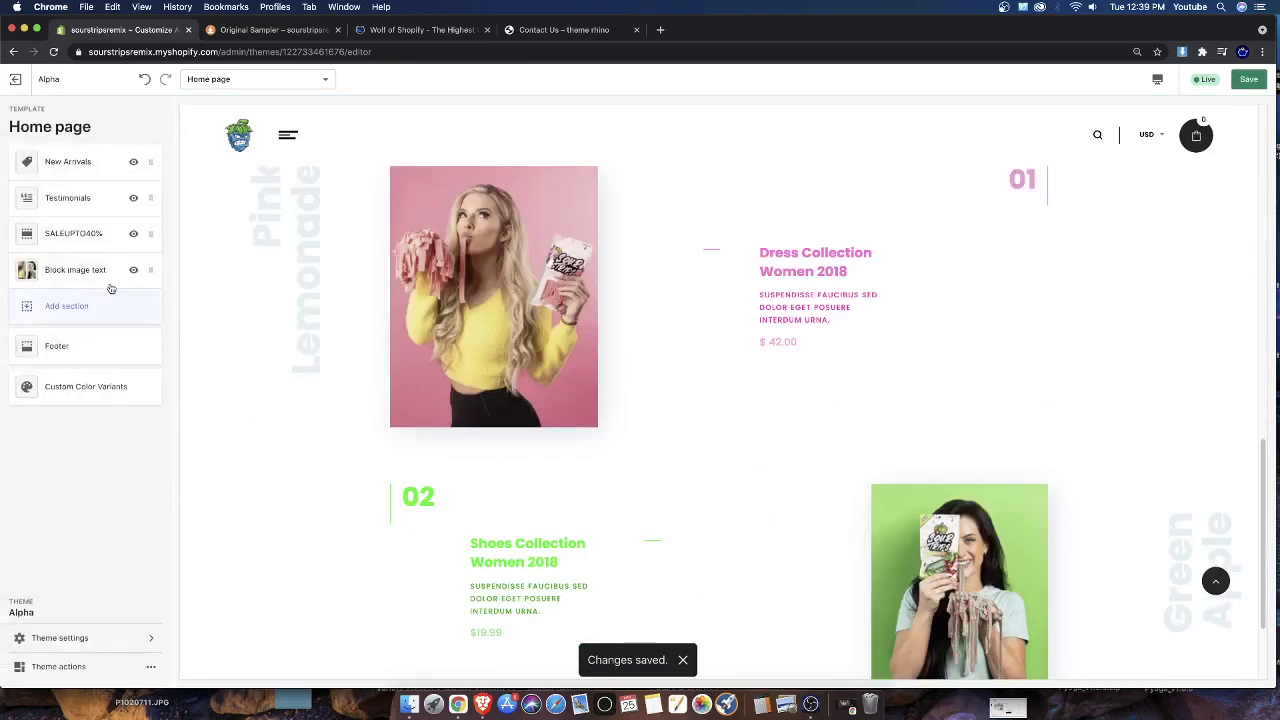
{"action": "left_click", "coordinate": [55, 236]}
{"action": "left_click", "coordinate": [62, 665]}
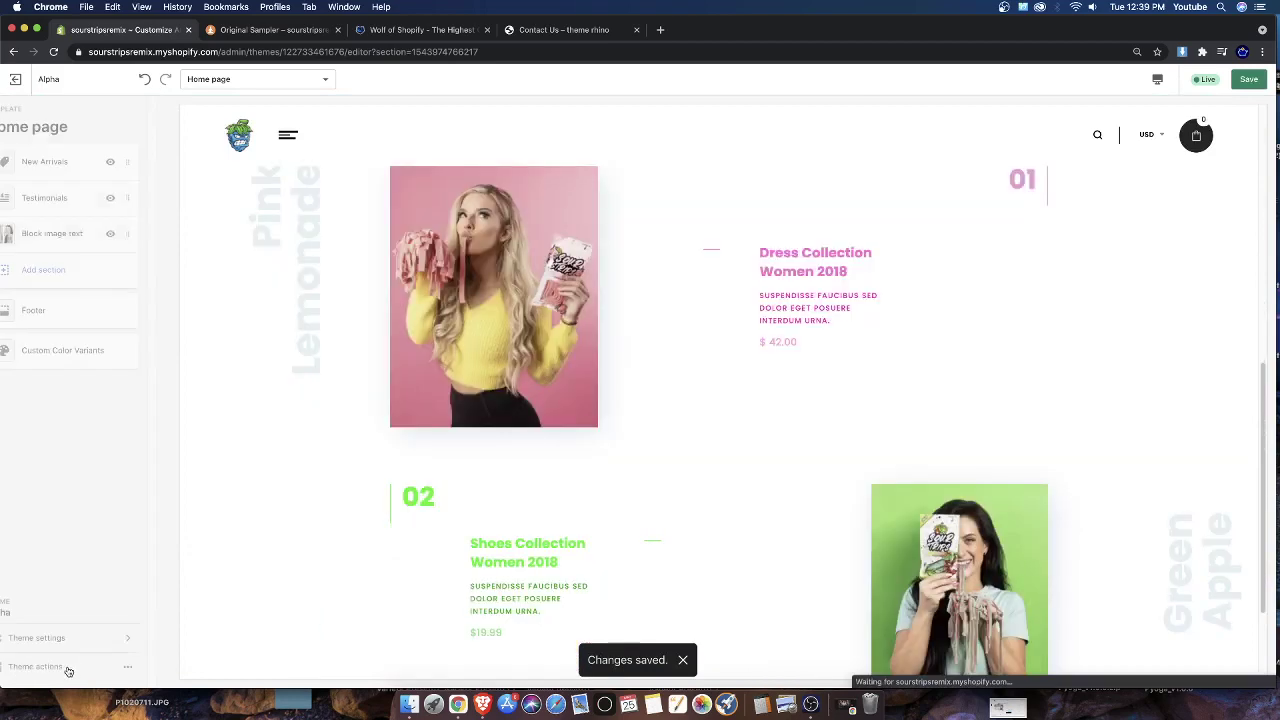
{"action": "left_click", "coordinate": [68, 198]}
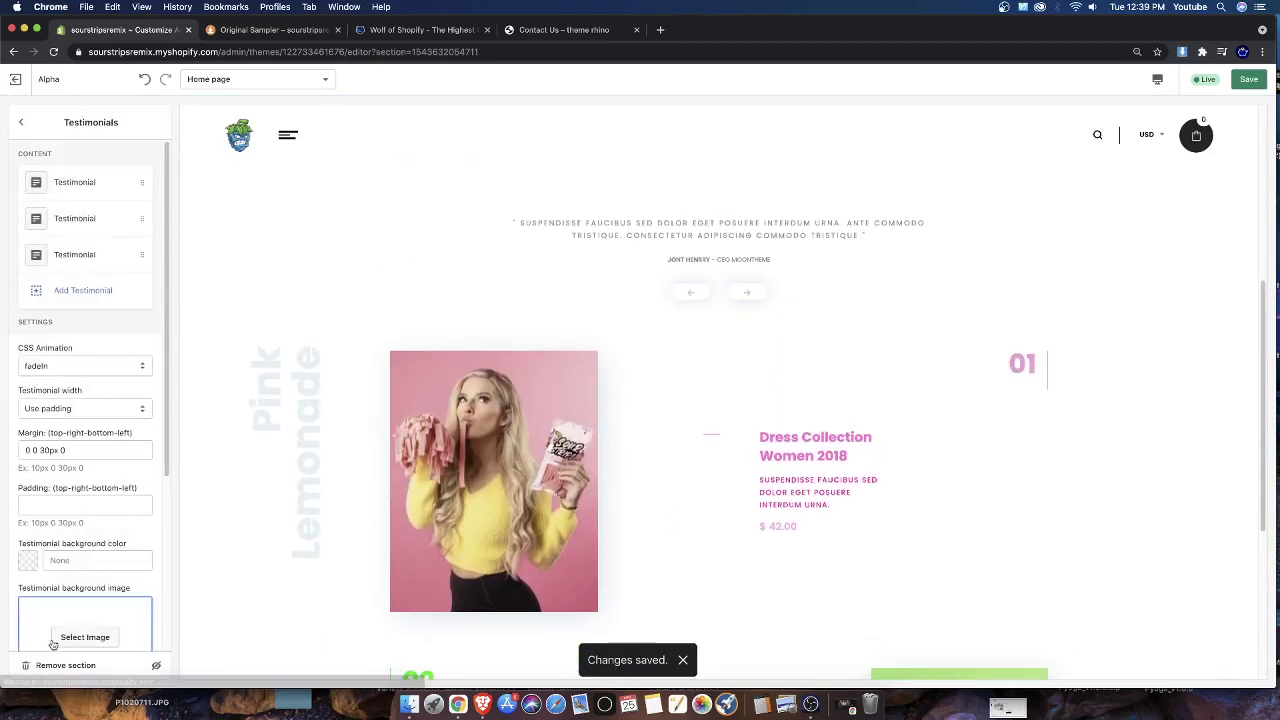
{"action": "left_click", "coordinate": [62, 665]}
Review the trimmed home page, examining the two image text blocks, their rotated text and the product section above
{"action": "scroll", "coordinate": [472, 320], "scroll_direction": "up", "scroll_amount": 3}
{"action": "scroll", "coordinate": [472, 320], "scroll_direction": "down", "scroll_amount": 4}
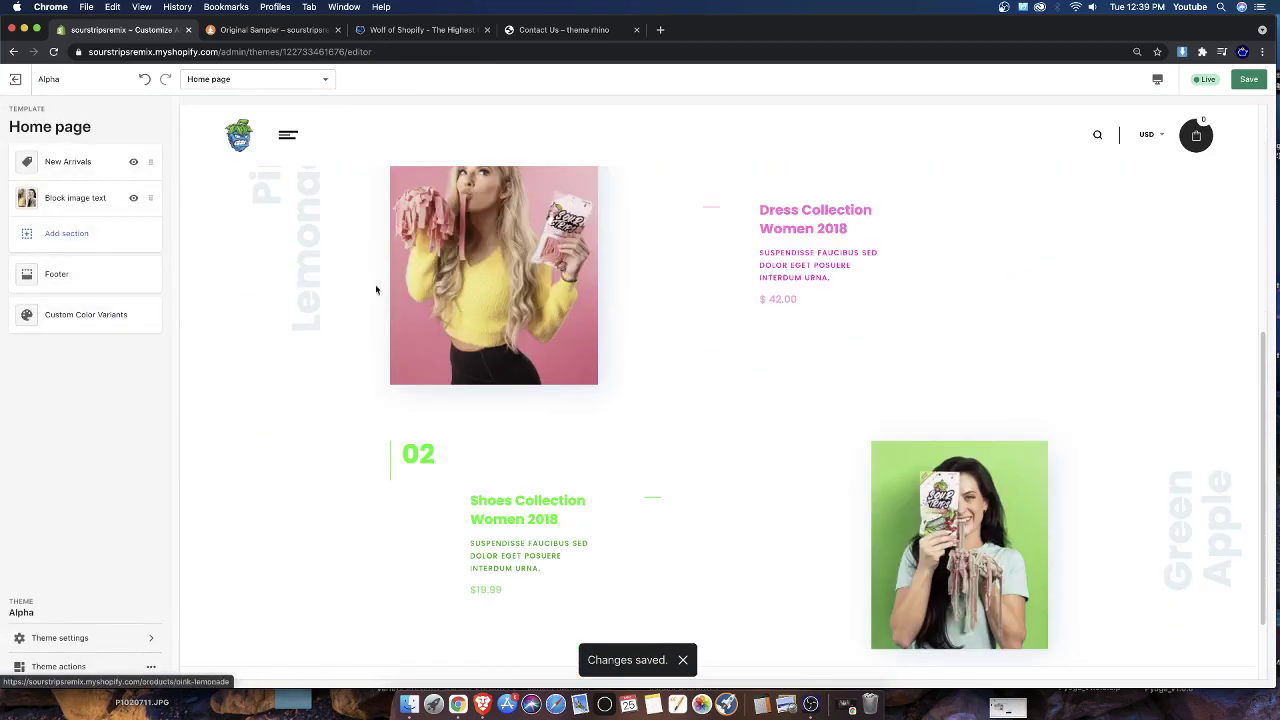
{"action": "scroll", "coordinate": [690, 400], "scroll_direction": "down", "scroll_amount": 1}
{"action": "scroll", "coordinate": [600, 370], "scroll_direction": "up", "scroll_amount": 2}
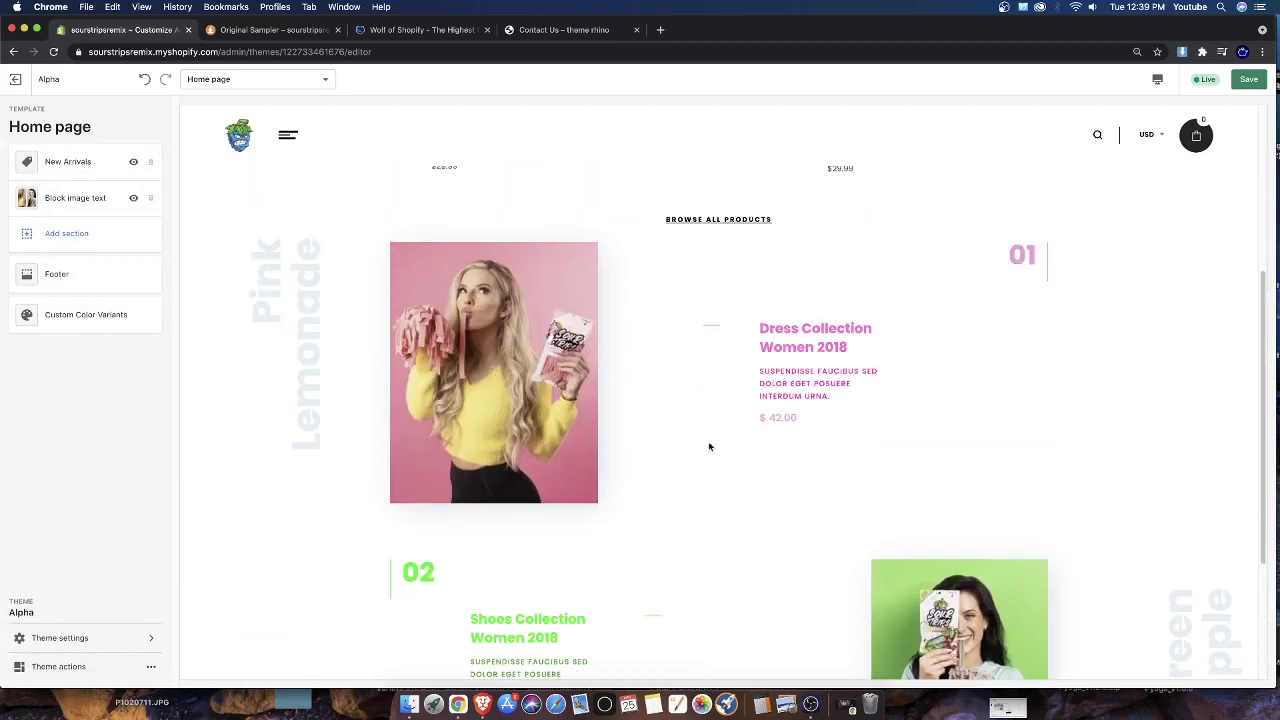
{"action": "scroll", "coordinate": [416, 503], "scroll_direction": "down", "scroll_amount": 1}
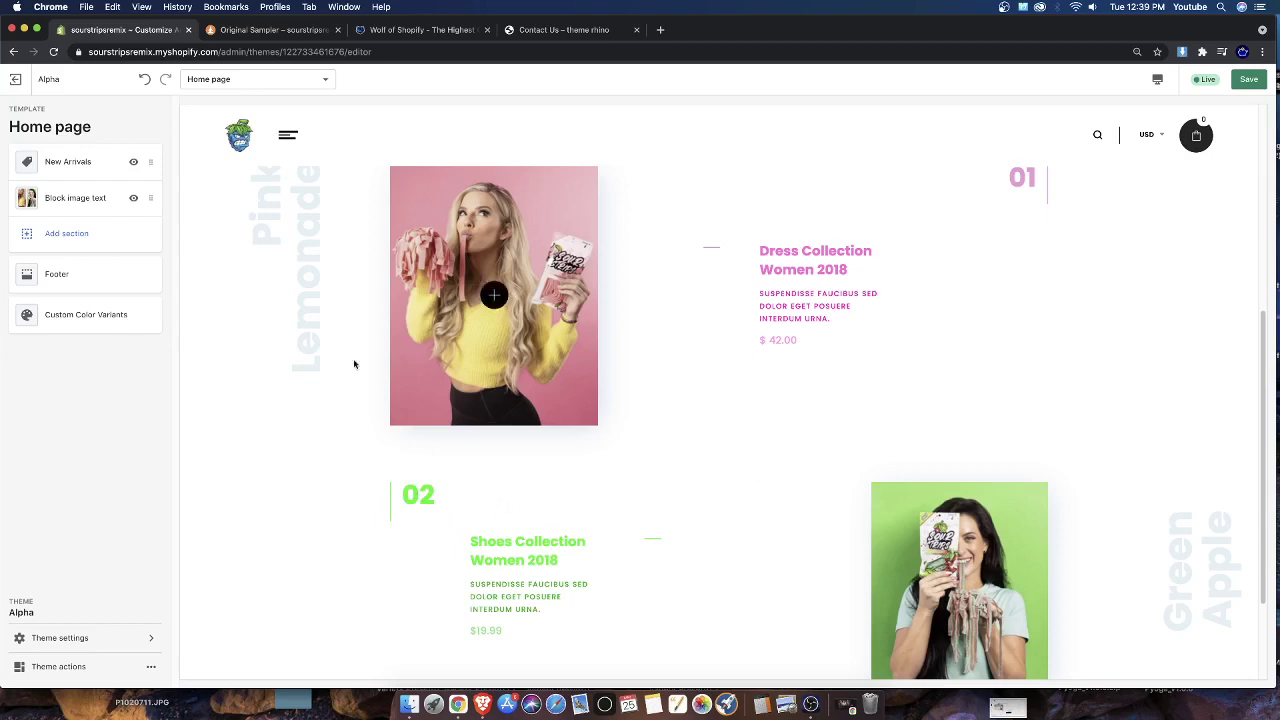
{"action": "scroll", "coordinate": [285, 295], "scroll_direction": "up", "scroll_amount": 1}
{"action": "scroll", "coordinate": [466, 410], "scroll_direction": "down", "scroll_amount": 2}
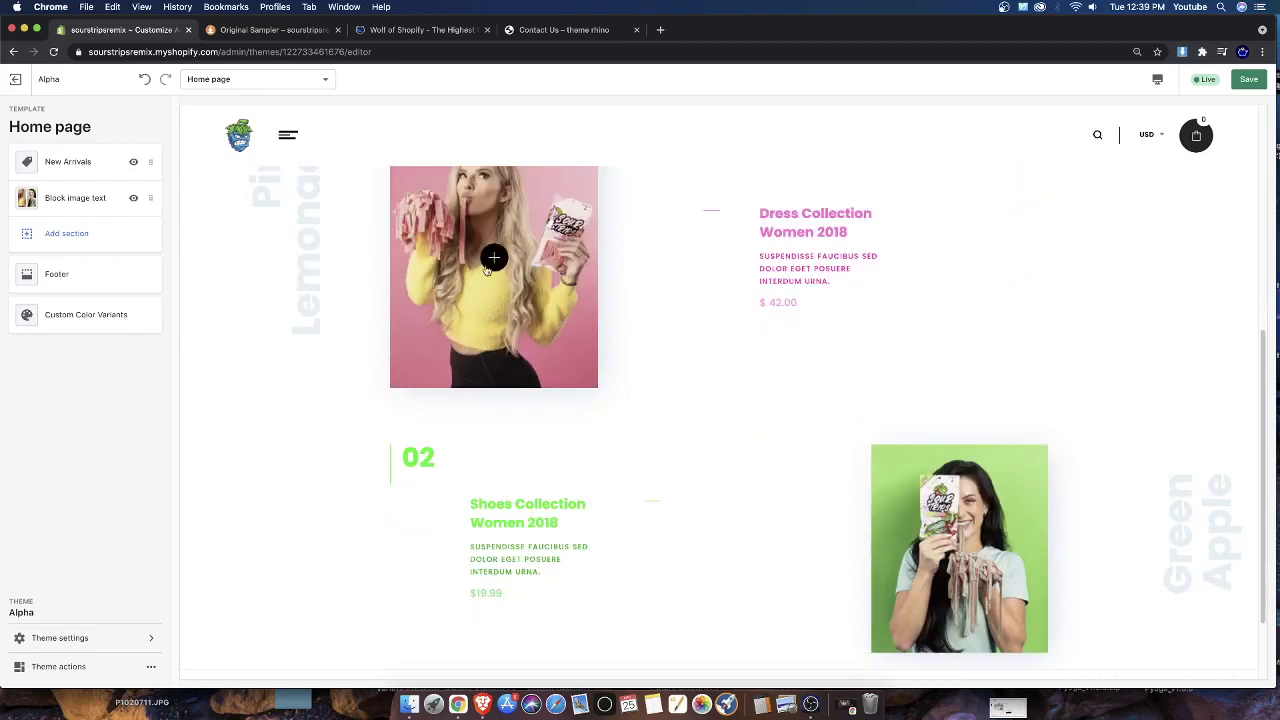
{"action": "scroll", "coordinate": [352, 292], "scroll_direction": "up", "scroll_amount": 1}
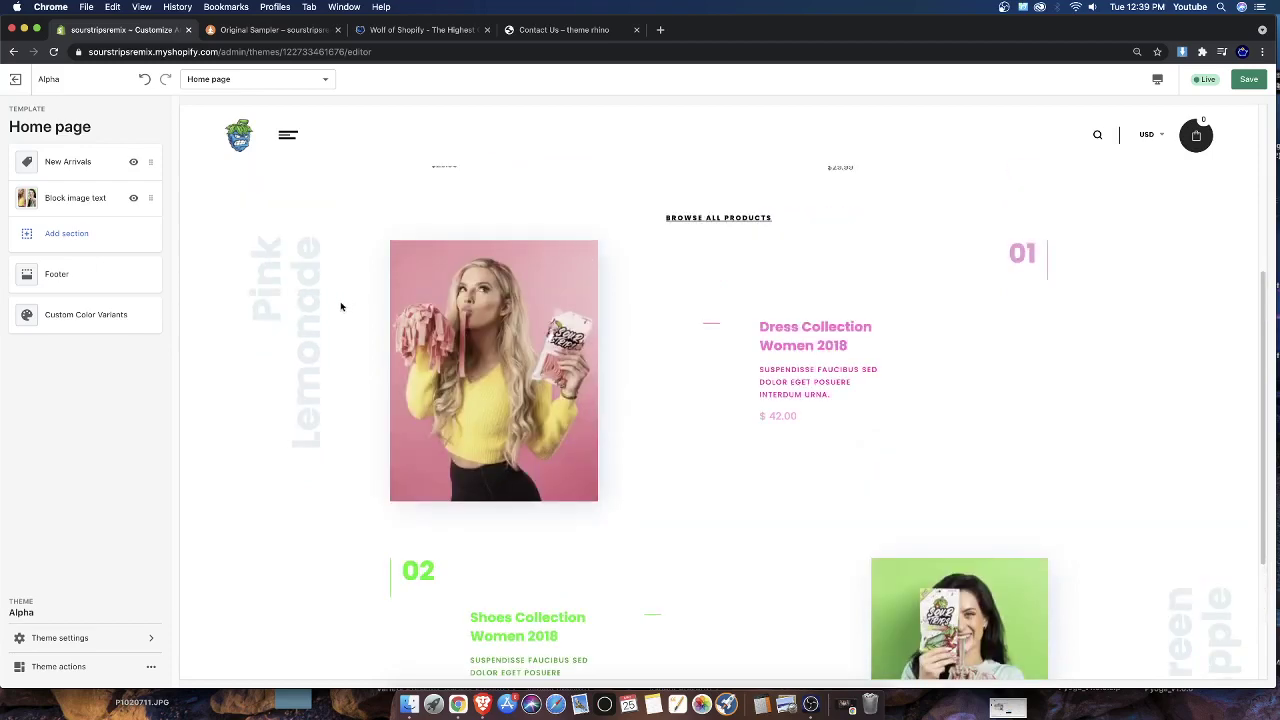
{"action": "triple_click", "coordinate": [340, 306]}
{"action": "left_click", "coordinate": [268, 312]}
{"action": "scroll", "coordinate": [475, 452], "scroll_direction": "down", "scroll_amount": 1}
{"action": "triple_click", "coordinate": [1195, 578]}
{"action": "scroll", "coordinate": [800, 533], "scroll_direction": "down", "scroll_amount": 1}
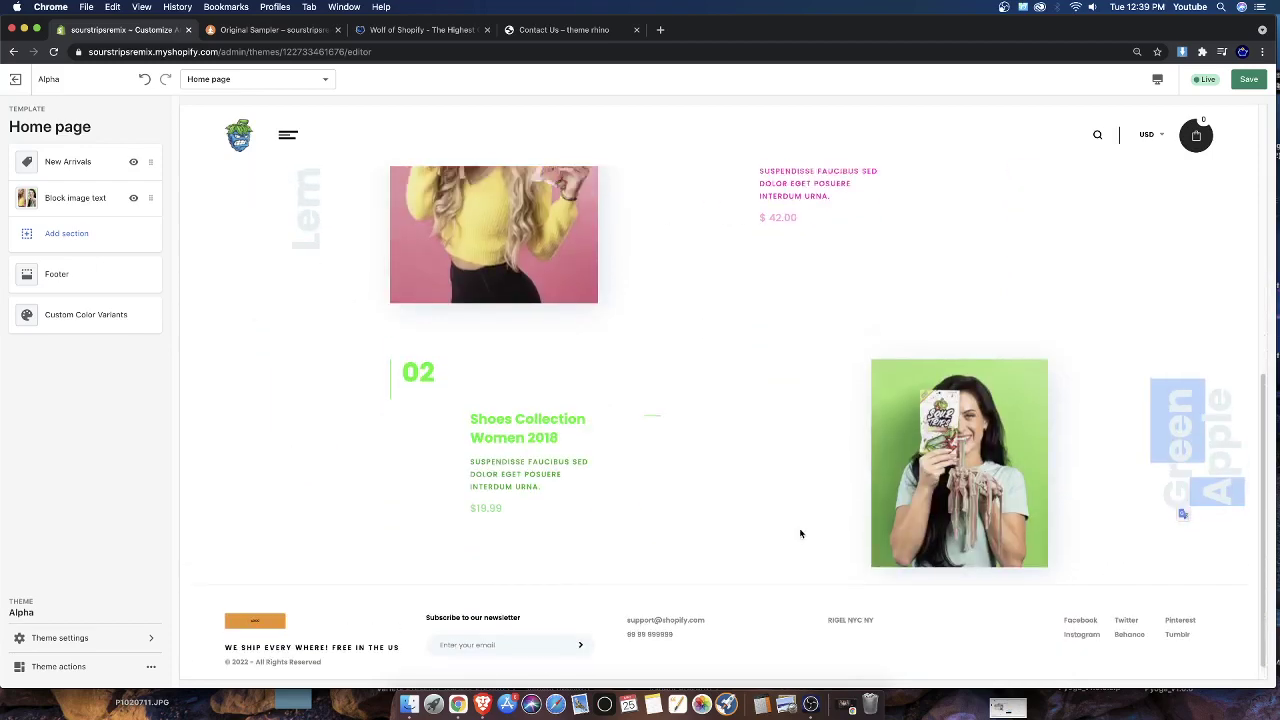
{"action": "scroll", "coordinate": [800, 533], "scroll_direction": "up", "scroll_amount": 2}
{"action": "scroll", "coordinate": [490, 521], "scroll_direction": "up", "scroll_amount": 1}
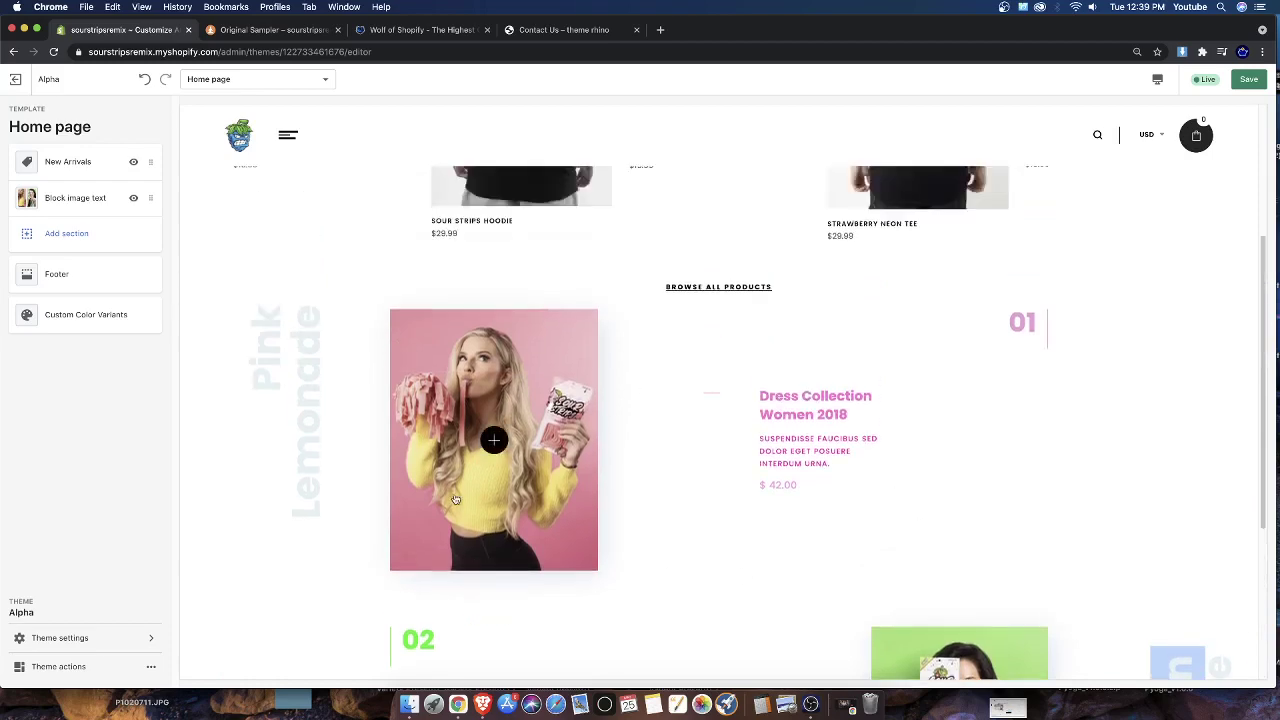
{"action": "scroll", "coordinate": [426, 498], "scroll_direction": "up", "scroll_amount": 1}
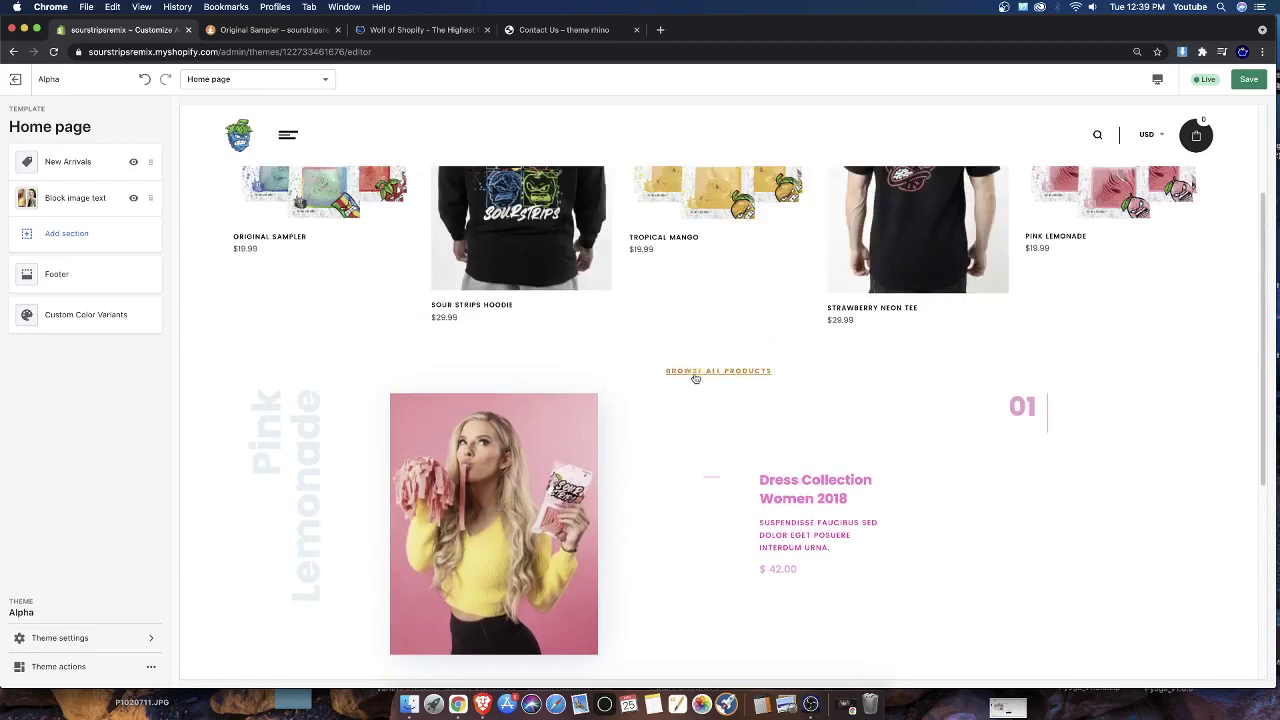
{"action": "scroll", "coordinate": [670, 374], "scroll_direction": "up", "scroll_amount": 2}
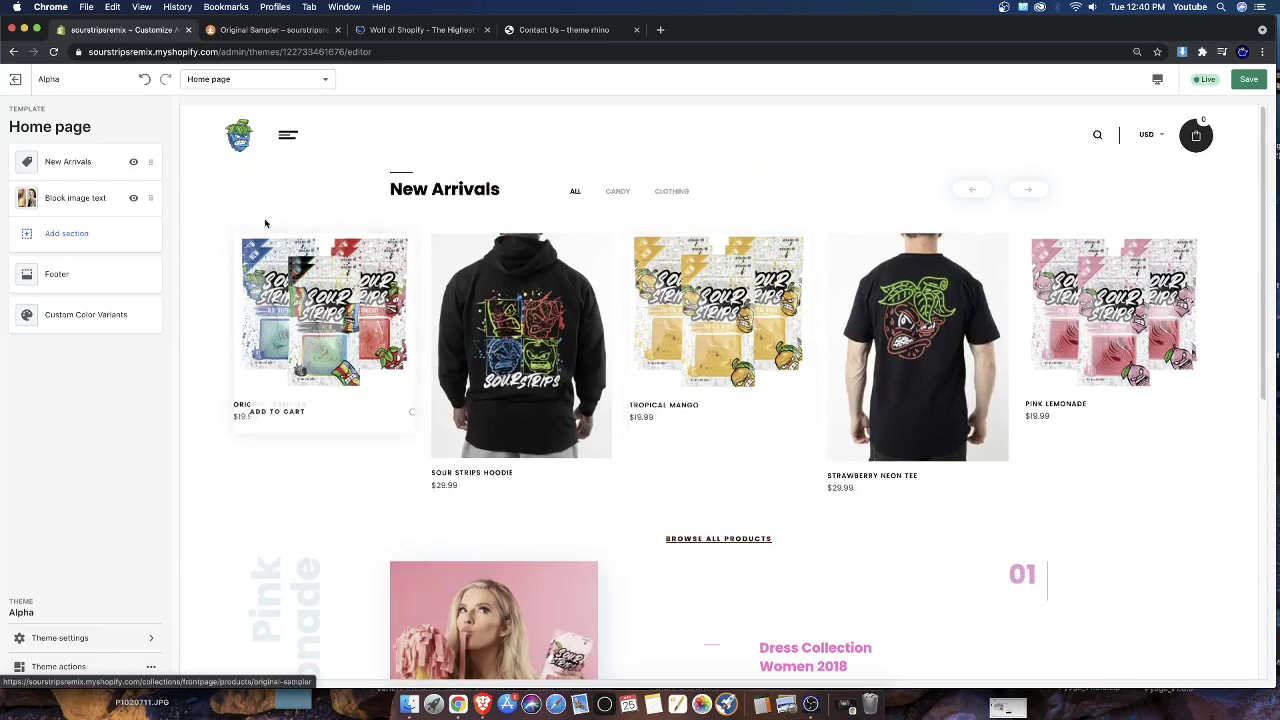
Preview the Candy, Clothing and All tabs of New Arrivals and page through its product carousel in both directions
{"action": "left_click", "coordinate": [618, 191]}
{"action": "left_click", "coordinate": [660, 192]}
{"action": "left_click", "coordinate": [575, 191]}
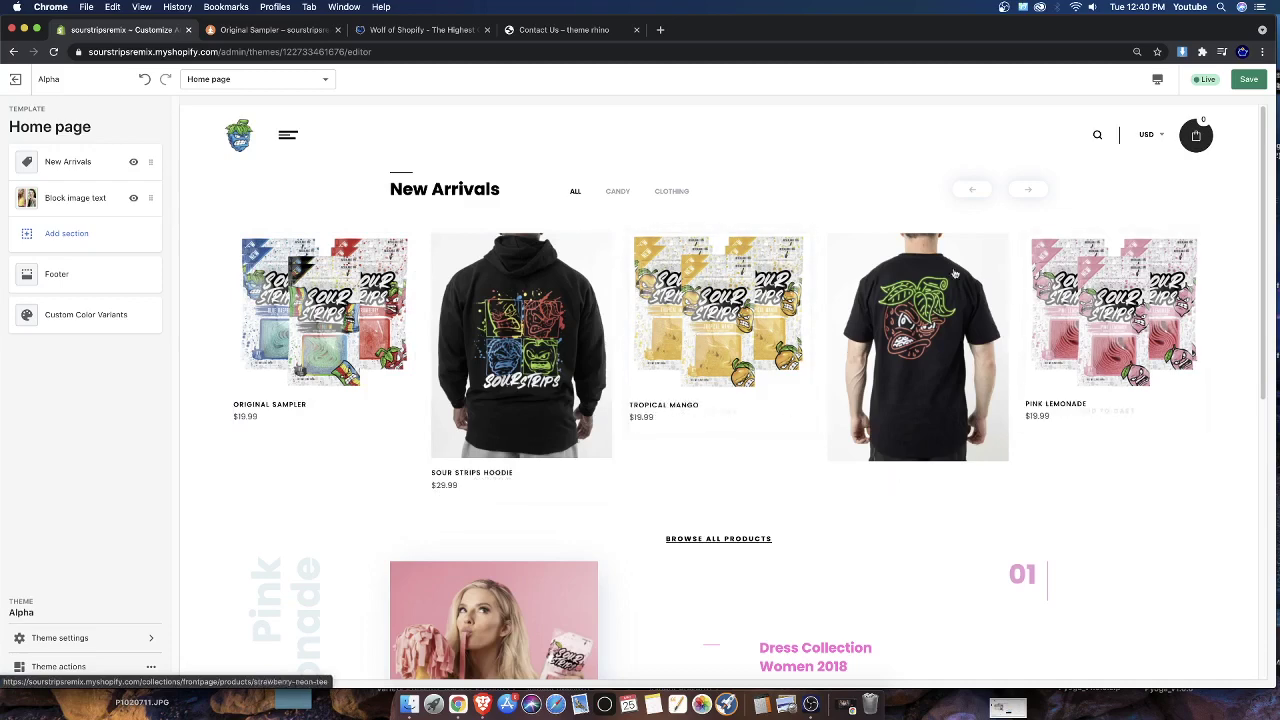
{"action": "left_click", "coordinate": [1030, 189]}
{"action": "left_click", "coordinate": [975, 190]}
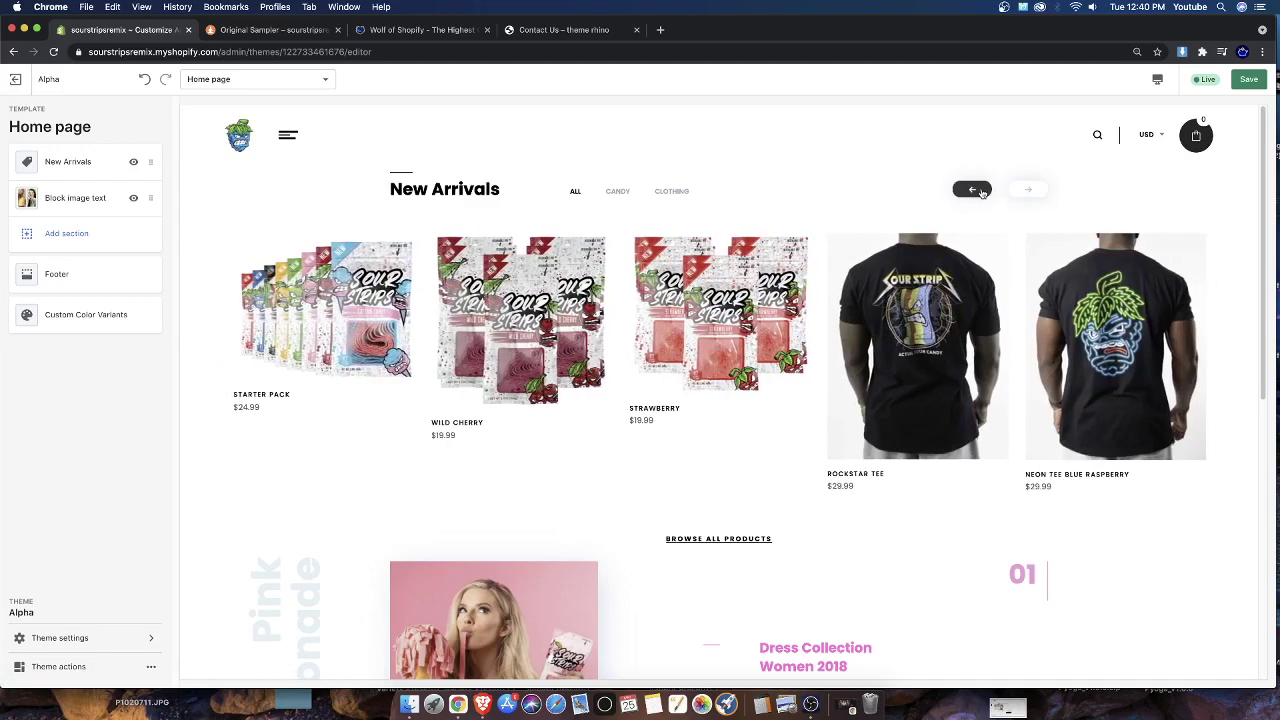
{"action": "left_click", "coordinate": [983, 191]}
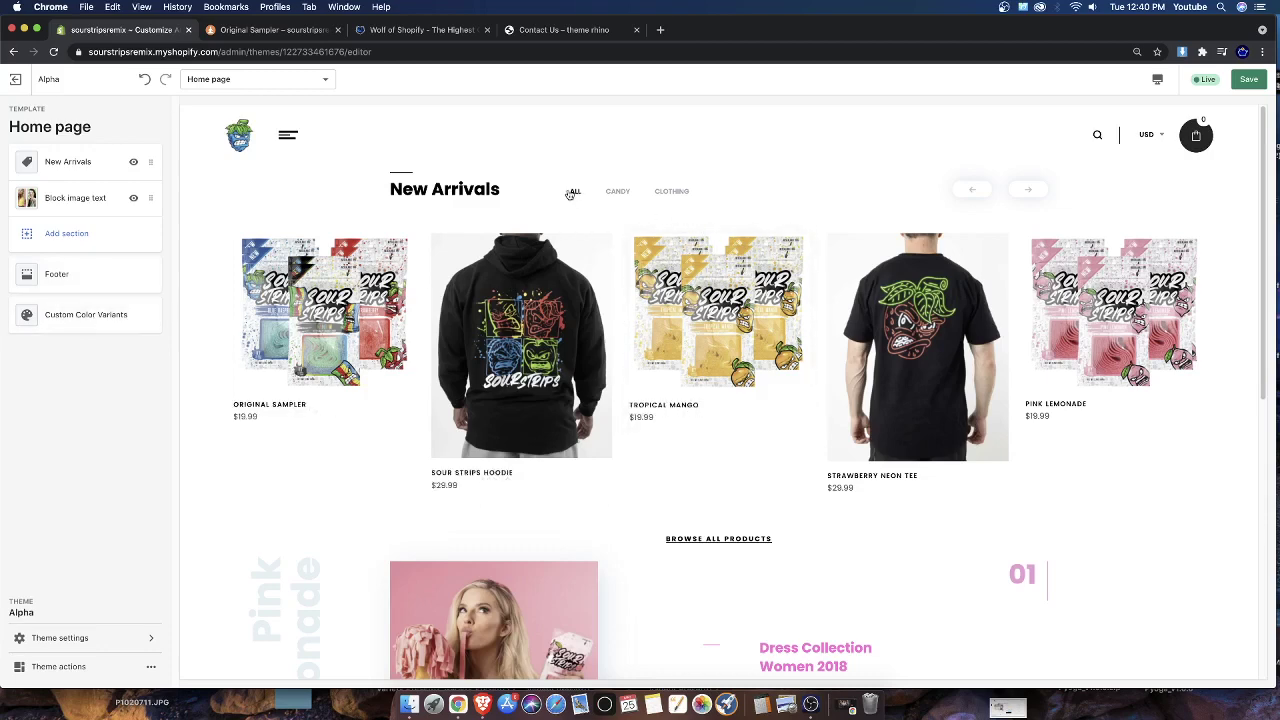
Remove the All tab from the New Arrivals section and check the Clothing and Candy tabs in the preview
{"action": "left_click", "coordinate": [53, 171]}
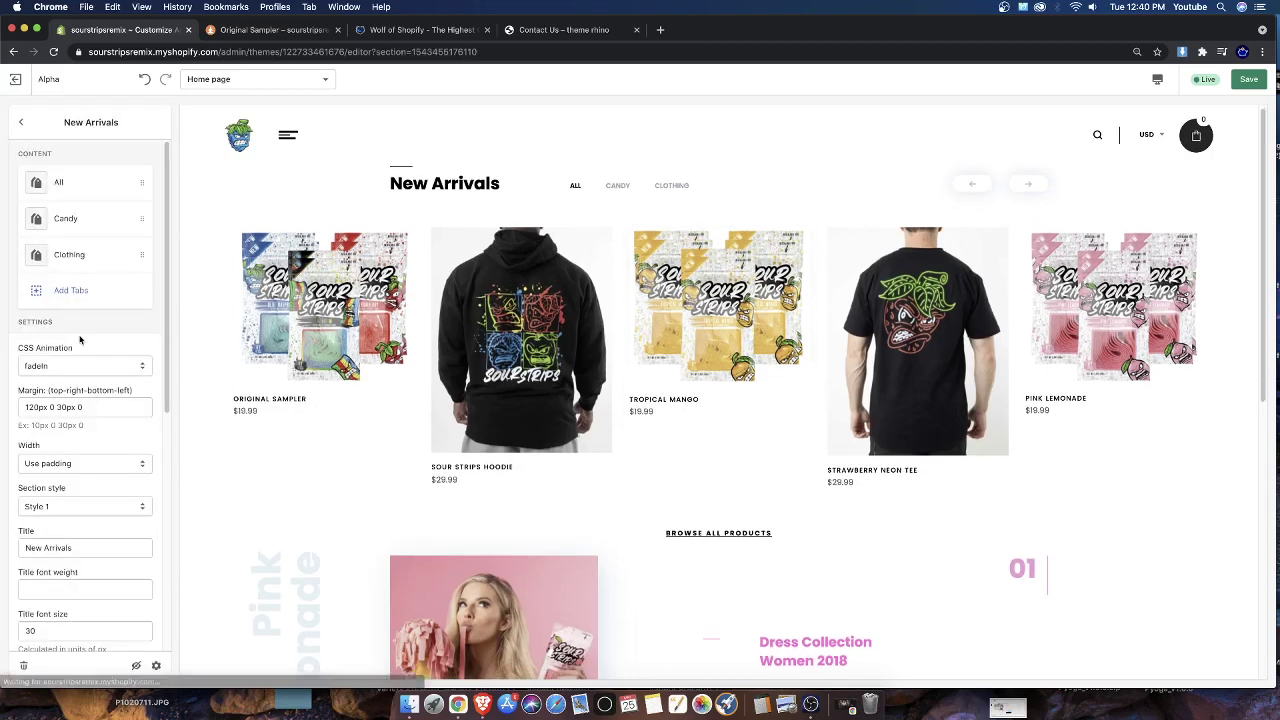
{"action": "left_click", "coordinate": [38, 182]}
{"action": "left_click", "coordinate": [55, 665]}
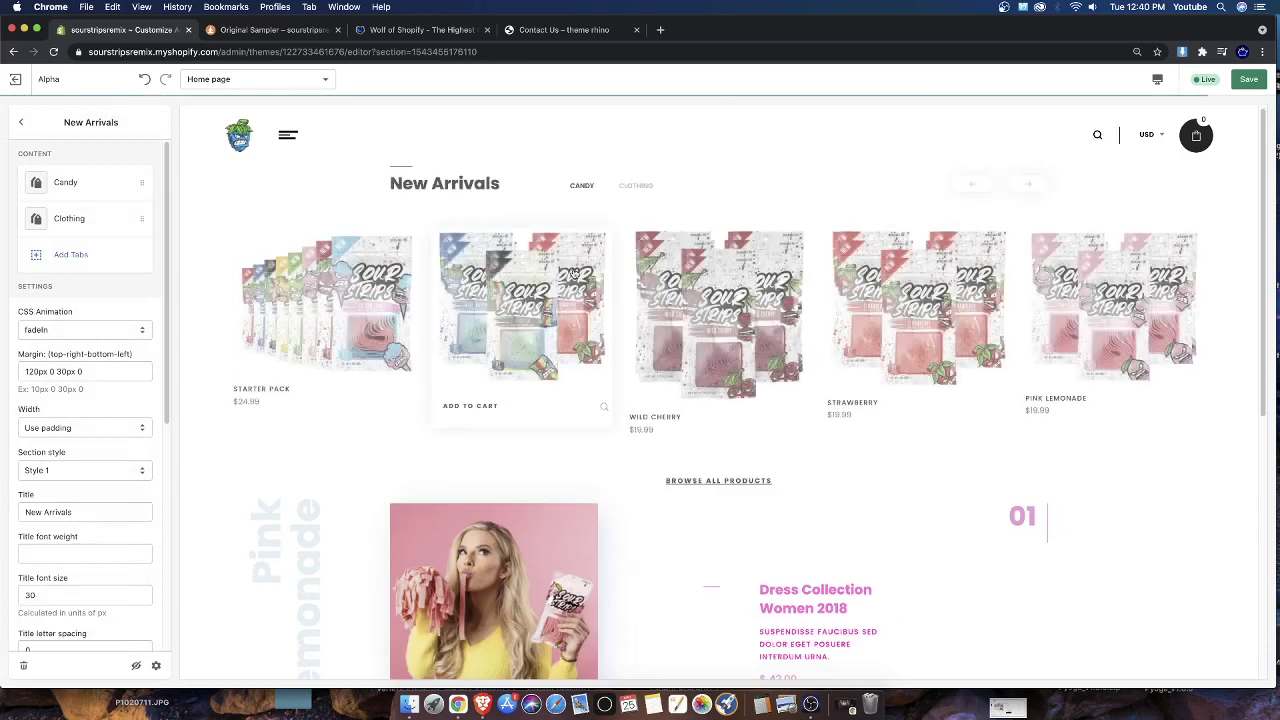
{"action": "left_click", "coordinate": [624, 187]}
{"action": "left_click", "coordinate": [582, 186]}
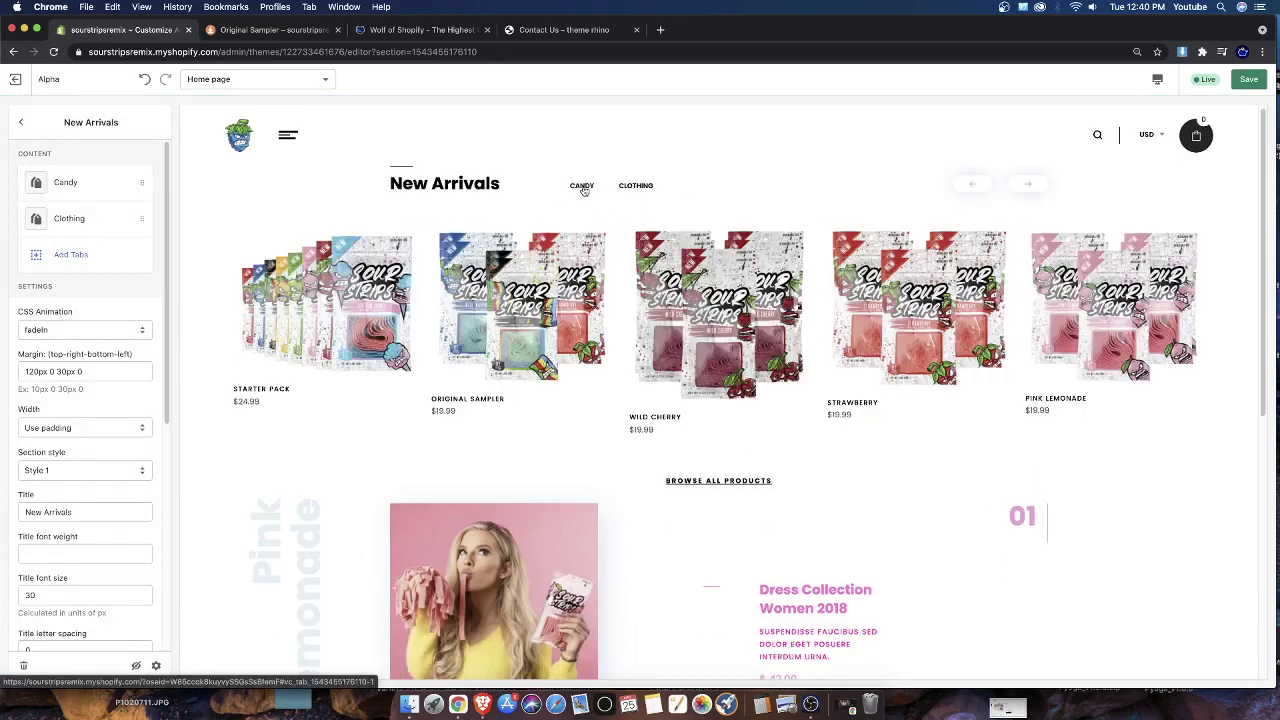
Set the New Arrivals section's title to "BEST SELLERS" and save the theme
{"action": "left_click", "coordinate": [26, 123]}
{"action": "left_click", "coordinate": [60, 160]}
{"action": "scroll", "coordinate": [90, 458], "scroll_direction": "down", "scroll_amount": 2}
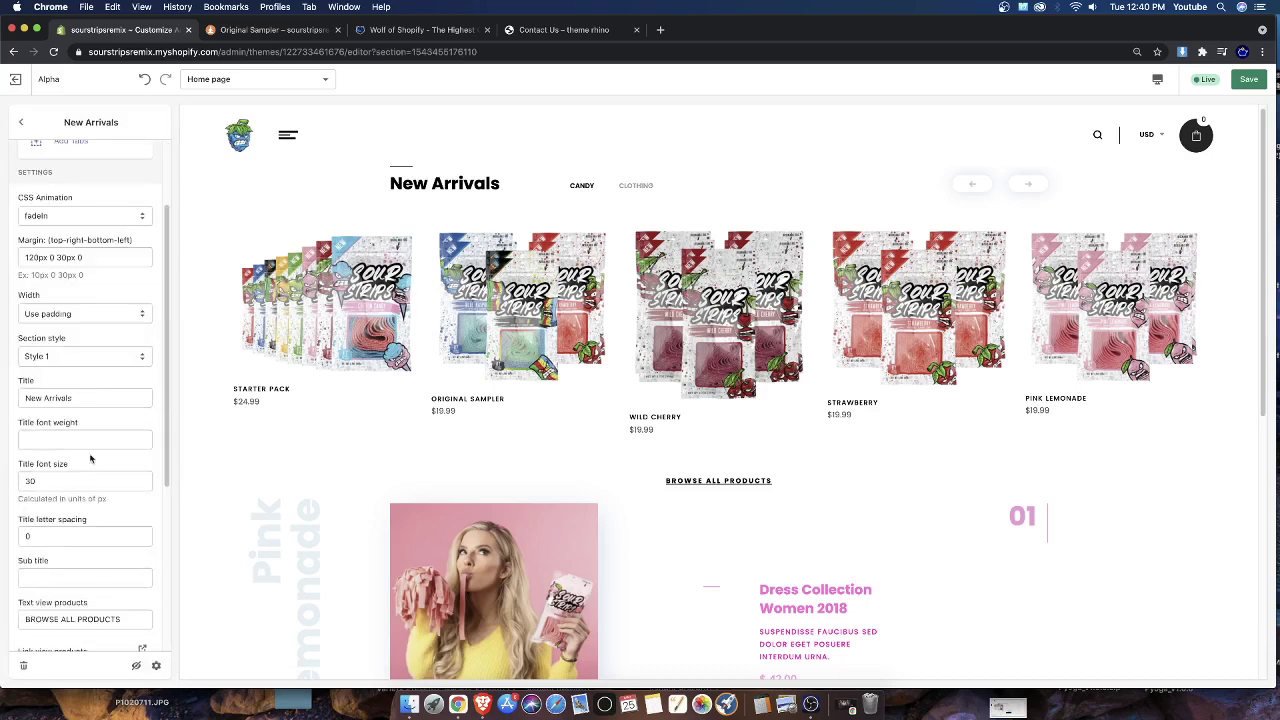
{"action": "triple_click", "coordinate": [84, 399]}
{"action": "key", "text": "BackSpace"}
{"action": "type", "text": "BEST SELLERS"}
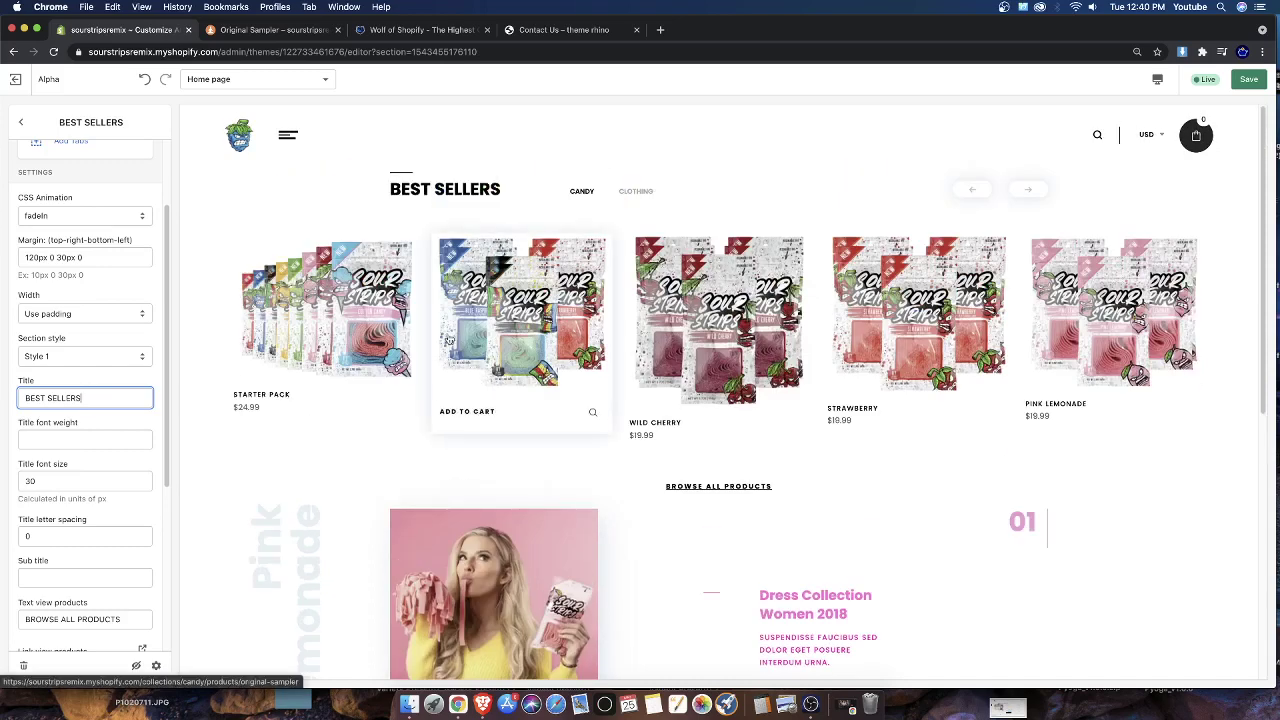
{"action": "left_click", "coordinate": [1249, 79]}
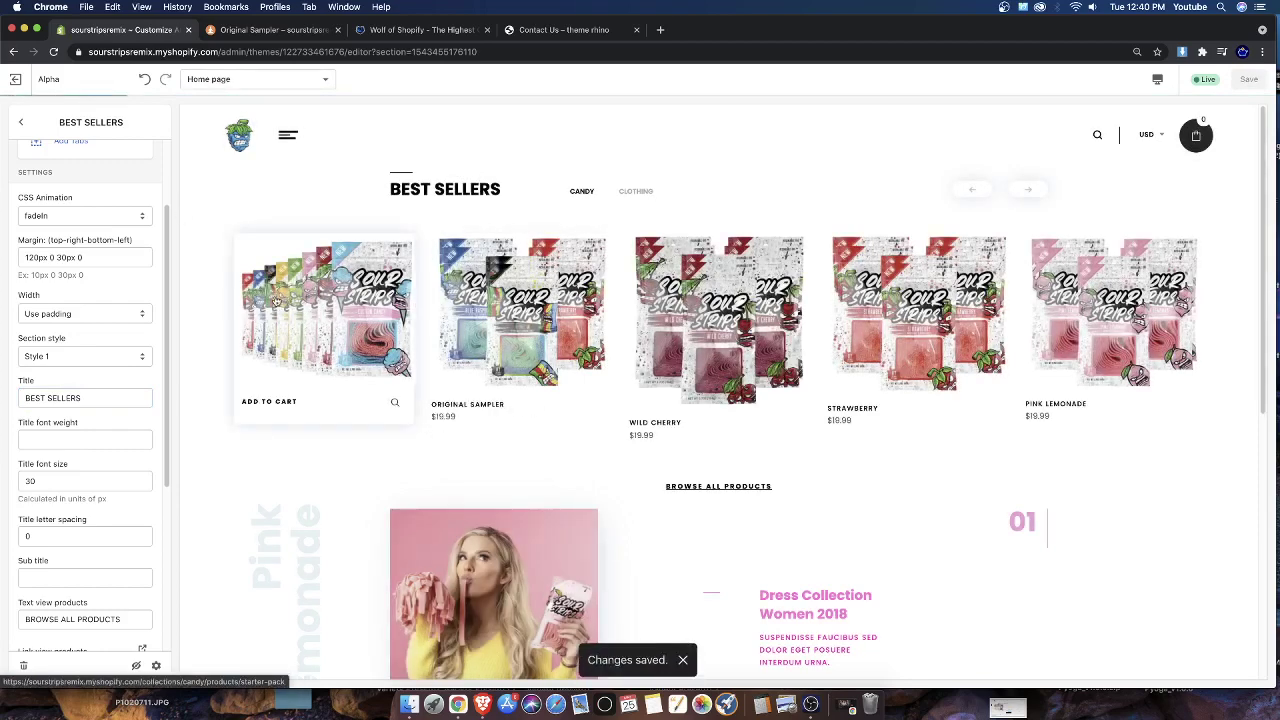
Preview the Banner Columns, Block list categories and Block list collections sections, and add Block list categories to the end of the home page
{"action": "scroll", "coordinate": [775, 380], "scroll_direction": "down", "scroll_amount": 5}
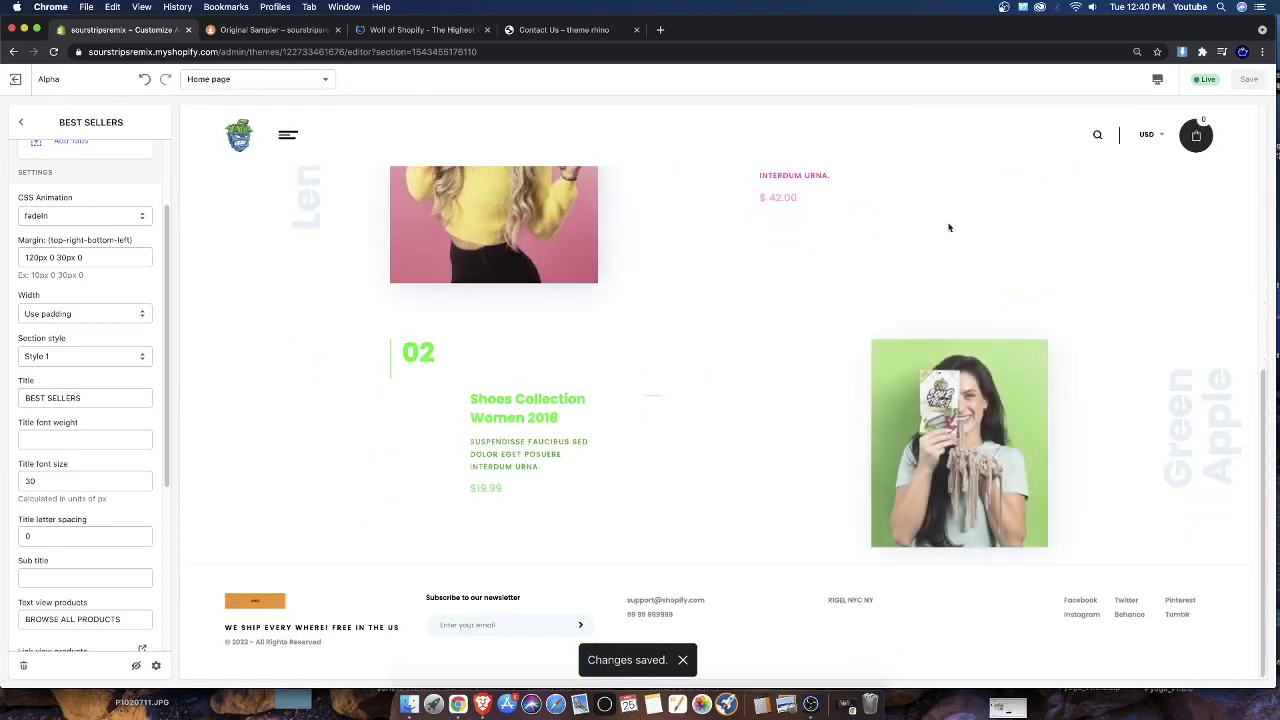
{"action": "left_click", "coordinate": [20, 122]}
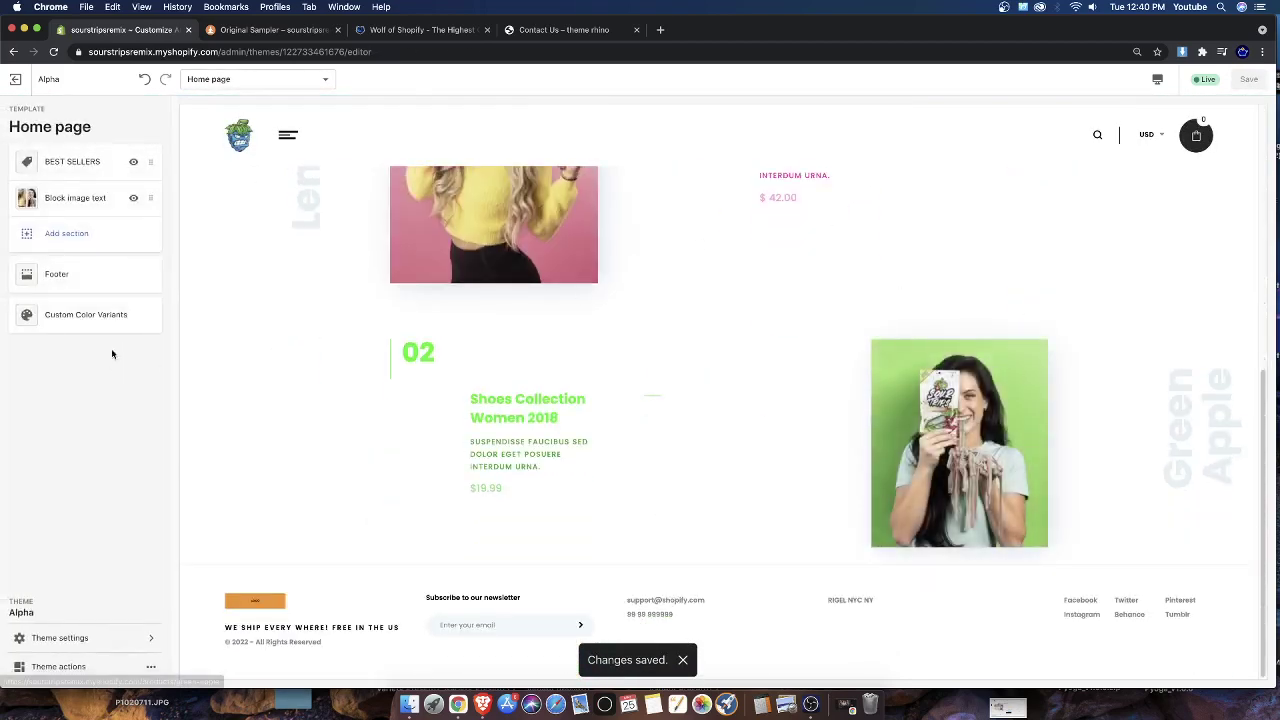
{"action": "left_click", "coordinate": [68, 240]}
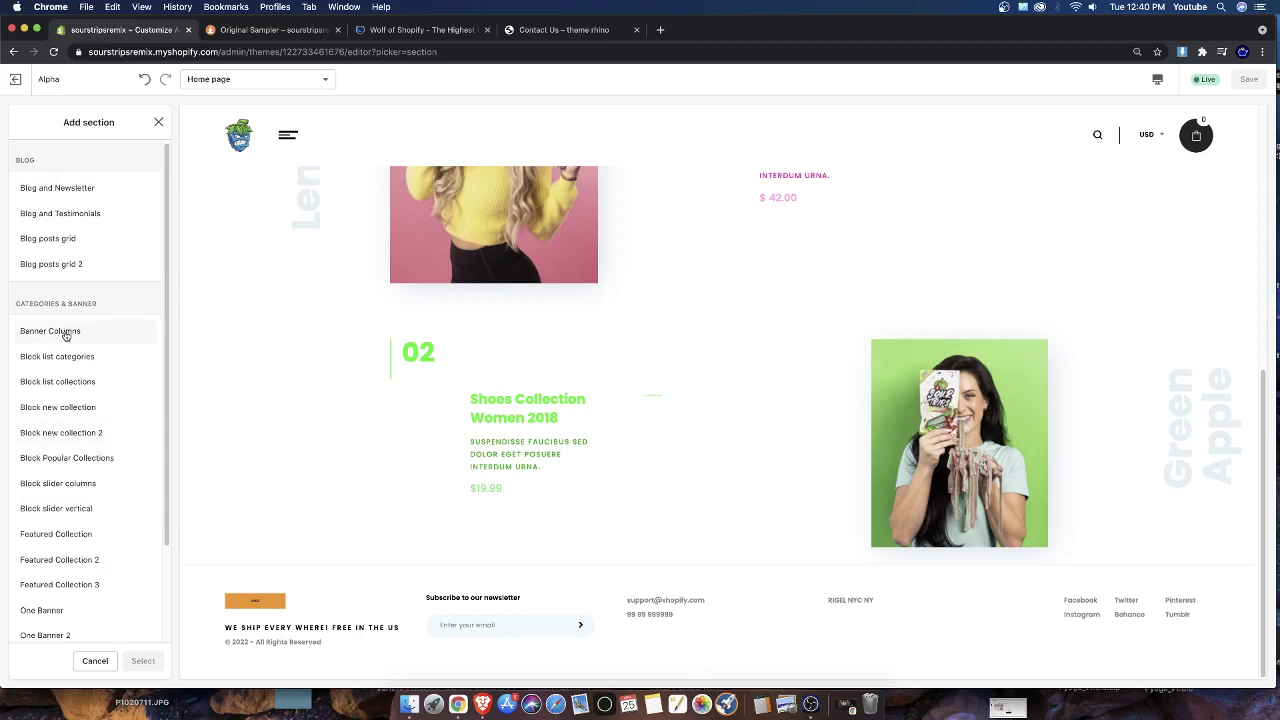
{"action": "left_click", "coordinate": [66, 335]}
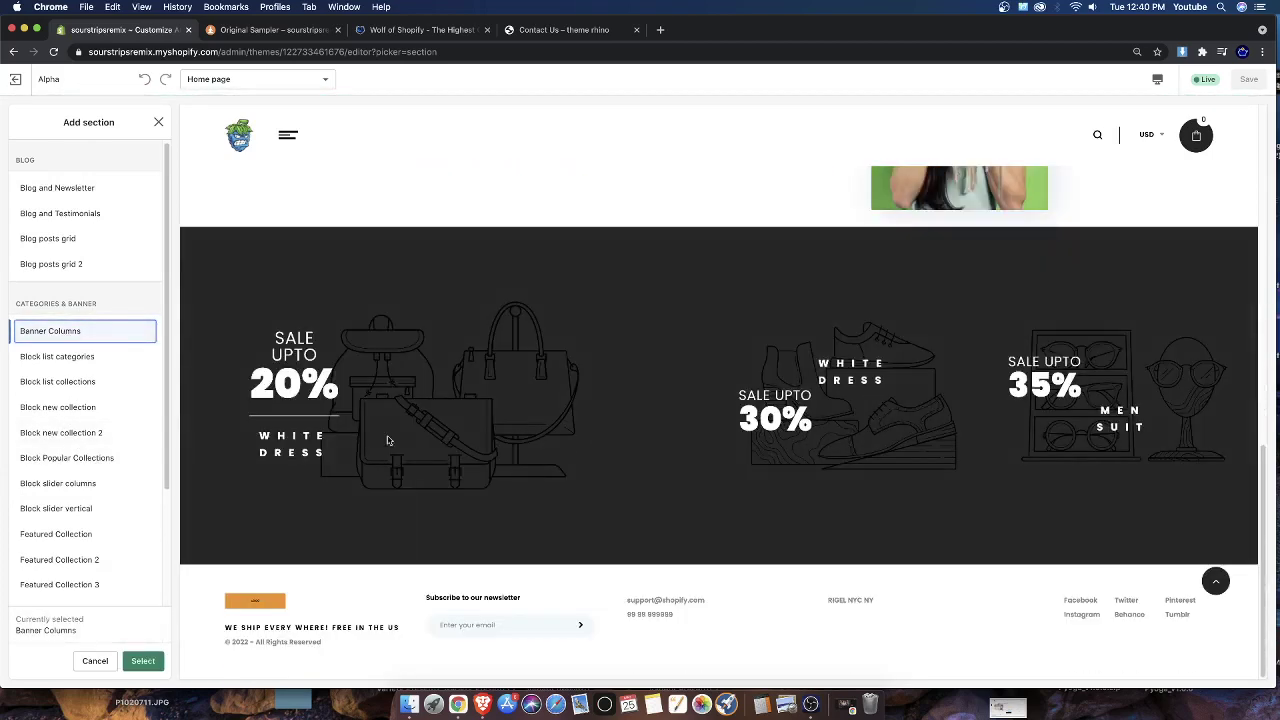
{"action": "left_click", "coordinate": [74, 360]}
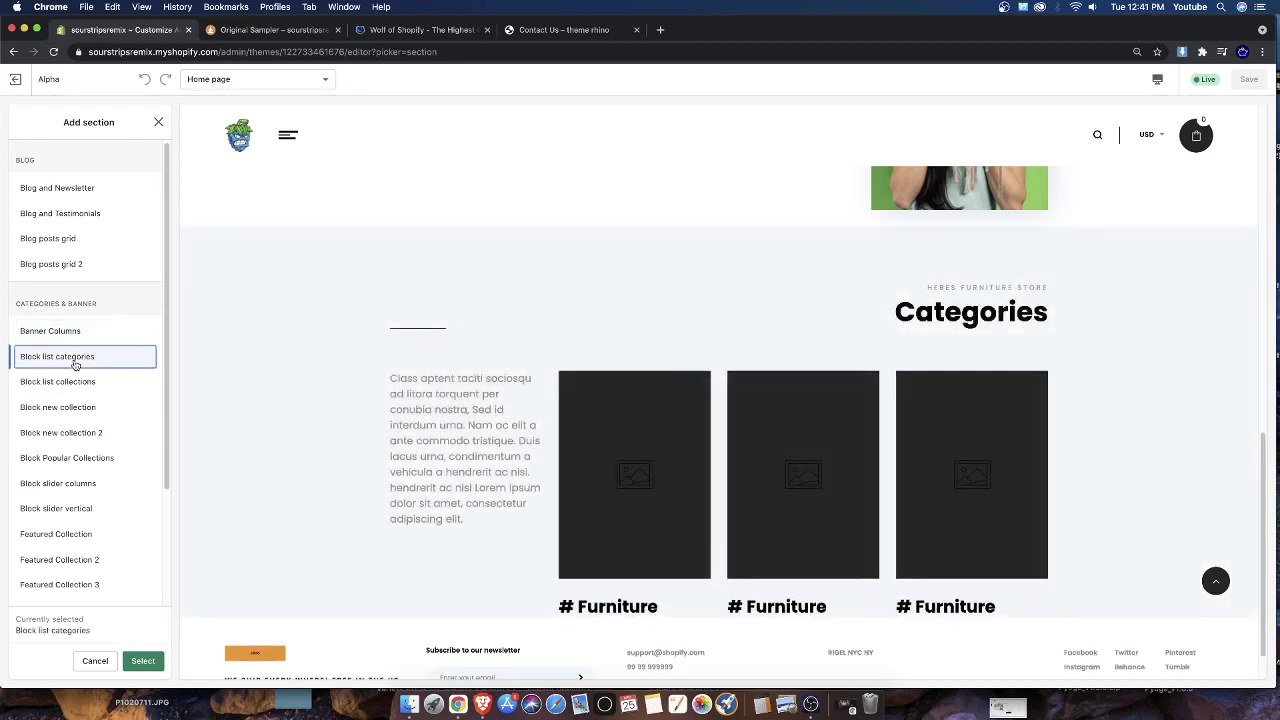
{"action": "left_click", "coordinate": [75, 383]}
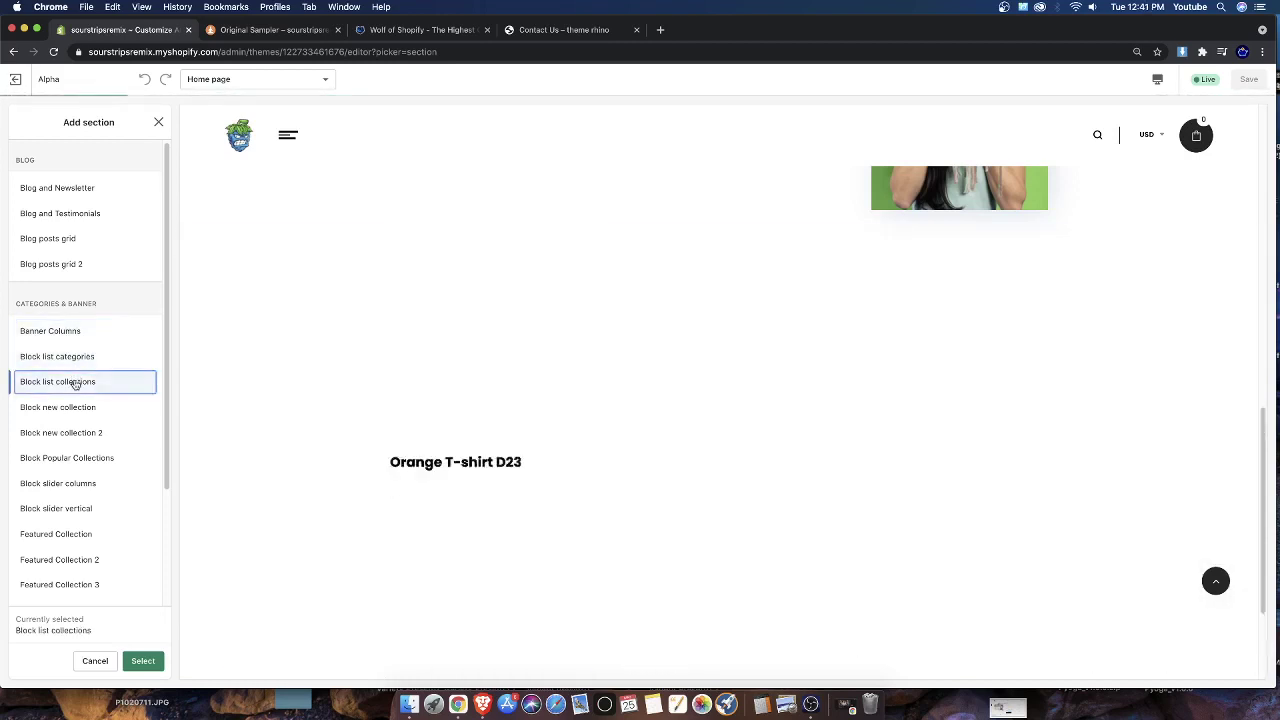
{"action": "left_click", "coordinate": [73, 357]}
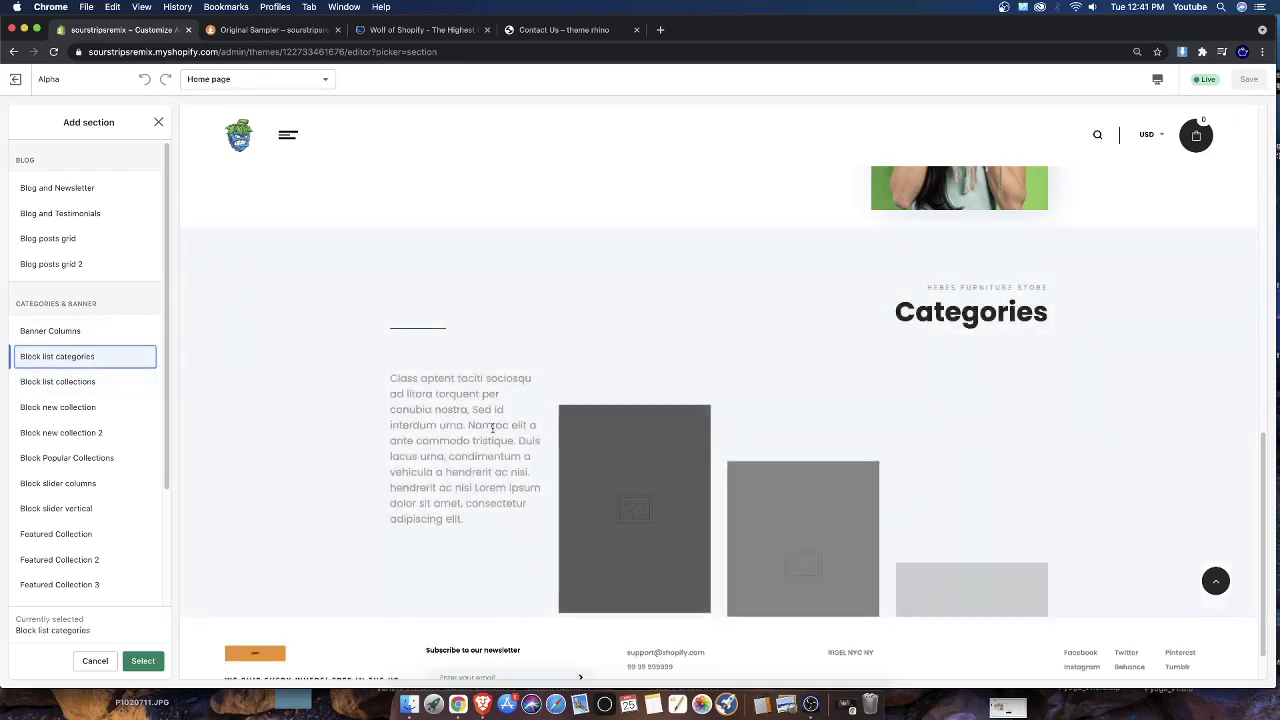
{"action": "left_click", "coordinate": [147, 664]}
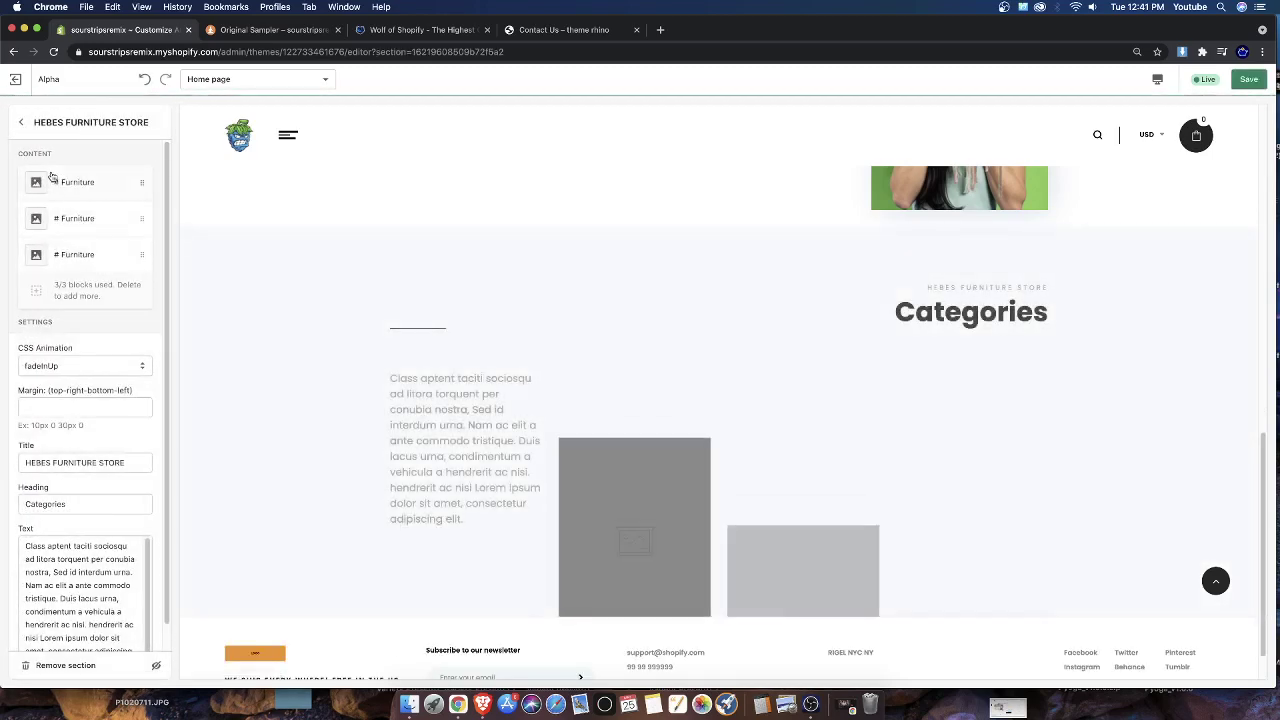
Set the first Furniture block's image in the Categories section to the blue Sour Strips bag picture from the image library
{"action": "left_click", "coordinate": [51, 177]}
{"action": "left_click", "coordinate": [62, 230]}
{"action": "left_click", "coordinate": [113, 298]}
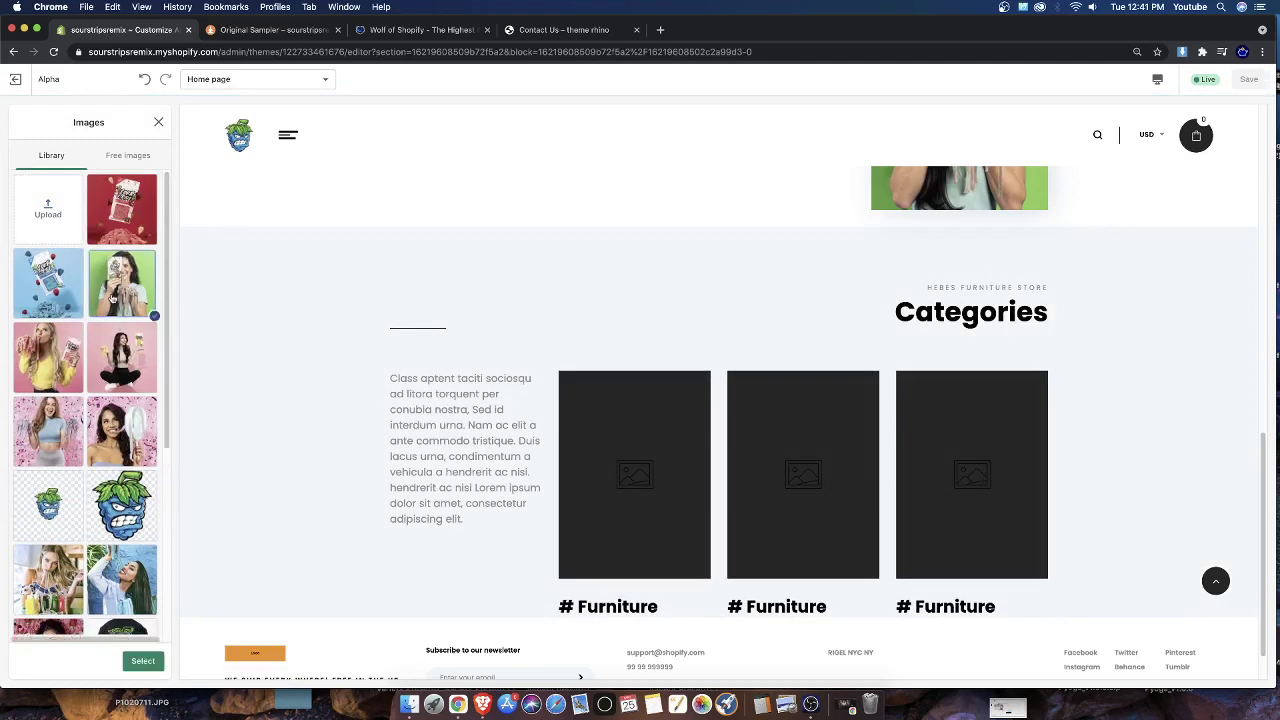
{"action": "left_click", "coordinate": [40, 306]}
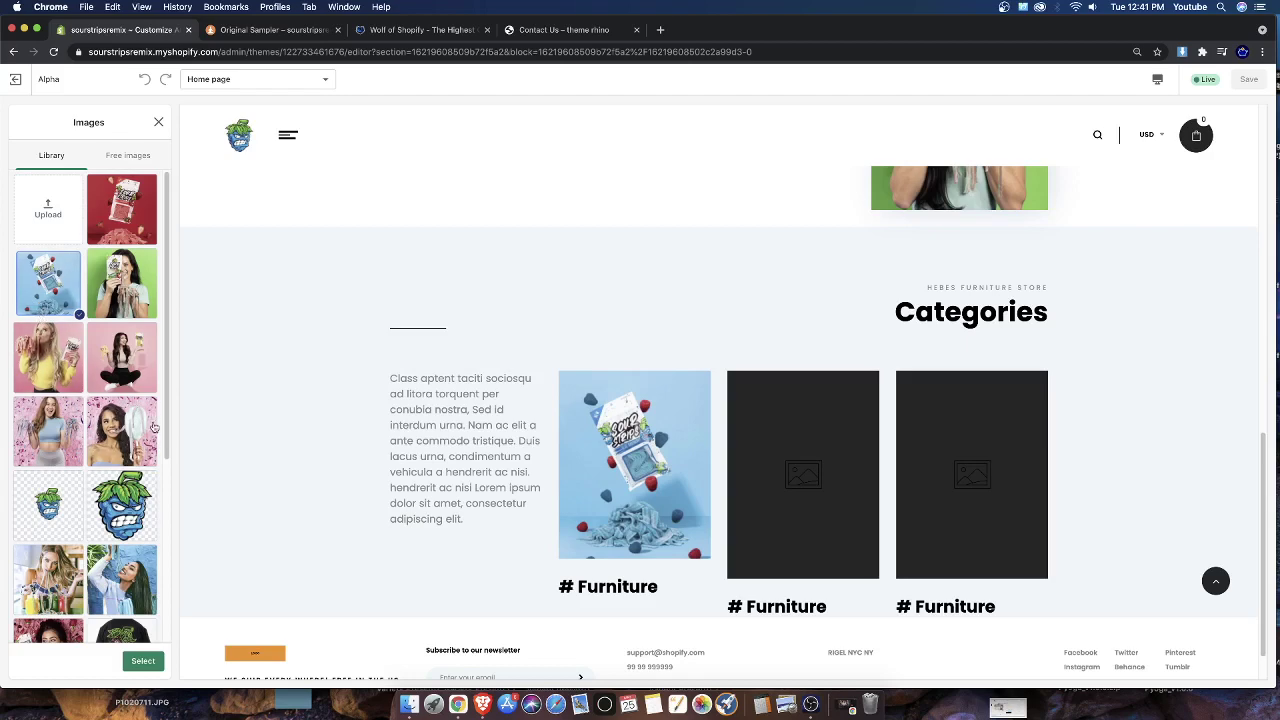
{"action": "scroll", "coordinate": [153, 427], "scroll_direction": "down", "scroll_amount": 3}
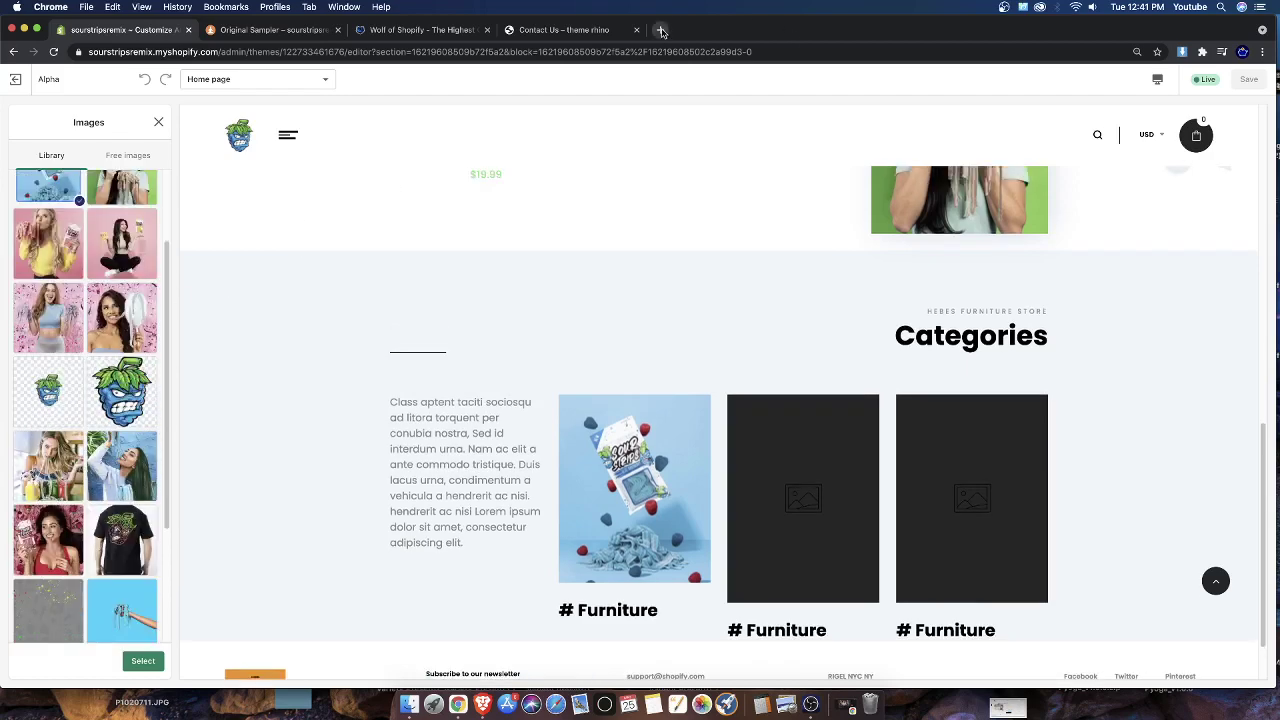
Open the sourstrips Instagram profile in a new browser tab and browse its posts for candy images
{"action": "left_click", "coordinate": [661, 31]}
{"action": "type", "text": "instagram.com"}
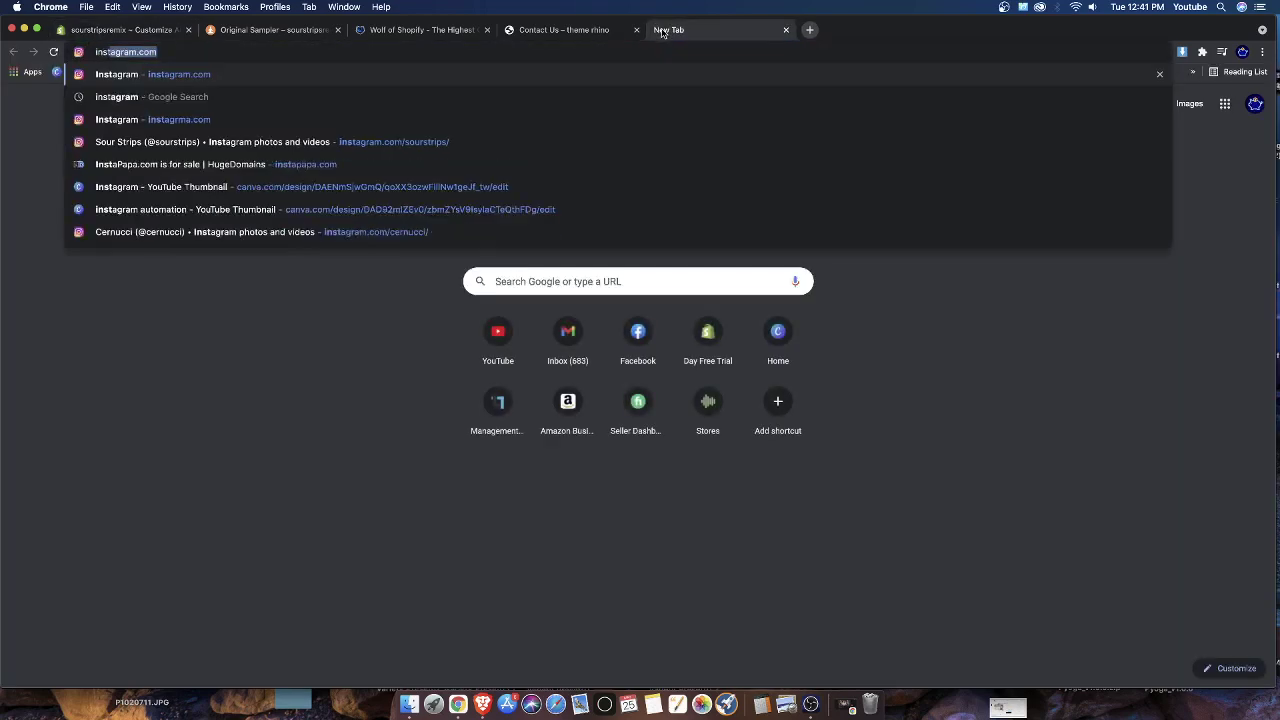
{"action": "key", "text": "Down"}
{"action": "key", "text": "Down"}
{"action": "key", "text": "Return"}
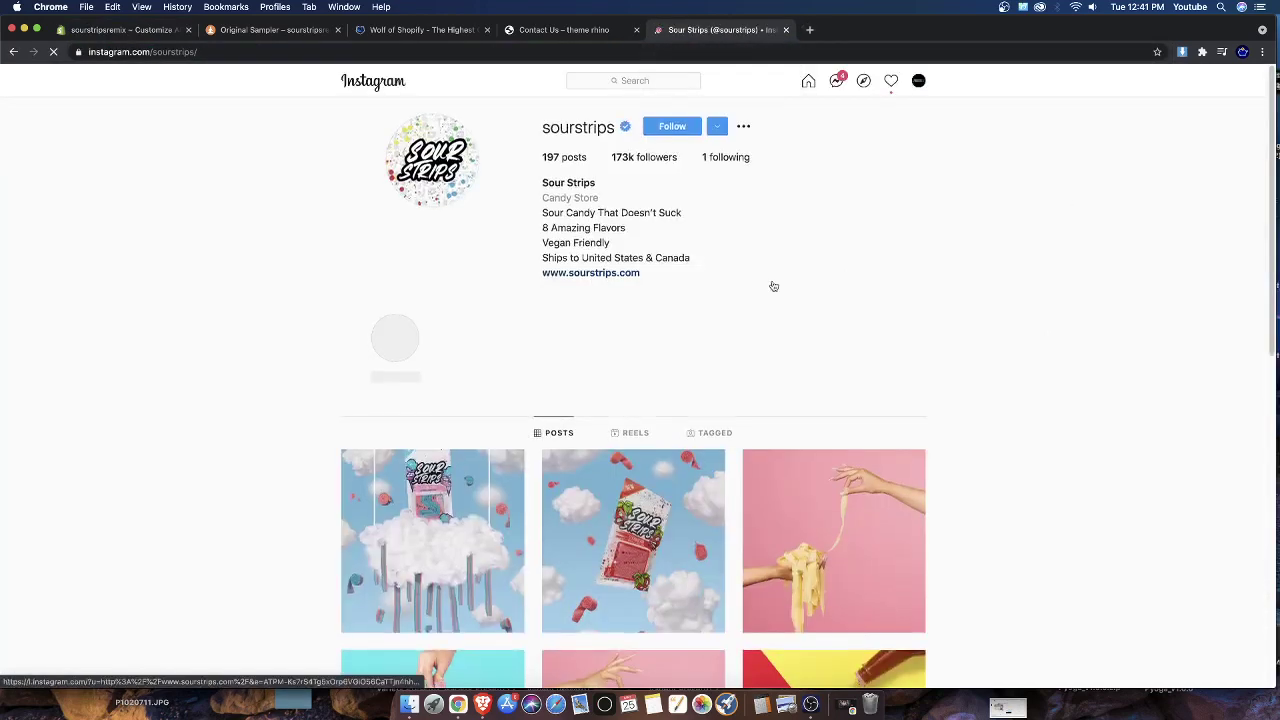
{"action": "scroll", "coordinate": [683, 487], "scroll_direction": "down", "scroll_amount": 5}
{"action": "scroll", "coordinate": [700, 340], "scroll_direction": "down", "scroll_amount": 9}
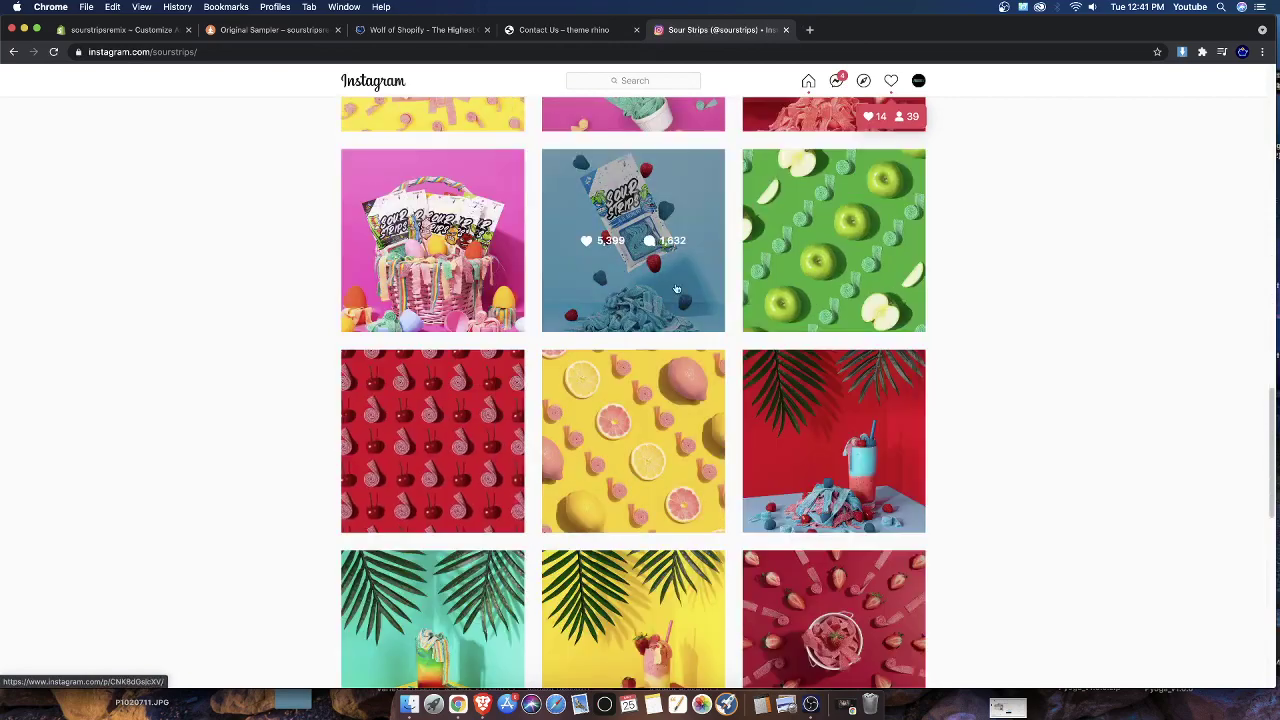
{"action": "scroll", "coordinate": [670, 282], "scroll_direction": "down", "scroll_amount": 4}
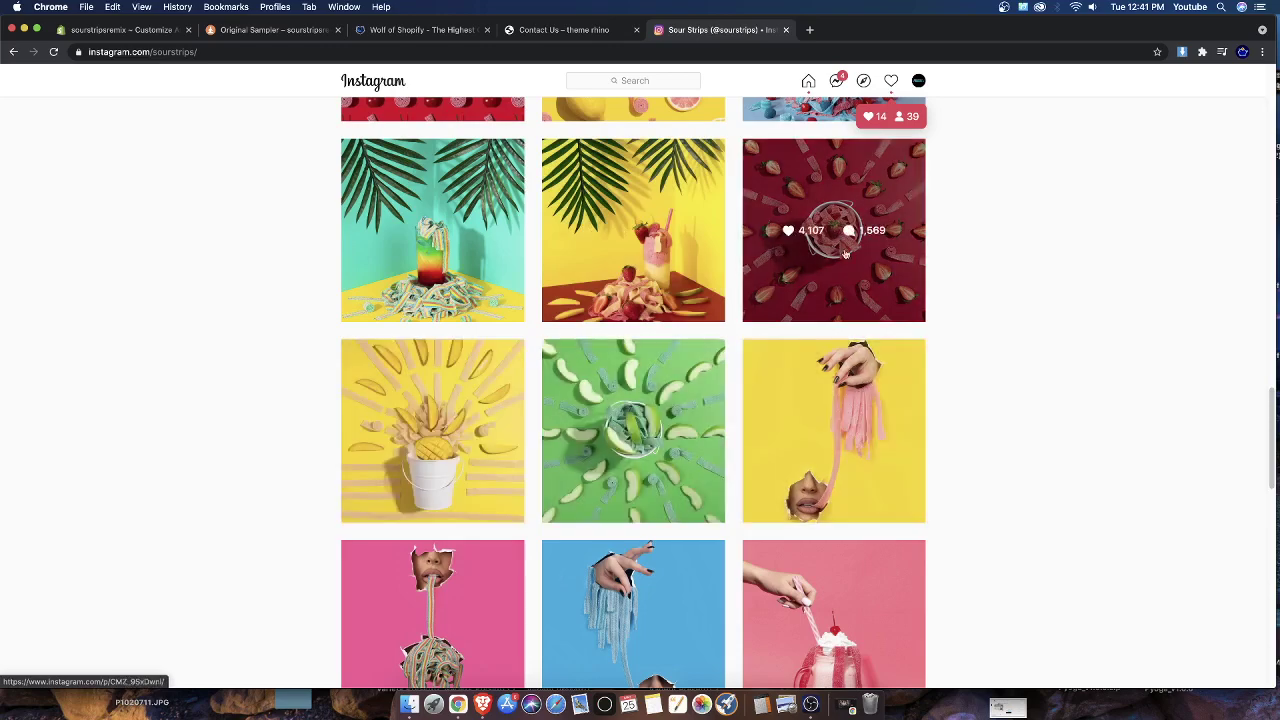
Examine the strawberry and other fruit candy posts and compare them with the Categories section in the theme editor
{"action": "left_click", "coordinate": [843, 286]}
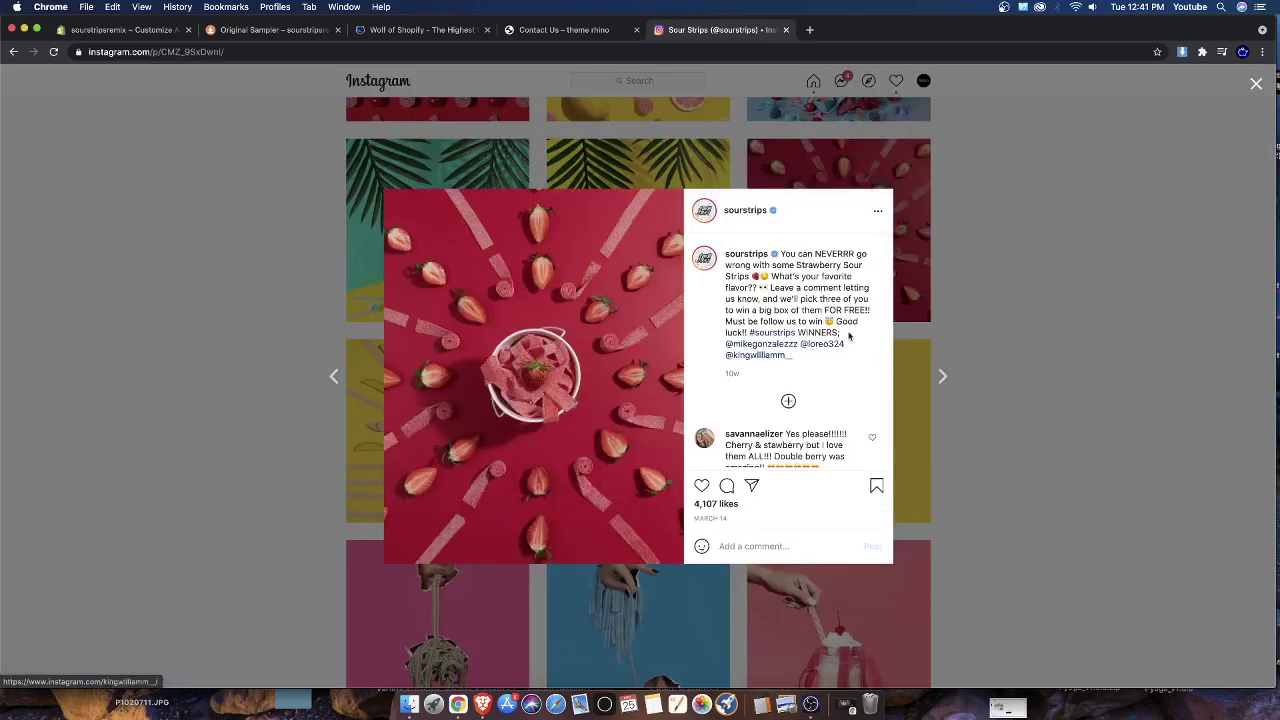
{"action": "key", "text": "Escape"}
{"action": "left_click", "coordinate": [675, 390]}
{"action": "key", "text": "Escape"}
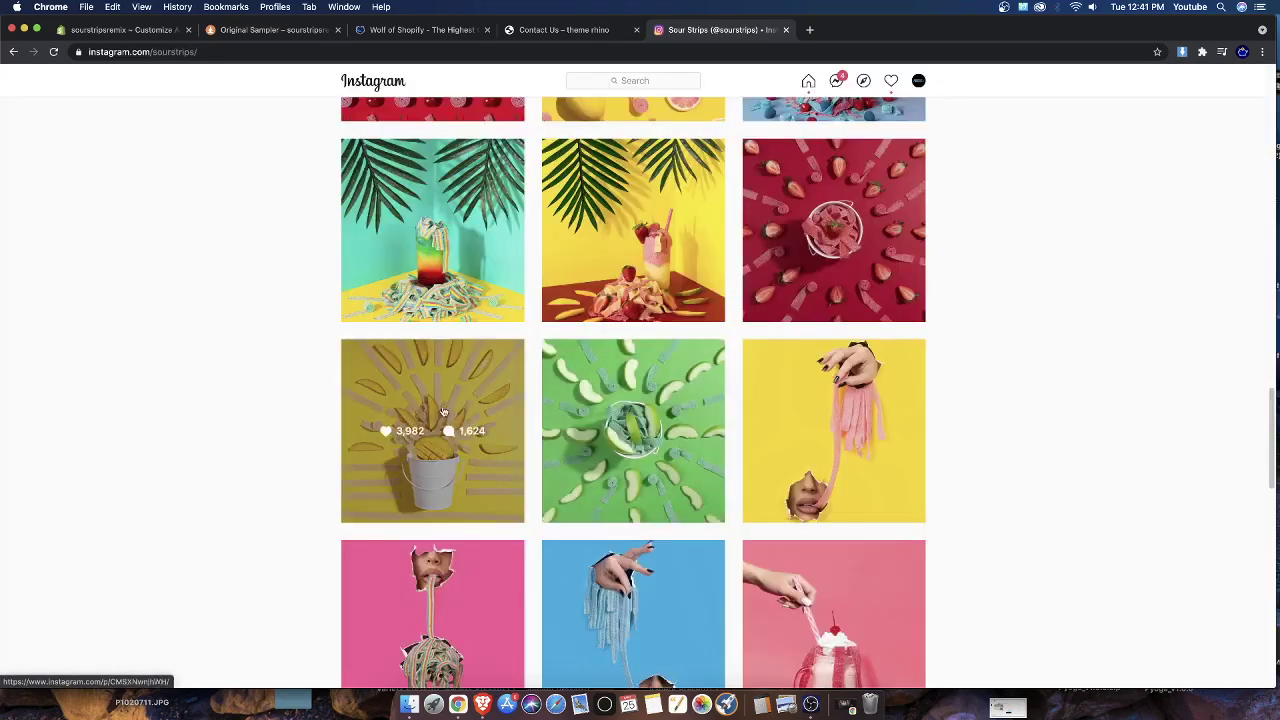
{"action": "left_click", "coordinate": [745, 380]}
{"action": "key", "text": "Escape"}
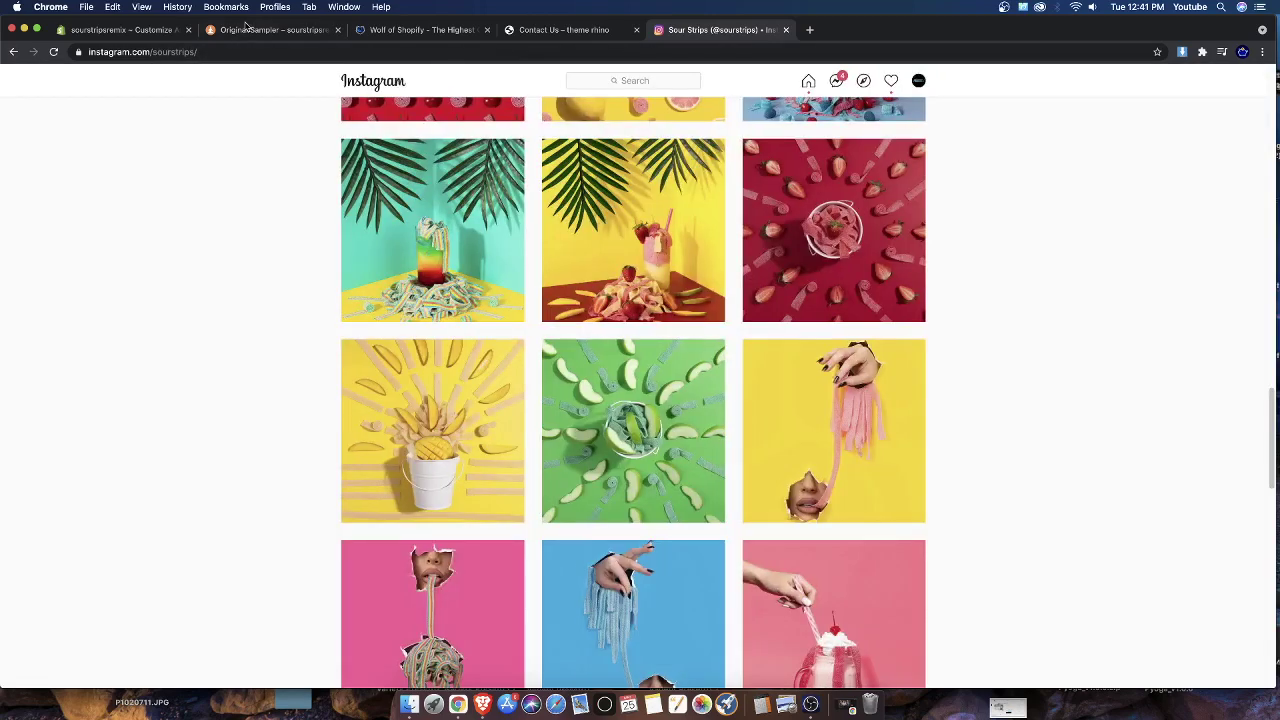
{"action": "left_click", "coordinate": [254, 34]}
{"action": "left_click", "coordinate": [160, 30]}
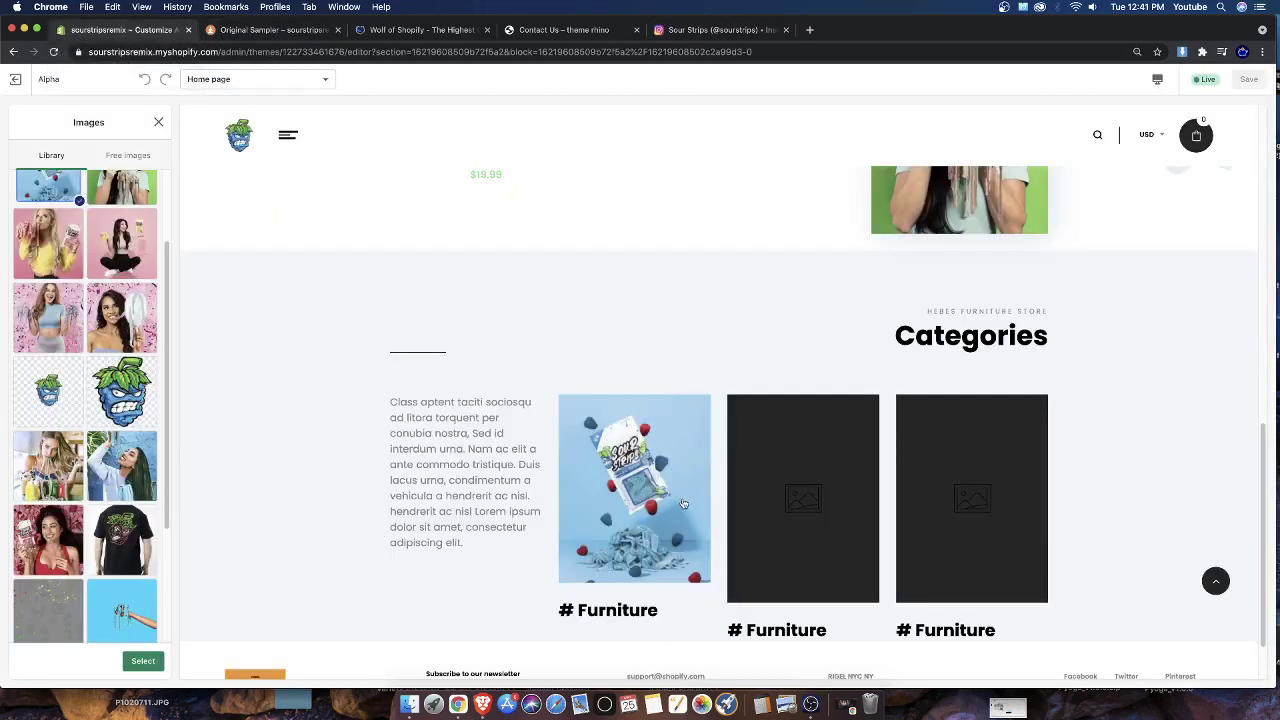
{"action": "left_click", "coordinate": [733, 36]}
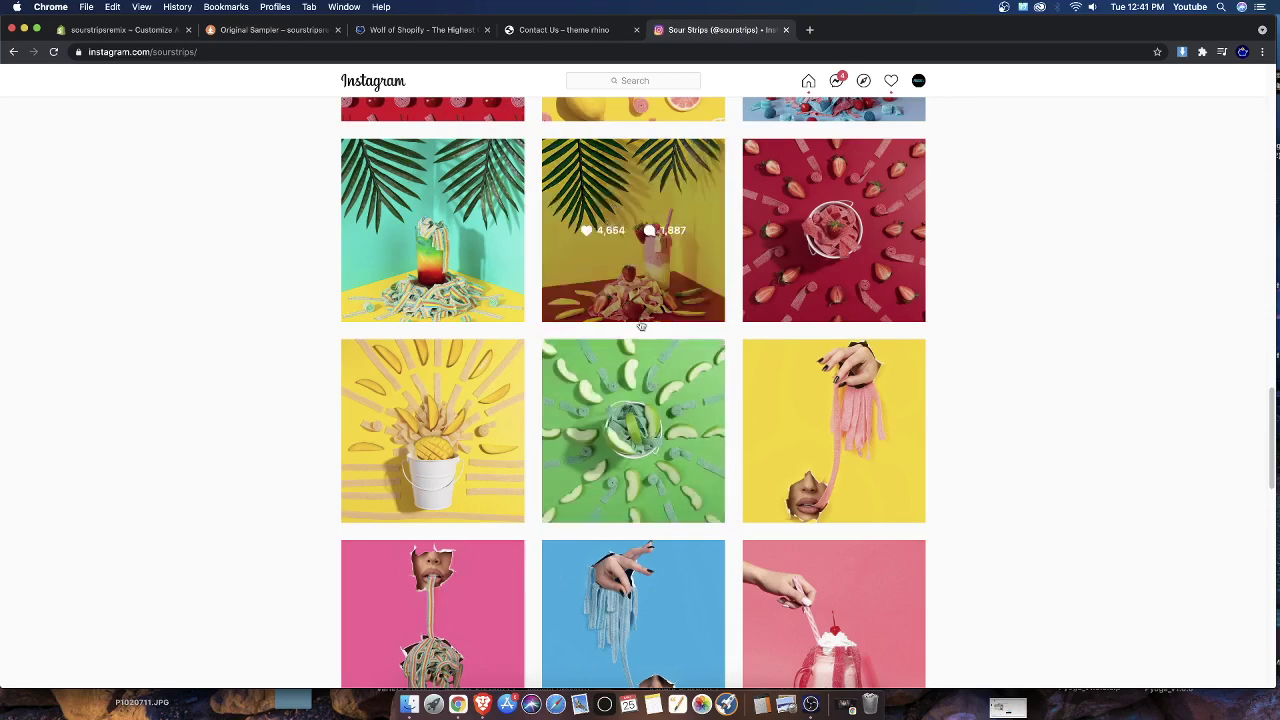
Open the green apple post on Instagram and close the Original Sampler, Wolf of Shopify and theme rhino Contact Us browser tabs
{"action": "left_click", "coordinate": [608, 387]}
{"action": "left_click", "coordinate": [108, 28]}
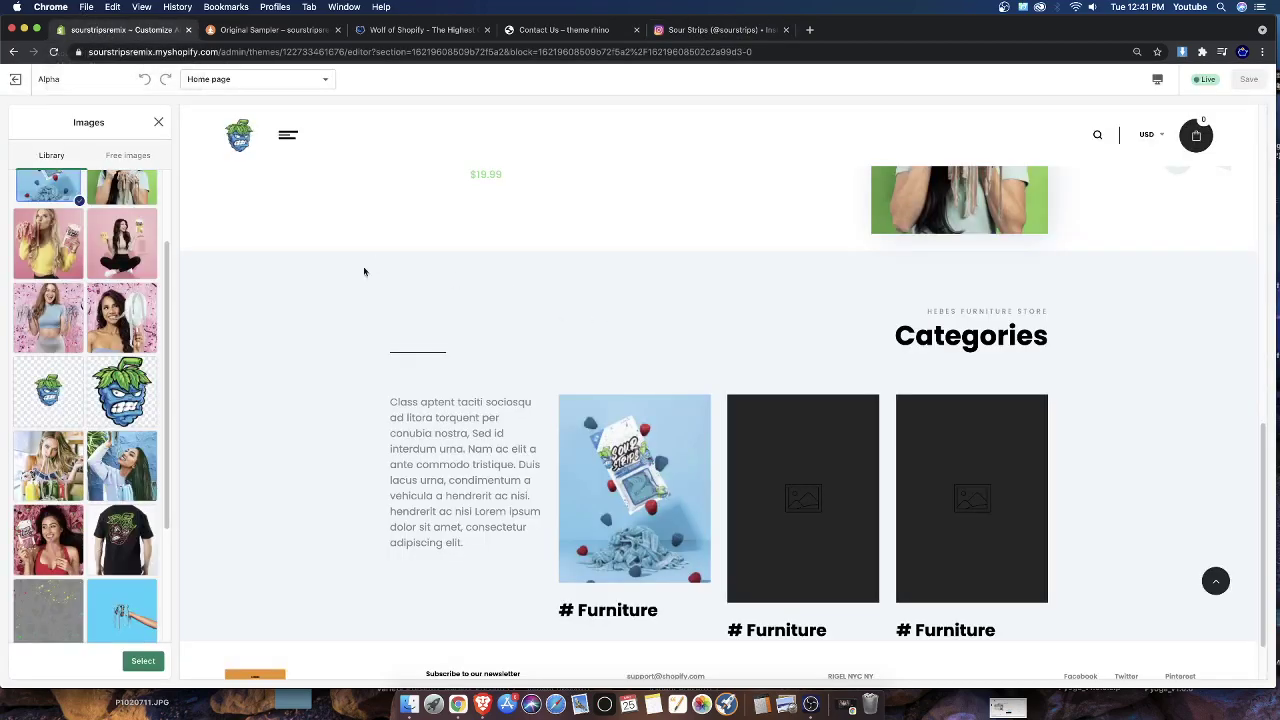
{"action": "key", "text": "ctrl+Tab"}
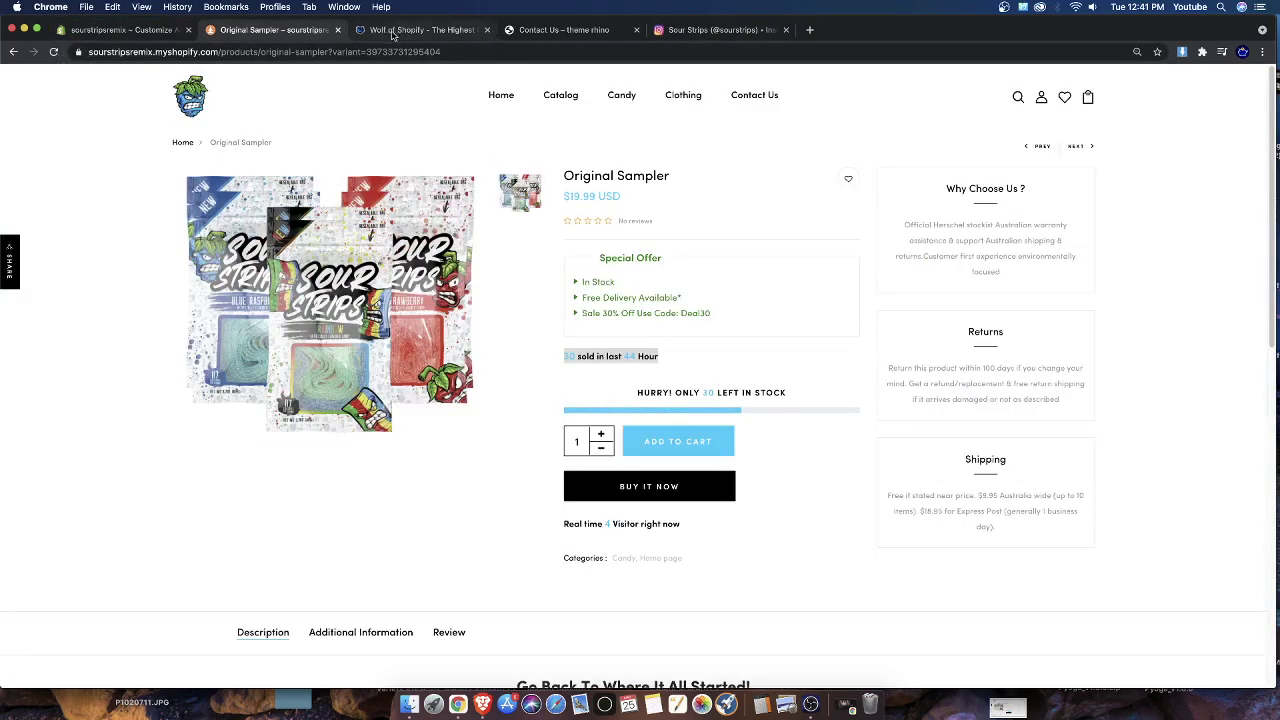
{"action": "left_click", "coordinate": [339, 30]}
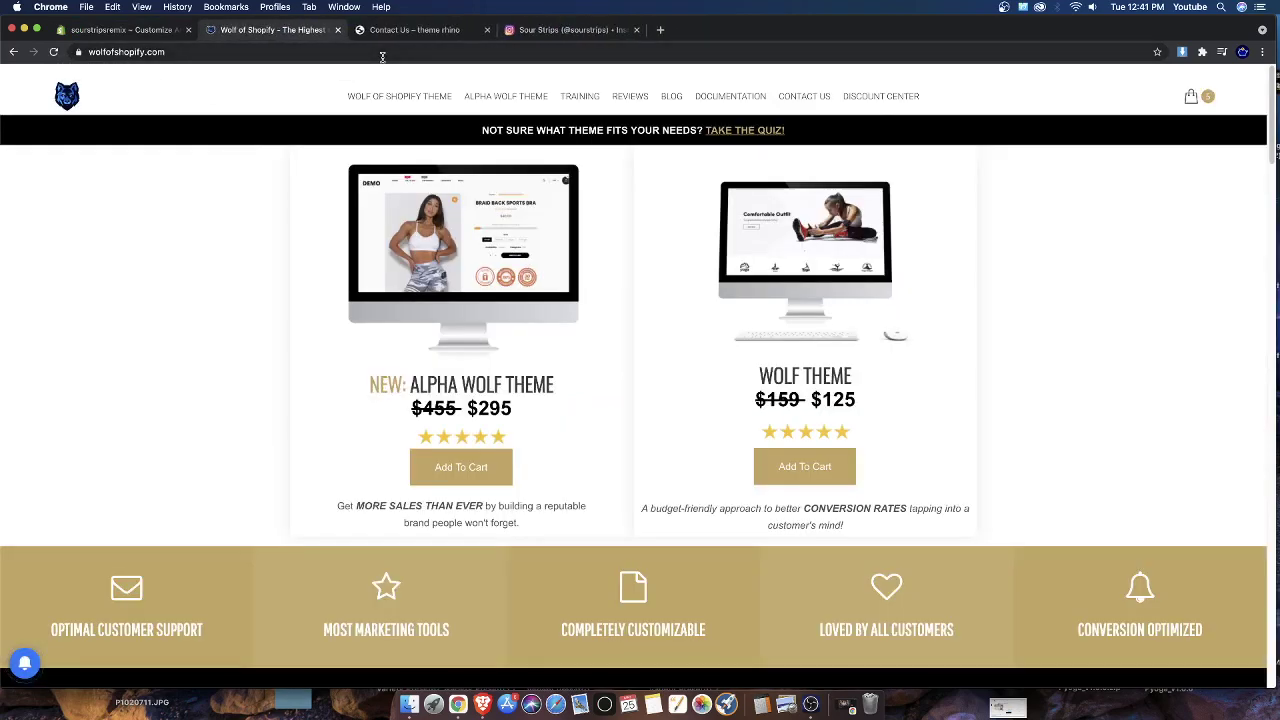
{"action": "left_click", "coordinate": [339, 30]}
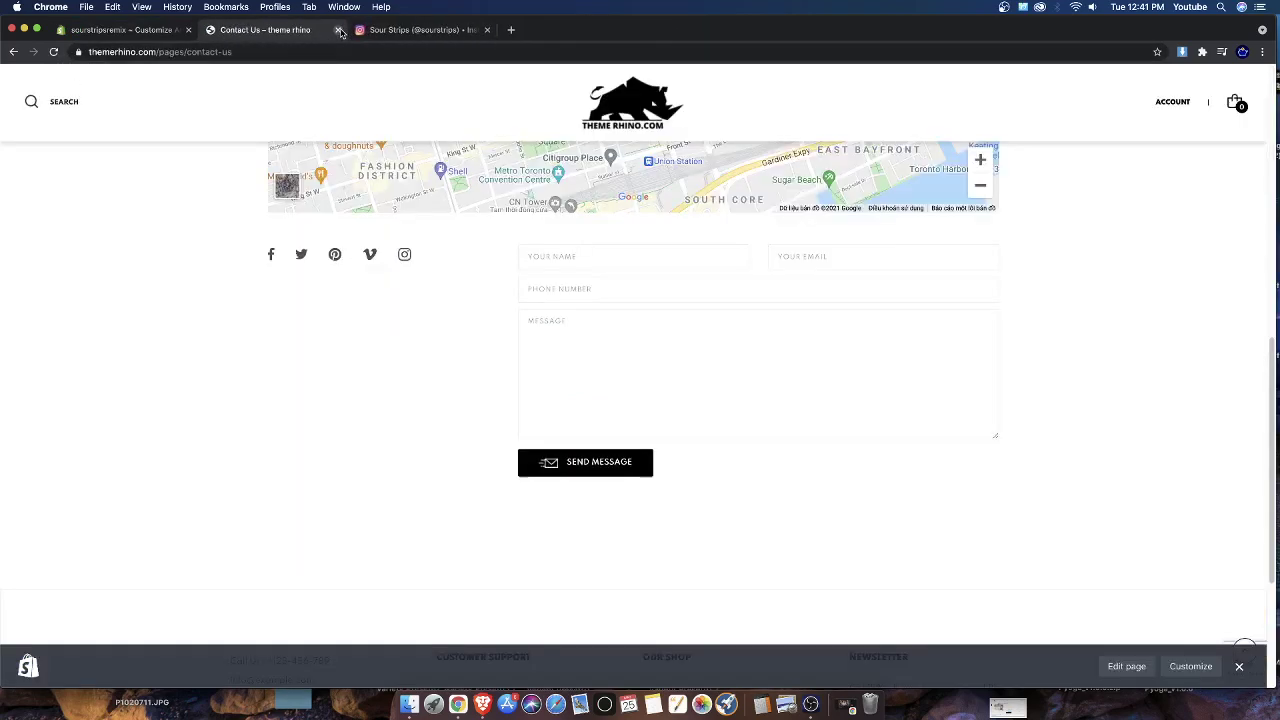
{"action": "left_click", "coordinate": [118, 29]}
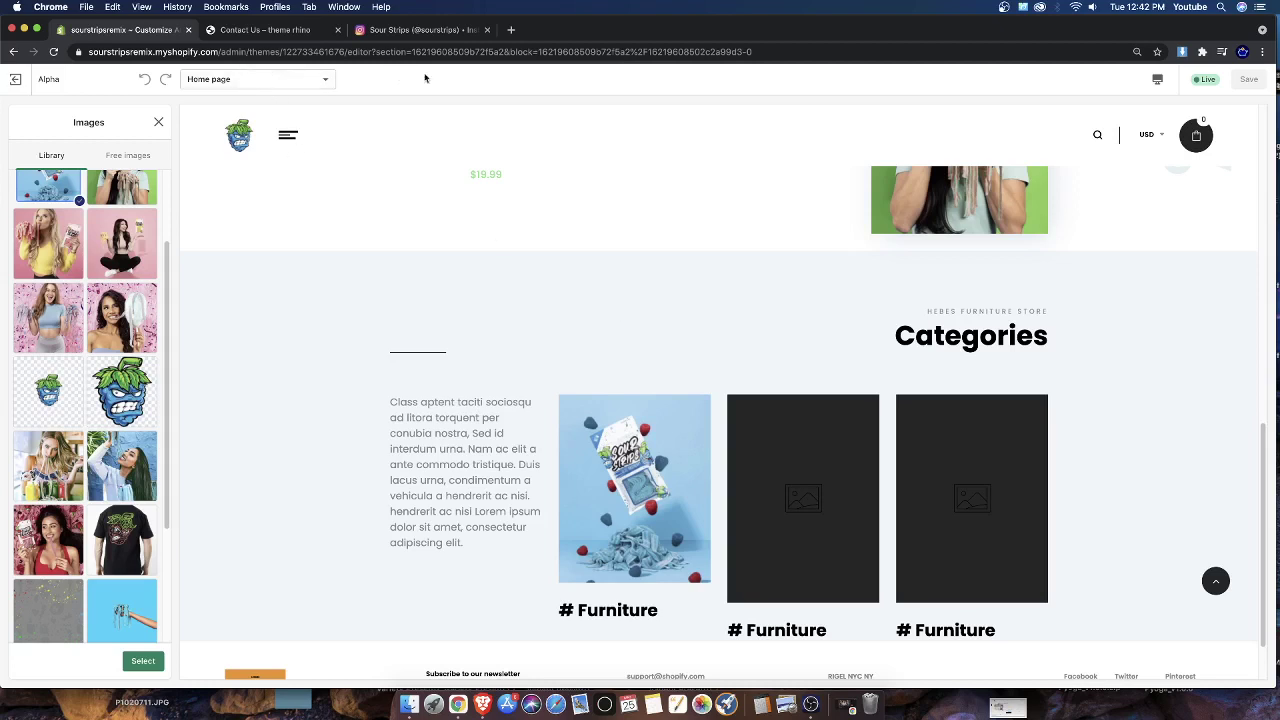
{"action": "left_click", "coordinate": [265, 29]}
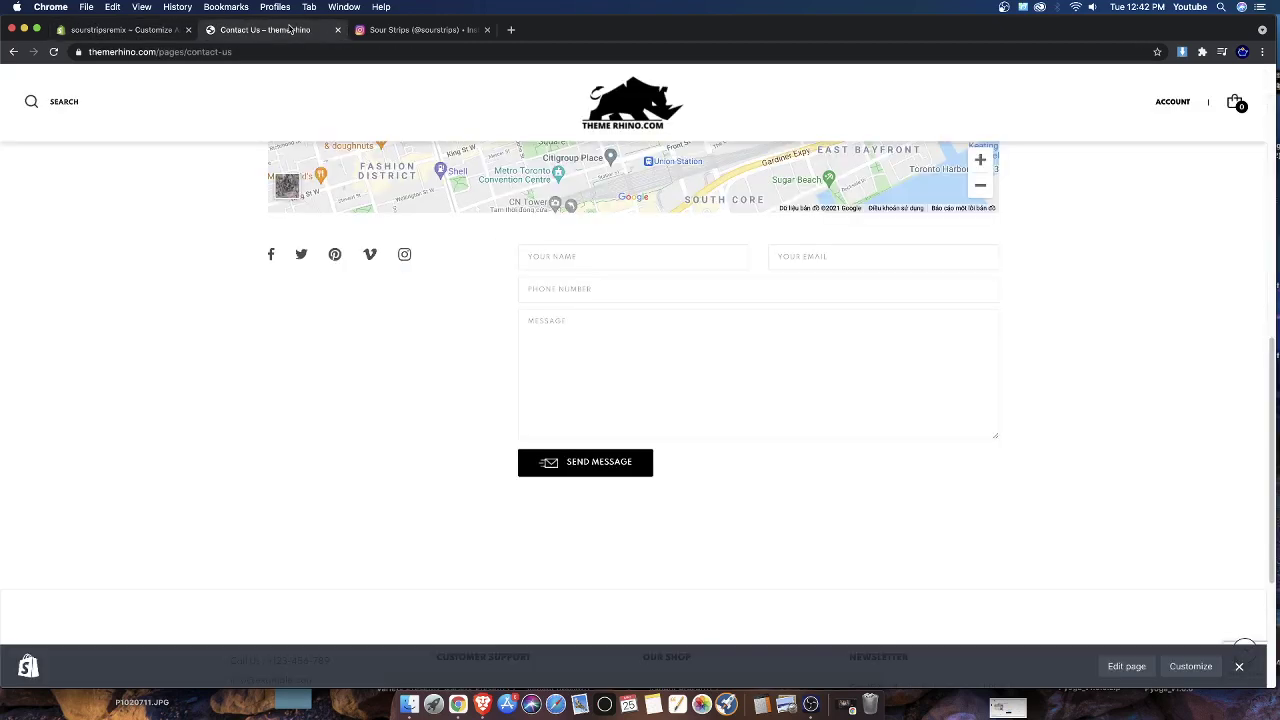
{"action": "left_click", "coordinate": [337, 30]}
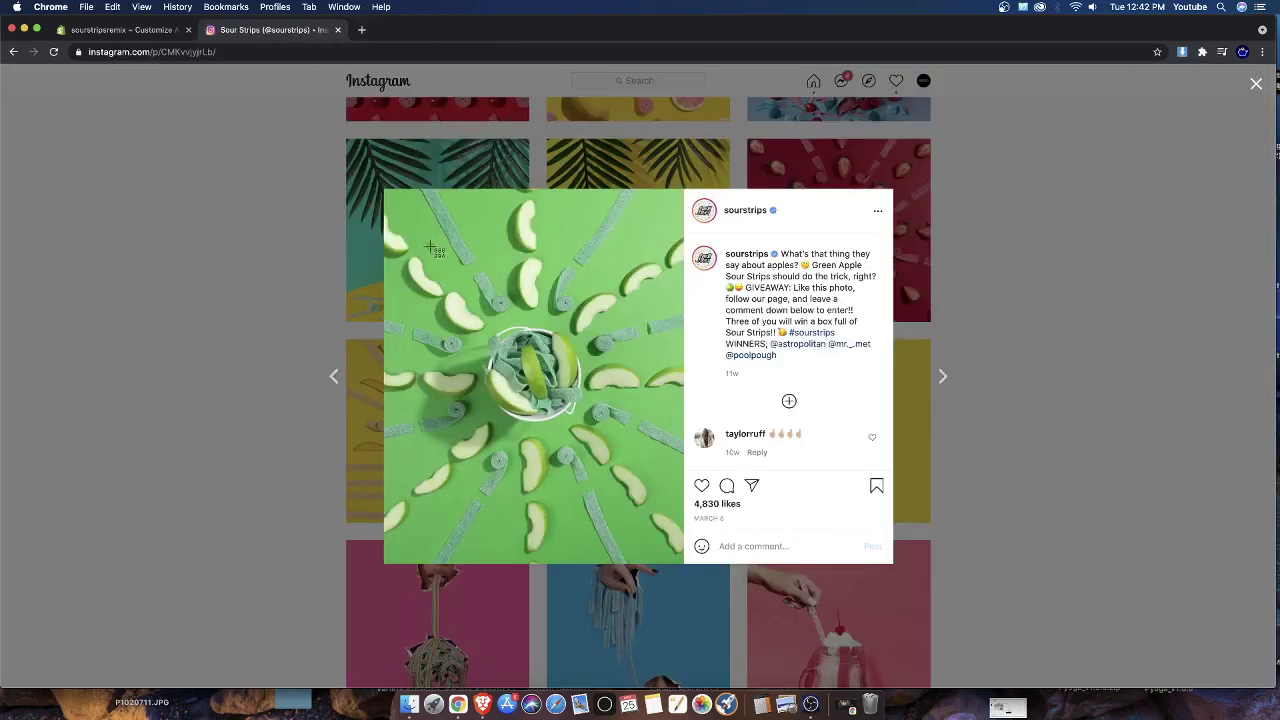
Capture cropped portrait screenshots of the green apple, mango and strawberry images from the sourstrips posts
{"action": "left_click_drag", "start_coordinate": [412, 208], "coordinate": [653, 545]}
{"action": "left_click", "coordinate": [1111, 321]}
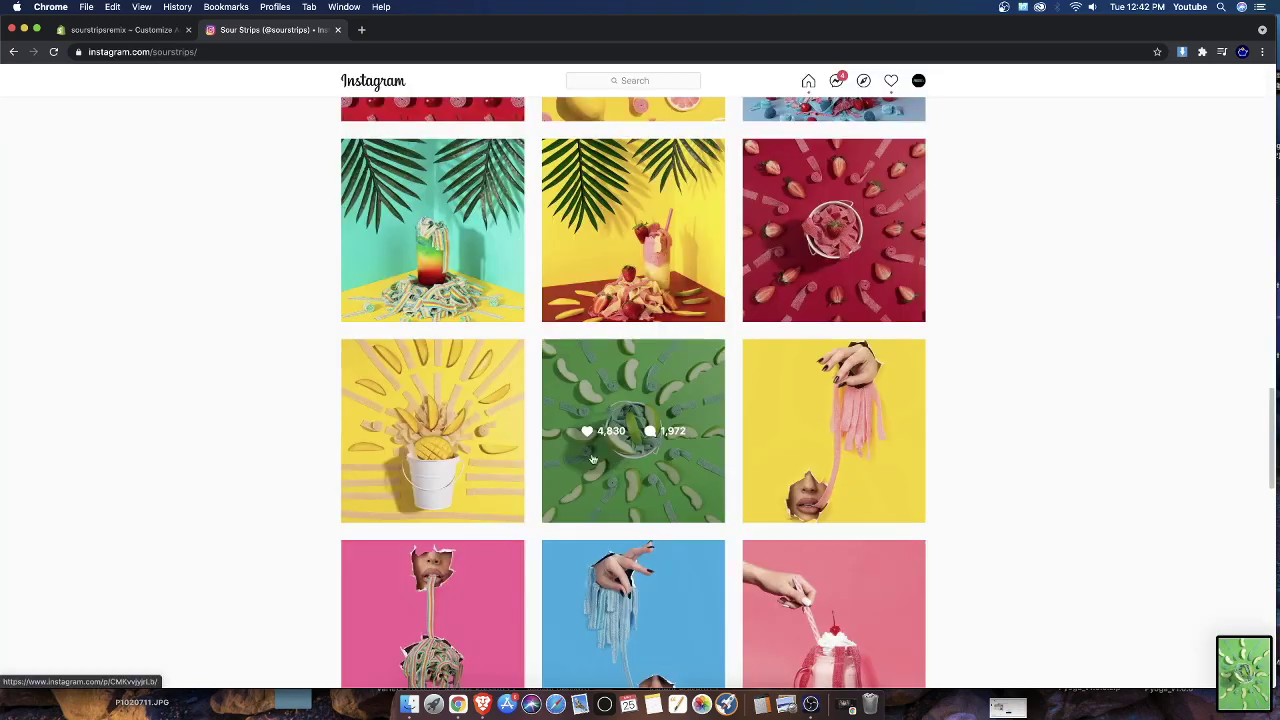
{"action": "left_click", "coordinate": [457, 392]}
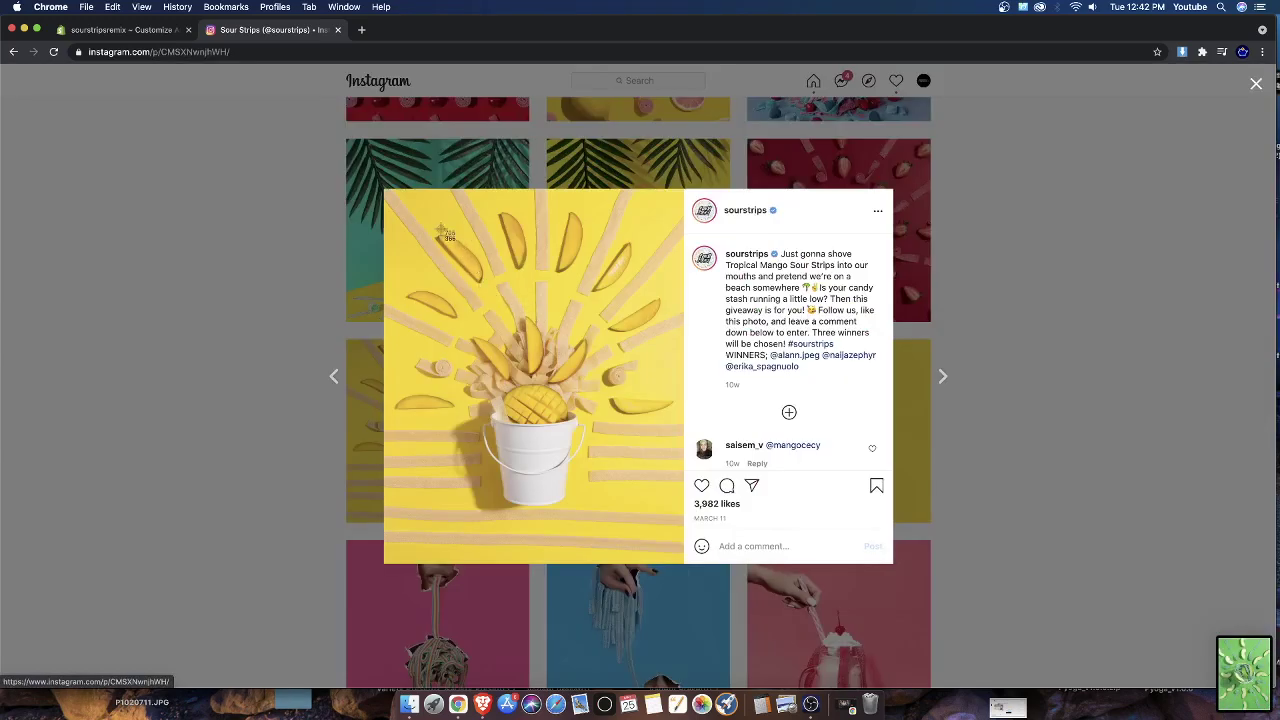
{"action": "left_click_drag", "start_coordinate": [426, 230], "coordinate": [662, 545]}
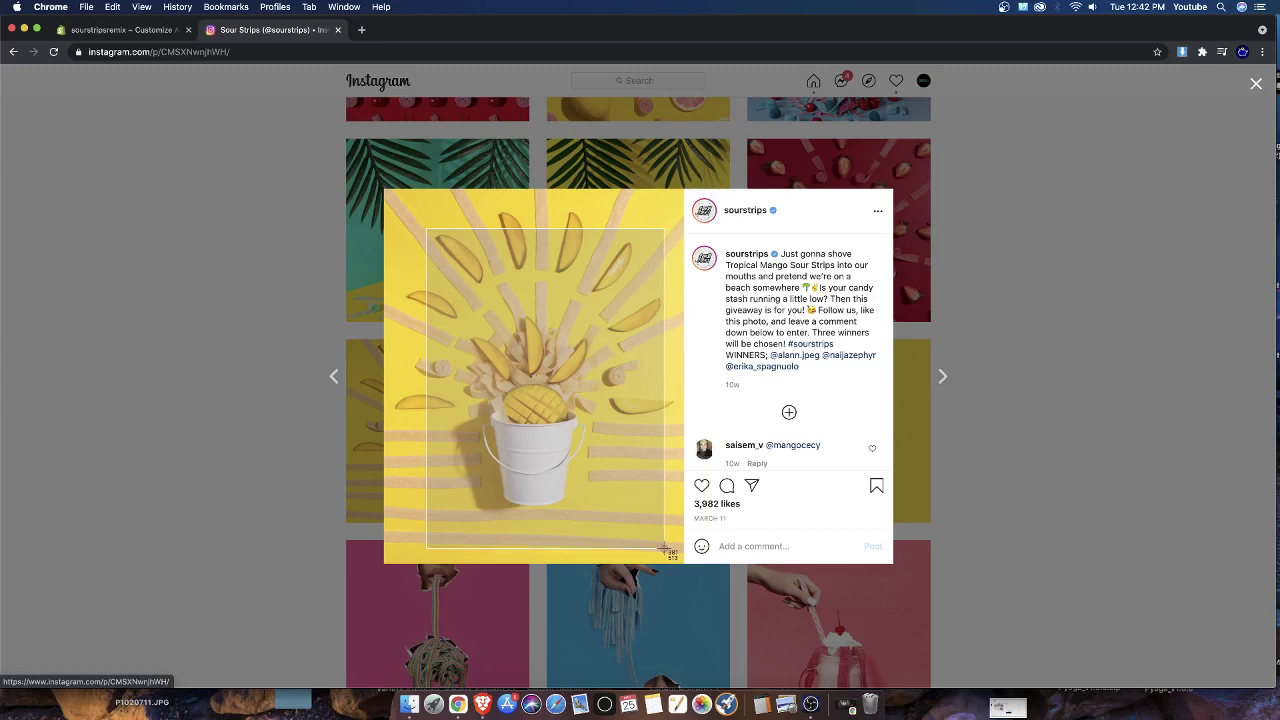
{"action": "left_click_drag", "start_coordinate": [664, 549], "coordinate": [664, 549]}
{"action": "key", "text": "Escape"}
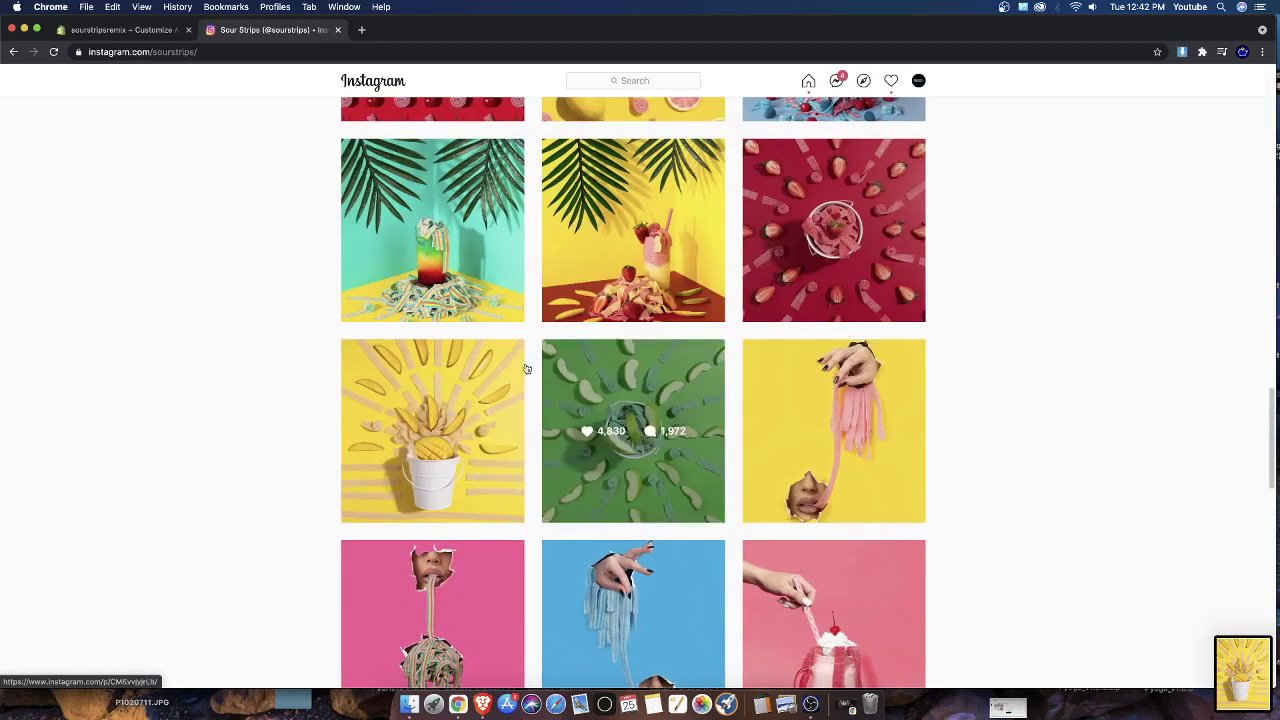
{"action": "left_click", "coordinate": [806, 192]}
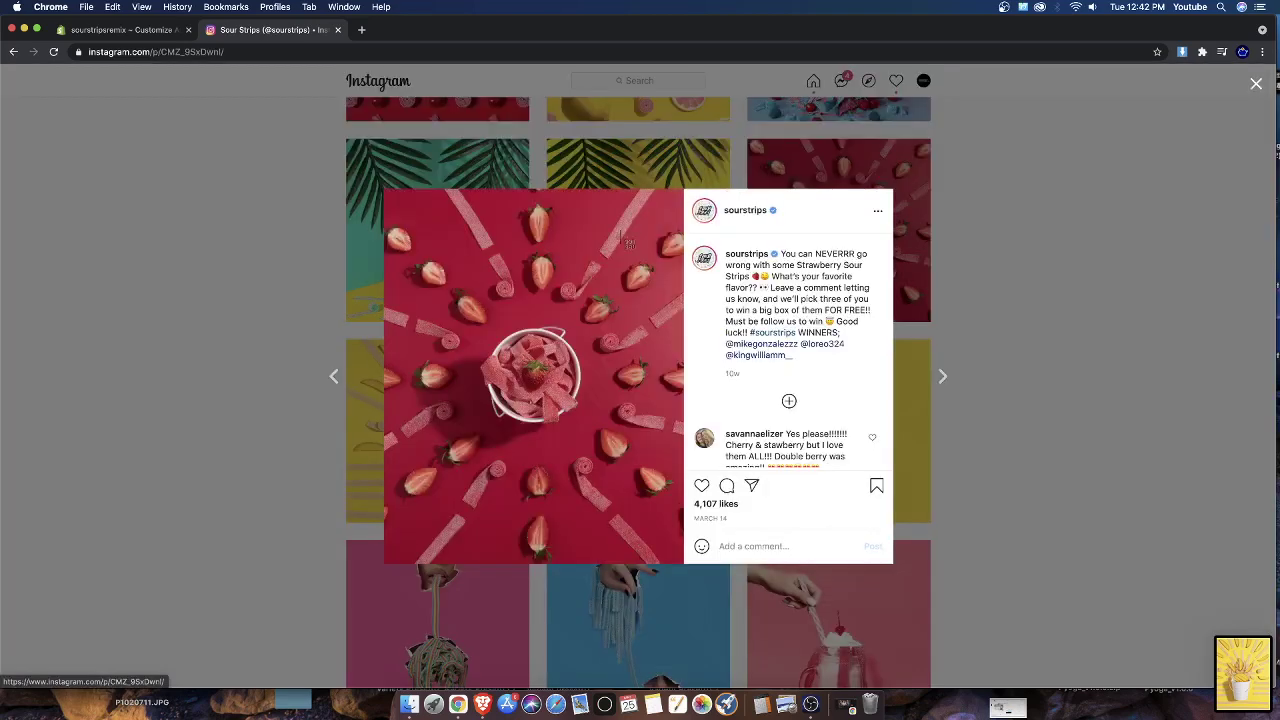
{"action": "left_click_drag", "start_coordinate": [635, 218], "coordinate": [434, 531]}
{"action": "left_click", "coordinate": [1124, 356]}
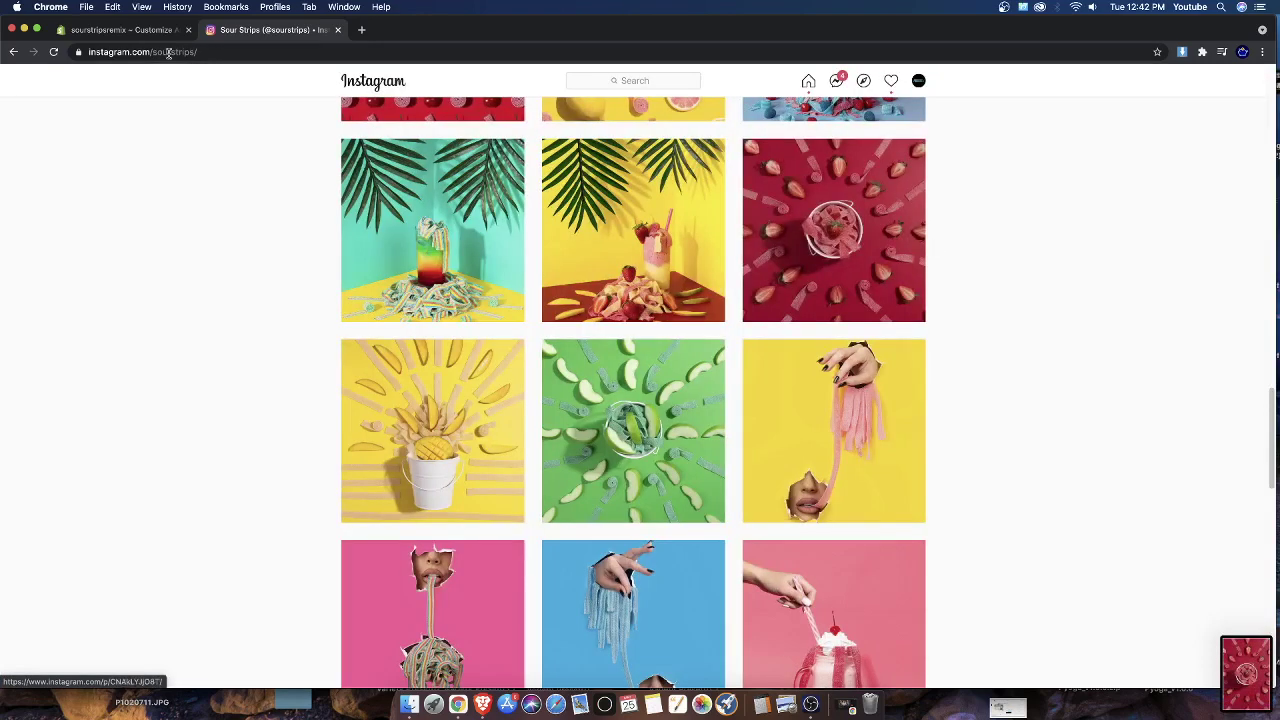
Switch back to the Shopify theme editor and review the home page preview above the Categories section
{"action": "left_click", "coordinate": [137, 30]}
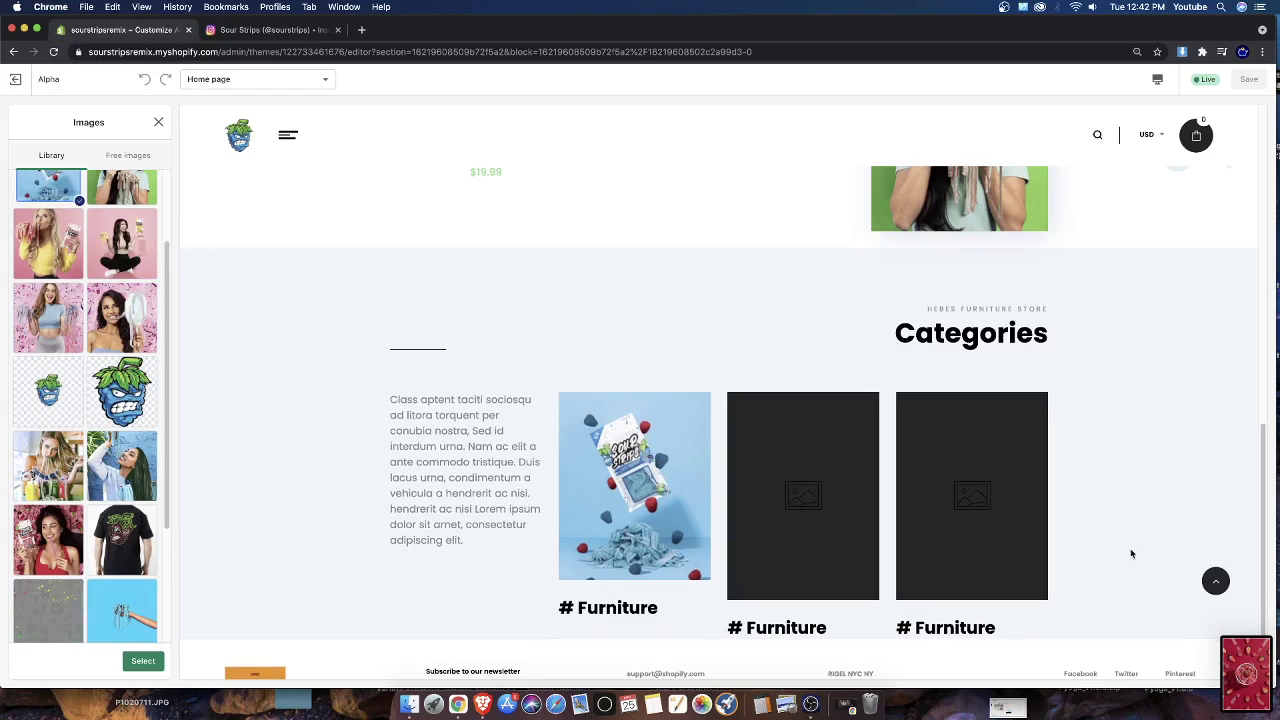
{"action": "scroll", "coordinate": [1131, 553], "scroll_direction": "up", "scroll_amount": 4}
{"action": "scroll", "coordinate": [110, 450], "scroll_direction": "up", "scroll_amount": 1}
{"action": "scroll", "coordinate": [300, 463], "scroll_direction": "up", "scroll_amount": 2}
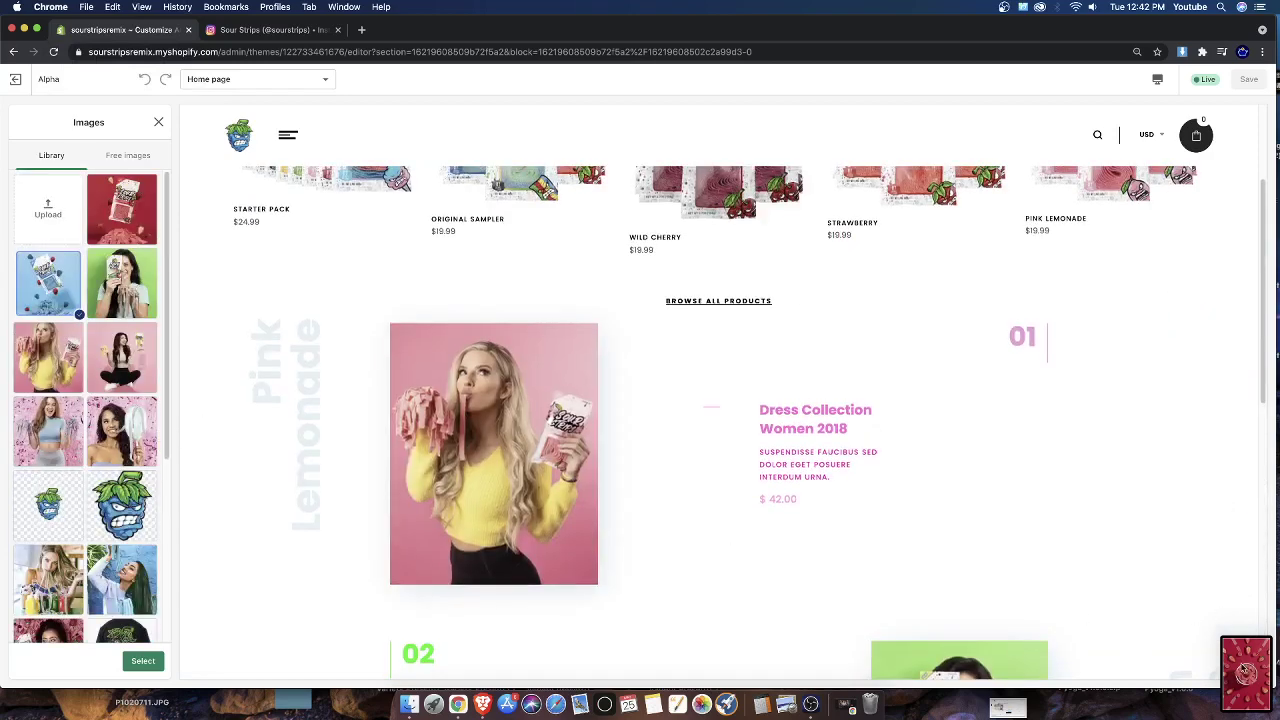
Upload the strawberry screenshot and set it as the image of the first Categories block
{"action": "left_click_drag", "start_coordinate": [1245, 670], "coordinate": [43, 201]}
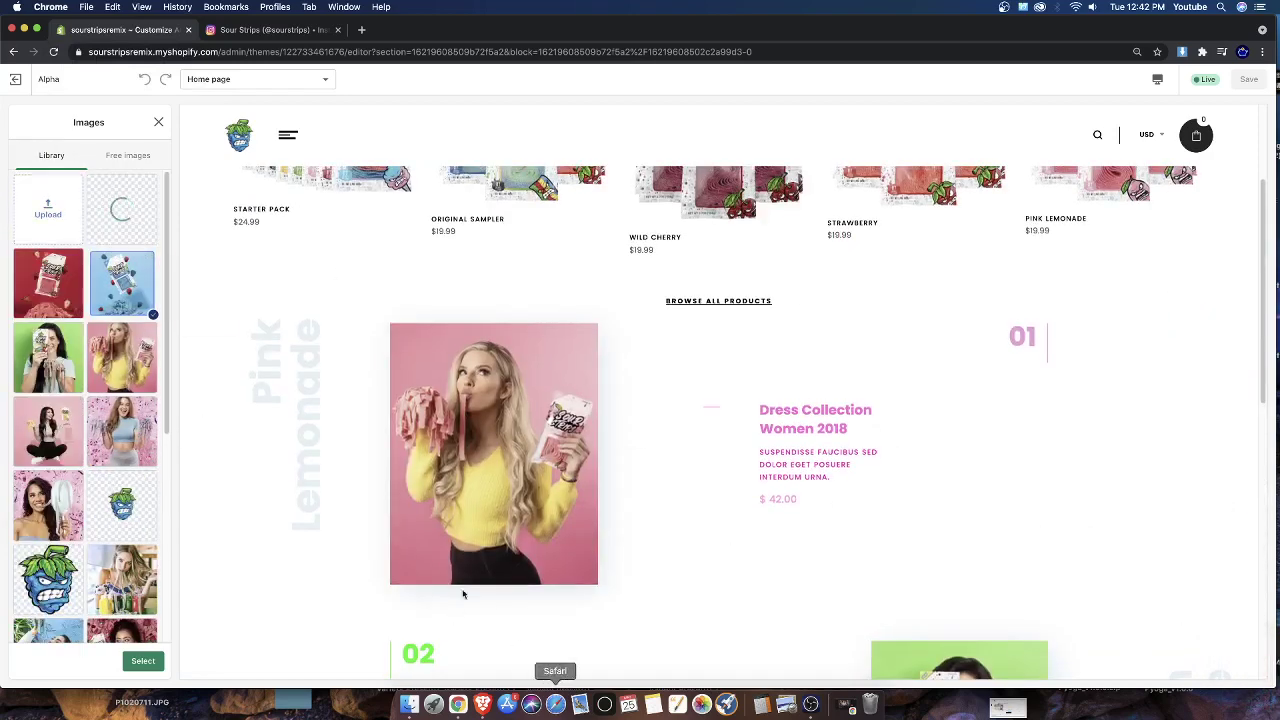
{"action": "scroll", "coordinate": [600, 400], "scroll_direction": "down", "scroll_amount": 8}
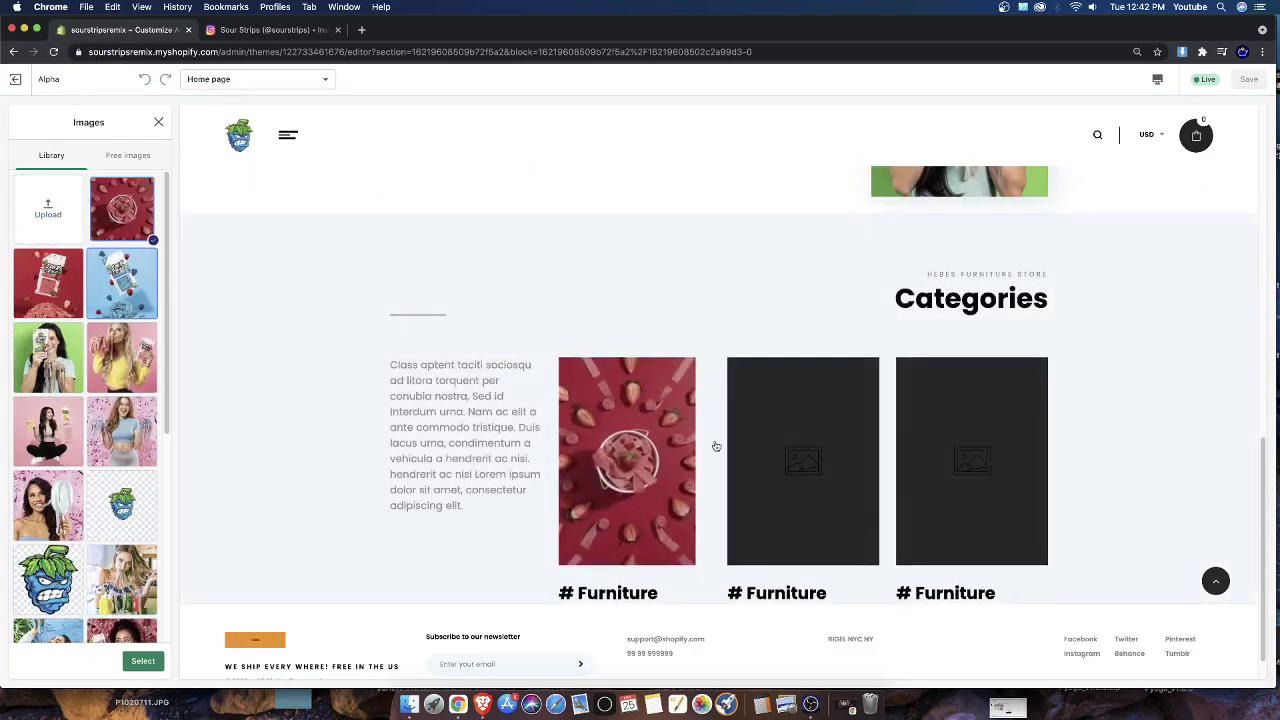
{"action": "left_click", "coordinate": [143, 661]}
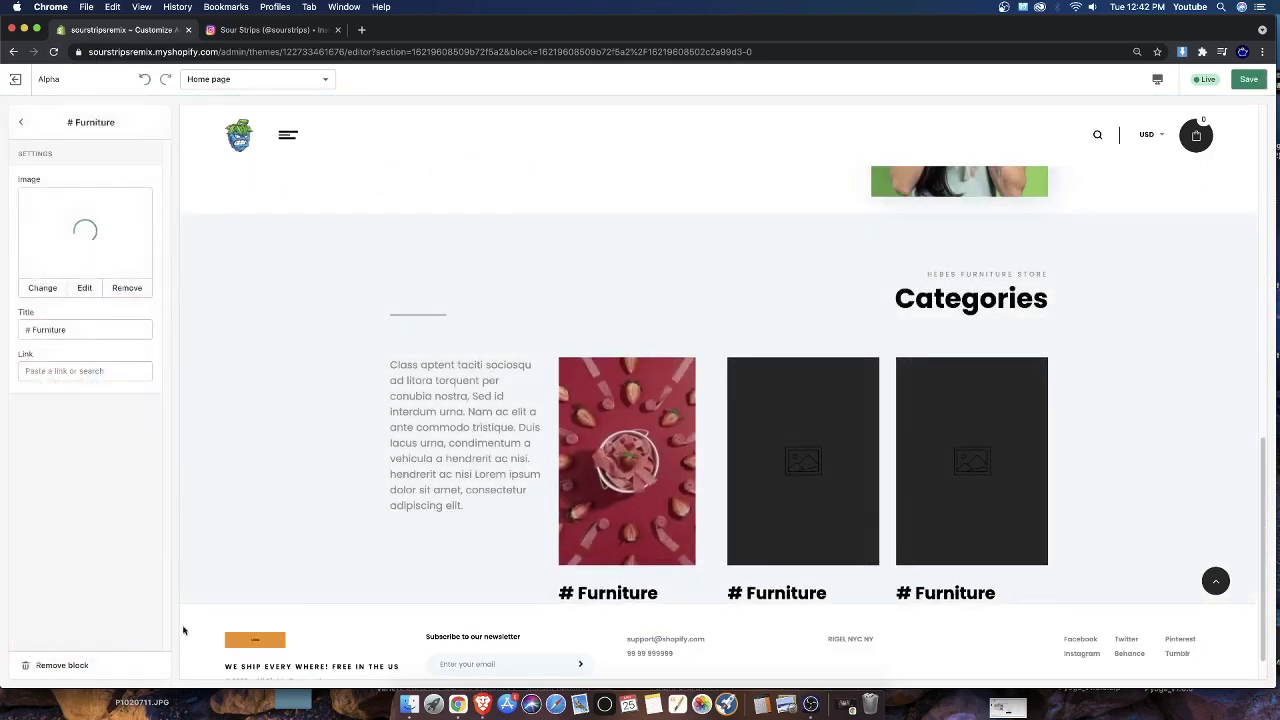
Upload the green apple and mango screenshots from Finder and set the green apple one as the second Categories block's image
{"action": "left_click", "coordinate": [409, 704]}
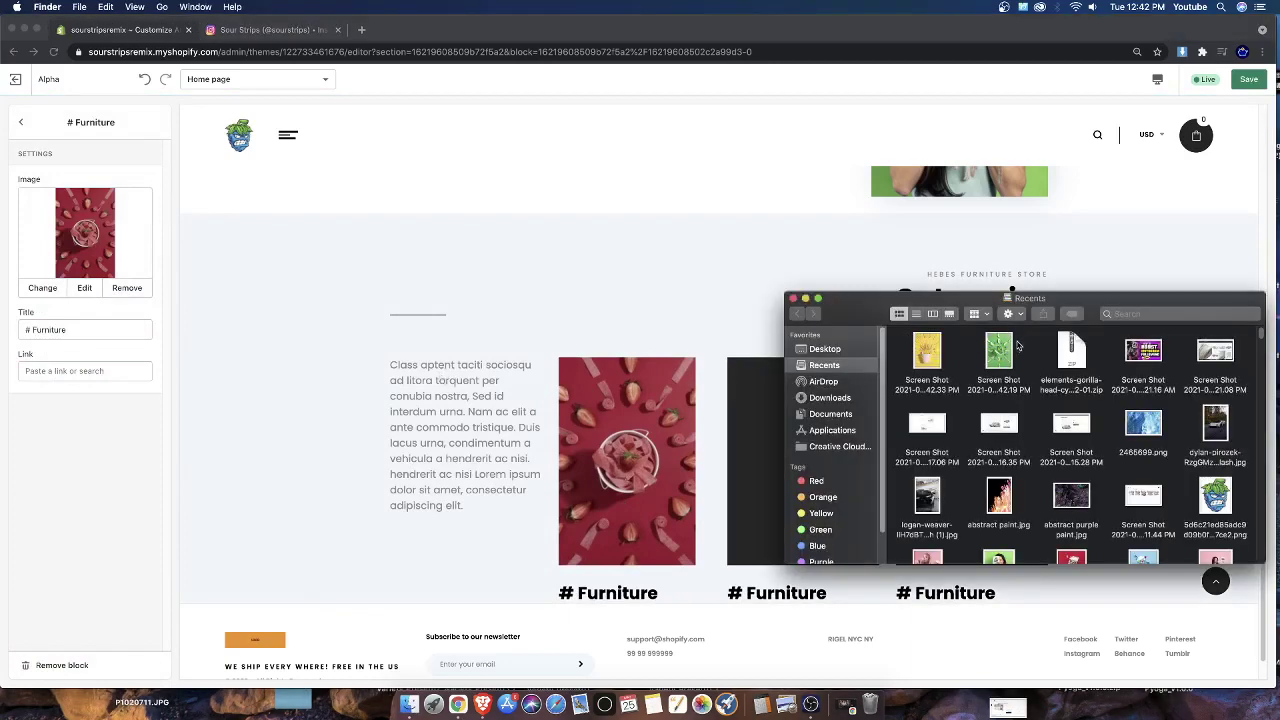
{"action": "left_click", "coordinate": [998, 352]}
{"action": "left_click", "coordinate": [927, 352], "text": "shift"}
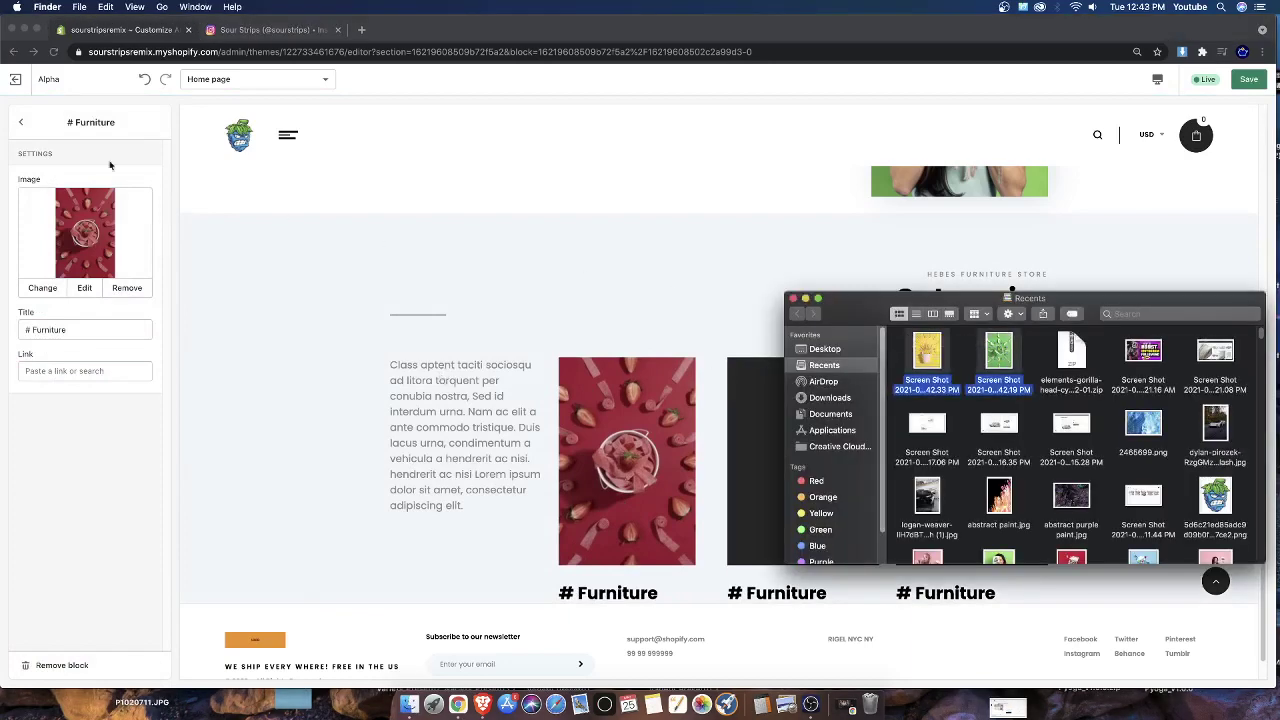
{"action": "left_click", "coordinate": [20, 121]}
{"action": "left_click", "coordinate": [20, 121]}
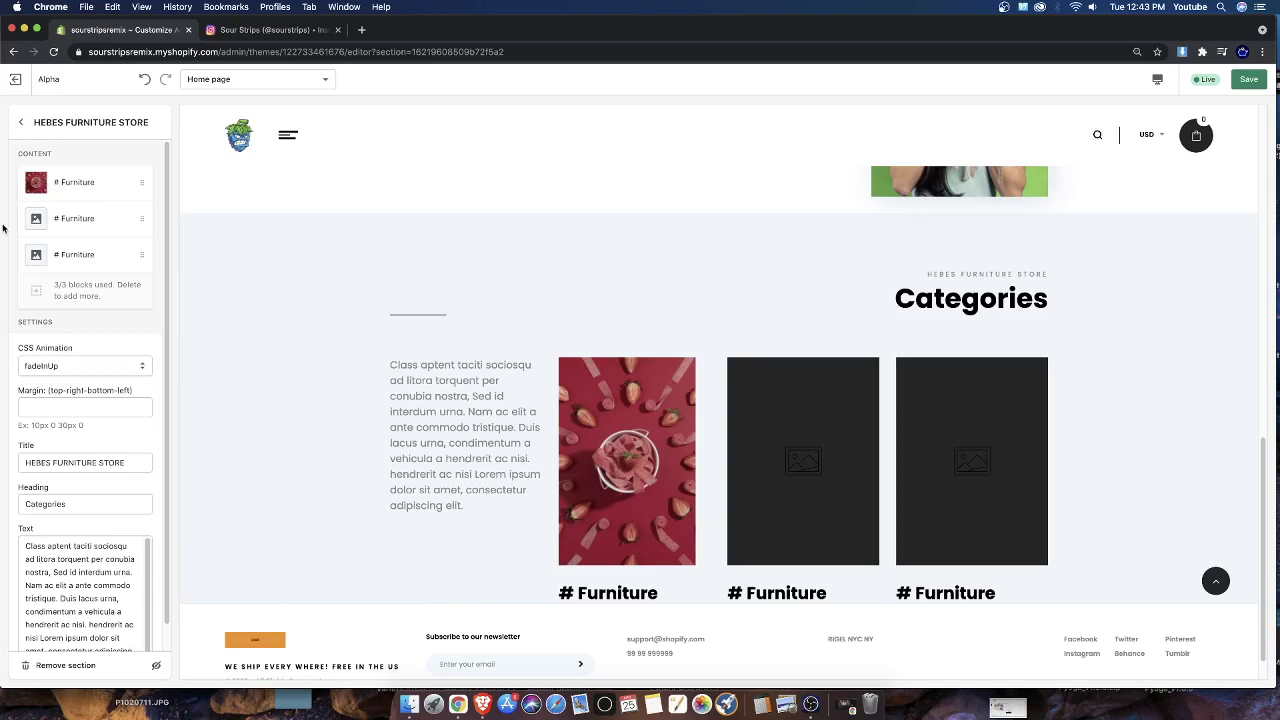
{"action": "left_click", "coordinate": [74, 218]}
{"action": "left_click", "coordinate": [409, 704]}
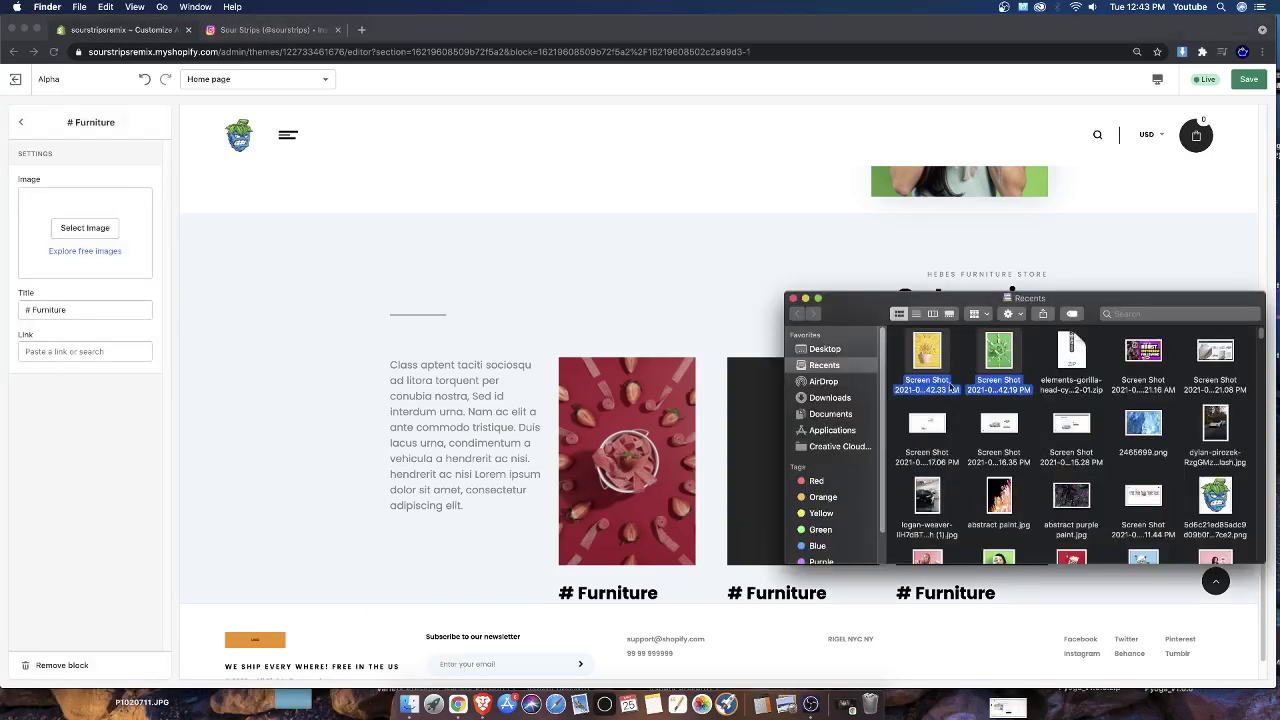
{"action": "left_click_drag", "start_coordinate": [905, 355], "coordinate": [88, 240]}
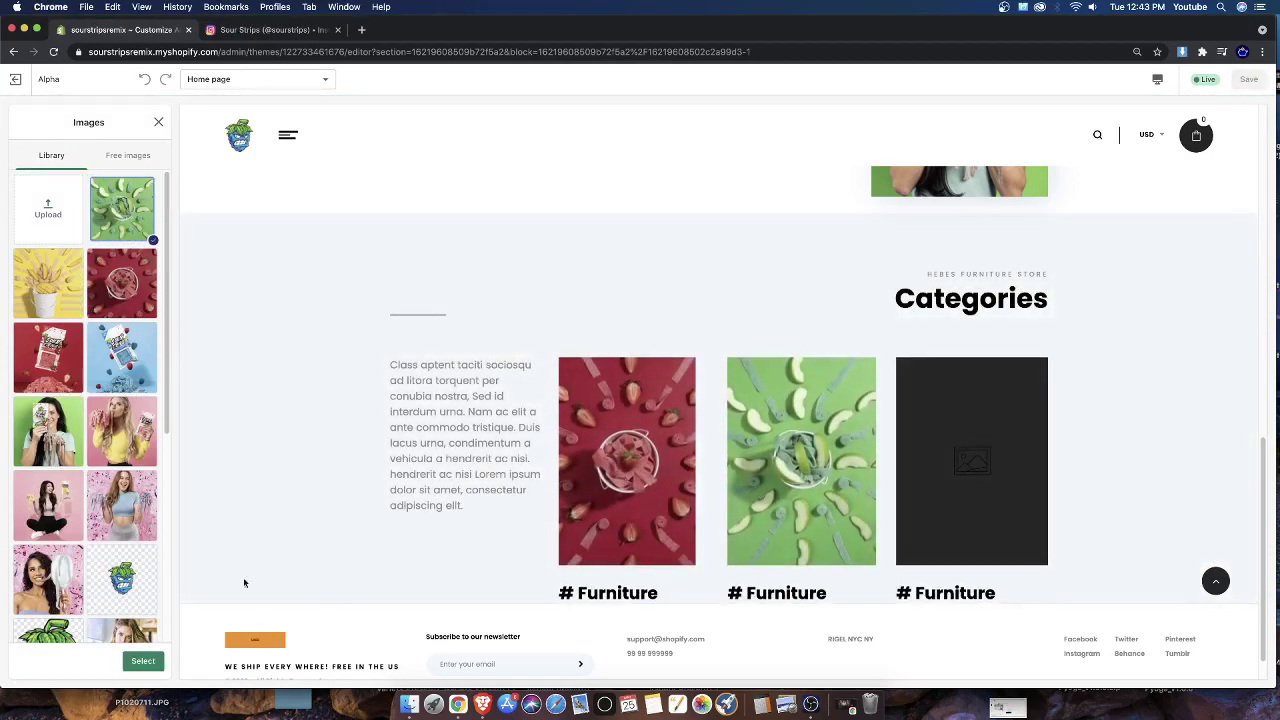
{"action": "left_click", "coordinate": [143, 660]}
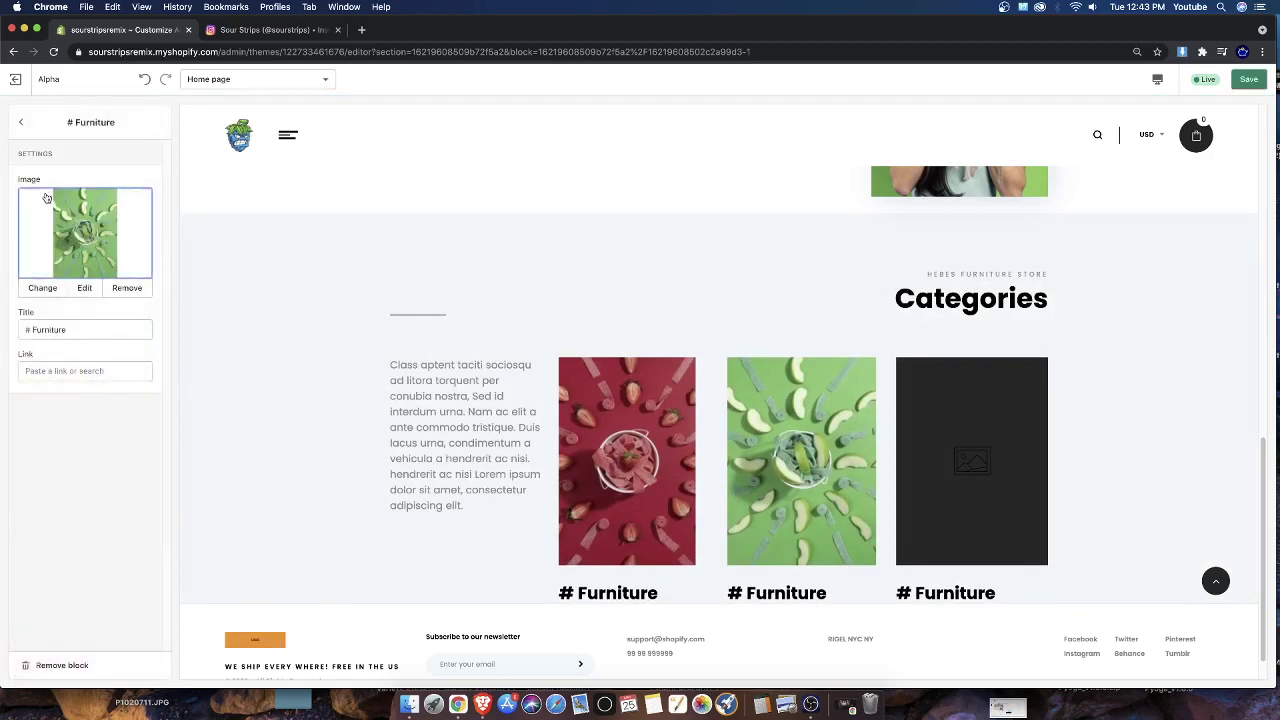
Choose the uploaded mango image from the library for the third Categories block
{"action": "left_click", "coordinate": [20, 121]}
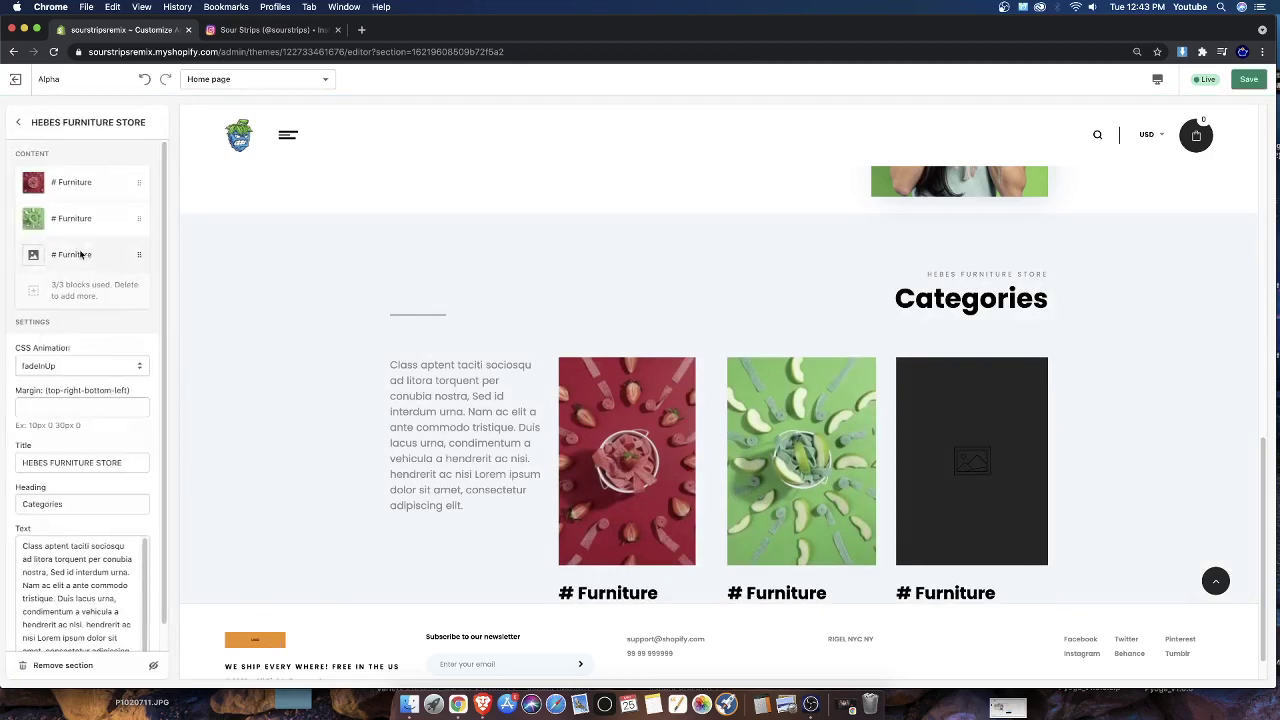
{"action": "left_click", "coordinate": [81, 255]}
{"action": "left_click", "coordinate": [65, 233]}
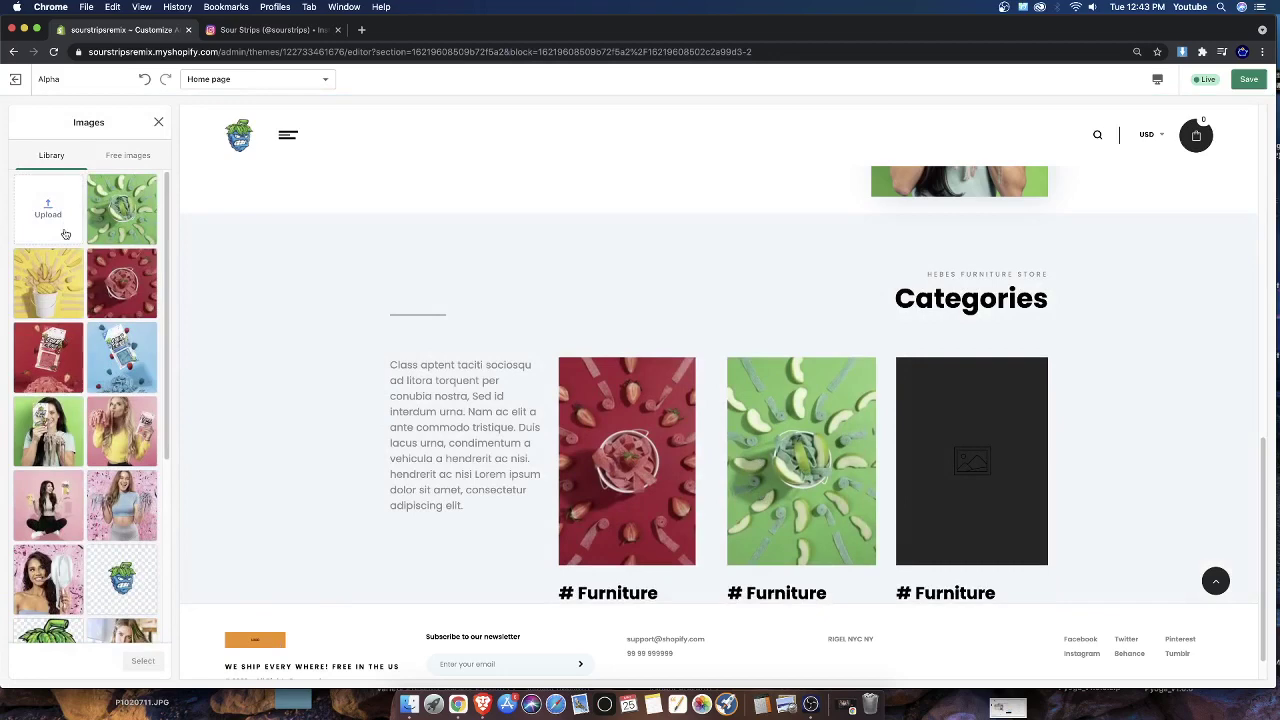
{"action": "left_click", "coordinate": [60, 296]}
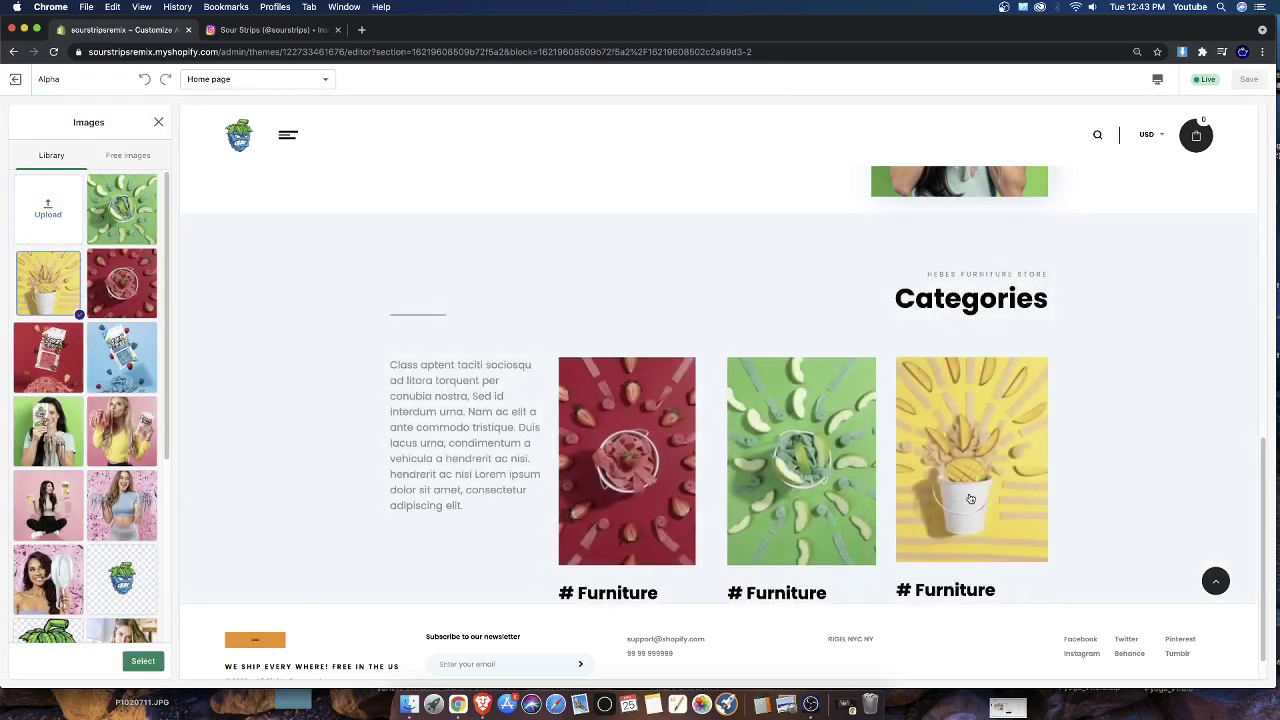
Capture a new cropped portrait screenshot of the mango post on Instagram and return to the Shopify theme editor
{"action": "left_click", "coordinate": [278, 34]}
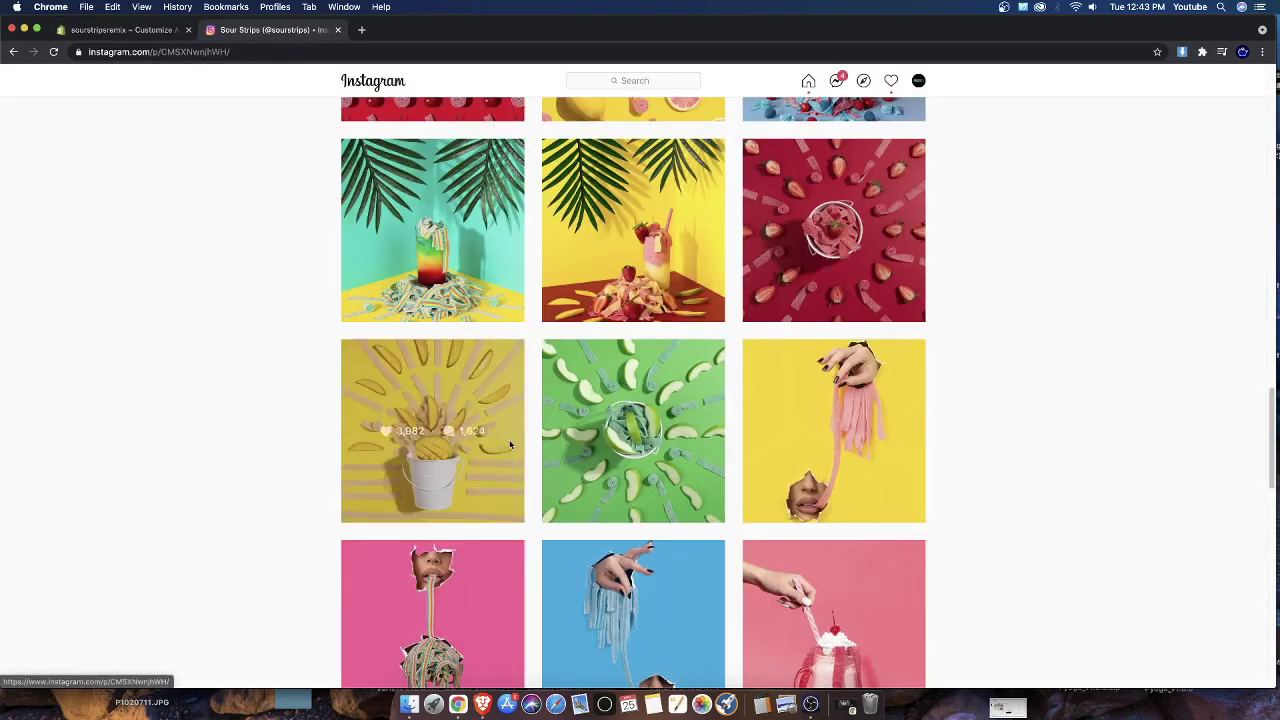
{"action": "left_click", "coordinate": [509, 441]}
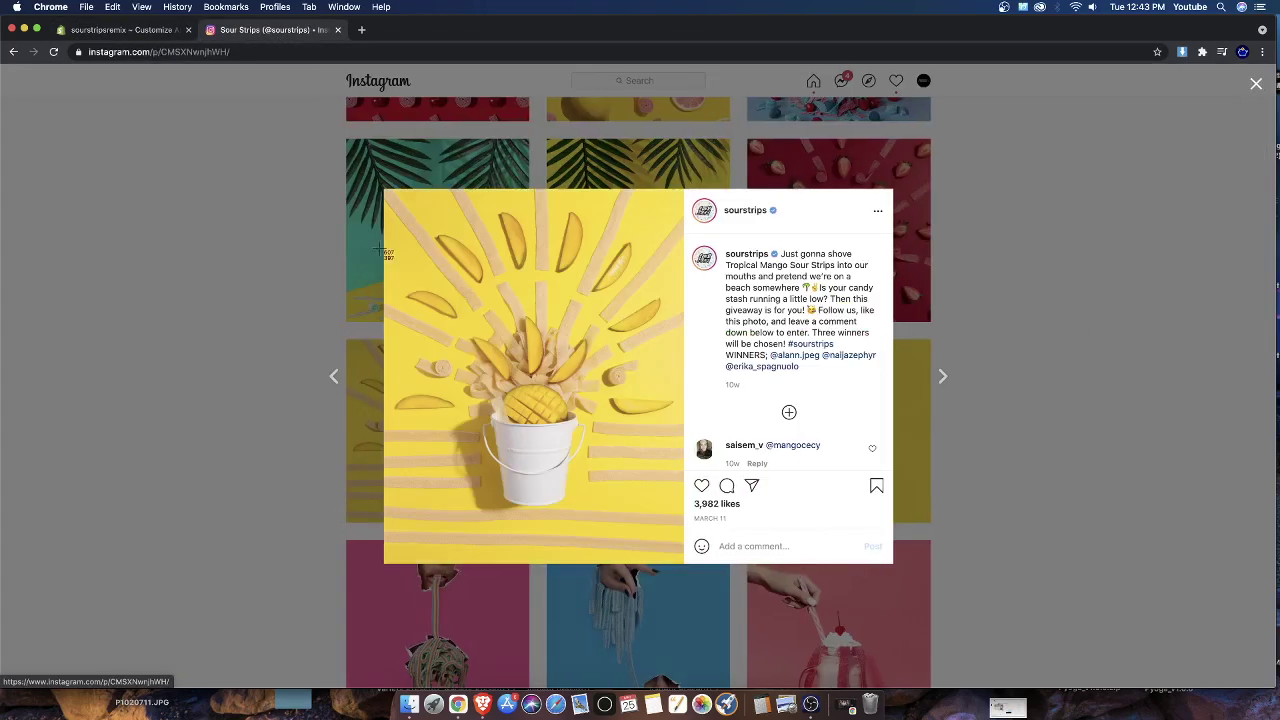
{"action": "left_click_drag", "start_coordinate": [420, 214], "coordinate": [668, 550]}
{"action": "left_click", "coordinate": [110, 38]}
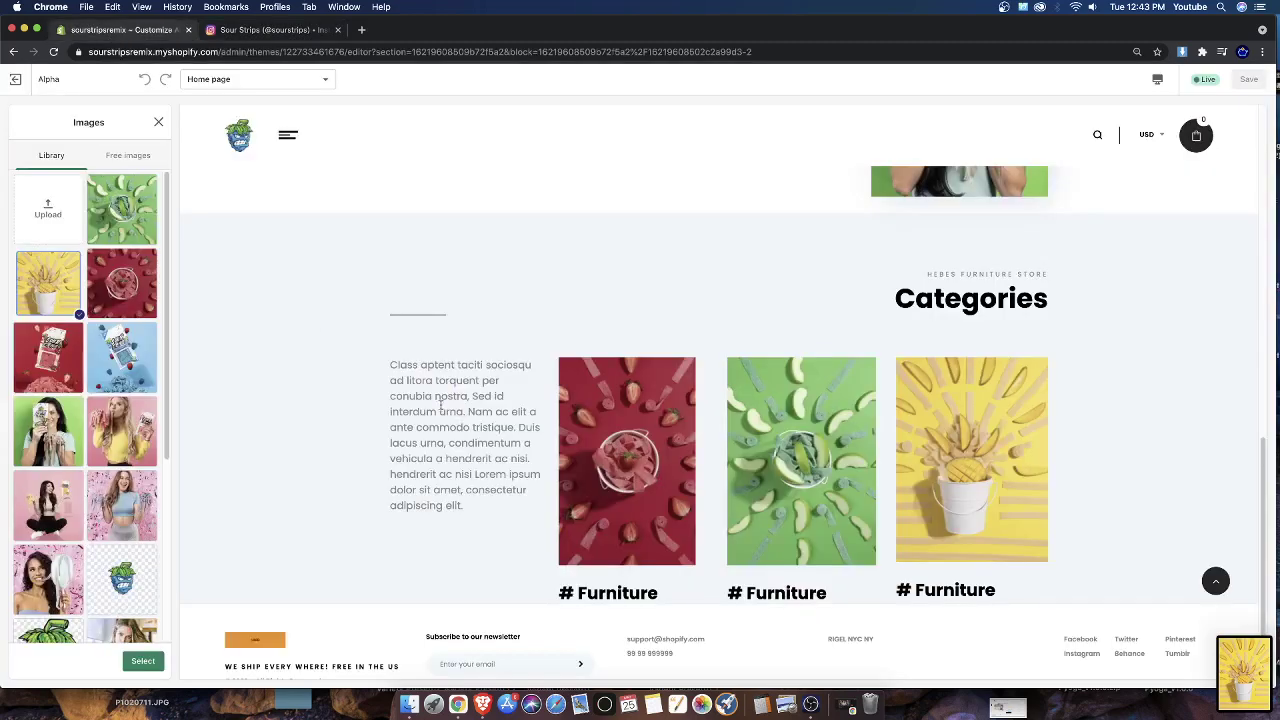
Upload the new mango screenshot and use it as the third Categories block's image
{"action": "left_click_drag", "start_coordinate": [1245, 688], "coordinate": [52, 190]}
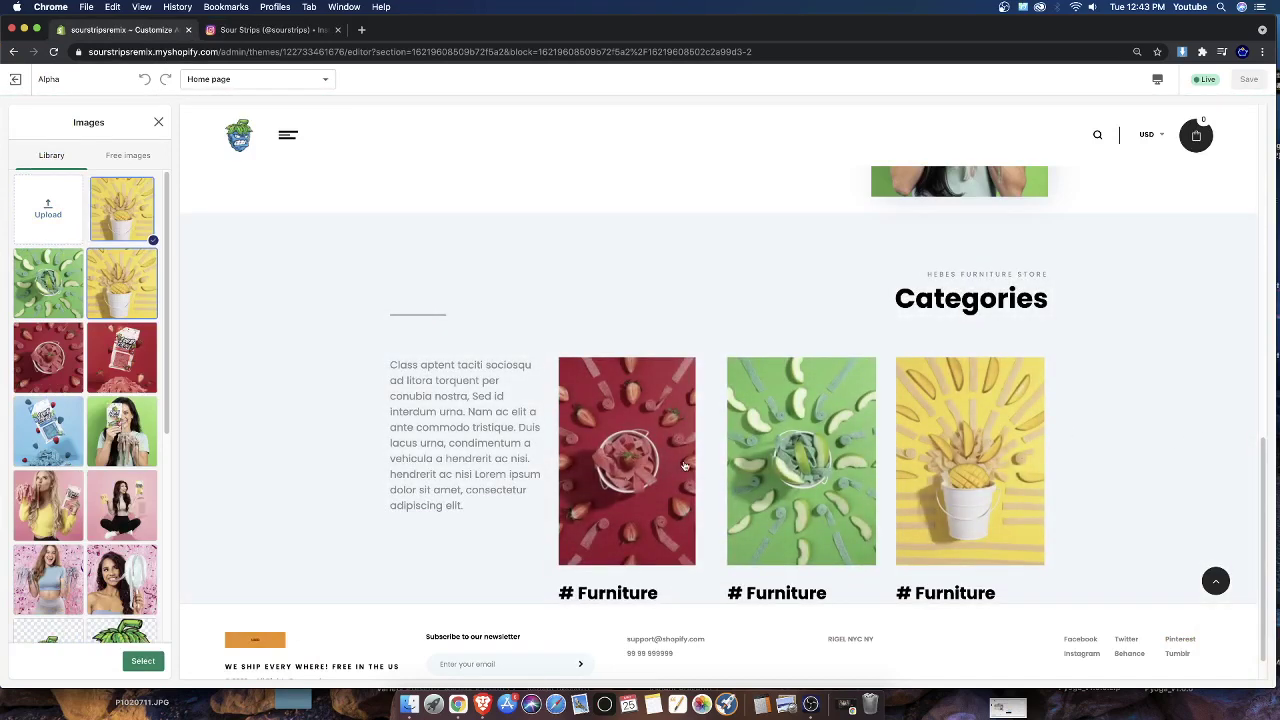
{"action": "left_click", "coordinate": [143, 661]}
{"action": "left_click", "coordinate": [19, 123]}
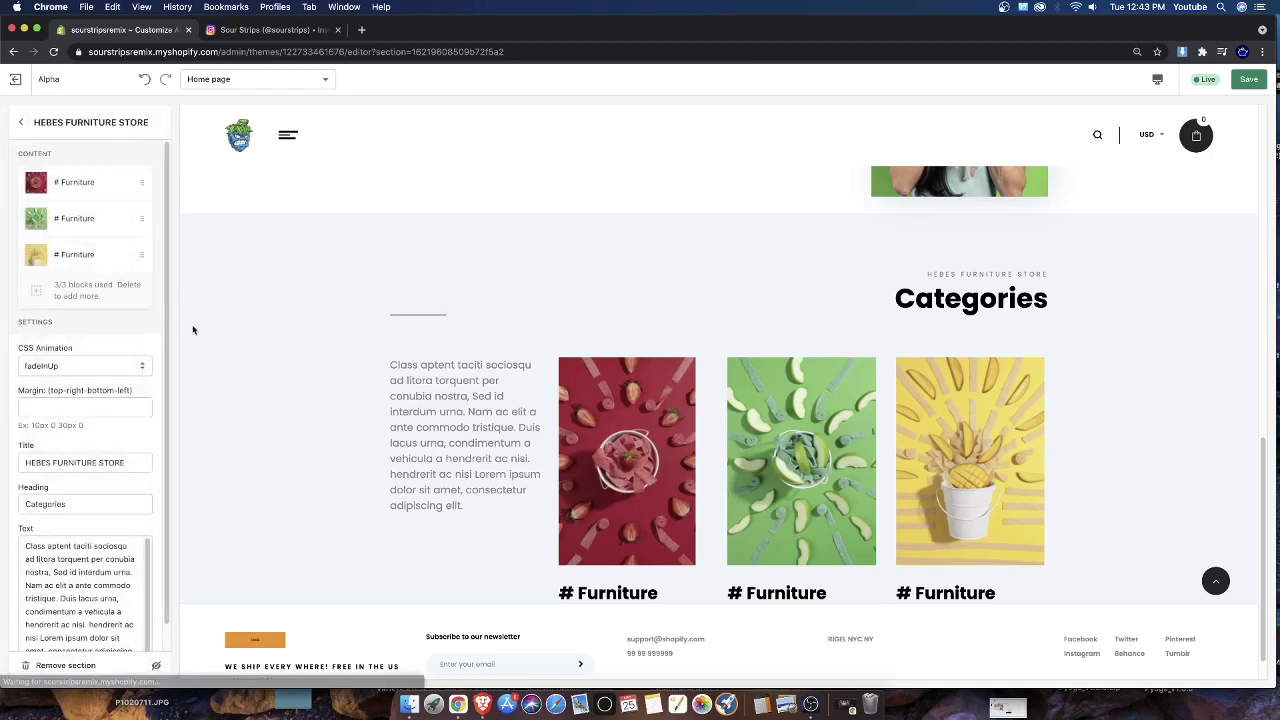
Reorder the Categories blocks so the mango block sits between the strawberry and green apple blocks
{"action": "left_click_drag", "start_coordinate": [141, 253], "coordinate": [141, 218]}
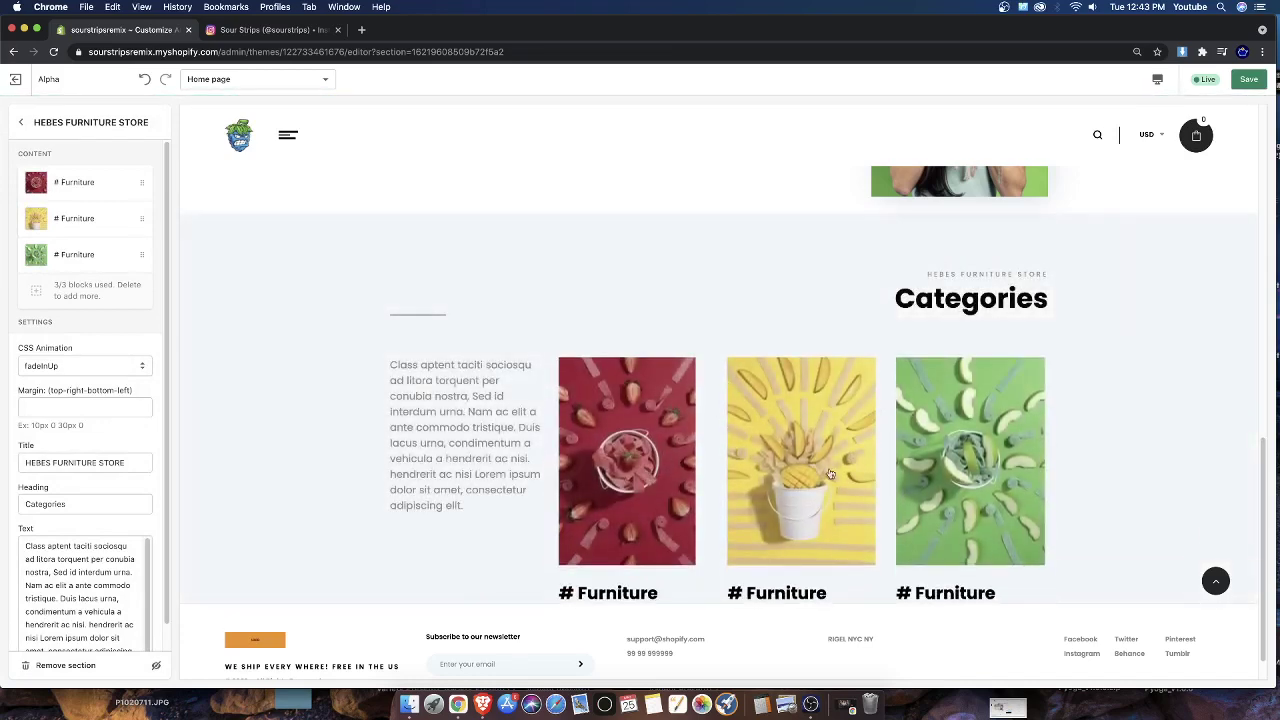
{"action": "scroll", "coordinate": [73, 426], "scroll_direction": "down", "scroll_amount": 2}
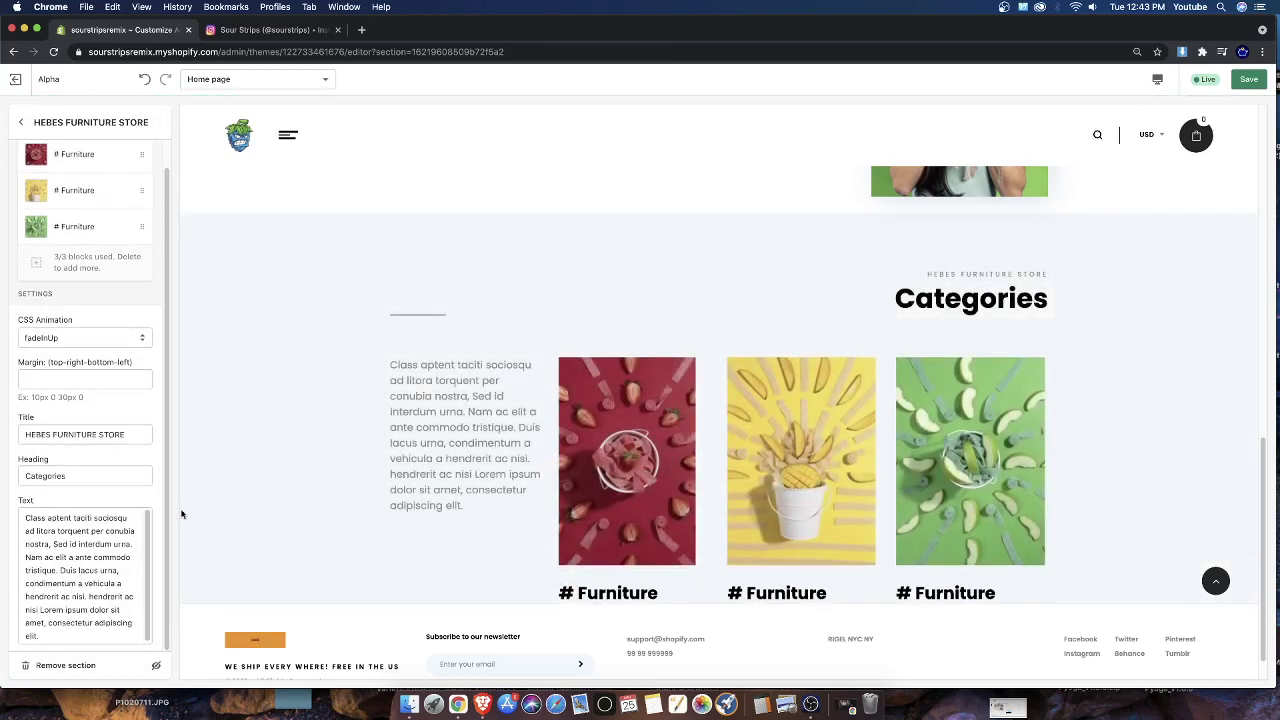
{"action": "left_click", "coordinate": [20, 122]}
{"action": "left_click", "coordinate": [70, 236]}
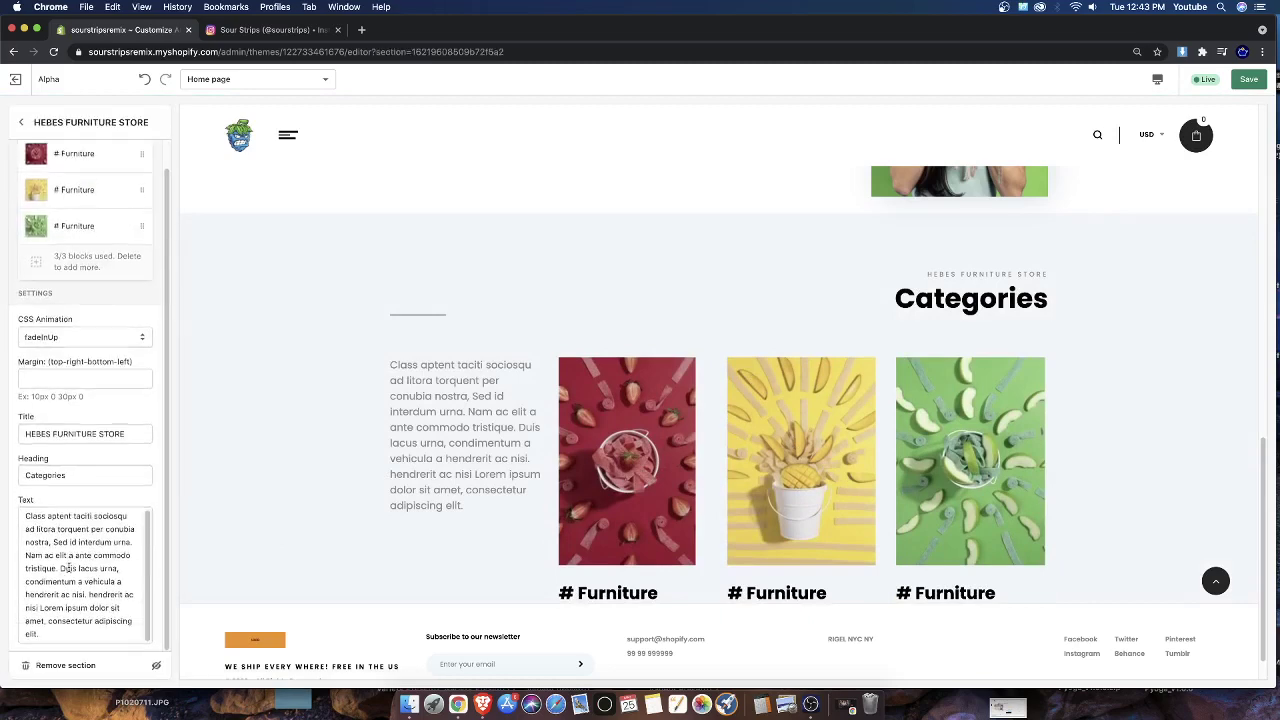
Set the Categories section's margin to 0px 0 0px 0
{"action": "left_click", "coordinate": [49, 383]}
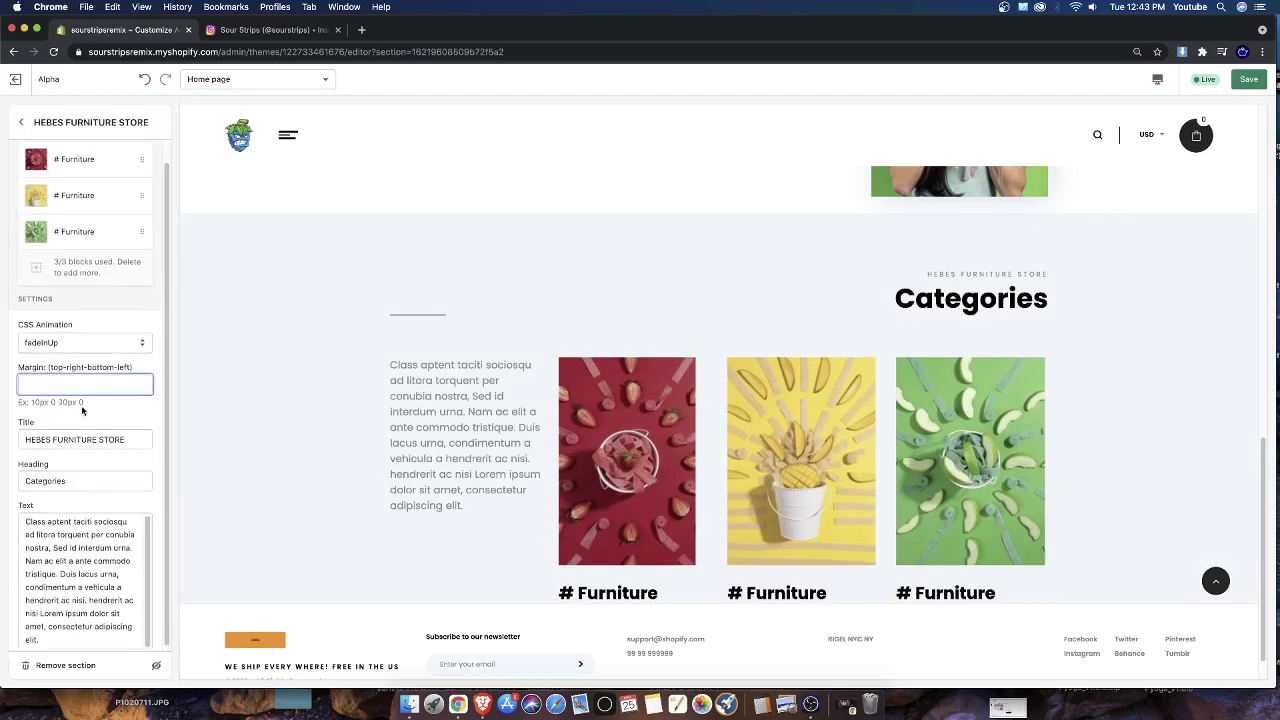
{"action": "left_click_drag", "start_coordinate": [82, 405], "coordinate": [55, 382]}
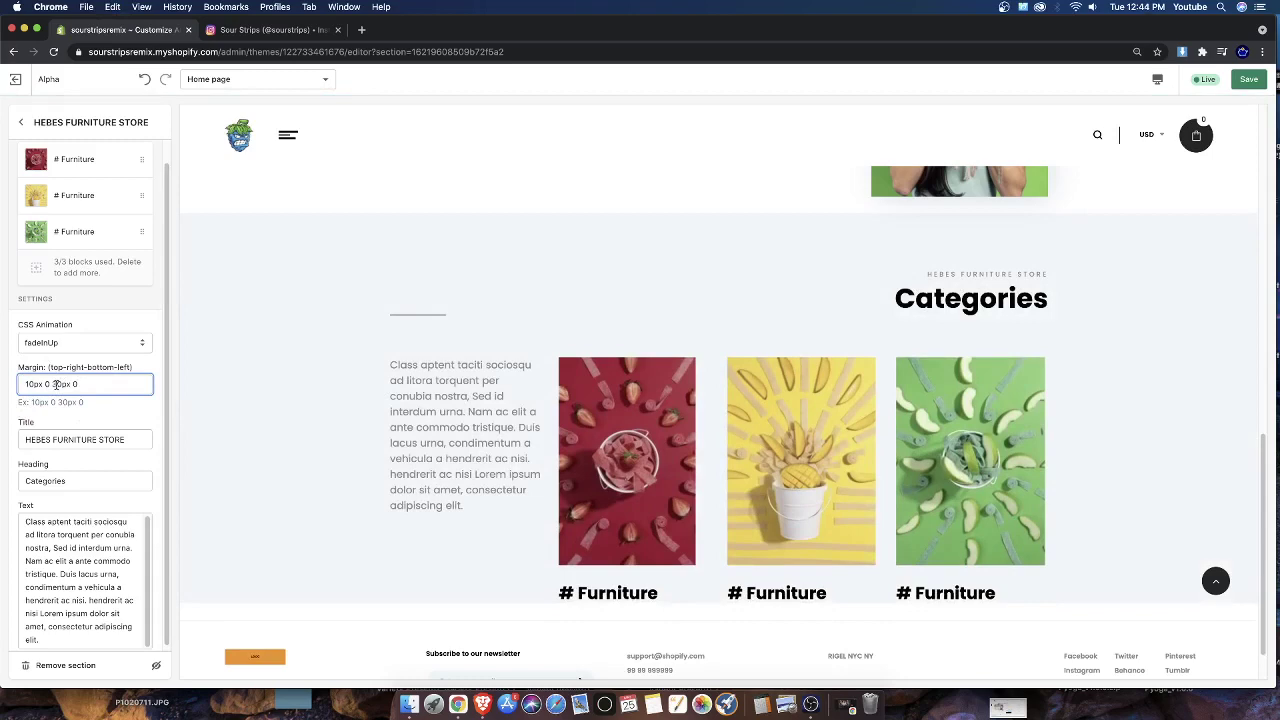
{"action": "key", "text": "Left"}
{"action": "key", "text": "BackSpace"}
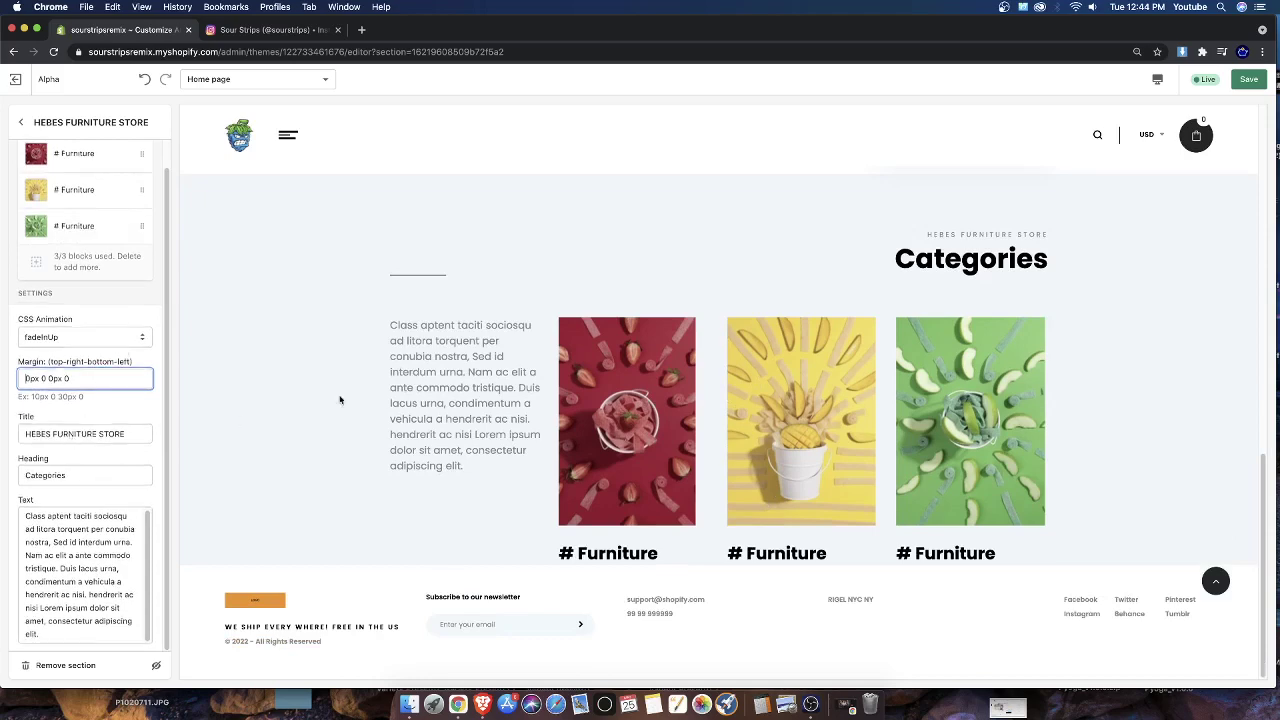
{"action": "left_click", "coordinate": [904, 248]}
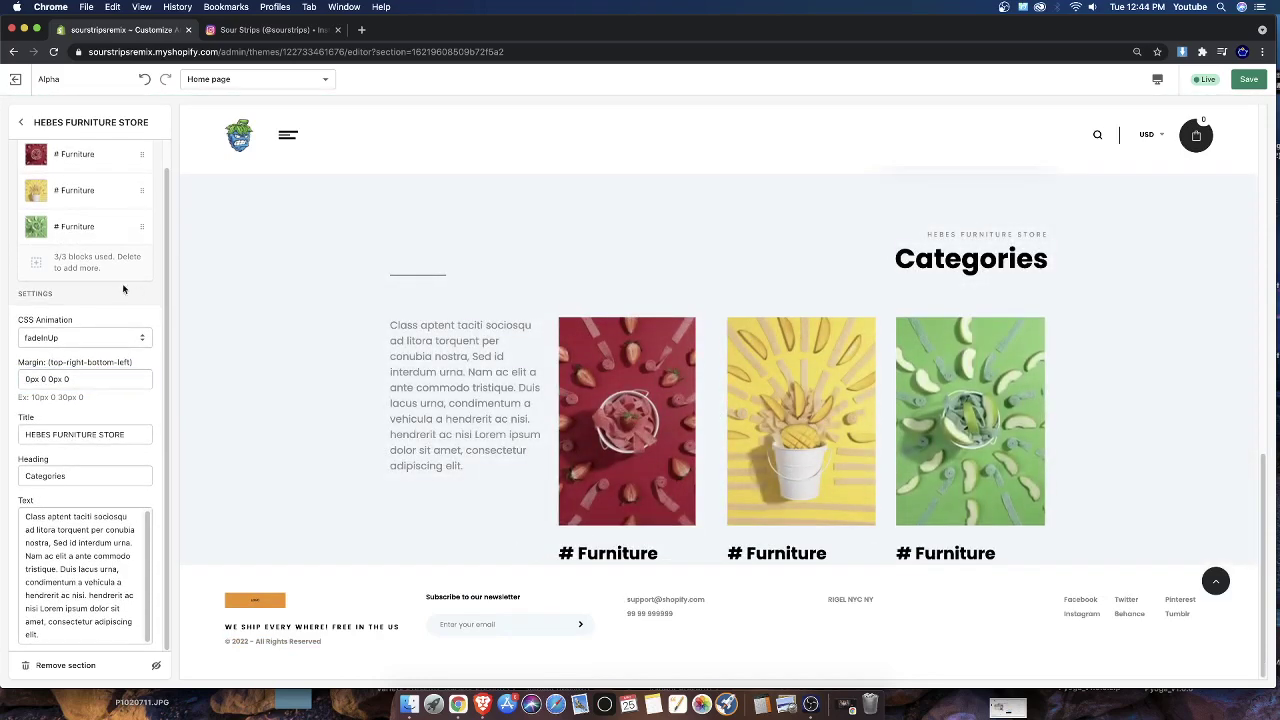
Change the title of the strawberry image block to STRAWBERRY and return to the section settings
{"action": "left_click", "coordinate": [78, 154]}
{"action": "left_click_drag", "start_coordinate": [71, 335], "coordinate": [45, 320]}
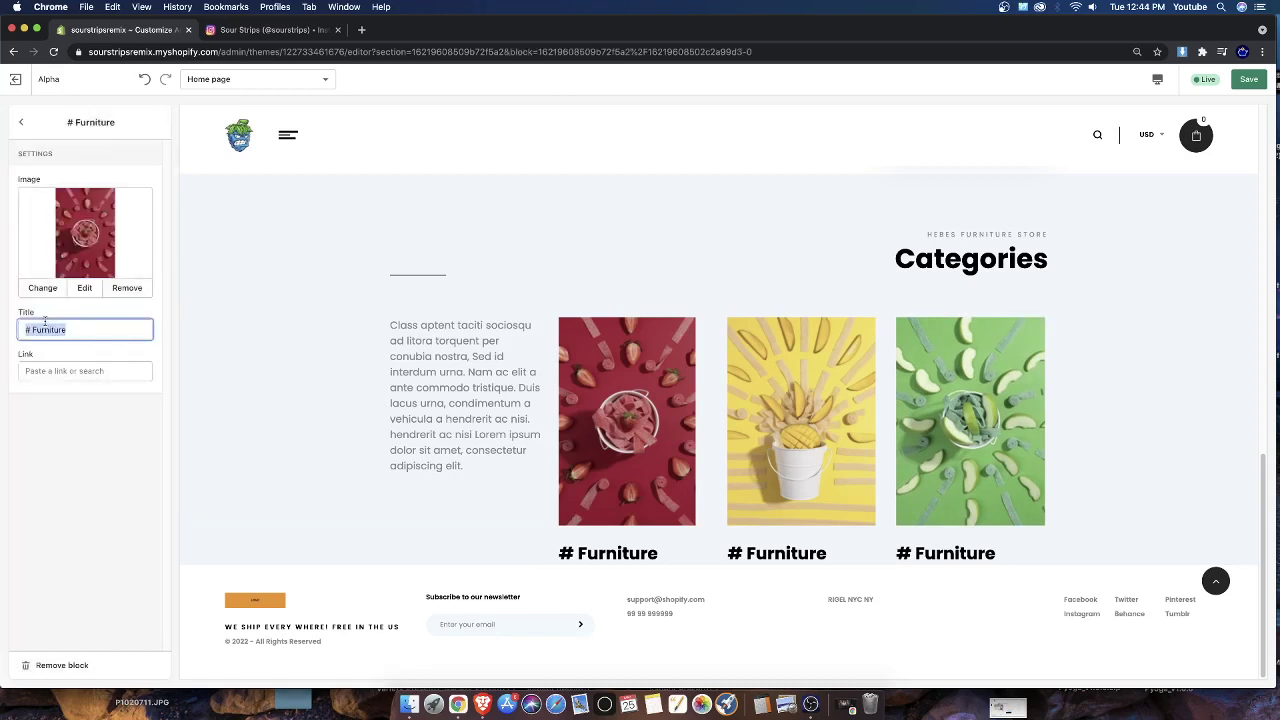
{"action": "key", "text": "BackSpace"}
{"action": "key", "text": "BackSpace"}
{"action": "key", "text": "BackSpace"}
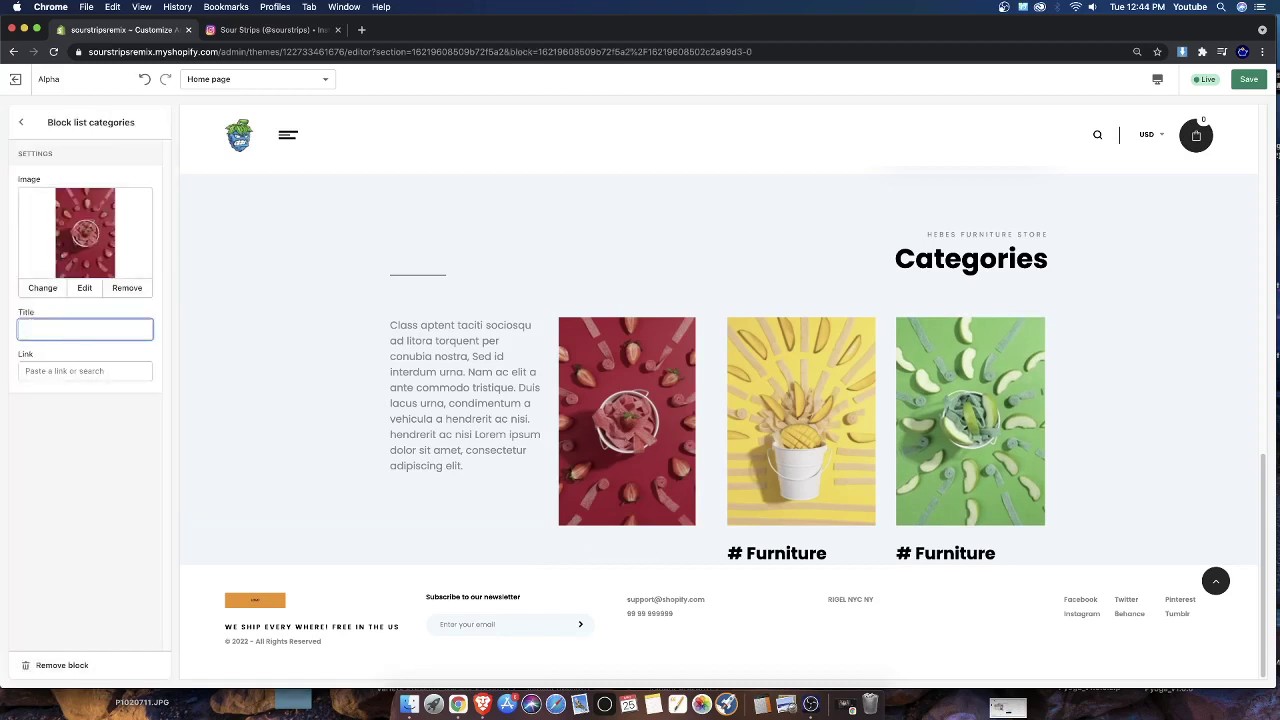
{"action": "type", "text": "STRAW"}
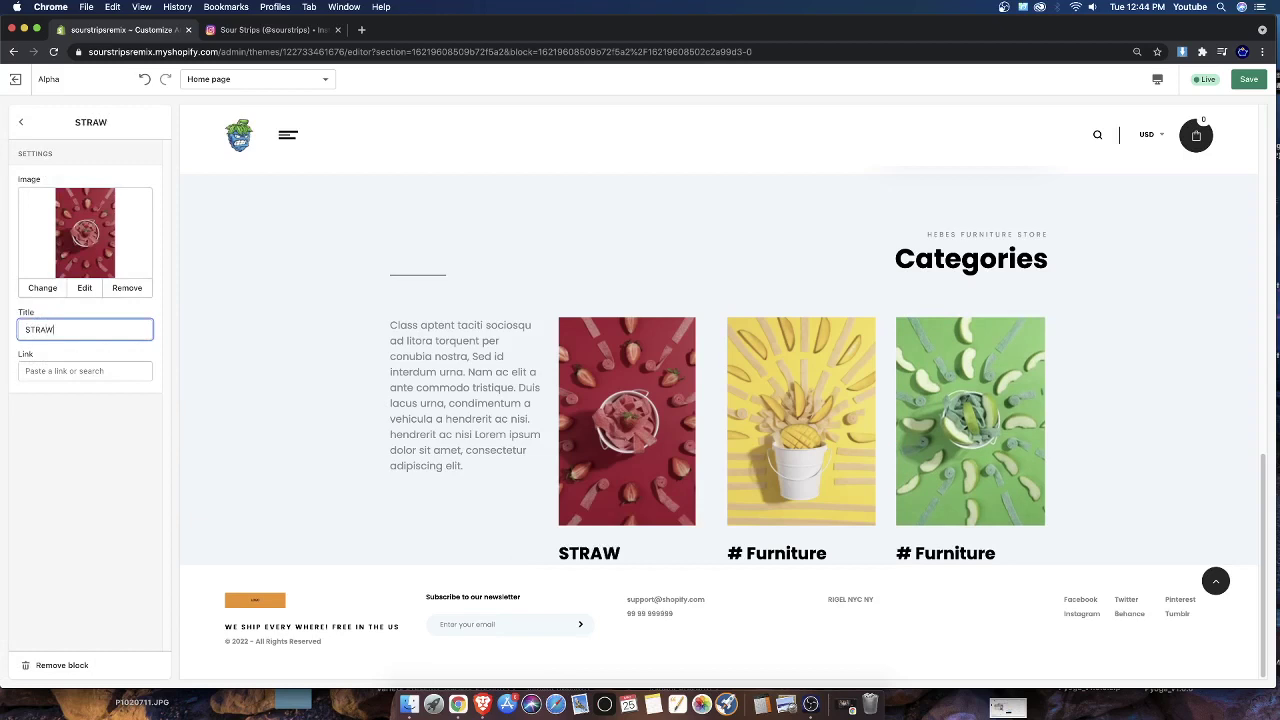
{"action": "type", "text": "BERRT"}
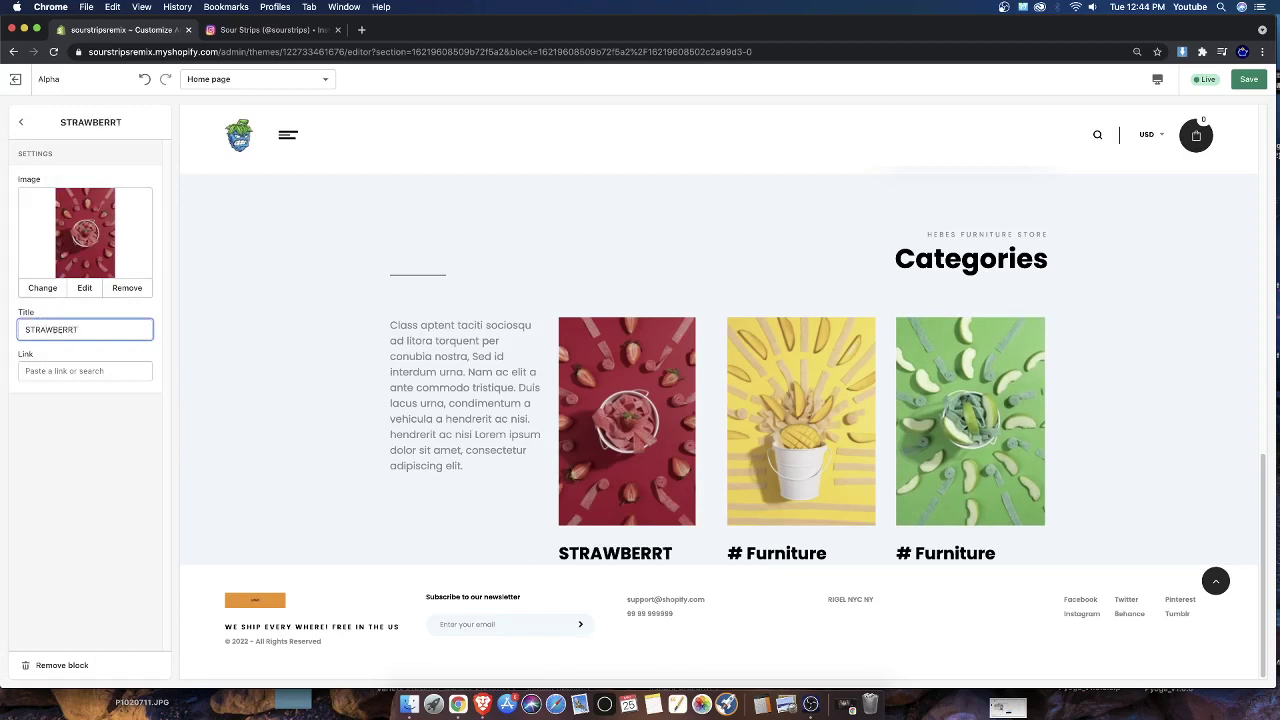
{"action": "key", "text": "BackSpace"}
{"action": "type", "text": "Y"}
{"action": "left_click", "coordinate": [19, 123]}
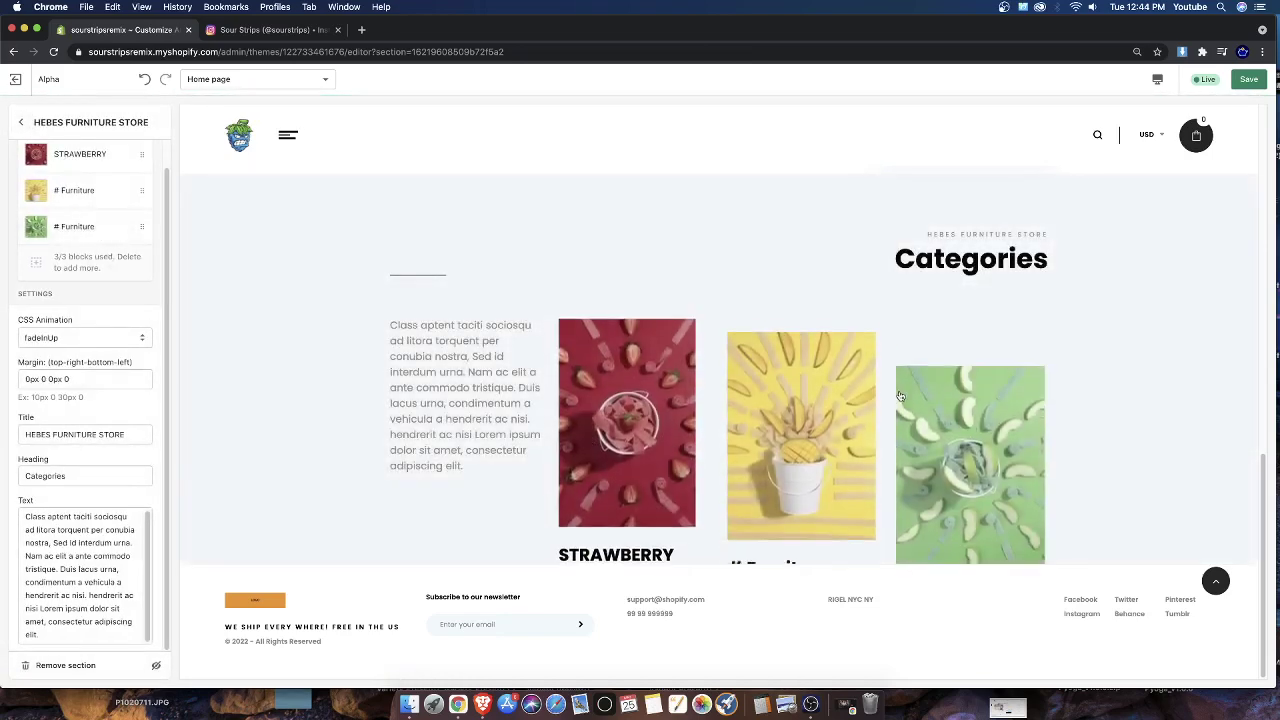
Change the title of the mango image block to MANGO and return to the section settings
{"action": "left_click", "coordinate": [44, 193]}
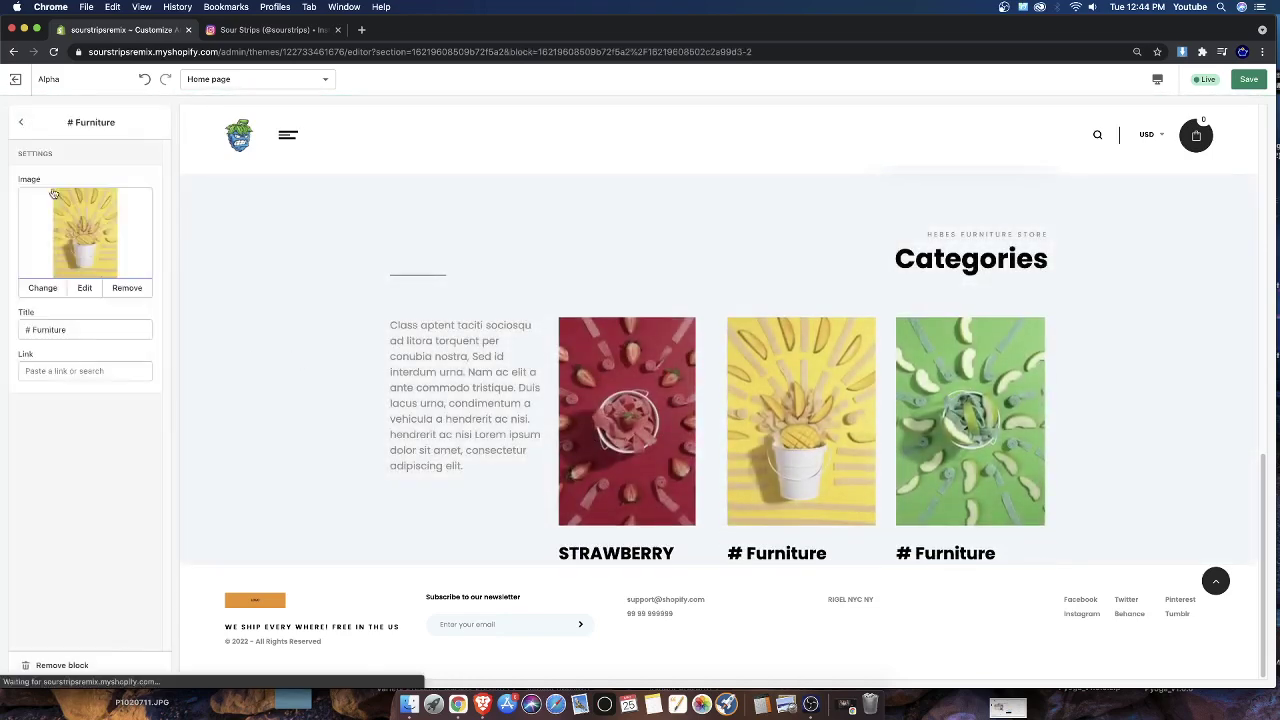
{"action": "triple_click", "coordinate": [60, 329]}
{"action": "key", "text": "BackSpace"}
{"action": "type", "text": "MANGO"}
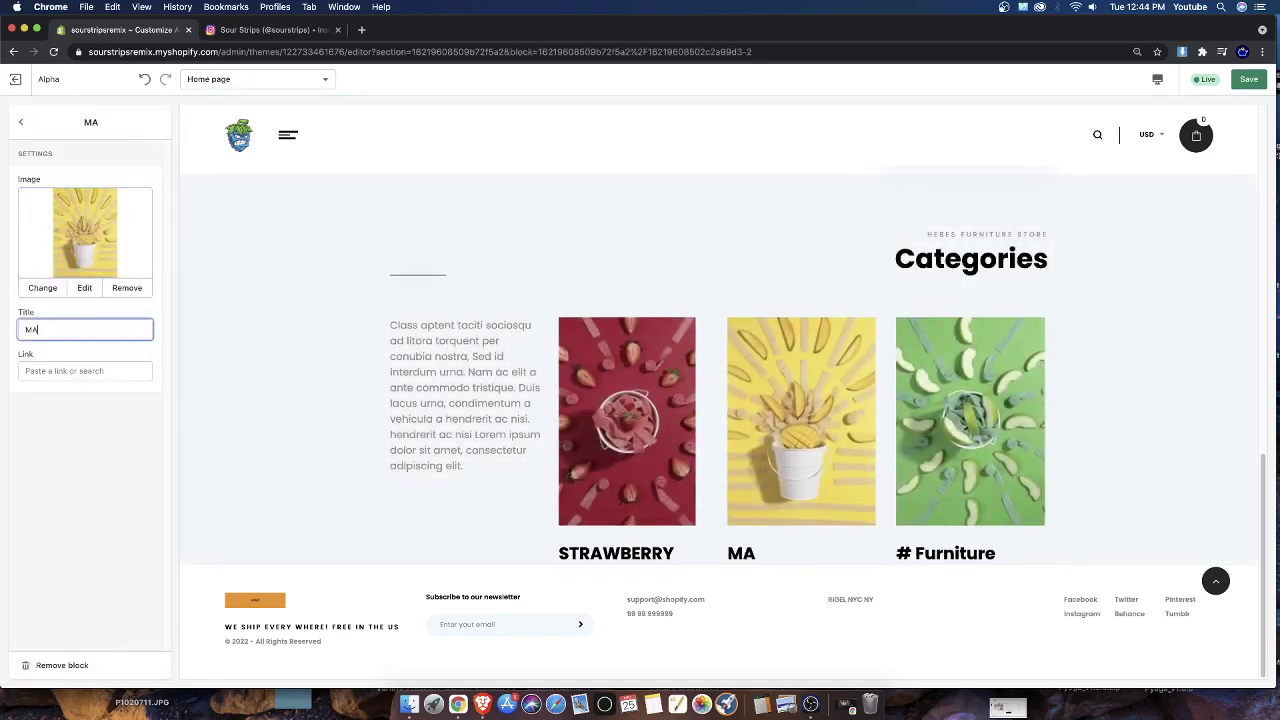
{"action": "left_click", "coordinate": [20, 122]}
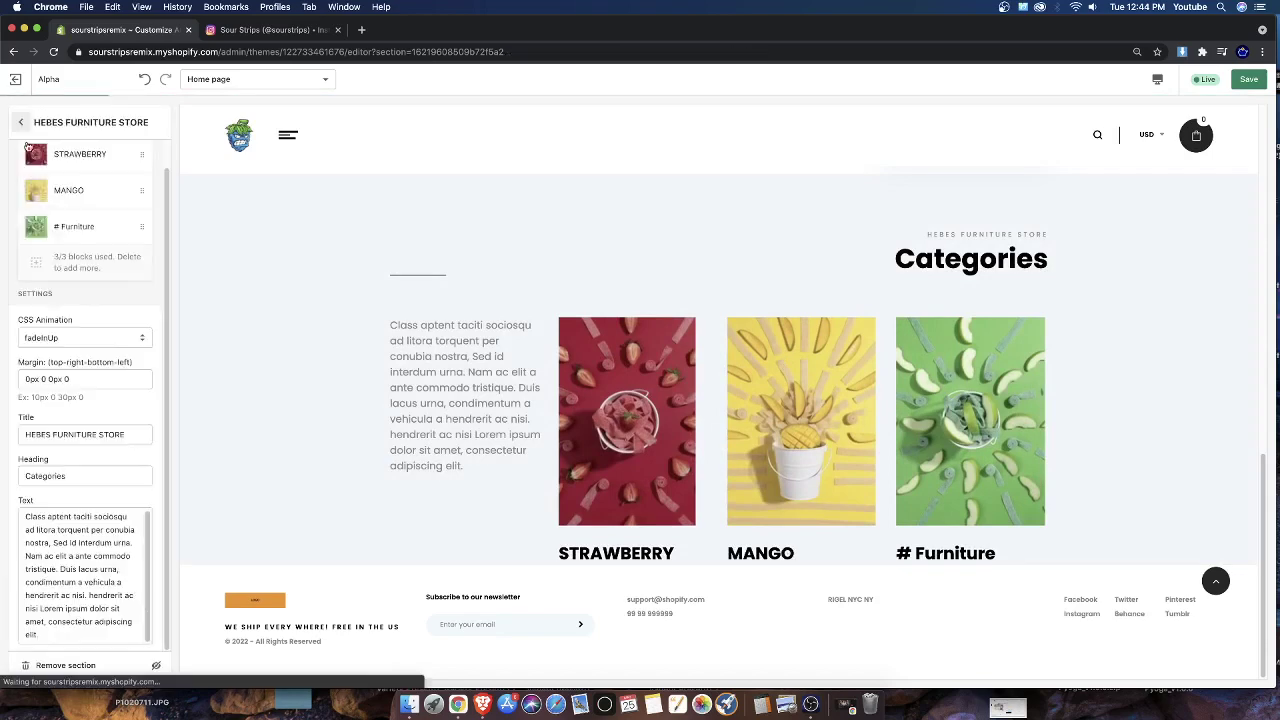
Change the title of the green apple image block to GREEN APPLE and return to the section settings
{"action": "left_click", "coordinate": [44, 223]}
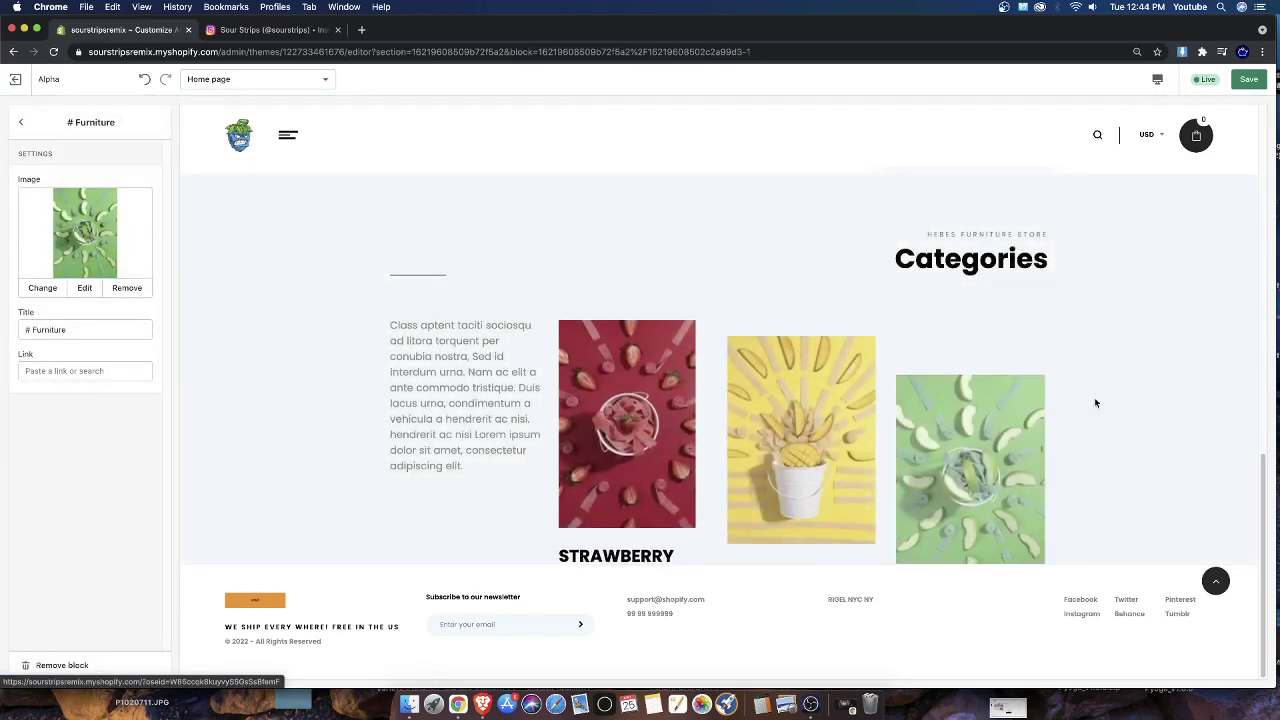
{"action": "triple_click", "coordinate": [108, 330]}
{"action": "type", "text": "GREEN APPLE"}
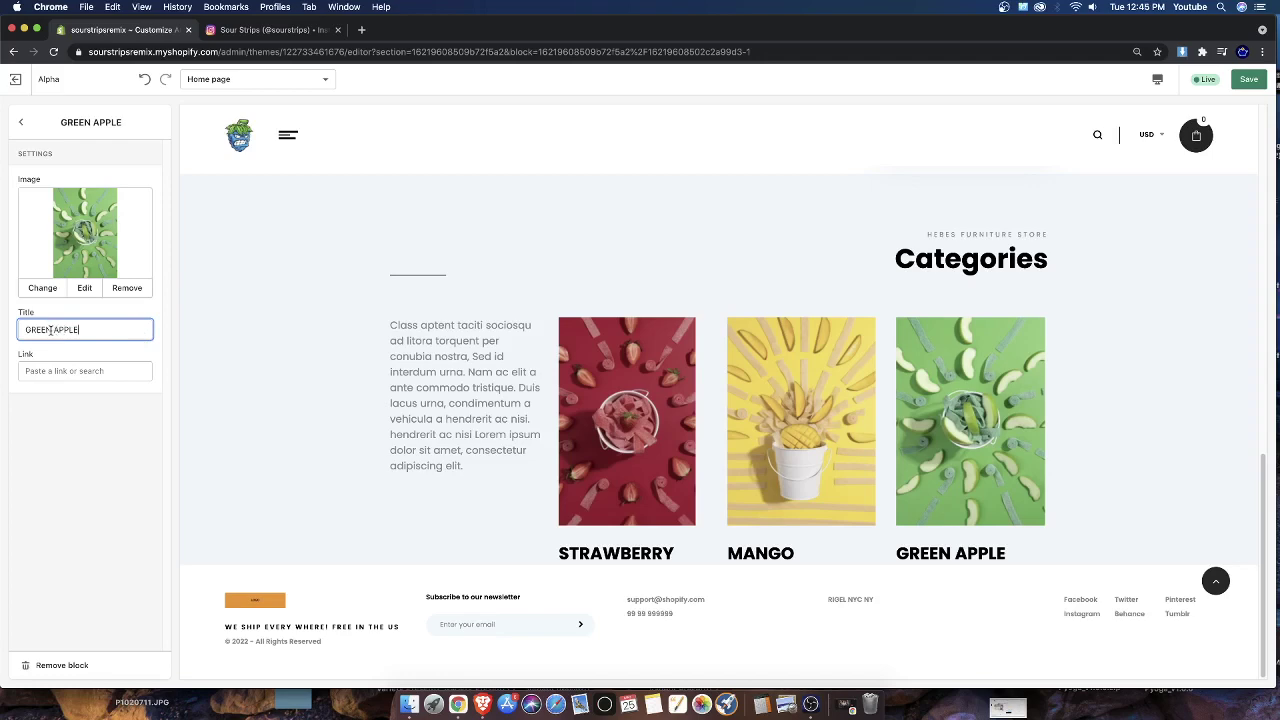
{"action": "left_click", "coordinate": [20, 122]}
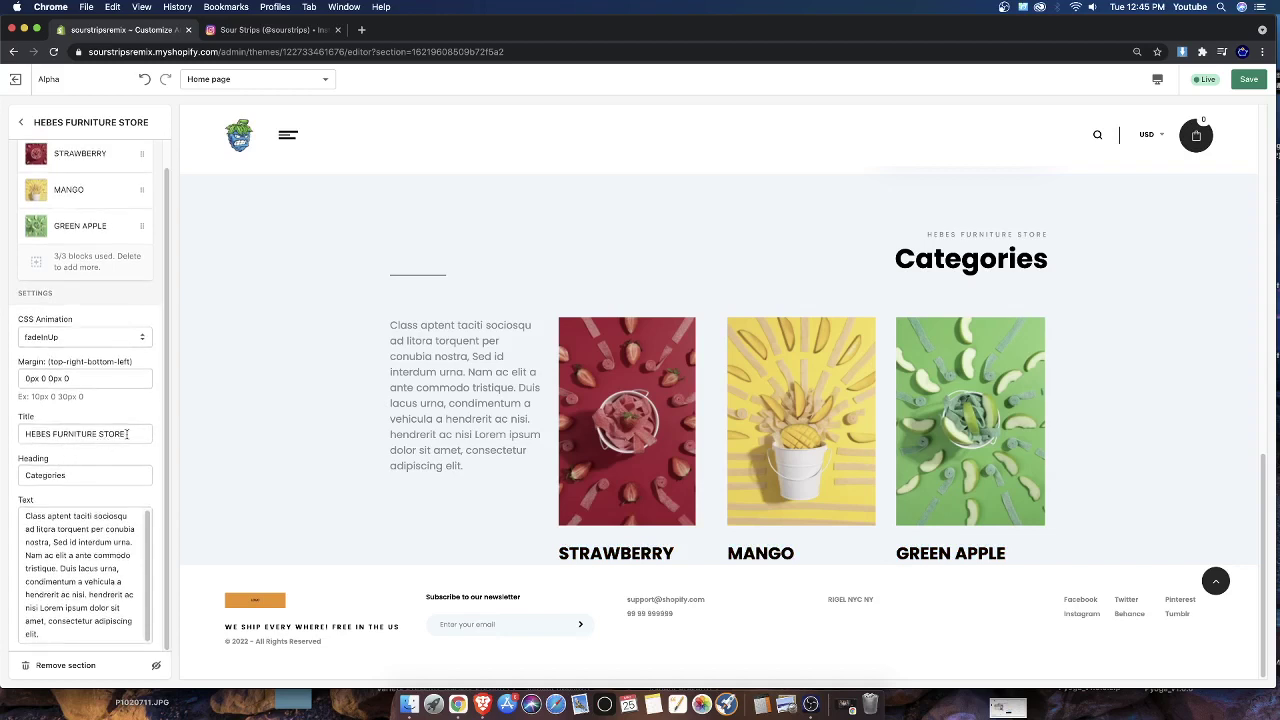
Replace the Categories section's heading with OUR TOP FAVORITE FALVORS
{"action": "triple_click", "coordinate": [66, 429]}
{"action": "left_click_drag", "start_coordinate": [424, 250], "coordinate": [470, 284]}
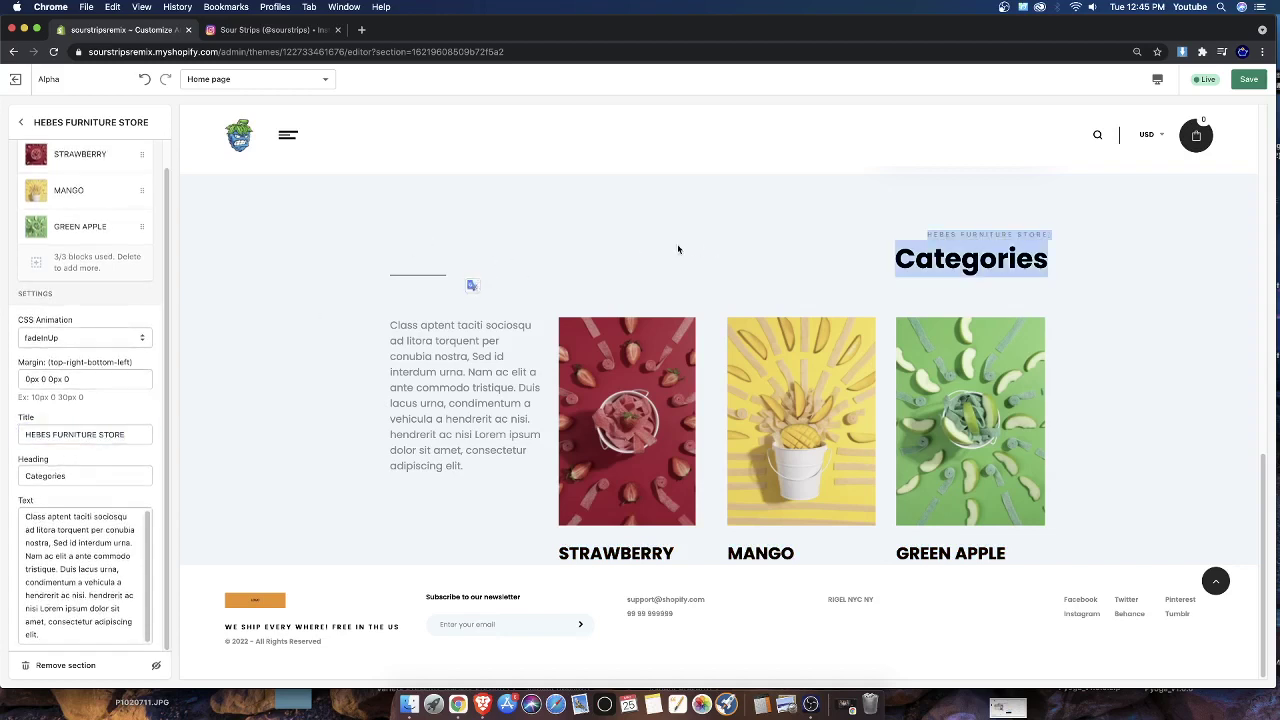
{"action": "left_click", "coordinate": [100, 435]}
{"action": "left_click_drag", "start_coordinate": [86, 476], "coordinate": [2, 463]}
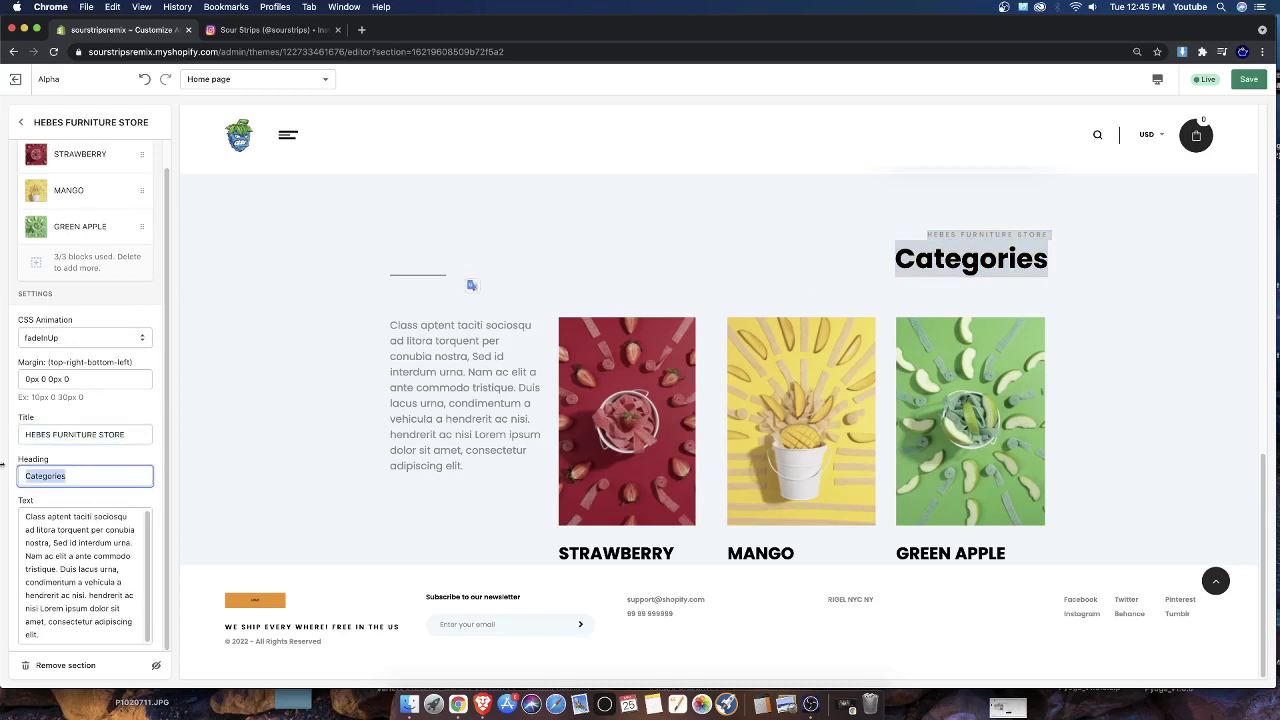
{"action": "type", "text": "OUT"}
{"action": "key", "text": "BackSpace"}
{"action": "type", "text": "R "}
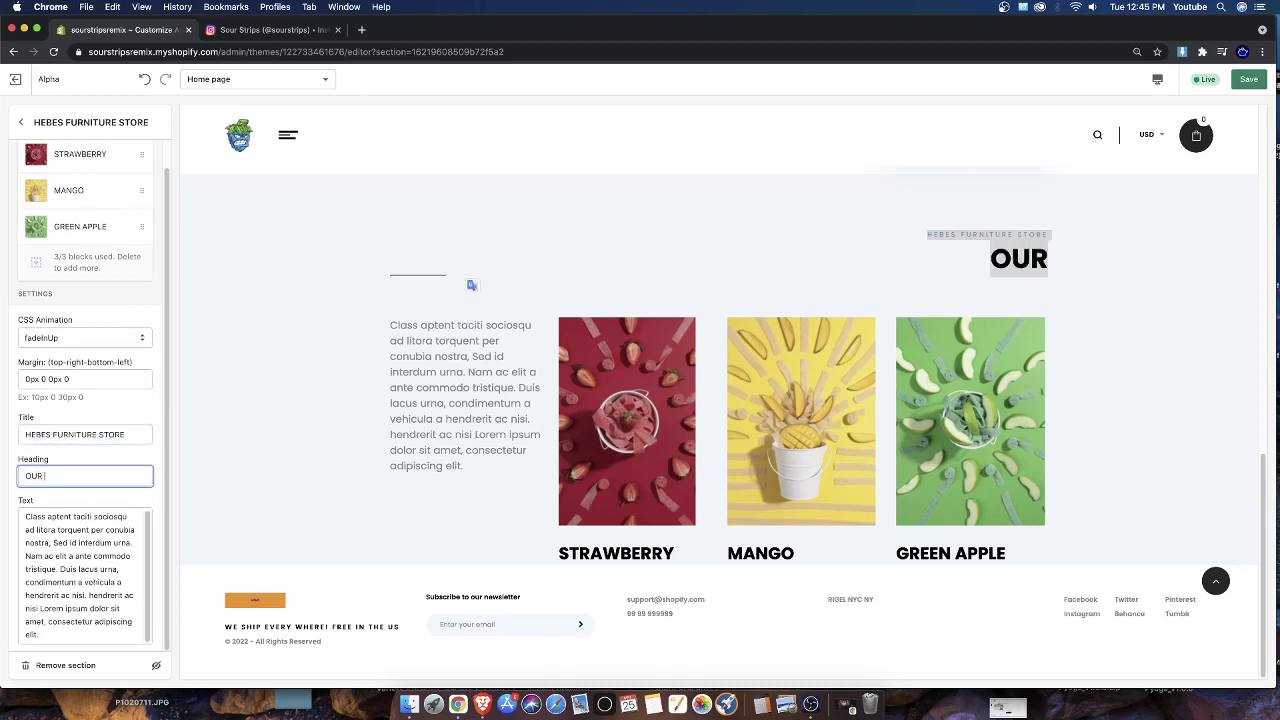
{"action": "type", "text": "TOP FAVORIT"}
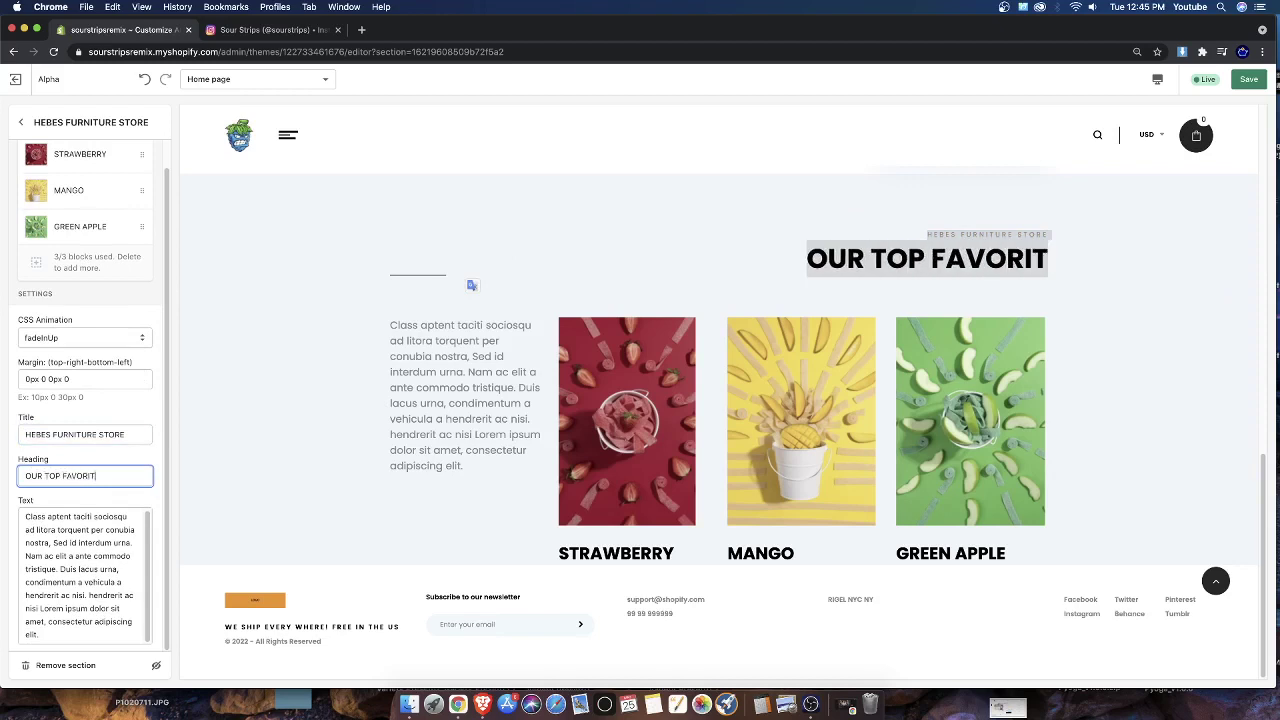
{"action": "type", "text": "E FALVORS"}
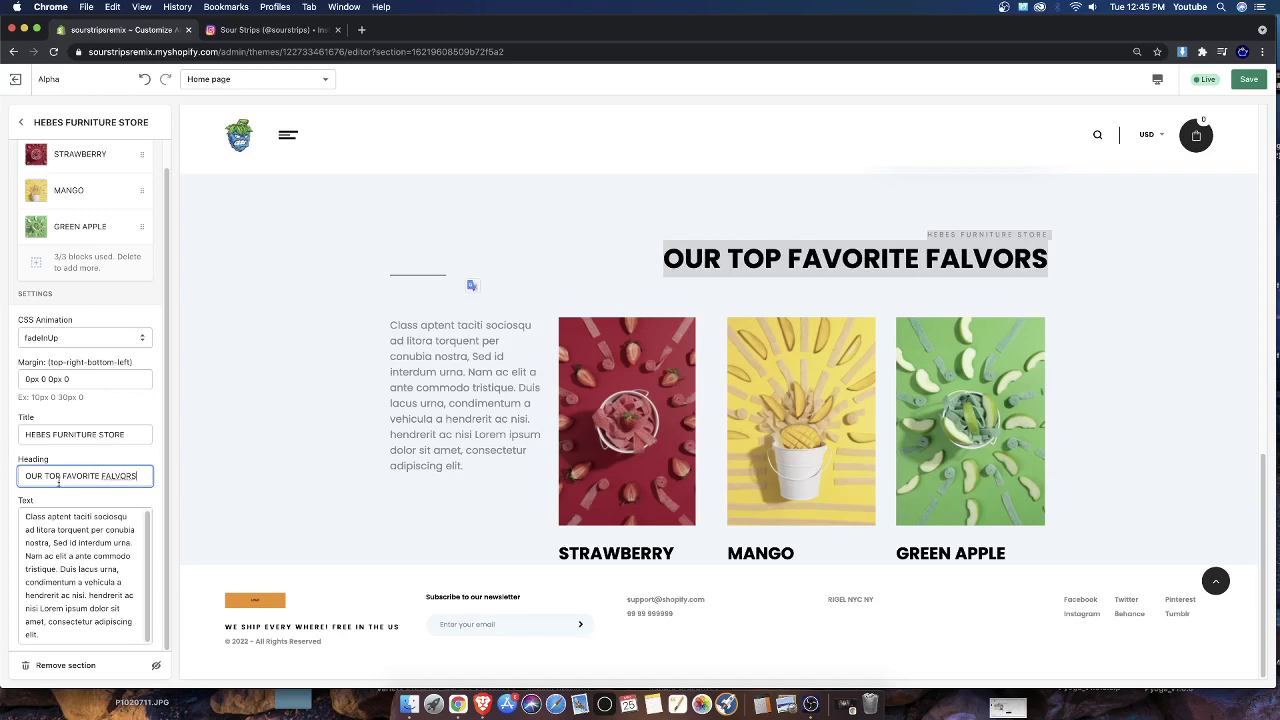
Correct the spelling of FLAVORS in the section heading and shorten the heading to FAVORITE FLAVORS
{"action": "right_click", "coordinate": [121, 477]}
{"action": "key", "text": "Escape"}
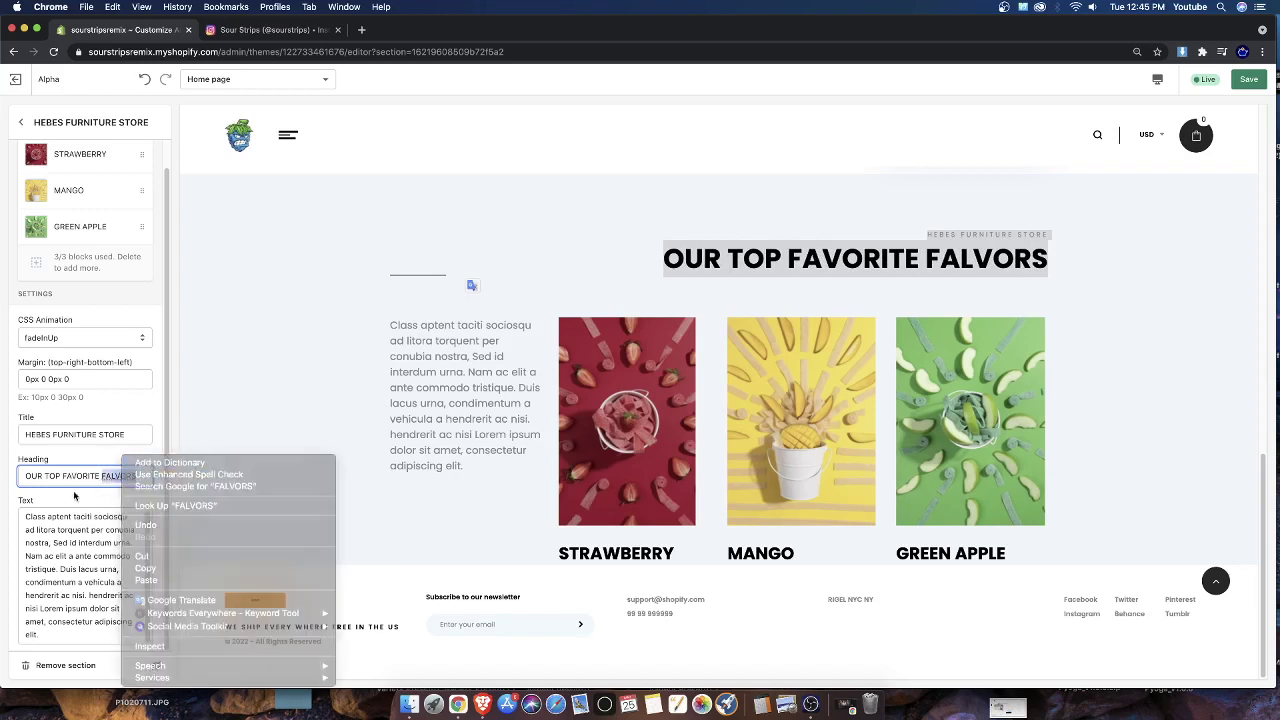
{"action": "left_click", "coordinate": [113, 477]}
{"action": "key", "text": "BackSpace"}
{"action": "type", "text": "A"}
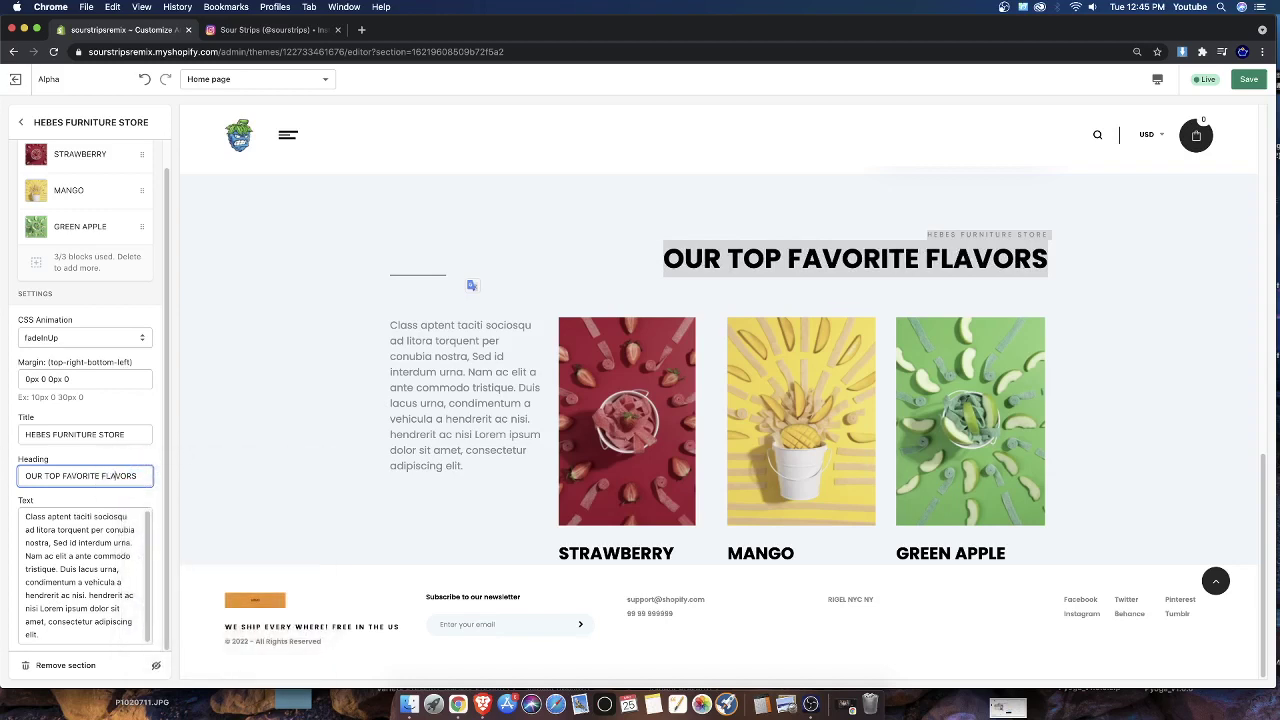
{"action": "left_click_drag", "start_coordinate": [62, 474], "coordinate": [1, 470]}
{"action": "key", "text": "BackSpace"}
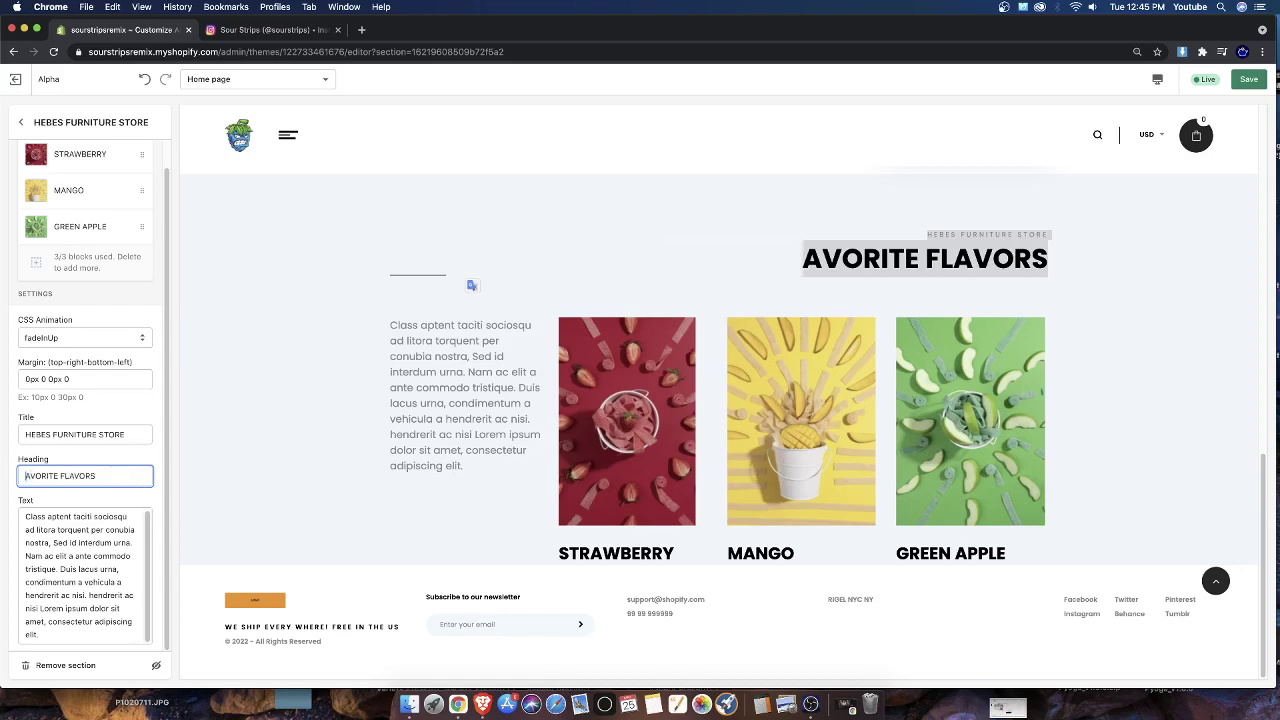
Change the section's title above the heading to SEE WHAT WE CAN OFFER
{"action": "key", "text": "shift+Tab"}
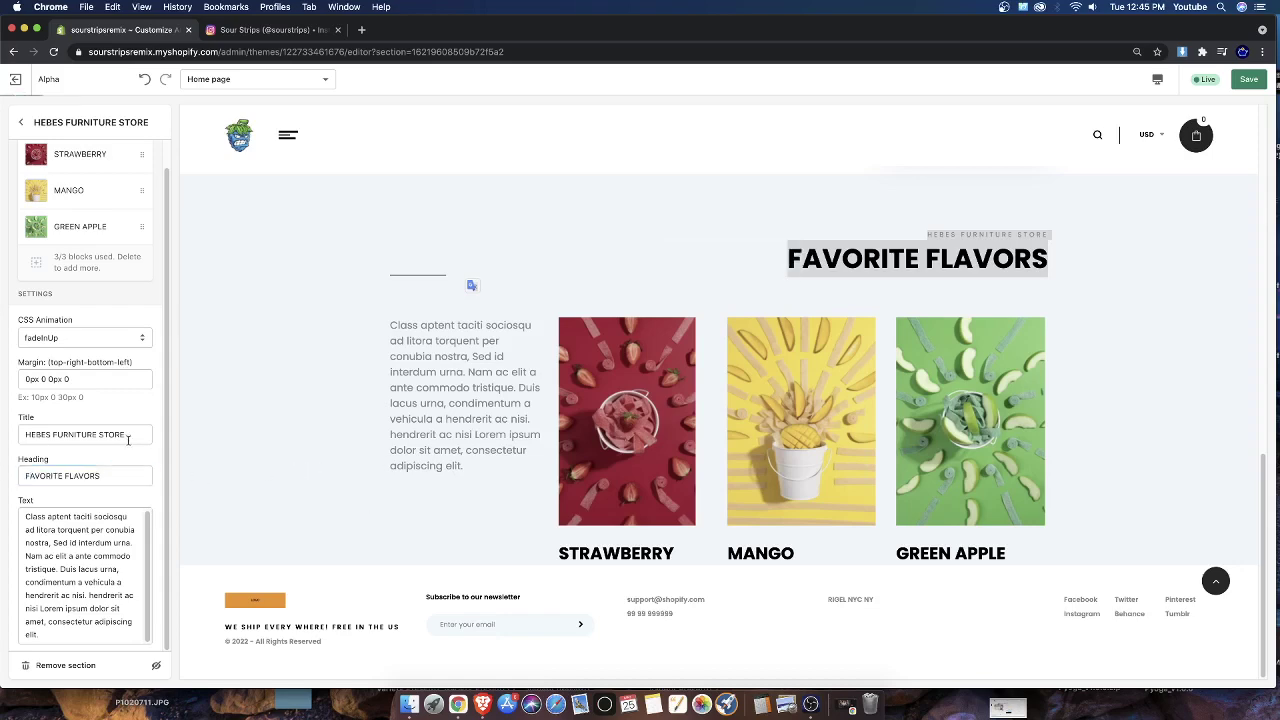
{"action": "type", "text": "SEE"}
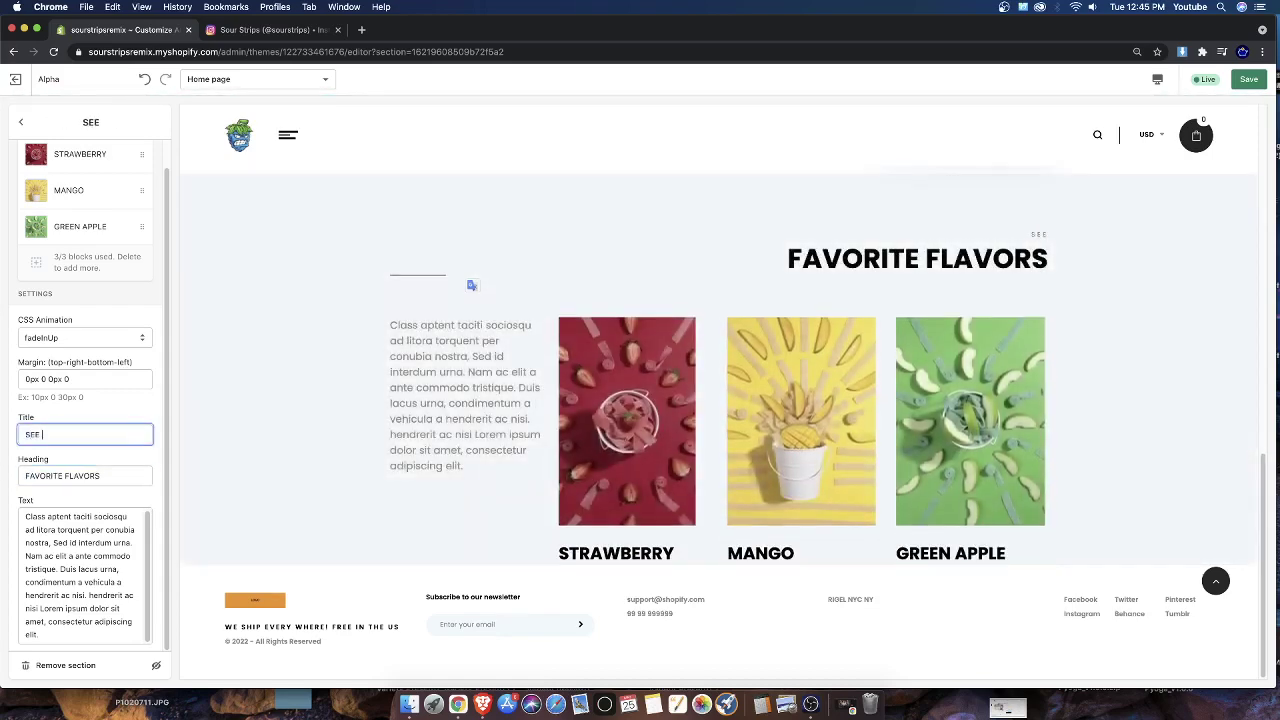
{"action": "type", "text": " WHAT WE CA"}
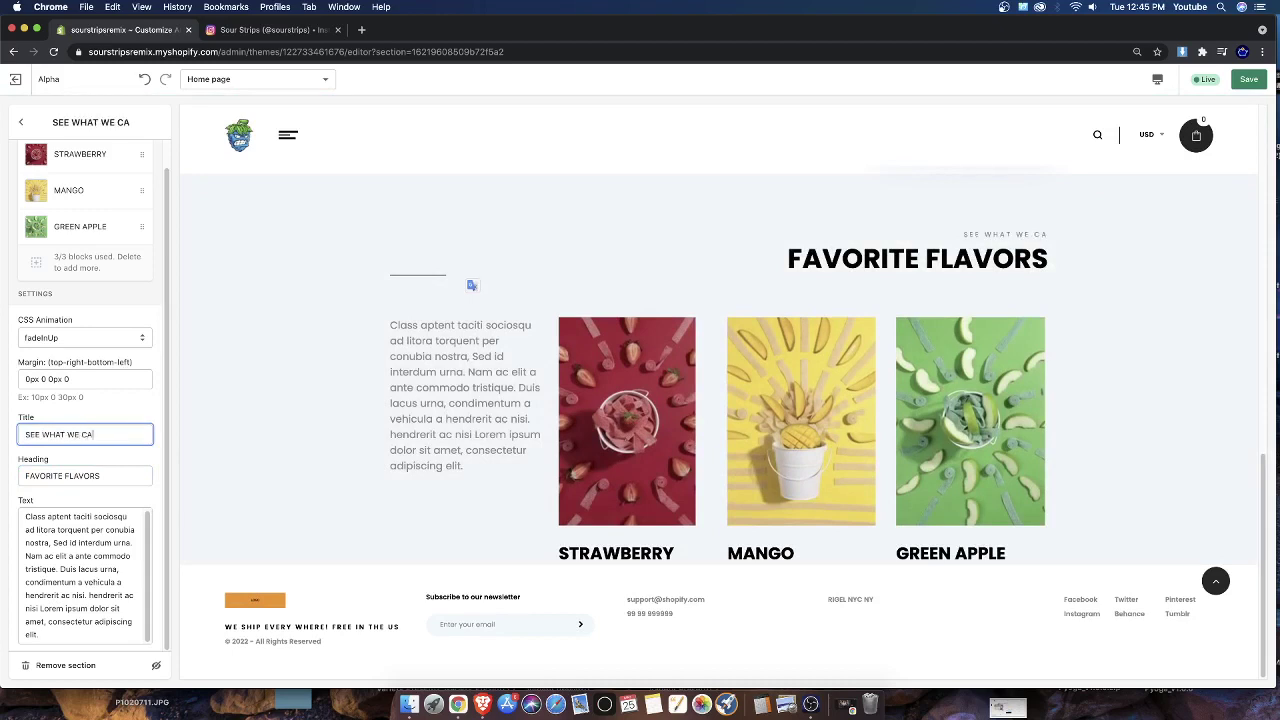
{"action": "type", "text": "N OFFER"}
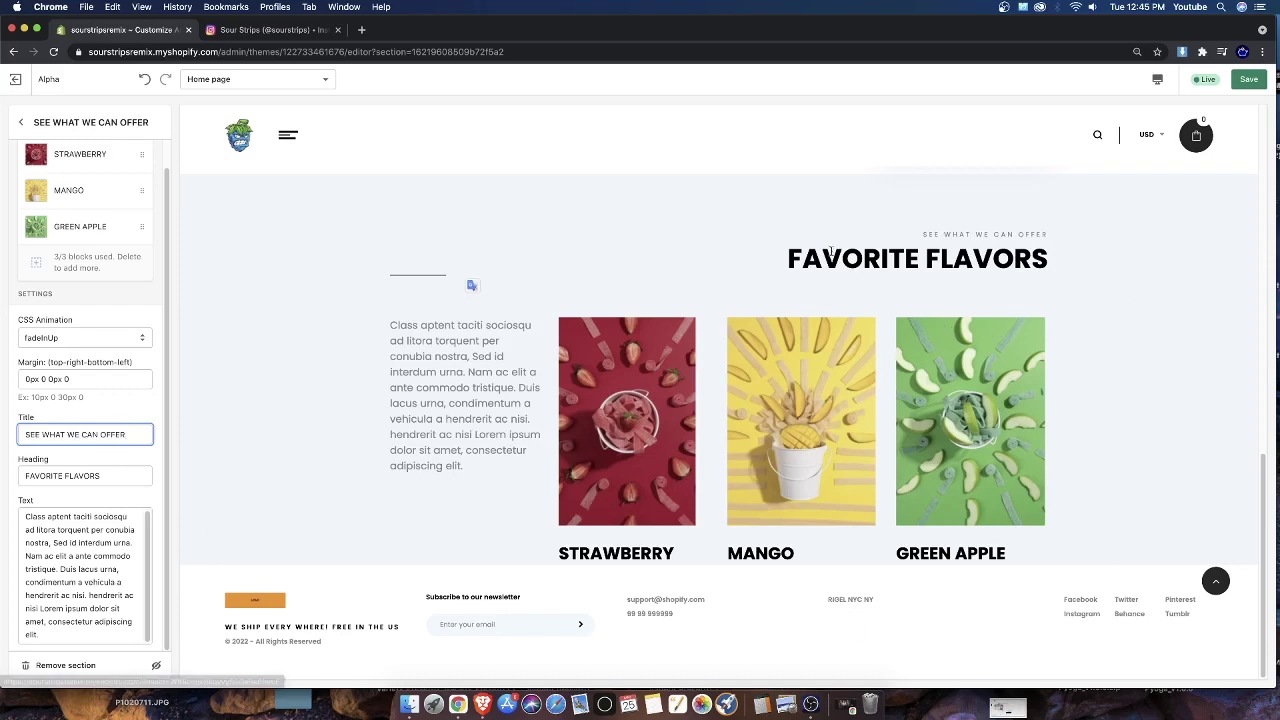
{"action": "left_click_drag", "start_coordinate": [788, 259], "coordinate": [1011, 314]}
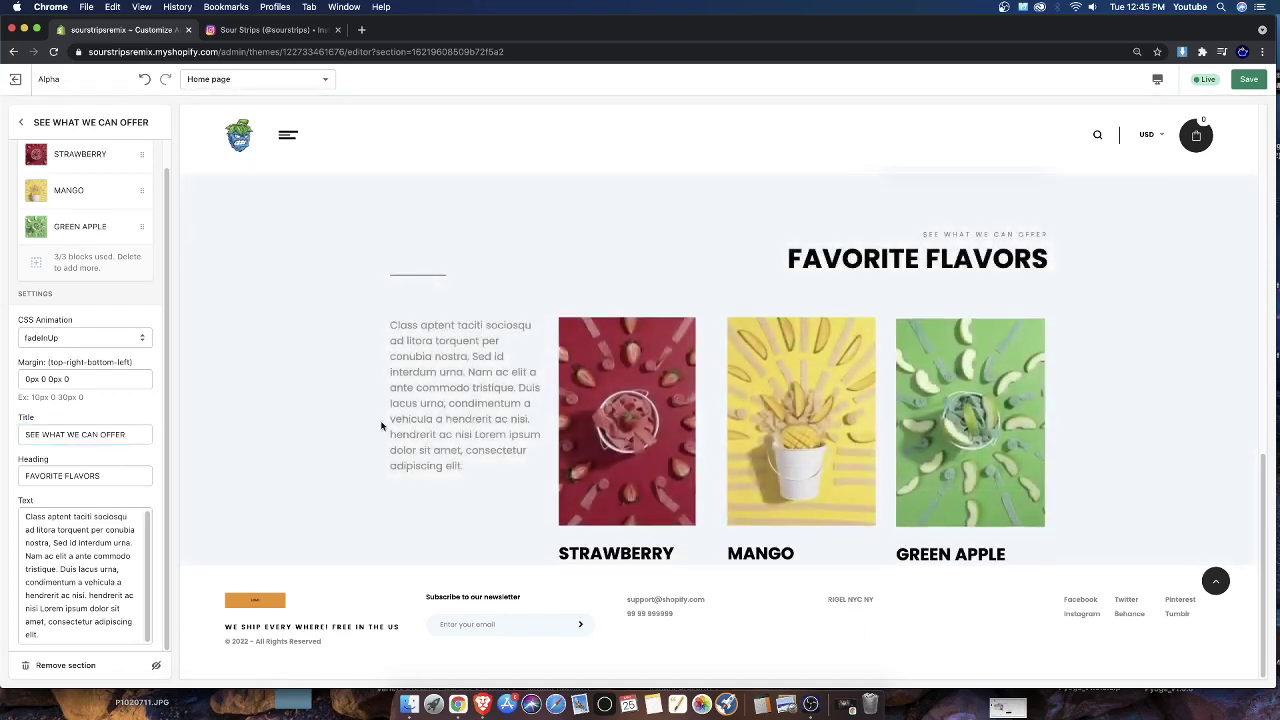
{"action": "left_click_drag", "start_coordinate": [470, 412], "coordinate": [443, 452]}
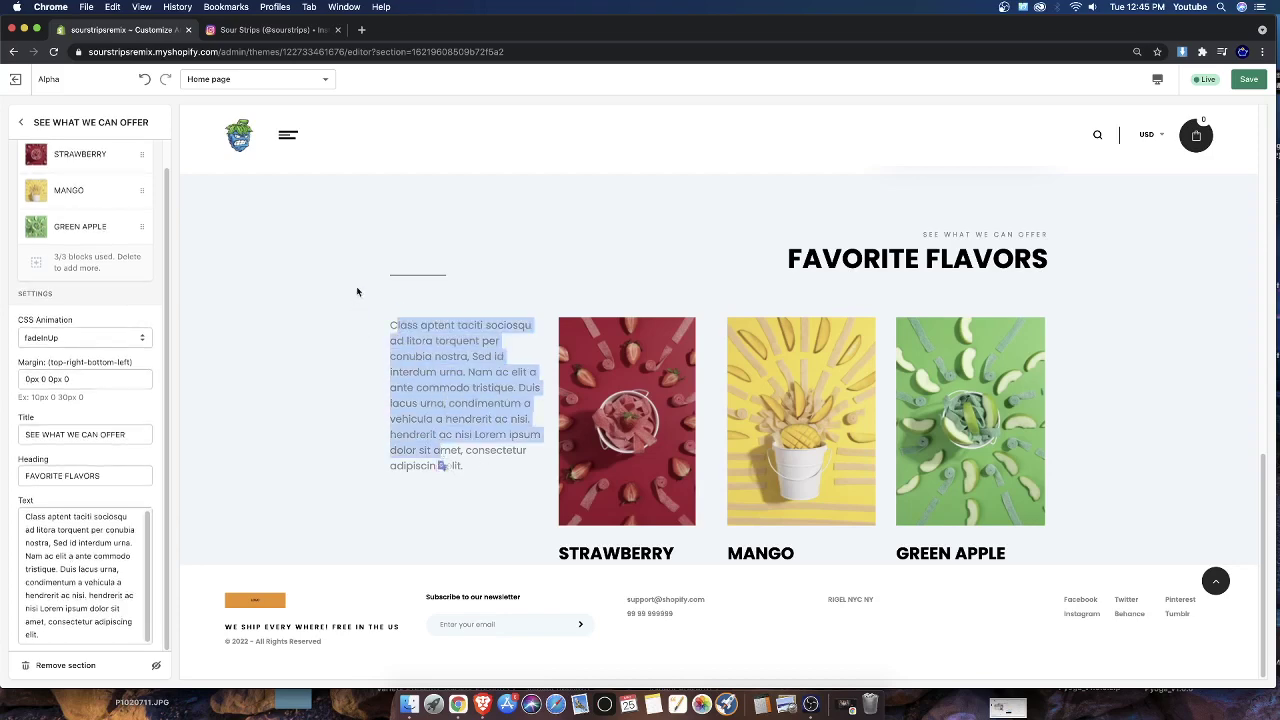
{"action": "left_click", "coordinate": [496, 408]}
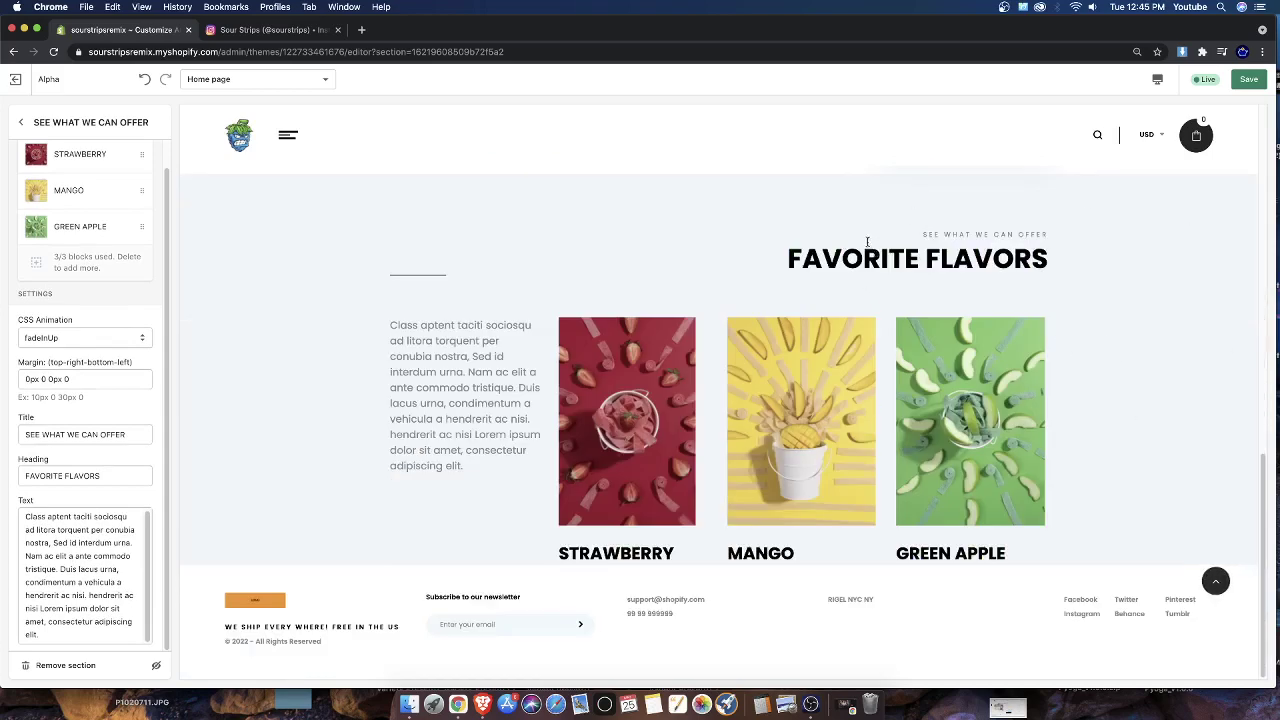
{"action": "left_click_drag", "start_coordinate": [867, 241], "coordinate": [1046, 238]}
{"action": "left_click_drag", "start_coordinate": [751, 263], "coordinate": [1046, 255]}
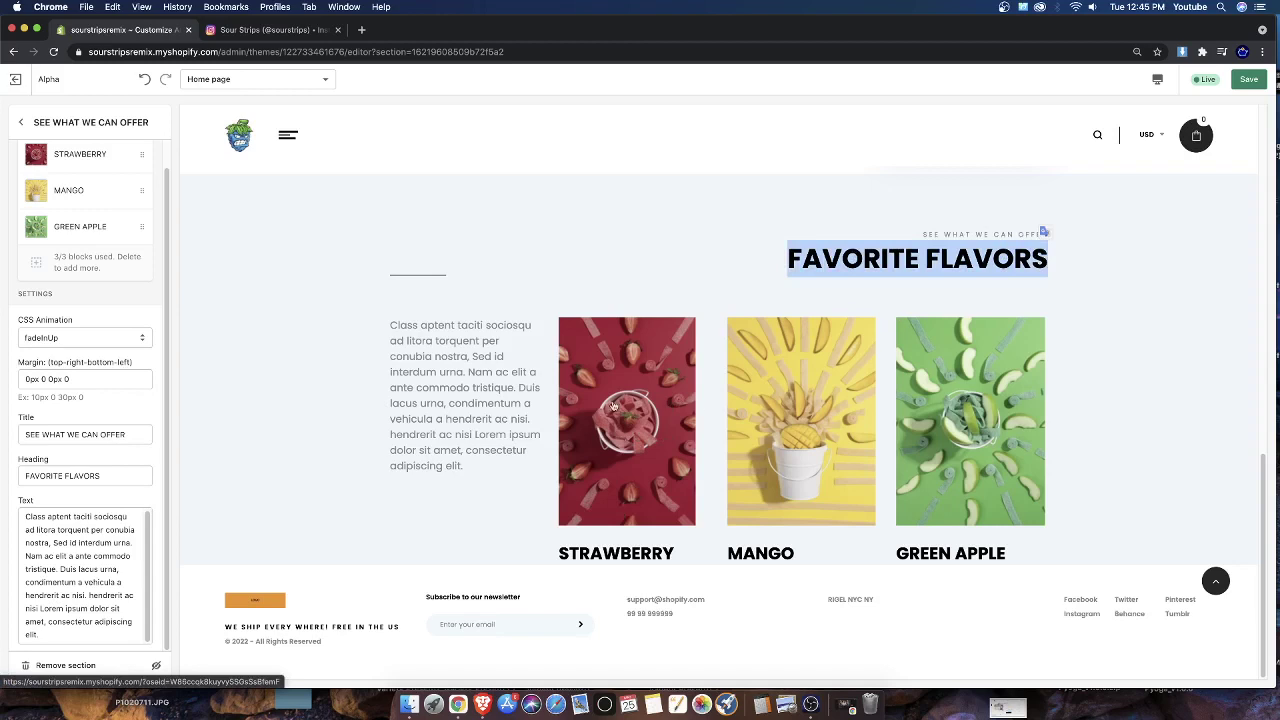
Link the STRAWBERRY image block to the Strawberry product and return to the section settings
{"action": "scroll", "coordinate": [80, 250], "scroll_direction": "up", "scroll_amount": 1}
{"action": "left_click", "coordinate": [70, 182]}
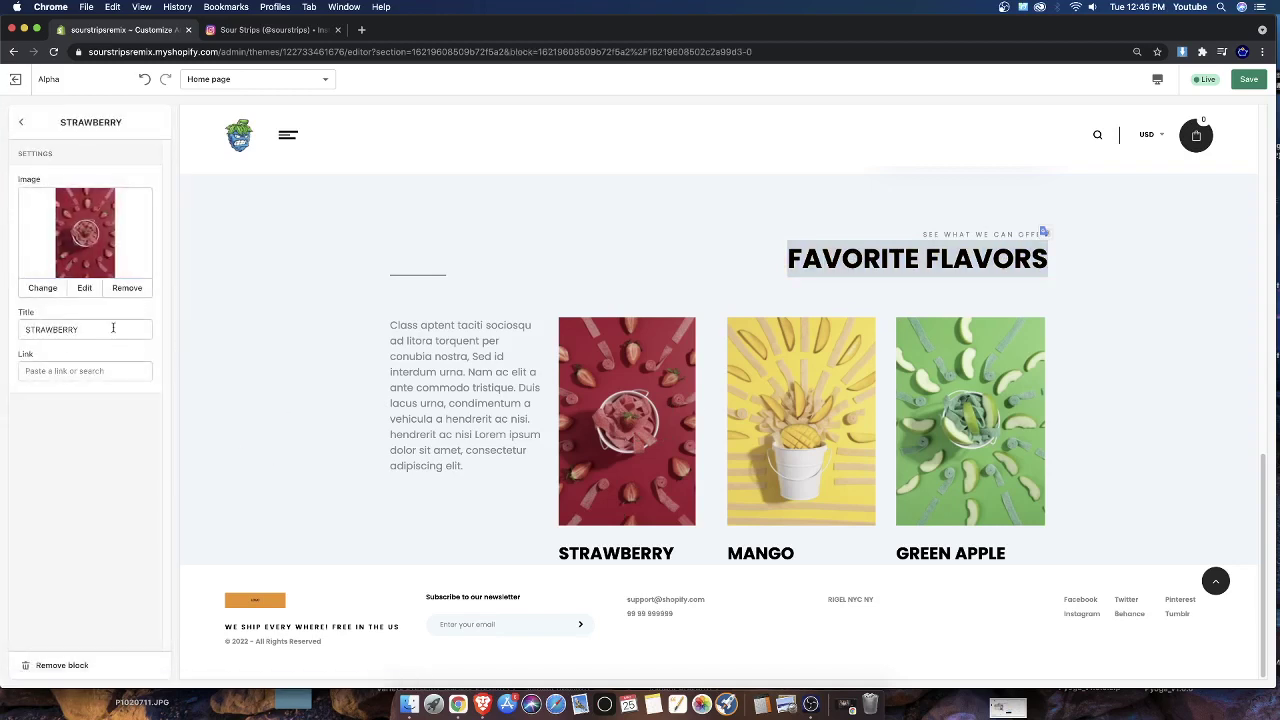
{"action": "left_click", "coordinate": [80, 372]}
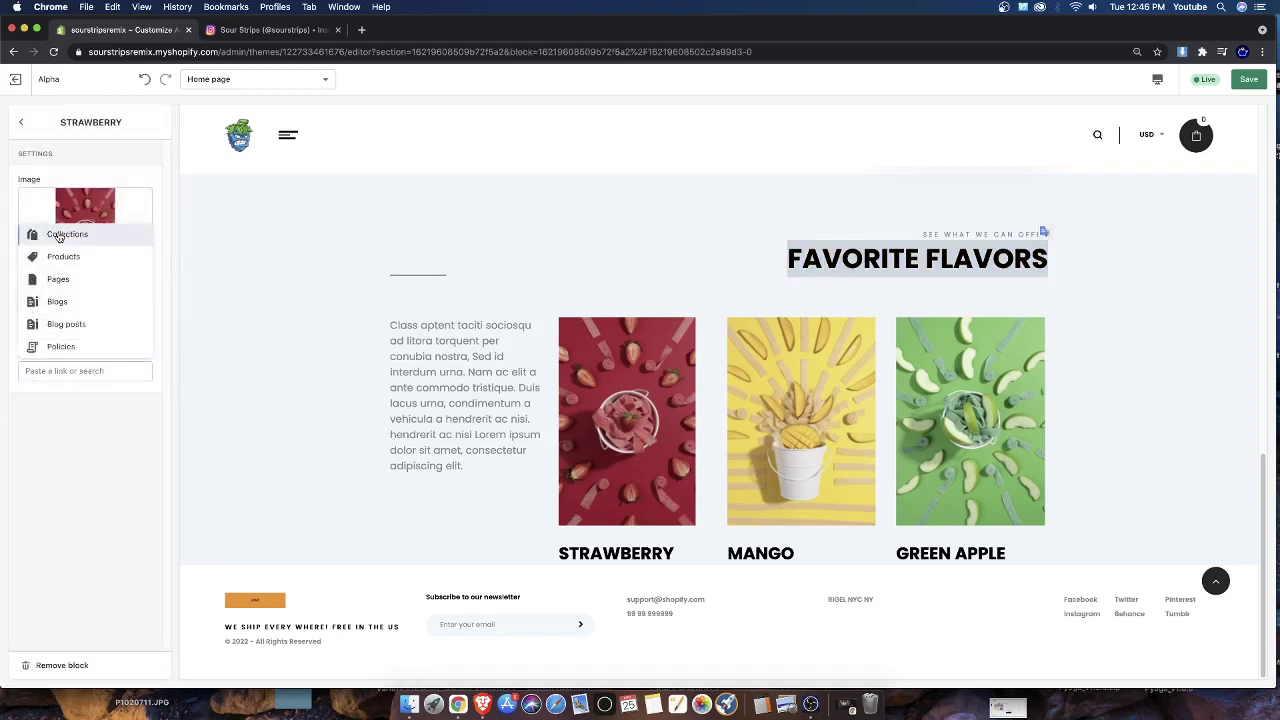
{"action": "left_click", "coordinate": [62, 259]}
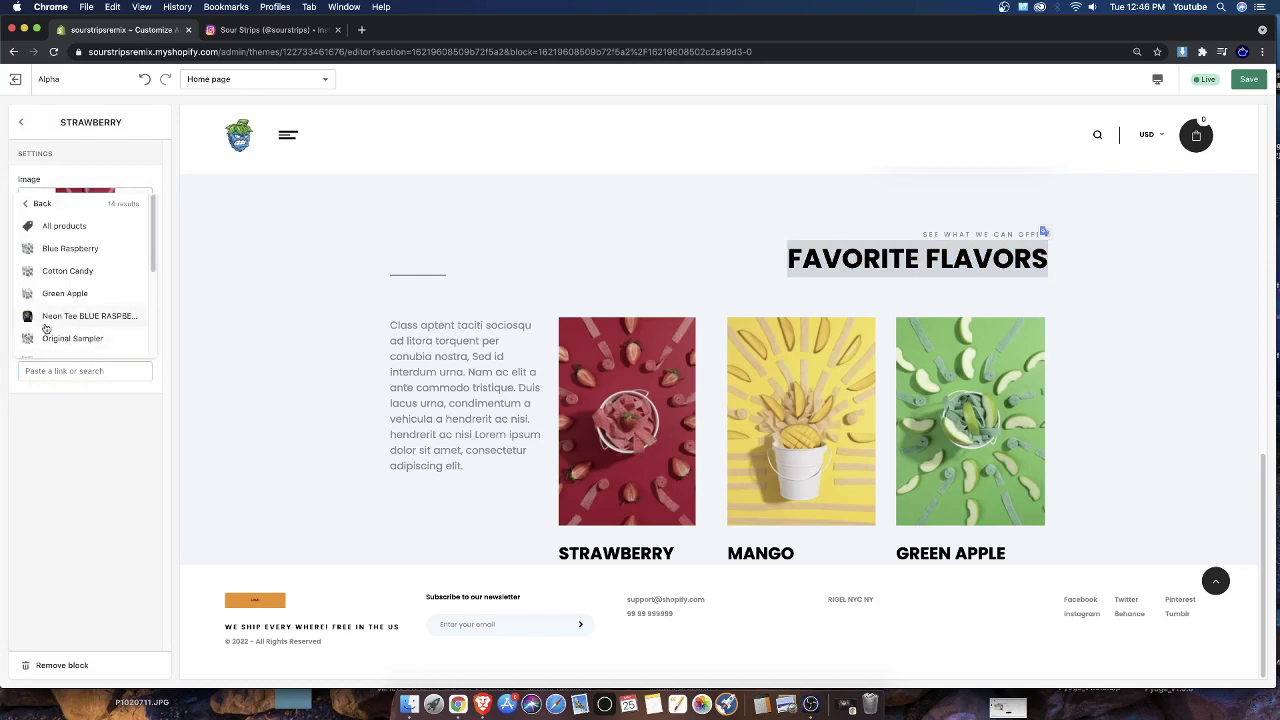
{"action": "scroll", "coordinate": [48, 330], "scroll_direction": "down", "scroll_amount": 2}
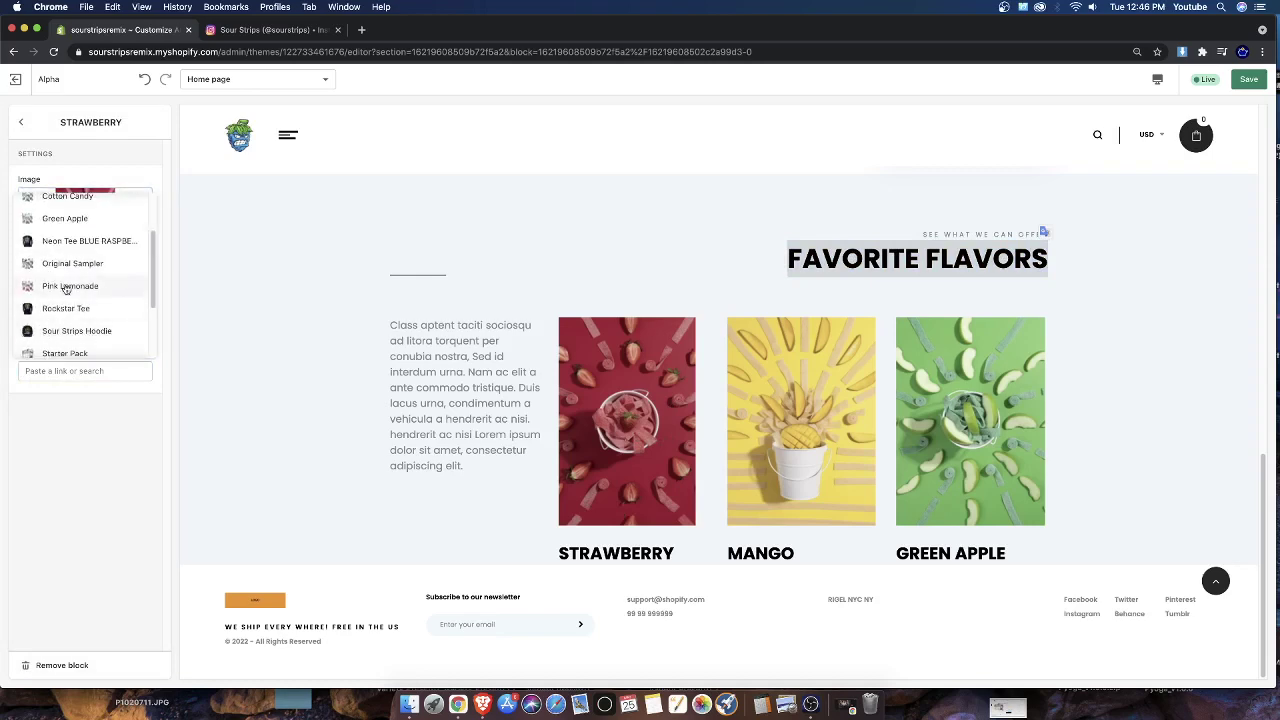
{"action": "scroll", "coordinate": [60, 300], "scroll_direction": "down", "scroll_amount": 2}
{"action": "left_click", "coordinate": [58, 342]}
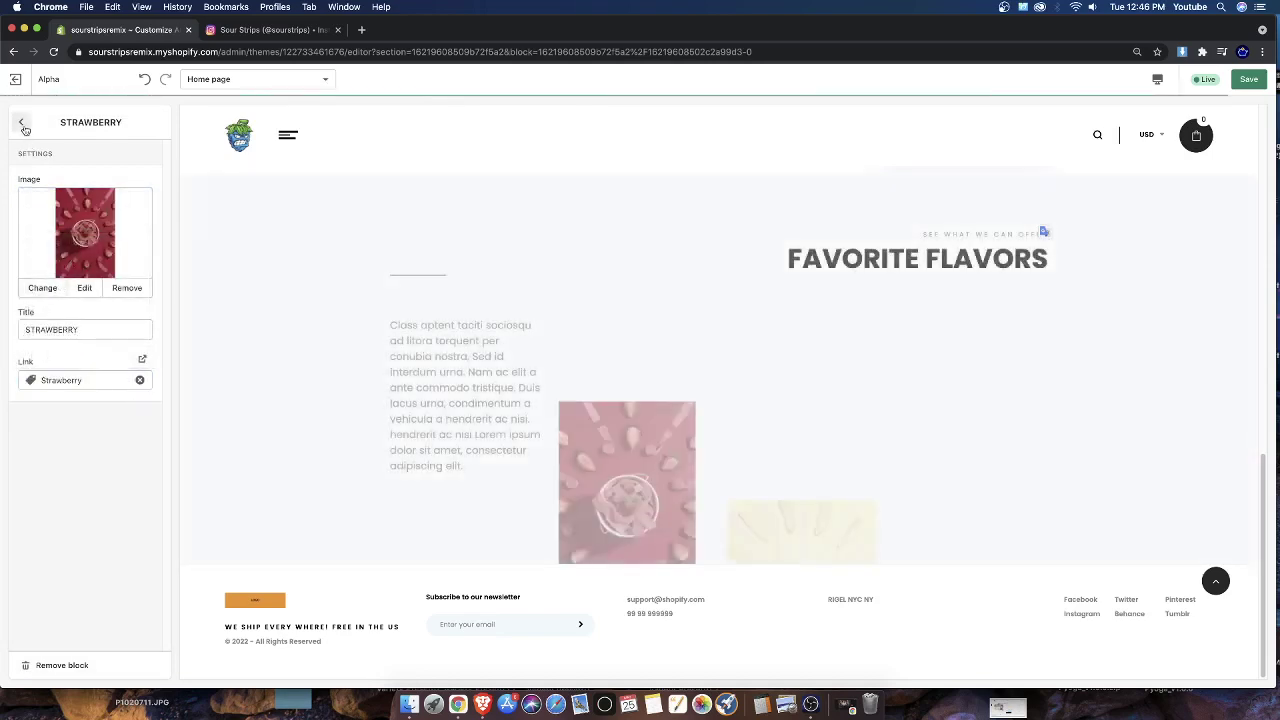
{"action": "left_click", "coordinate": [20, 122]}
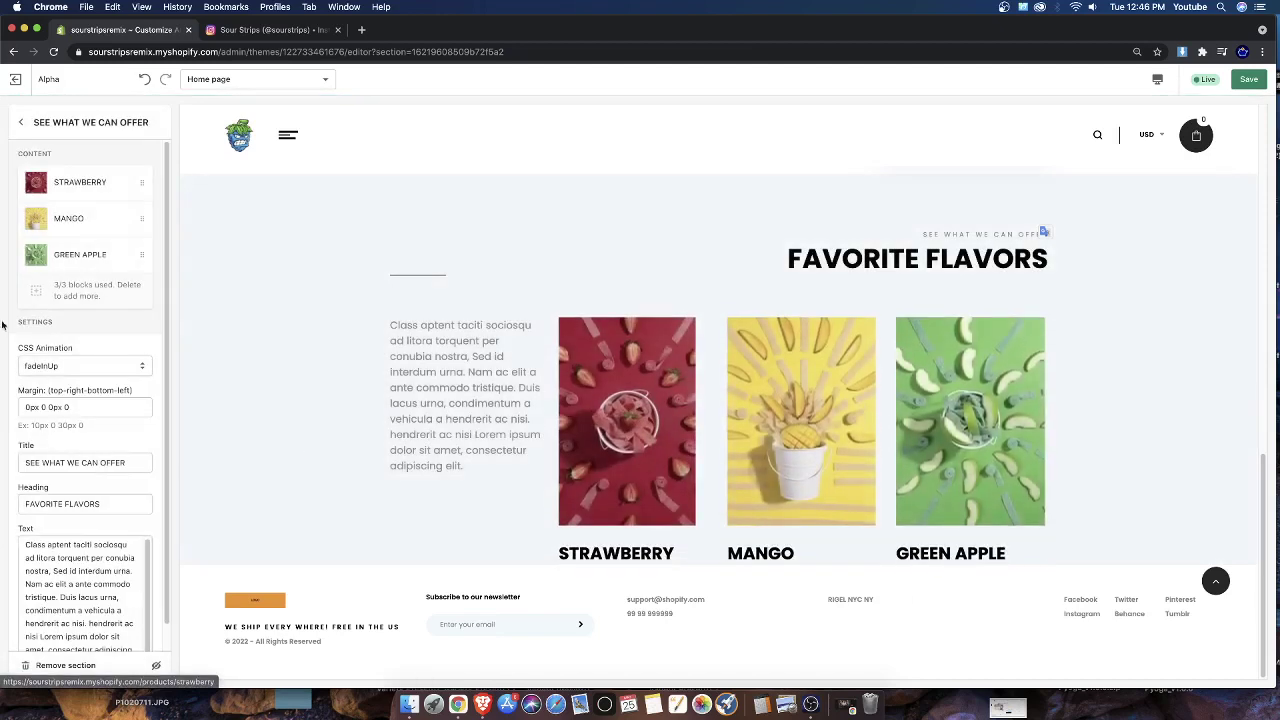
Link the MANGO image block to the Tropical Mango product and return to the section settings
{"action": "left_click", "coordinate": [66, 220]}
{"action": "left_click", "coordinate": [58, 368]}
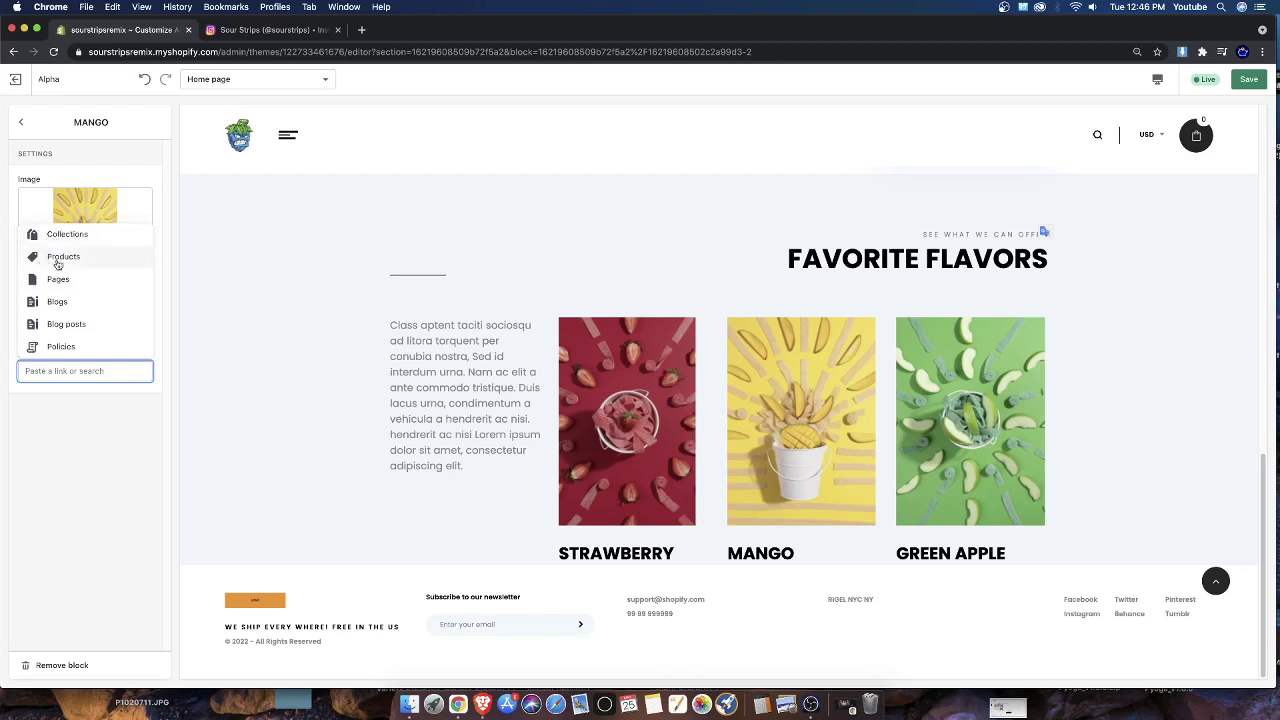
{"action": "left_click", "coordinate": [62, 257]}
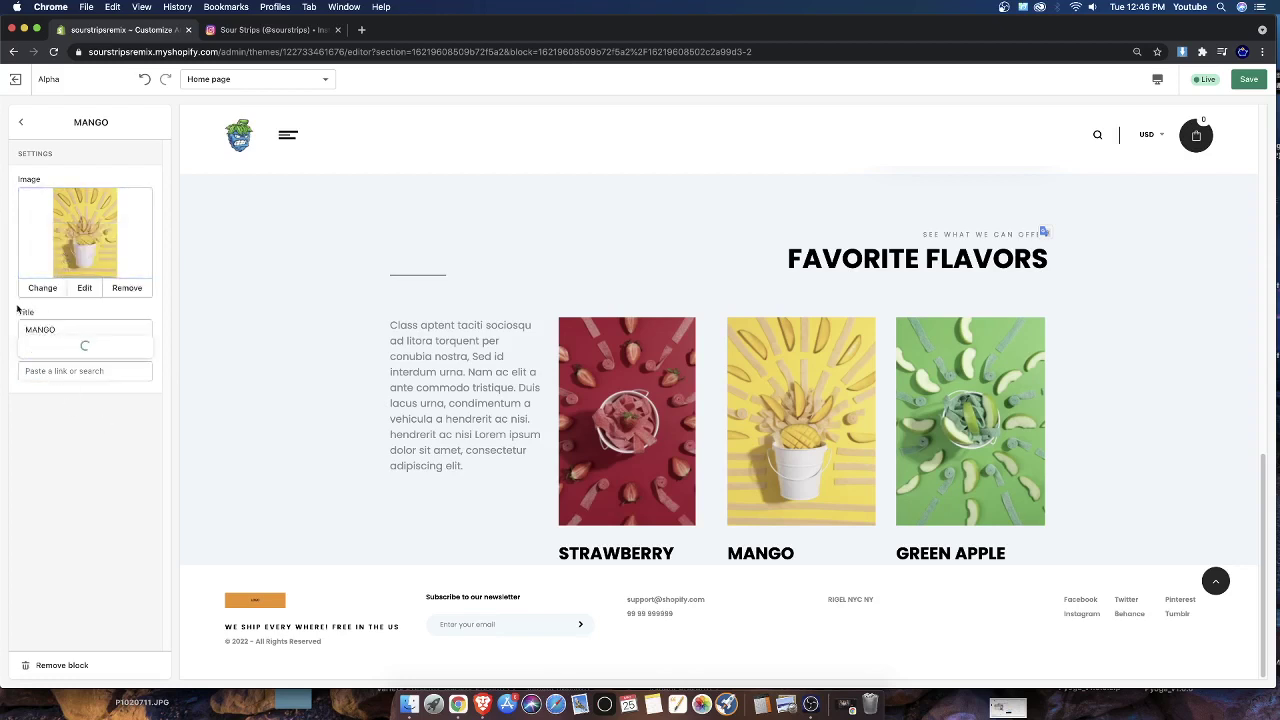
{"action": "scroll", "coordinate": [80, 331], "scroll_direction": "down", "scroll_amount": 3}
{"action": "left_click", "coordinate": [78, 326]}
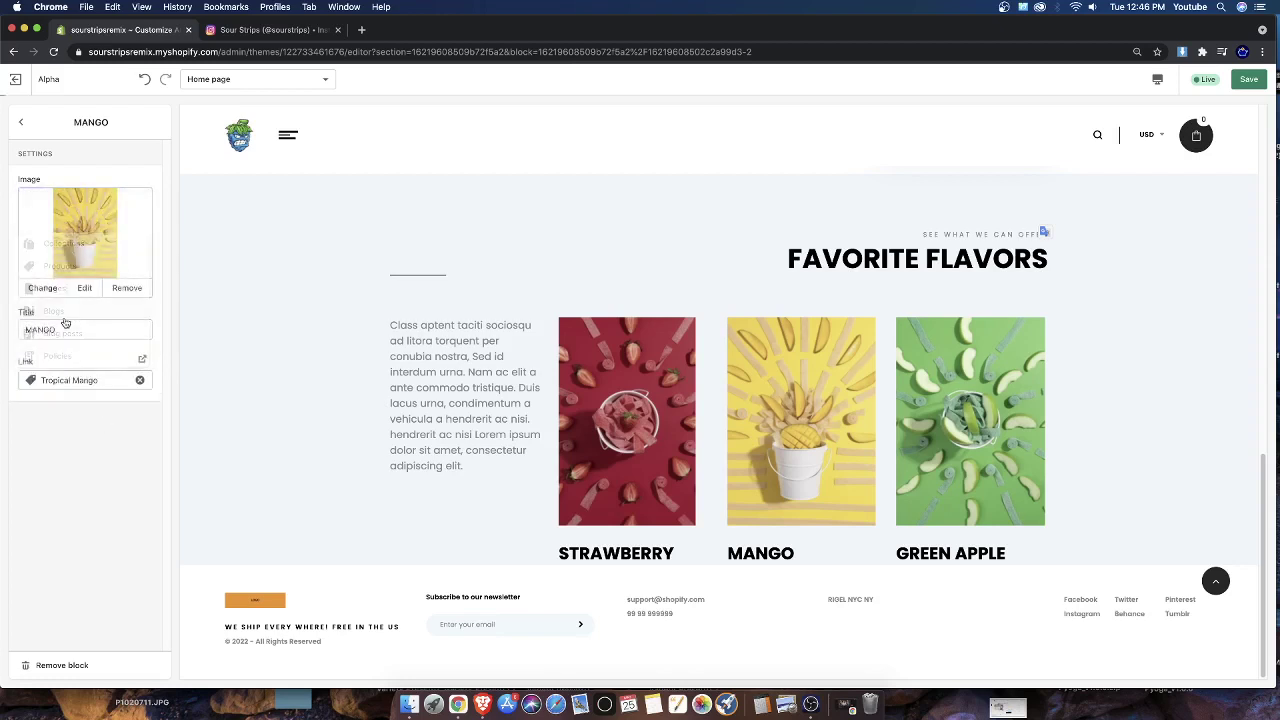
{"action": "left_click", "coordinate": [24, 121]}
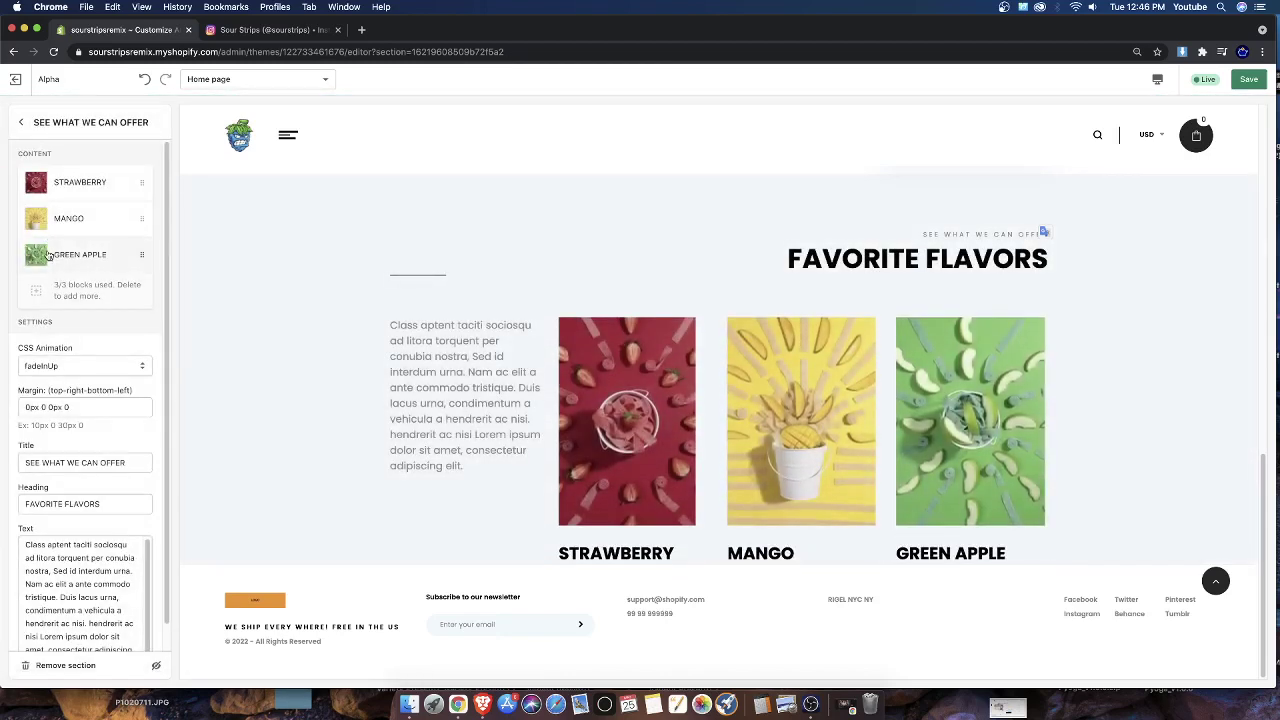
Link the GREEN APPLE image block to the Green Apple product and save the theme changes
{"action": "left_click", "coordinate": [60, 251]}
{"action": "left_click", "coordinate": [72, 372]}
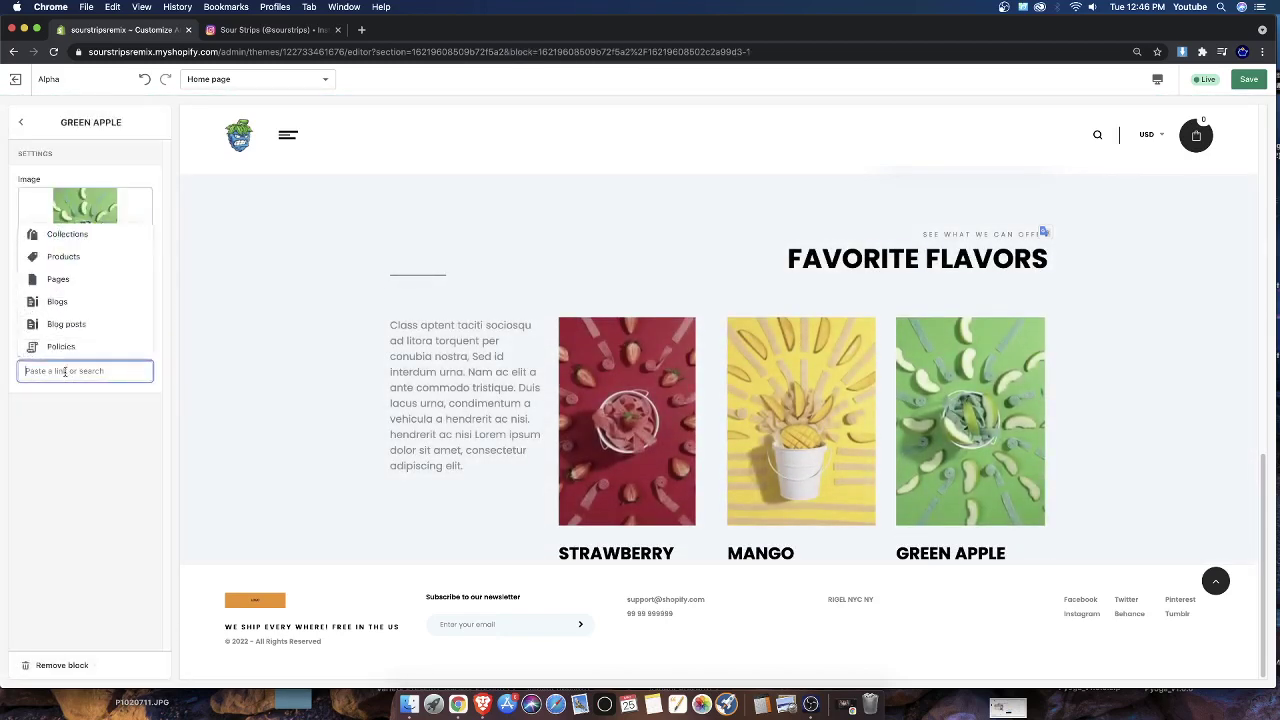
{"action": "left_click", "coordinate": [56, 253]}
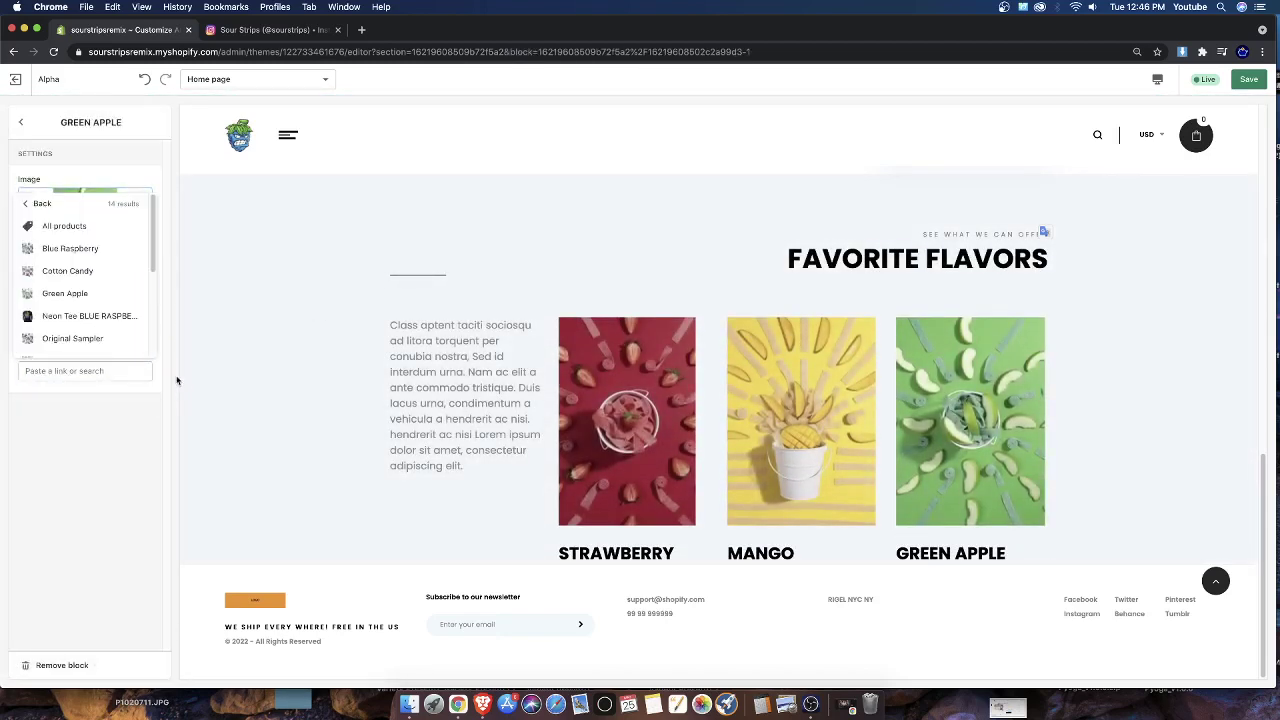
{"action": "left_click", "coordinate": [60, 293]}
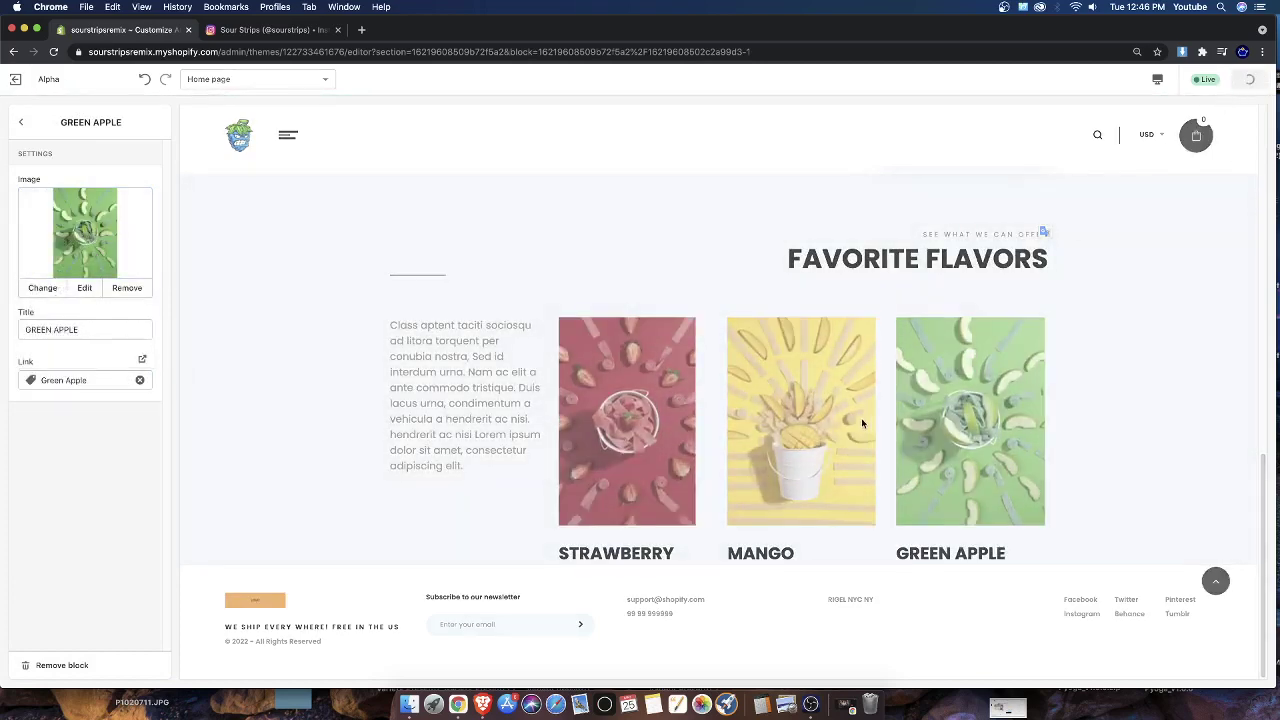
Look over the home page preview from the product blocks to the flavors section and reload the page
{"action": "scroll", "coordinate": [700, 432], "scroll_direction": "up", "scroll_amount": 10}
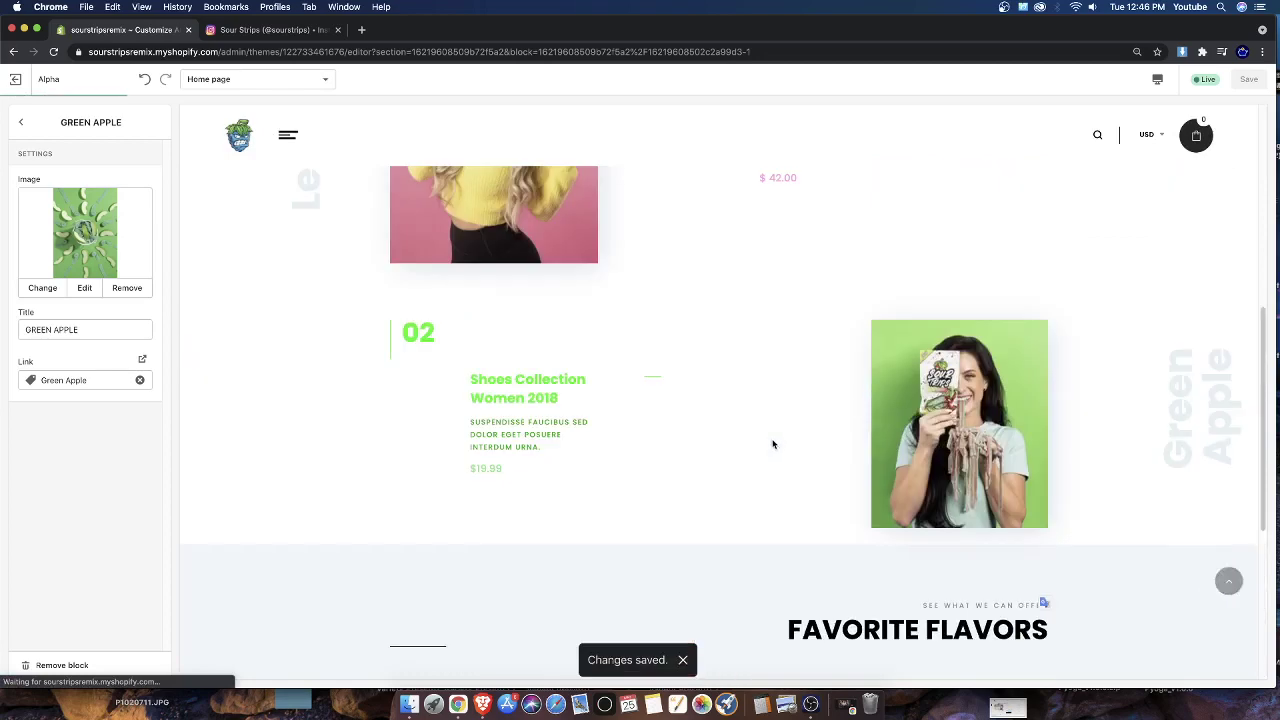
{"action": "scroll", "coordinate": [718, 317], "scroll_direction": "down", "scroll_amount": 5}
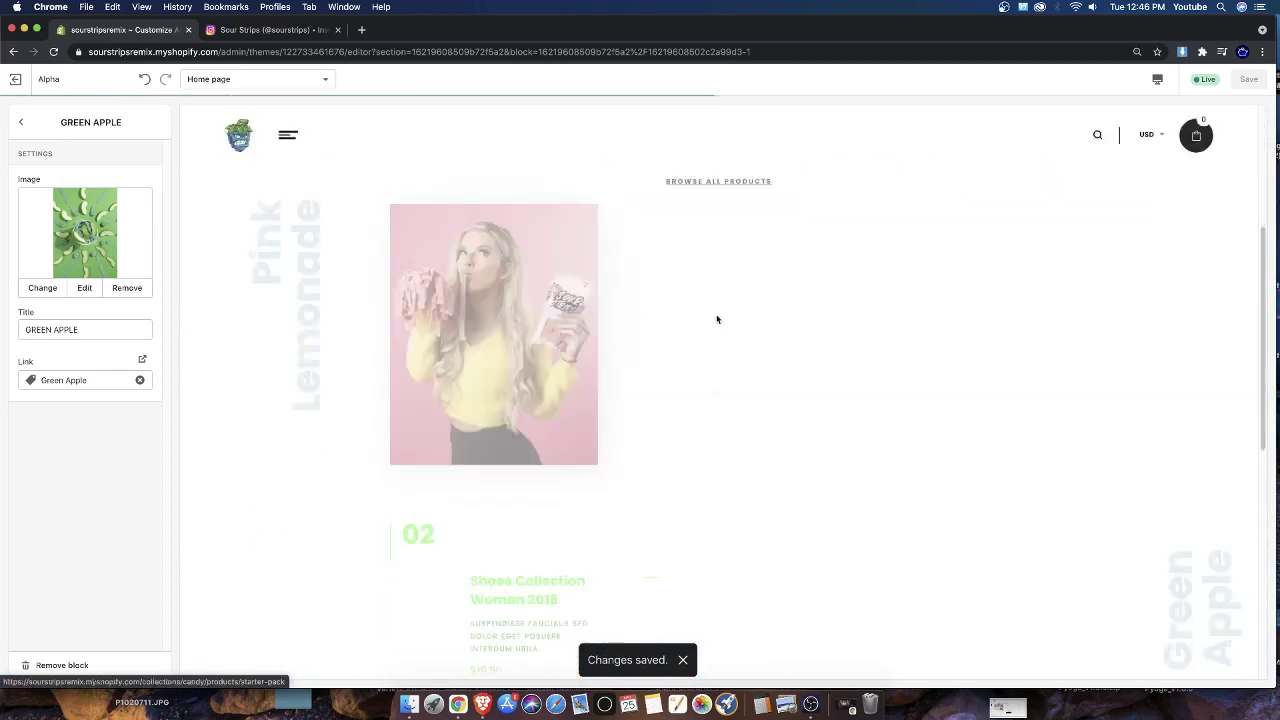
{"action": "scroll", "coordinate": [560, 403], "scroll_direction": "down", "scroll_amount": 10}
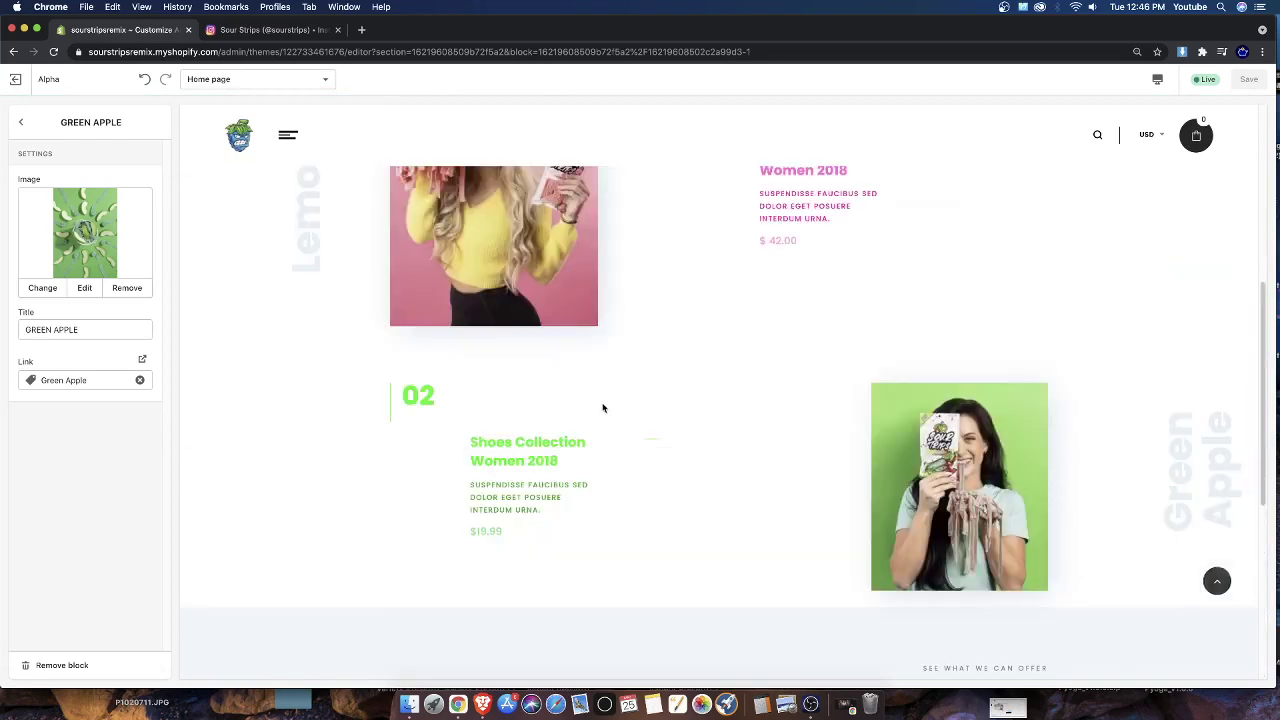
{"action": "scroll", "coordinate": [603, 406], "scroll_direction": "down", "scroll_amount": 5}
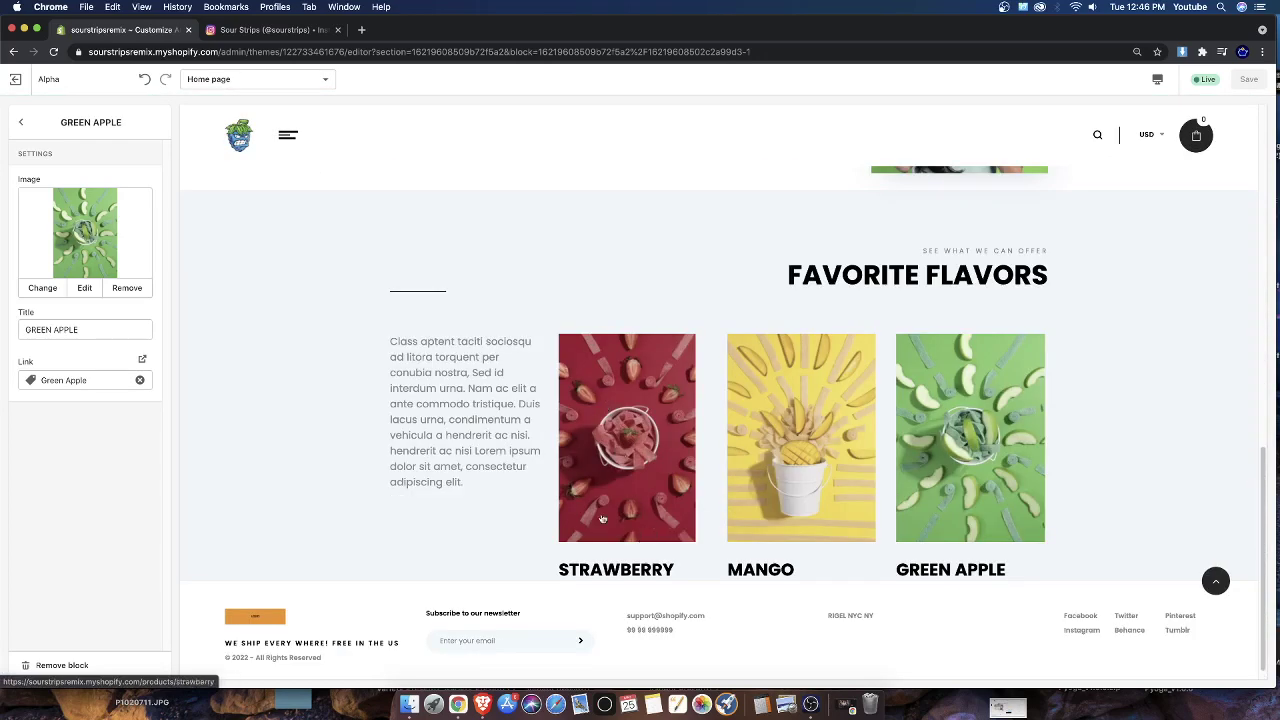
{"action": "right_click", "coordinate": [510, 177]}
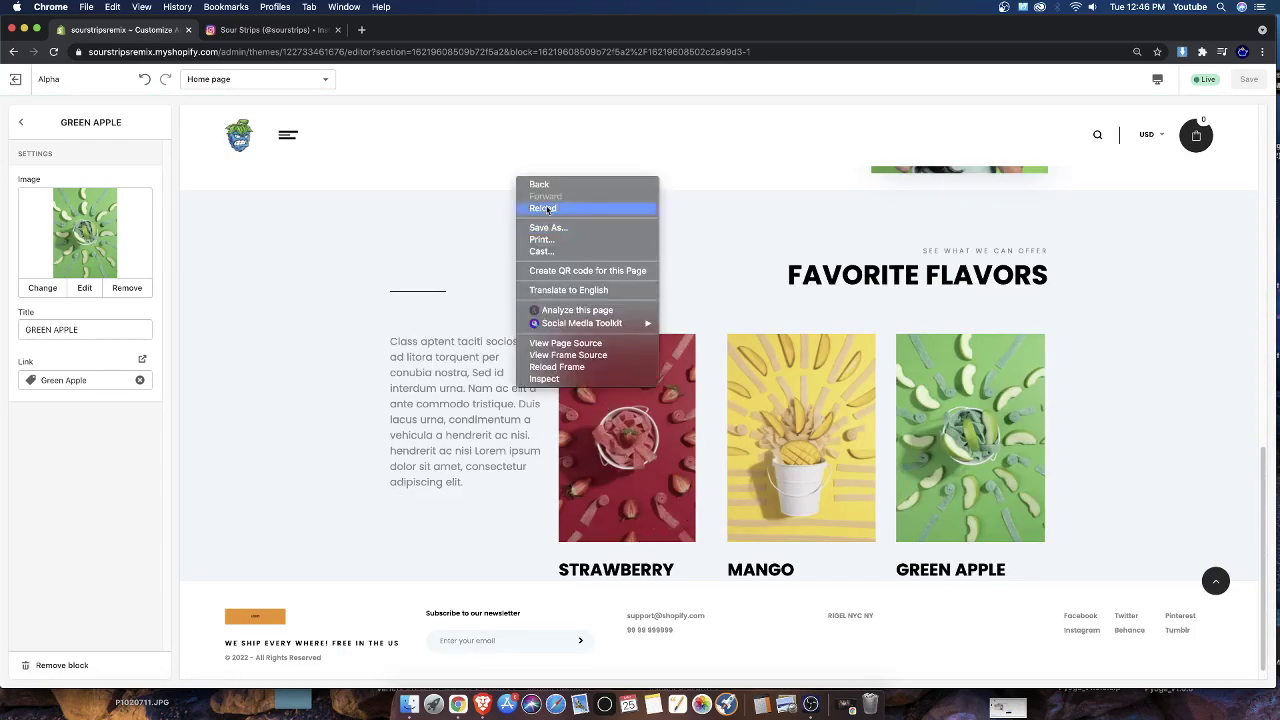
{"action": "left_click", "coordinate": [547, 210]}
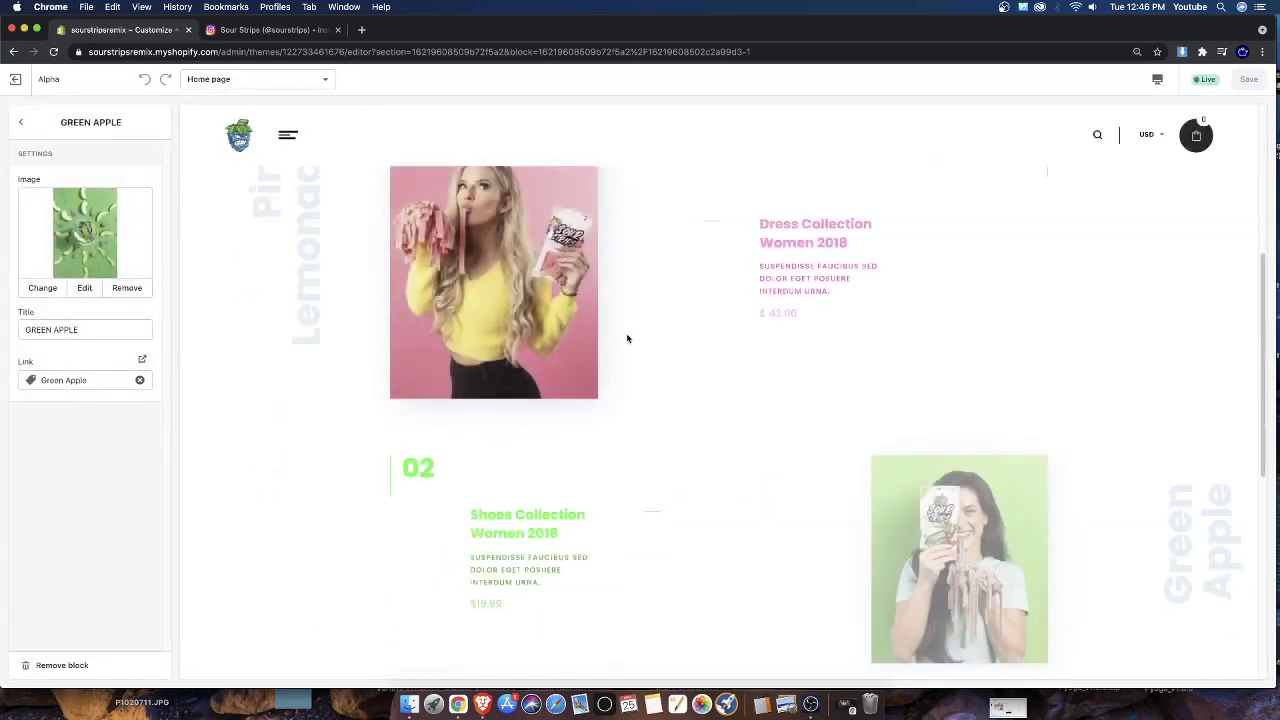
Look over the home page preview and open the list of sections that can be added
{"action": "scroll", "coordinate": [627, 338], "scroll_direction": "down", "scroll_amount": 5}
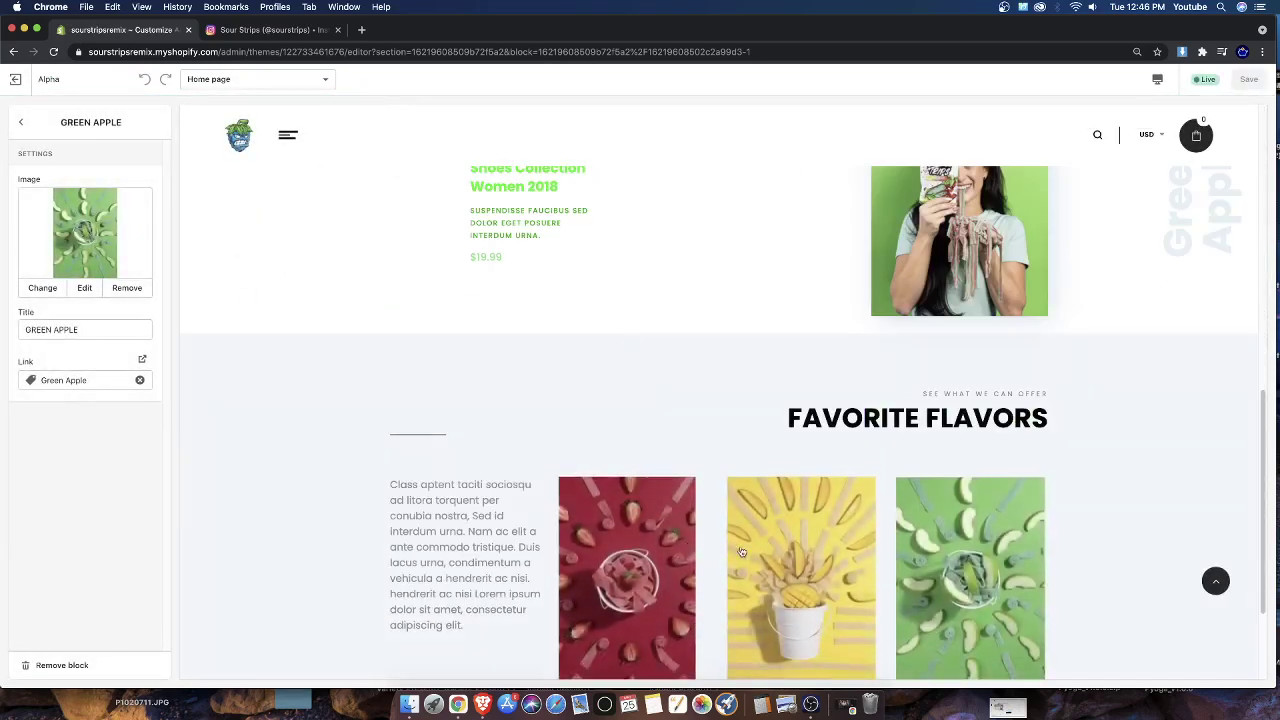
{"action": "scroll", "coordinate": [663, 421], "scroll_direction": "down", "scroll_amount": 3}
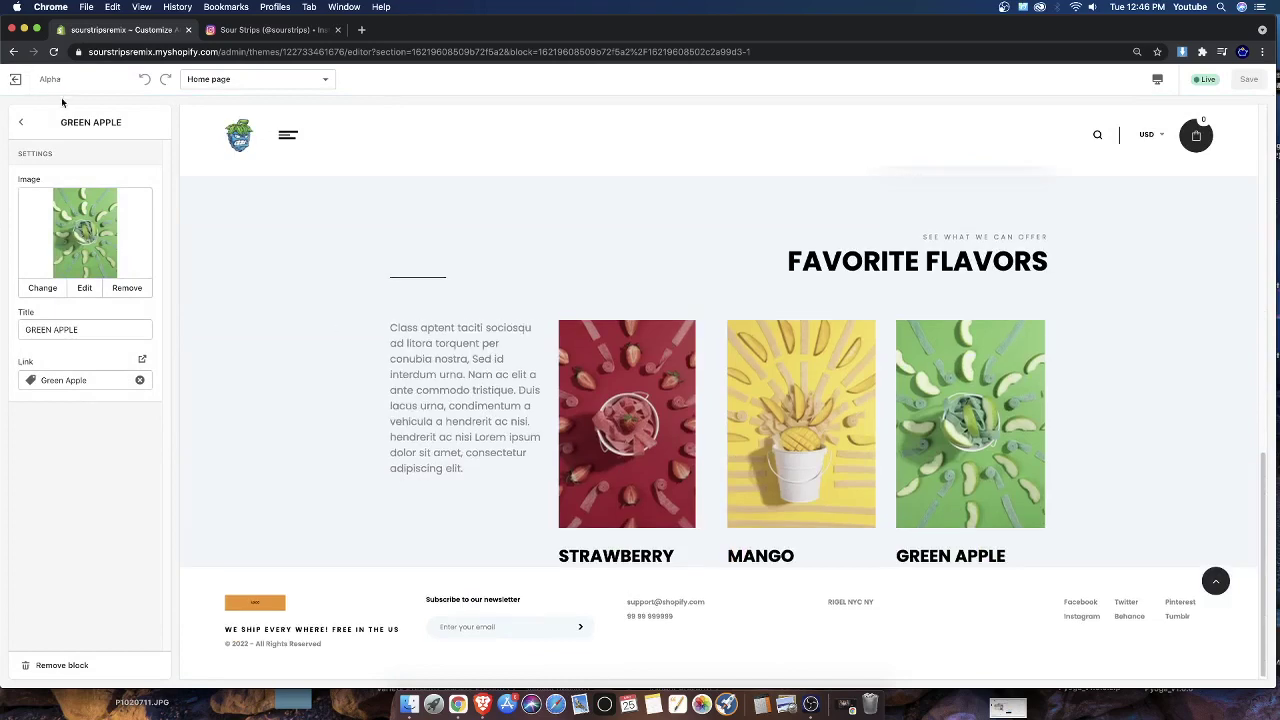
{"action": "left_click", "coordinate": [24, 123]}
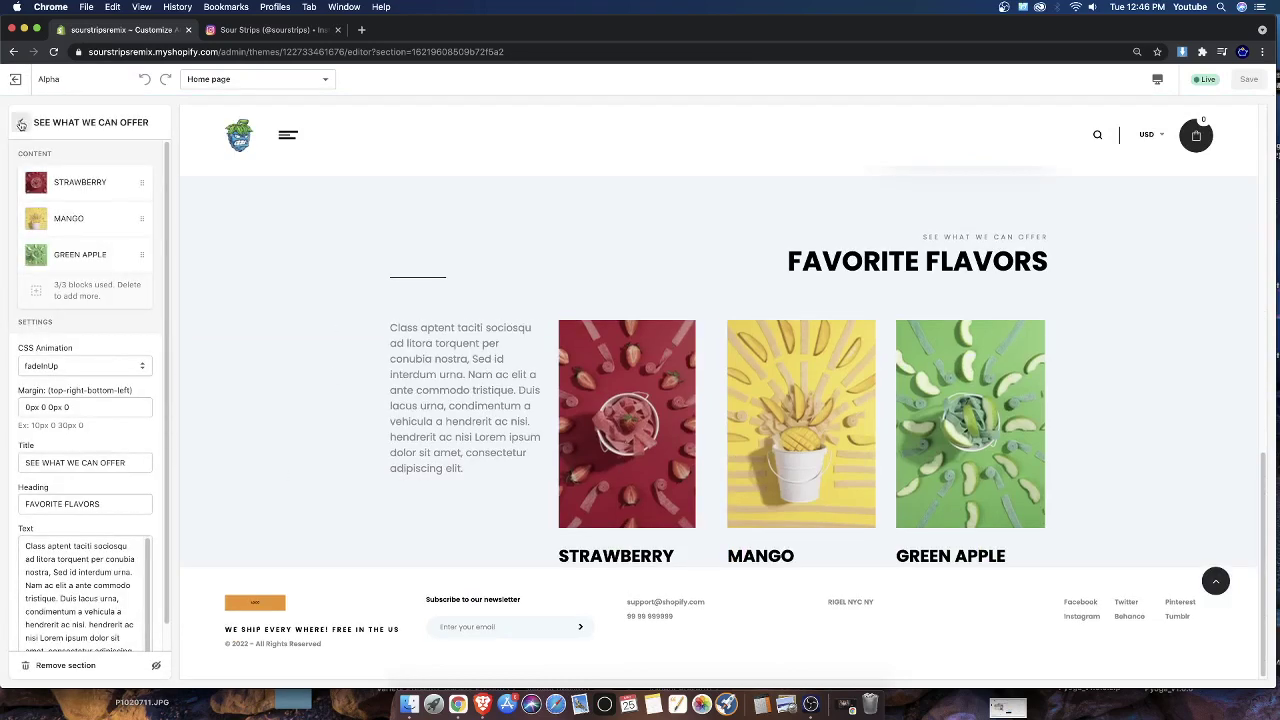
{"action": "left_click", "coordinate": [21, 123]}
{"action": "left_click", "coordinate": [55, 272]}
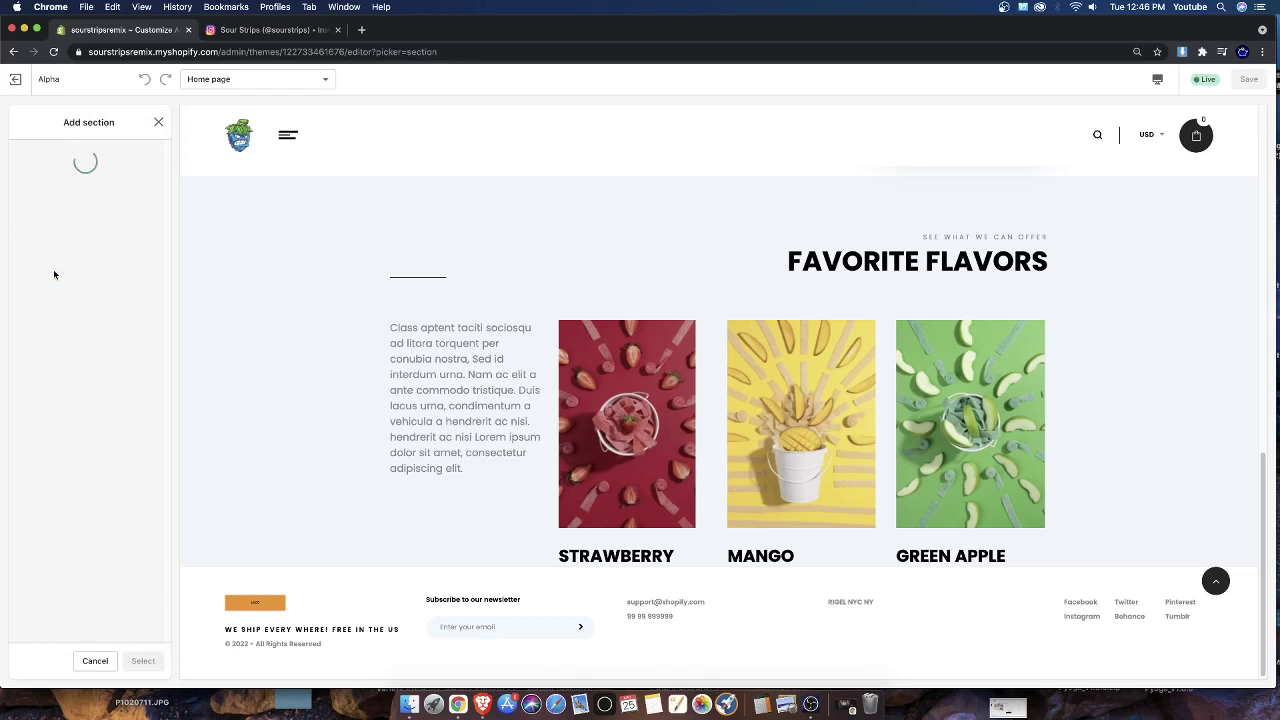
{"action": "scroll", "coordinate": [746, 323], "scroll_direction": "up", "scroll_amount": 10}
{"action": "scroll", "coordinate": [251, 360], "scroll_direction": "down", "scroll_amount": 5}
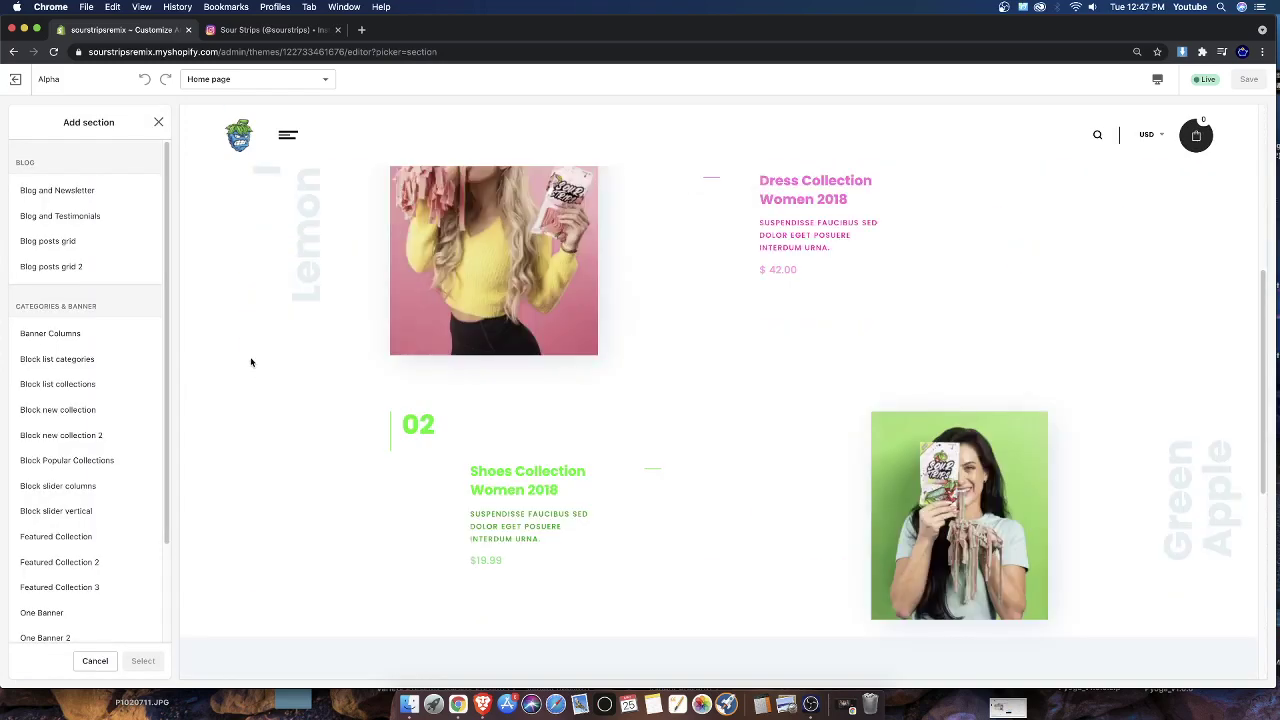
{"action": "scroll", "coordinate": [488, 356], "scroll_direction": "down", "scroll_amount": 5}
{"action": "scroll", "coordinate": [41, 446], "scroll_direction": "down", "scroll_amount": 1}
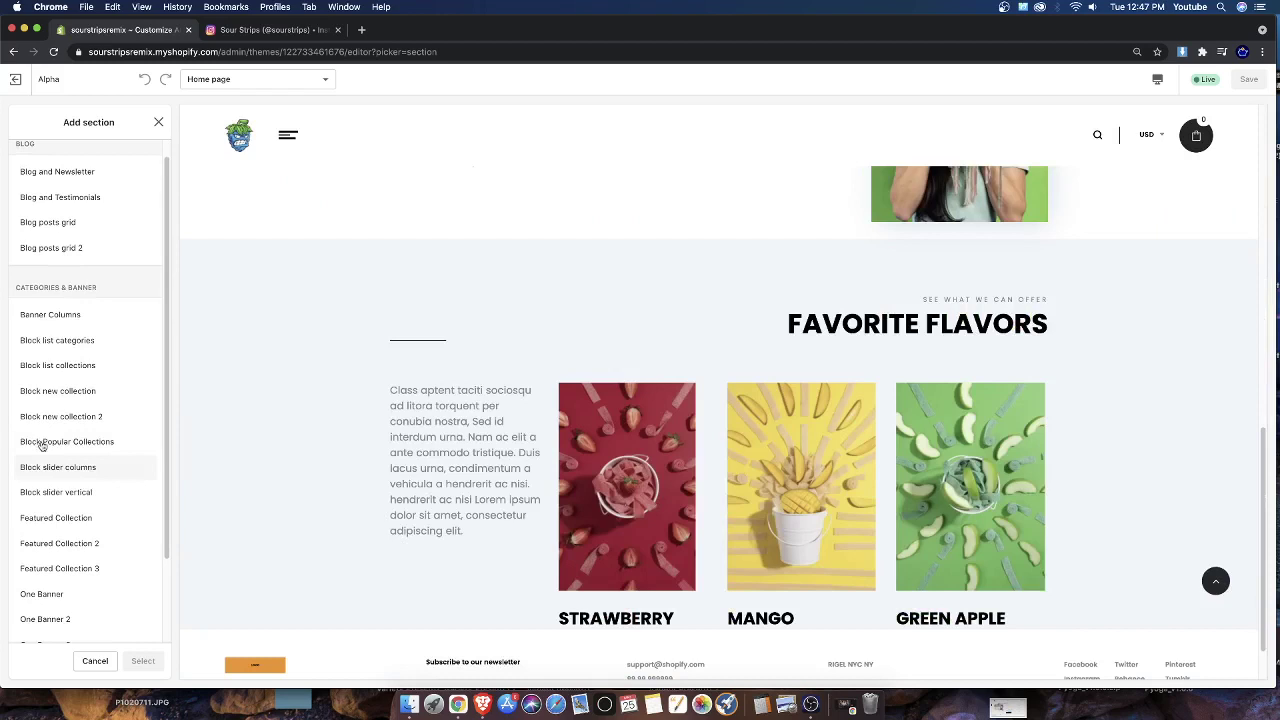
Compare the Block slider vertical, Featured Collection and Featured Collection 2 layouts, and add the Featured Collection section to the home page
{"action": "left_click", "coordinate": [58, 491]}
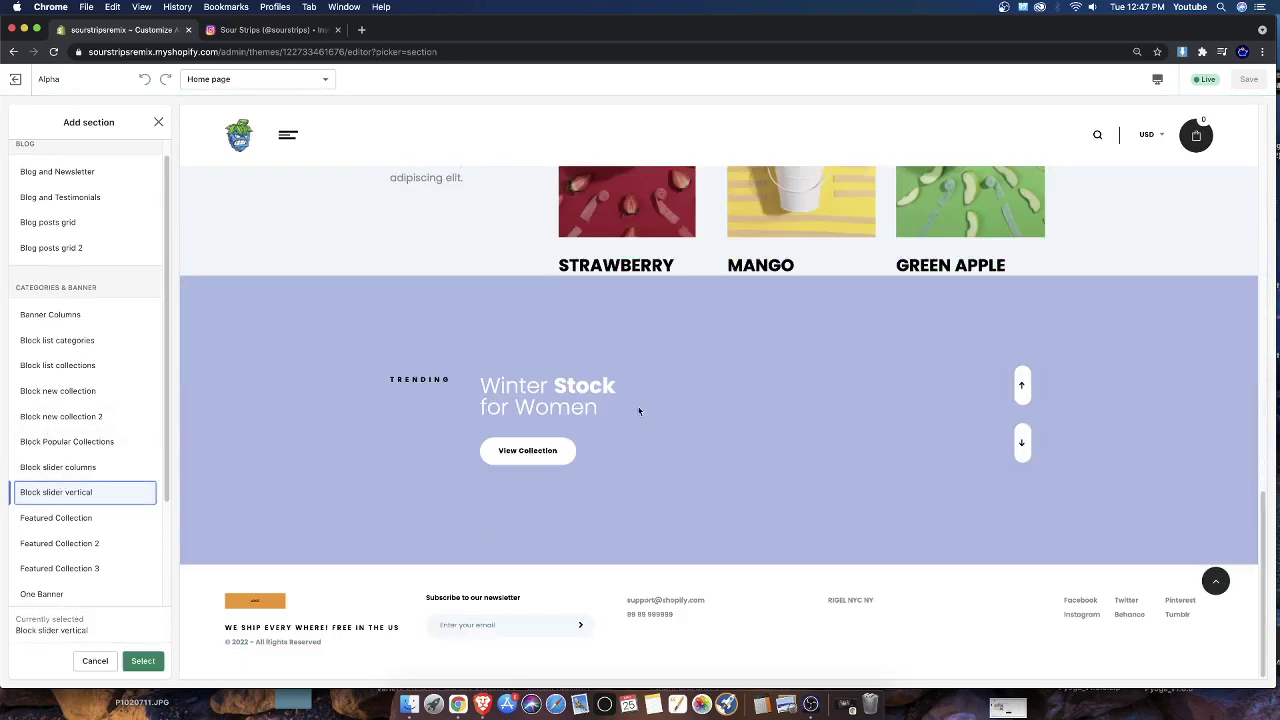
{"action": "left_click", "coordinate": [54, 522]}
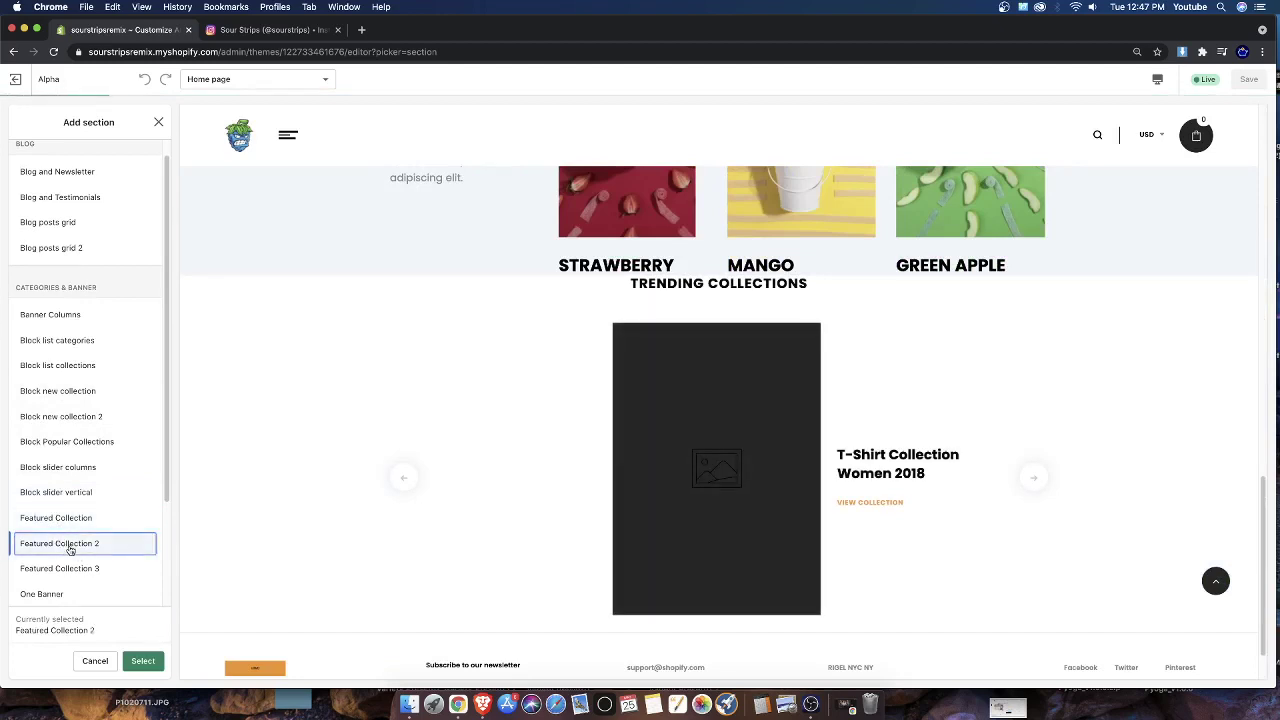
{"action": "left_click", "coordinate": [61, 524]}
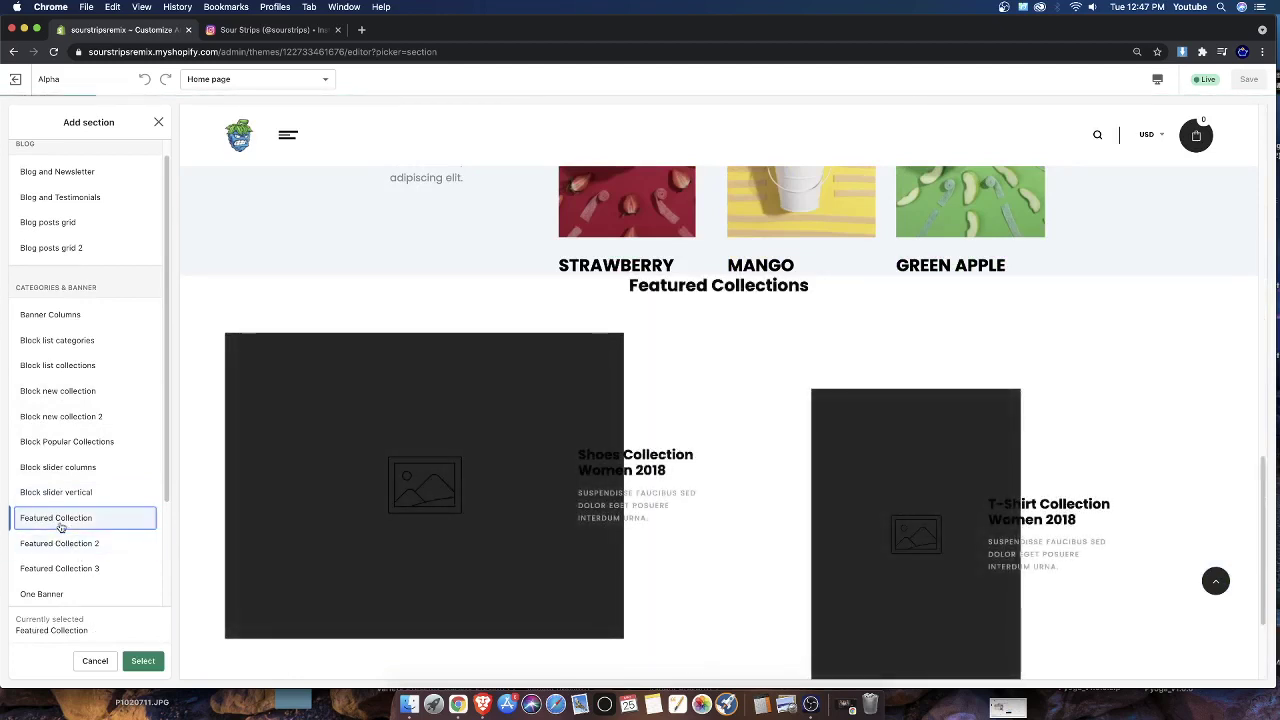
{"action": "left_click", "coordinate": [1032, 478]}
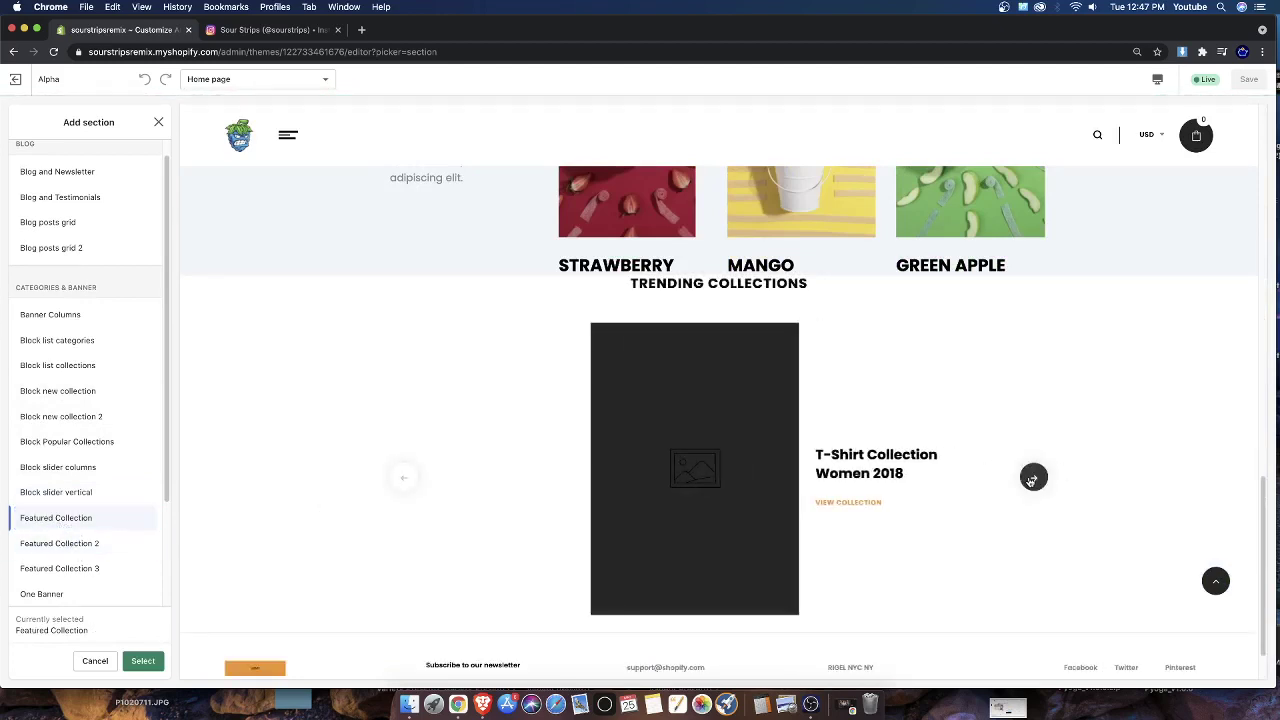
{"action": "left_click", "coordinate": [1032, 478]}
{"action": "left_click", "coordinate": [1032, 478]}
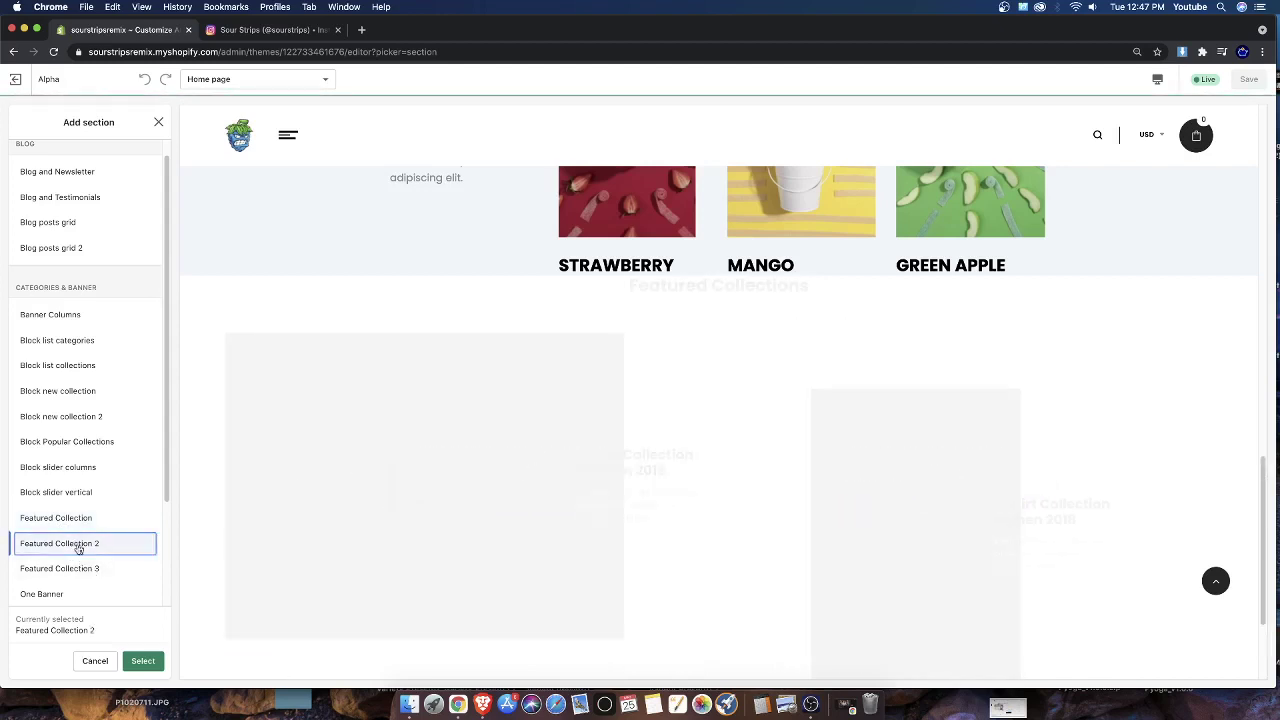
{"action": "left_click", "coordinate": [110, 518]}
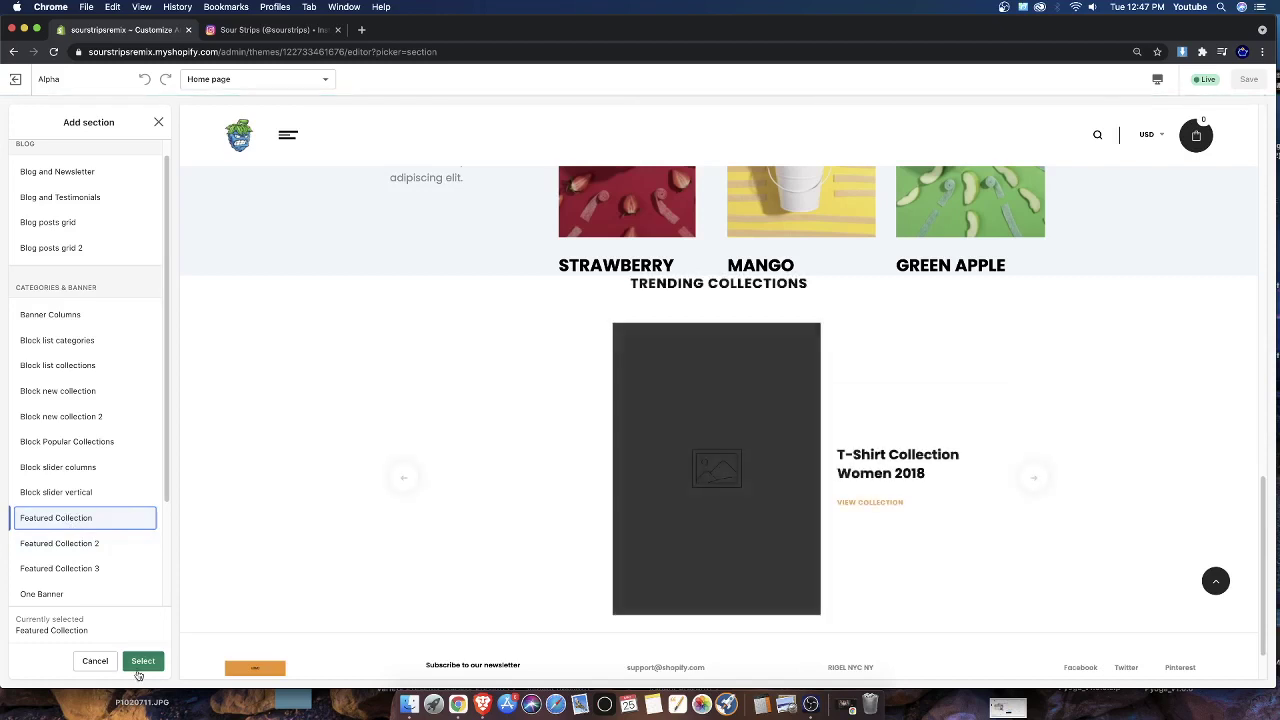
{"action": "left_click", "coordinate": [143, 661]}
Set the first T-Shirt Collection block's main image to the smiling woman in the light blue crop top on the pink background
{"action": "left_click", "coordinate": [75, 190]}
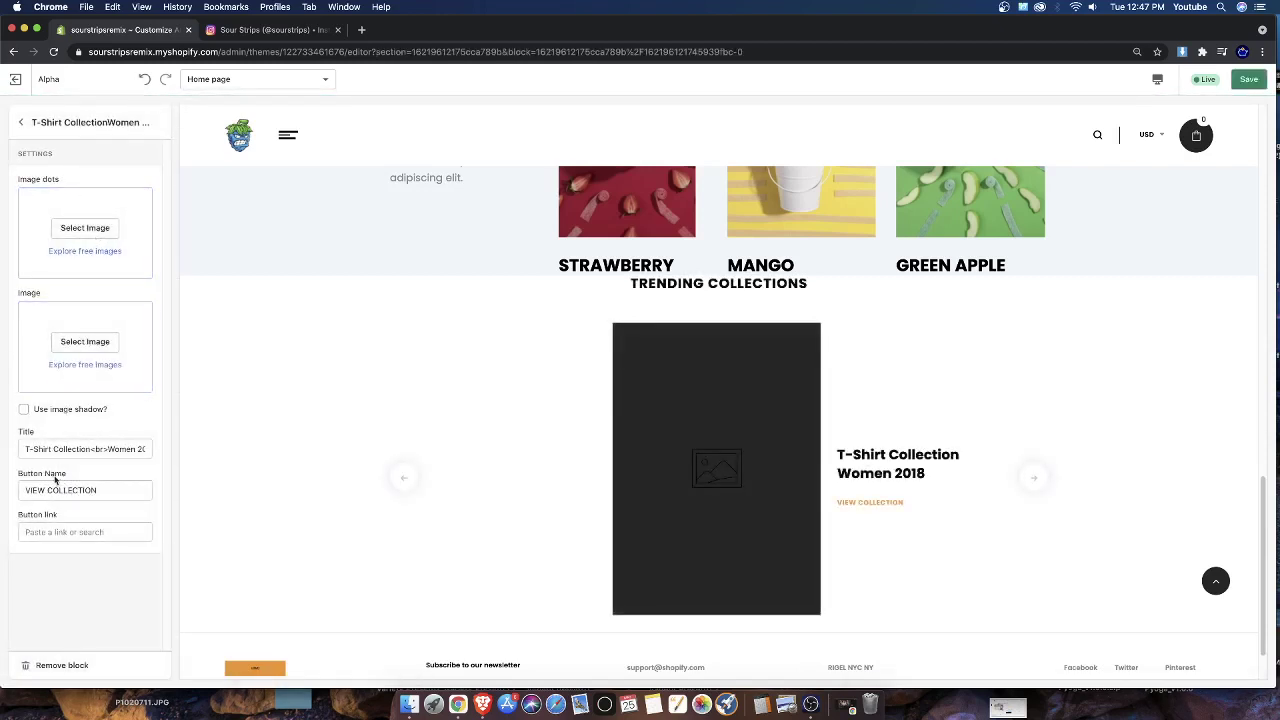
{"action": "left_click", "coordinate": [84, 341]}
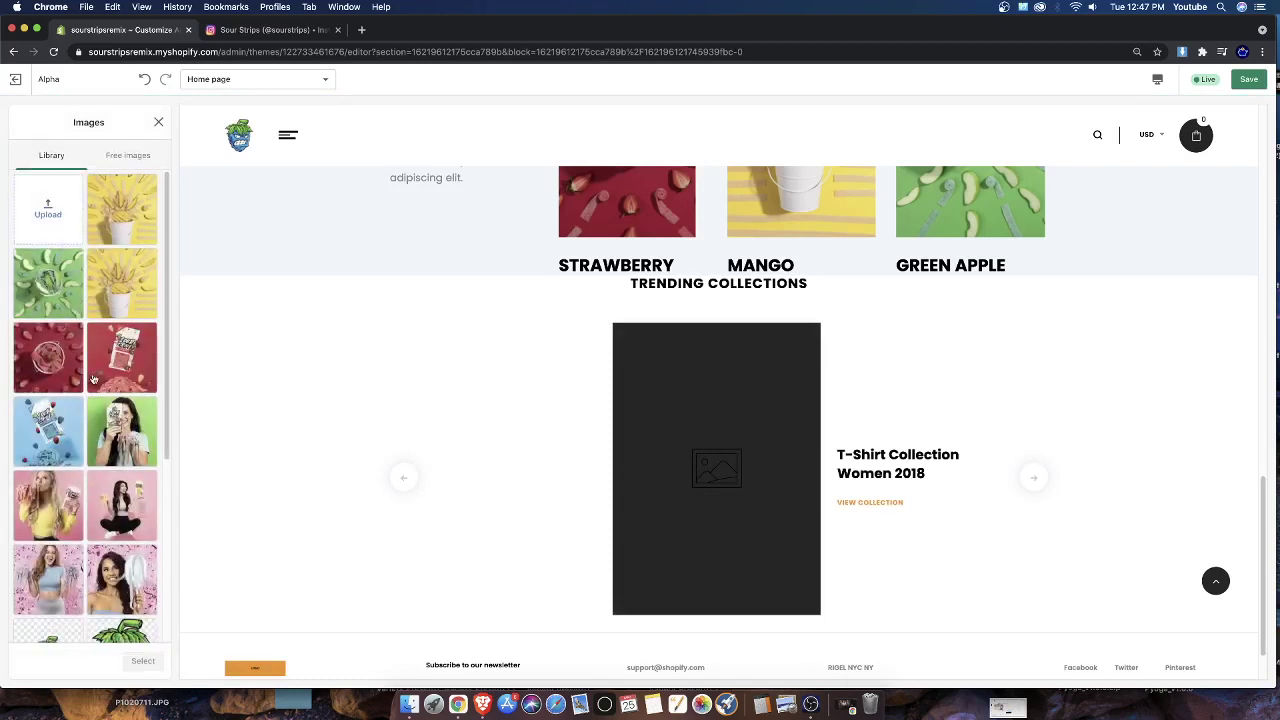
{"action": "left_click", "coordinate": [122, 430]}
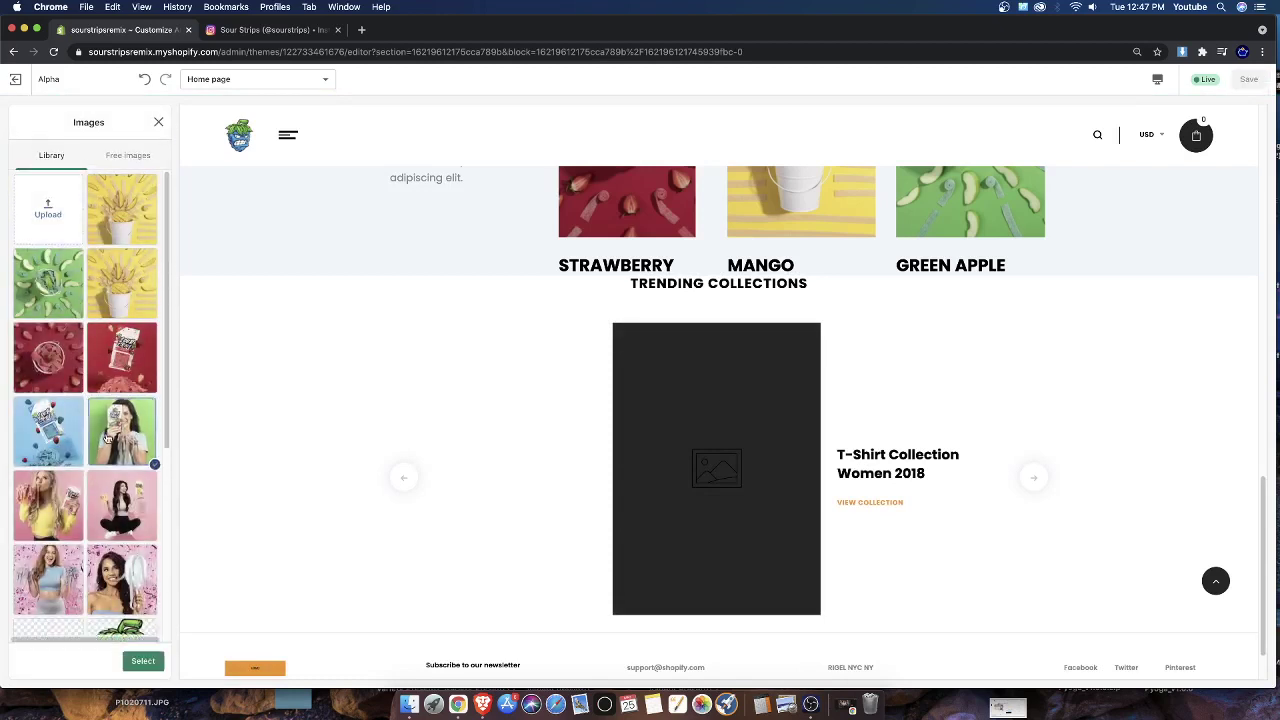
{"action": "left_click", "coordinate": [49, 438]}
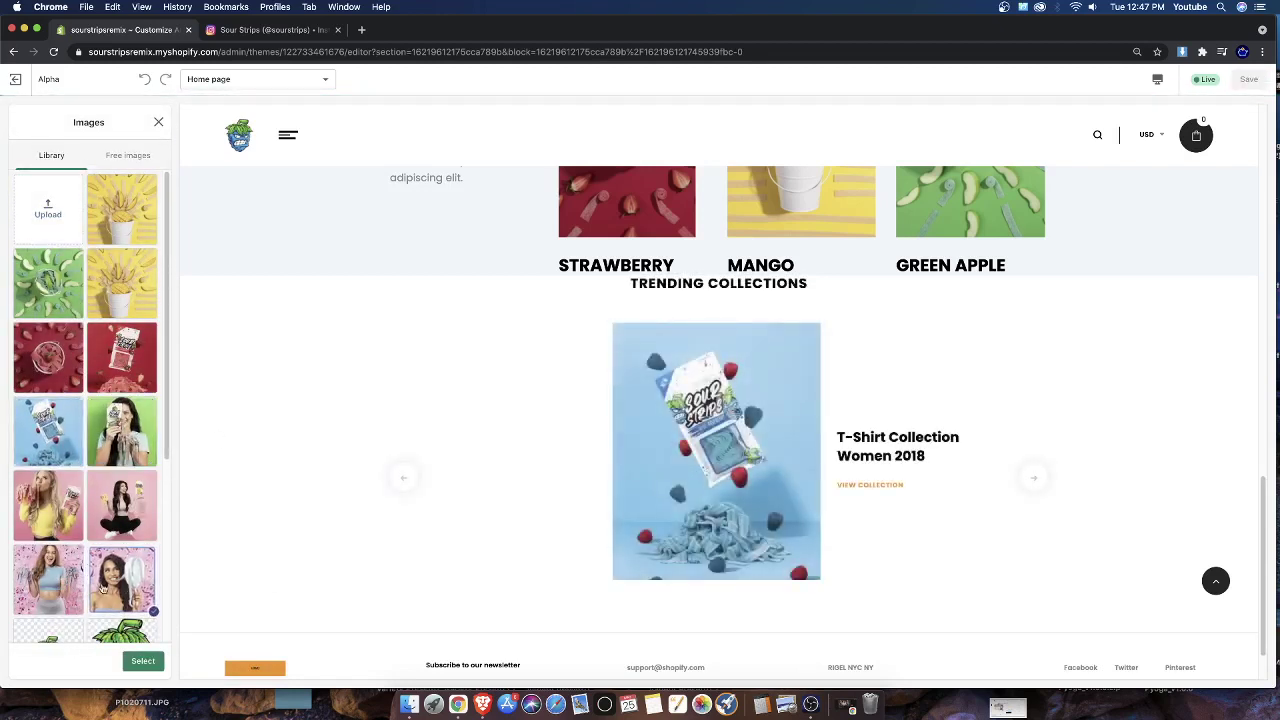
{"action": "left_click", "coordinate": [53, 589]}
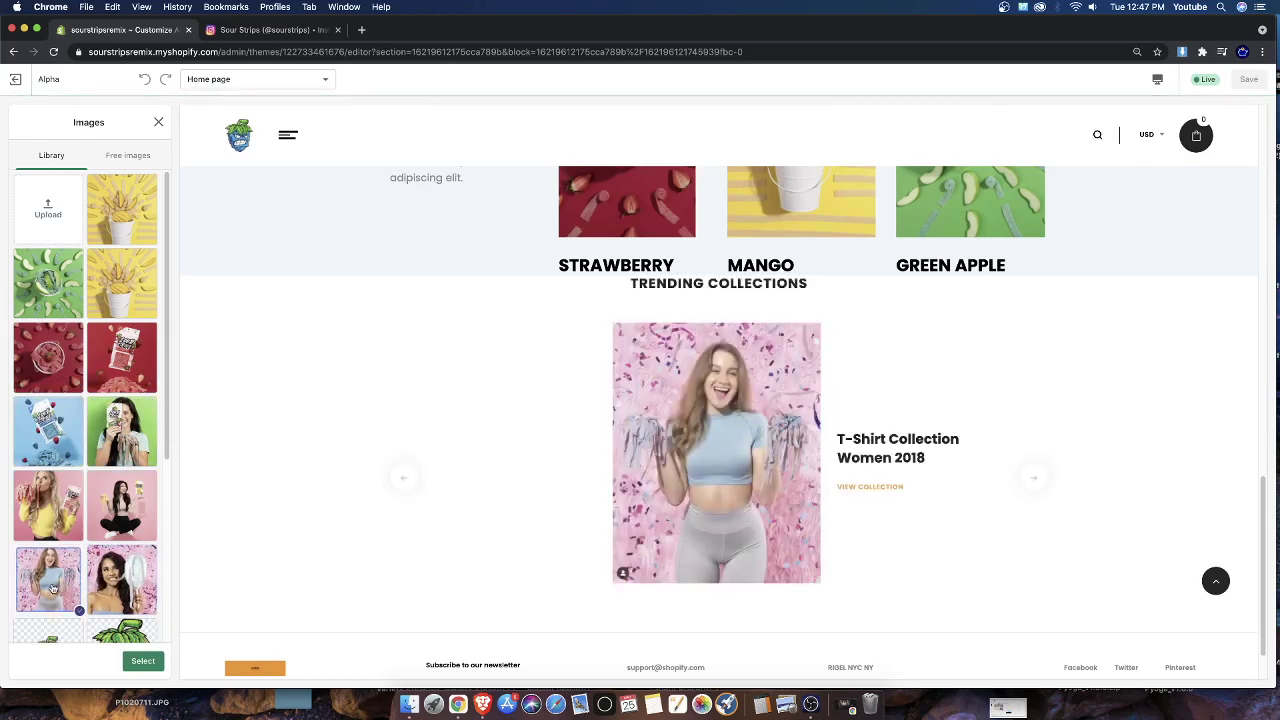
{"action": "left_click", "coordinate": [1032, 478]}
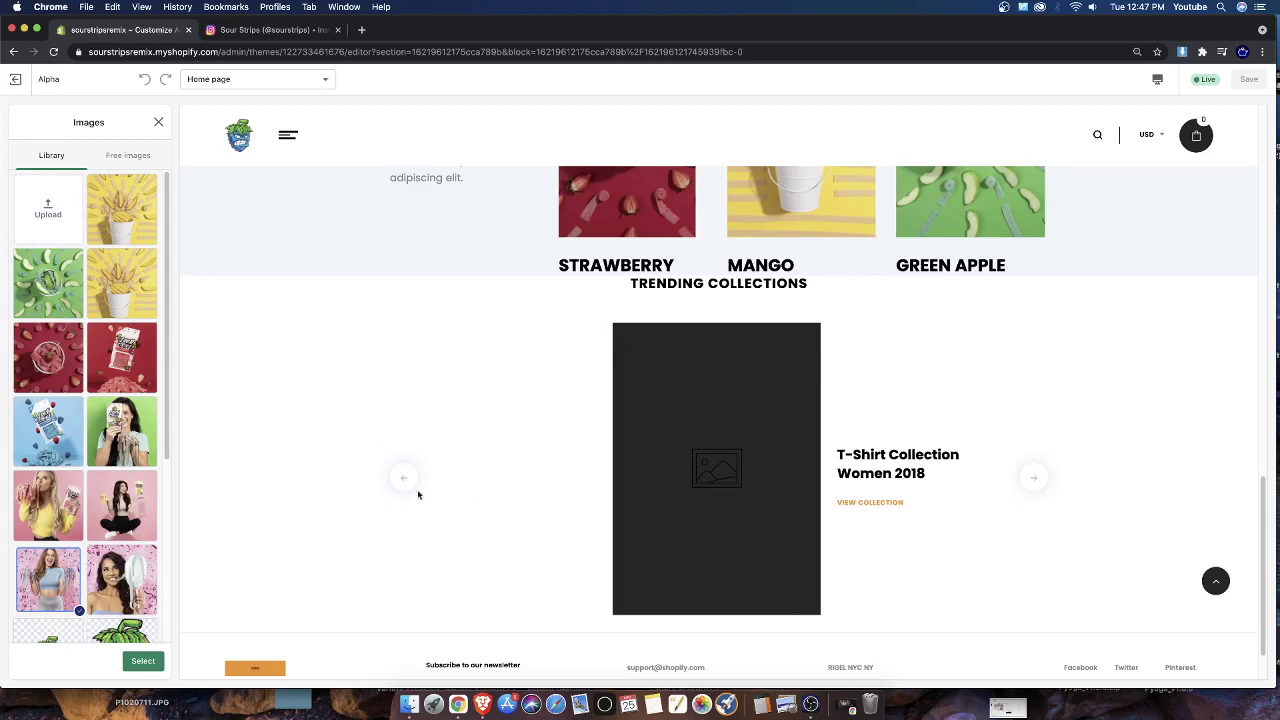
{"action": "left_click", "coordinate": [404, 479]}
{"action": "scroll", "coordinate": [100, 600], "scroll_direction": "down", "scroll_amount": 1}
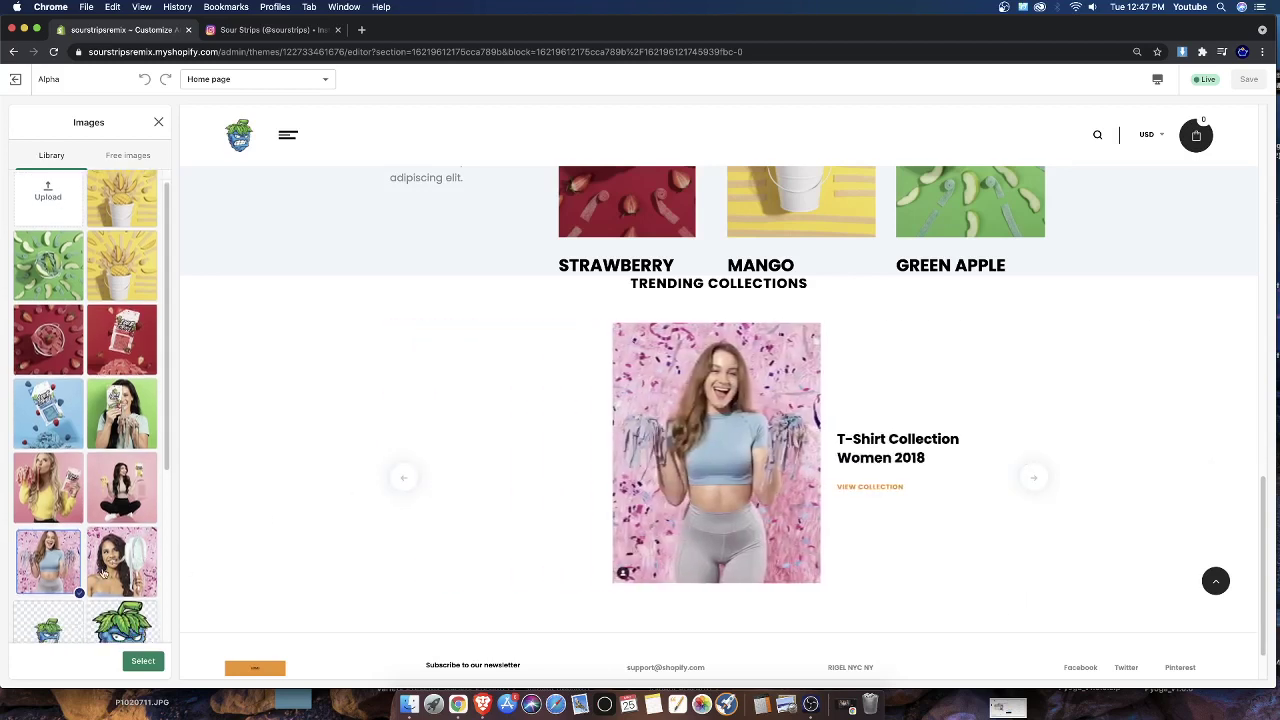
{"action": "left_click", "coordinate": [143, 662]}
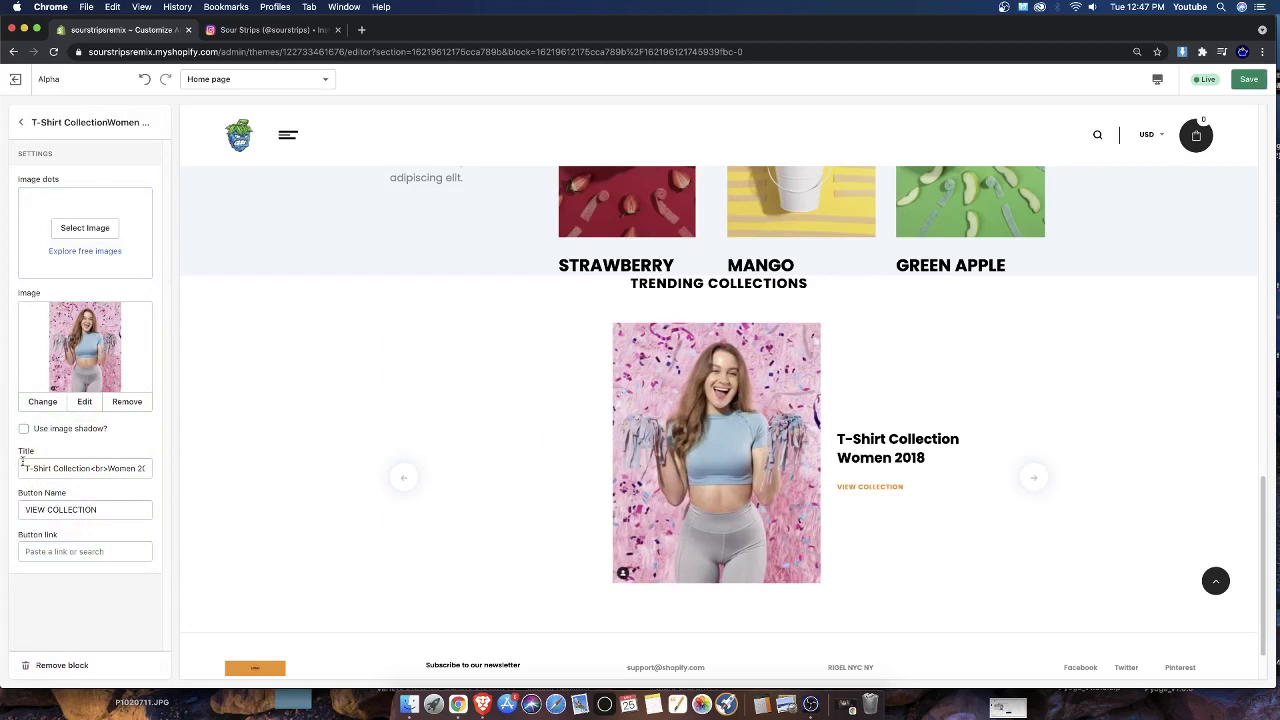
Change the block's title to "2021<br>CANDY COLLECTION" and check the slides in the preview
{"action": "key", "text": "BackSpace"}
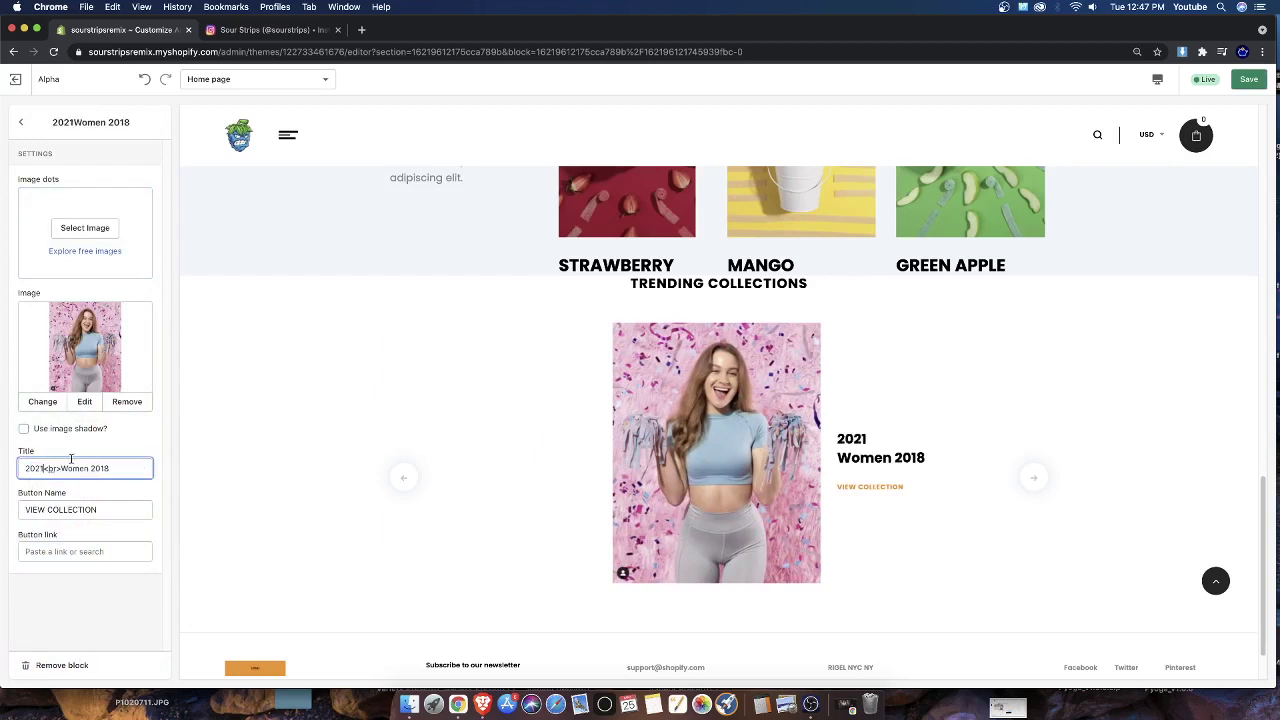
{"action": "key", "text": "BackSpace"}
{"action": "key", "text": "BackSpace"}
{"action": "key", "text": "BackSpace"}
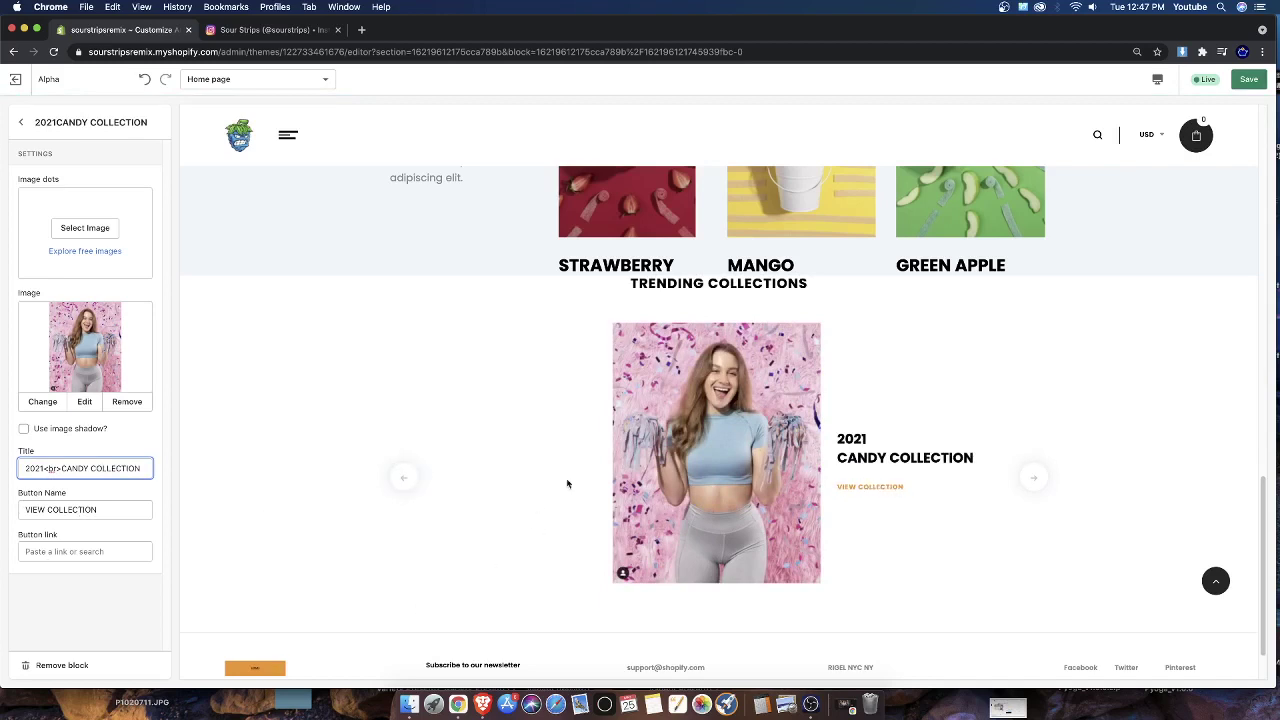
{"action": "left_click", "coordinate": [1033, 476]}
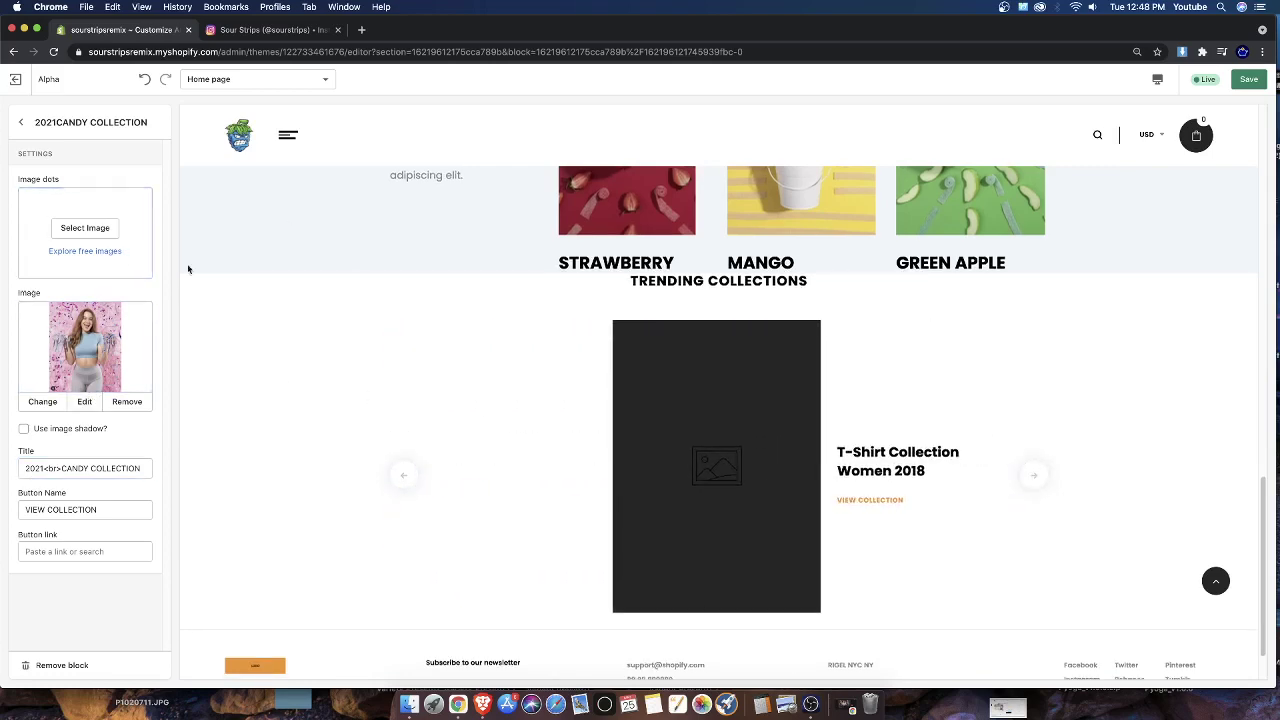
{"action": "left_click", "coordinate": [403, 475]}
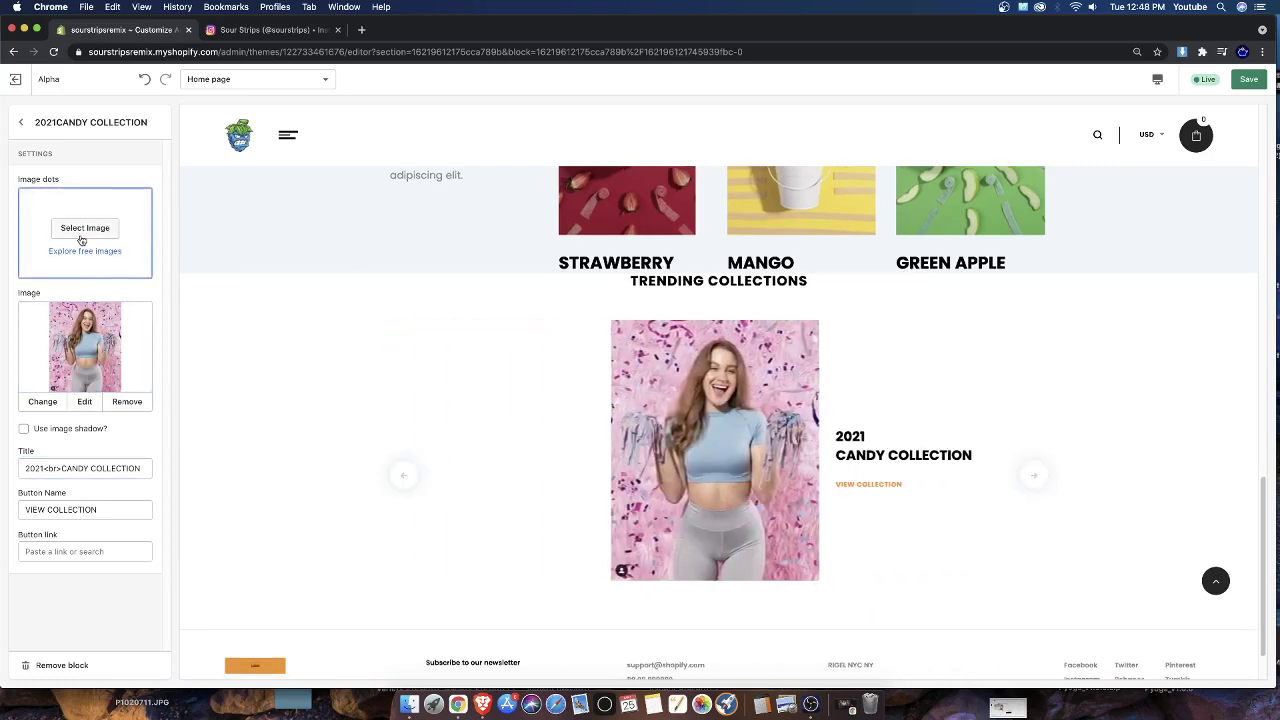
Set the block's Image dots picture to the dark-haired woman holding cotton candy, after trying other library images
{"action": "left_click", "coordinate": [64, 232]}
{"action": "left_click", "coordinate": [63, 285]}
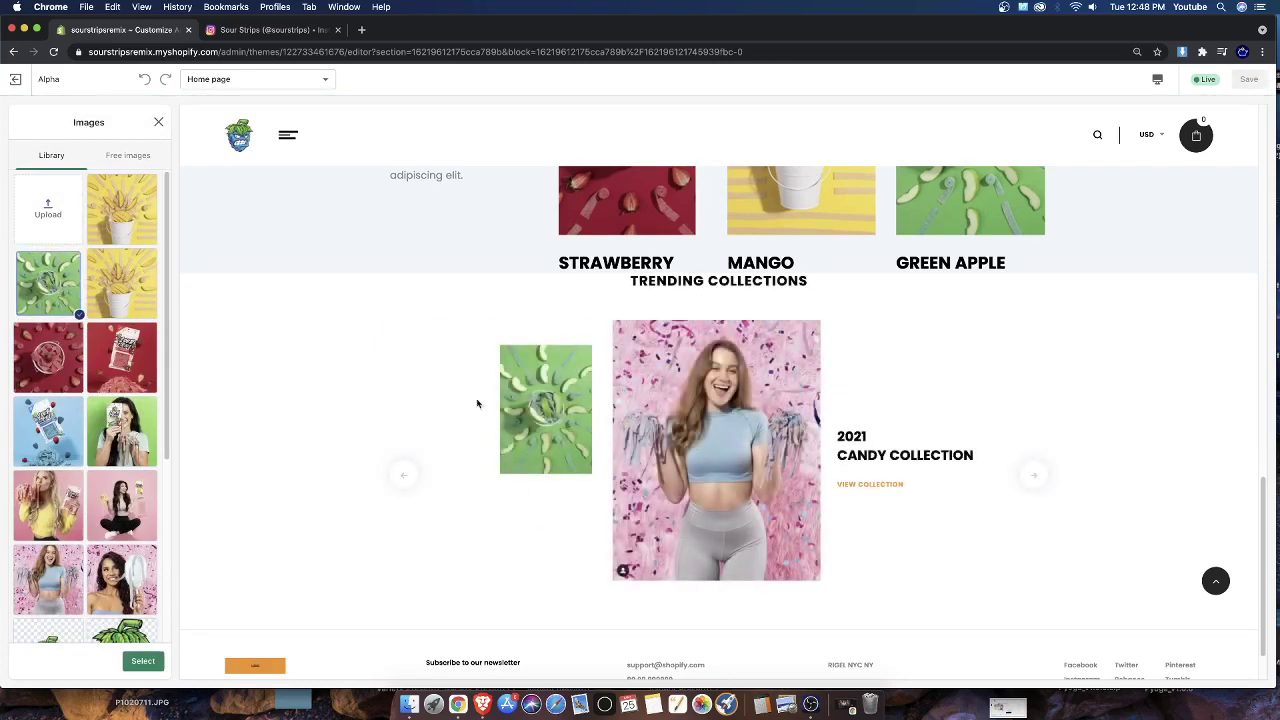
{"action": "scroll", "coordinate": [86, 485], "scroll_direction": "down", "scroll_amount": 2}
{"action": "left_click", "coordinate": [121, 420]}
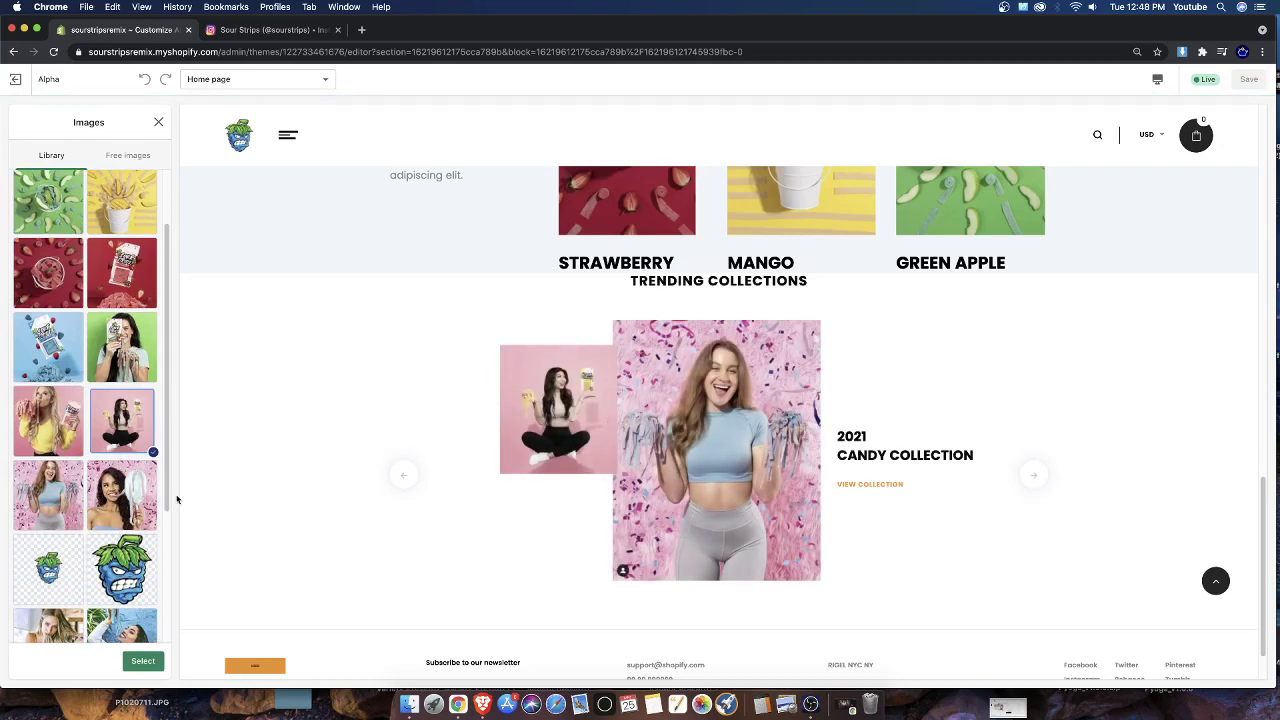
{"action": "left_click", "coordinate": [58, 498]}
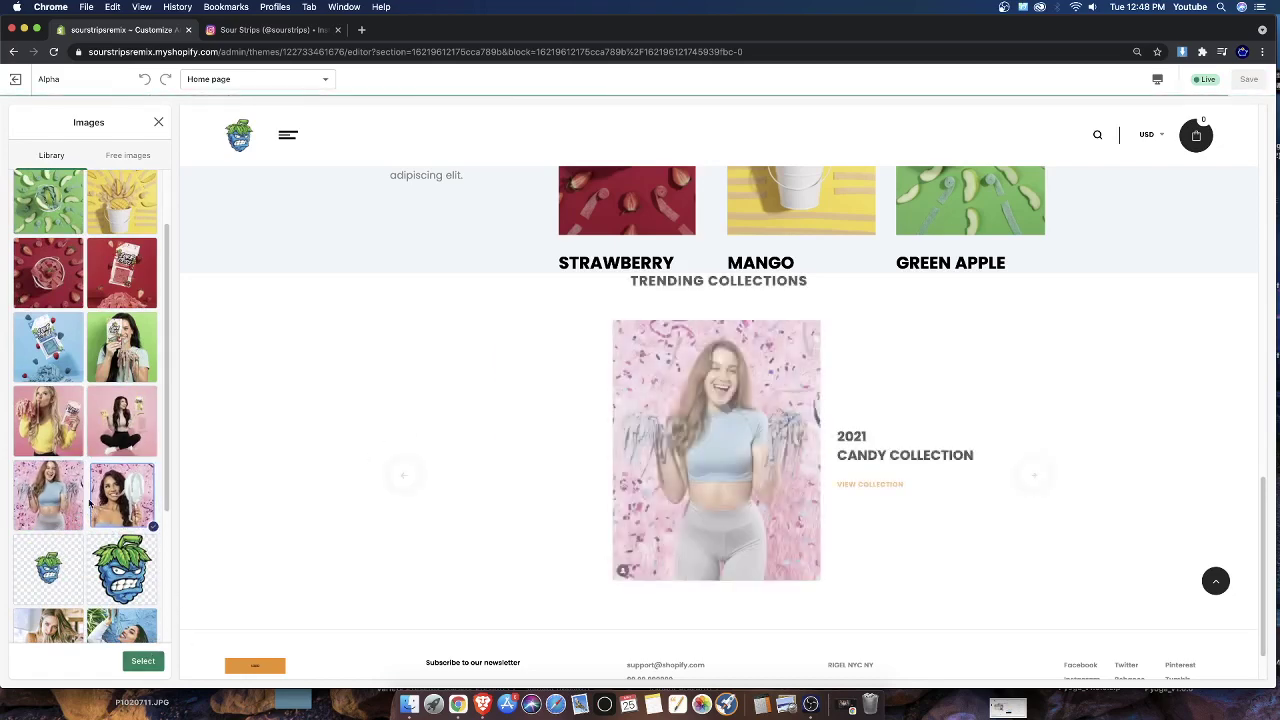
{"action": "scroll", "coordinate": [82, 550], "scroll_direction": "down", "scroll_amount": 2}
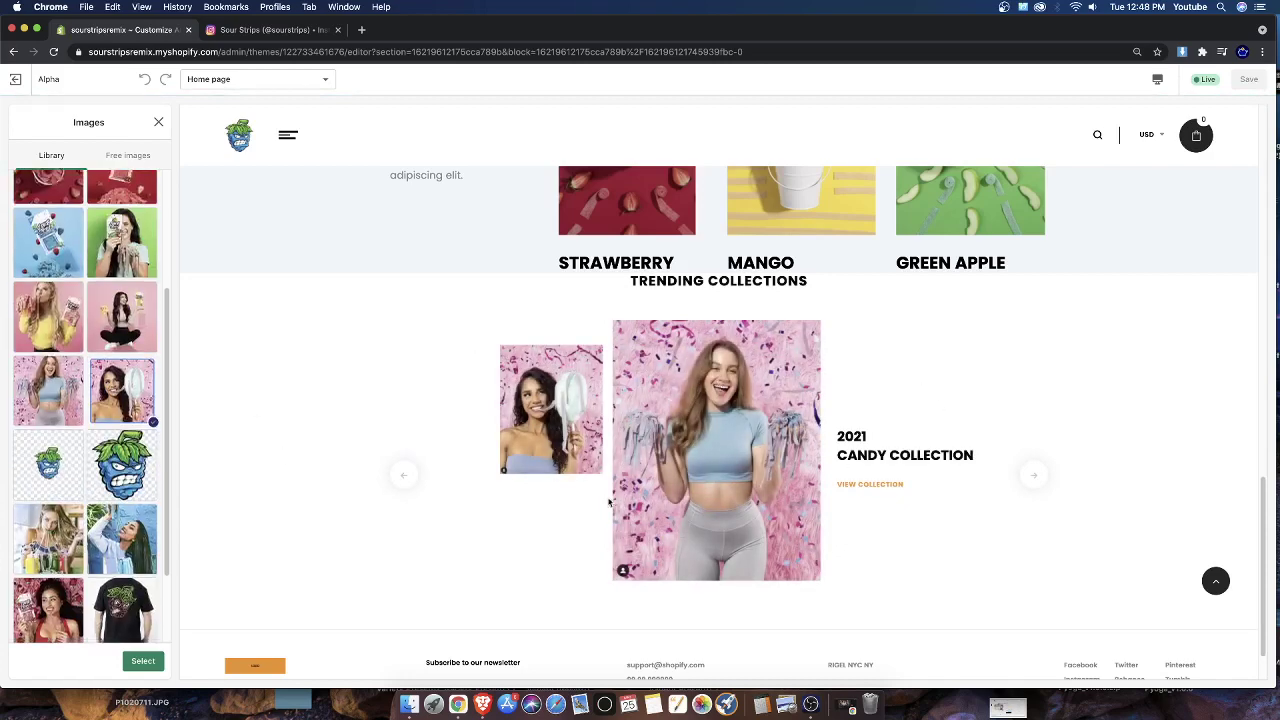
{"action": "left_click", "coordinate": [142, 660]}
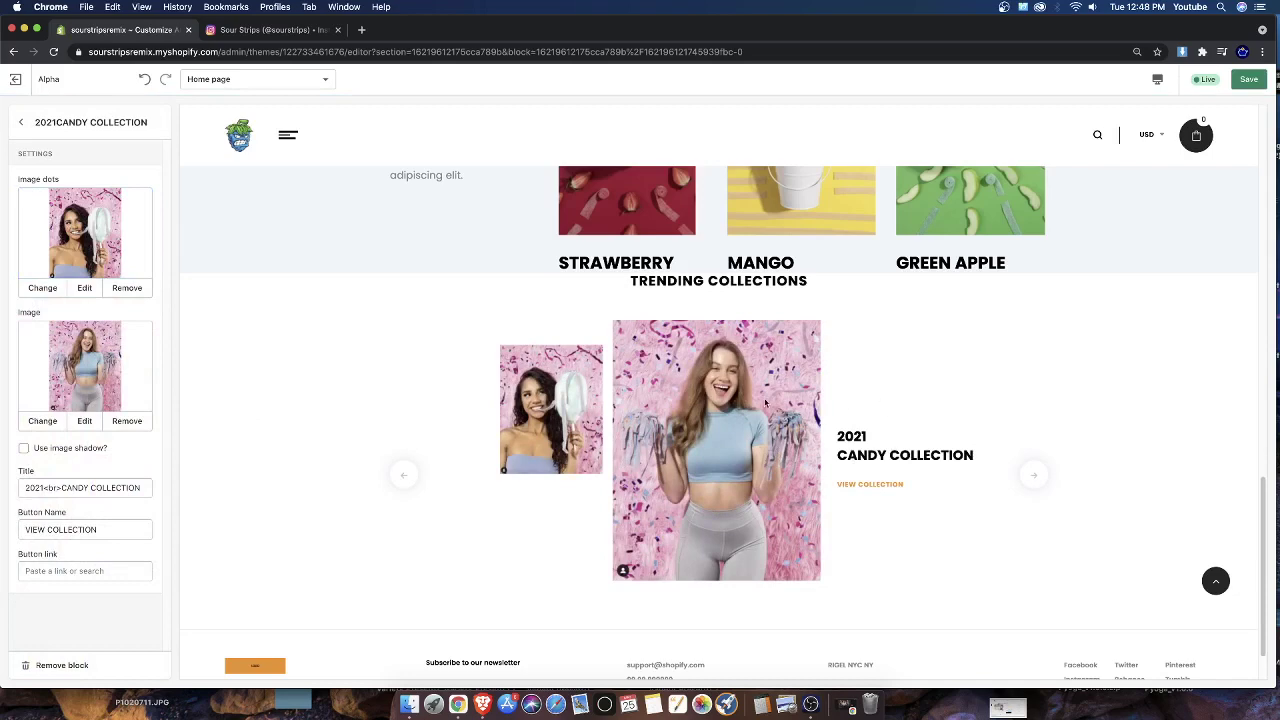
Remove the second block, T-Shirt Collection, from the Trending Collections section
{"action": "left_click", "coordinate": [28, 124]}
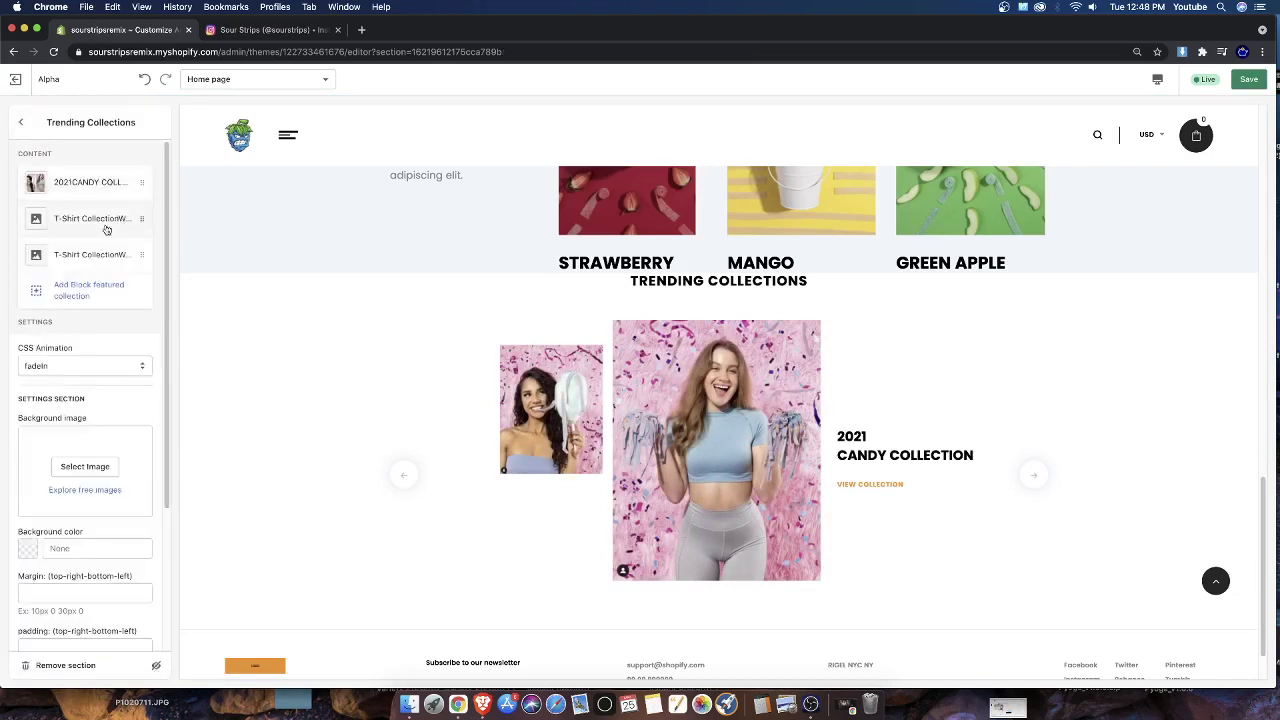
{"action": "left_click", "coordinate": [70, 222]}
{"action": "left_click", "coordinate": [37, 673]}
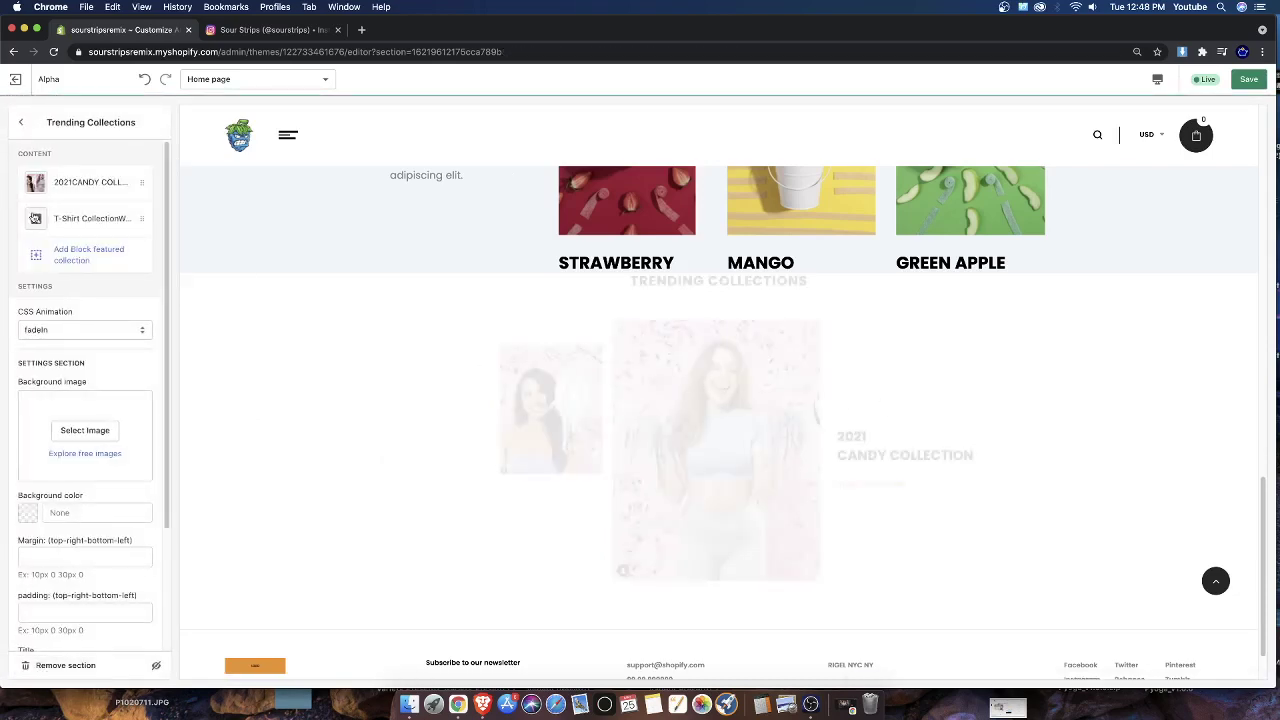
Browse the store's image library for a picture for the remaining T-Shirt Collection block
{"action": "left_click", "coordinate": [47, 218]}
{"action": "left_click", "coordinate": [104, 345]}
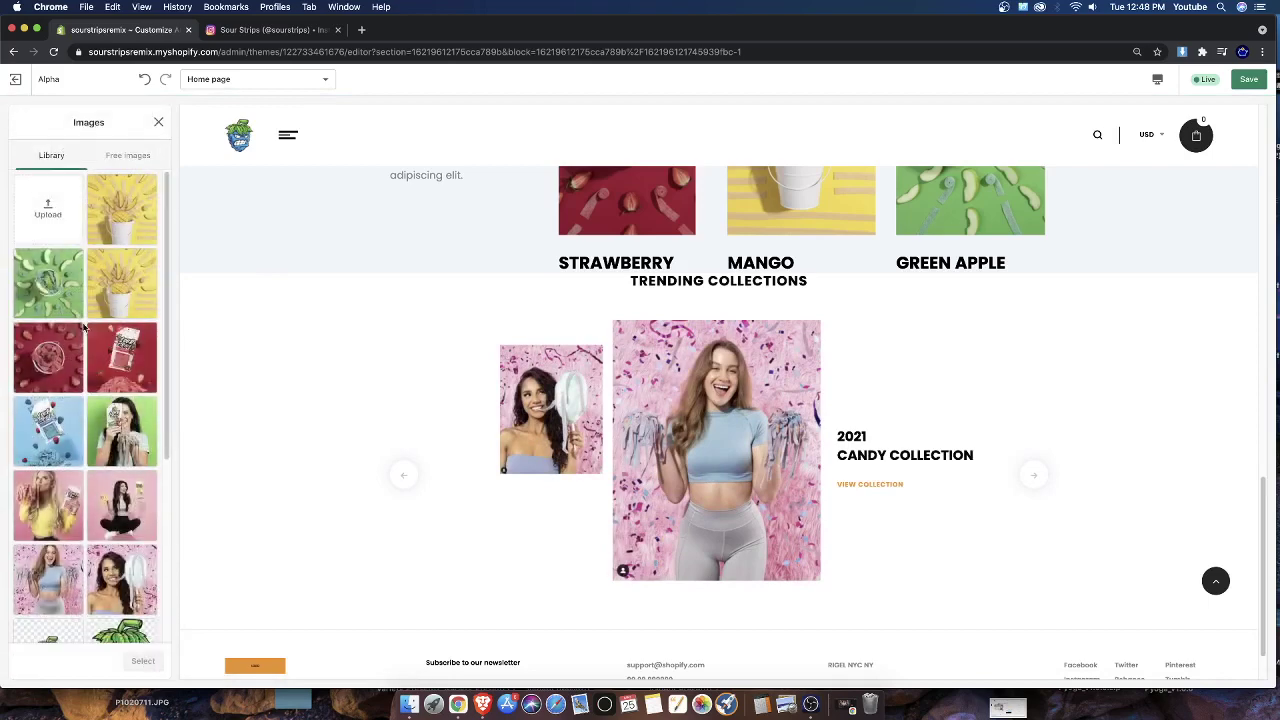
{"action": "scroll", "coordinate": [97, 459], "scroll_direction": "down", "scroll_amount": 5}
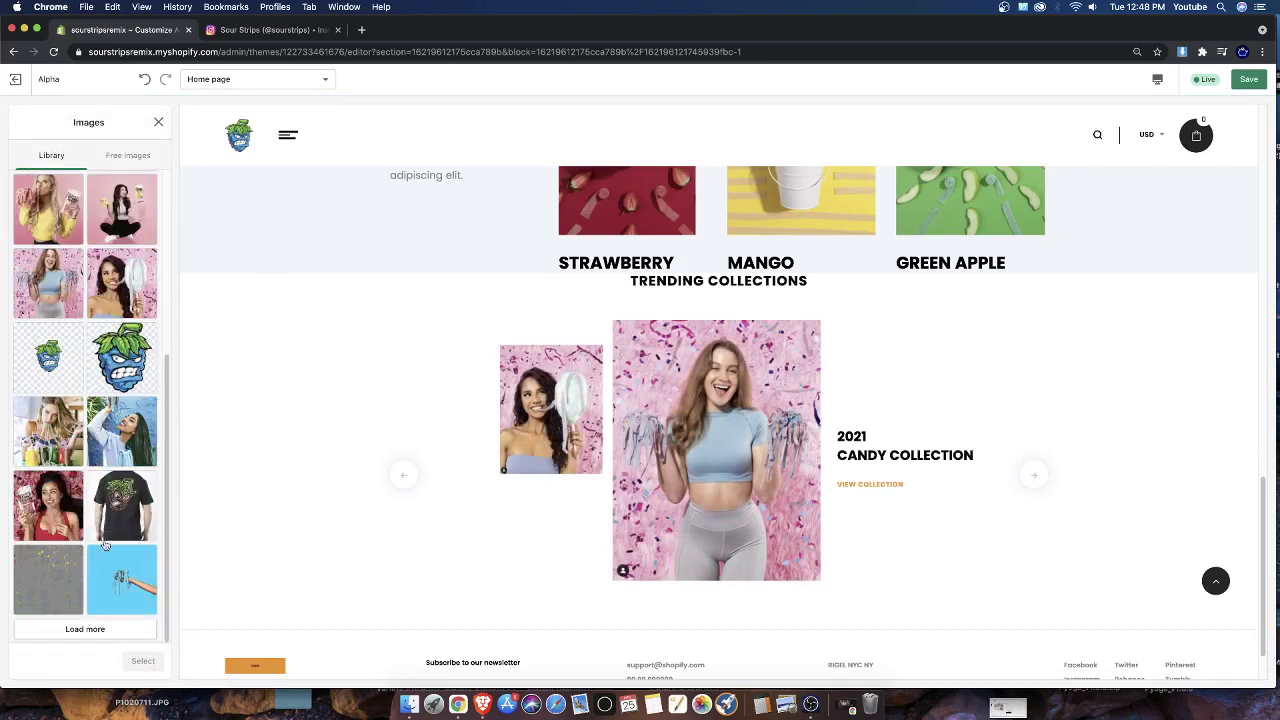
{"action": "left_click", "coordinate": [117, 638]}
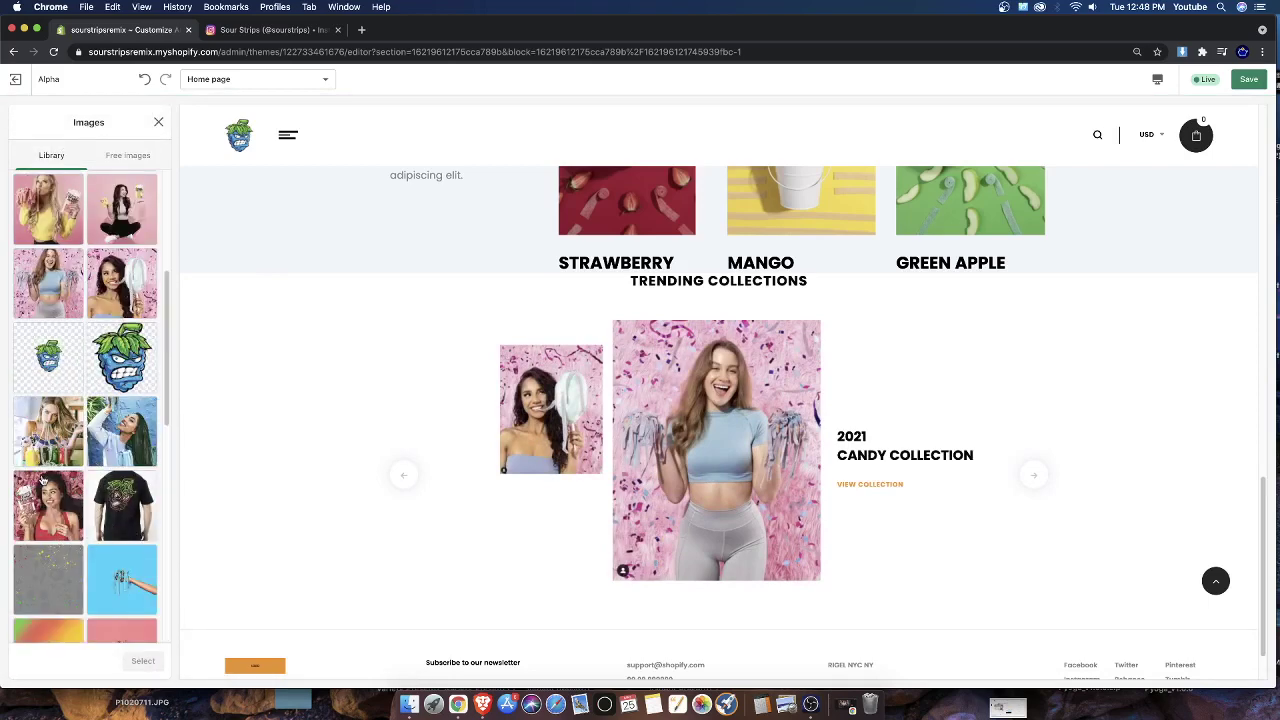
{"action": "scroll", "coordinate": [87, 515], "scroll_direction": "down", "scroll_amount": 10}
{"action": "scroll", "coordinate": [87, 515], "scroll_direction": "up", "scroll_amount": 15}
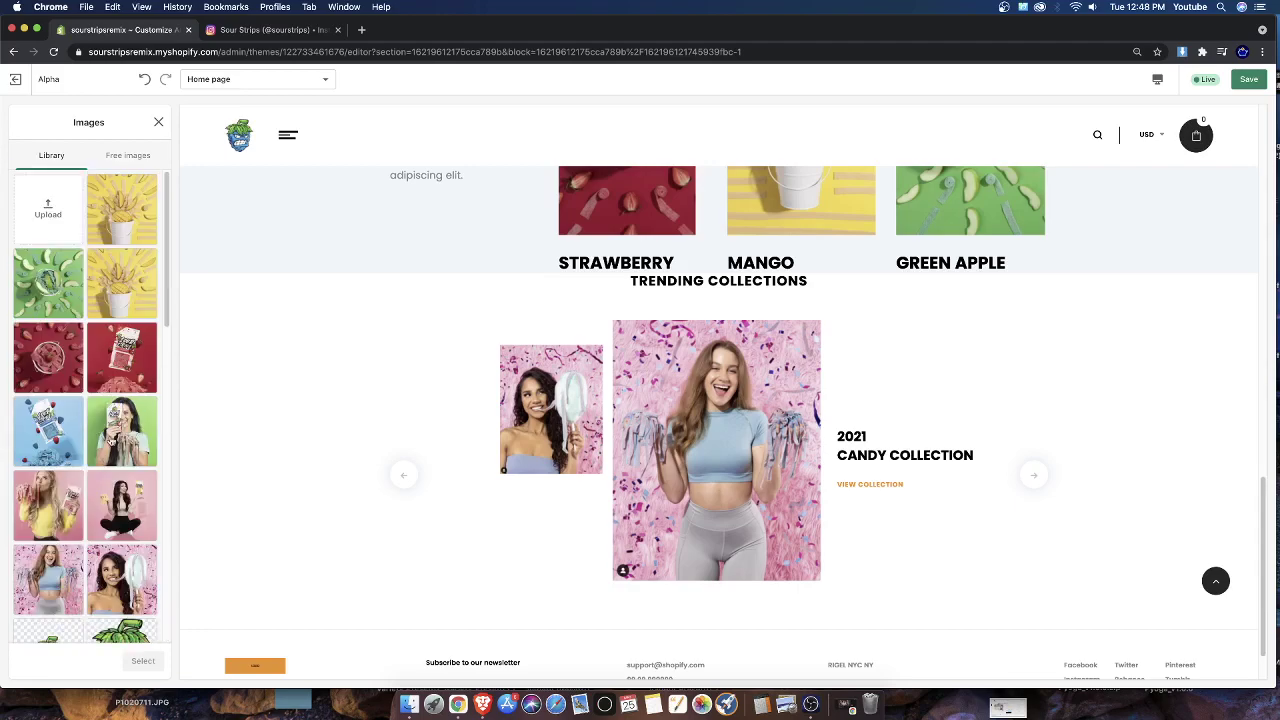
Switch to Instagram, reload the sourstrips profile and look through its posts for usable pictures
{"action": "left_click", "coordinate": [272, 30]}
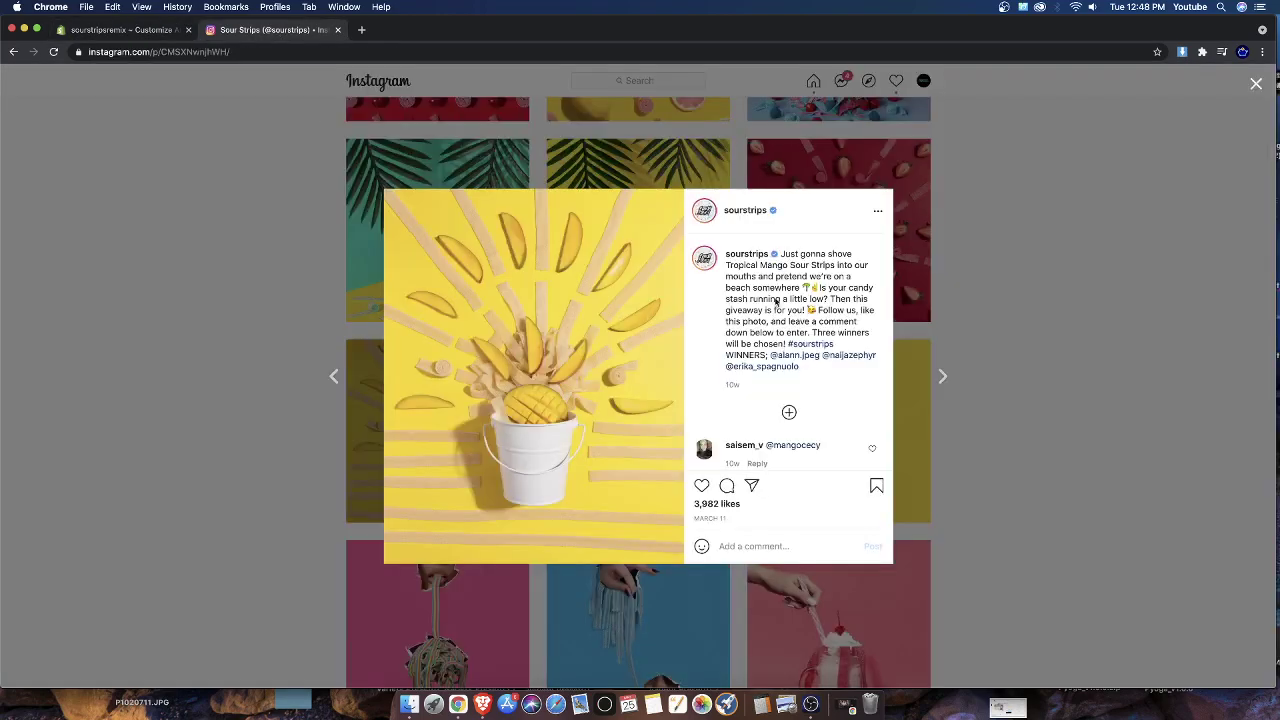
{"action": "left_click", "coordinate": [910, 320]}
{"action": "scroll", "coordinate": [910, 320], "scroll_direction": "up", "scroll_amount": 15}
{"action": "right_click", "coordinate": [966, 318]}
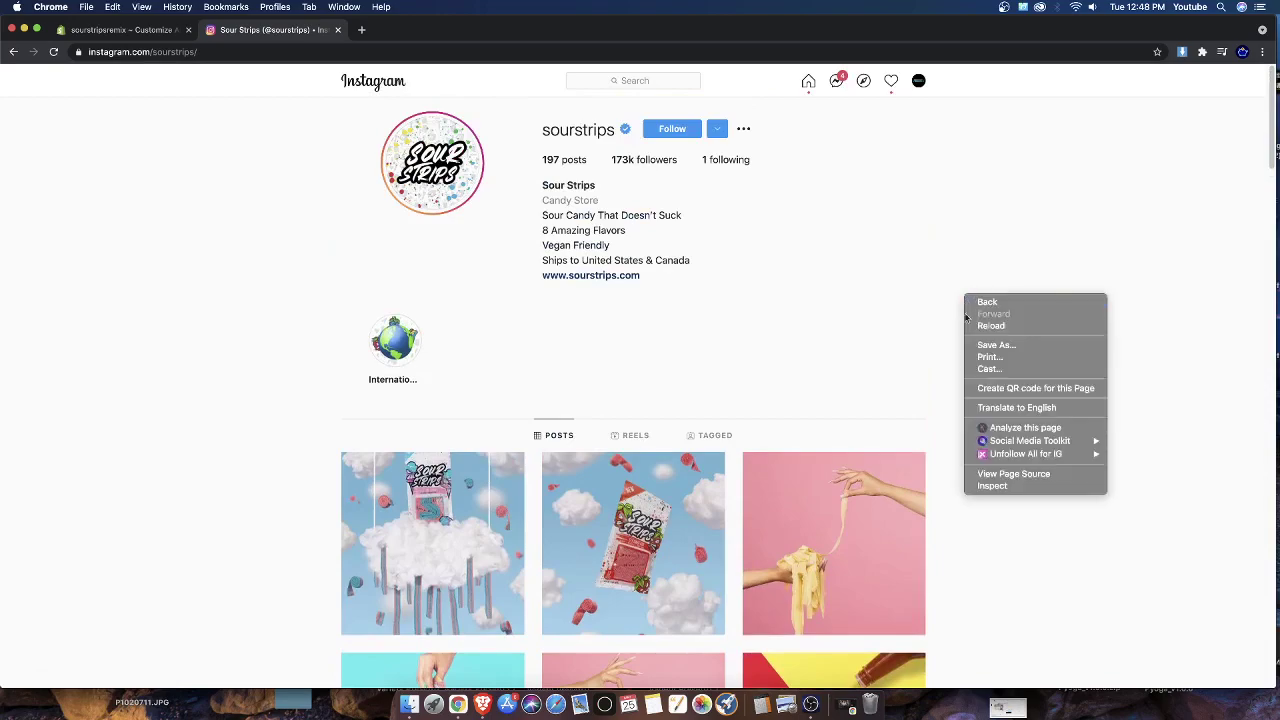
{"action": "left_click", "coordinate": [981, 327]}
{"action": "scroll", "coordinate": [934, 326], "scroll_direction": "down", "scroll_amount": 2}
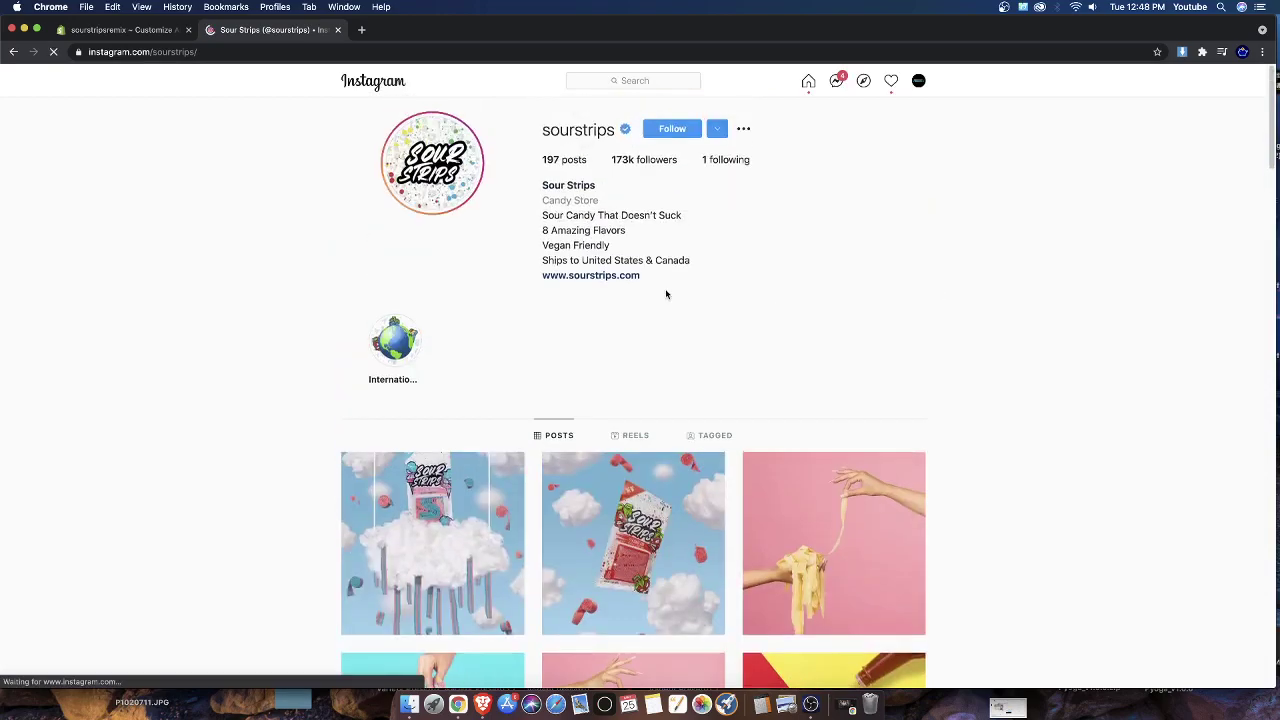
{"action": "scroll", "coordinate": [668, 294], "scroll_direction": "down", "scroll_amount": 3}
{"action": "scroll", "coordinate": [671, 297], "scroll_direction": "down", "scroll_amount": 20}
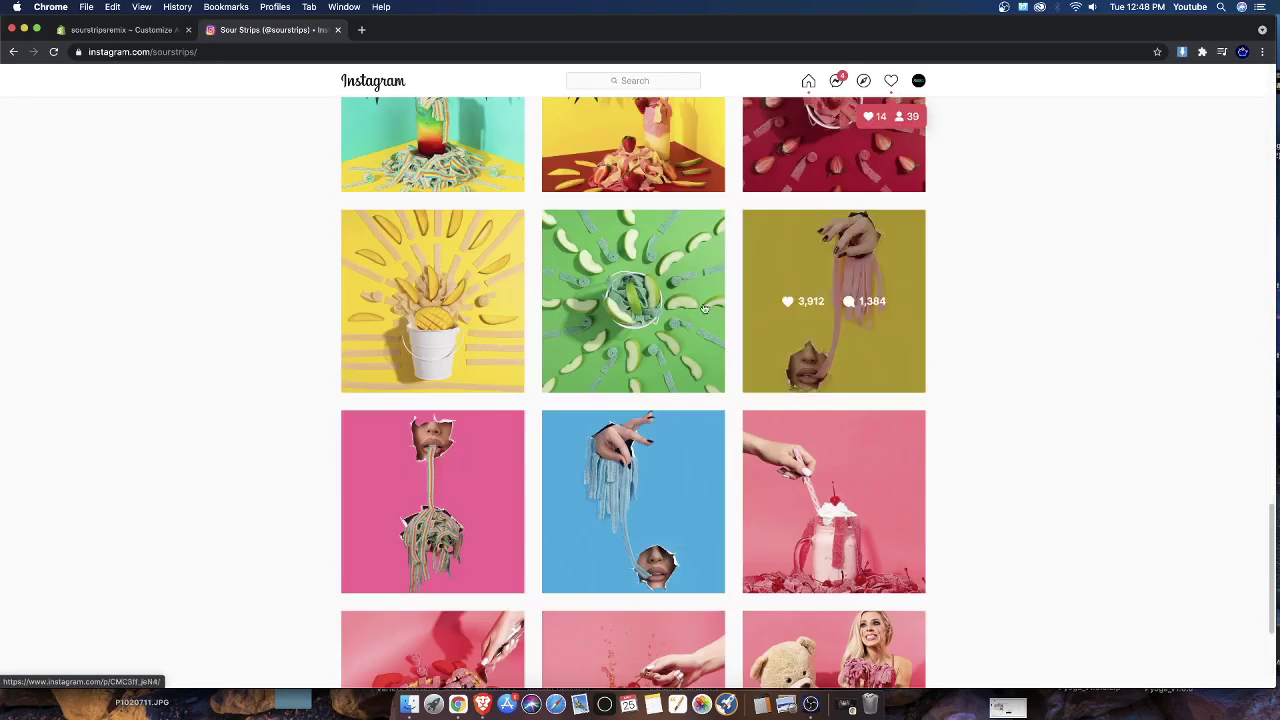
{"action": "scroll", "coordinate": [787, 376], "scroll_direction": "up", "scroll_amount": 20}
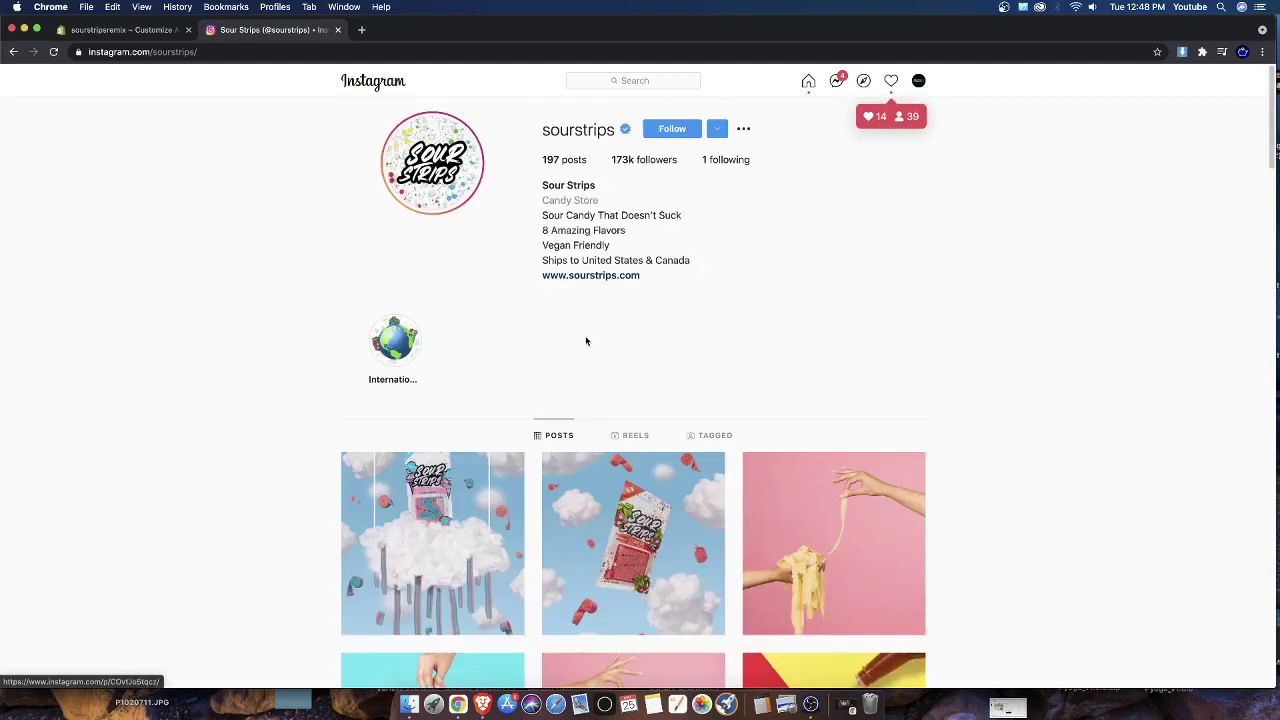
Open the Sour Strips website from the Instagram profile and examine its flavor sections
{"action": "left_click", "coordinate": [597, 276]}
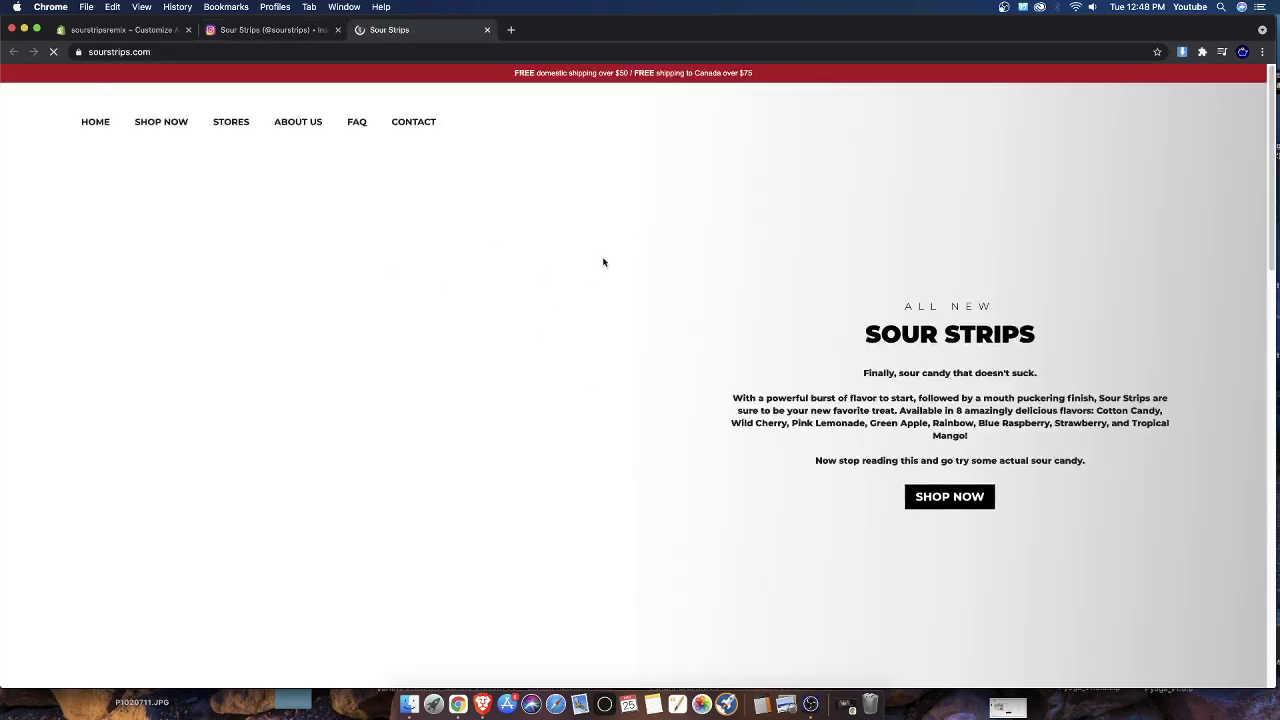
{"action": "scroll", "coordinate": [595, 338], "scroll_direction": "down", "scroll_amount": 20}
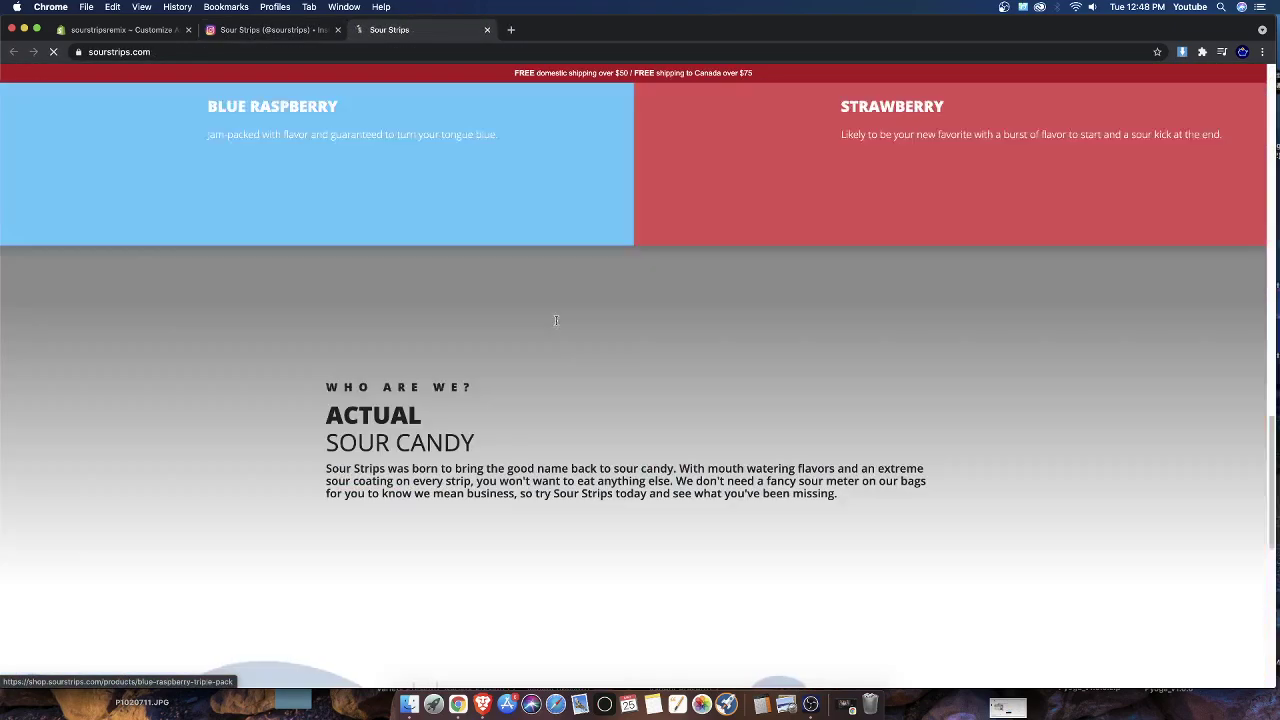
{"action": "scroll", "coordinate": [557, 320], "scroll_direction": "down", "scroll_amount": 10}
{"action": "scroll", "coordinate": [540, 320], "scroll_direction": "up", "scroll_amount": 15}
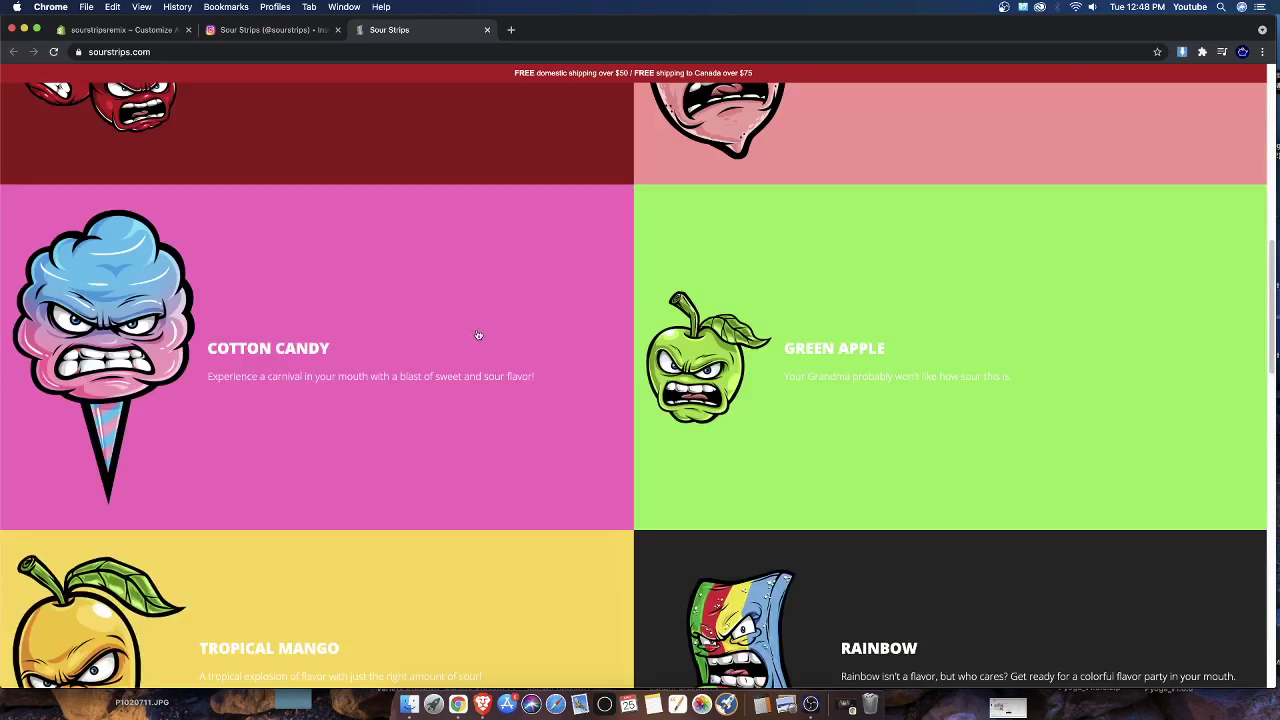
{"action": "scroll", "coordinate": [478, 335], "scroll_direction": "up", "scroll_amount": 10}
Find the Rockstar Tee in the Sour Strips shop's collection and open its product page
{"action": "left_click", "coordinate": [283, 121]}
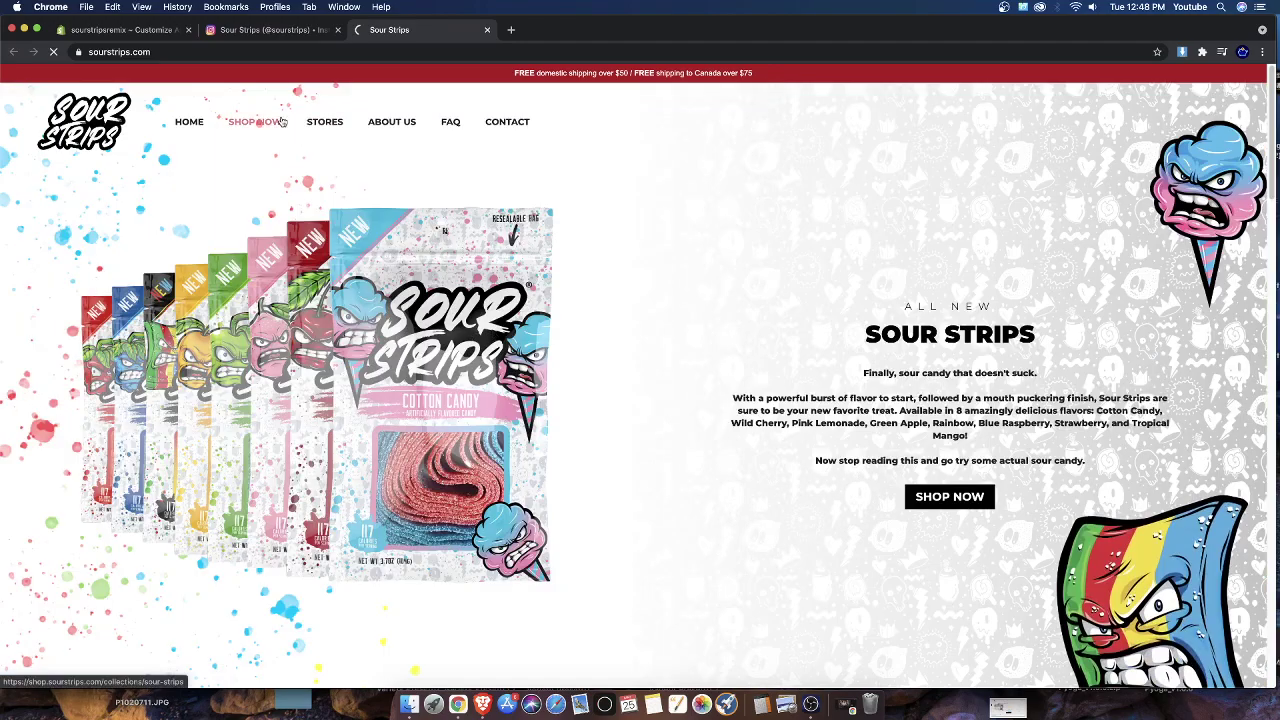
{"action": "scroll", "coordinate": [632, 460], "scroll_direction": "down", "scroll_amount": 8}
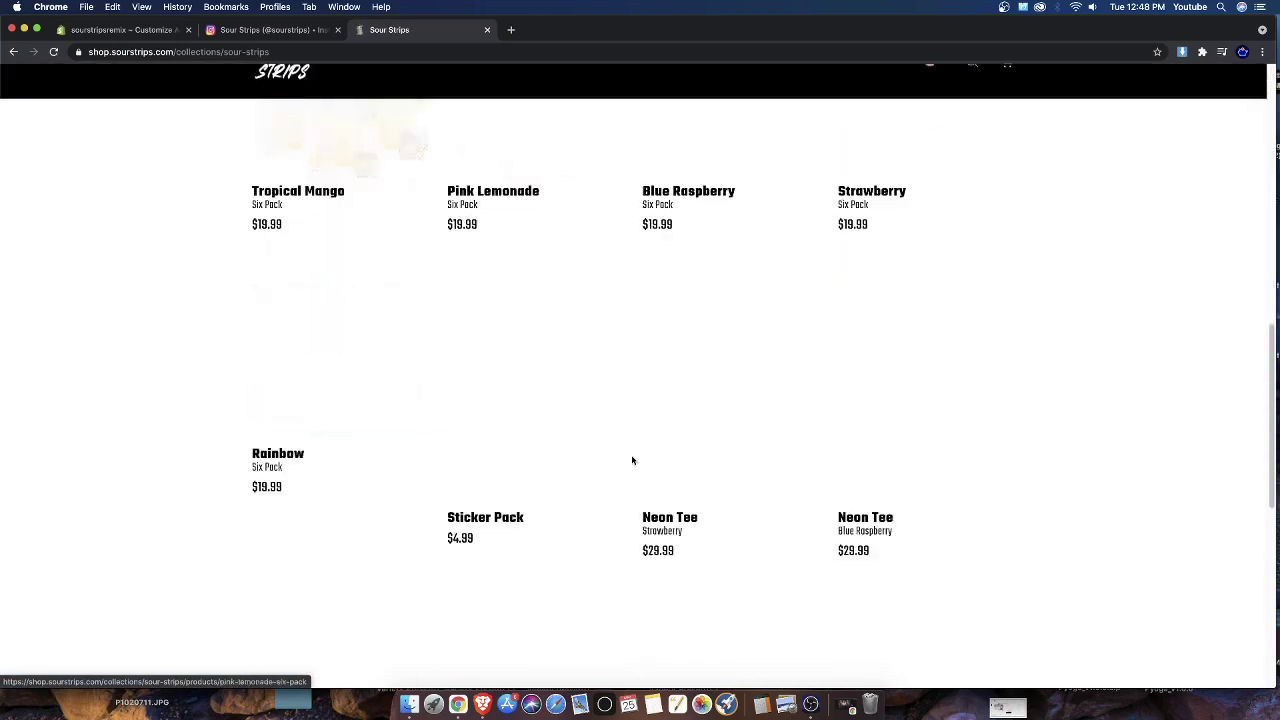
{"action": "scroll", "coordinate": [632, 460], "scroll_direction": "down", "scroll_amount": 5}
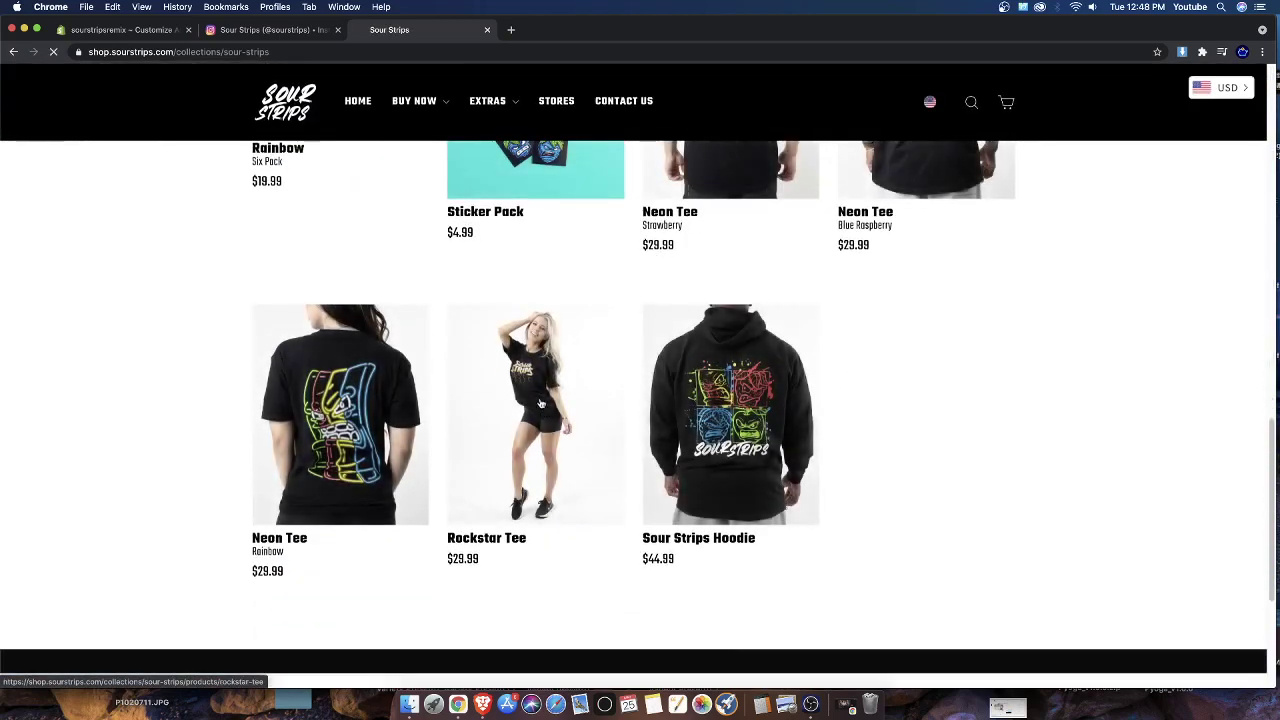
{"action": "left_click", "coordinate": [540, 403]}
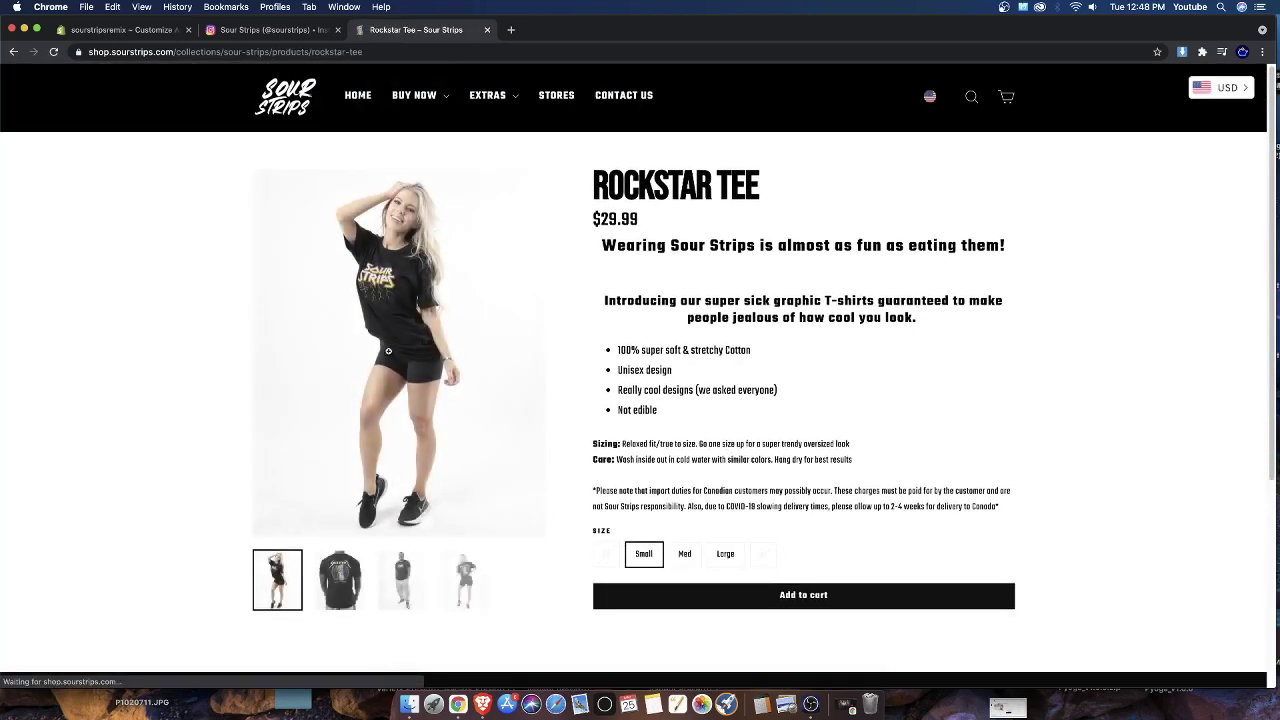
Open the Rockstar Tee's full-size front-pose photo with the image downloader extension and save it to the computer
{"action": "left_click", "coordinate": [486, 389]}
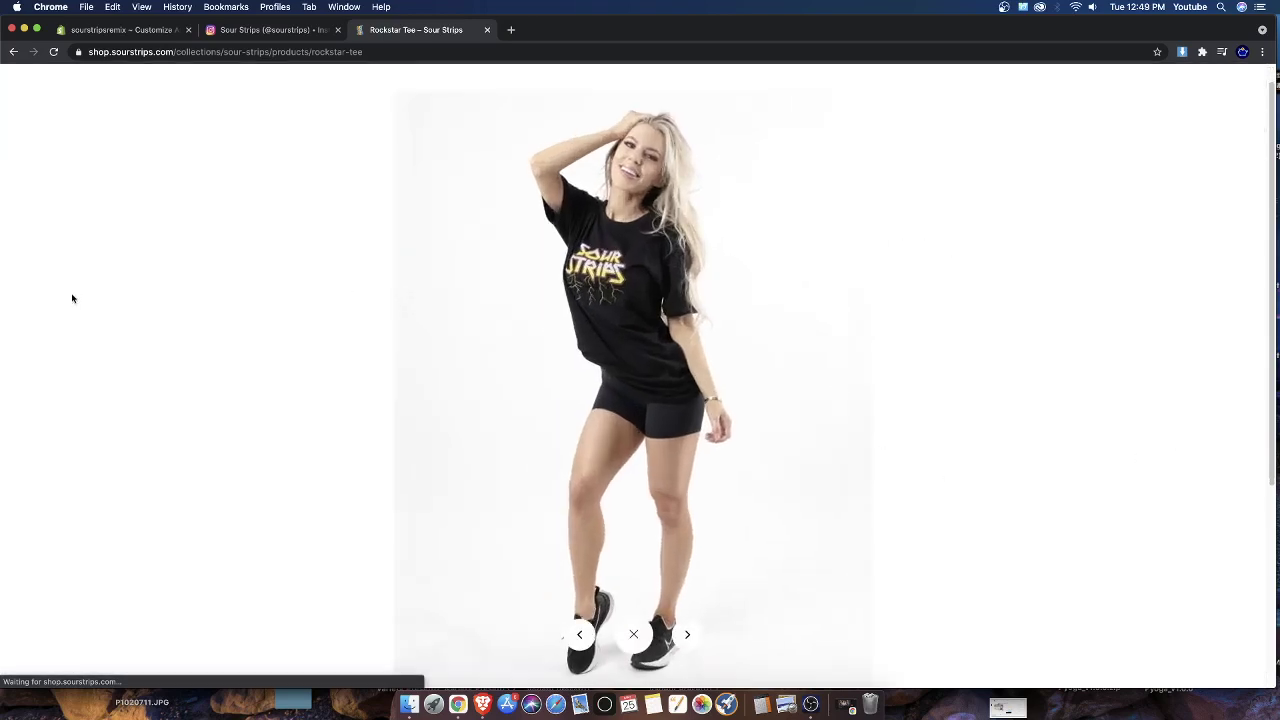
{"action": "left_click", "coordinate": [1023, 415]}
{"action": "left_click", "coordinate": [438, 351]}
{"action": "left_click", "coordinate": [1183, 52]}
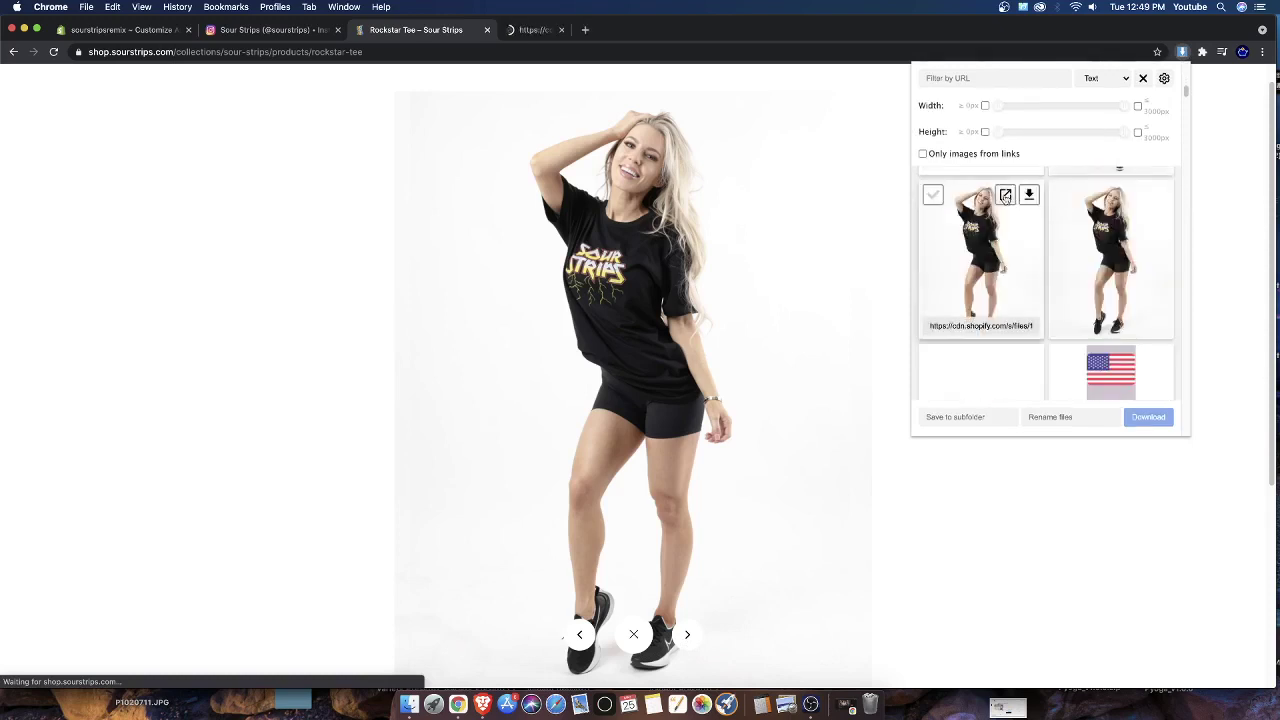
{"action": "left_click", "coordinate": [570, 30]}
{"action": "right_click", "coordinate": [679, 197]}
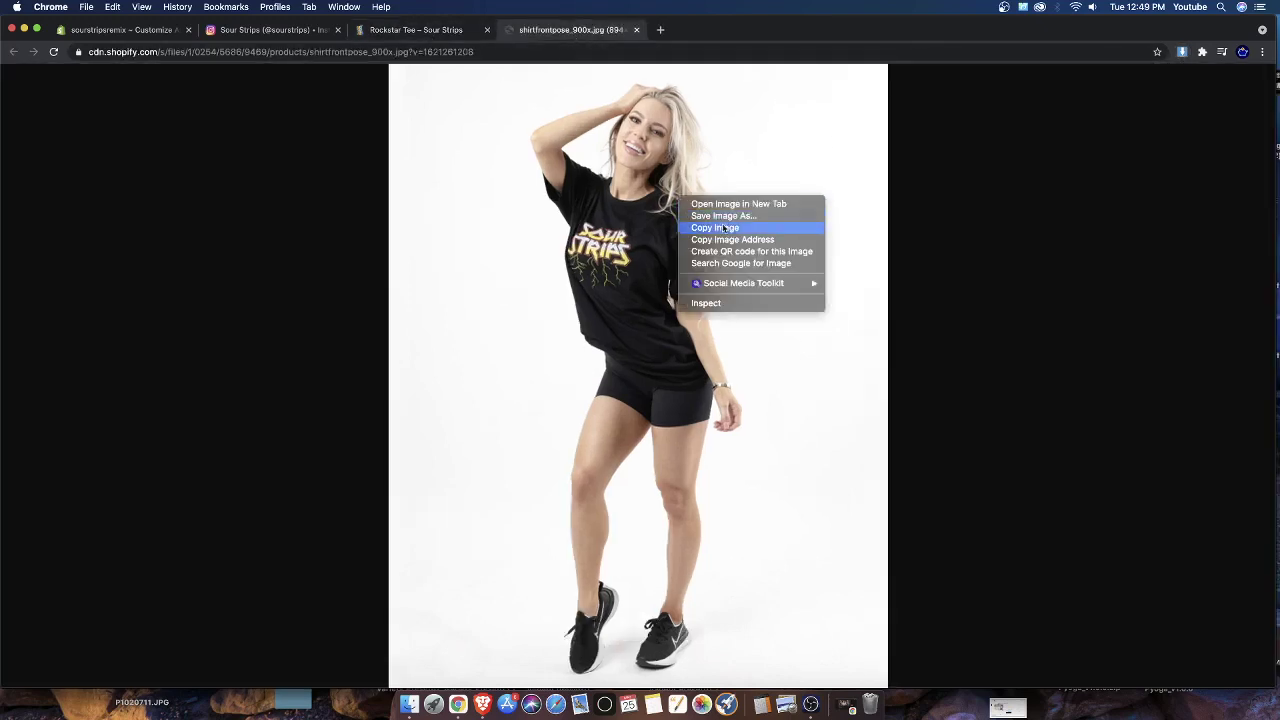
{"action": "left_click", "coordinate": [726, 229]}
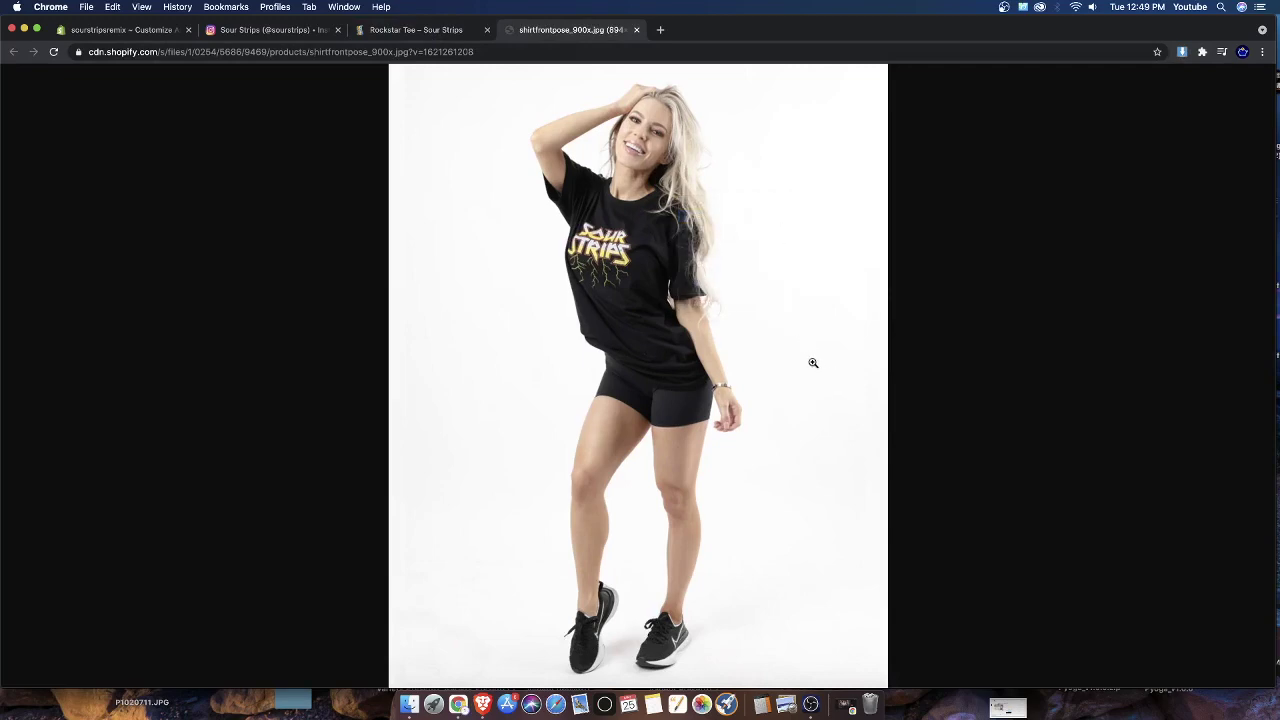
{"action": "key", "text": "Return"}
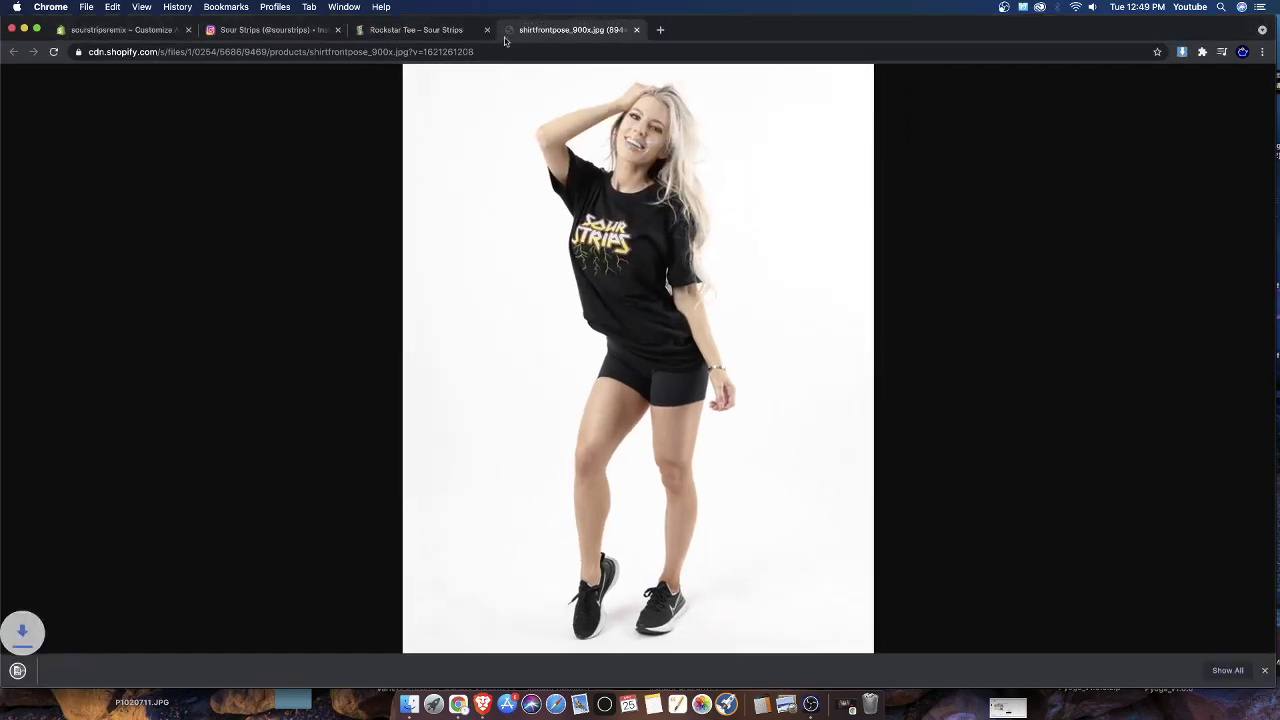
Open the Rockstar Tee's full-size photo of the woman's back pose and save it to Downloads as the JPEG image shirtbackpose_900x
{"action": "left_click", "coordinate": [460, 30]}
{"action": "left_click", "coordinate": [940, 190]}
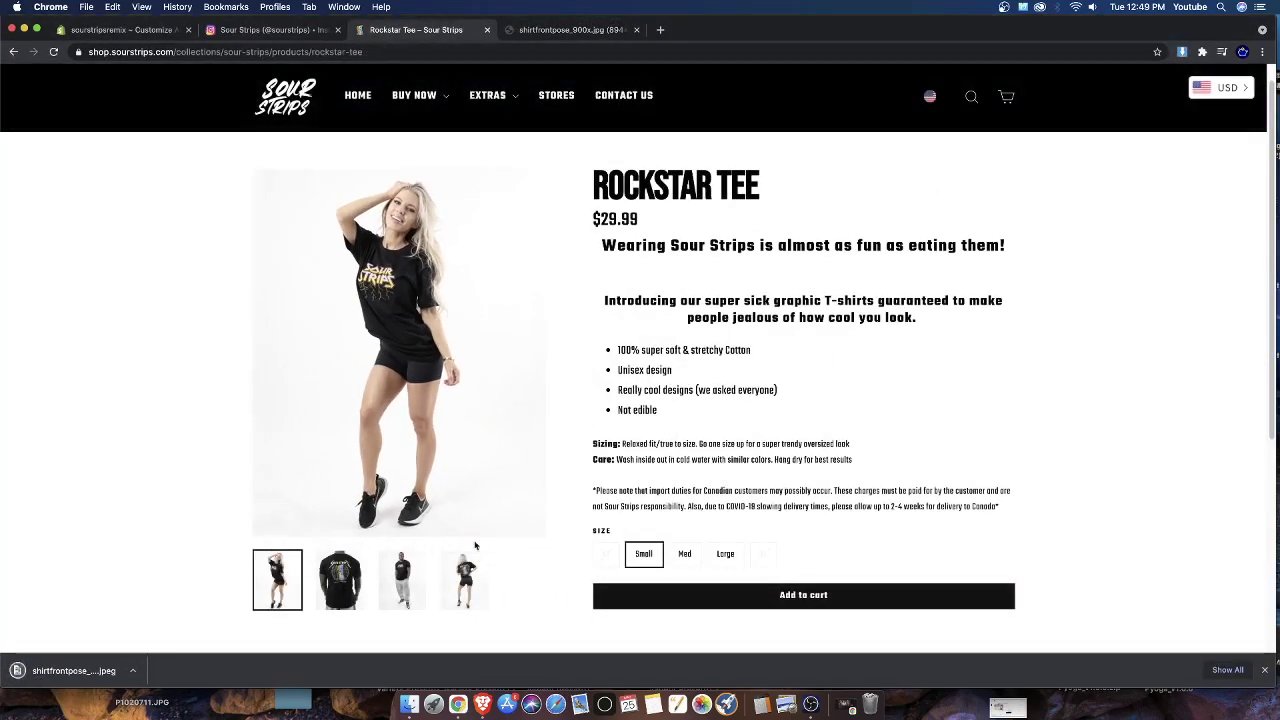
{"action": "left_click", "coordinate": [465, 578]}
{"action": "left_click", "coordinate": [345, 355]}
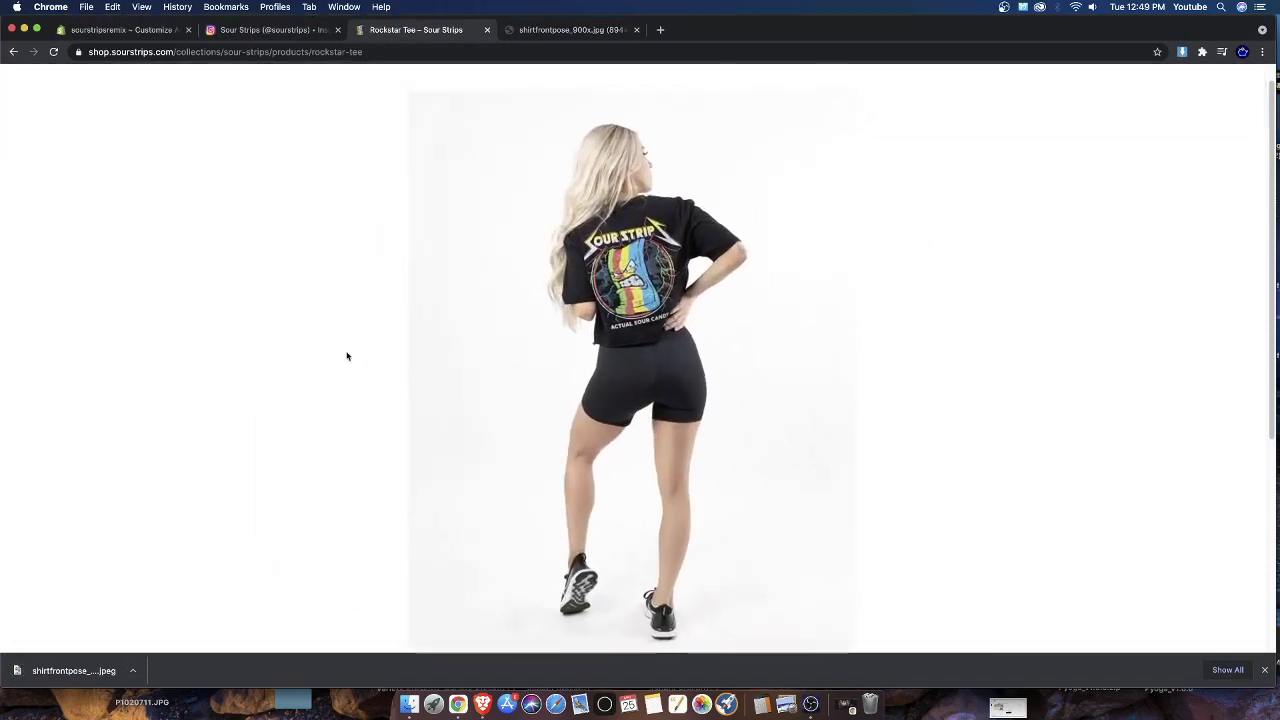
{"action": "left_click", "coordinate": [1182, 51]}
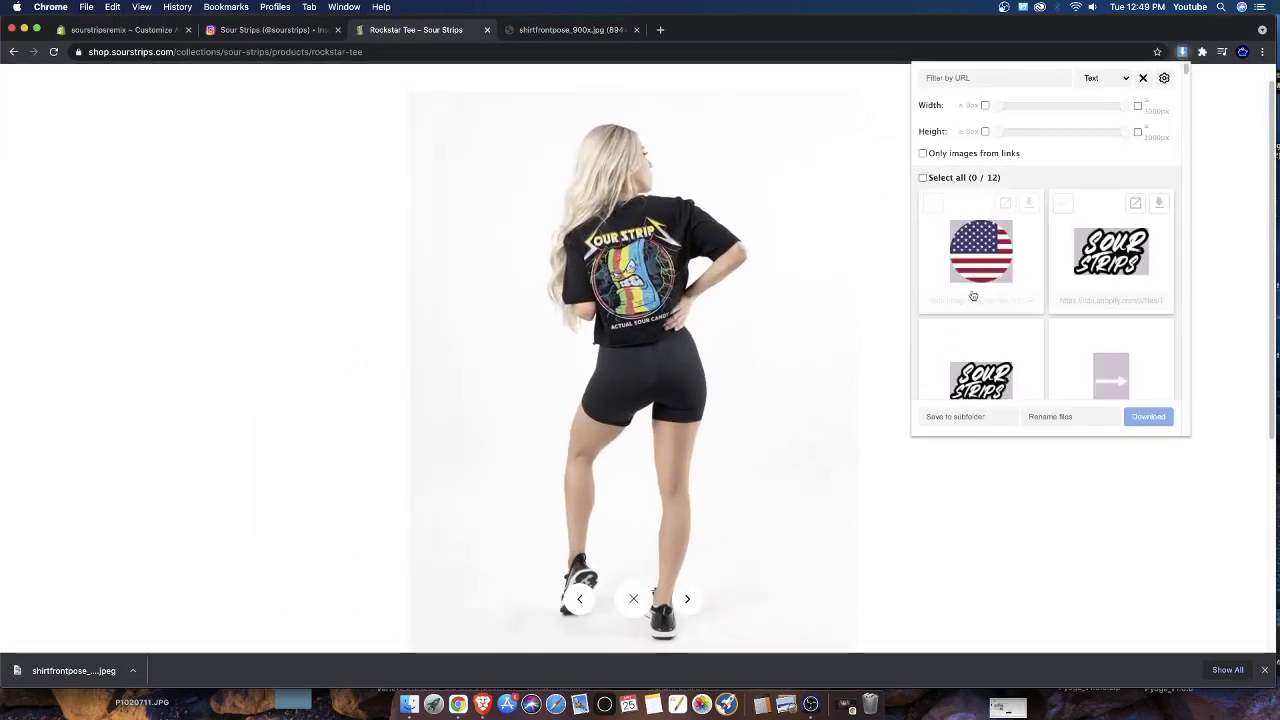
{"action": "scroll", "coordinate": [980, 300], "scroll_direction": "down", "scroll_amount": 2}
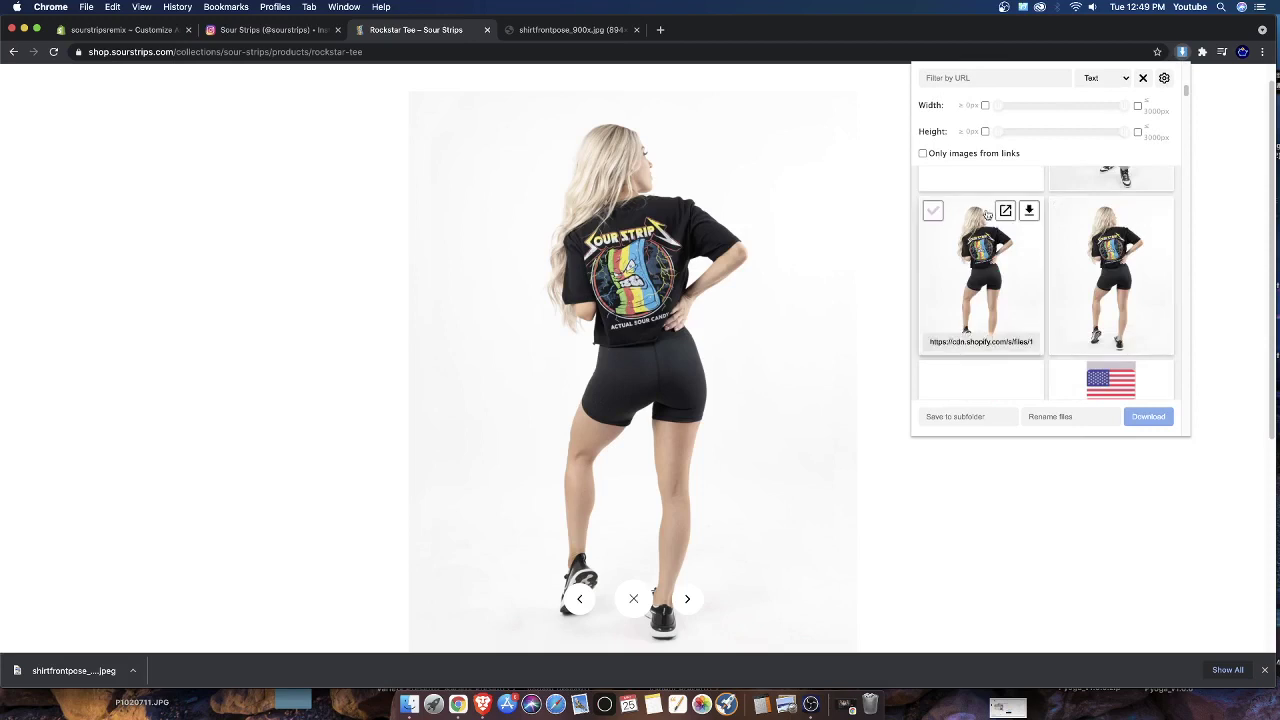
{"action": "left_click", "coordinate": [1007, 211]}
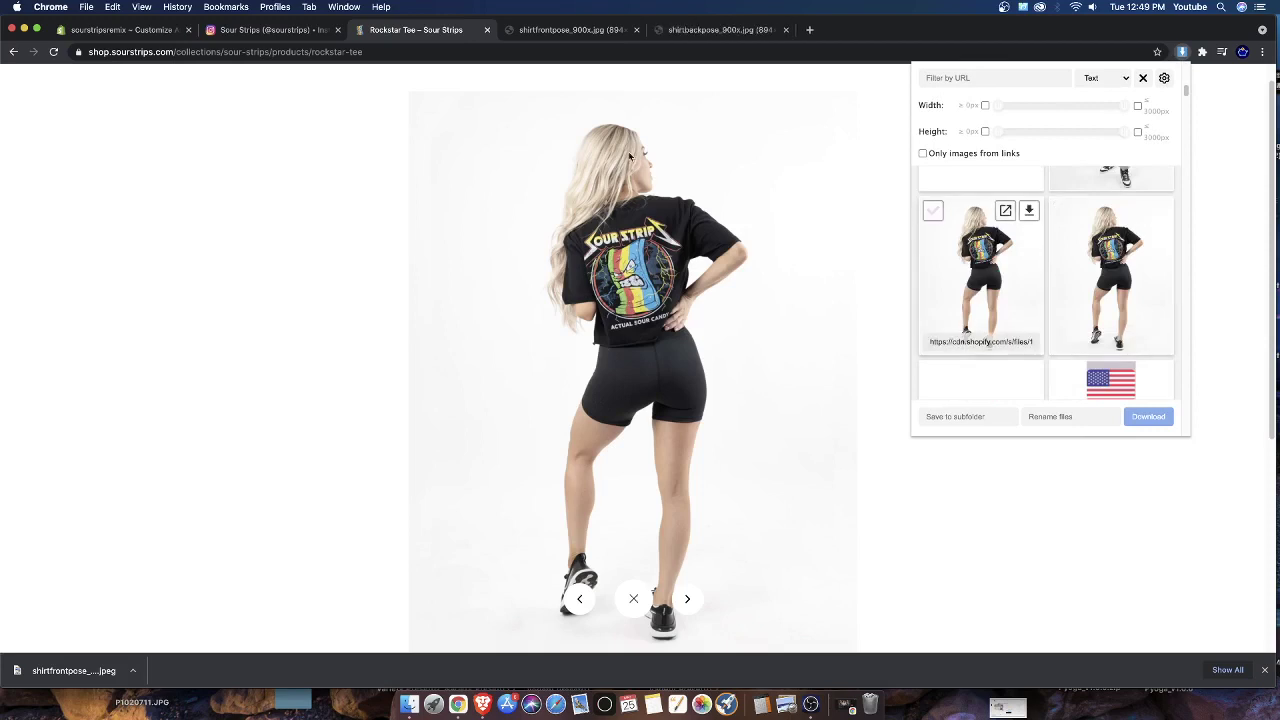
{"action": "left_click", "coordinate": [590, 31]}
{"action": "left_click", "coordinate": [700, 31]}
{"action": "right_click", "coordinate": [616, 272]}
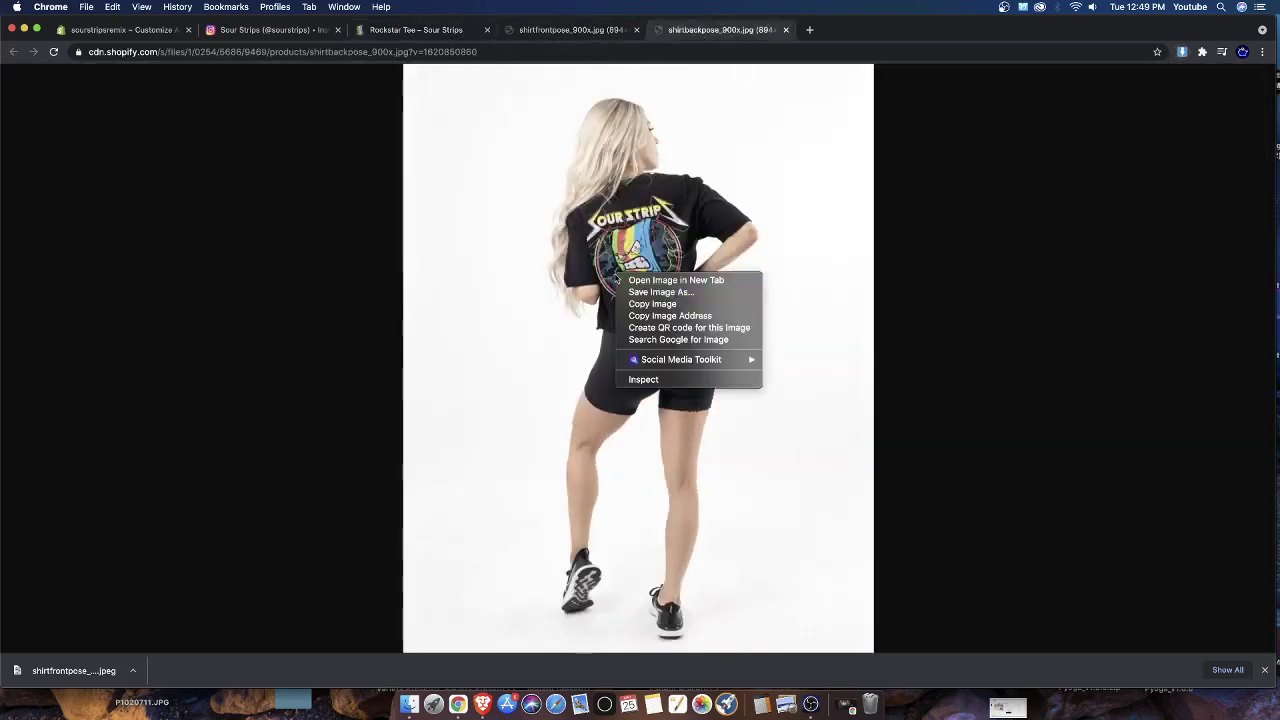
{"action": "left_click", "coordinate": [721, 293]}
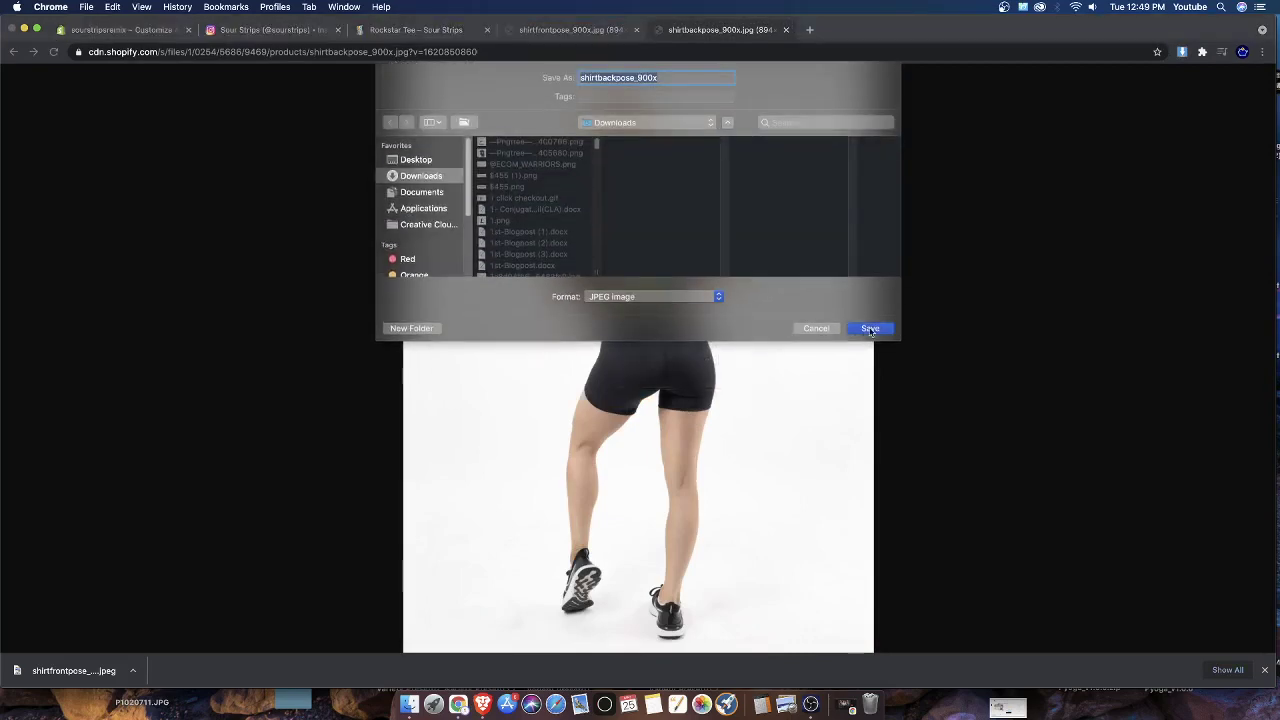
{"action": "left_click", "coordinate": [871, 331]}
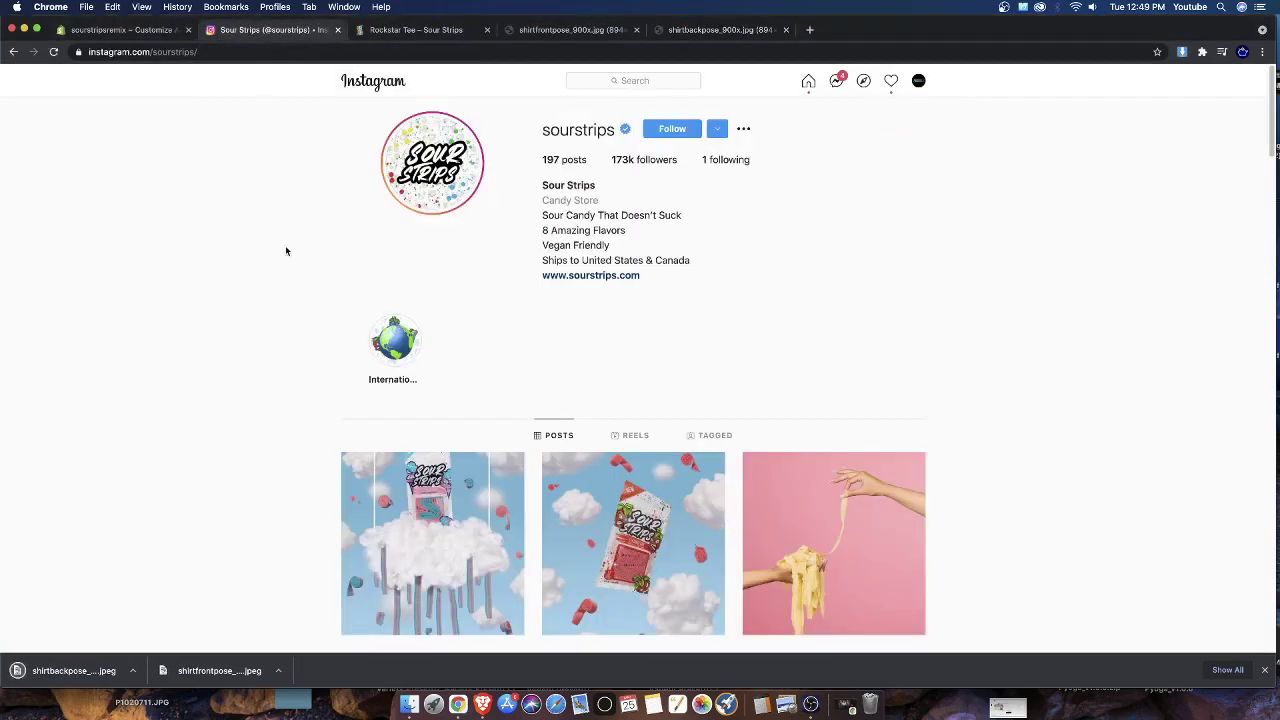
Compare the Instagram post of the woman in the blue crop top with the Rockstar Tee photos, including the man in grey sweatpants
{"action": "scroll", "coordinate": [285, 251], "scroll_direction": "down", "scroll_amount": 5}
{"action": "left_click", "coordinate": [884, 488]}
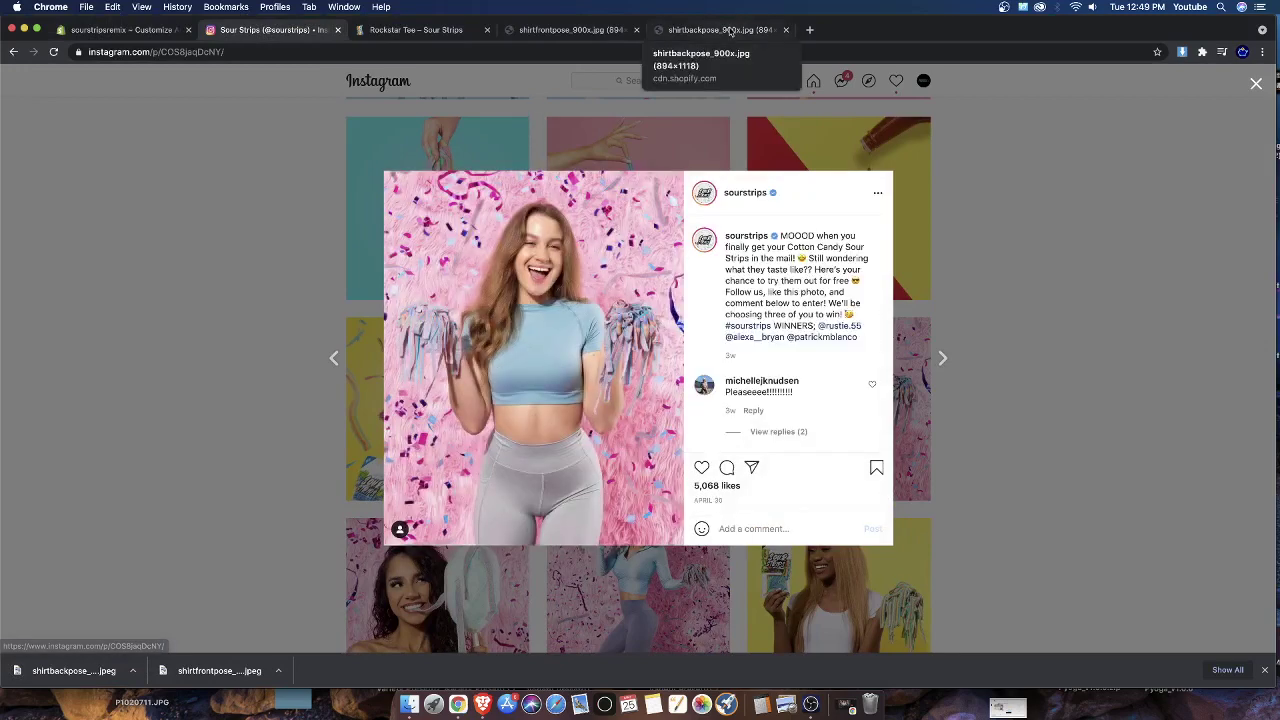
{"action": "left_click", "coordinate": [578, 32]}
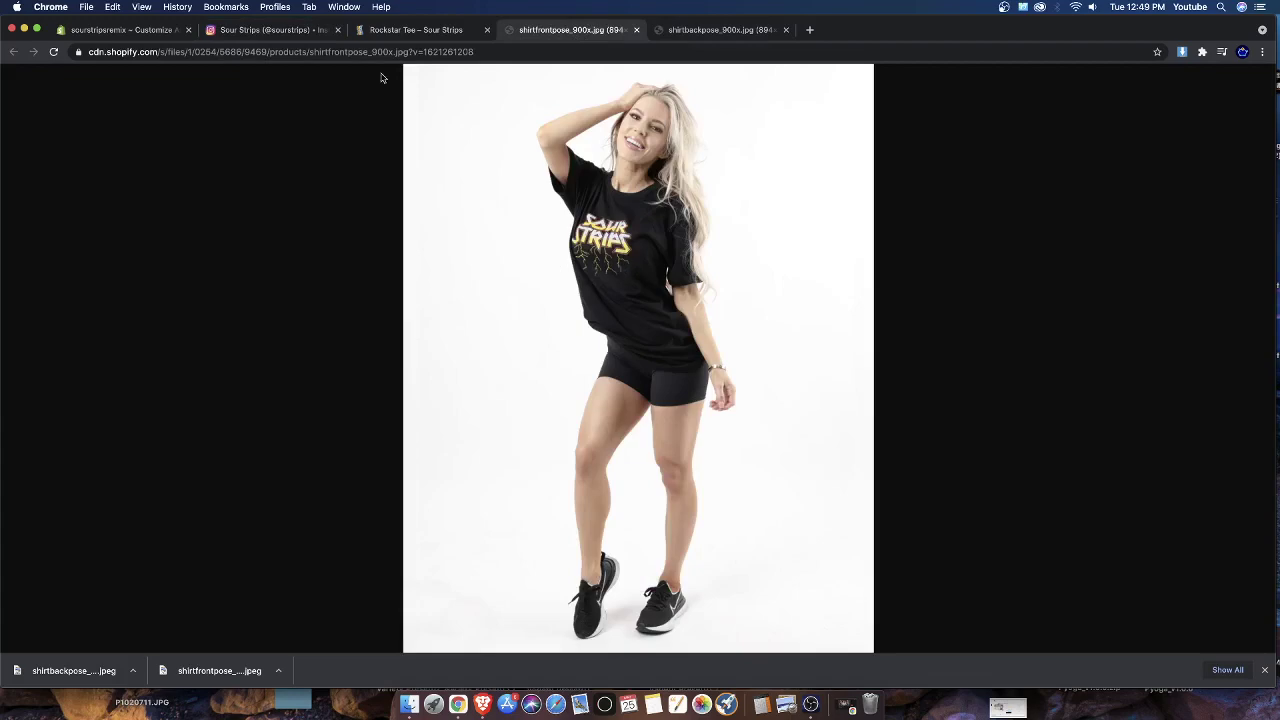
{"action": "left_click", "coordinate": [412, 30]}
{"action": "left_click", "coordinate": [1186, 149]}
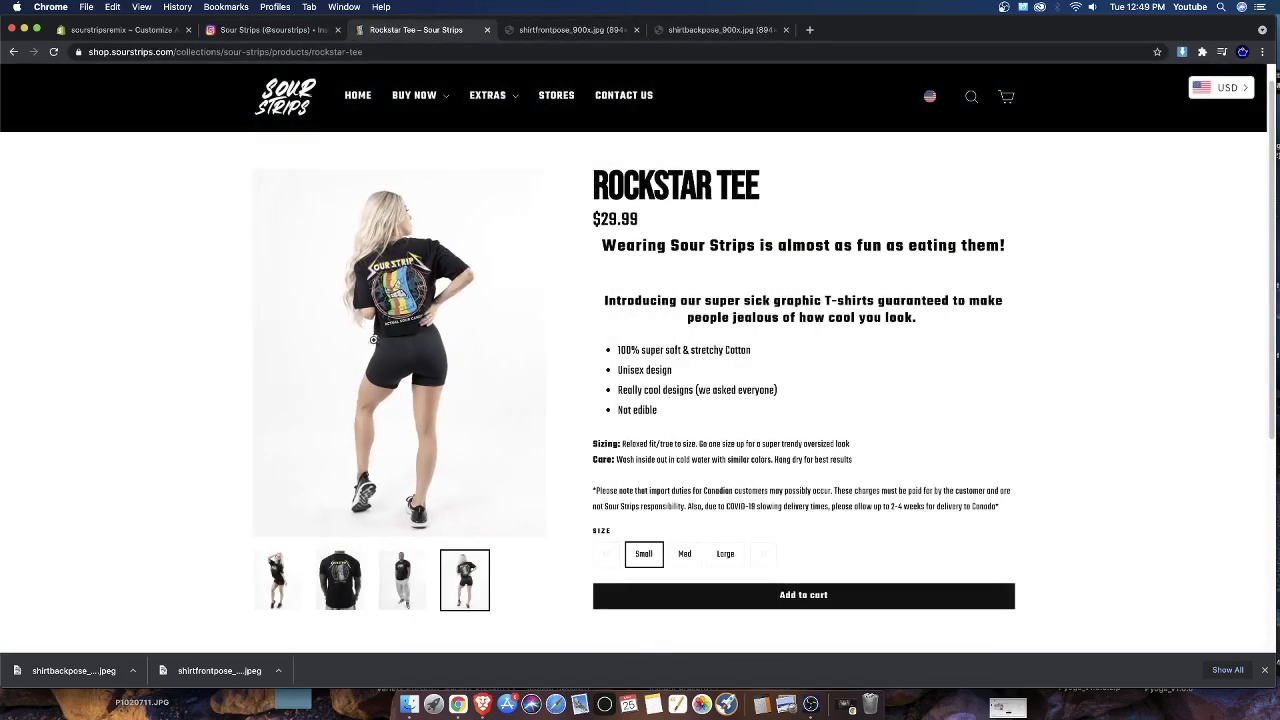
{"action": "scroll", "coordinate": [358, 414], "scroll_direction": "down", "scroll_amount": 1}
{"action": "left_click", "coordinate": [386, 562]}
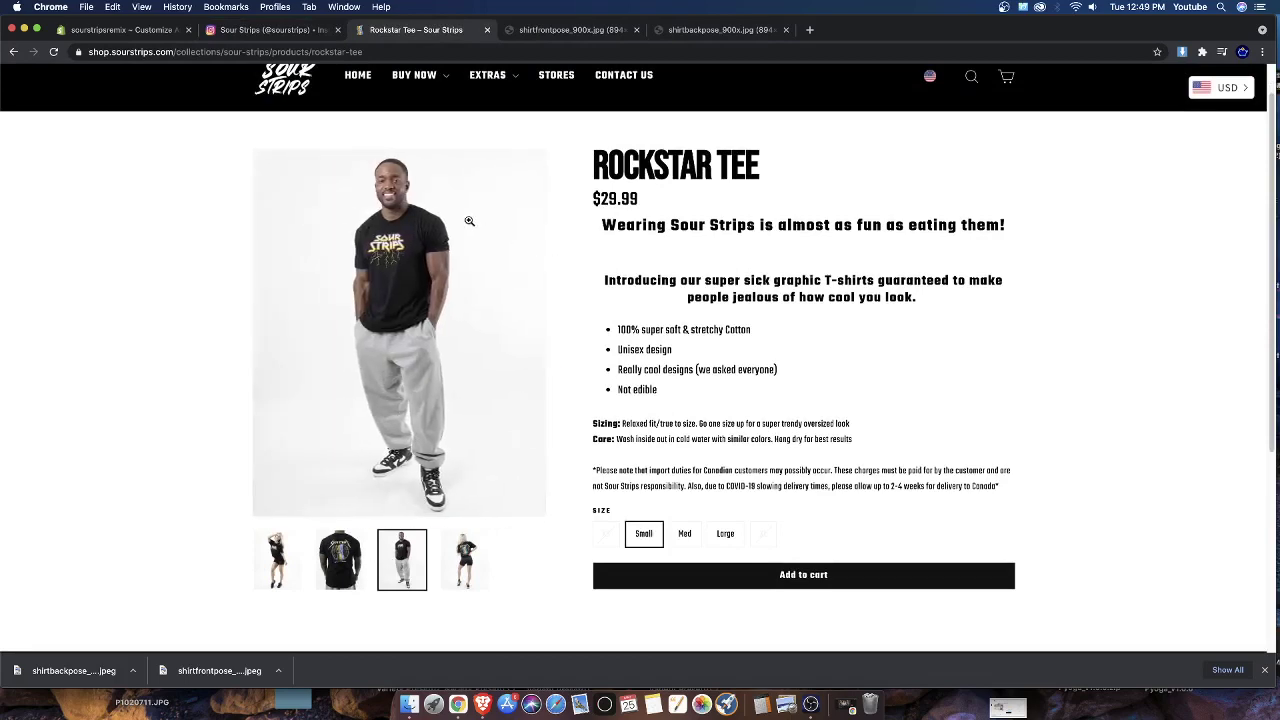
{"action": "left_click", "coordinate": [413, 199]}
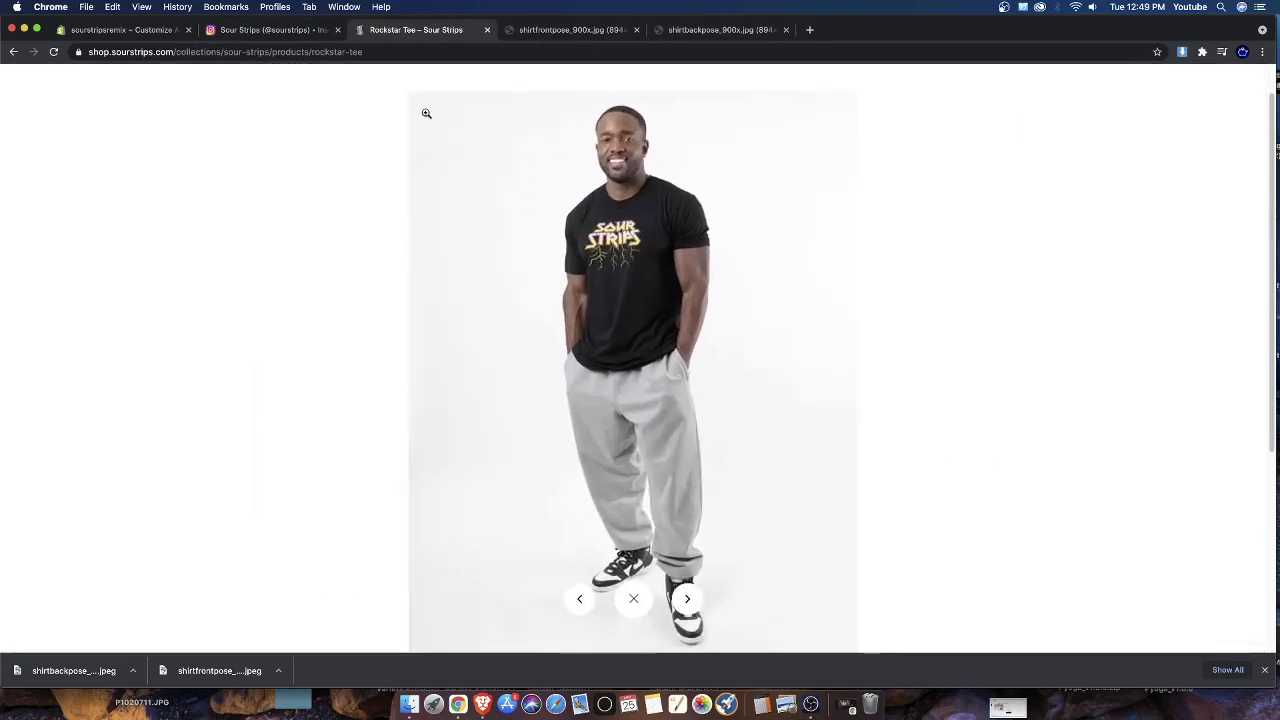
{"action": "left_click", "coordinate": [260, 33]}
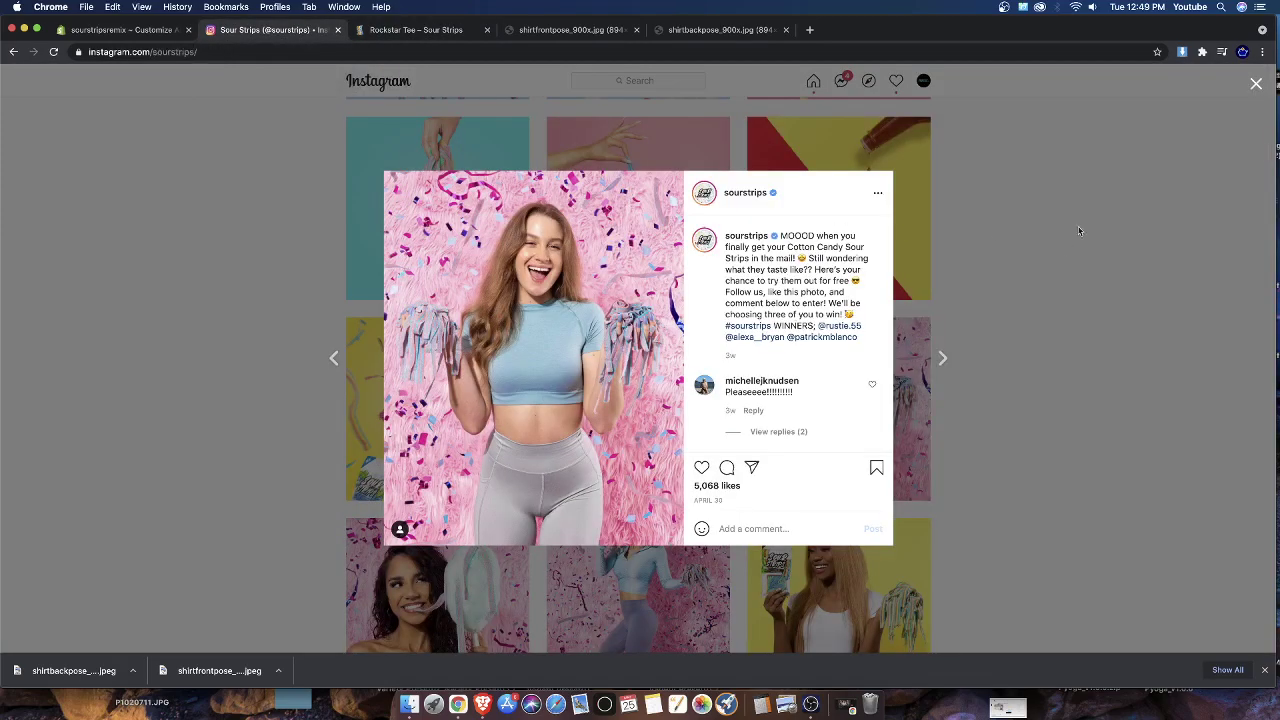
Browse the Sour Strips Instagram feed for further photos and compare them with the Rockstar Tee's photo of the man
{"action": "left_click", "coordinate": [990, 244]}
{"action": "scroll", "coordinate": [578, 320], "scroll_direction": "down", "scroll_amount": 3}
{"action": "scroll", "coordinate": [381, 441], "scroll_direction": "down", "scroll_amount": 10}
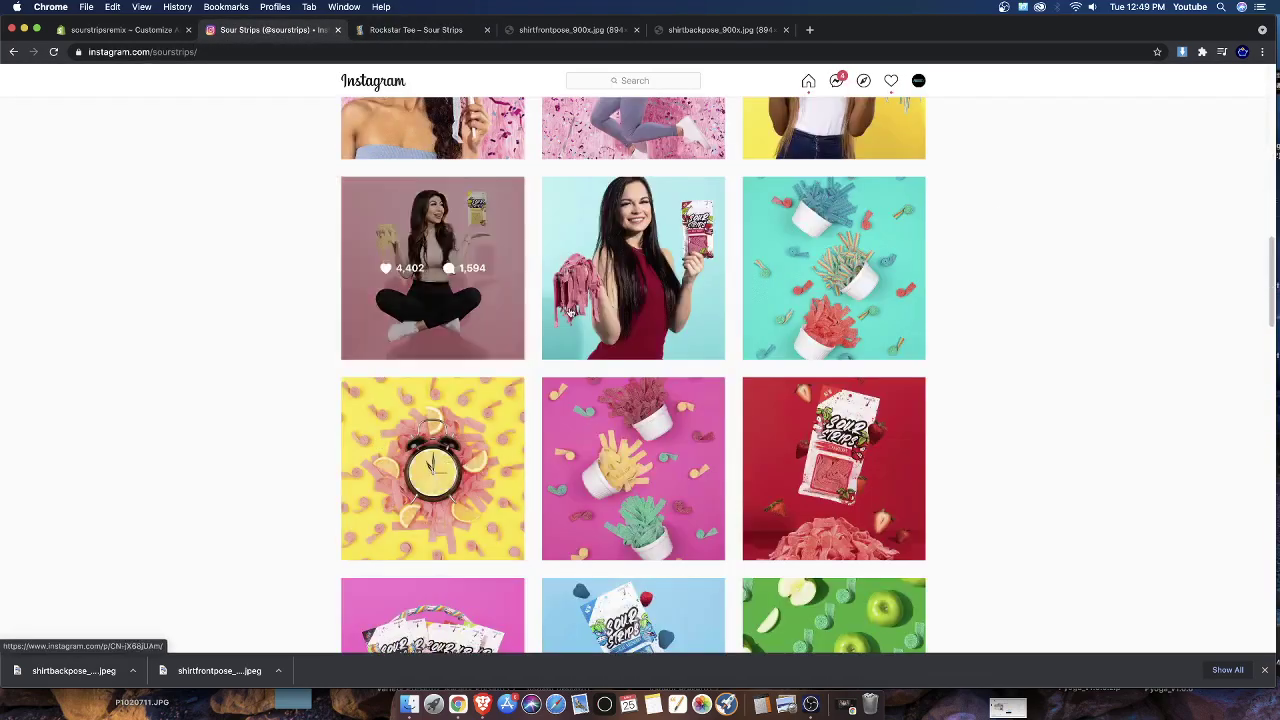
{"action": "scroll", "coordinate": [835, 401], "scroll_direction": "down", "scroll_amount": 4}
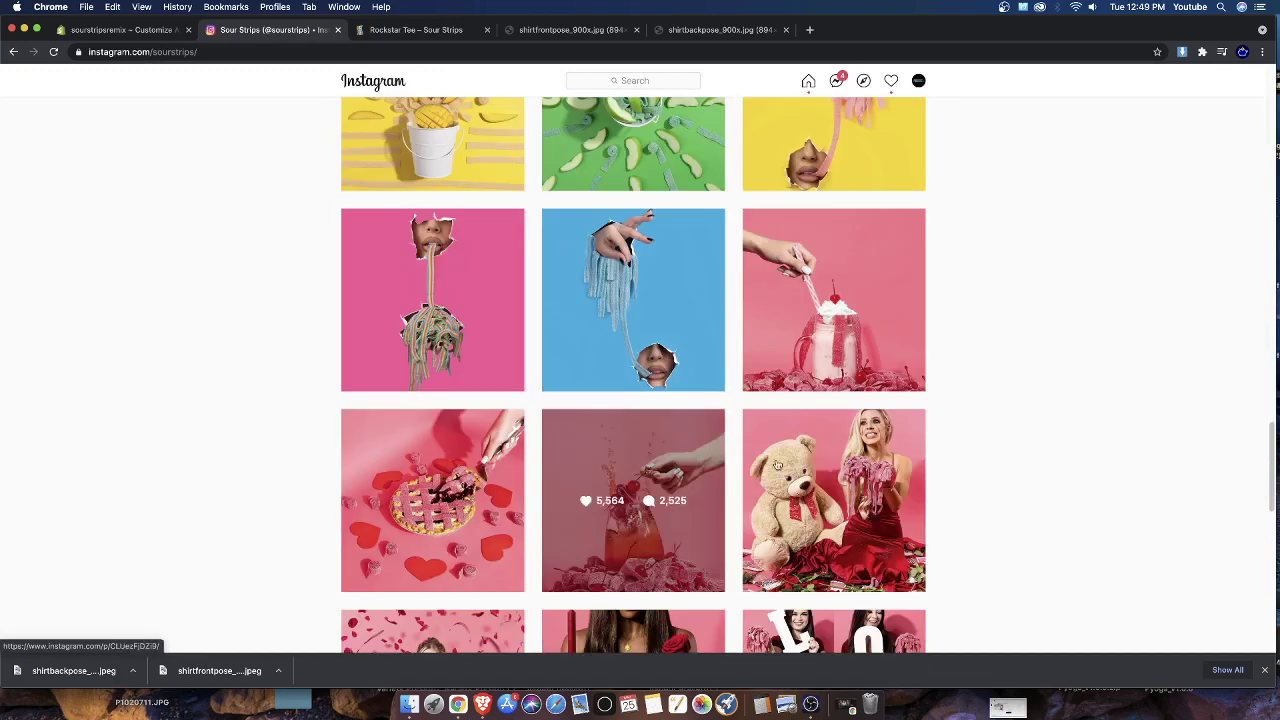
{"action": "scroll", "coordinate": [780, 490], "scroll_direction": "up", "scroll_amount": 8}
{"action": "left_click", "coordinate": [425, 31]}
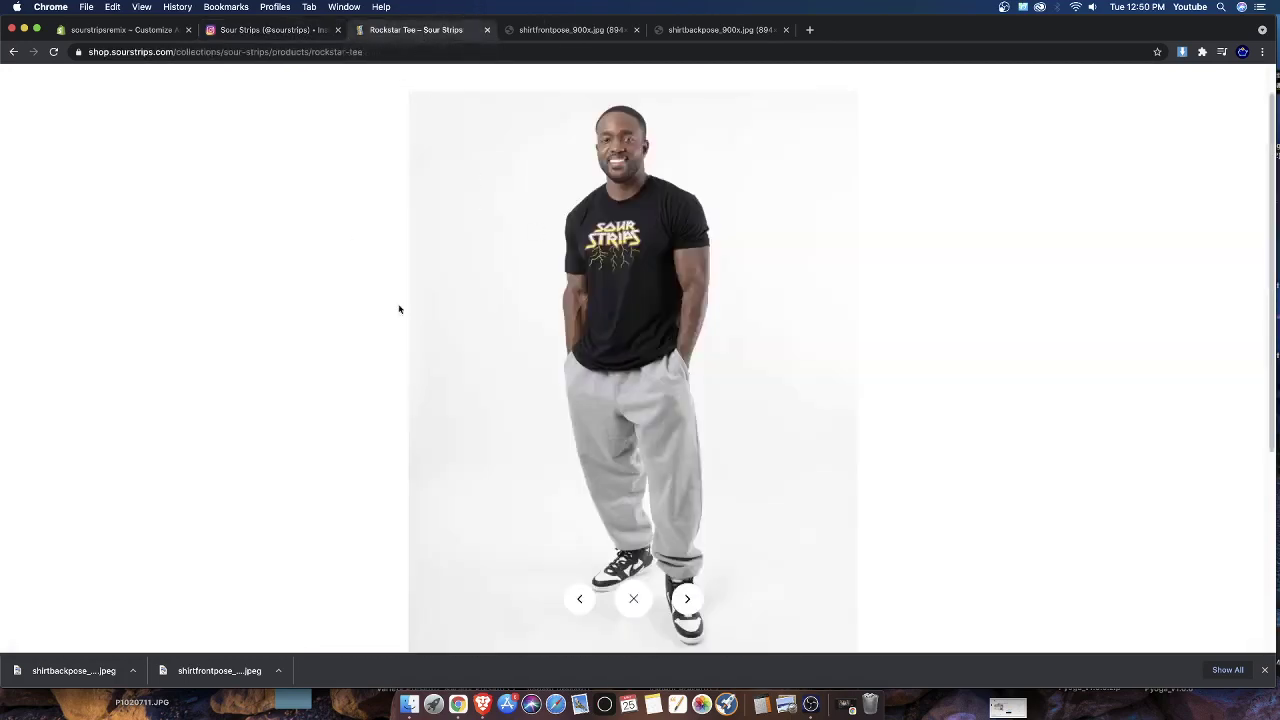
{"action": "left_click", "coordinate": [250, 32]}
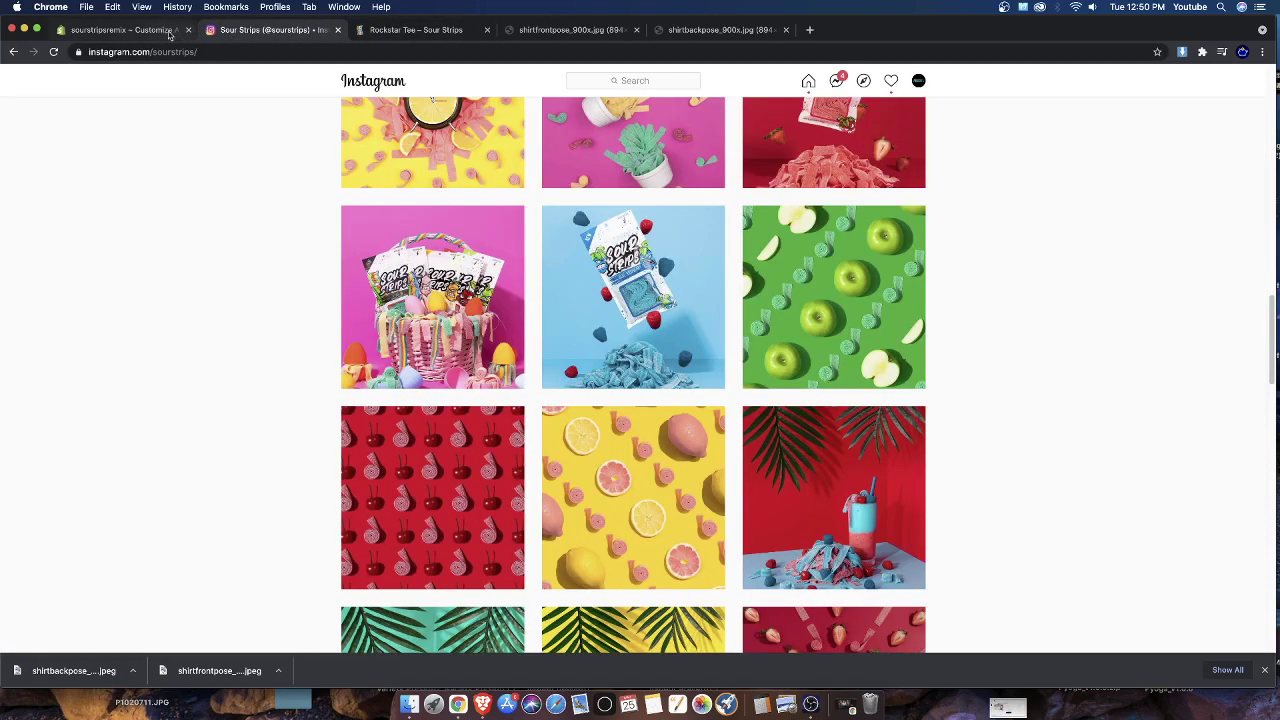
Upload the shirtbackpose and shirtfrontpose images to the theme editor's library and use the front pose as the T-shirt slide's main image
{"action": "left_click", "coordinate": [168, 32]}
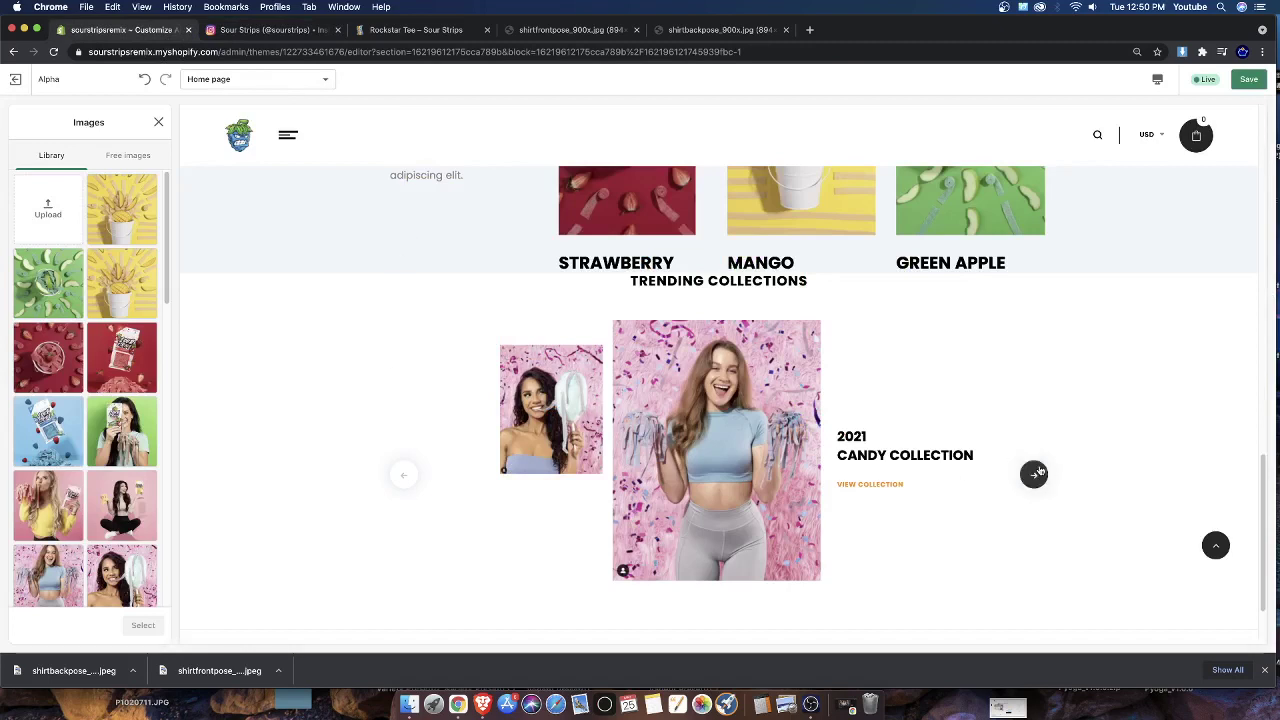
{"action": "left_click_drag", "start_coordinate": [96, 671], "coordinate": [57, 240]}
{"action": "left_click_drag", "start_coordinate": [65, 340], "coordinate": [65, 340]}
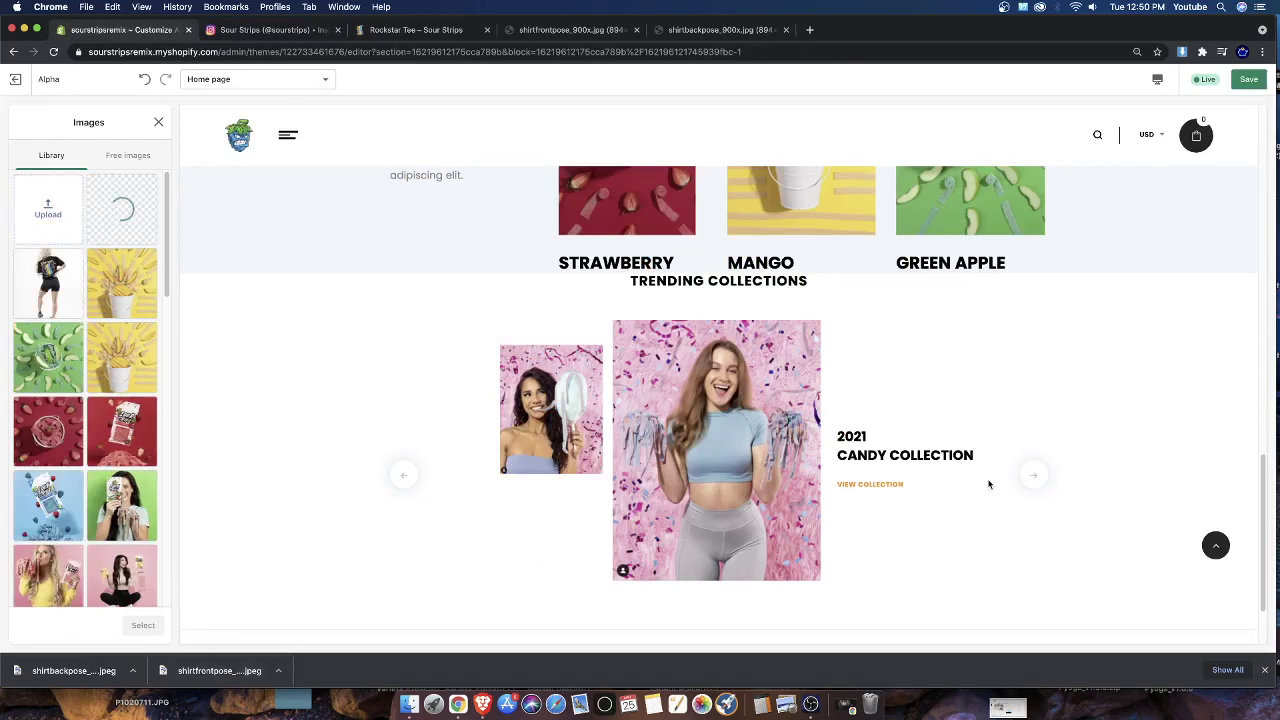
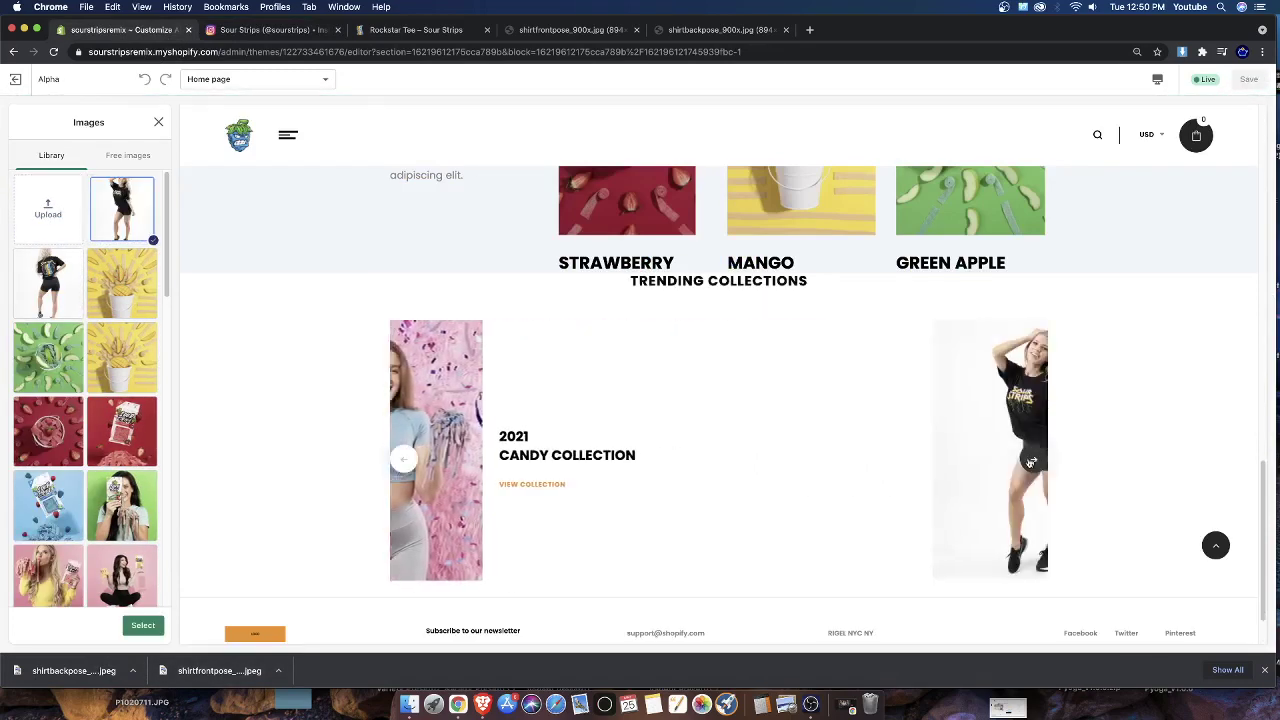
{"action": "left_click", "coordinate": [143, 625]}
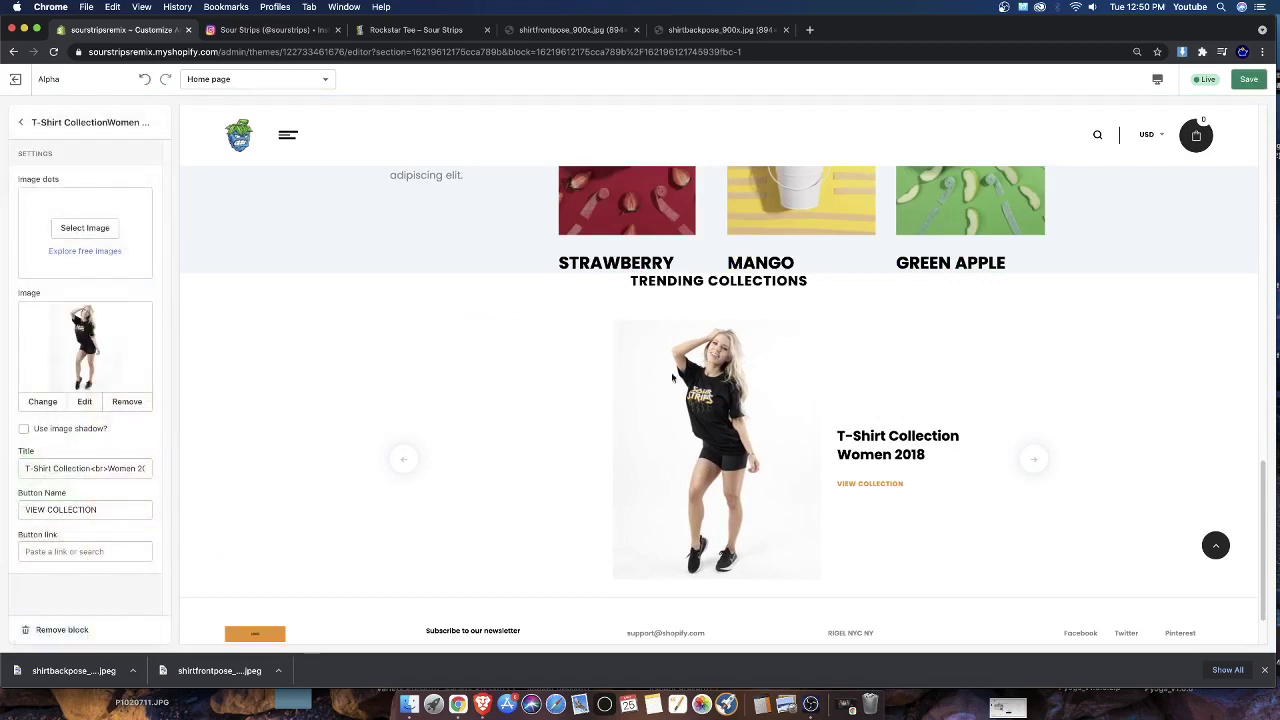
Set the woman's back-pose photo as the T-shirt slide's Image dots picture and check the slide in the preview
{"action": "left_click", "coordinate": [105, 226]}
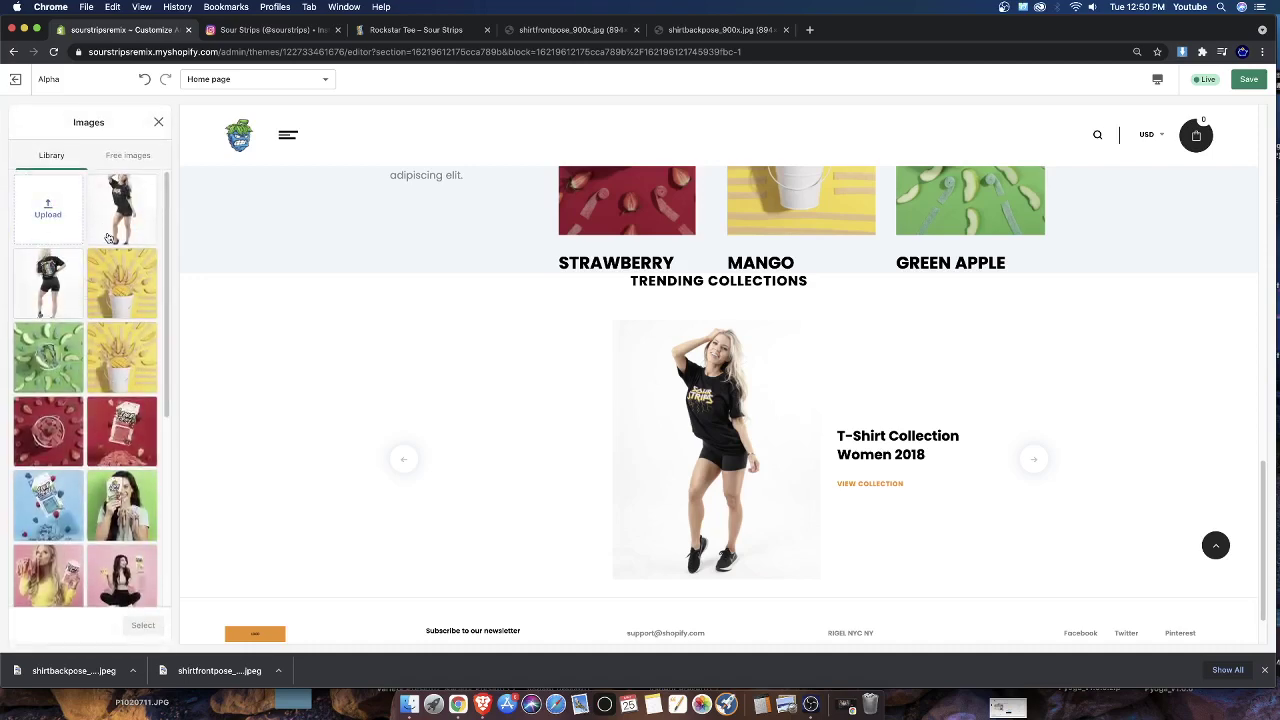
{"action": "left_click", "coordinate": [48, 283]}
{"action": "left_click", "coordinate": [143, 625]}
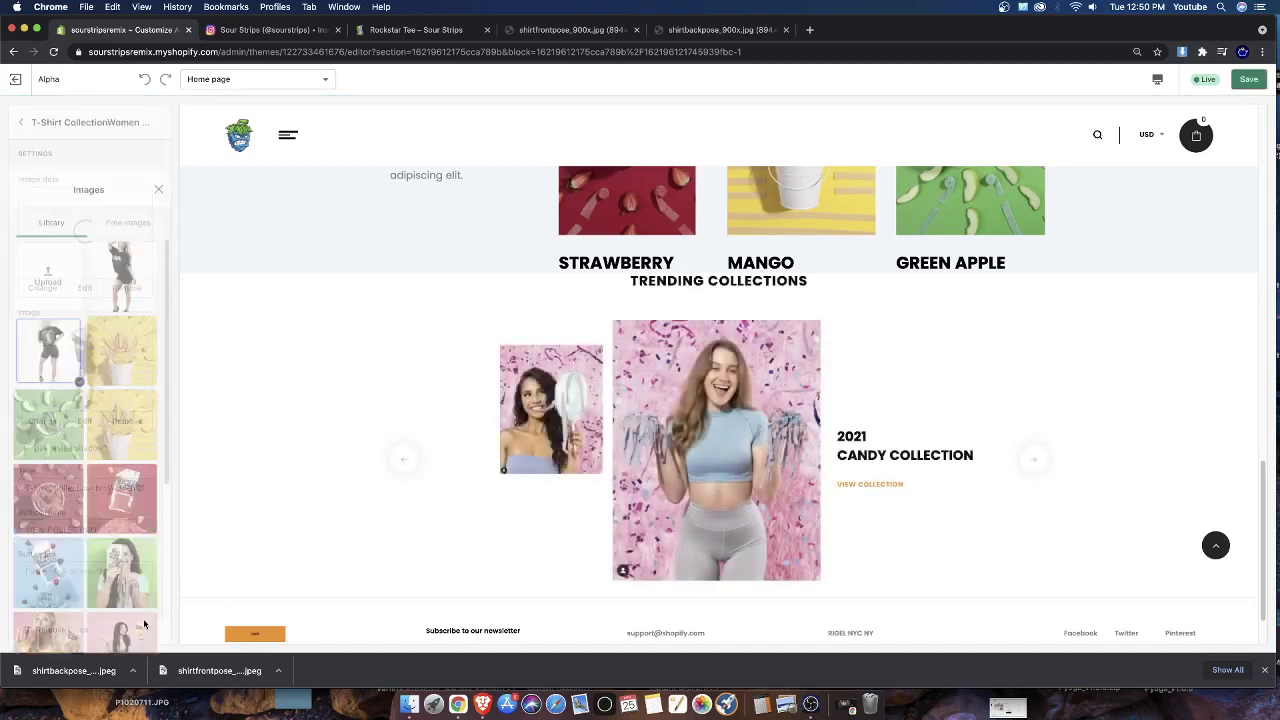
{"action": "left_click", "coordinate": [1027, 472]}
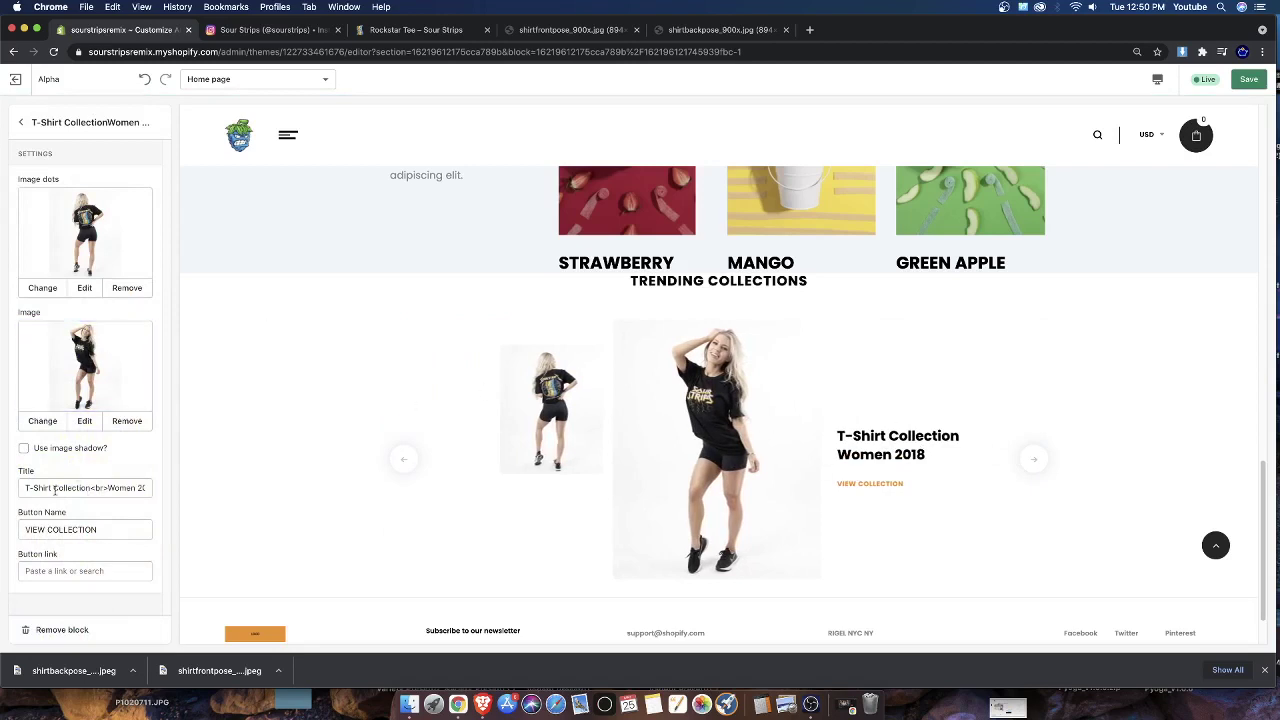
Replace the first line of the T-shirt slide's title with 2021, following the candy slide's format and keeping the line break
{"action": "left_click_drag", "start_coordinate": [22, 487], "coordinate": [132, 487]}
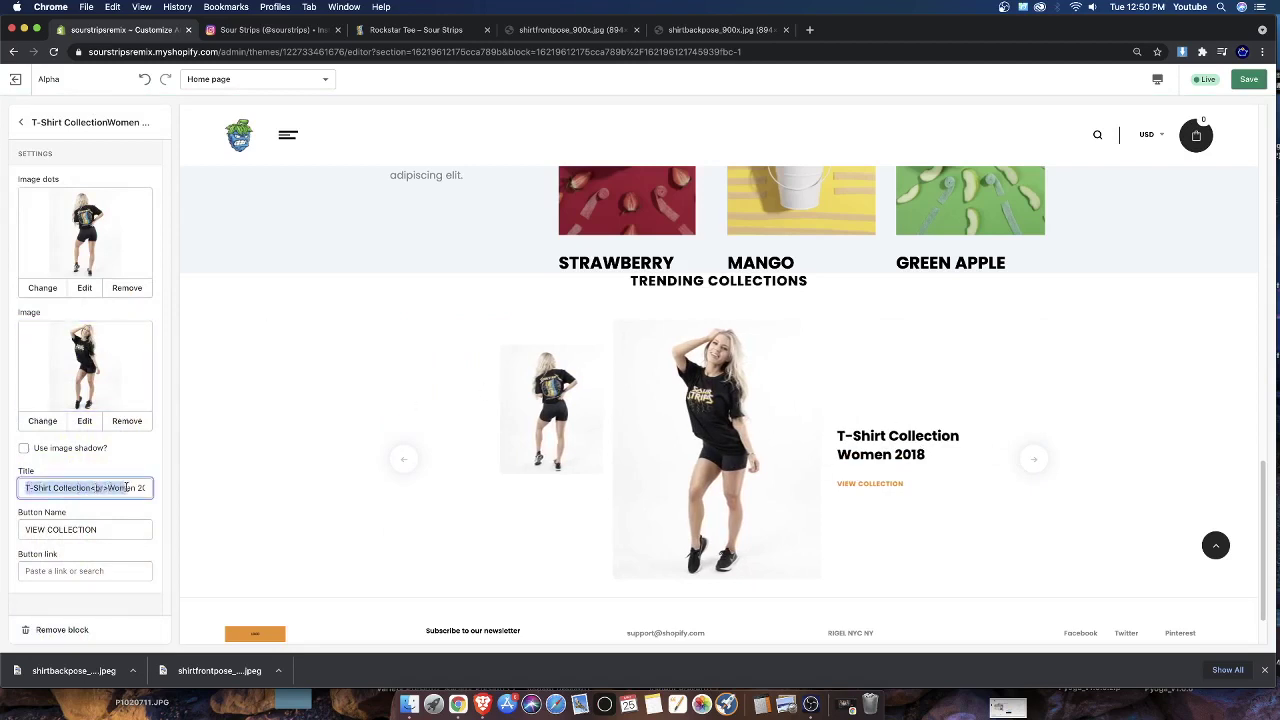
{"action": "left_click", "coordinate": [92, 487]}
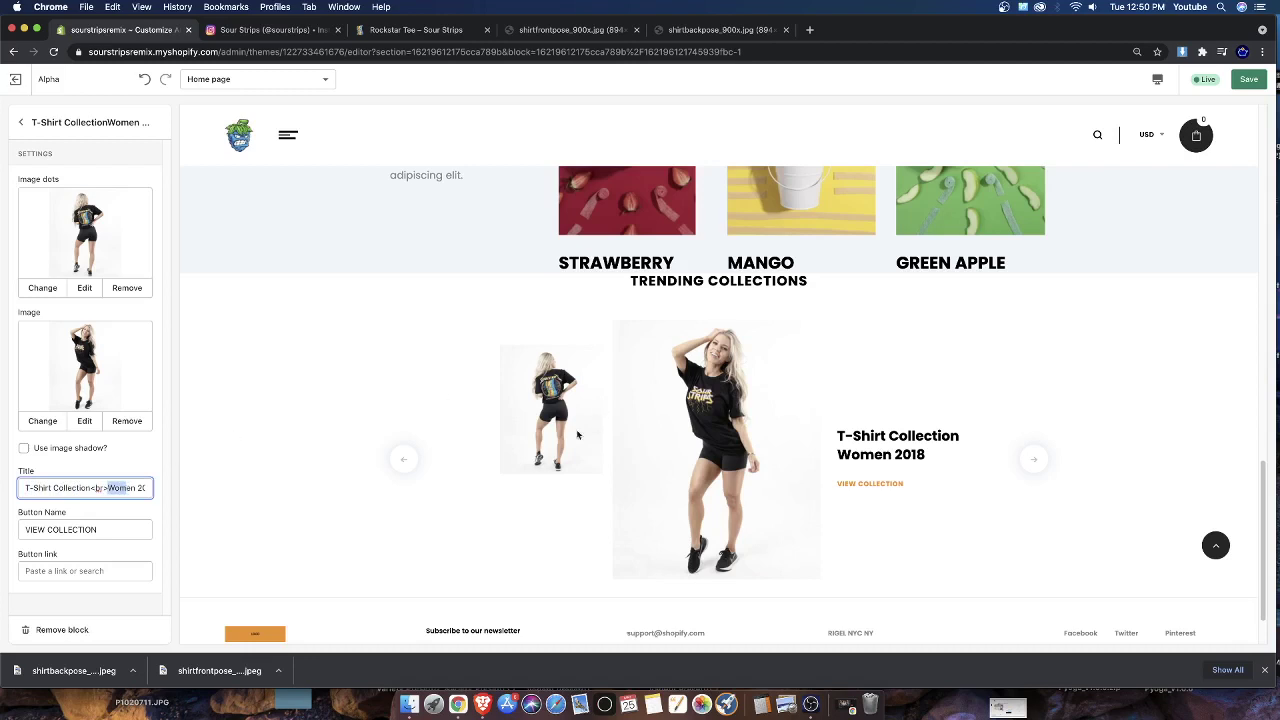
{"action": "left_click", "coordinate": [403, 459]}
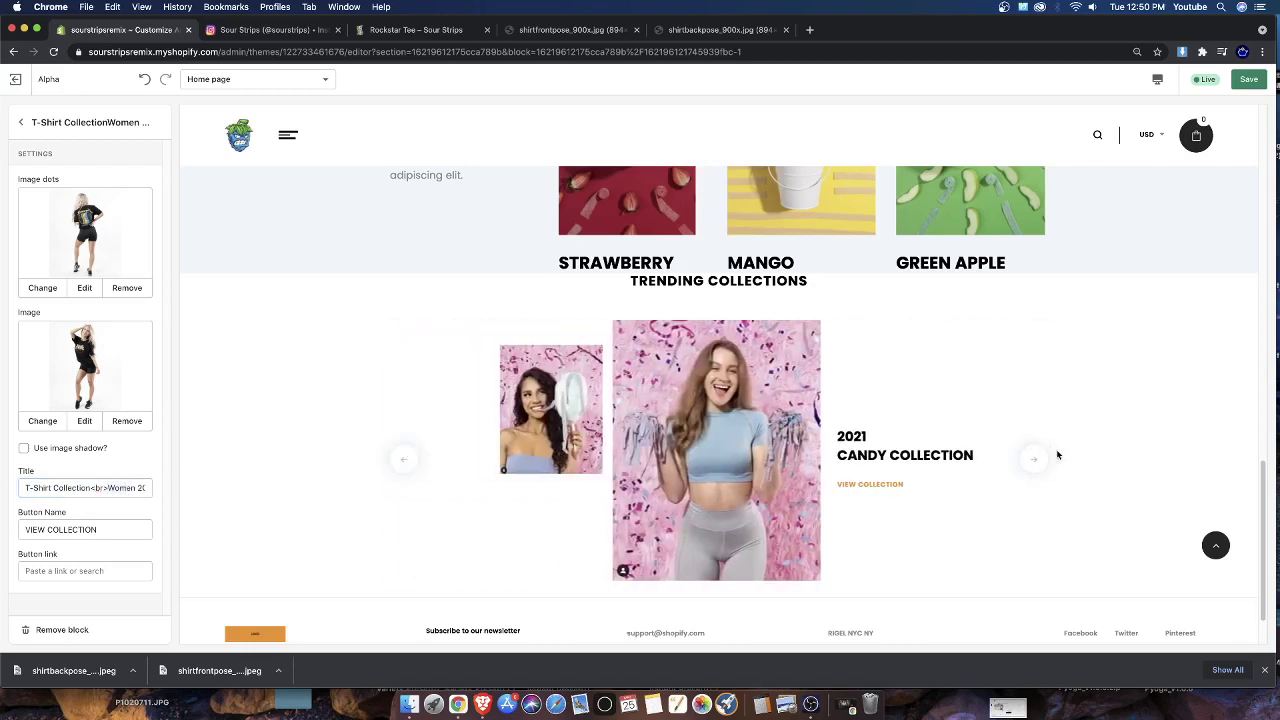
{"action": "left_click", "coordinate": [1033, 458]}
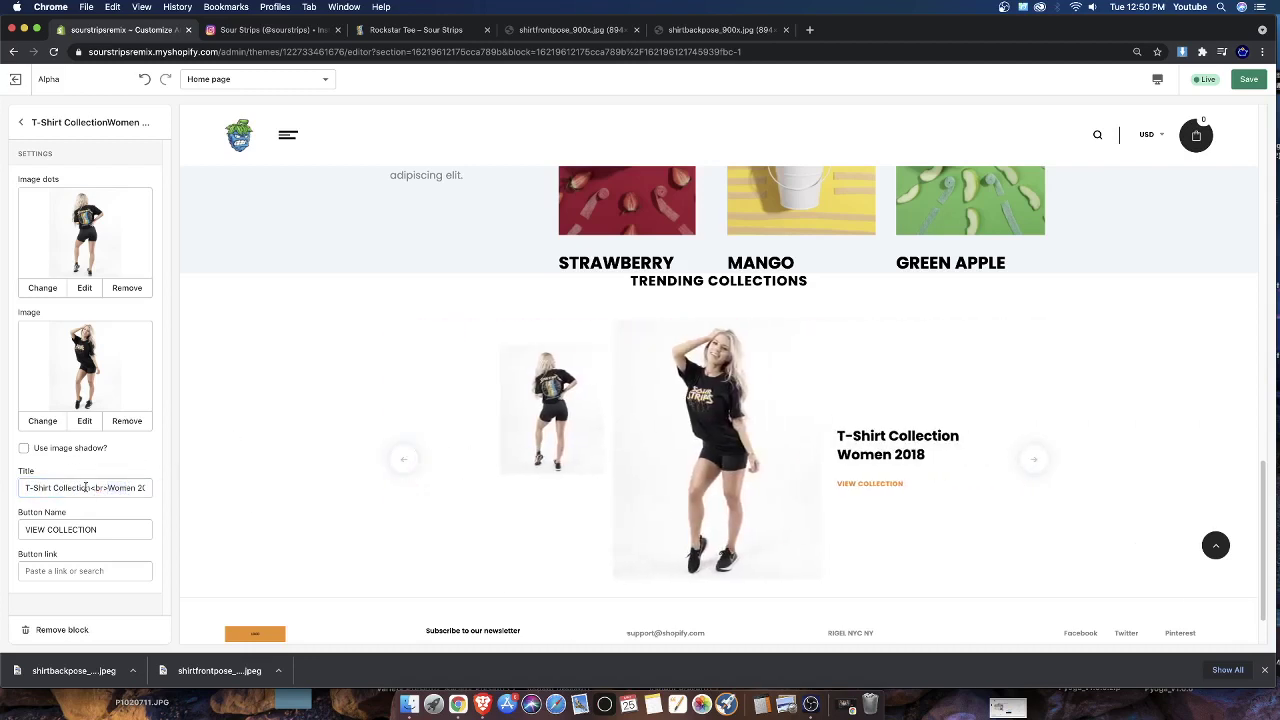
{"action": "left_click_drag", "start_coordinate": [86, 487], "coordinate": [24, 487]}
{"action": "key", "text": "BackSpace"}
{"action": "key", "text": "Delete"}
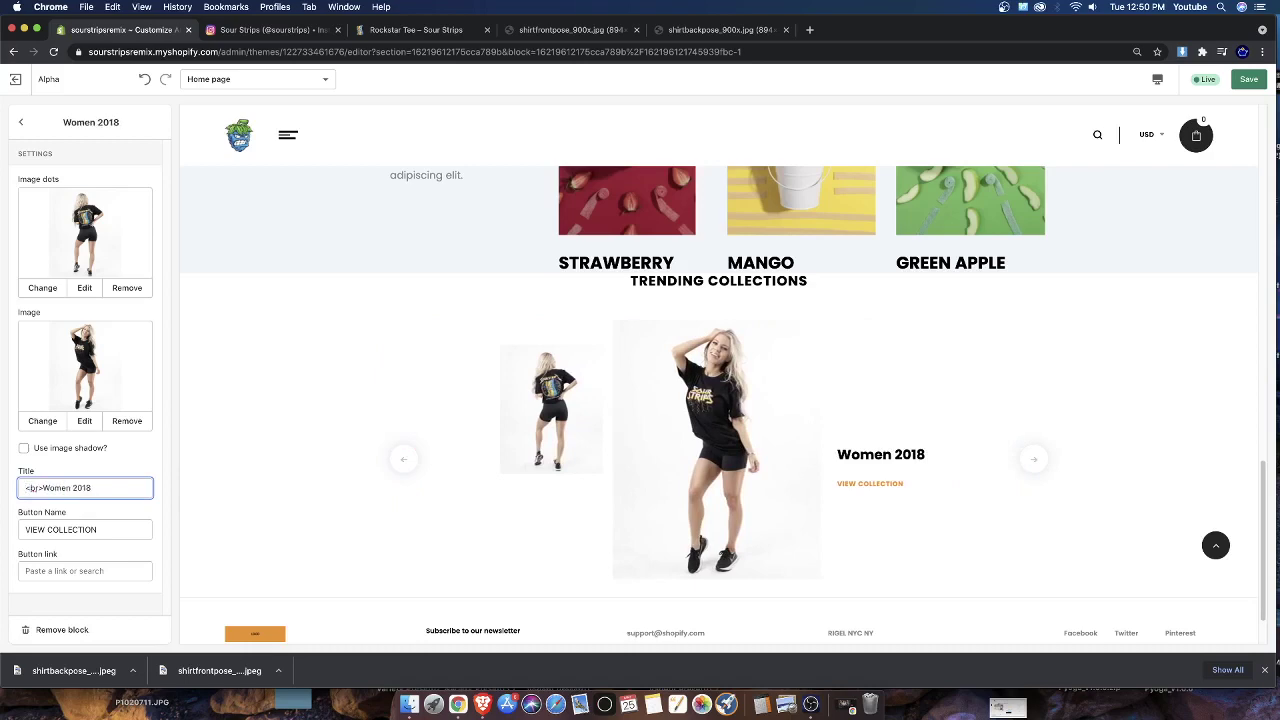
{"action": "type", "text": "2021"}
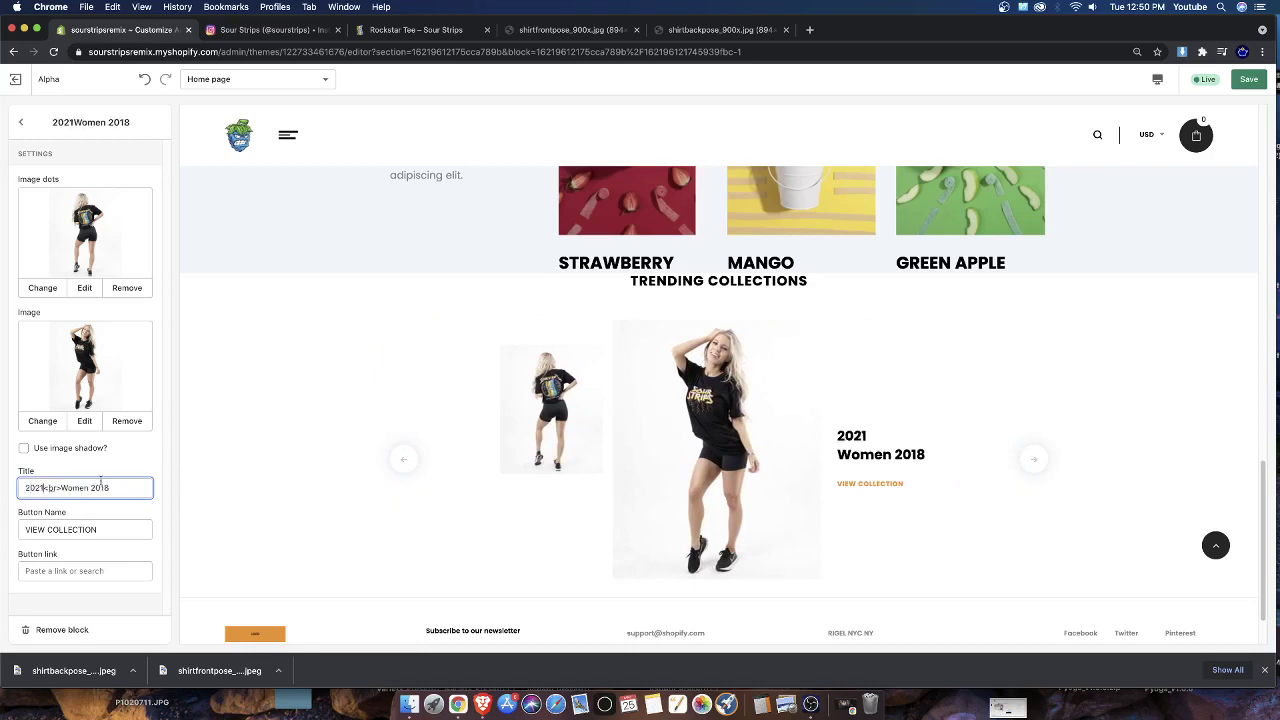
Replace "Women 2018" in the T-shirt slide's title with "T-Shirt Collection"
{"action": "left_click_drag", "start_coordinate": [110, 487], "coordinate": [73, 487]}
{"action": "key", "text": "BackSpace"}
{"action": "key", "text": "super+alt+i"}
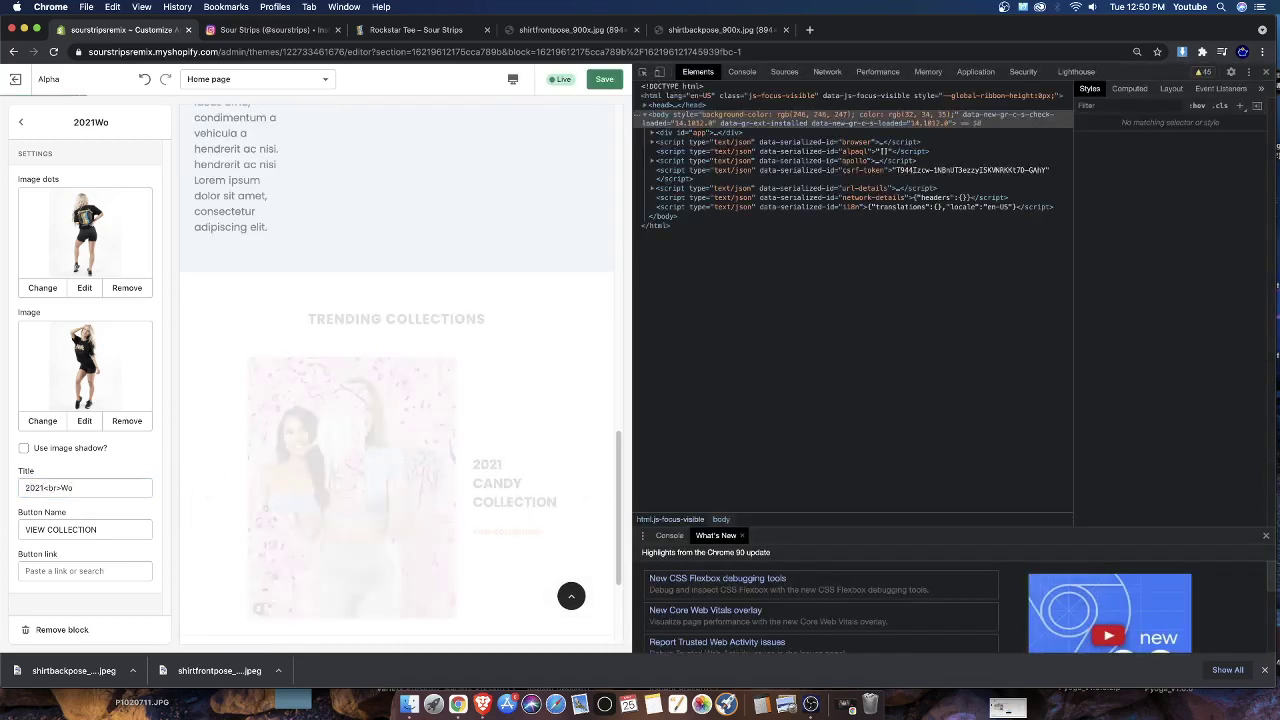
{"action": "left_click", "coordinate": [1266, 74]}
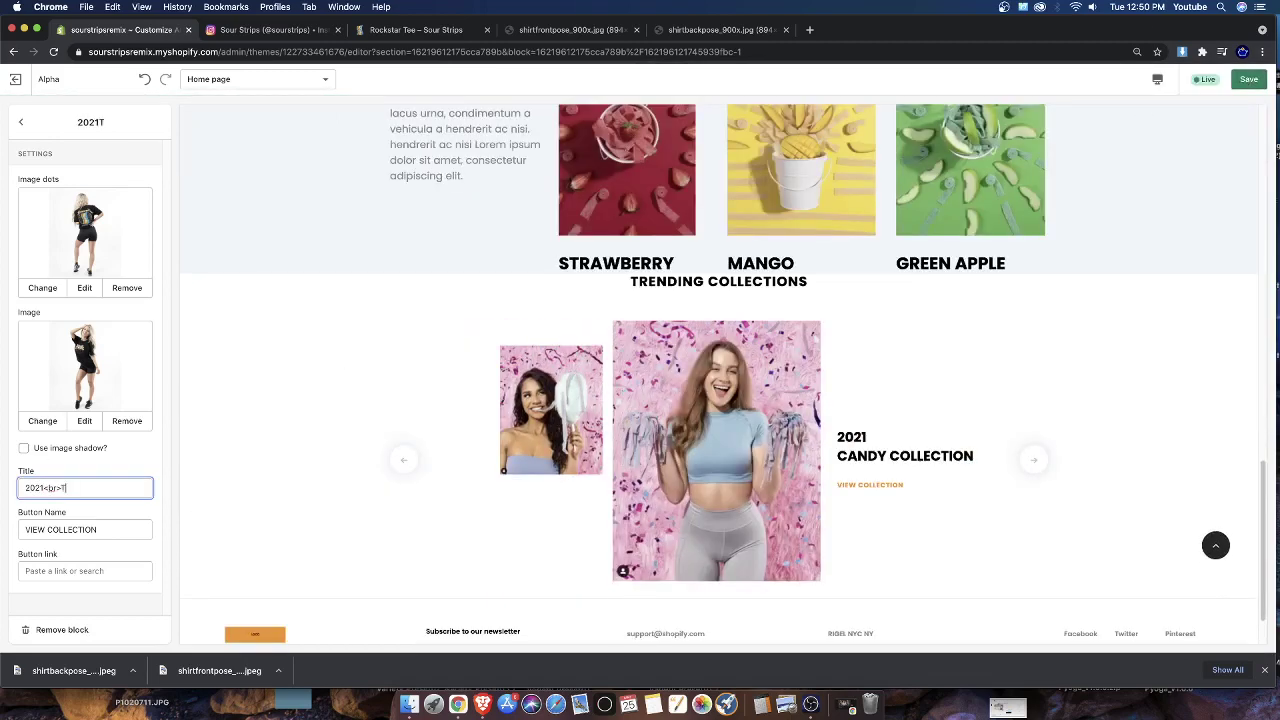
{"action": "type", "text": "T-Shirt Collection"}
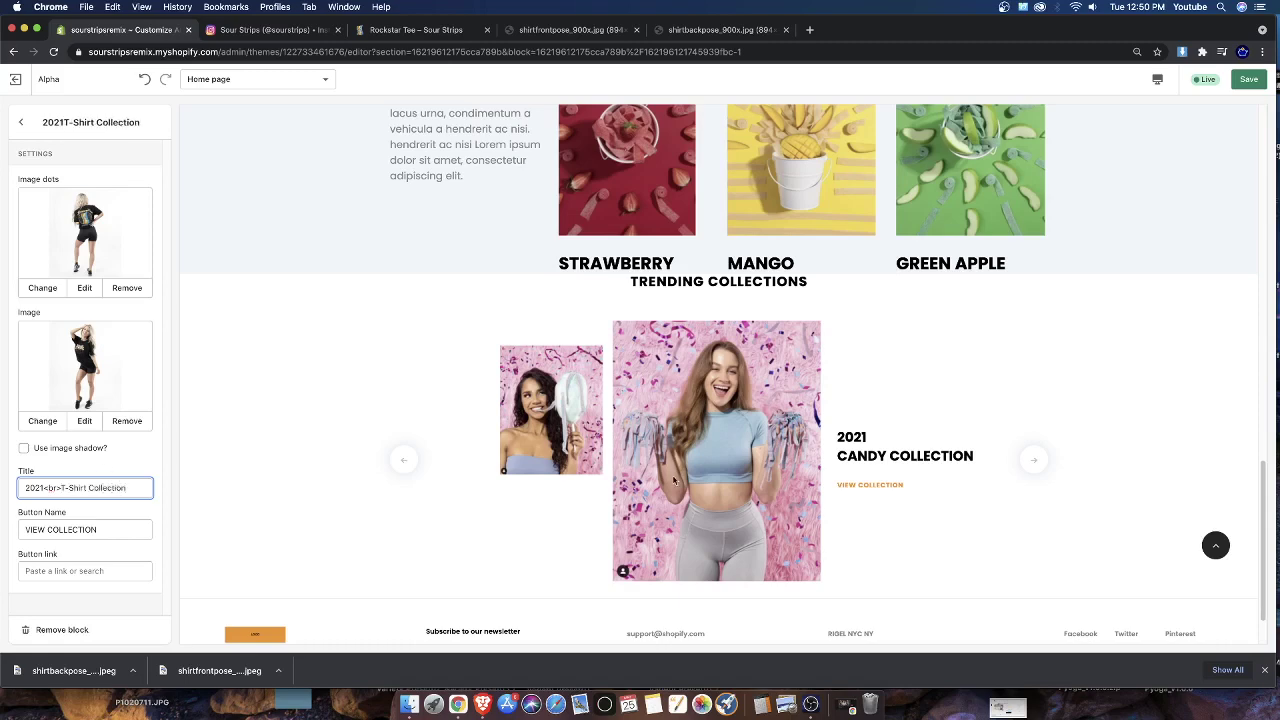
Show the T-shirt slide in the preview and change "Collection" in its title to uppercase "COLLECTION"
{"action": "left_click", "coordinate": [1034, 459]}
{"action": "left_click", "coordinate": [1034, 459]}
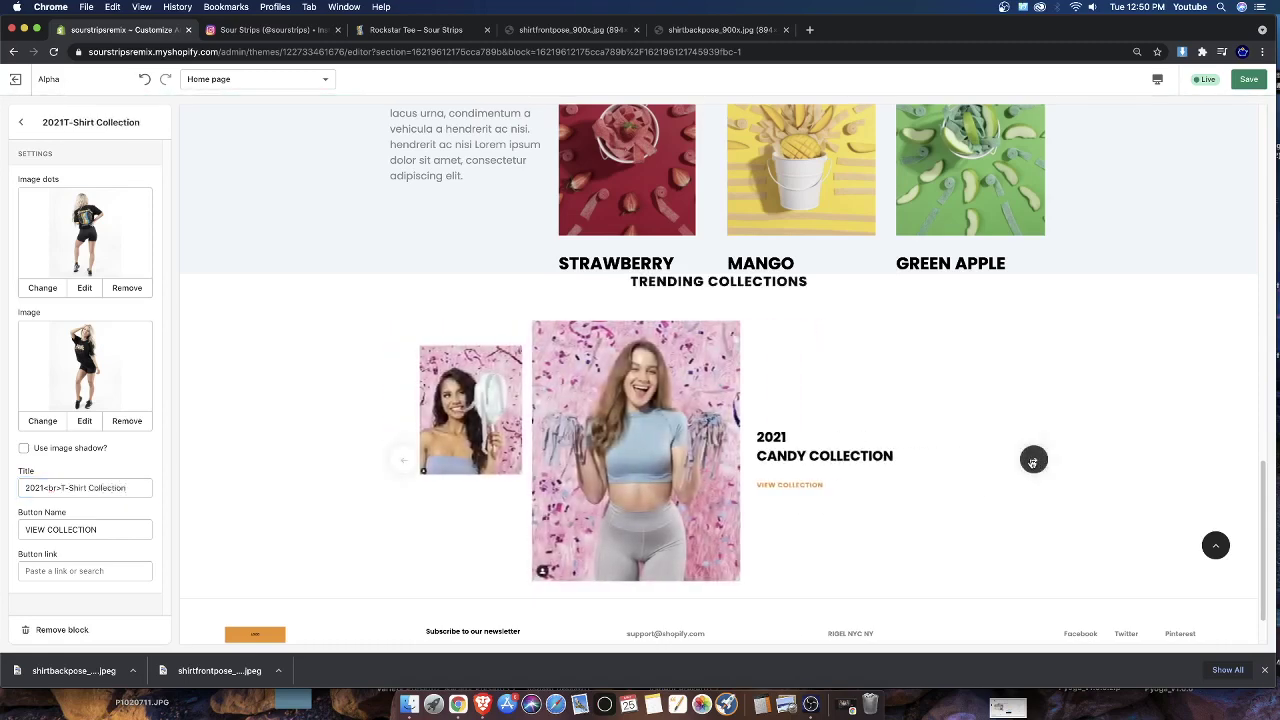
{"action": "left_click", "coordinate": [127, 489]}
{"action": "key", "text": "BackSpace"}
{"action": "key", "text": "BackSpace"}
{"action": "key", "text": "BackSpace"}
{"action": "key", "text": "BackSpace"}
{"action": "key", "text": "BackSpace"}
{"action": "key", "text": "BackSpace"}
{"action": "key", "text": "BackSpace"}
{"action": "key", "text": "BackSpace"}
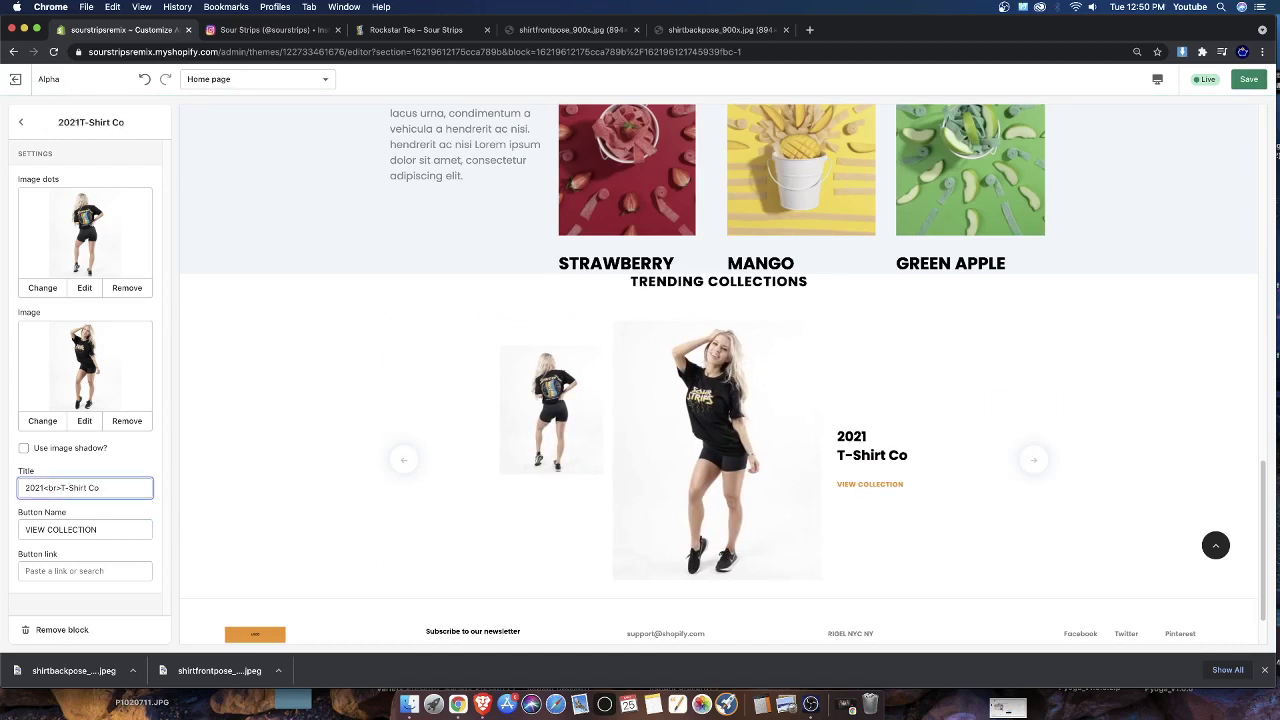
{"action": "key", "text": "BackSpace"}
{"action": "type", "text": "OLLECTION"}
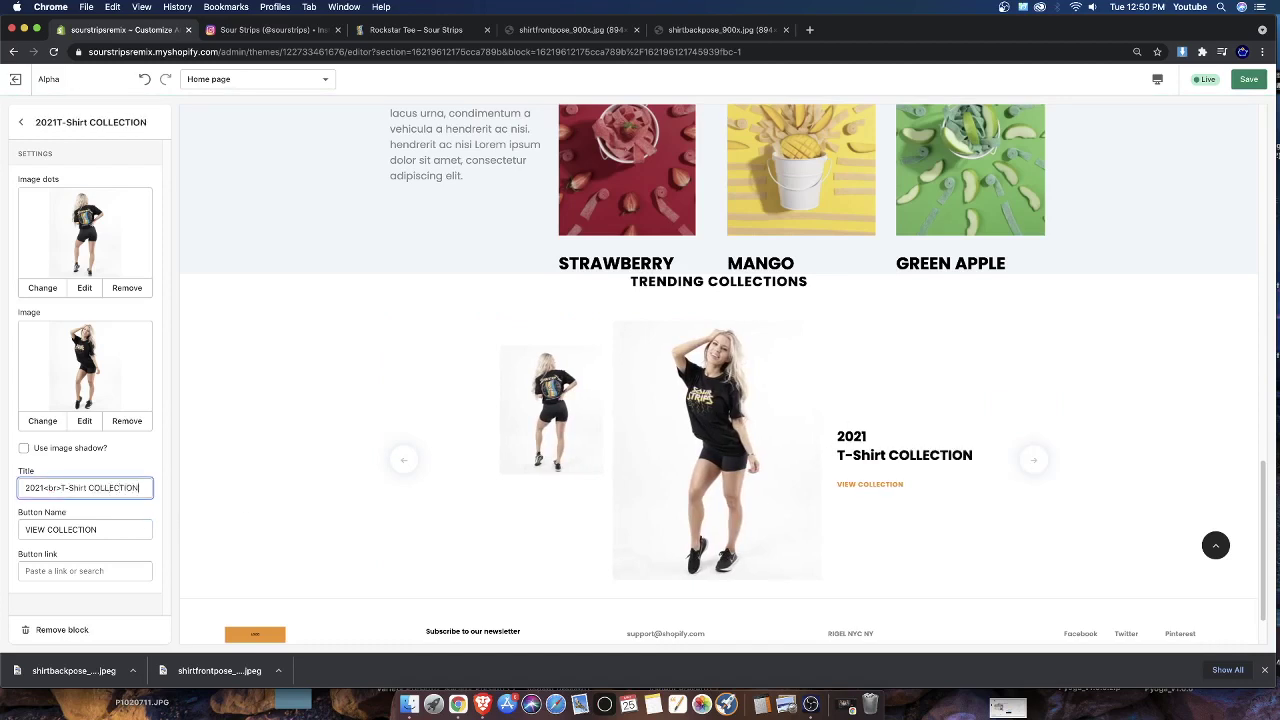
Change "Shirt" to uppercase so the title's second line reads "T-SHIRT COLLECTION", and compare the slide with the candy slide
{"action": "left_click", "coordinate": [85, 487]}
{"action": "key", "text": "BackSpace"}
{"action": "key", "text": "BackSpace"}
{"action": "key", "text": "BackSpace"}
{"action": "key", "text": "BackSpace"}
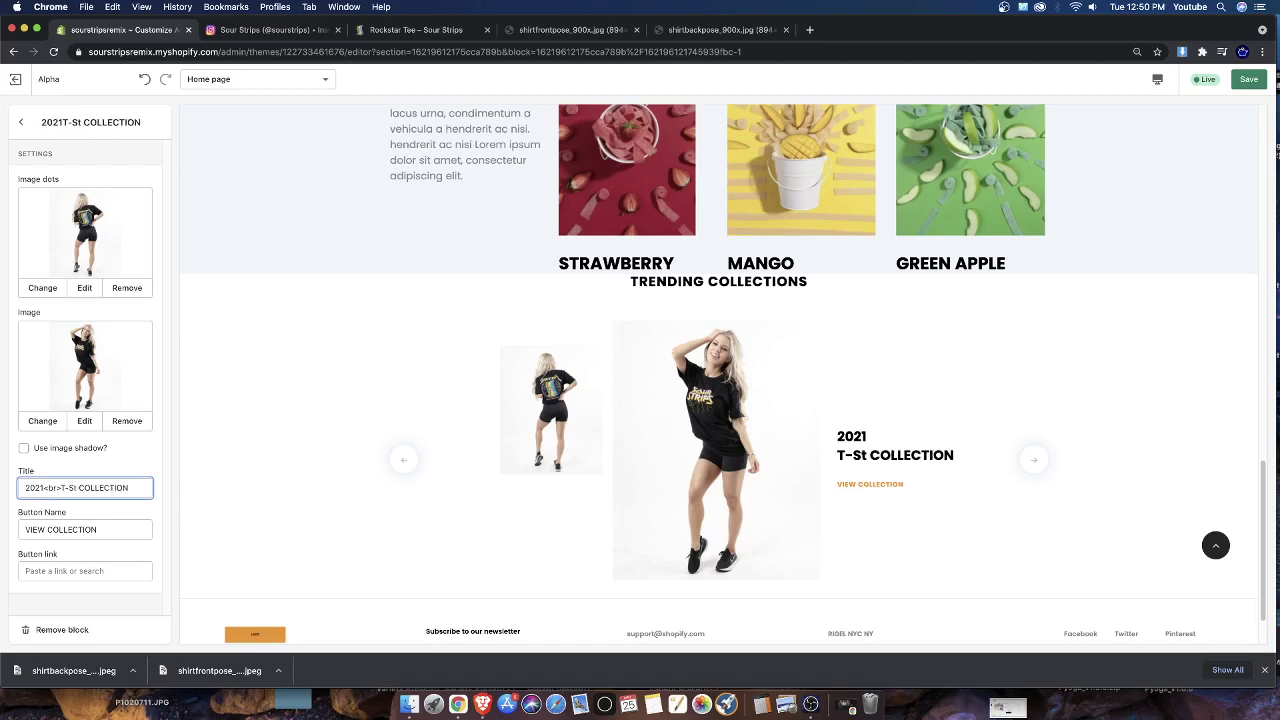
{"action": "type", "text": "SHIRT"}
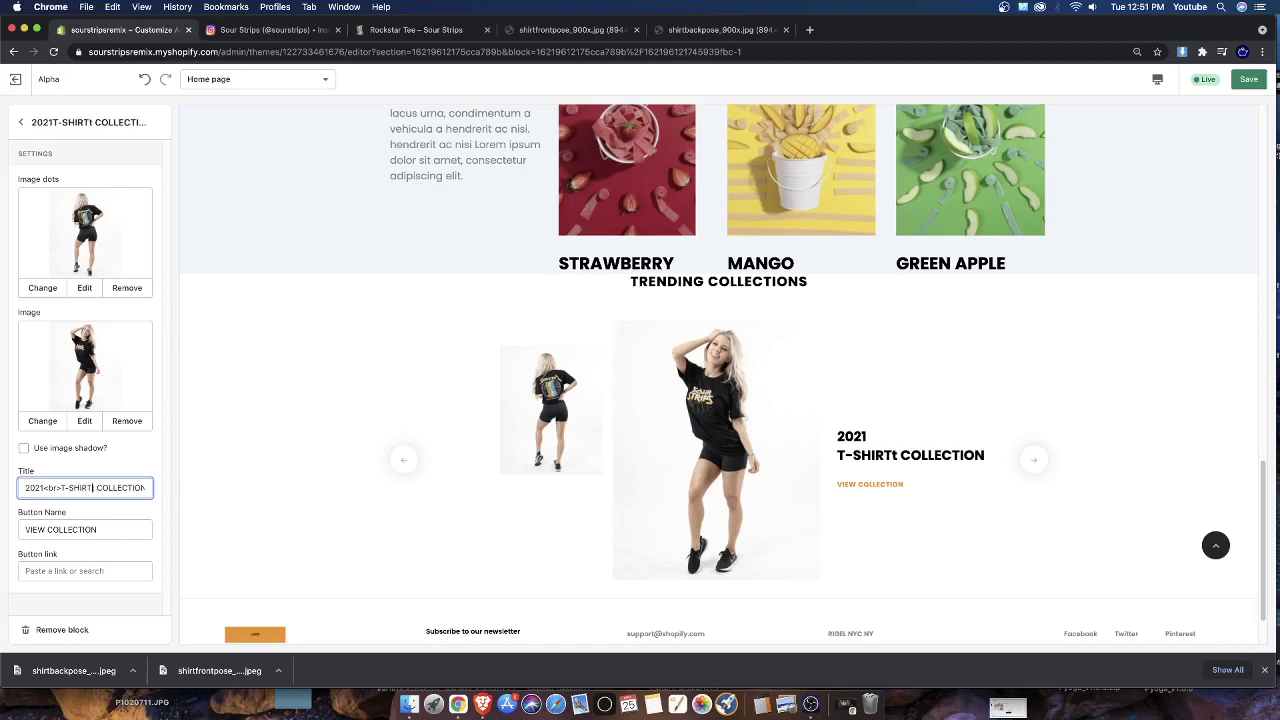
{"action": "key", "text": "Delete"}
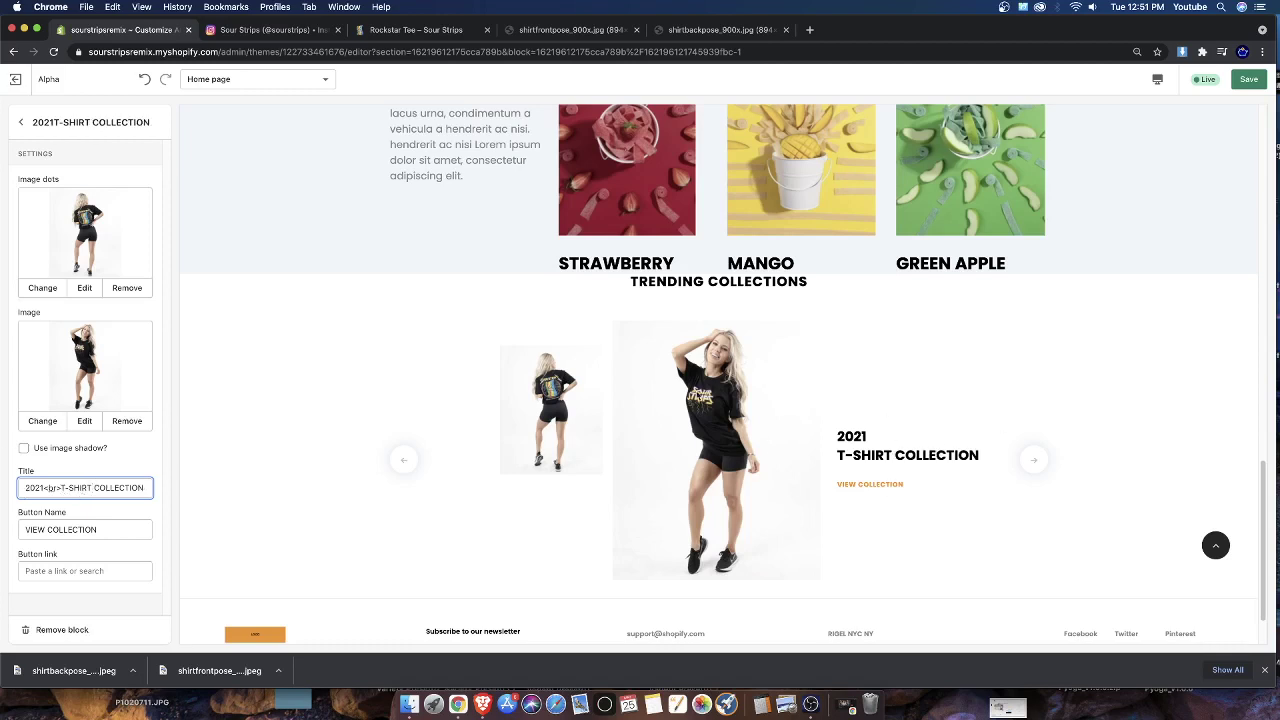
{"action": "left_click", "coordinate": [403, 459]}
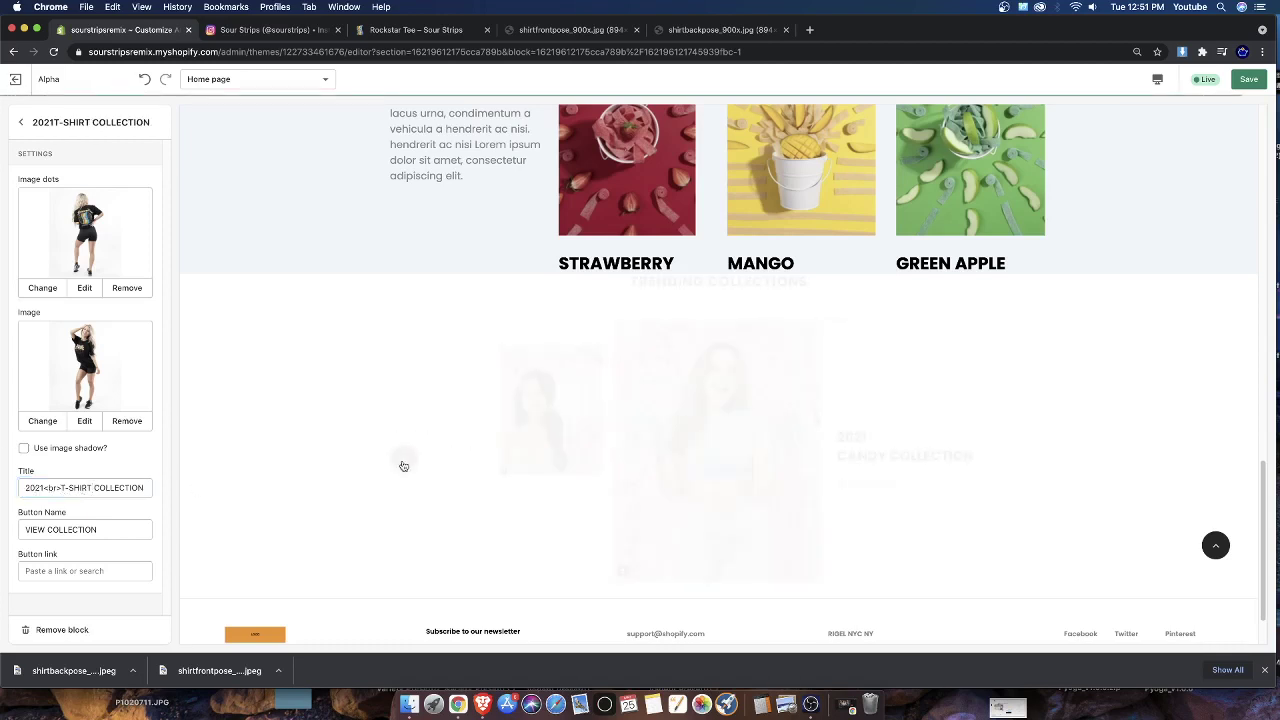
{"action": "left_click", "coordinate": [1035, 458]}
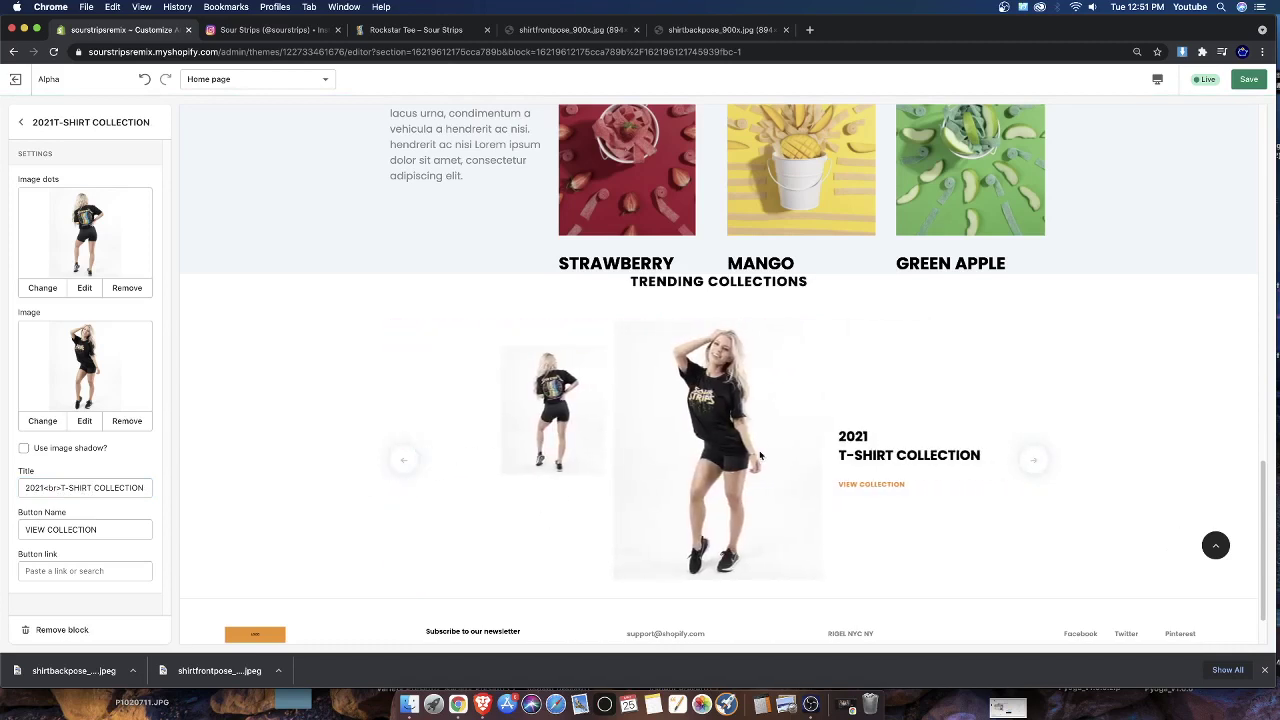
Link the T-shirt slide's View Collection button to the Clothing collection
{"action": "left_click", "coordinate": [52, 571]}
{"action": "left_click", "coordinate": [52, 432]}
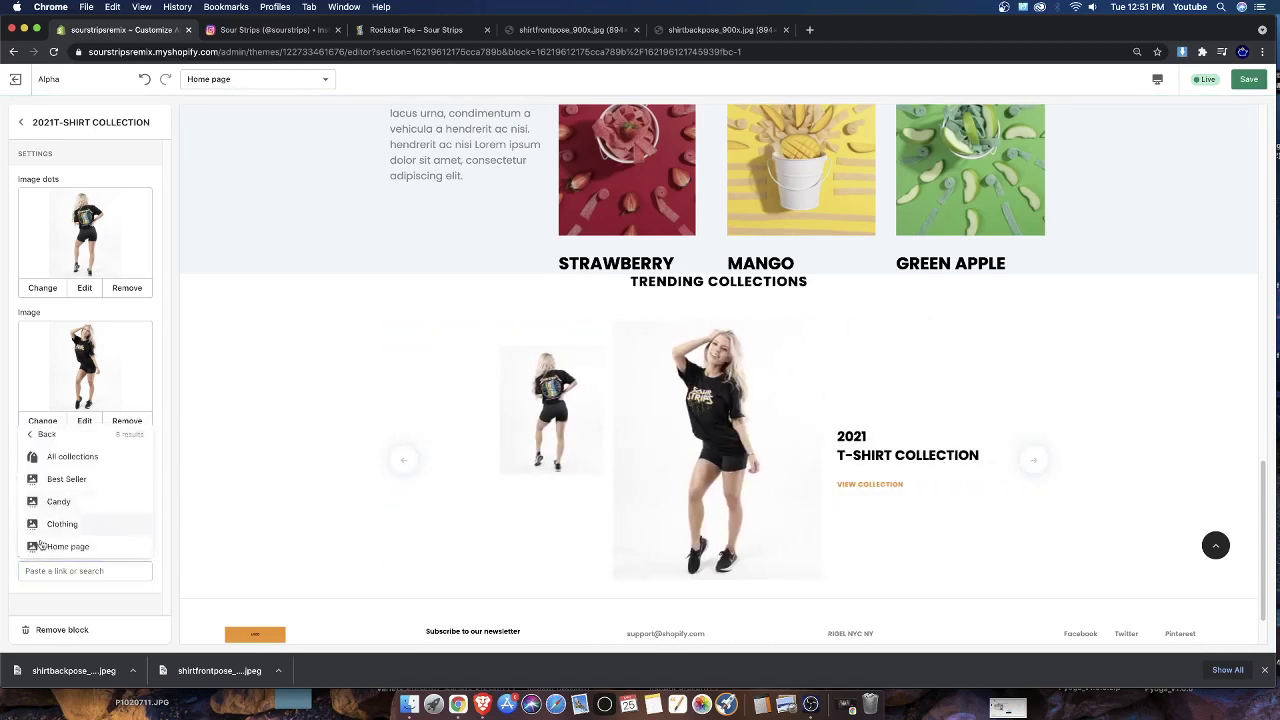
{"action": "left_click", "coordinate": [60, 524]}
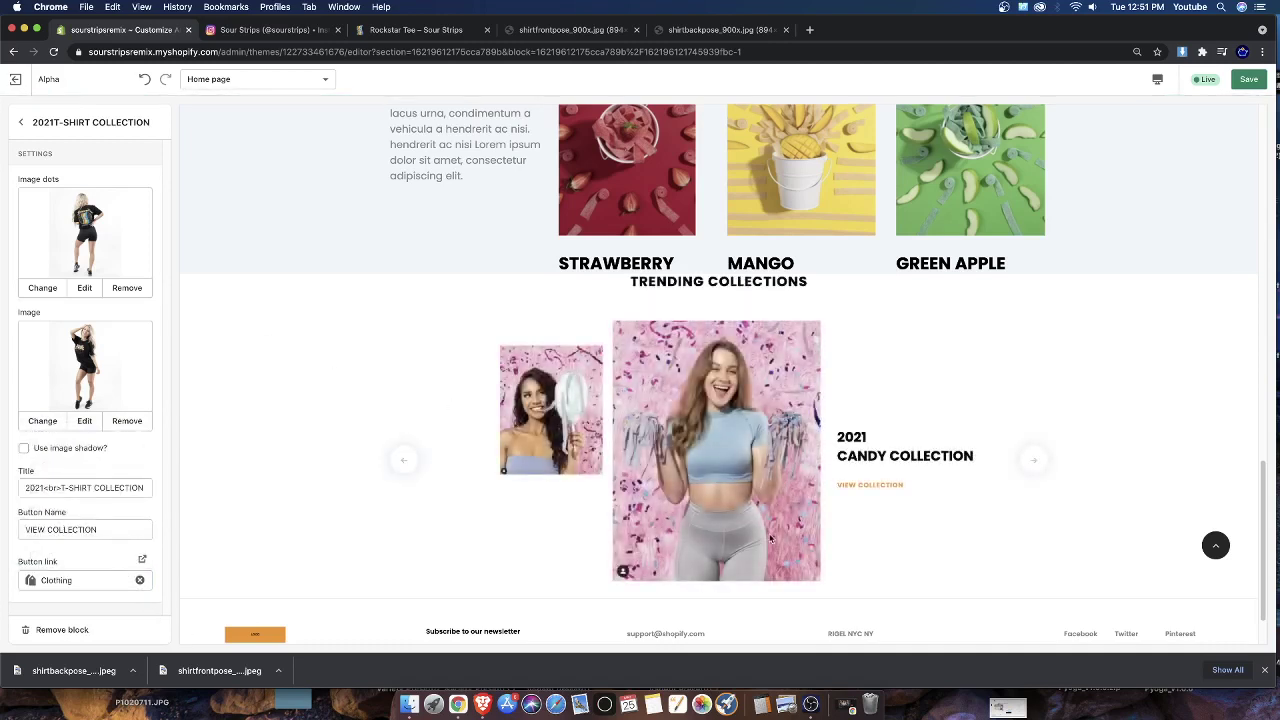
Open the 2021 Candy Collection block and link its View Collection button to the Candy collection
{"action": "left_click", "coordinate": [21, 122]}
{"action": "left_click", "coordinate": [80, 182]}
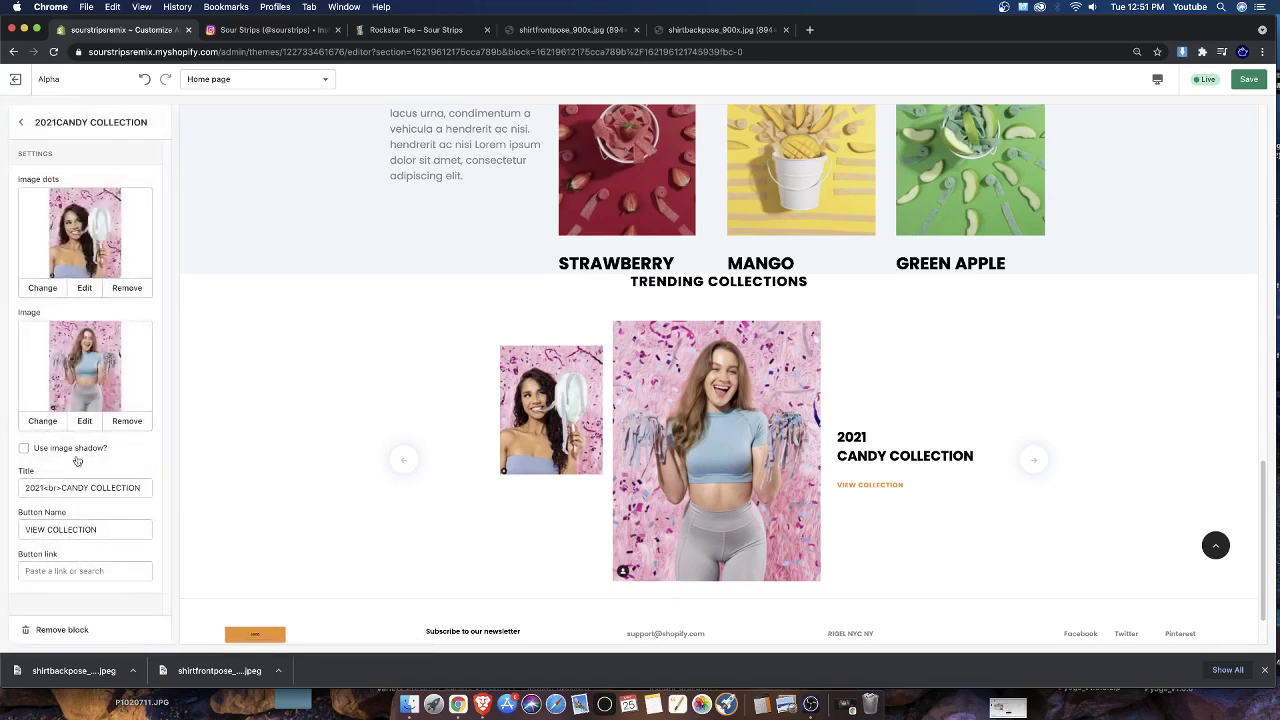
{"action": "left_click", "coordinate": [47, 574]}
{"action": "left_click", "coordinate": [60, 436]}
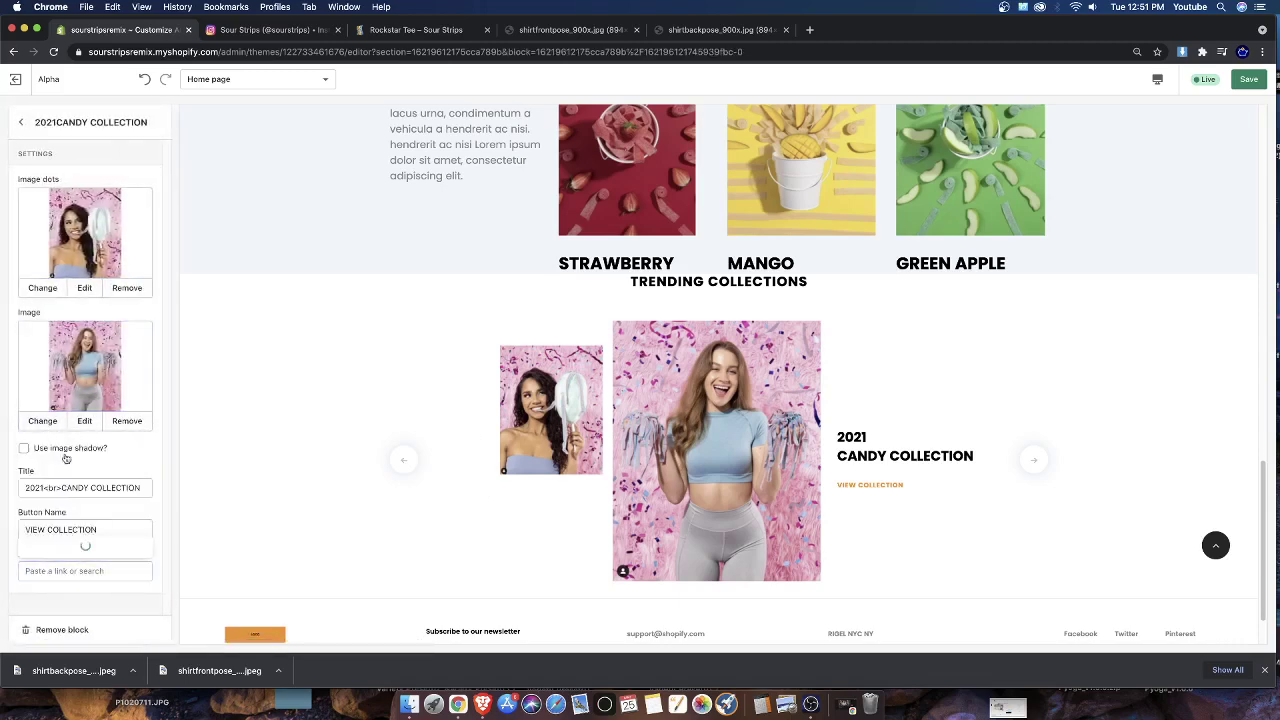
{"action": "left_click", "coordinate": [58, 502]}
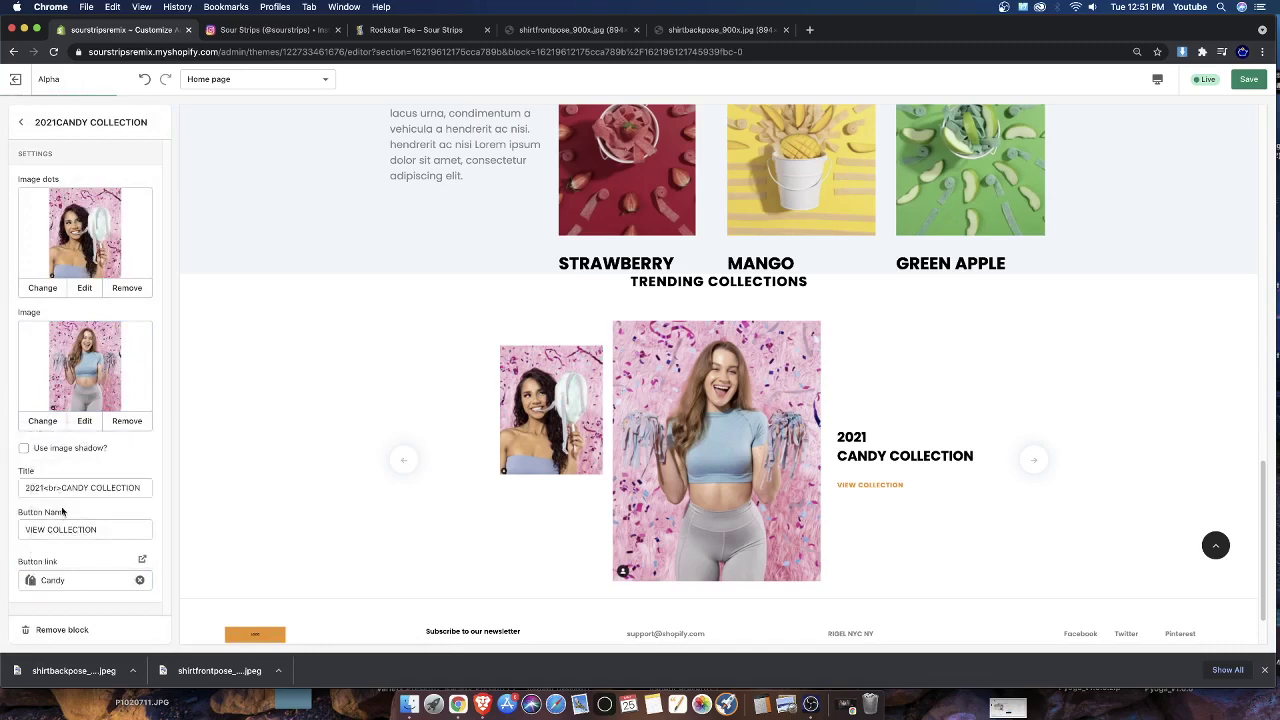
Save the home page changes and review the product blocks above the Trending Collections section
{"action": "left_click", "coordinate": [1251, 81]}
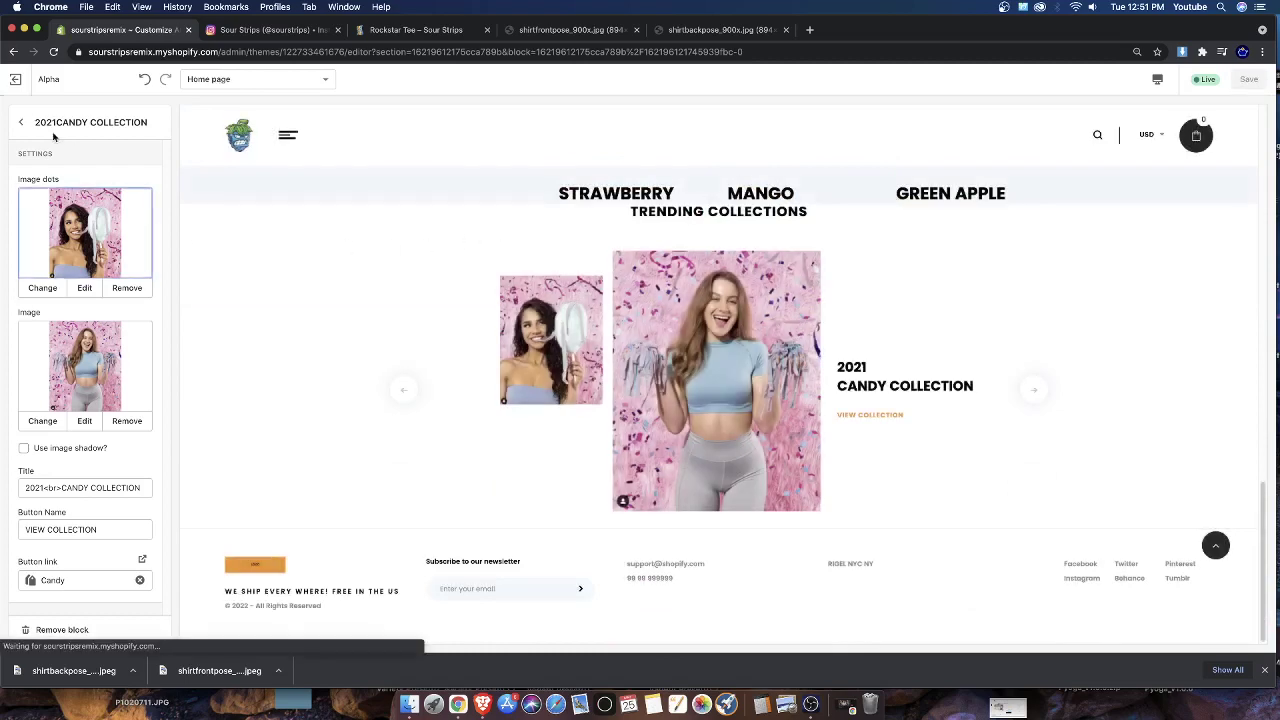
{"action": "scroll", "coordinate": [560, 280], "scroll_direction": "up", "scroll_amount": 3}
{"action": "scroll", "coordinate": [634, 337], "scroll_direction": "up", "scroll_amount": 5}
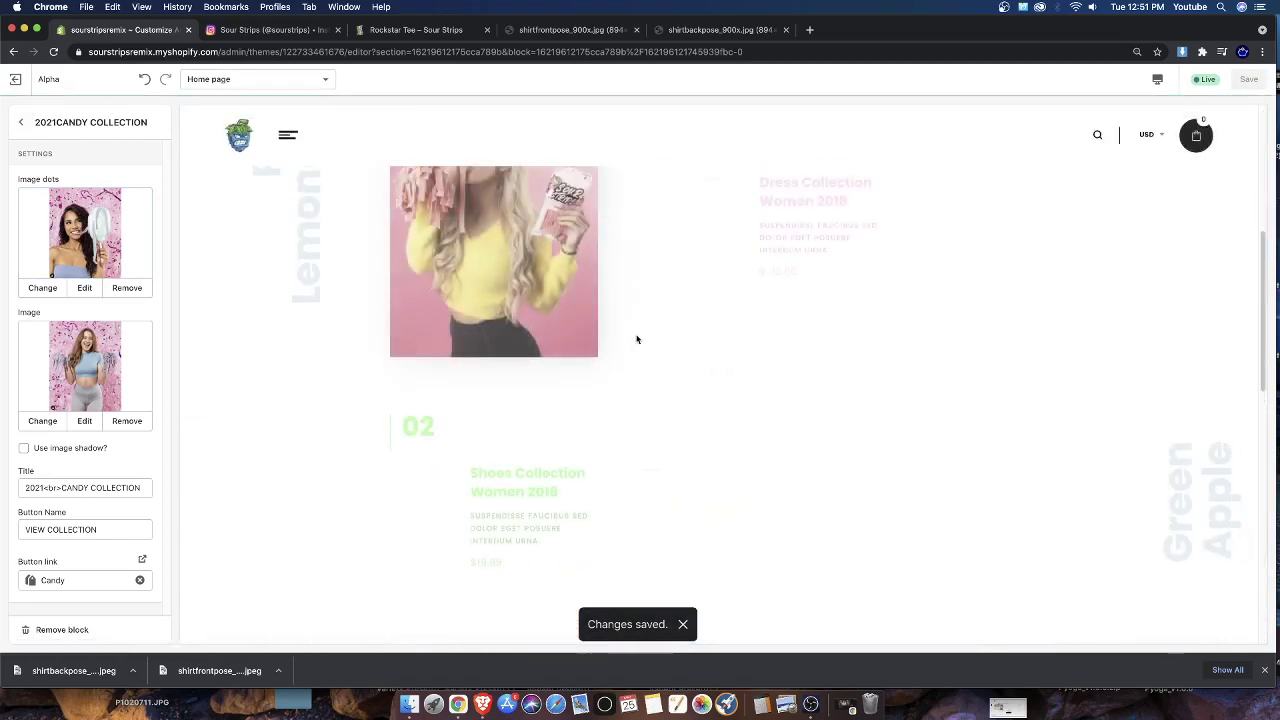
Leave the candy collection block and open the Trending Collections section's settings down to its title and slider options
{"action": "scroll", "coordinate": [611, 334], "scroll_direction": "down", "scroll_amount": 8}
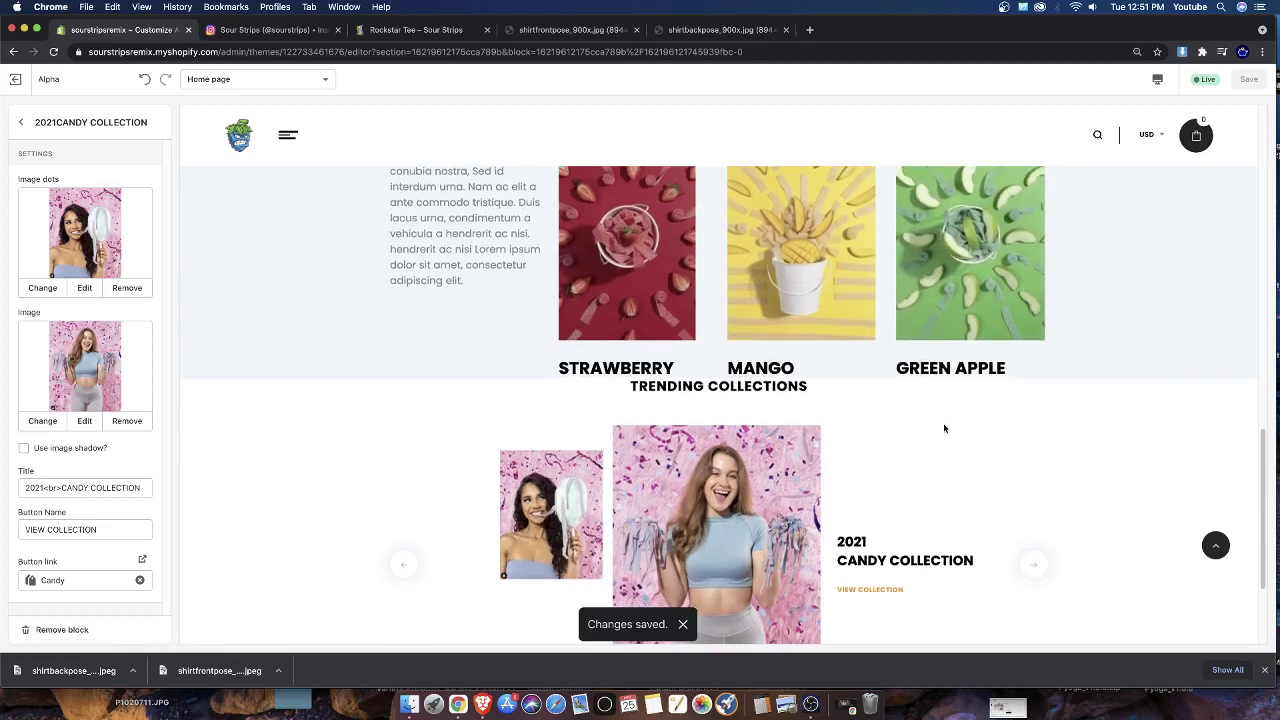
{"action": "scroll", "coordinate": [600, 385], "scroll_direction": "down", "scroll_amount": 2}
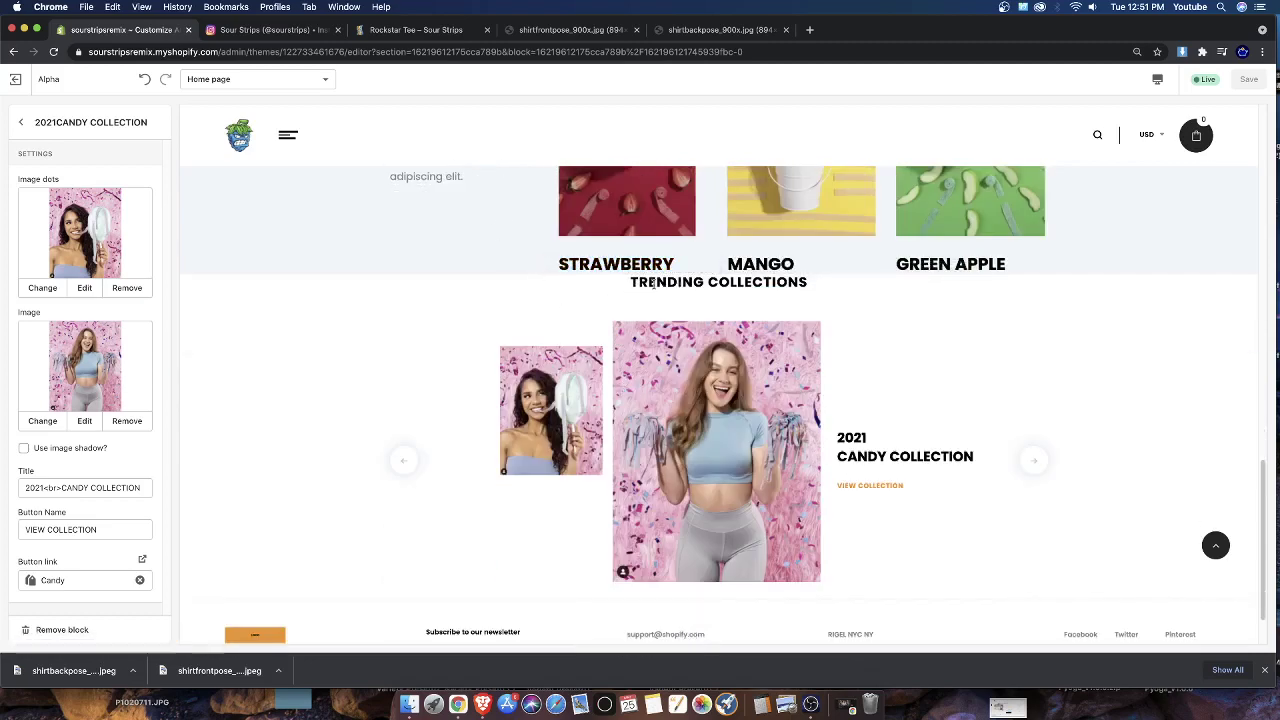
{"action": "left_click_drag", "start_coordinate": [634, 282], "coordinate": [780, 284]}
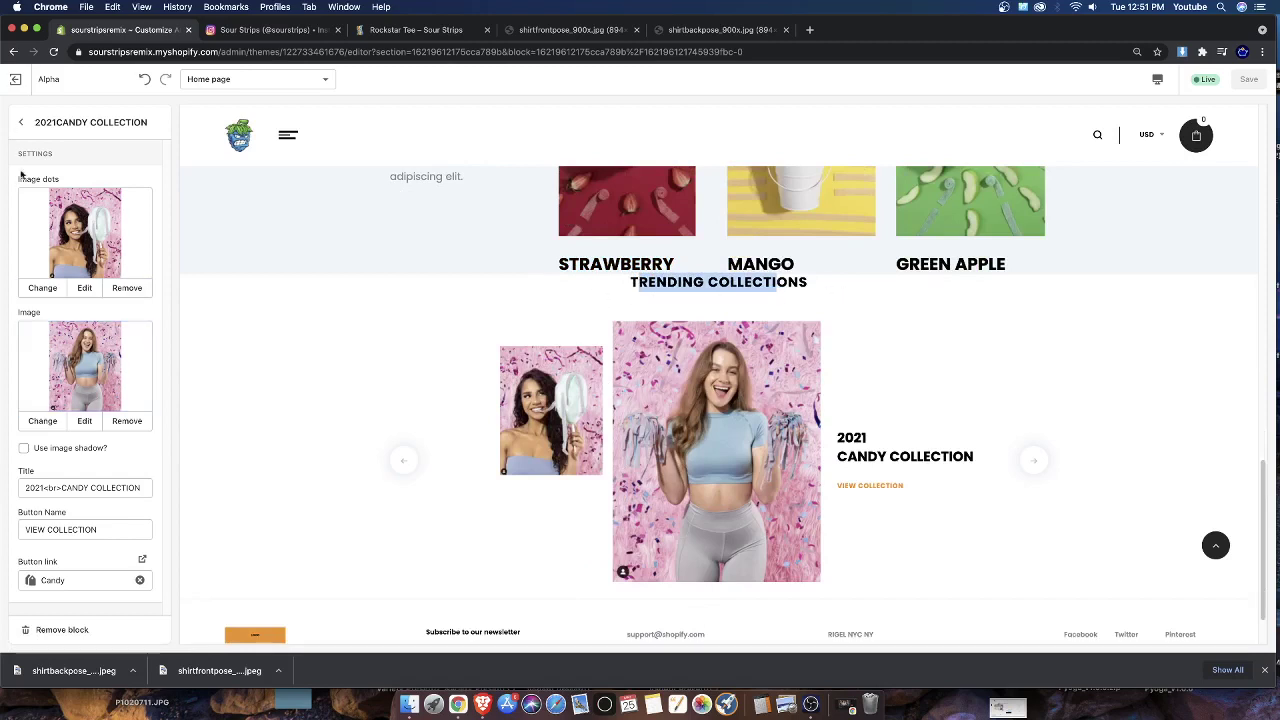
{"action": "left_click", "coordinate": [22, 122]}
{"action": "scroll", "coordinate": [89, 378], "scroll_direction": "down", "scroll_amount": 3}
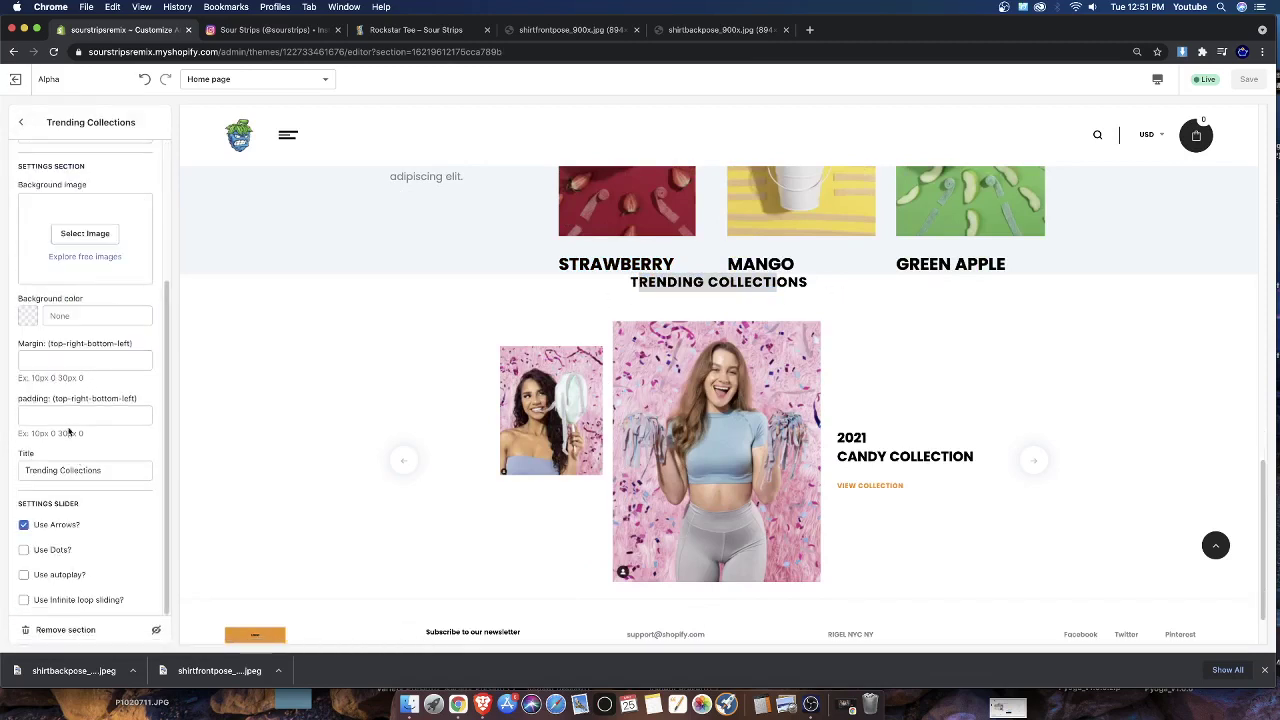
Try retyping the Trending Collections section's title, and undo the title edits
{"action": "left_click_drag", "start_coordinate": [116, 470], "coordinate": [2, 443]}
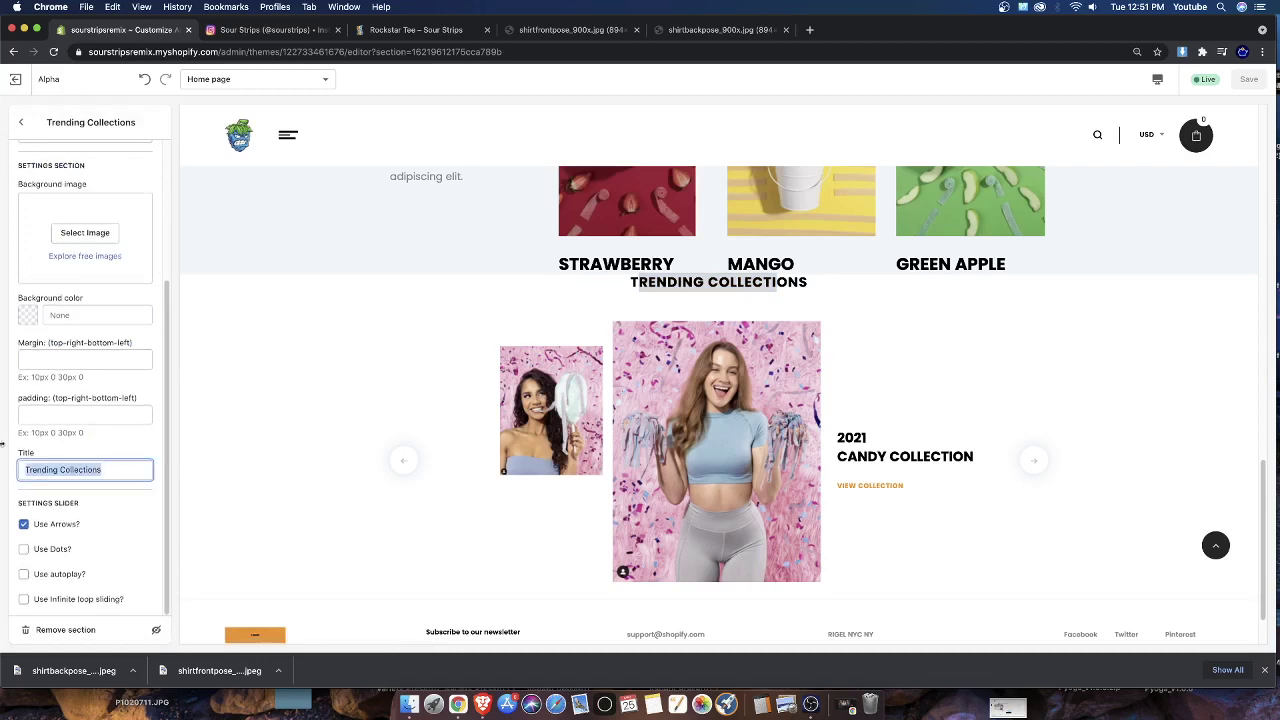
{"action": "key", "text": "BackSpace"}
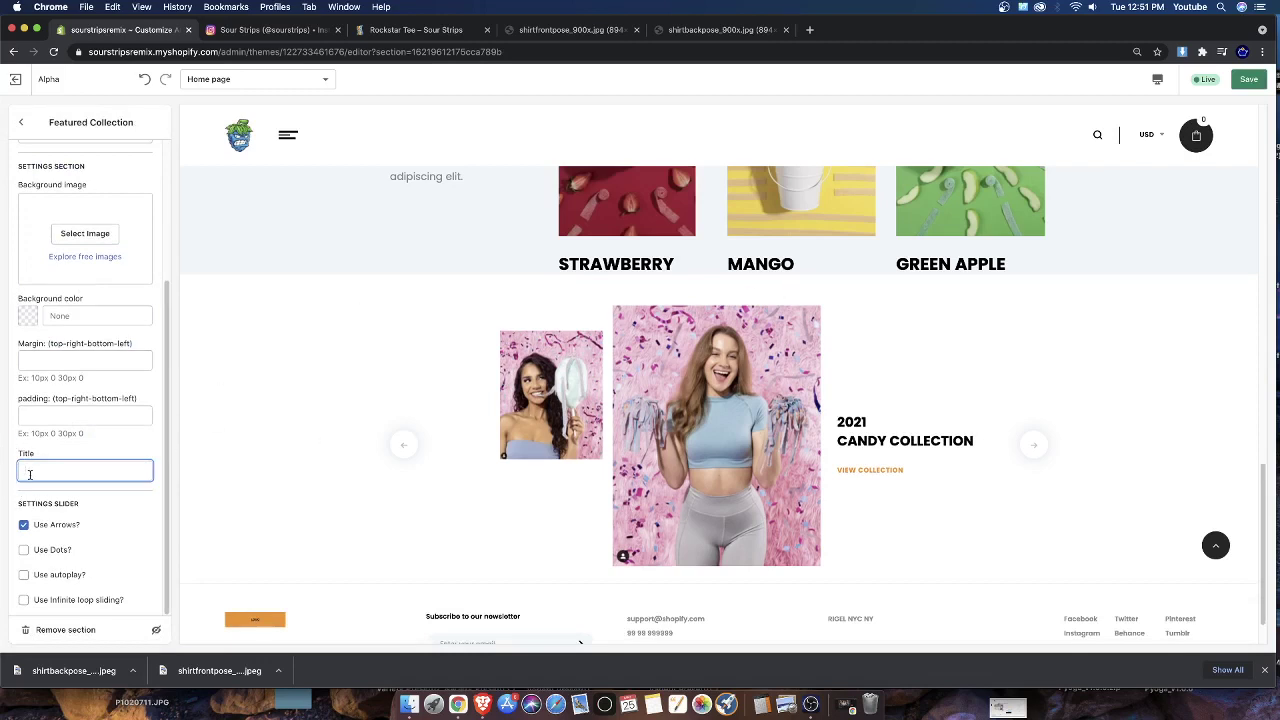
{"action": "type", "text": "Tr"}
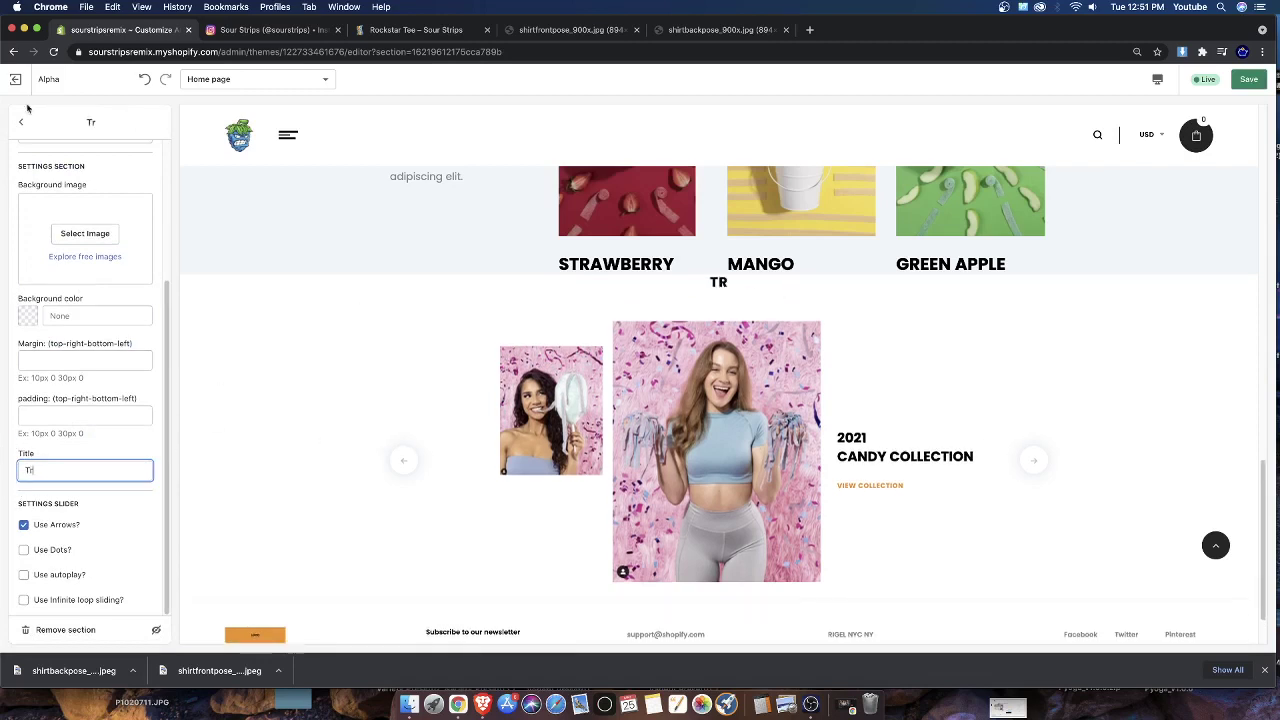
{"action": "left_click", "coordinate": [143, 80]}
{"action": "left_click", "coordinate": [143, 80]}
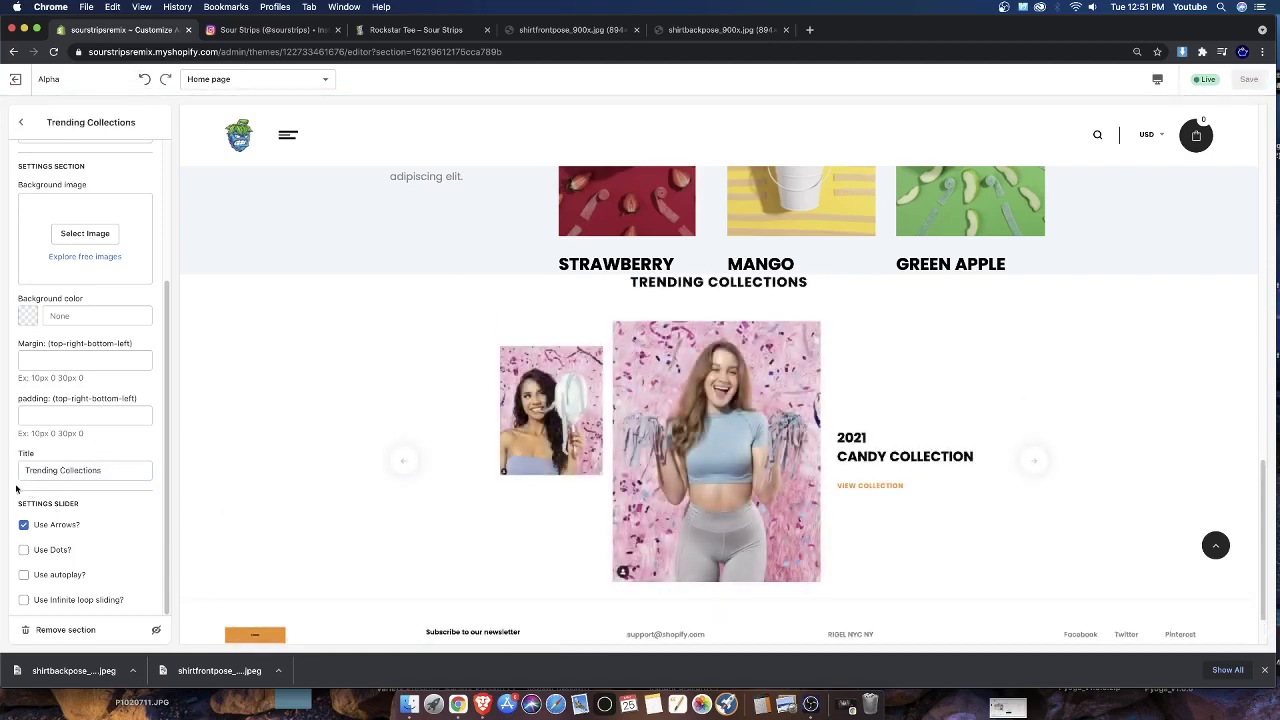
Enable autoplay and infinite loop sliding for the Trending Collections slider, and set the section's margin to 0px 0 30px 0
{"action": "left_click", "coordinate": [25, 575]}
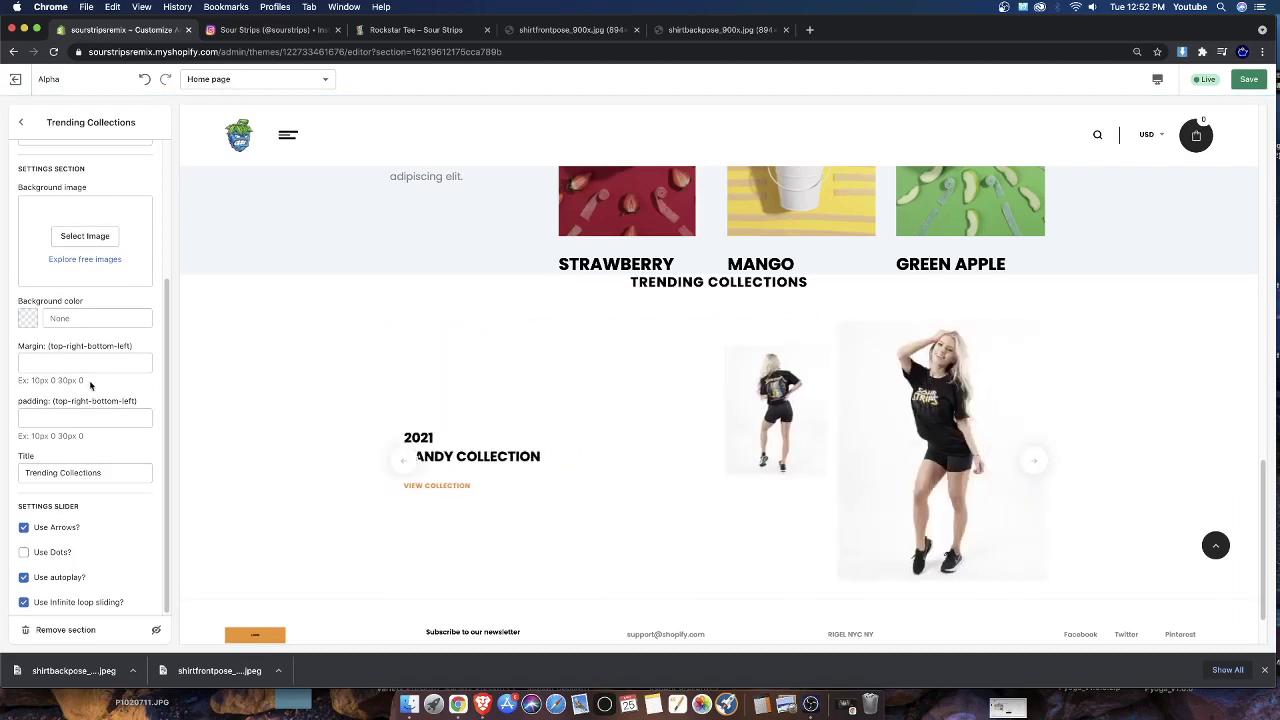
{"action": "left_click_drag", "start_coordinate": [85, 379], "coordinate": [28, 376]}
{"action": "key", "text": "ctrl+c"}
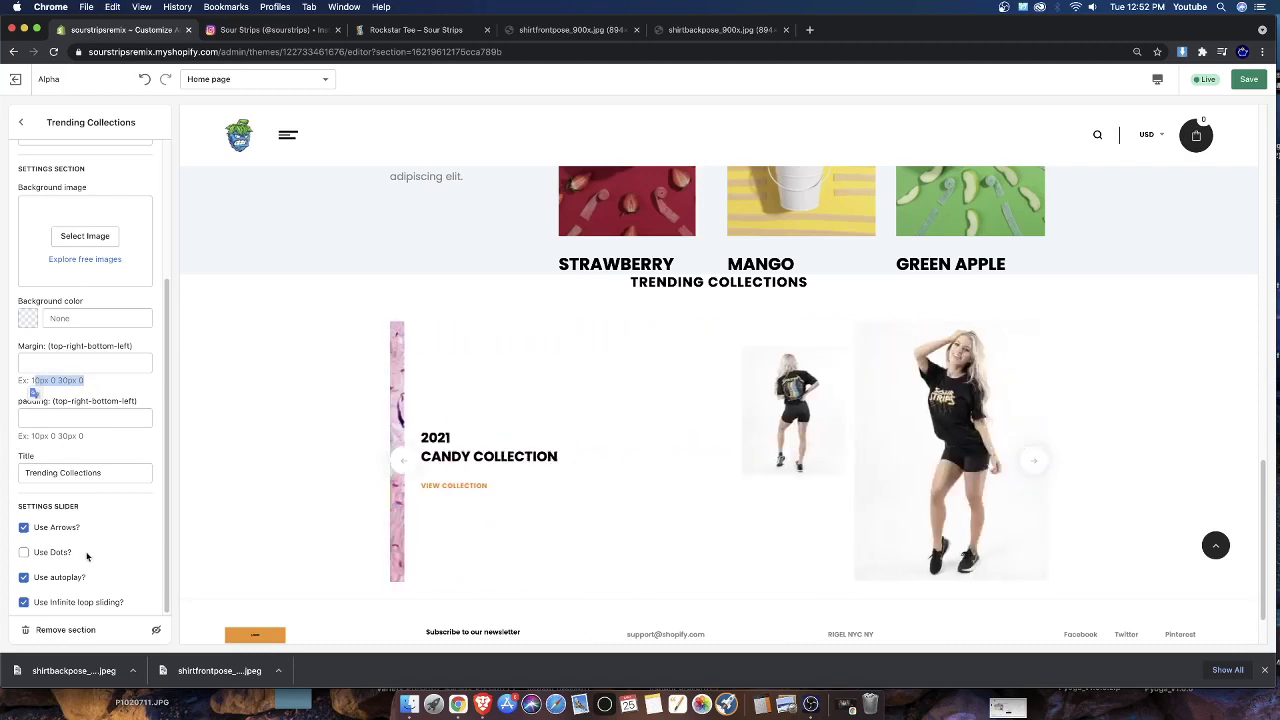
{"action": "left_click", "coordinate": [58, 358]}
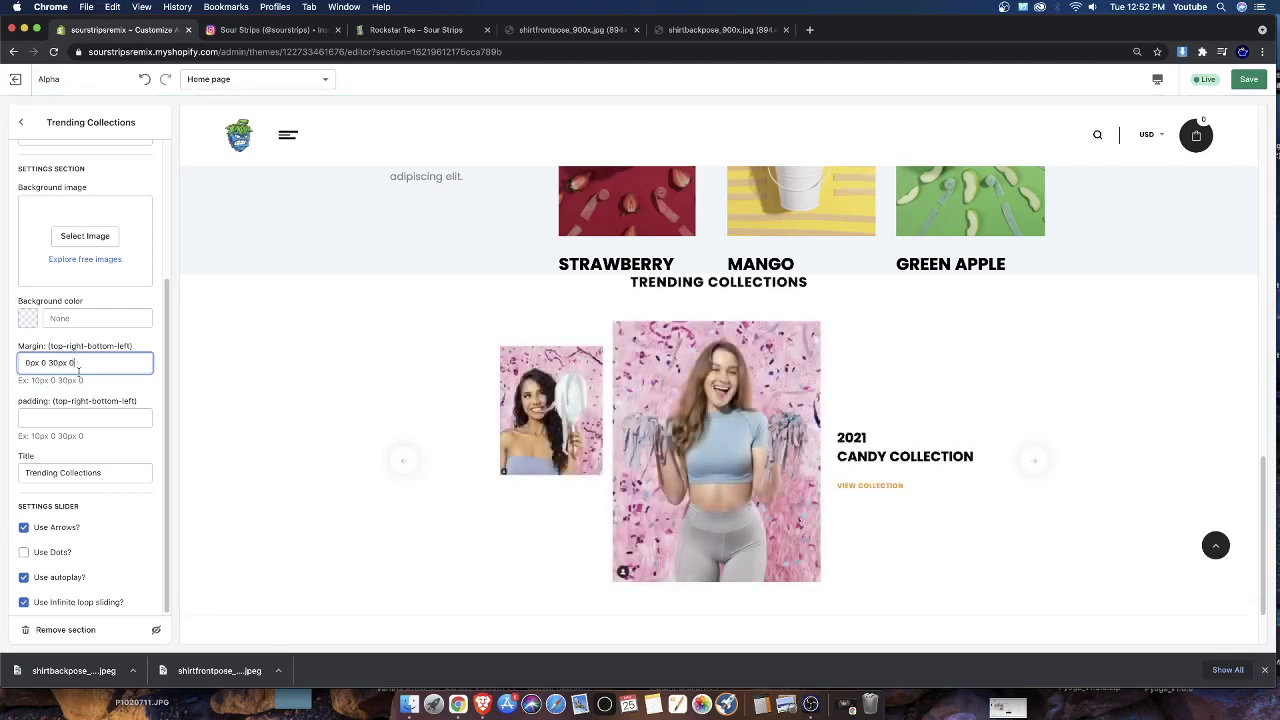
Set the Trending Collections section's padding to 60px 0 30px 0
{"action": "left_click", "coordinate": [43, 418]}
{"action": "key", "text": "ctrl+v"}
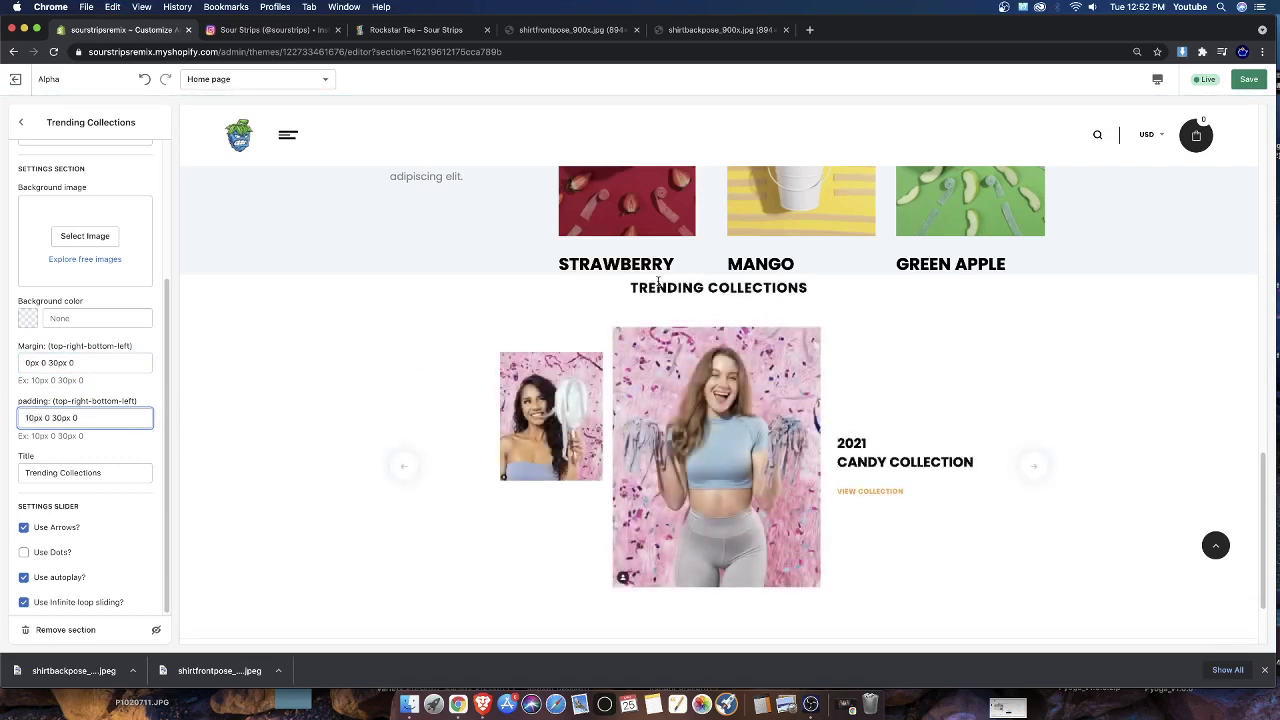
{"action": "key", "text": "BackSpace"}
{"action": "type", "text": "3"}
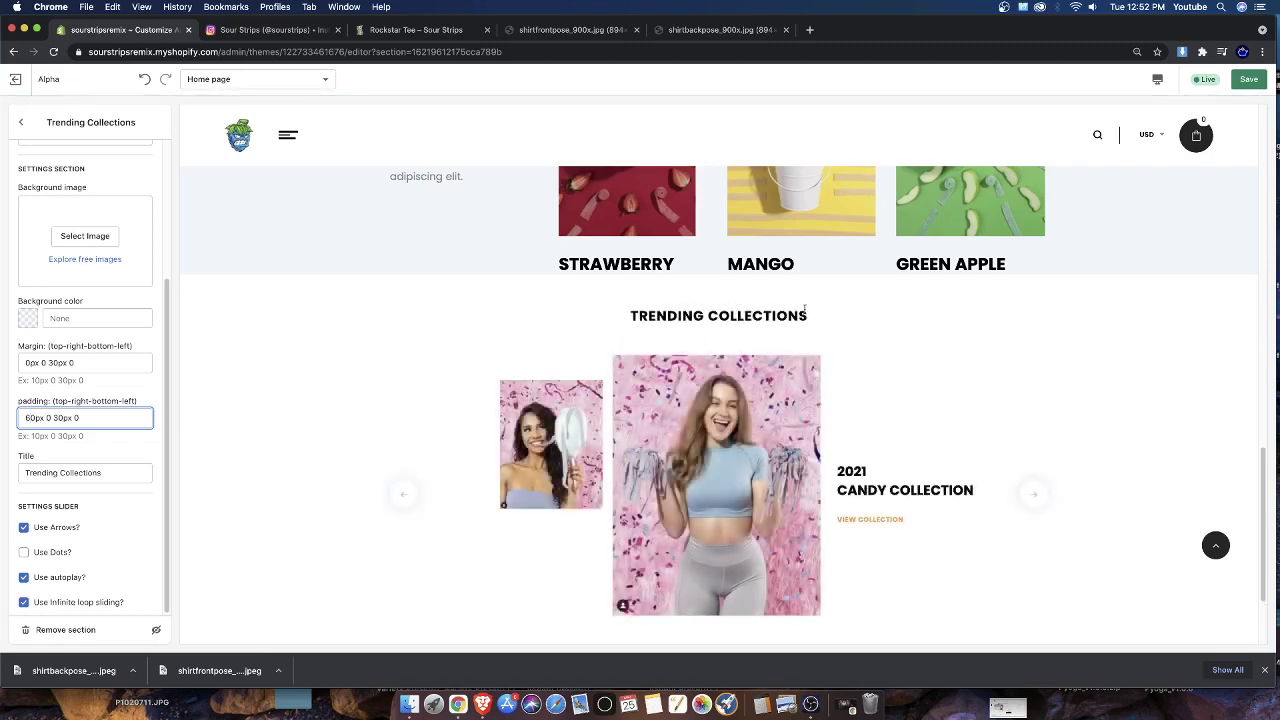
Clear the Trending Collections section's margin value and cycle through both slides to check the spacing
{"action": "left_click", "coordinate": [85, 362]}
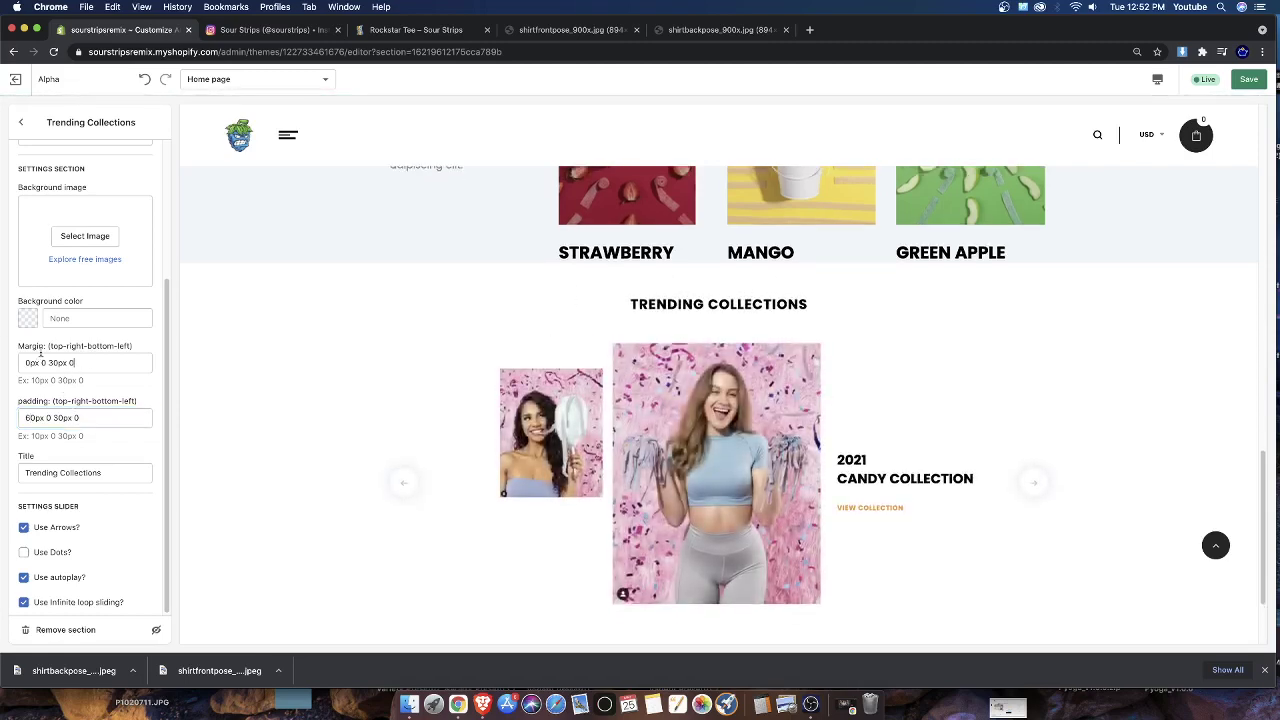
{"action": "key", "text": "super+a"}
{"action": "key", "text": "BackSpace"}
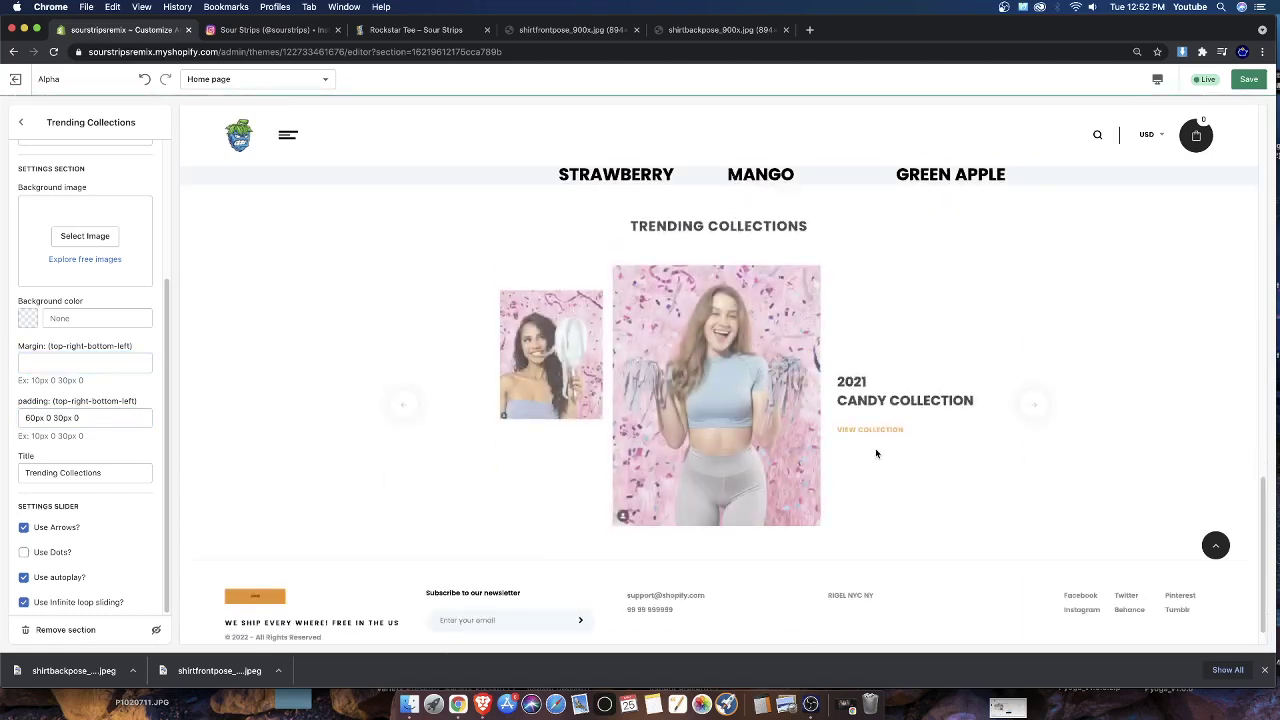
{"action": "left_click", "coordinate": [1034, 478]}
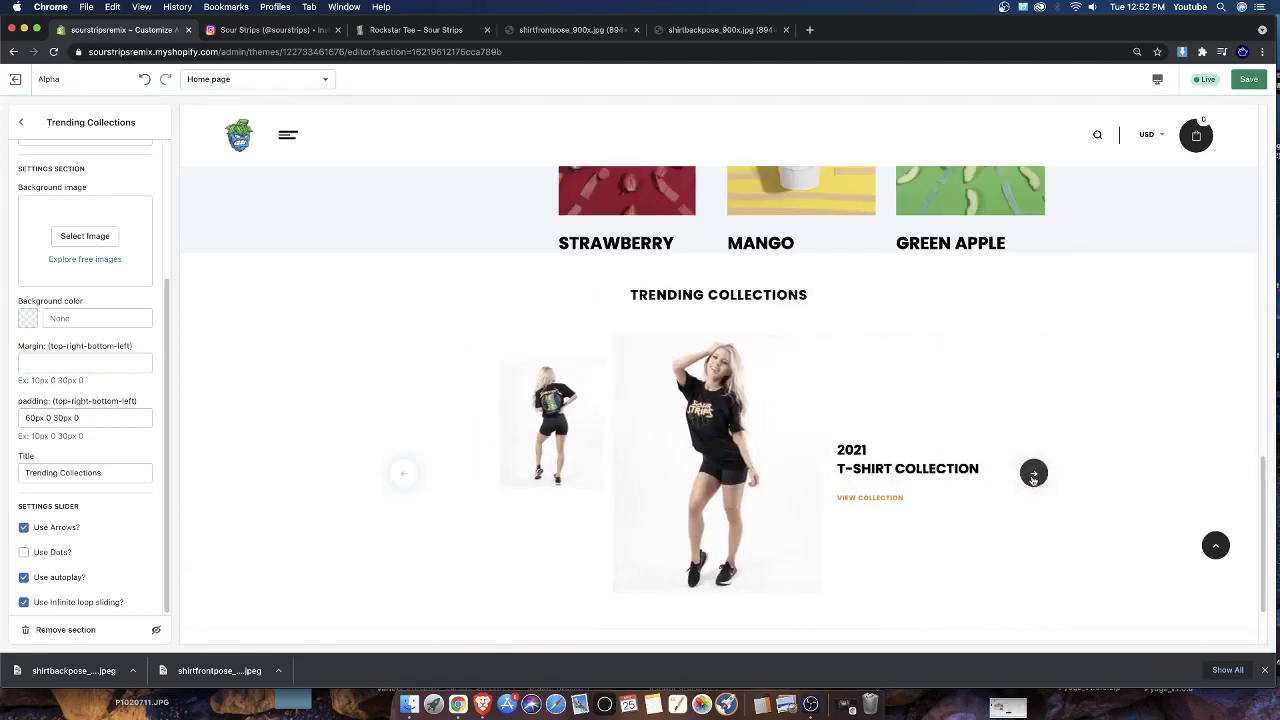
{"action": "left_click", "coordinate": [1034, 474]}
Try the mango, blue candy bag and drinks photos from the library as the section's background image
{"action": "scroll", "coordinate": [76, 482], "scroll_direction": "up", "scroll_amount": 3}
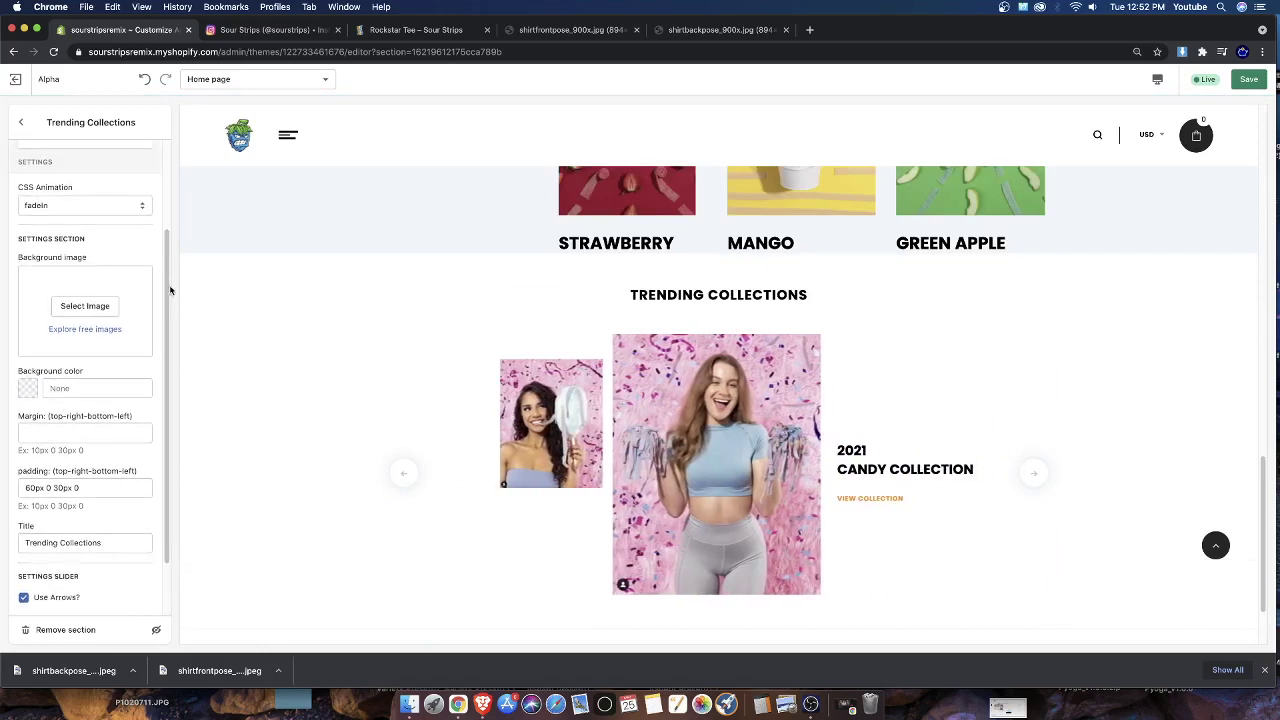
{"action": "left_click", "coordinate": [88, 306]}
{"action": "left_click", "coordinate": [117, 305]}
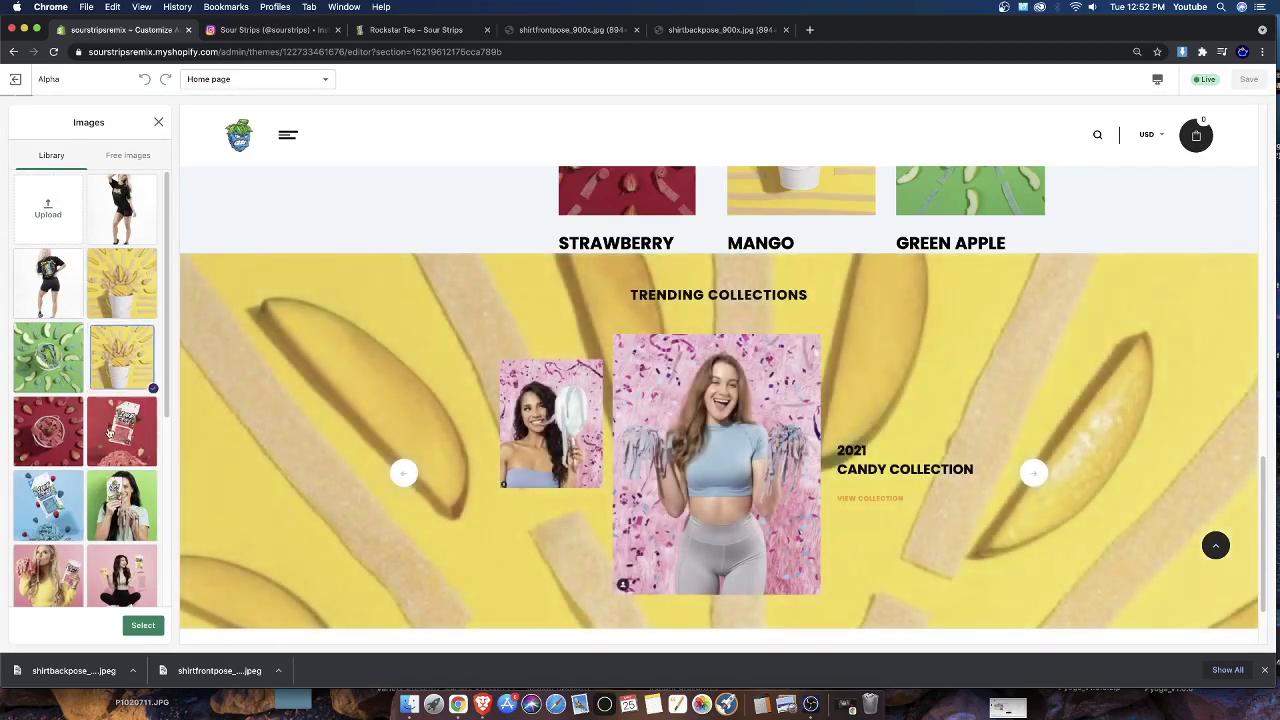
{"action": "left_click", "coordinate": [76, 525]}
{"action": "scroll", "coordinate": [79, 536], "scroll_direction": "down", "scroll_amount": 2}
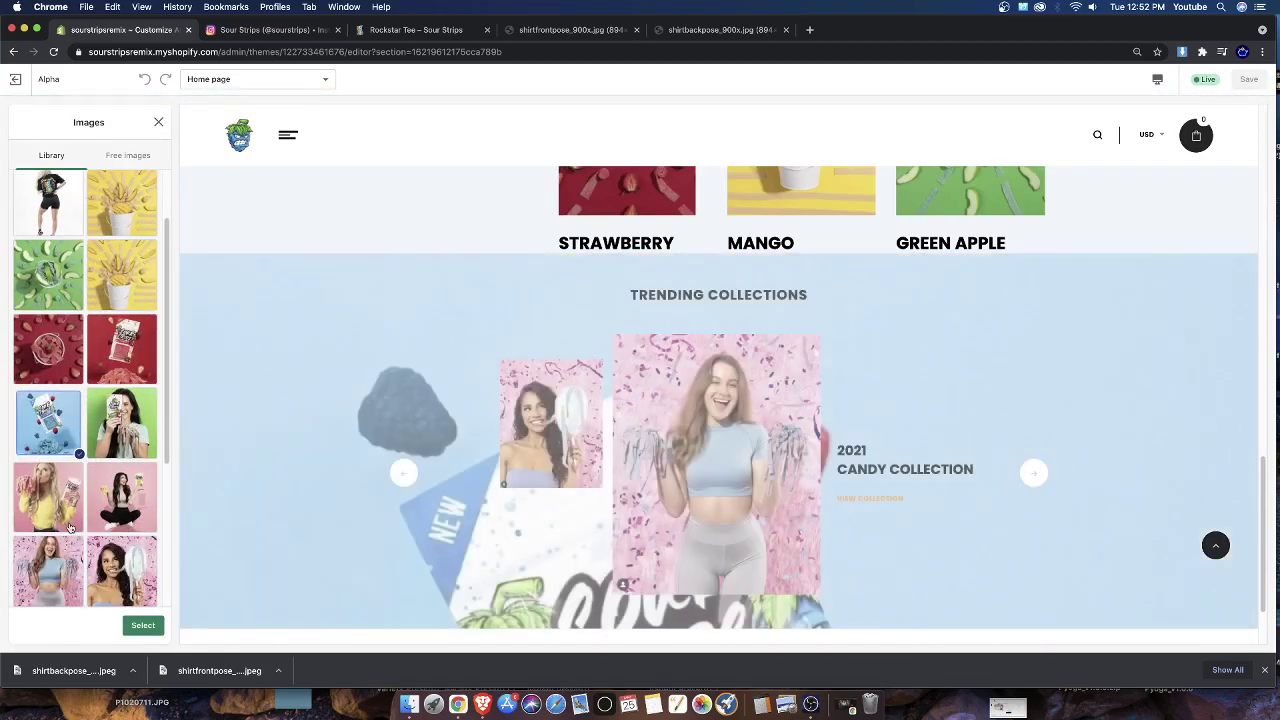
{"action": "left_click", "coordinate": [72, 512]}
{"action": "scroll", "coordinate": [68, 565], "scroll_direction": "down", "scroll_amount": 5}
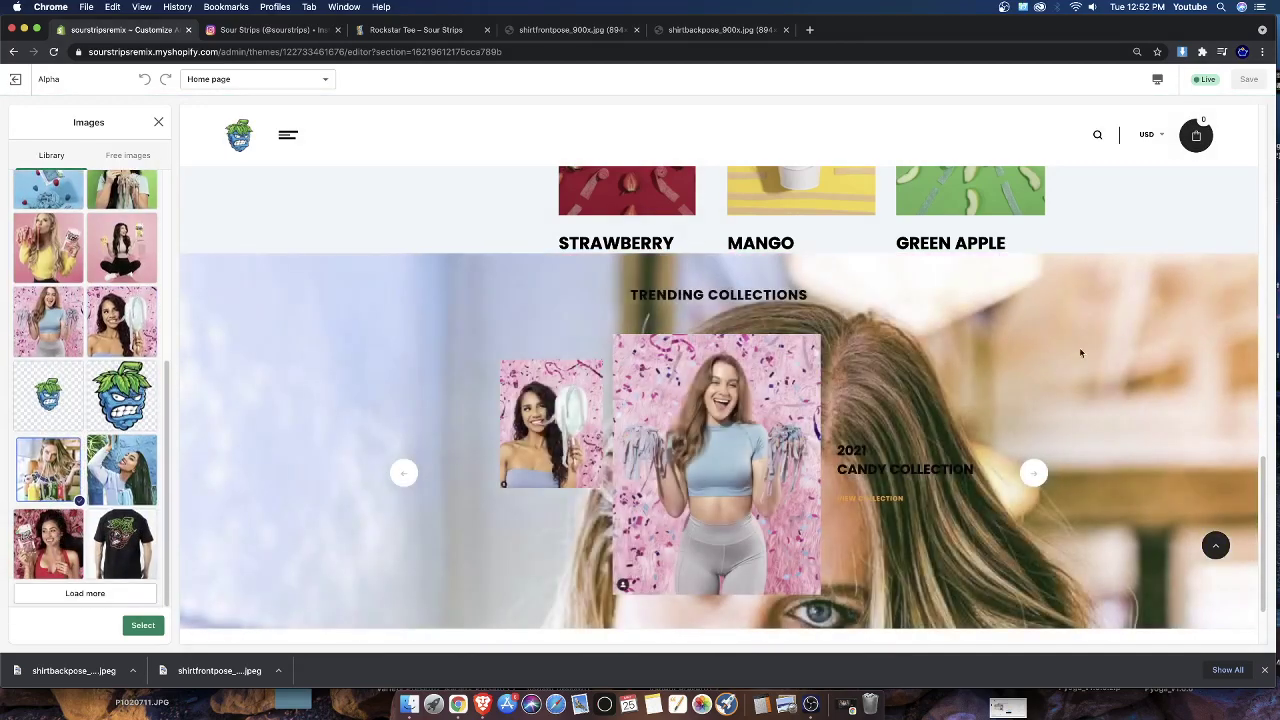
Load more library images and try the green, red and yellow gradient picture as the background, checking it behind the T-shirt slide
{"action": "scroll", "coordinate": [1080, 352], "scroll_direction": "down", "scroll_amount": 2}
{"action": "left_click", "coordinate": [101, 594]}
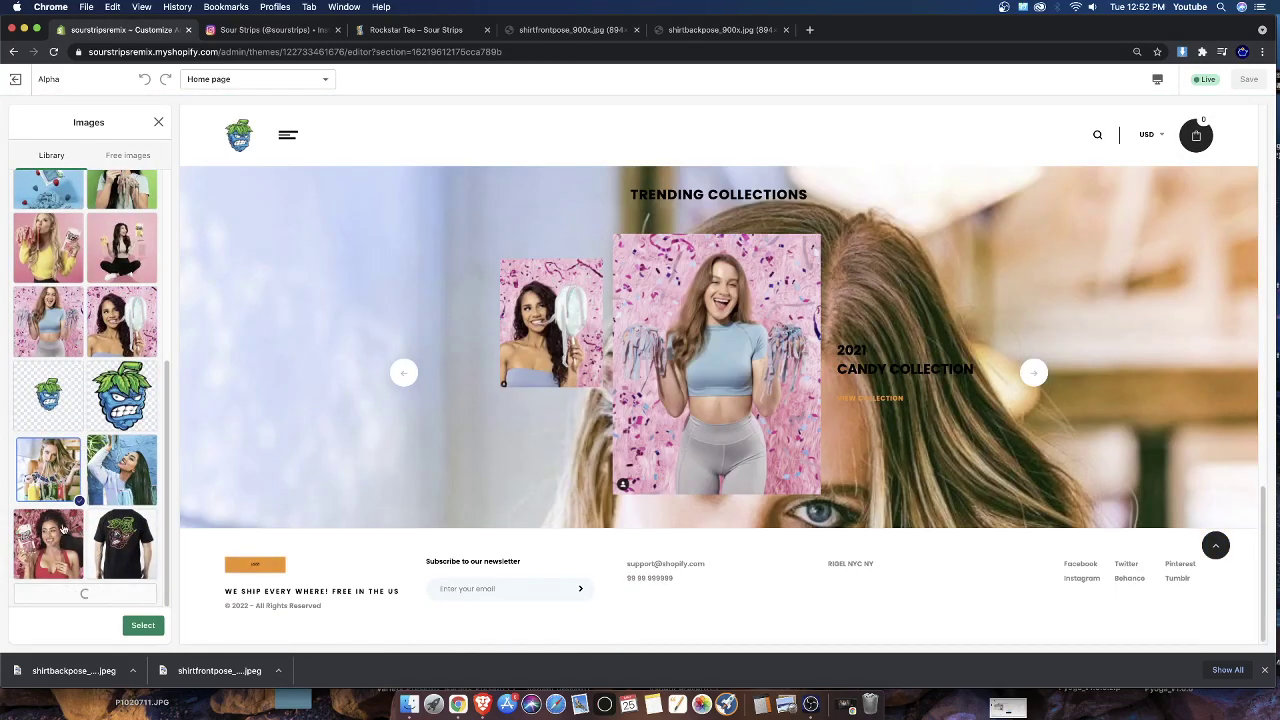
{"action": "scroll", "coordinate": [60, 480], "scroll_direction": "down", "scroll_amount": 6}
{"action": "scroll", "coordinate": [35, 424], "scroll_direction": "up", "scroll_amount": 2}
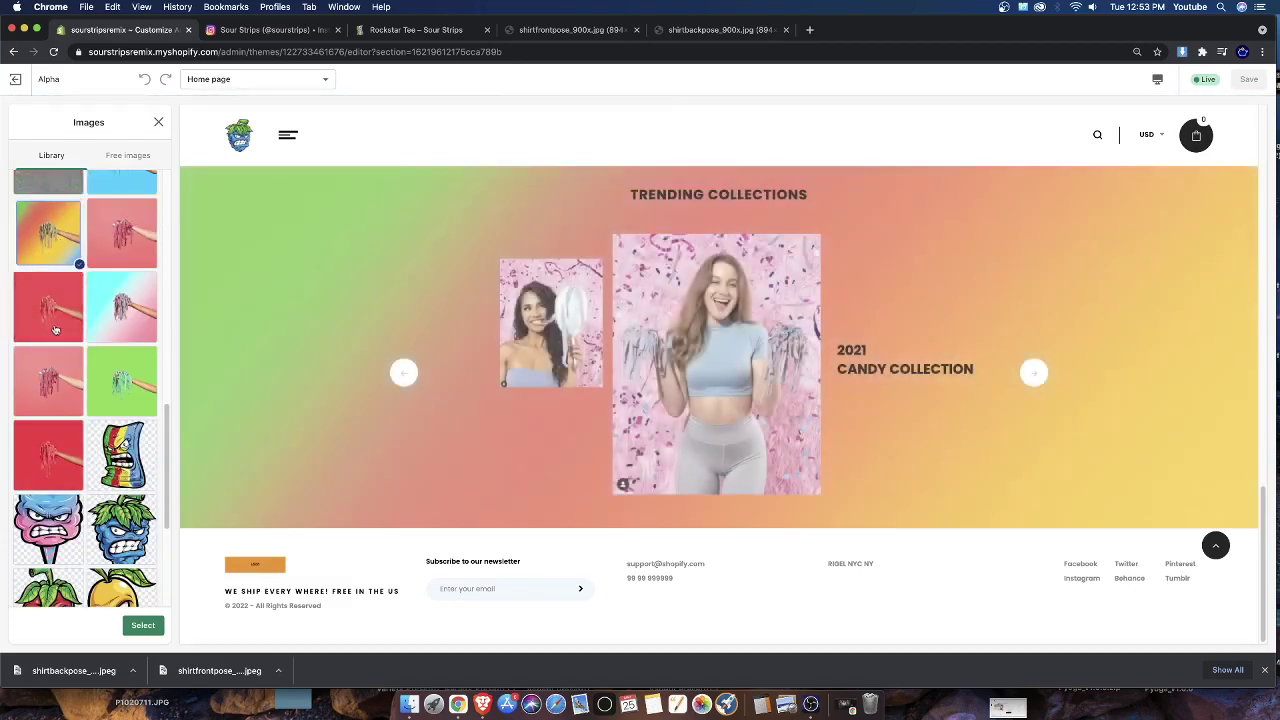
{"action": "left_click", "coordinate": [21, 303]}
{"action": "left_click", "coordinate": [18, 245]}
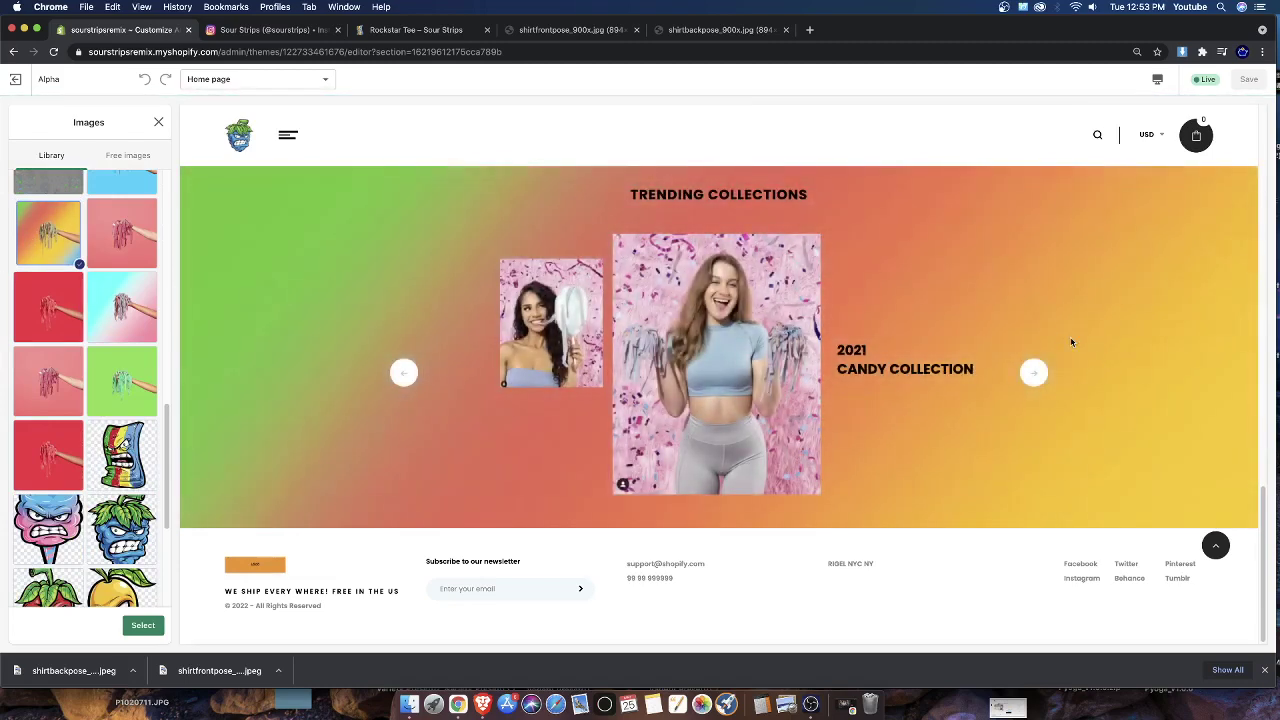
{"action": "left_click", "coordinate": [1034, 372]}
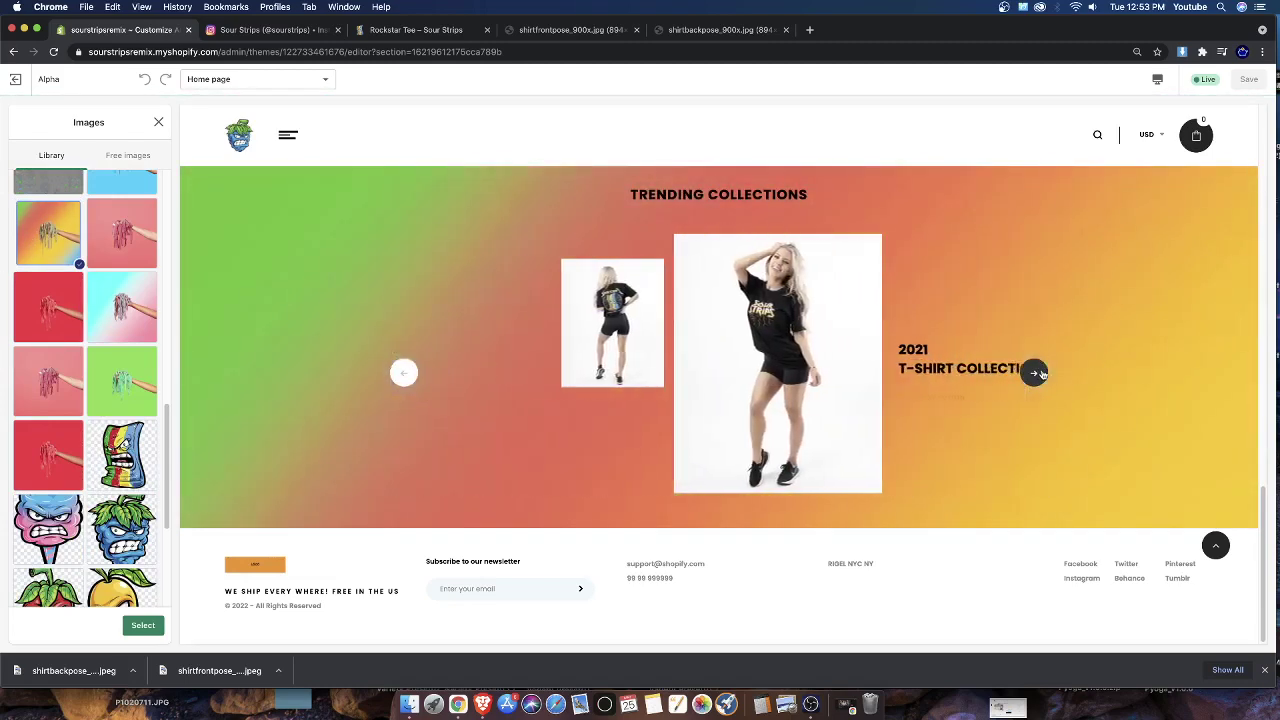
Try the grey paint-splatter image as the background, check it behind the T-shirt slide, and cancel the image selection
{"action": "scroll", "coordinate": [62, 452], "scroll_direction": "down", "scroll_amount": 3}
{"action": "scroll", "coordinate": [24, 336], "scroll_direction": "up", "scroll_amount": 5}
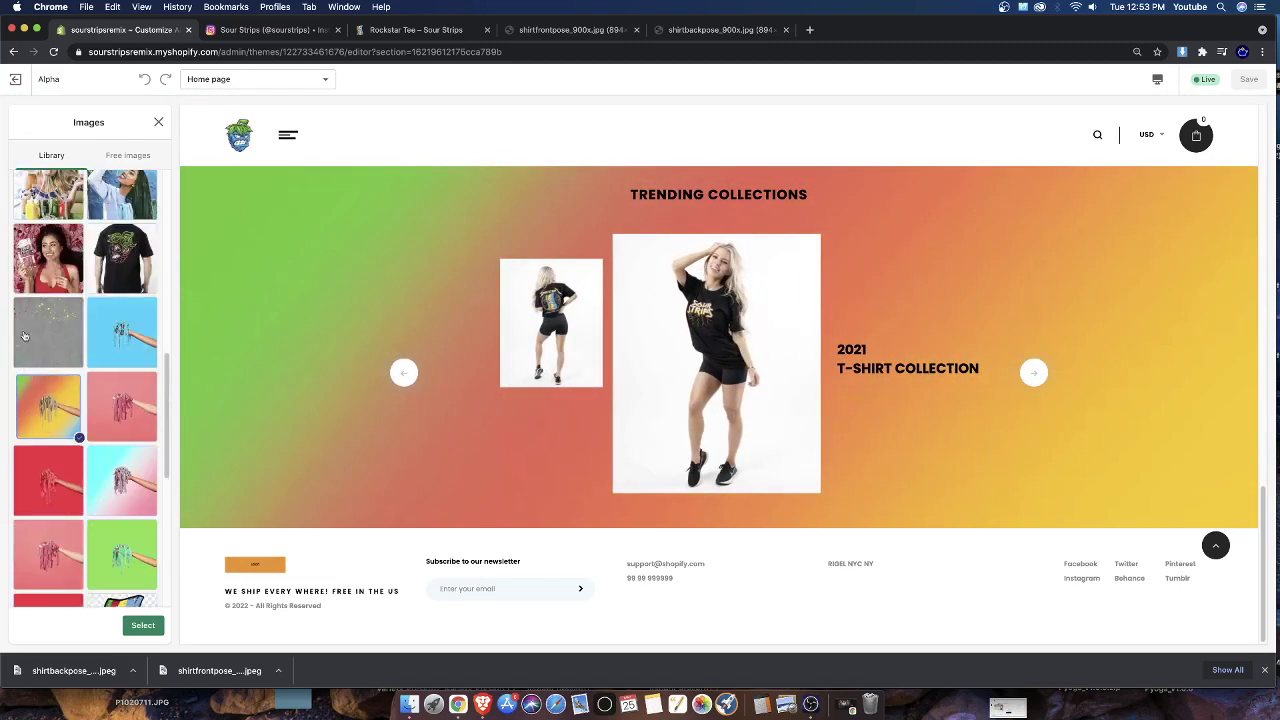
{"action": "left_click", "coordinate": [38, 345]}
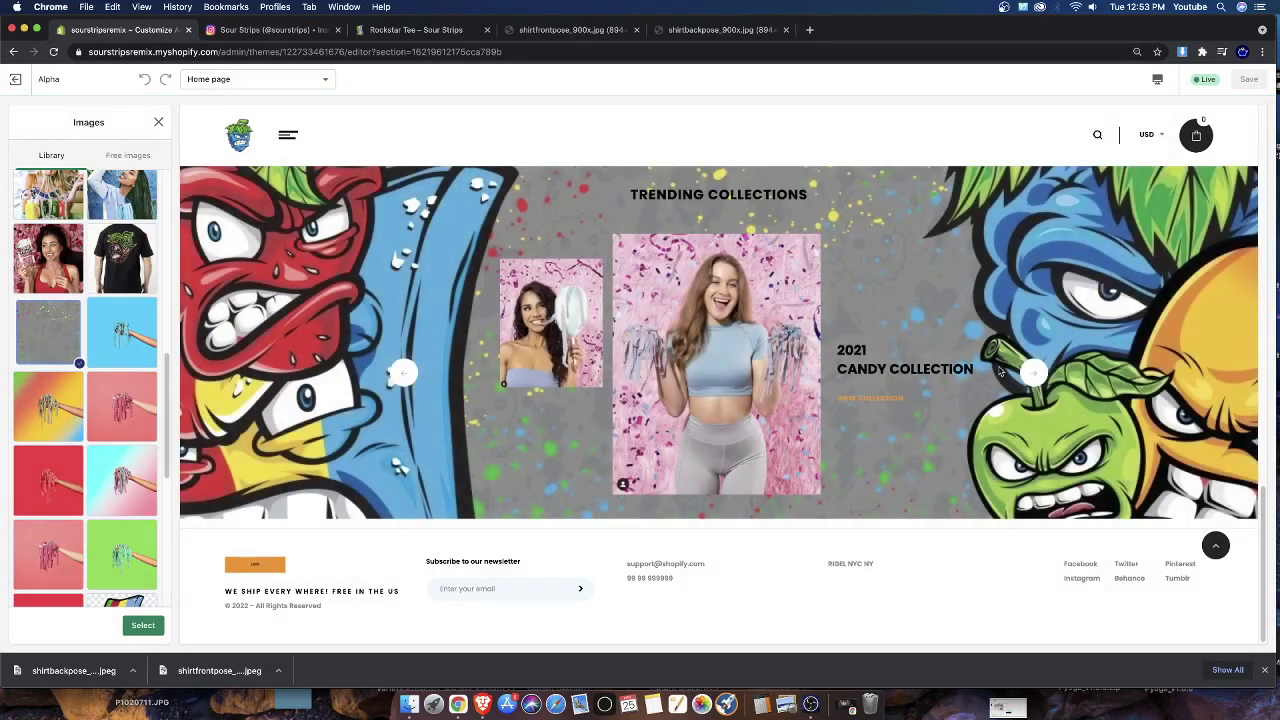
{"action": "left_click", "coordinate": [1034, 372]}
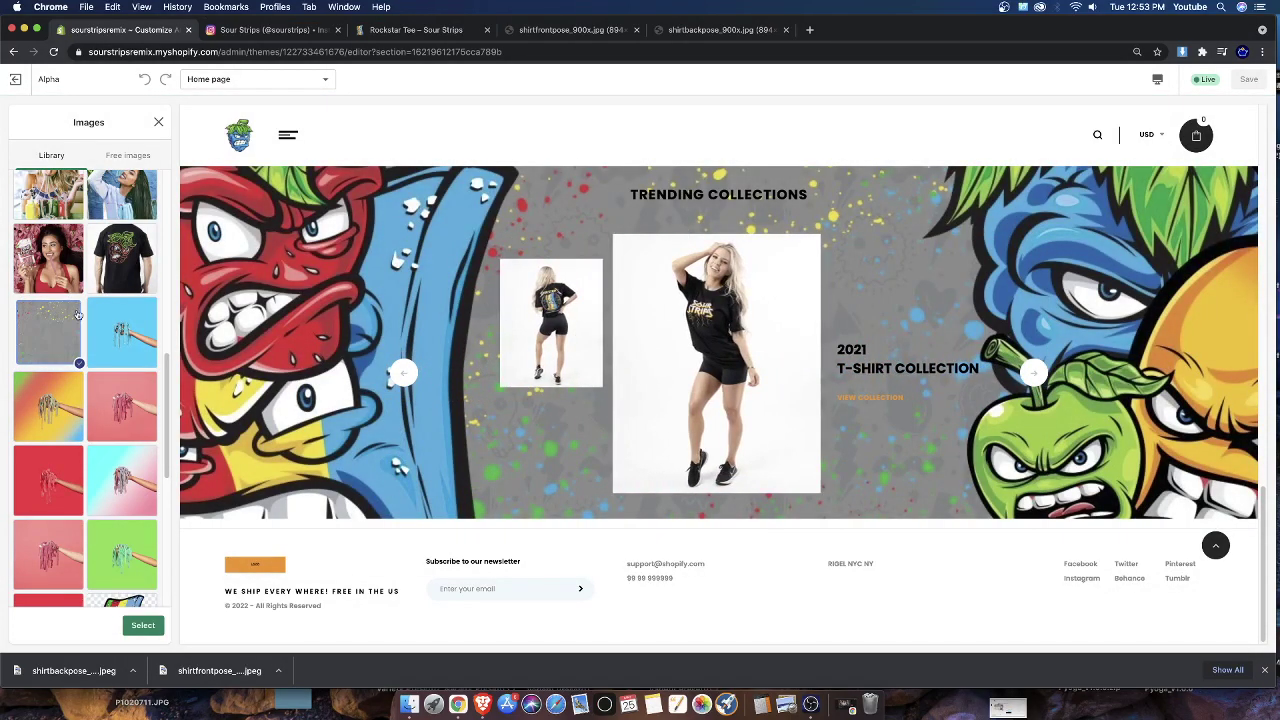
{"action": "left_click", "coordinate": [158, 121]}
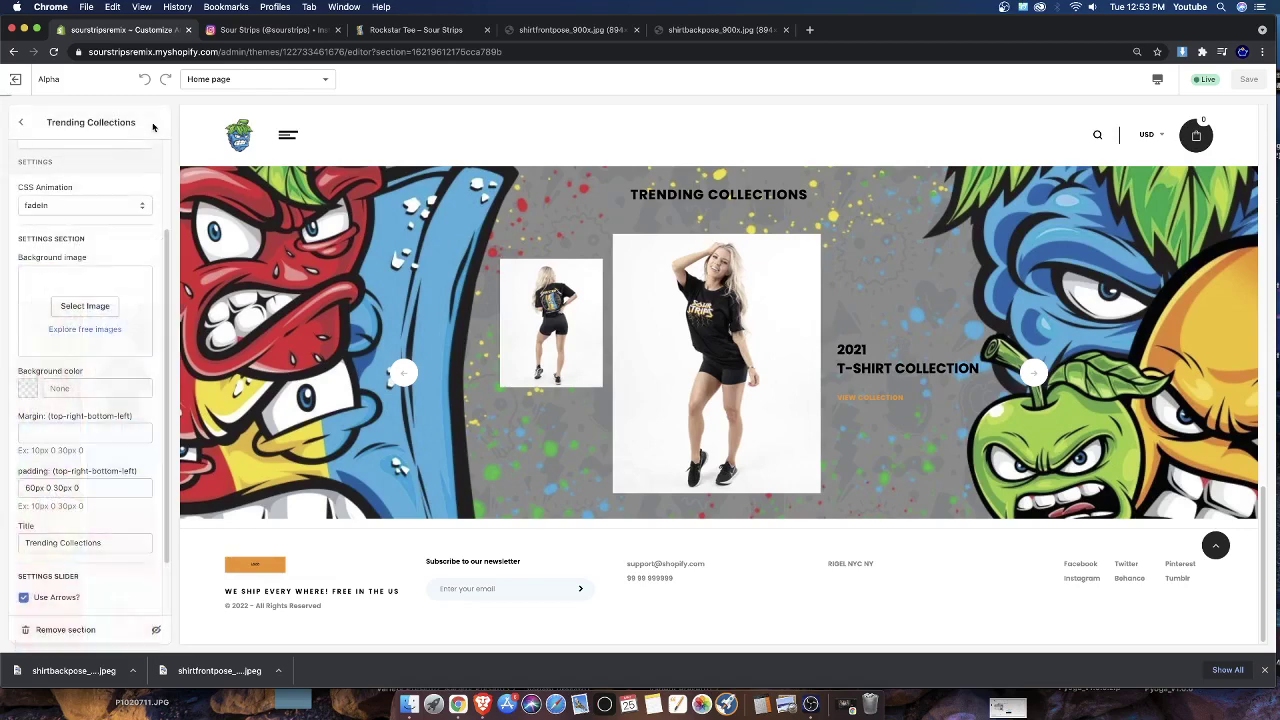
Review the Trending Collections slides and settings without a background image, and return to the home page's section list
{"action": "scroll", "coordinate": [107, 333], "scroll_direction": "up", "scroll_amount": 3}
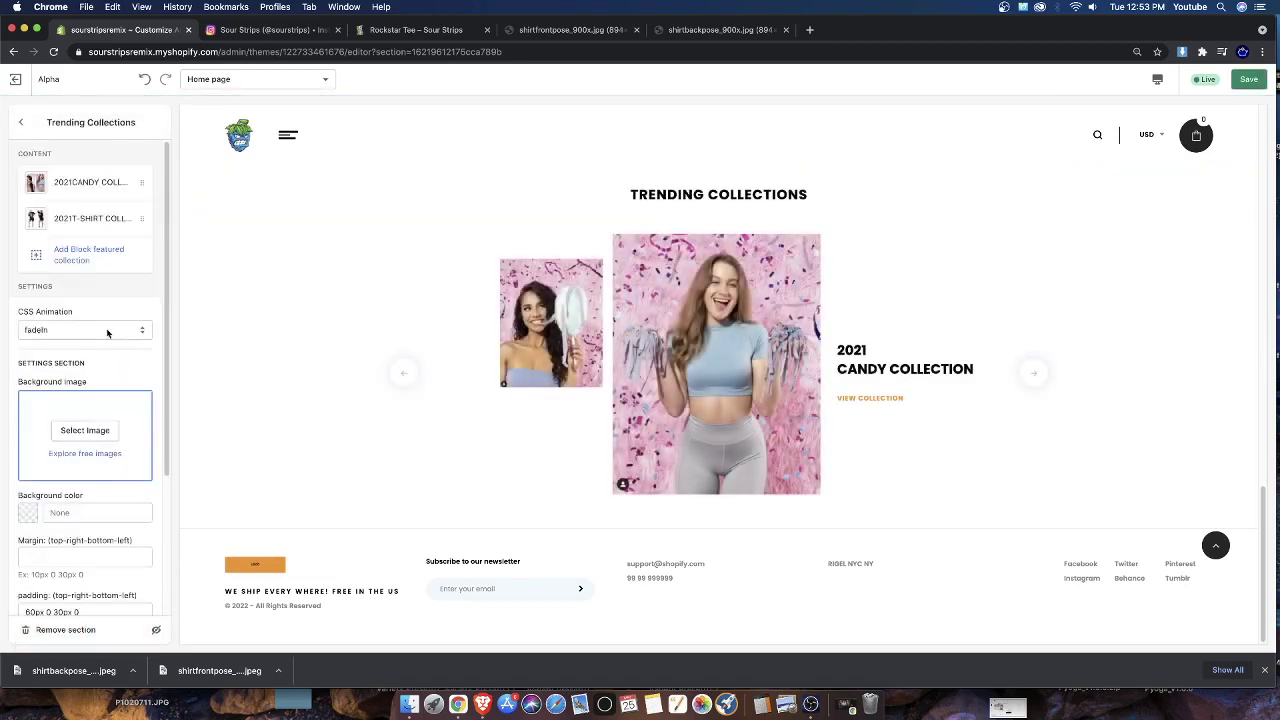
{"action": "left_click", "coordinate": [1035, 372]}
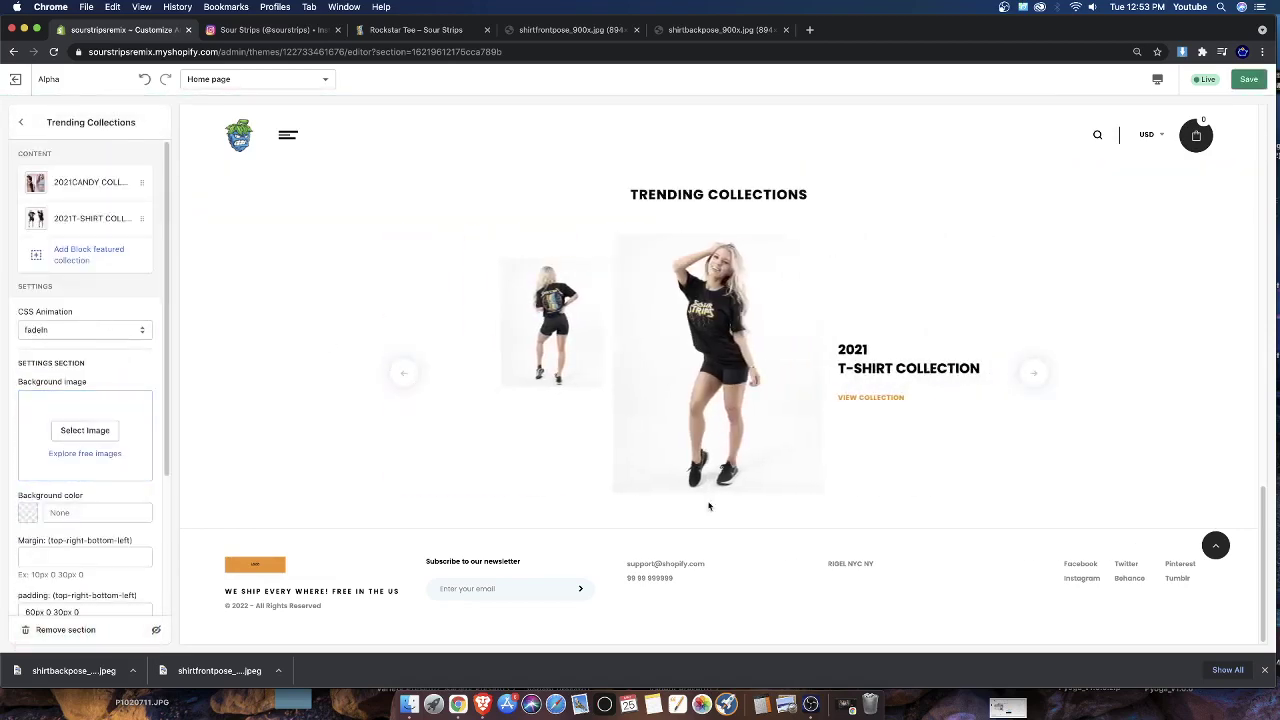
{"action": "scroll", "coordinate": [863, 437], "scroll_direction": "up", "scroll_amount": 5}
{"action": "scroll", "coordinate": [770, 429], "scroll_direction": "down", "scroll_amount": 2}
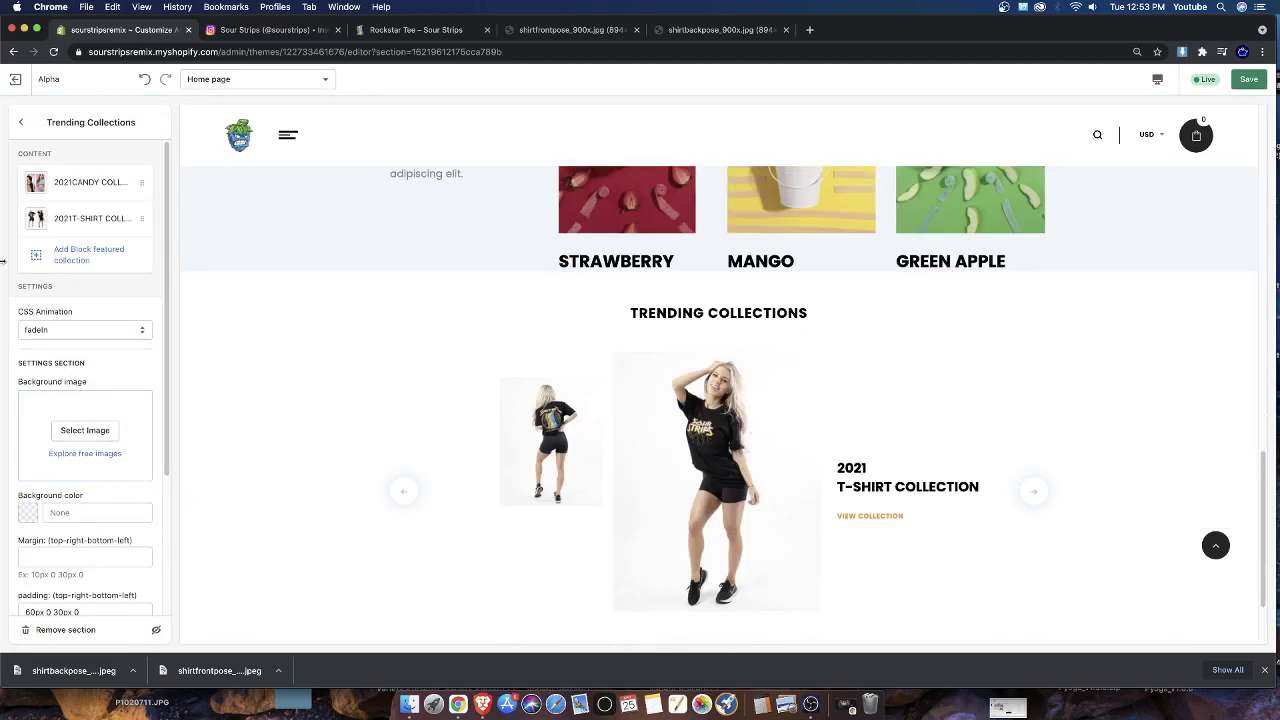
{"action": "scroll", "coordinate": [29, 484], "scroll_direction": "down", "scroll_amount": 5}
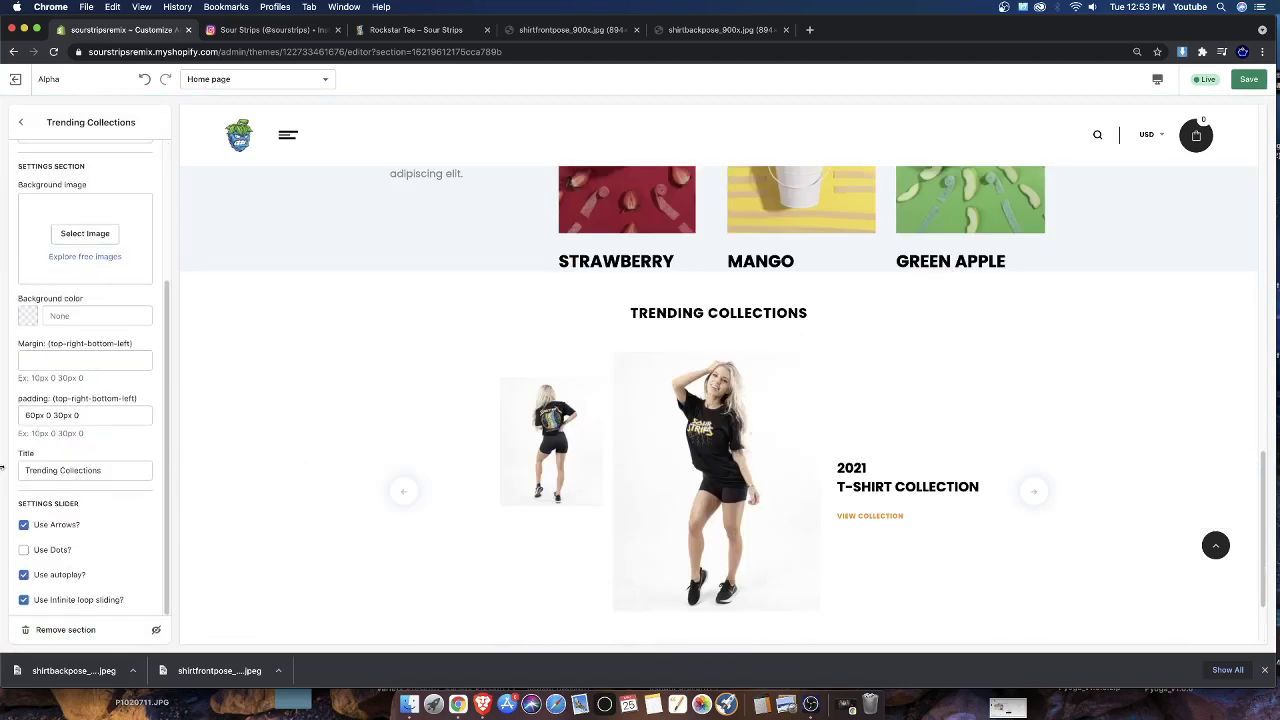
{"action": "scroll", "coordinate": [529, 443], "scroll_direction": "down", "scroll_amount": 2}
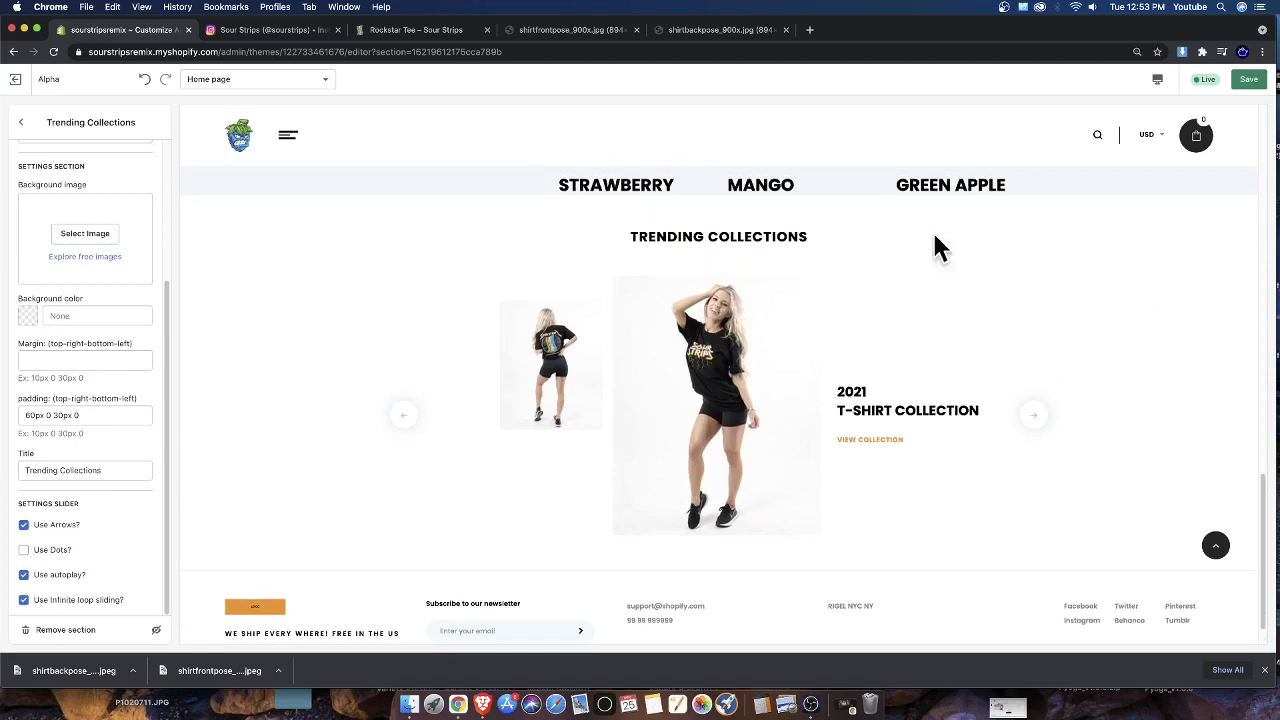
{"action": "left_click", "coordinate": [21, 122]}
{"action": "scroll", "coordinate": [457, 371], "scroll_direction": "up", "scroll_amount": 4}
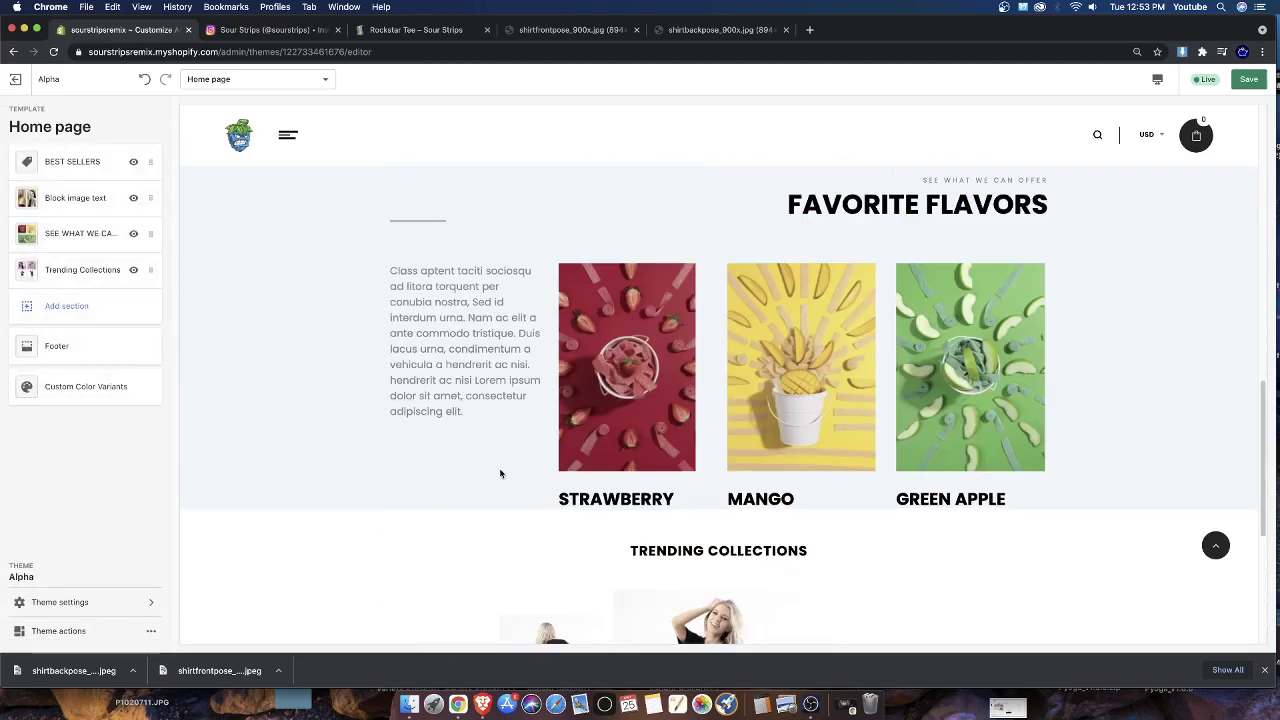
{"action": "left_click", "coordinate": [786, 708]}
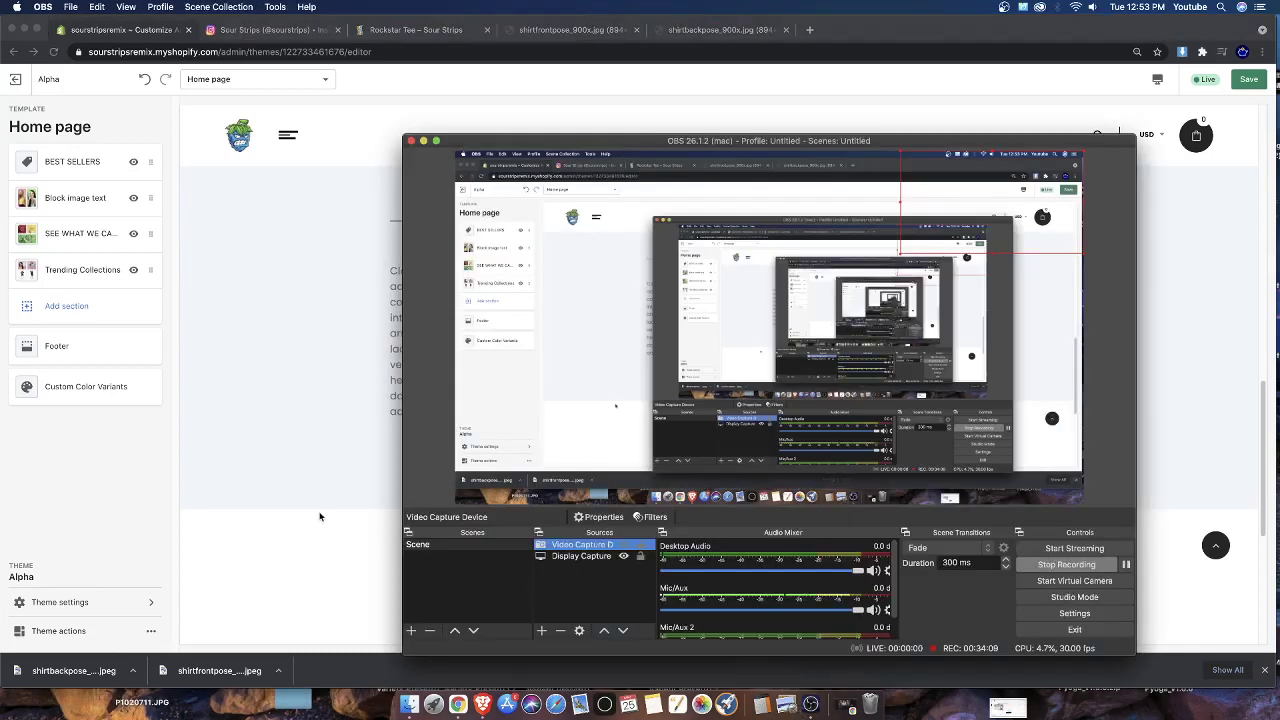
Switch back to Chrome and review the home page preview, including the T-shirt slide in Trending Collections and the Best Sellers section
{"action": "left_click", "coordinate": [320, 517]}
{"action": "scroll", "coordinate": [903, 494], "scroll_direction": "up", "scroll_amount": 8}
{"action": "scroll", "coordinate": [846, 411], "scroll_direction": "down", "scroll_amount": 4}
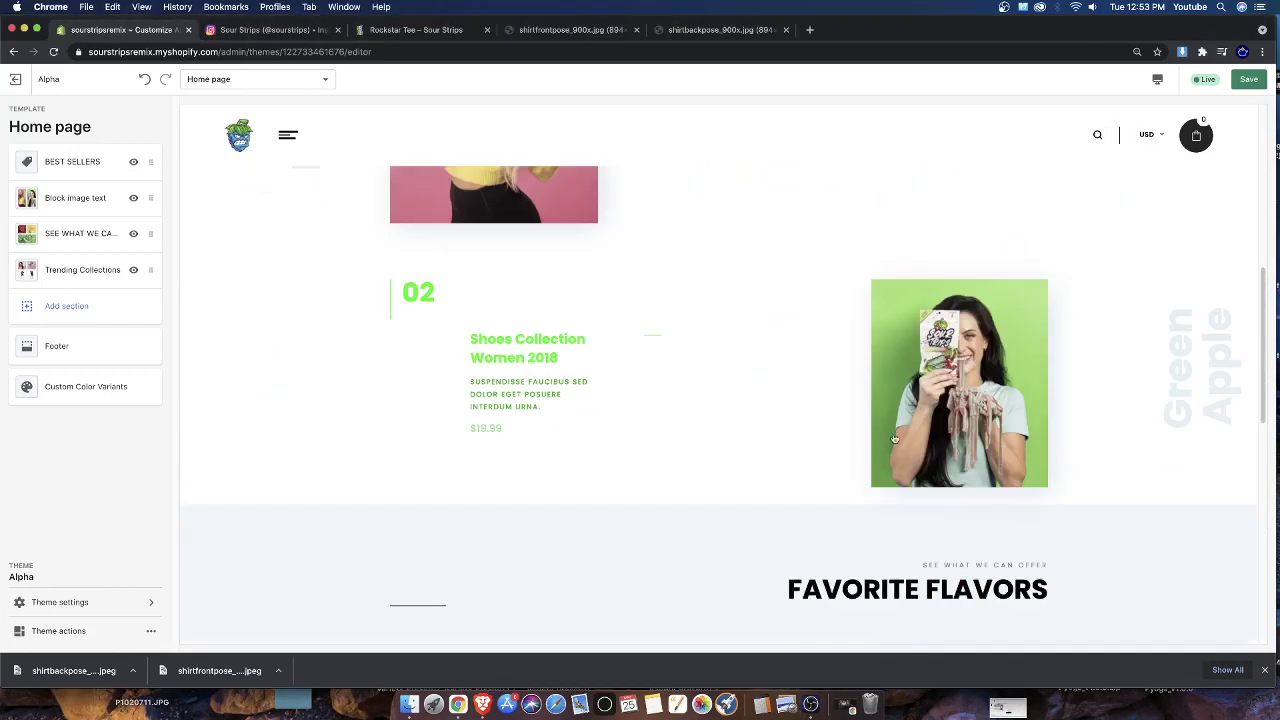
{"action": "scroll", "coordinate": [894, 438], "scroll_direction": "down", "scroll_amount": 8}
{"action": "left_click", "coordinate": [1034, 457]}
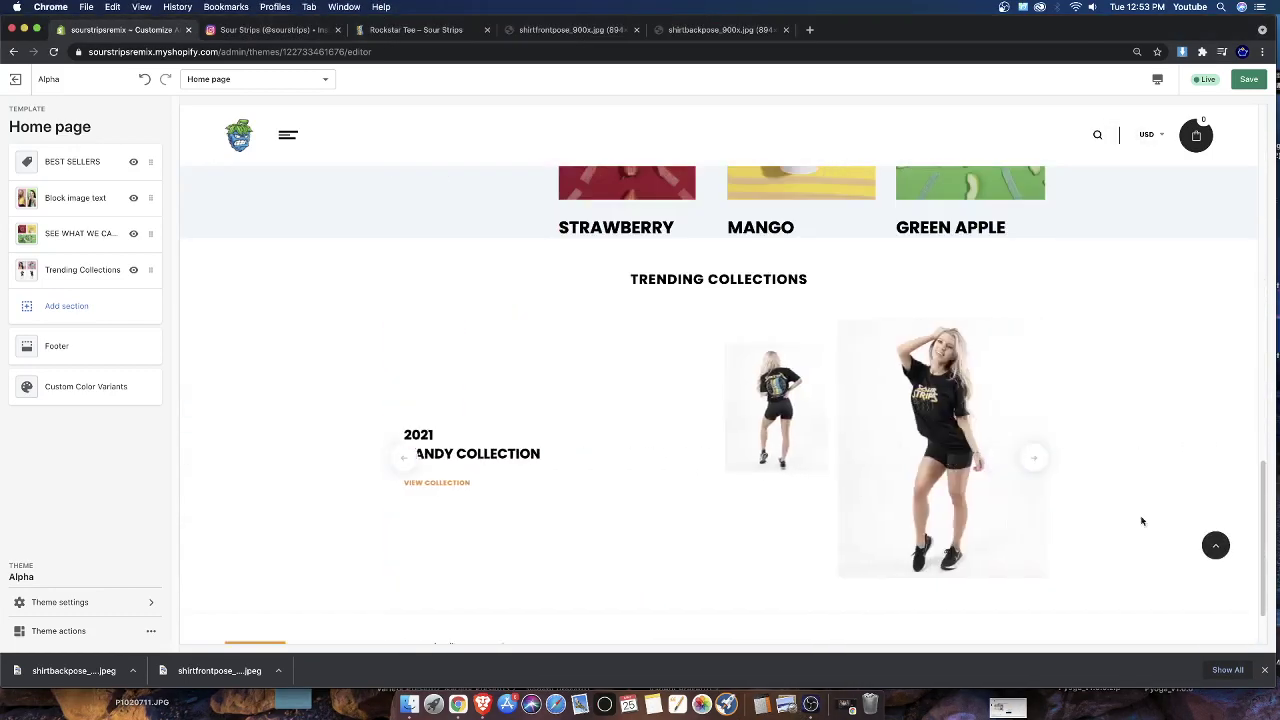
{"action": "scroll", "coordinate": [613, 403], "scroll_direction": "up", "scroll_amount": 2}
{"action": "scroll", "coordinate": [613, 403], "scroll_direction": "up", "scroll_amount": 5}
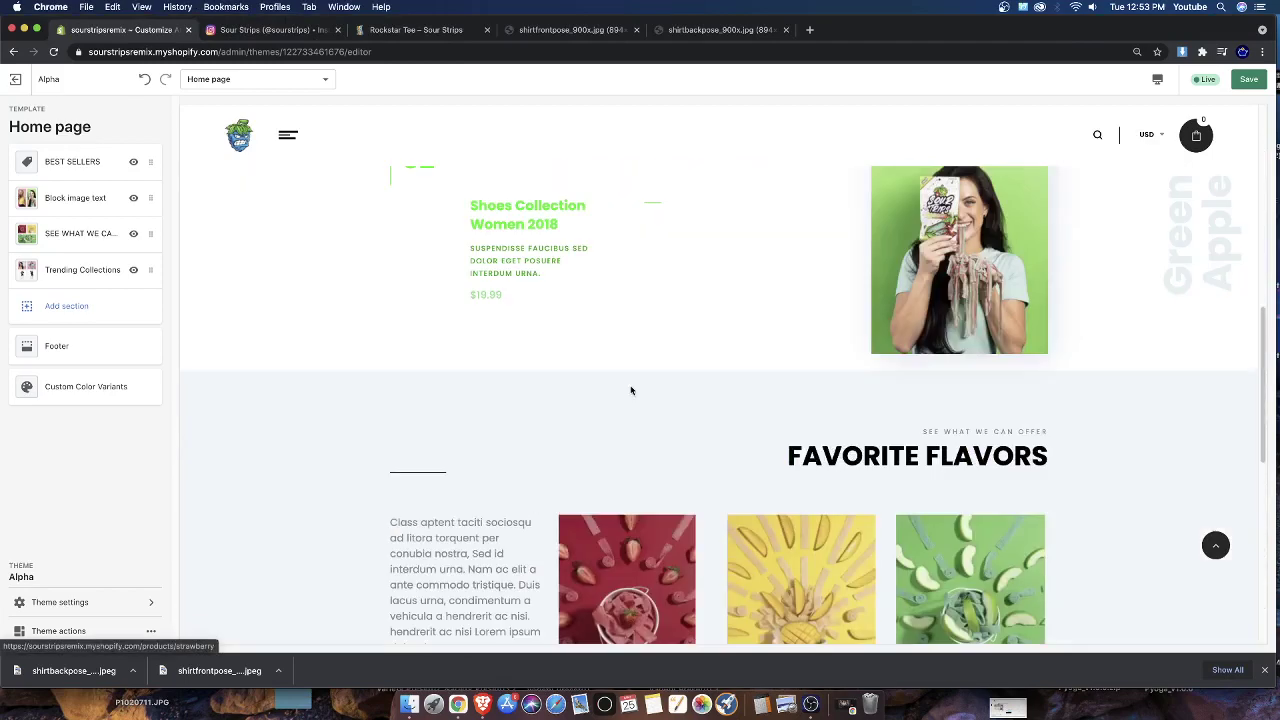
{"action": "scroll", "coordinate": [514, 377], "scroll_direction": "up", "scroll_amount": 10}
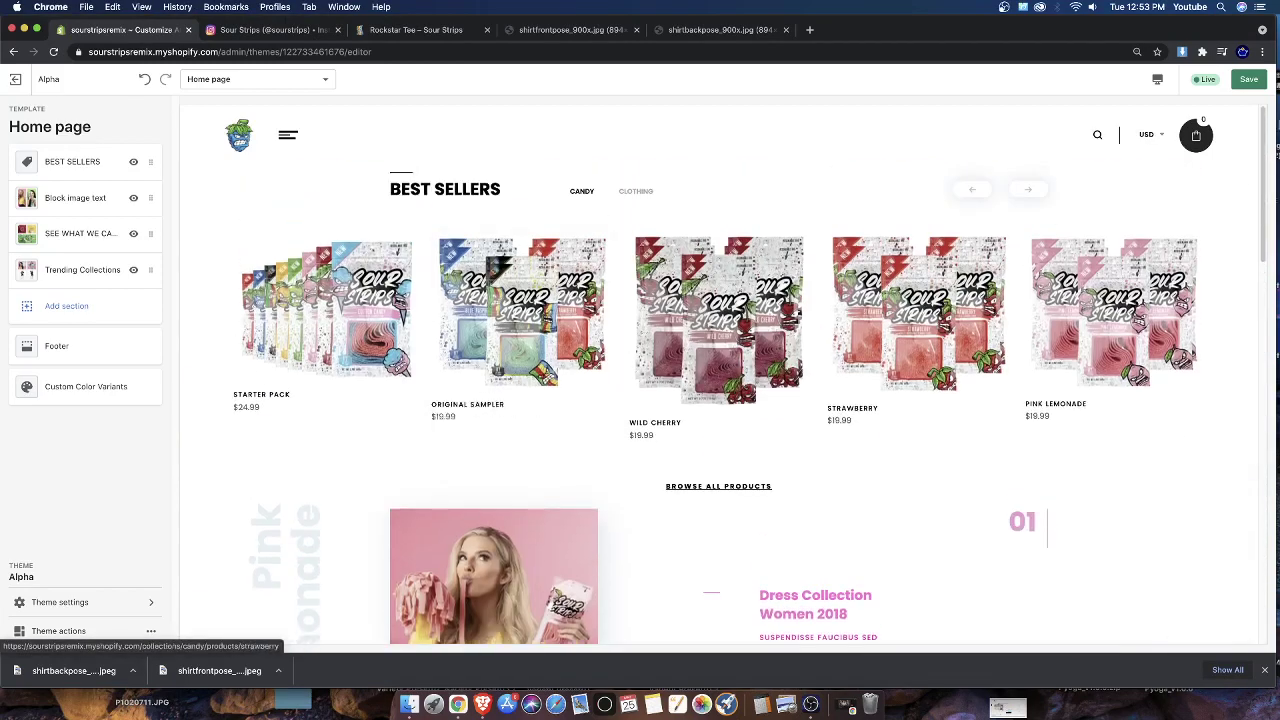
Save the home page customization and check the preview down to the Trending Collections slider
{"action": "left_click", "coordinate": [1259, 79]}
{"action": "scroll", "coordinate": [630, 343], "scroll_direction": "down", "scroll_amount": 15}
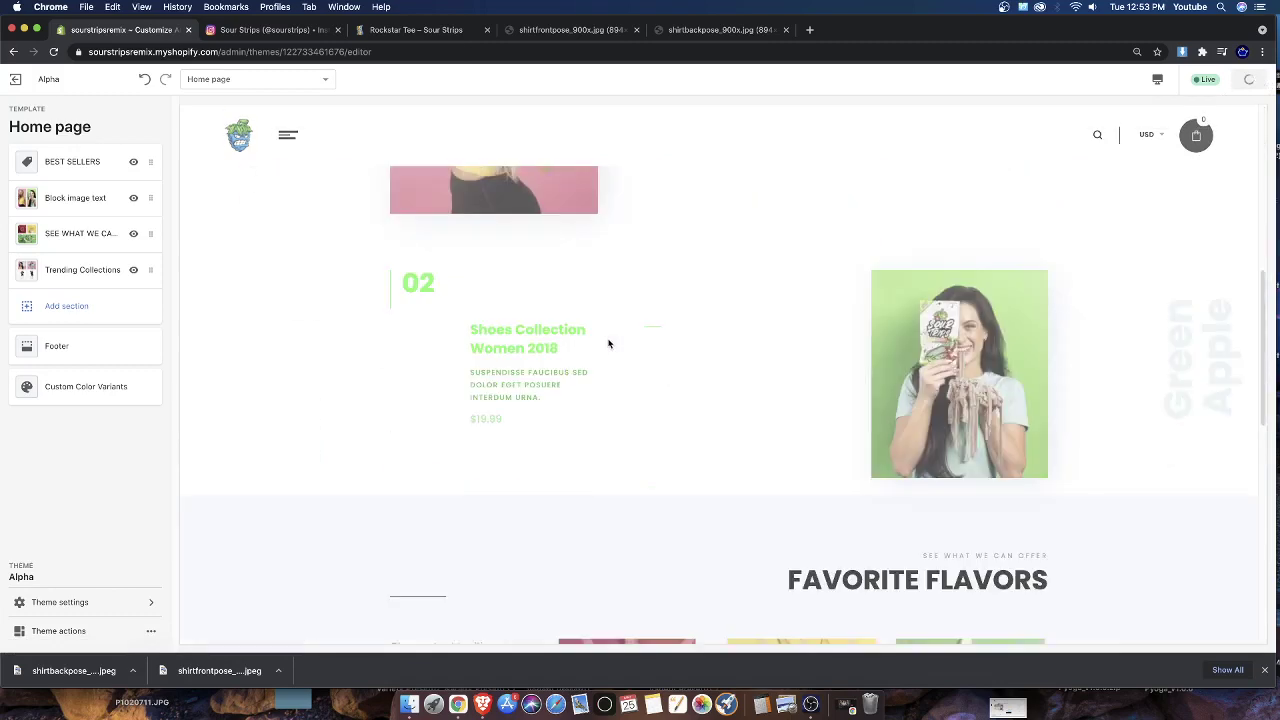
{"action": "scroll", "coordinate": [515, 352], "scroll_direction": "down", "scroll_amount": 3}
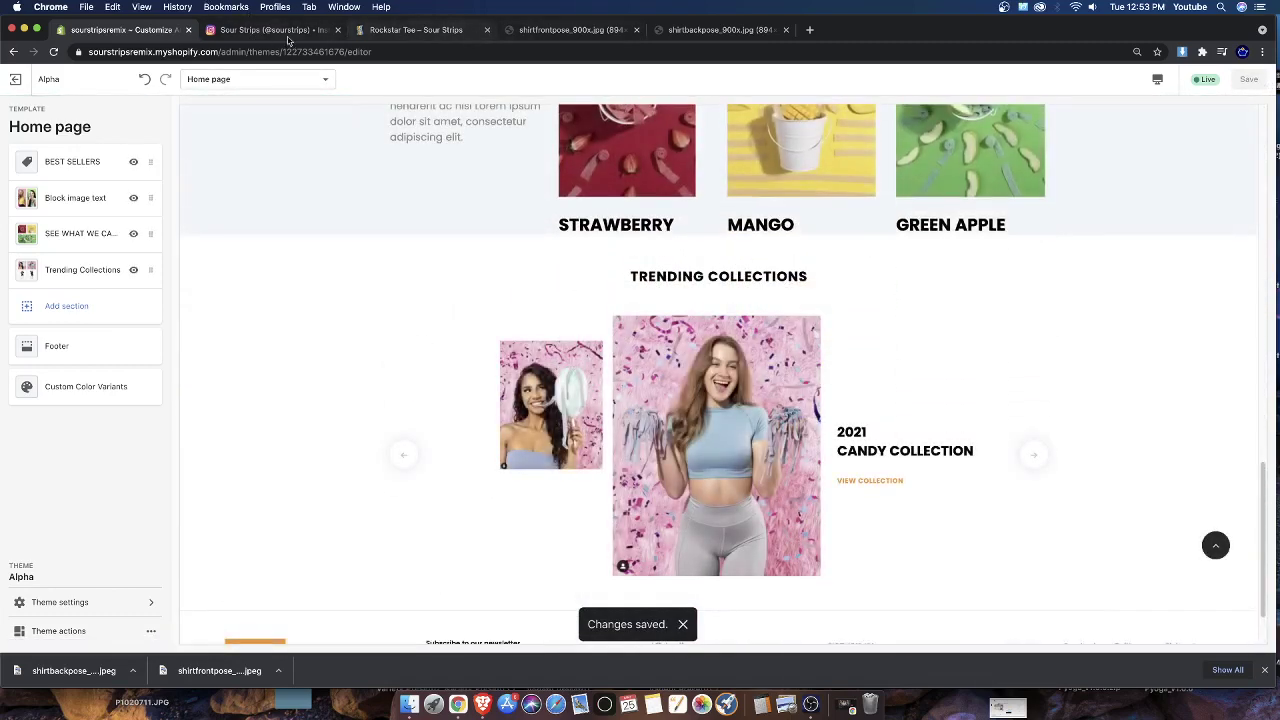
Close the Rockstar Tee product page and load wolfofshopify.com in place of the shirtfrontpose image
{"action": "left_click", "coordinate": [420, 30]}
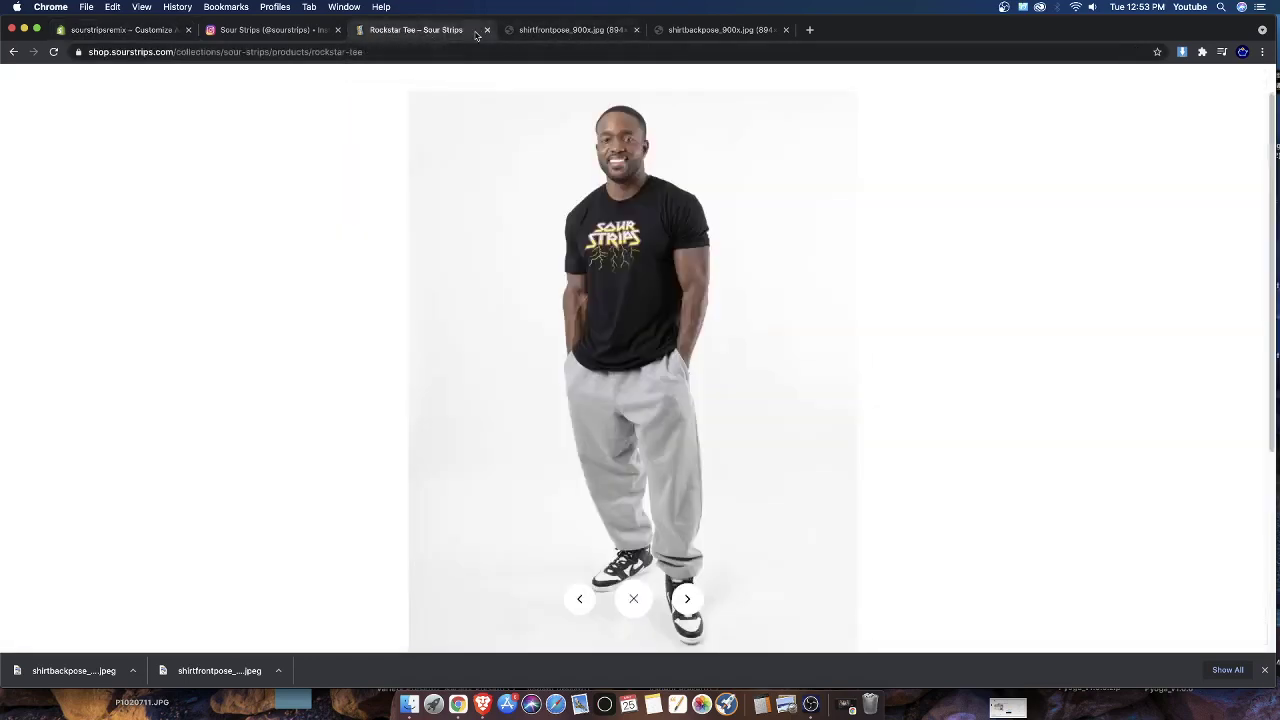
{"action": "left_click", "coordinate": [487, 30]}
{"action": "left_click", "coordinate": [483, 50]}
{"action": "type", "text": "wolfofshopify.com"}
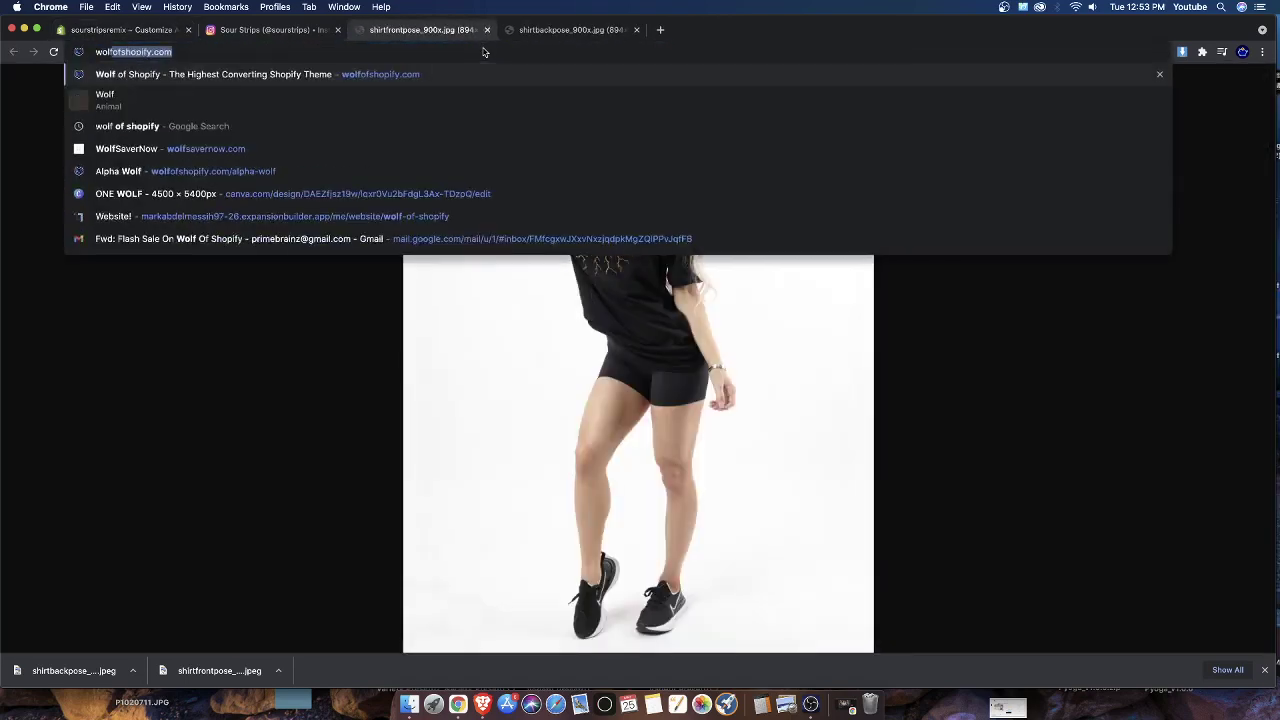
{"action": "key", "text": "Return"}
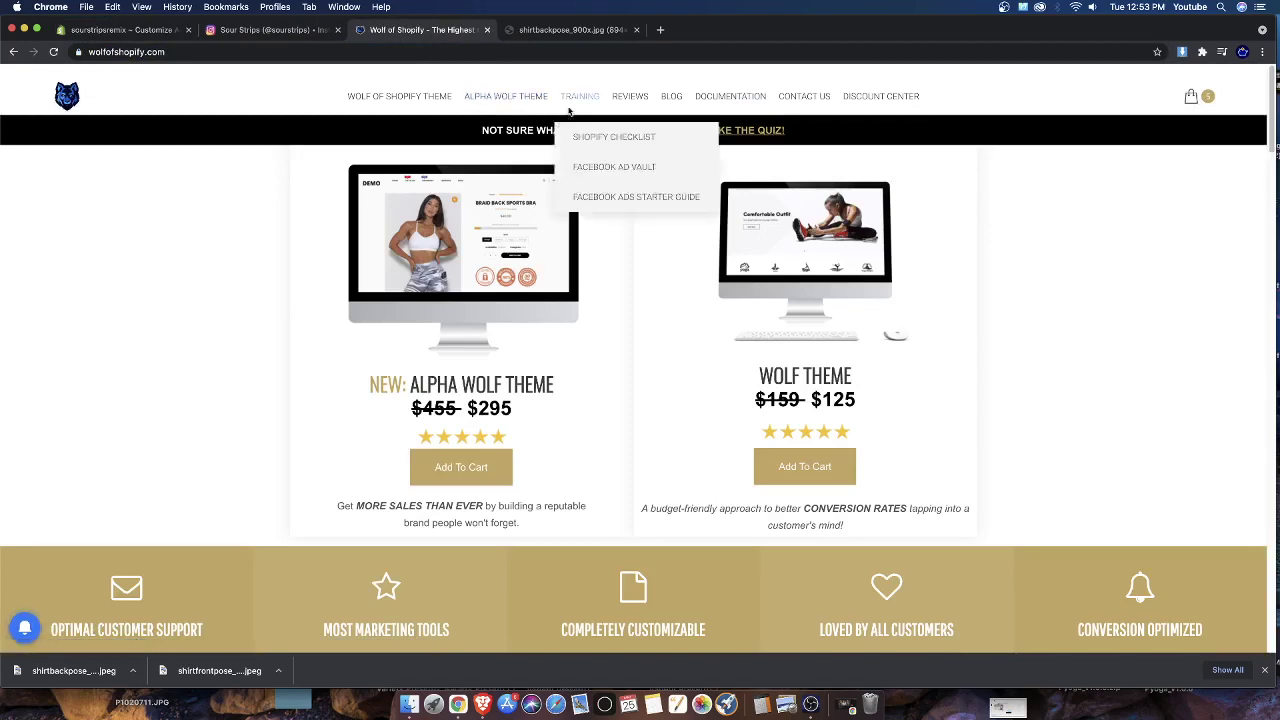
View the Alpha Wolf Theme page, and add that theme to the cart from the site's home page, opening the cart
{"action": "left_click", "coordinate": [488, 96]}
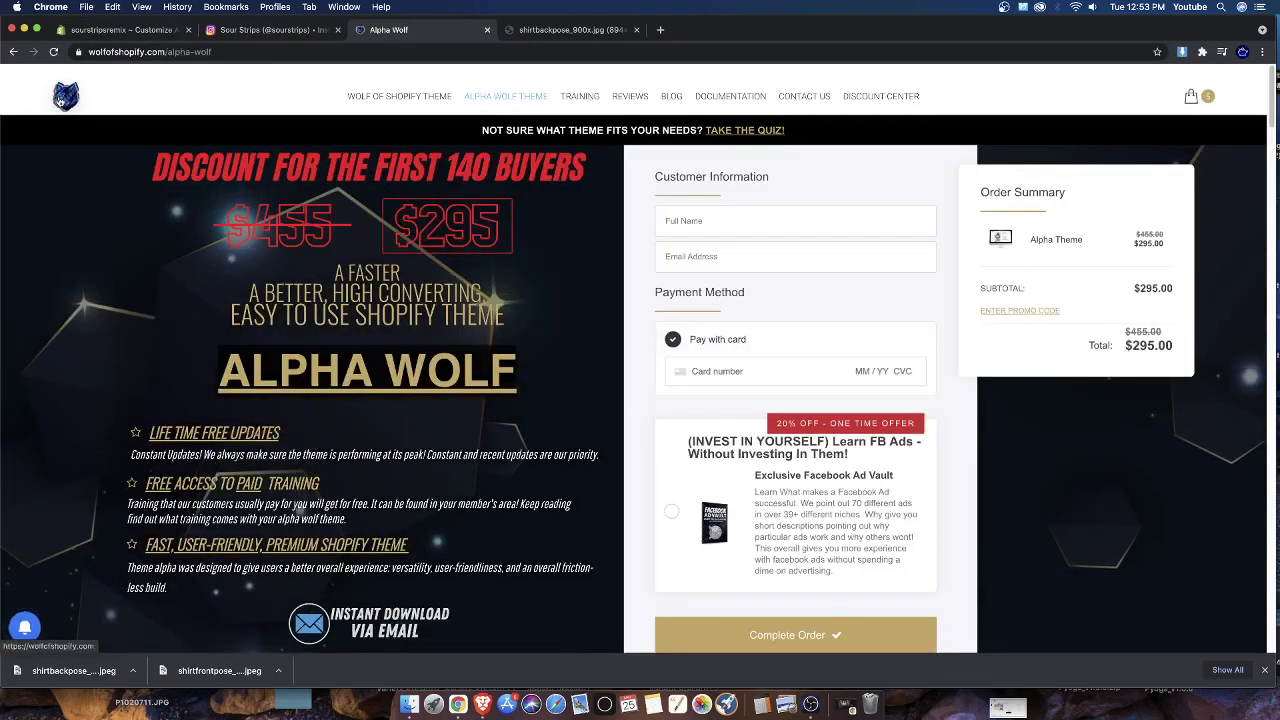
{"action": "left_click", "coordinate": [60, 98]}
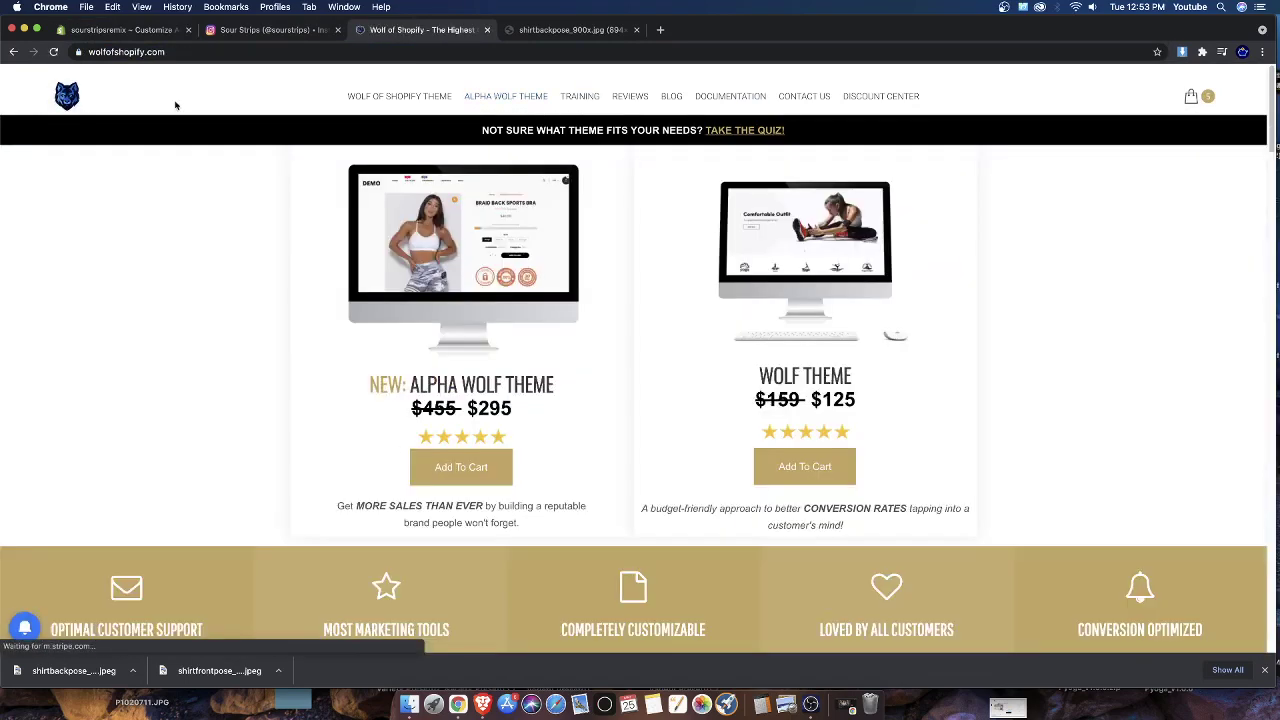
{"action": "left_click", "coordinate": [456, 467]}
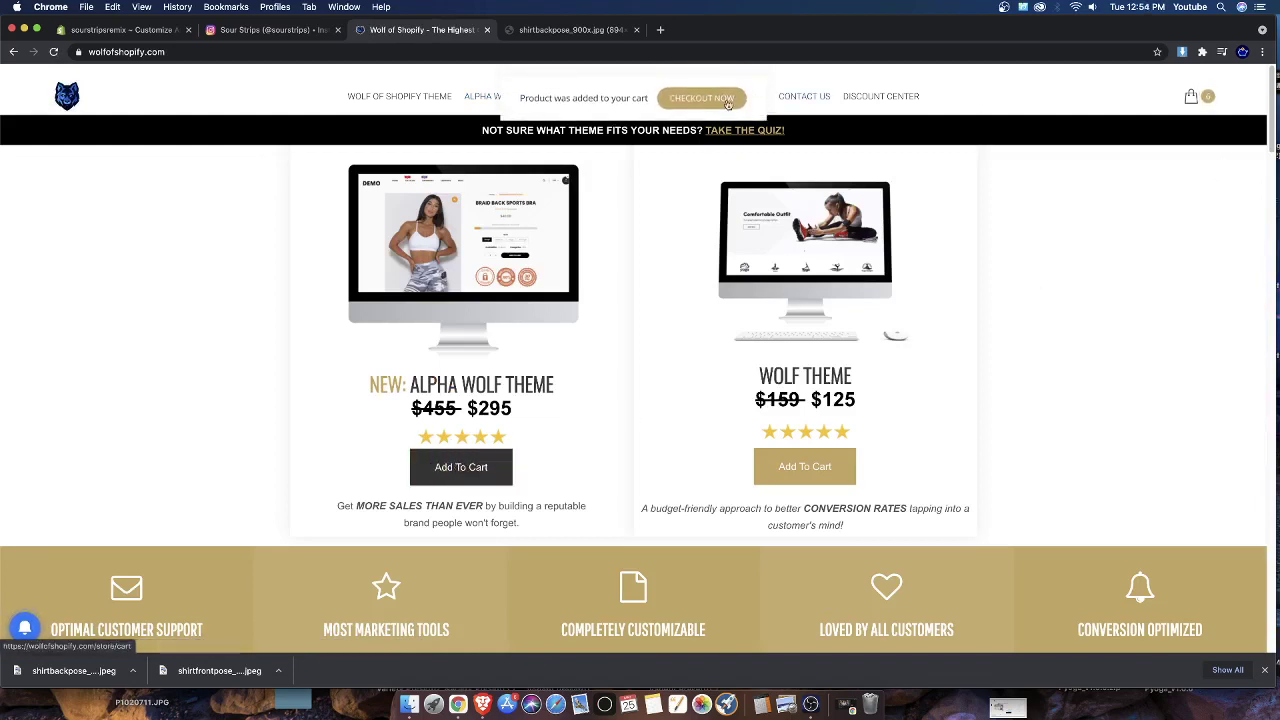
{"action": "left_click", "coordinate": [728, 102]}
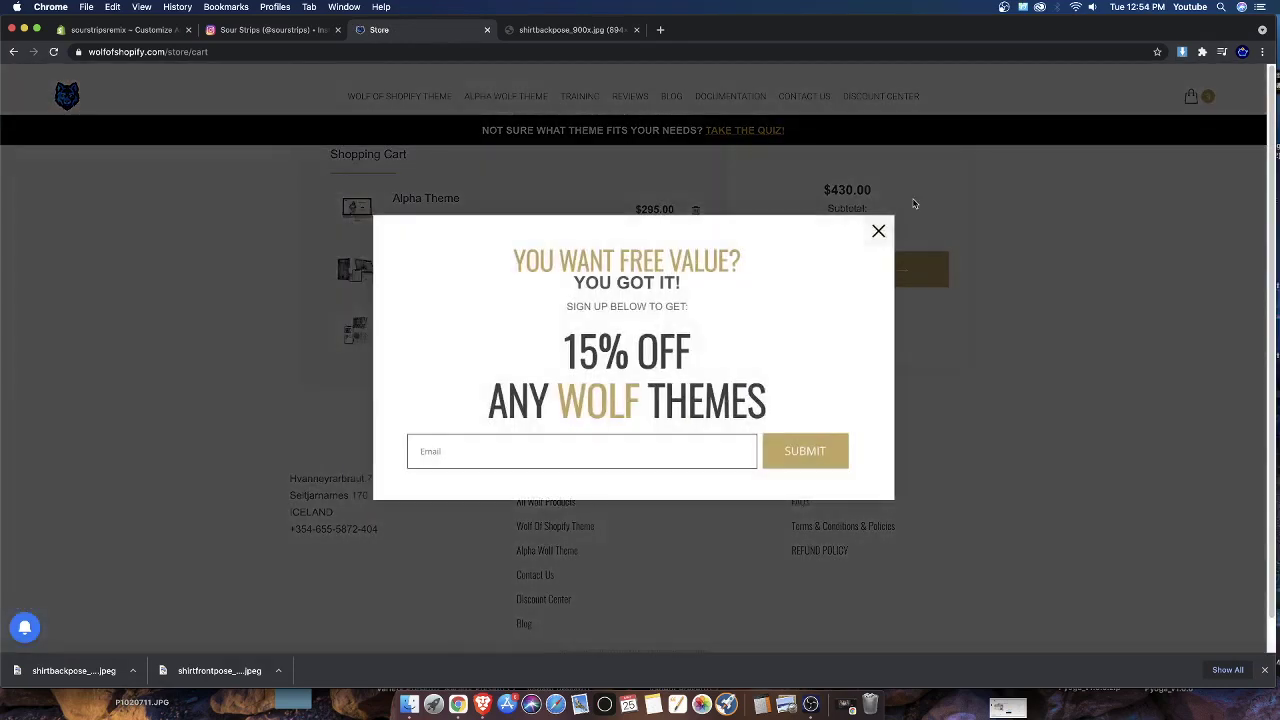
Dismiss the 15% off sign-up offer and remove the Shopify Checklist and the Wolf of Shopify theme from the cart
{"action": "left_click", "coordinate": [879, 230]}
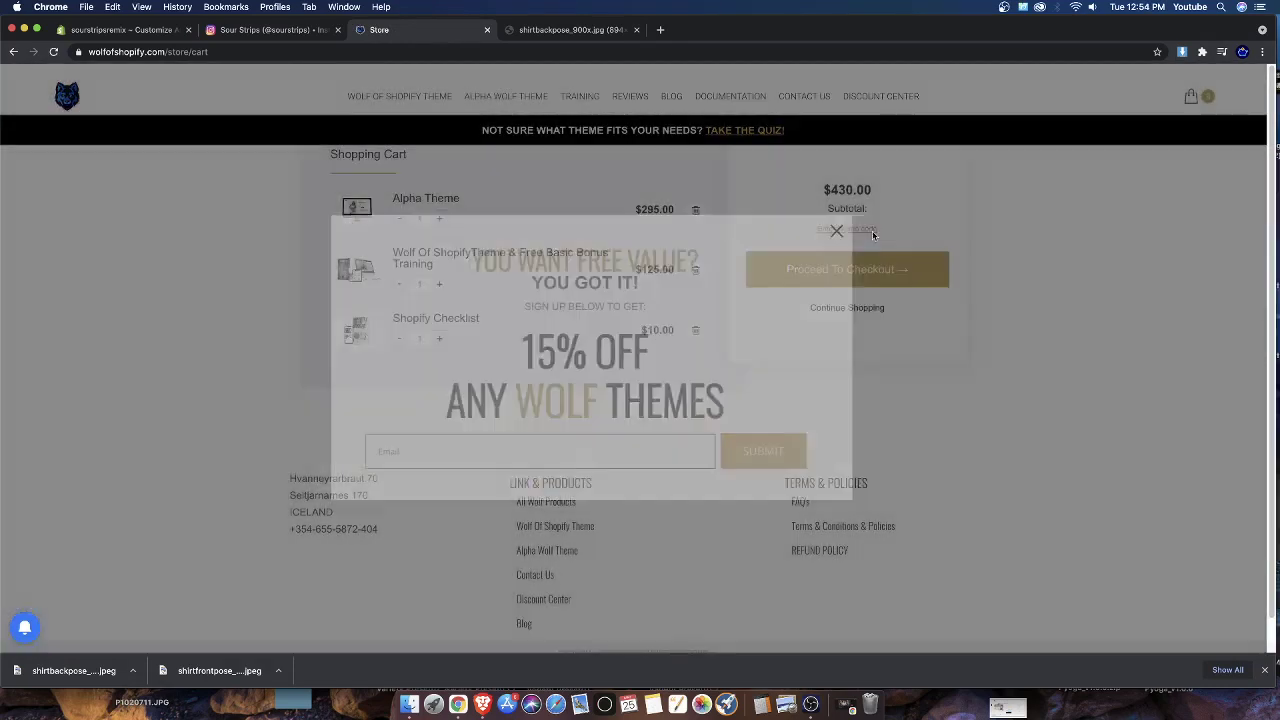
{"action": "left_click", "coordinate": [696, 332]}
{"action": "left_click", "coordinate": [699, 271]}
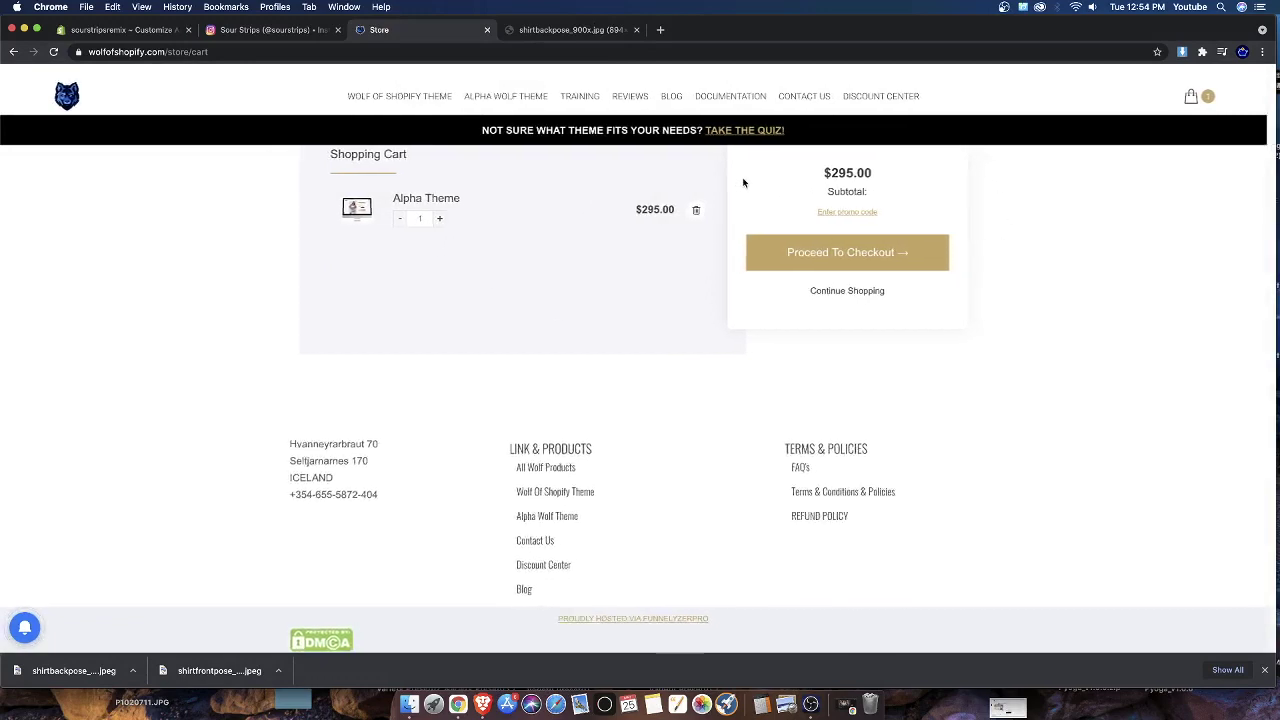
Close the shopping cart page and the shirtbackpose image, and switch to OBS
{"action": "left_click", "coordinate": [487, 30]}
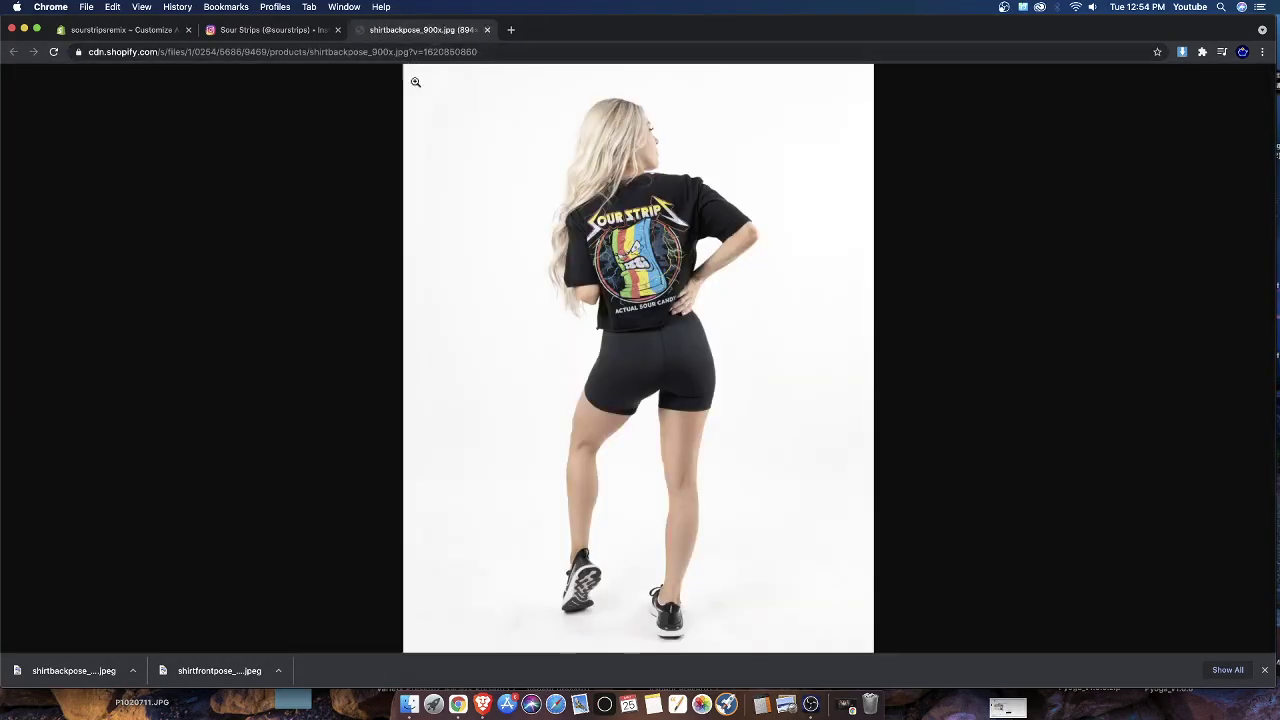
{"action": "left_click", "coordinate": [487, 30]}
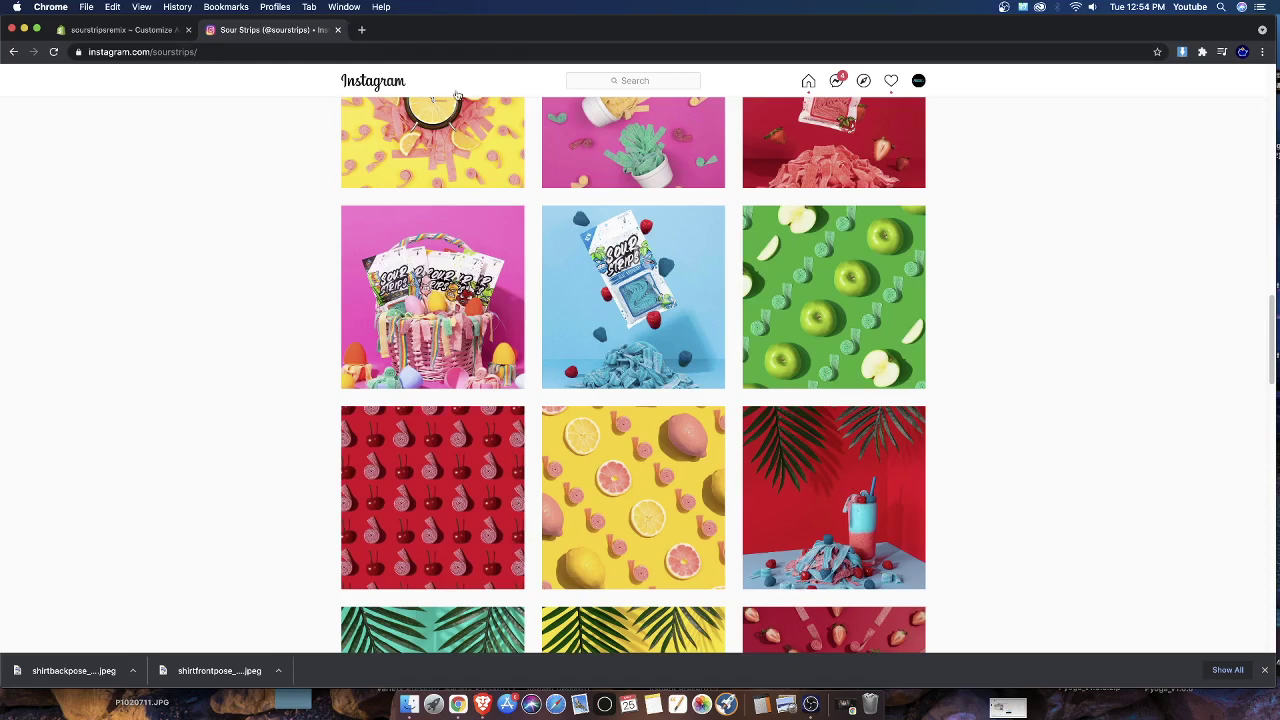
{"action": "left_click", "coordinate": [811, 704]}
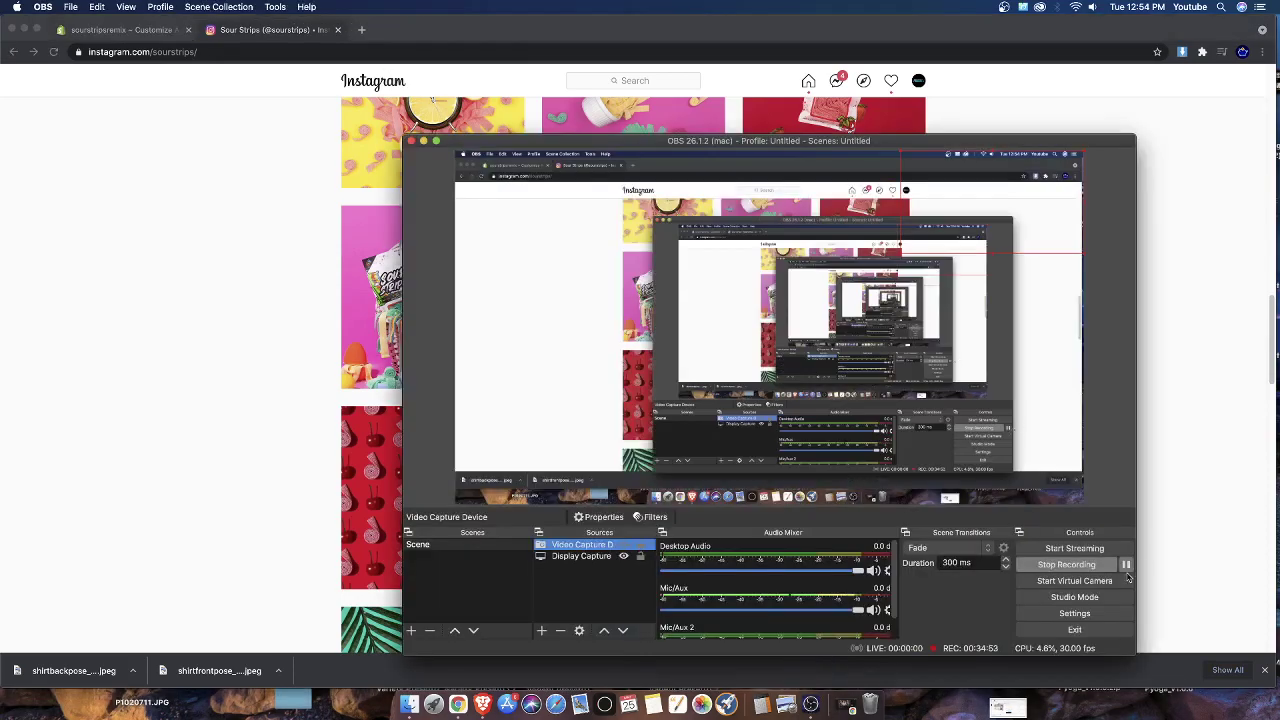